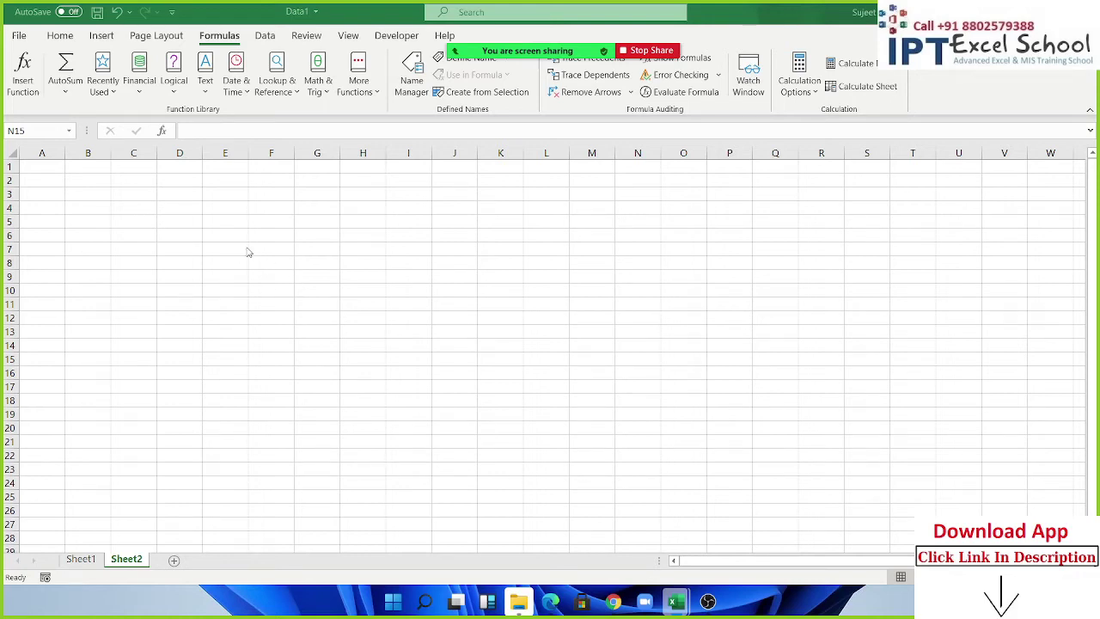
Step: Glance at the Math & Trig function list, then go to cell A1
{"action": "left_click", "coordinate": [129, 235]}
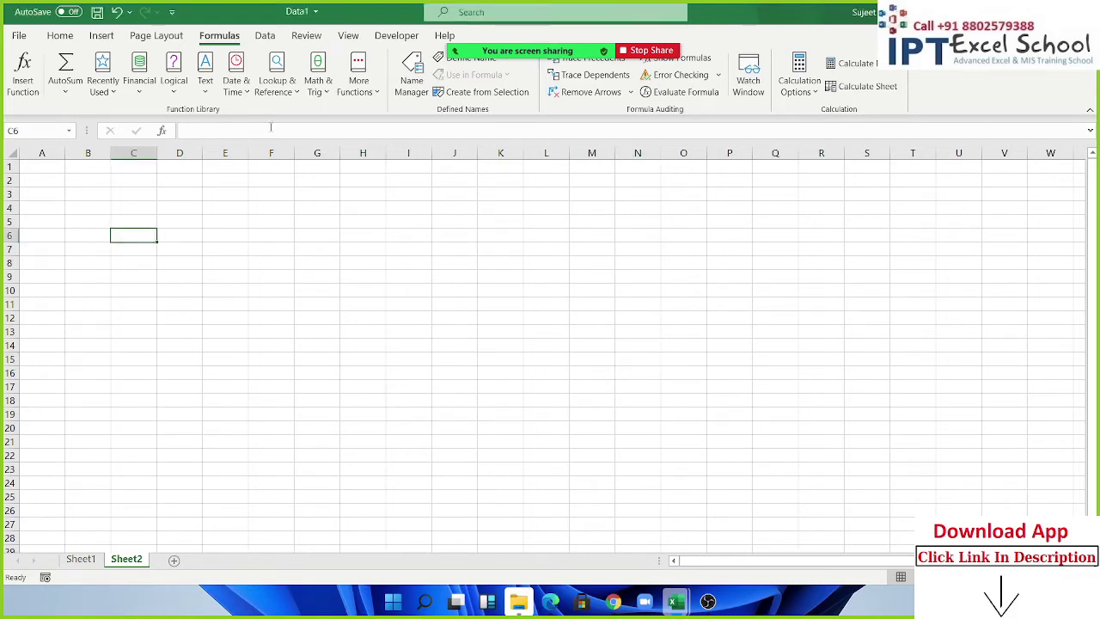
{"action": "left_click", "coordinate": [317, 77]}
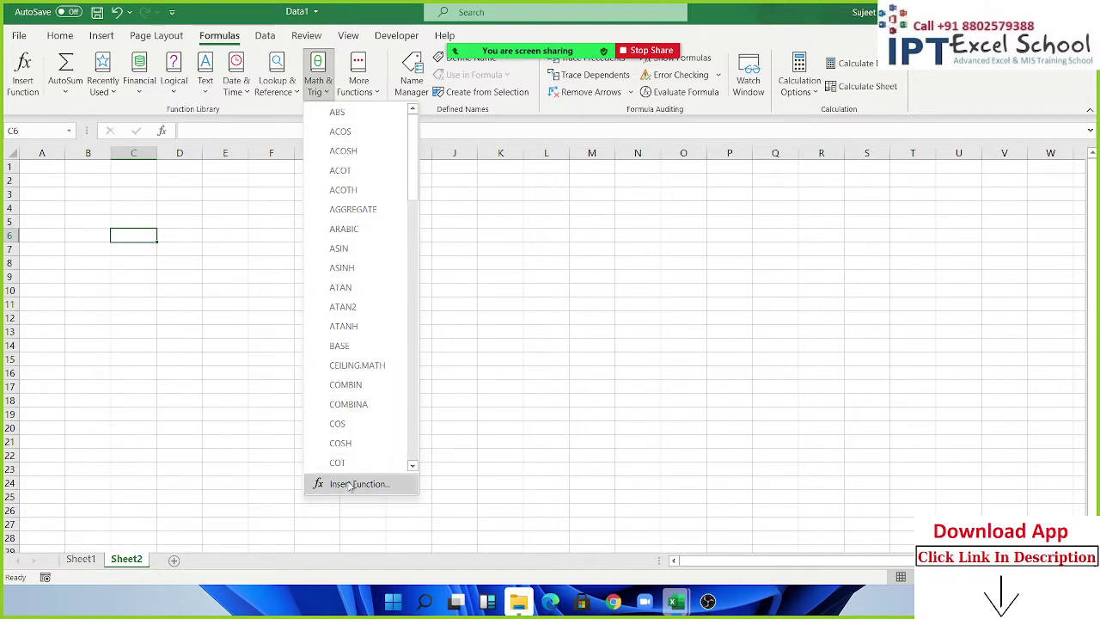
{"action": "left_click", "coordinate": [491, 199]}
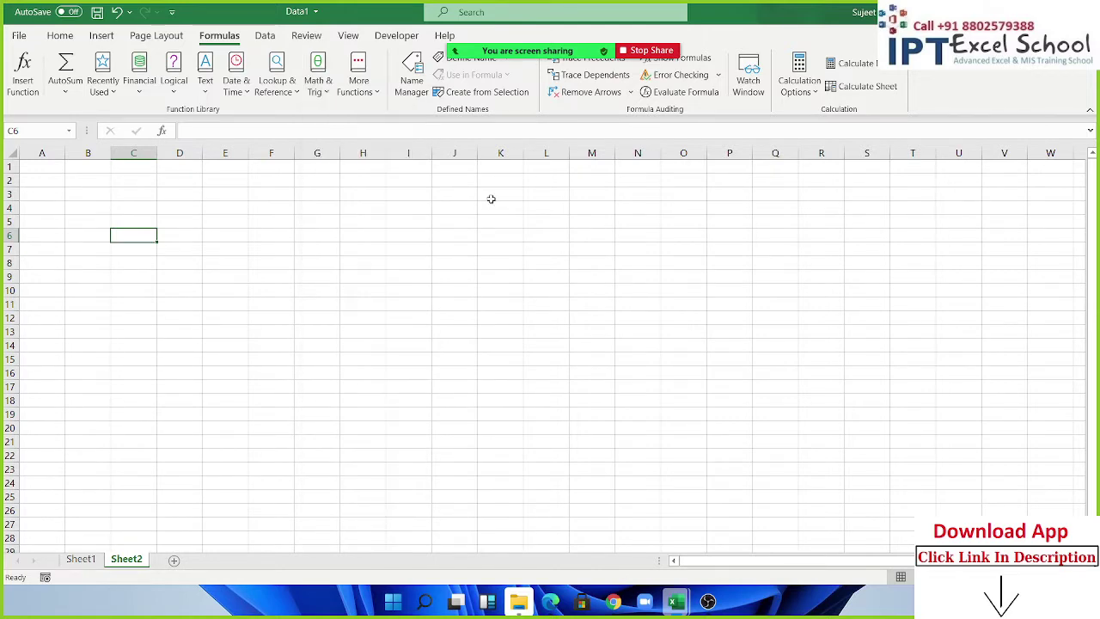
{"action": "left_click", "coordinate": [175, 219]}
{"action": "scroll", "coordinate": [163, 232], "scroll_direction": "up", "scroll_amount": 10}
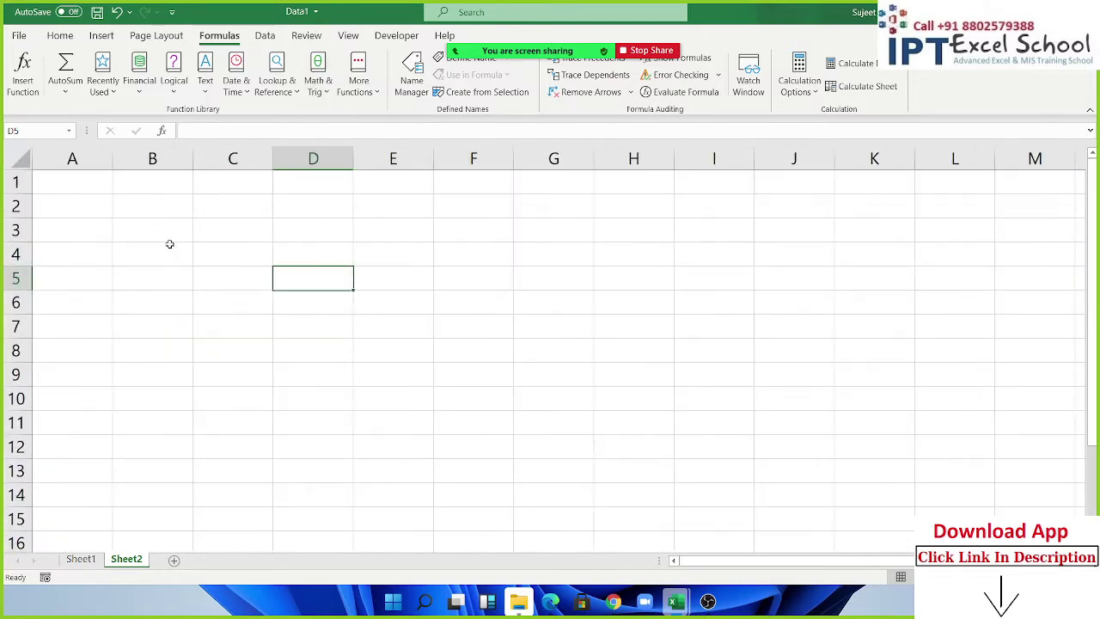
{"action": "left_click", "coordinate": [189, 220]}
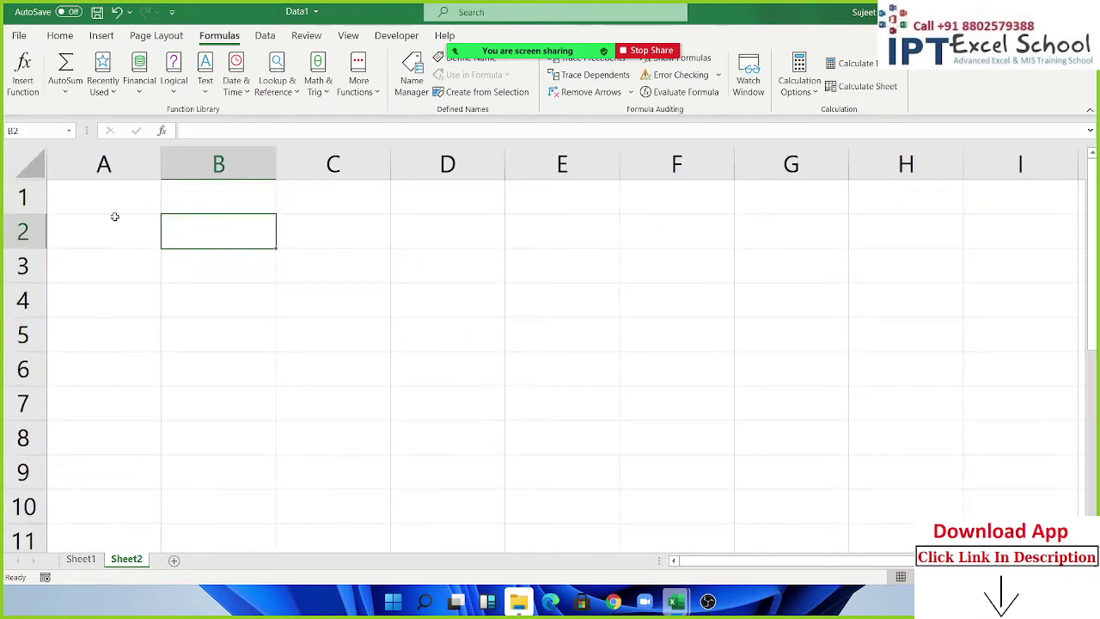
{"action": "key", "text": "ctrl+Home"}
Step: Enter 12, 63, -52, 32 and 63 into A1:A5
{"action": "type", "text": "12"}
{"action": "key", "text": "Return"}
{"action": "type", "text": "6"}
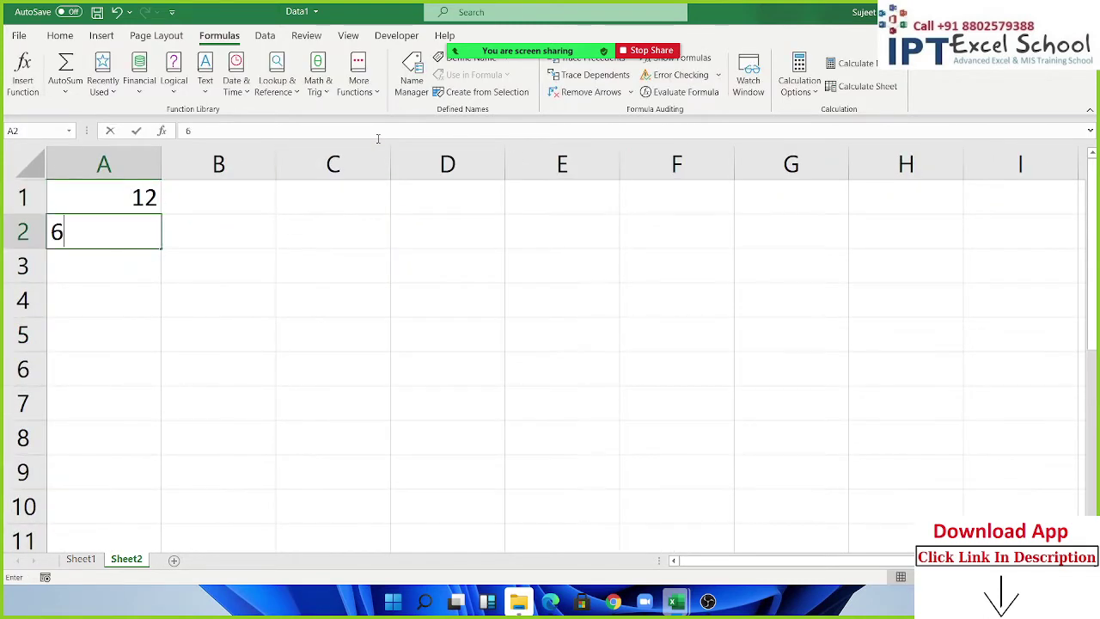
{"action": "type", "text": "3"}
{"action": "key", "text": "Return"}
{"action": "type", "text": "-5"}
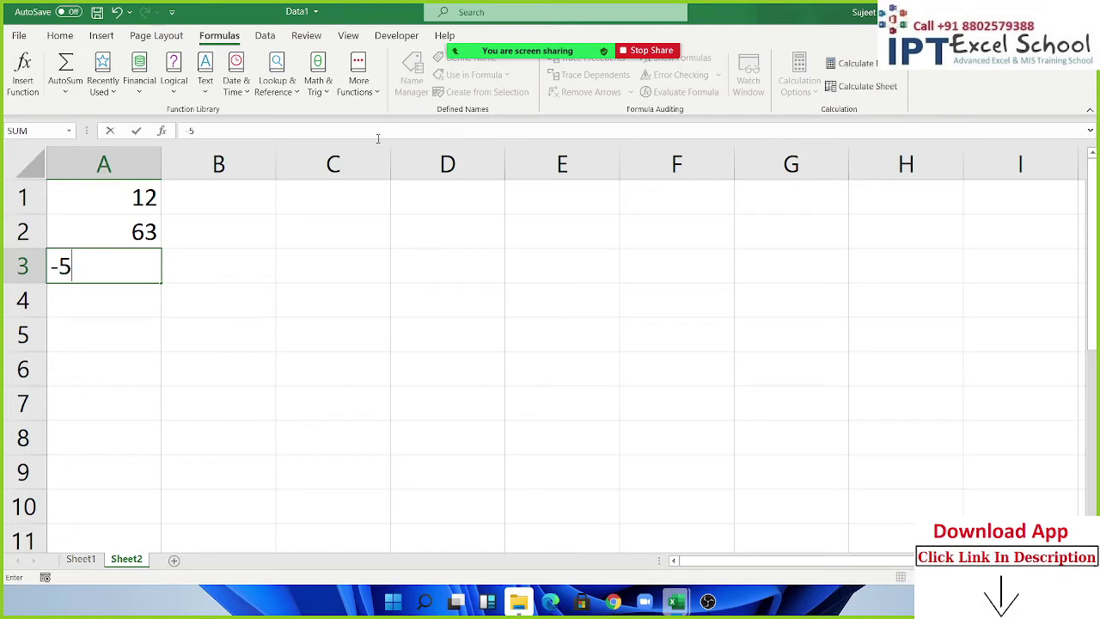
{"action": "type", "text": "2"}
{"action": "key", "text": "Return"}
{"action": "type", "text": "32"}
{"action": "key", "text": "Return"}
{"action": "type", "text": "63"}
{"action": "key", "text": "Return"}
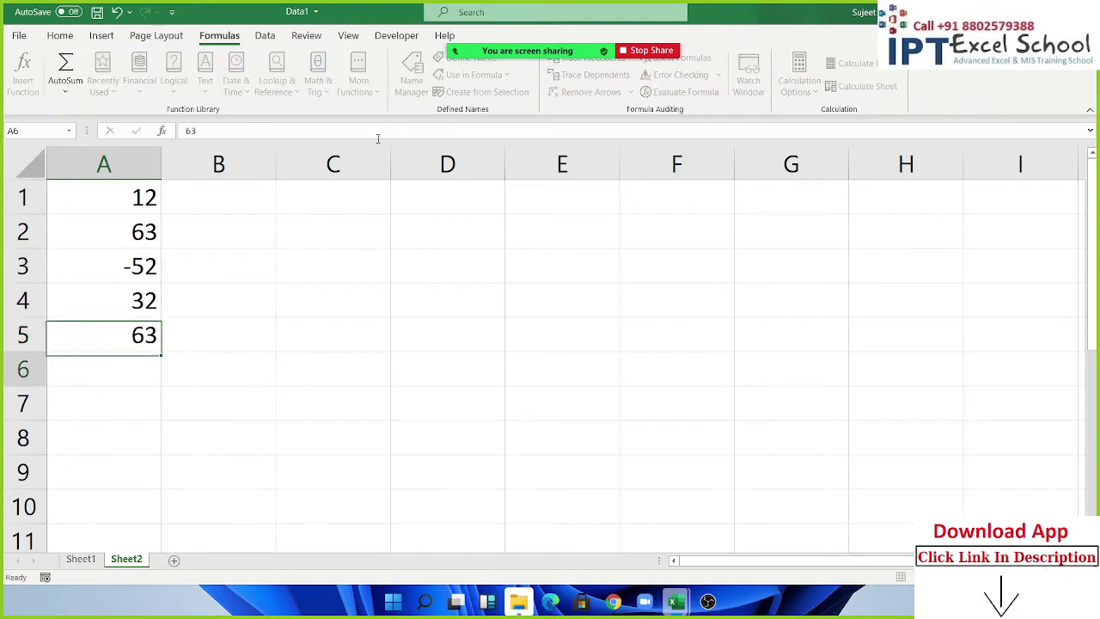
Step: Test negation with -50 in C3 and =-C3 in D3, then change C3 to 50
{"action": "left_click", "coordinate": [330, 282]}
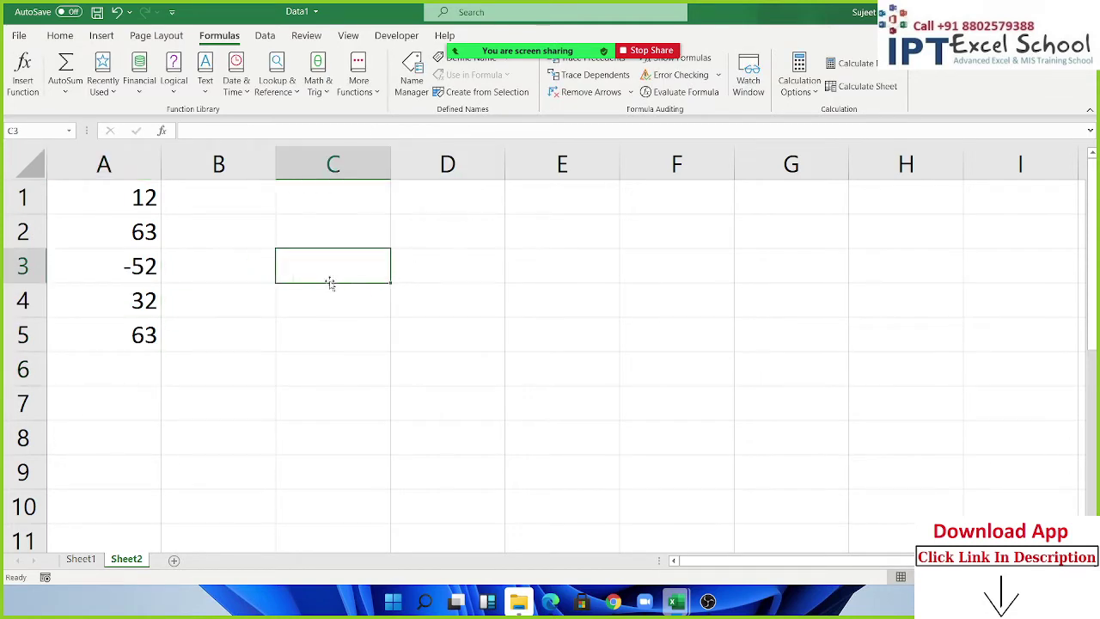
{"action": "type", "text": "-50"}
{"action": "key", "text": "Tab"}
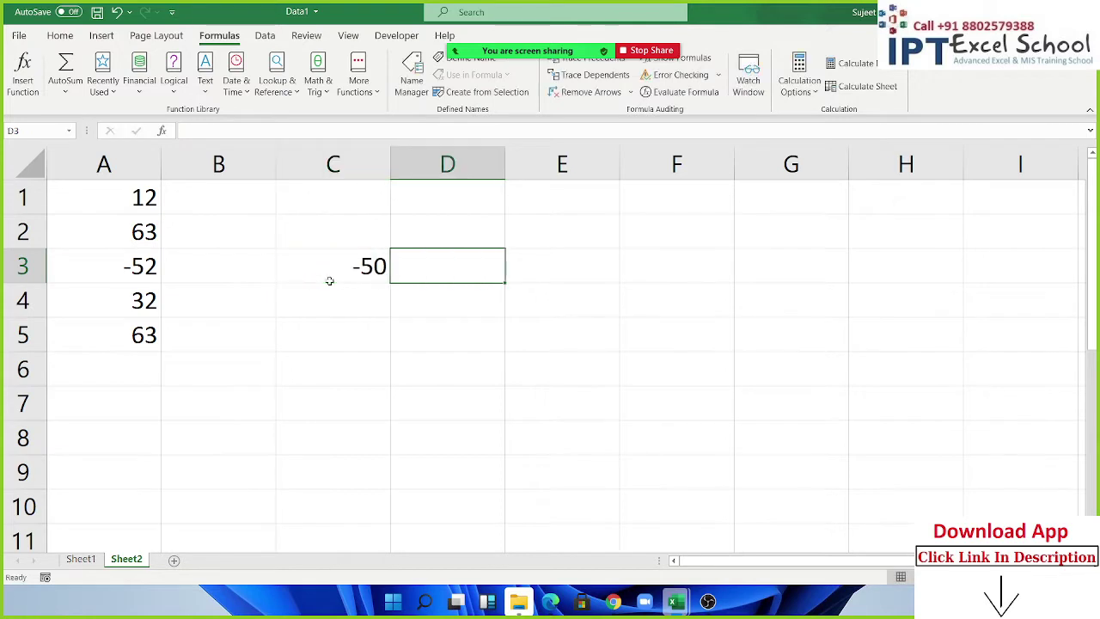
{"action": "type", "text": "-"}
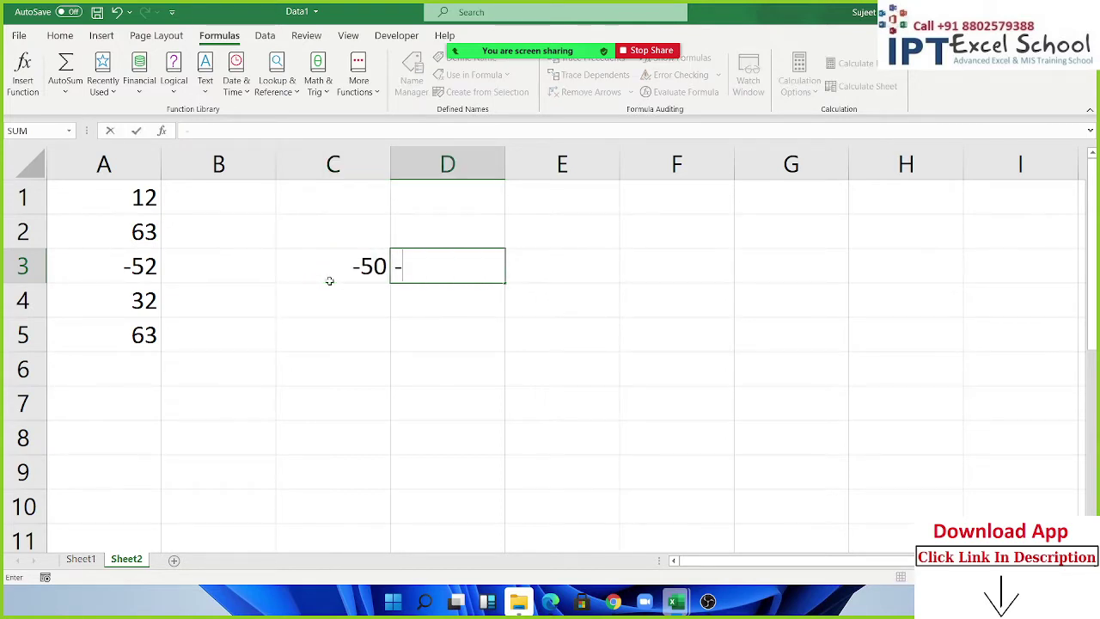
{"action": "left_click", "coordinate": [330, 282]}
{"action": "key", "text": "Return"}
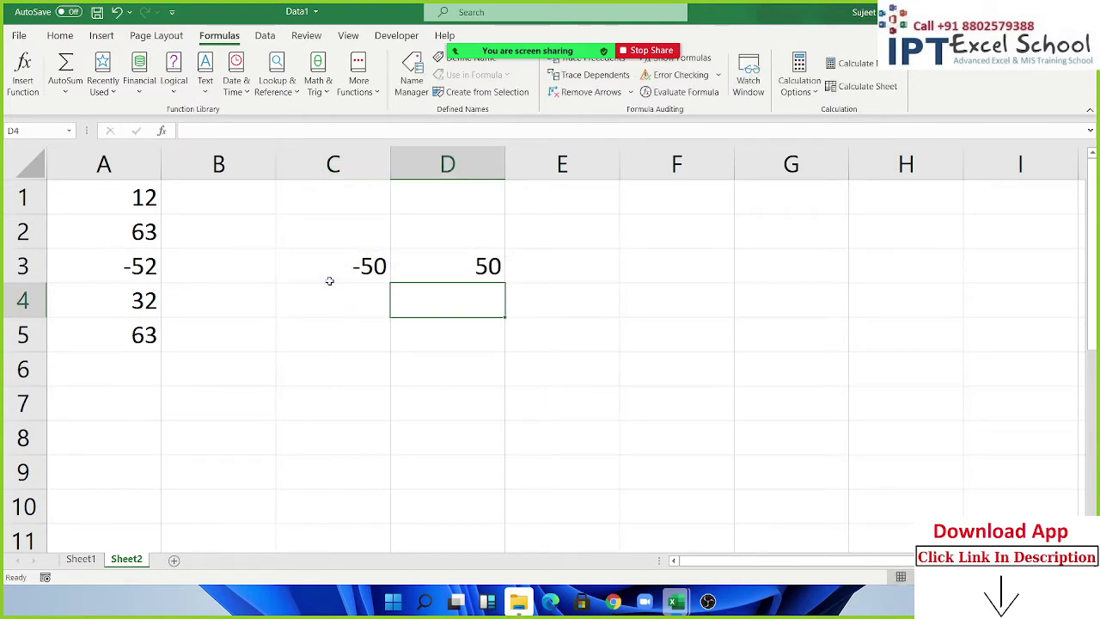
{"action": "key", "text": "Up"}
{"action": "left_click", "coordinate": [330, 284]}
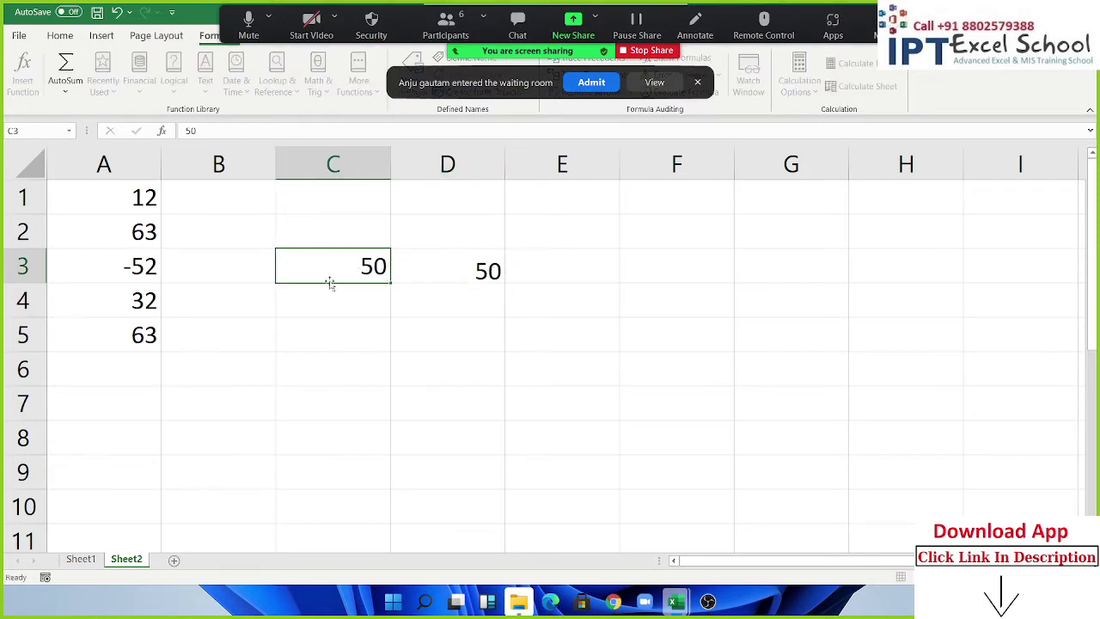
{"action": "key", "text": "Return"}
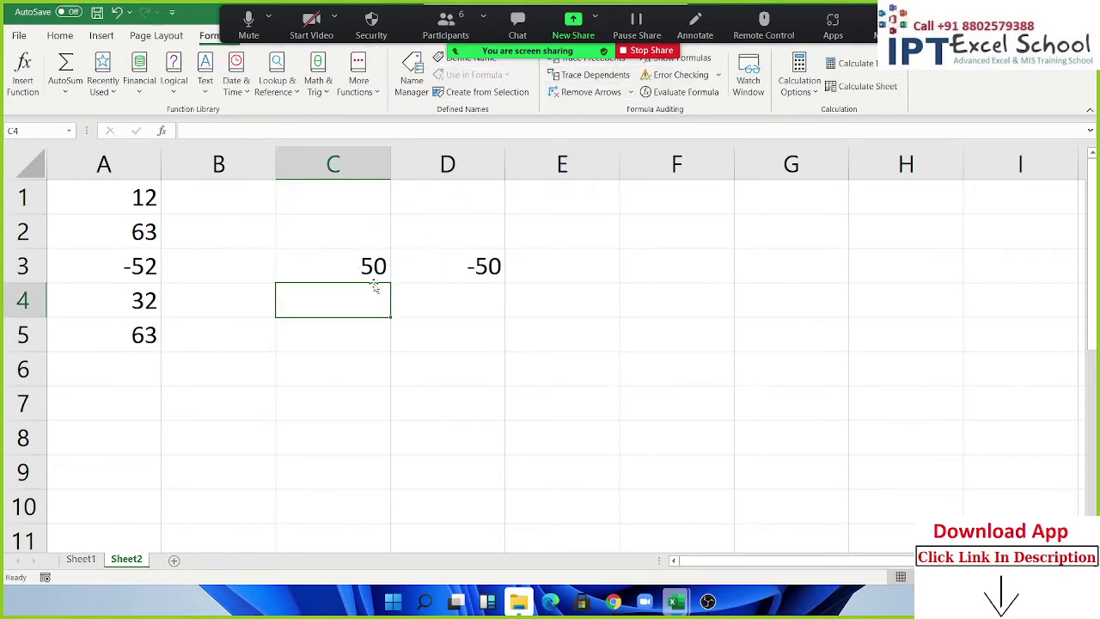
Step: Clear the trial values from C3:D3 and select B1
{"action": "left_click_drag", "start_coordinate": [368, 266], "coordinate": [434, 268]}
{"action": "key", "text": "Delete"}
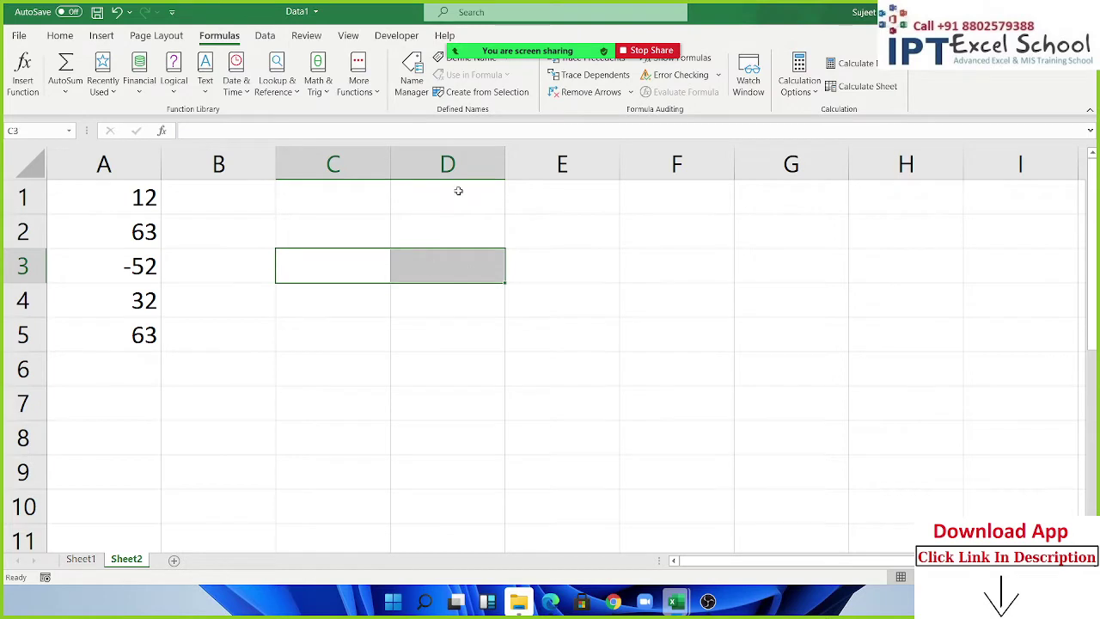
{"action": "left_click", "coordinate": [233, 188]}
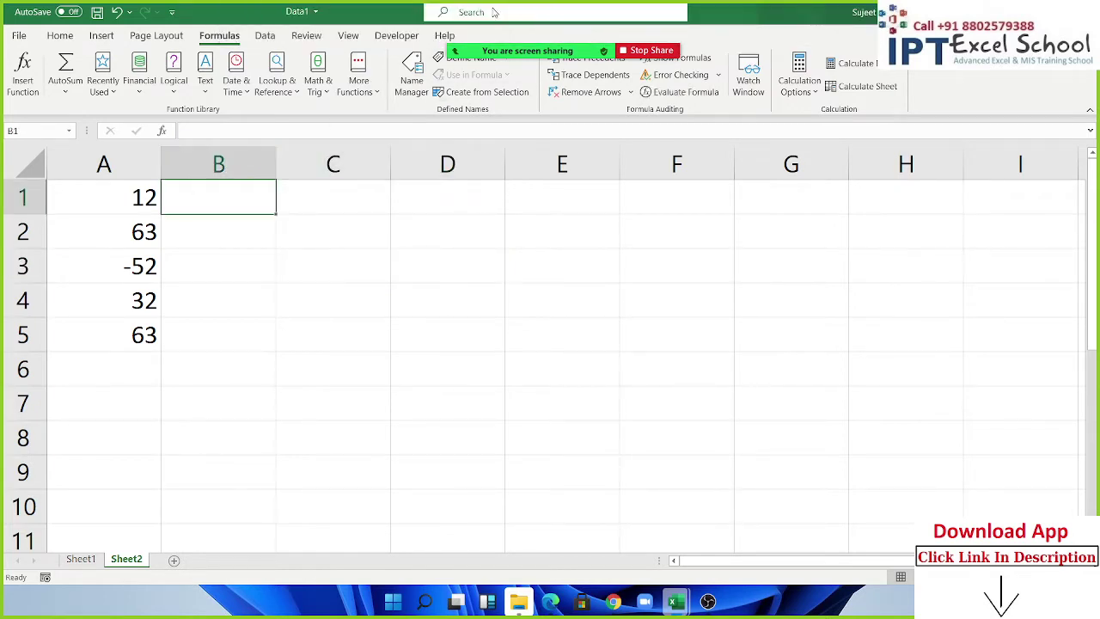
{"action": "left_click", "coordinate": [445, 24]}
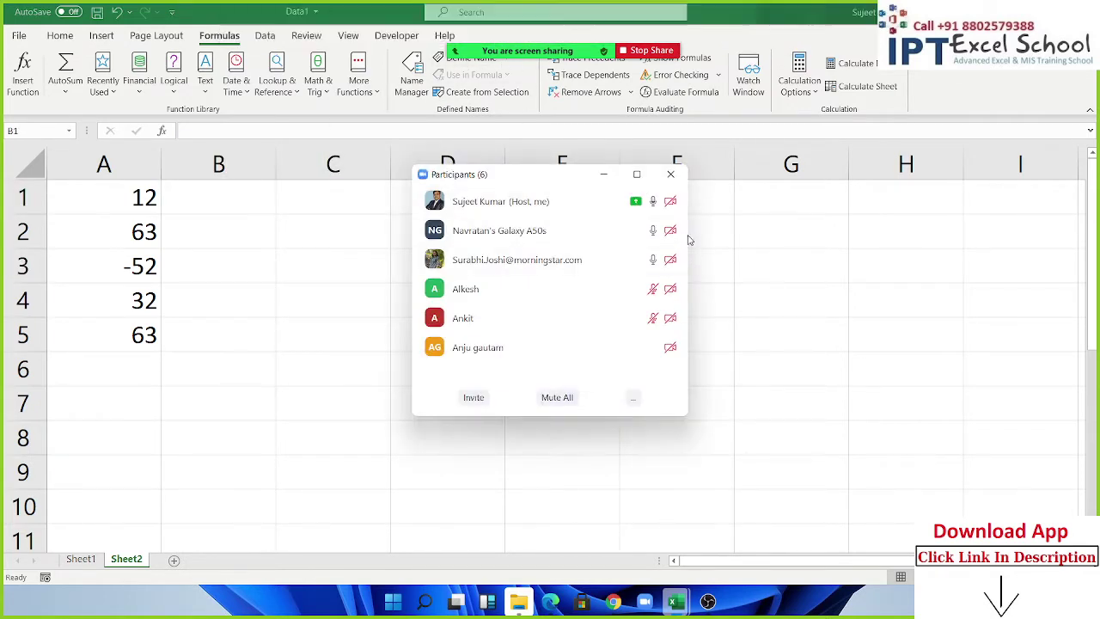
{"action": "left_click", "coordinate": [658, 231]}
{"action": "left_click", "coordinate": [668, 345]}
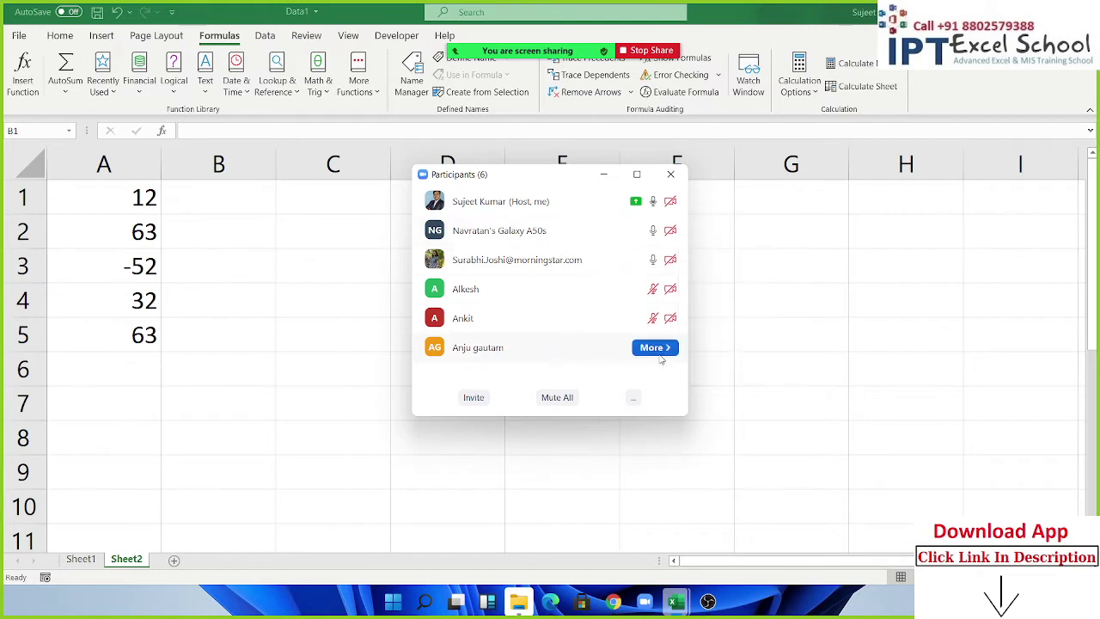
{"action": "left_click", "coordinate": [661, 353]}
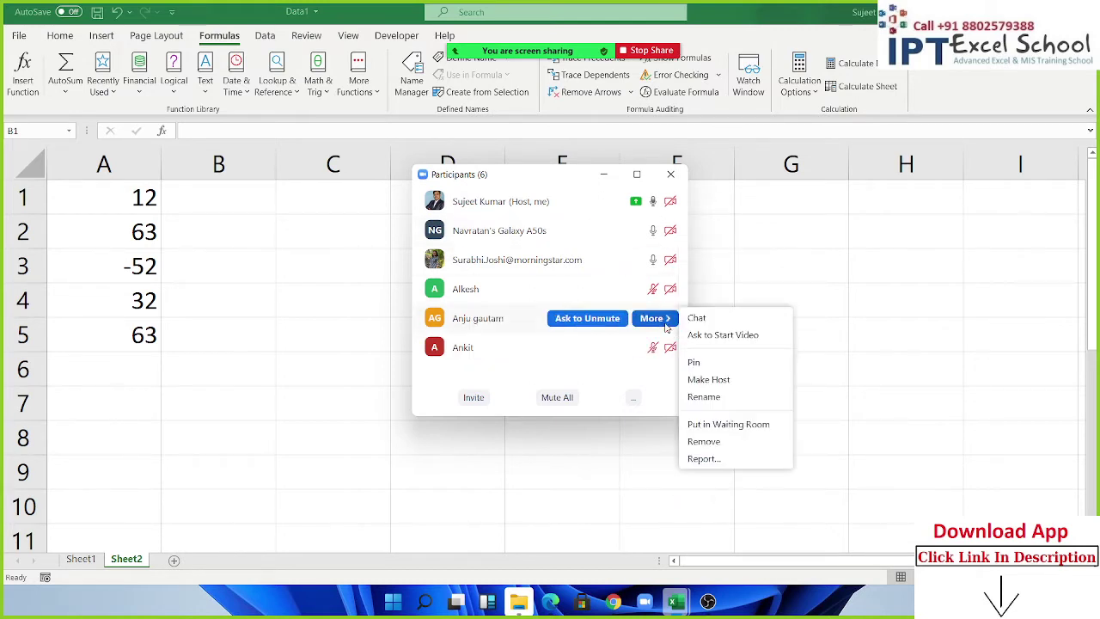
{"action": "left_click", "coordinate": [657, 290]}
{"action": "left_click", "coordinate": [657, 291]}
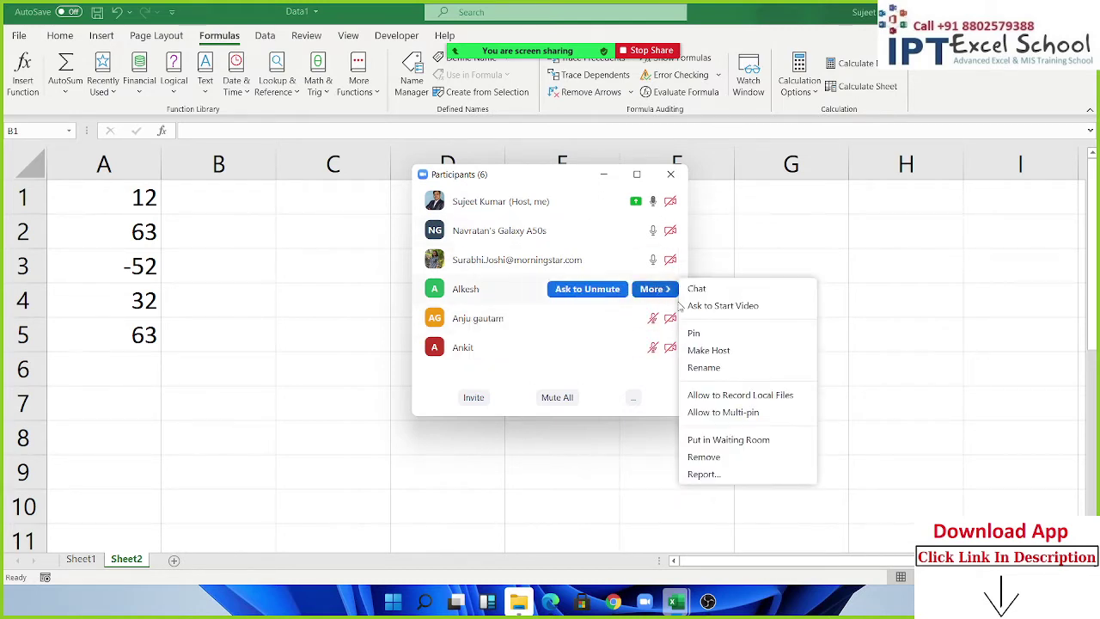
{"action": "left_click", "coordinate": [722, 392]}
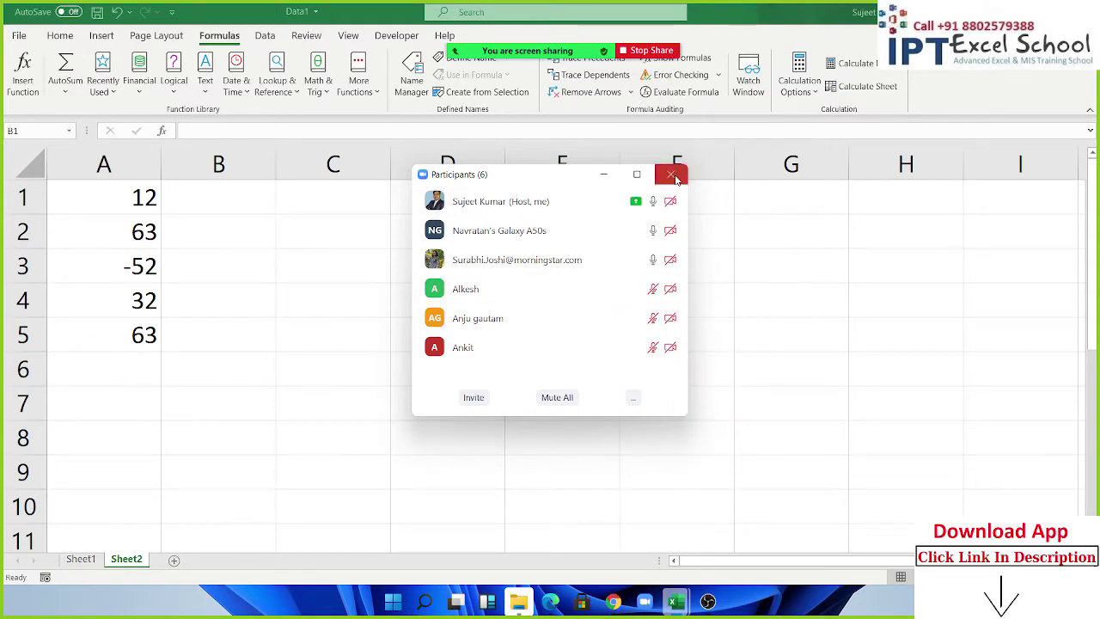
{"action": "left_click", "coordinate": [671, 176]}
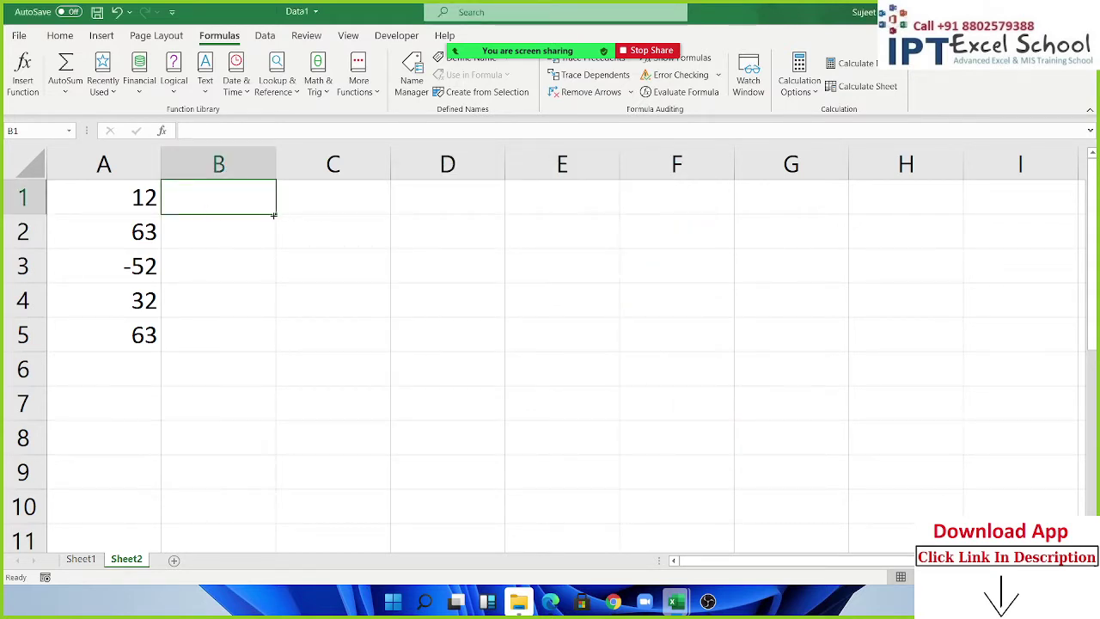
Step: Enter =ABS(A1) in B1 and fill it down to B5, confirming B3 shows 52
{"action": "type", "text": "="}
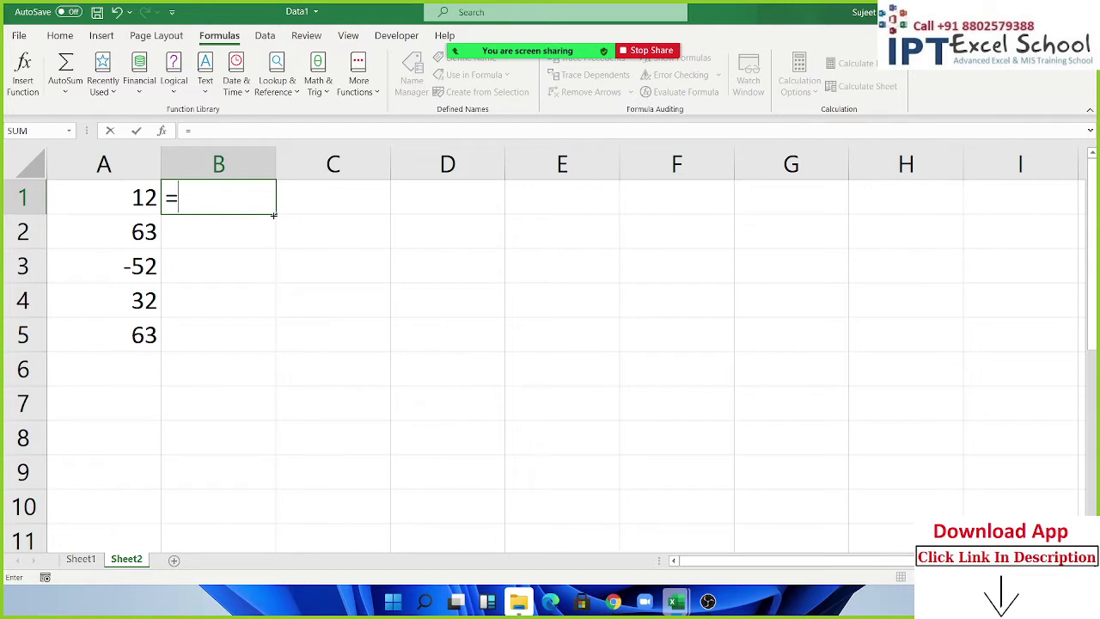
{"action": "type", "text": "abs"}
{"action": "key", "text": "Tab"}
{"action": "key", "text": "Left"}
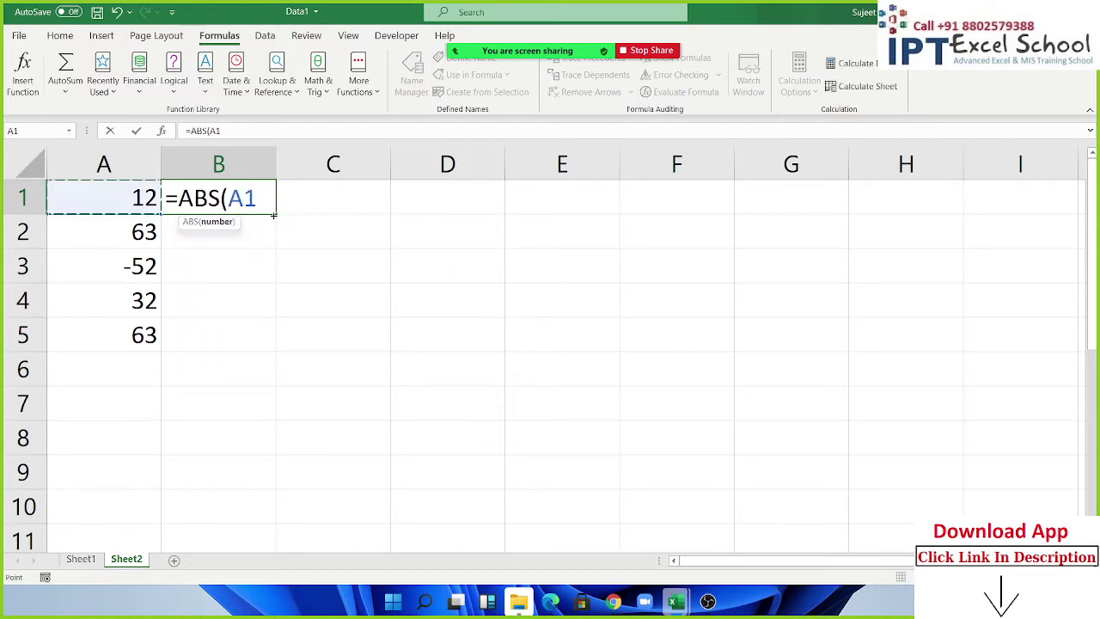
{"action": "key", "text": "Return"}
{"action": "left_click", "coordinate": [265, 205]}
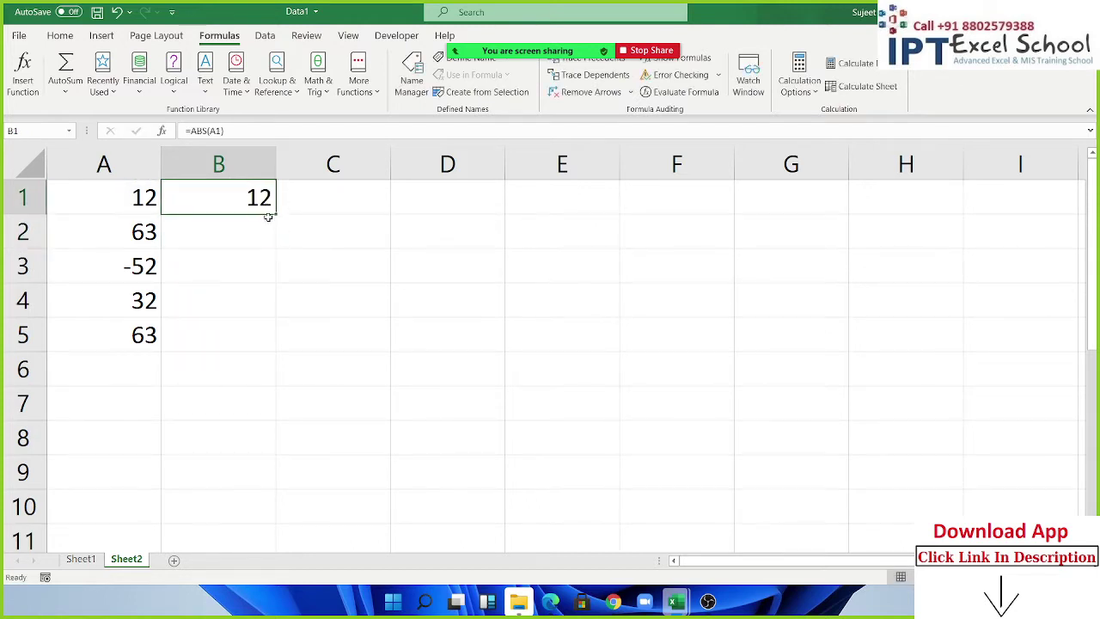
{"action": "double_click", "coordinate": [275, 215]}
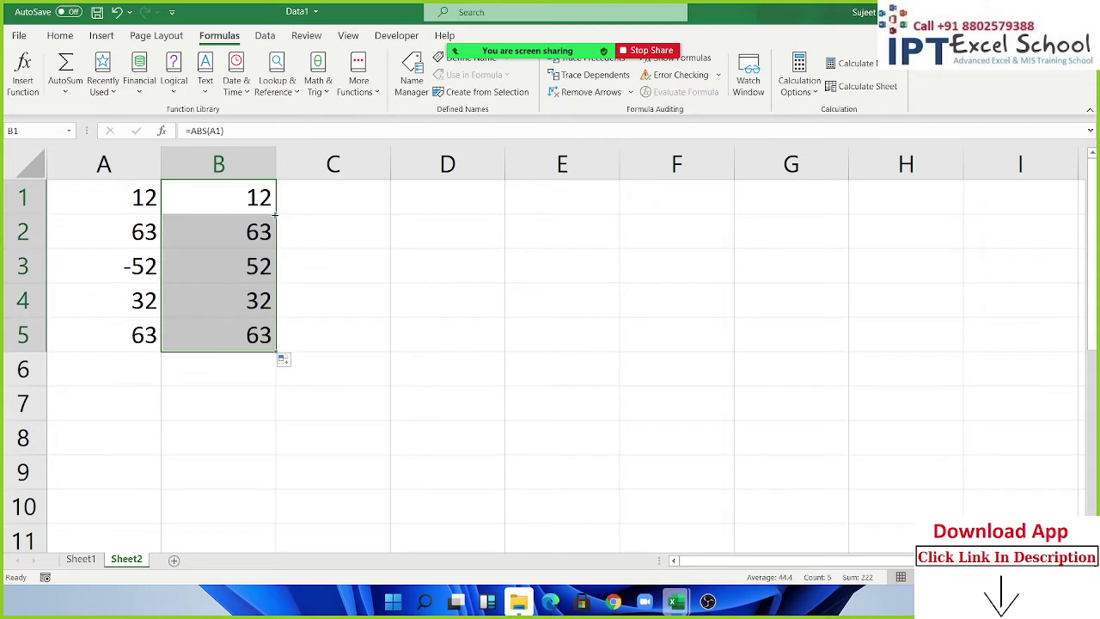
{"action": "left_click", "coordinate": [108, 262]}
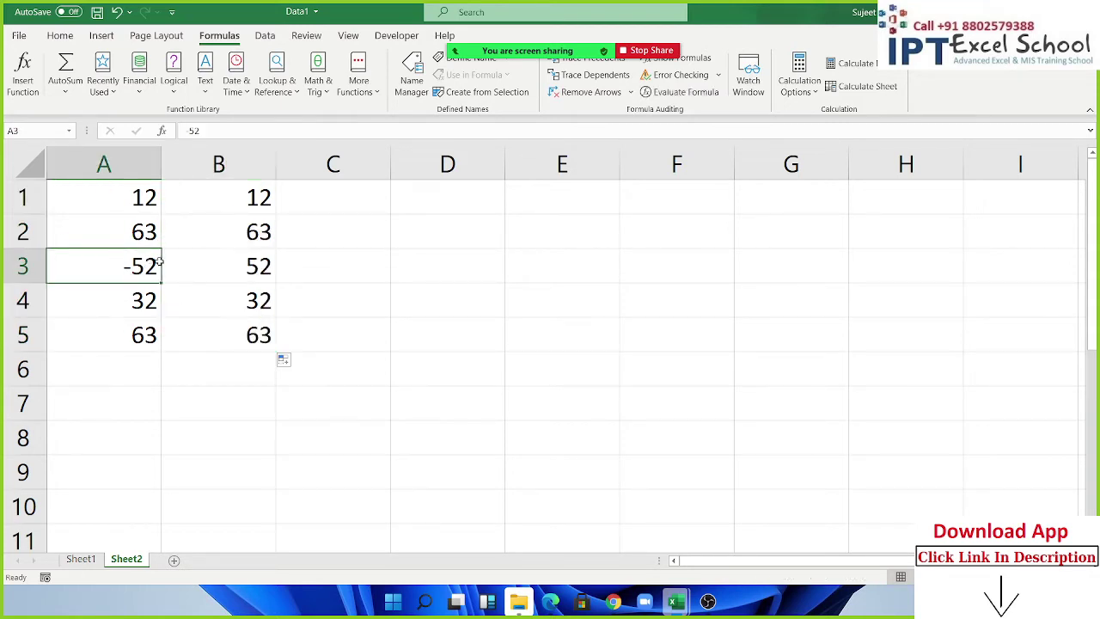
{"action": "left_click", "coordinate": [210, 259]}
Step: Review the B2:B5 results and the Math & Trig list, then go to Sheet1
{"action": "left_click_drag", "start_coordinate": [240, 335], "coordinate": [241, 198]}
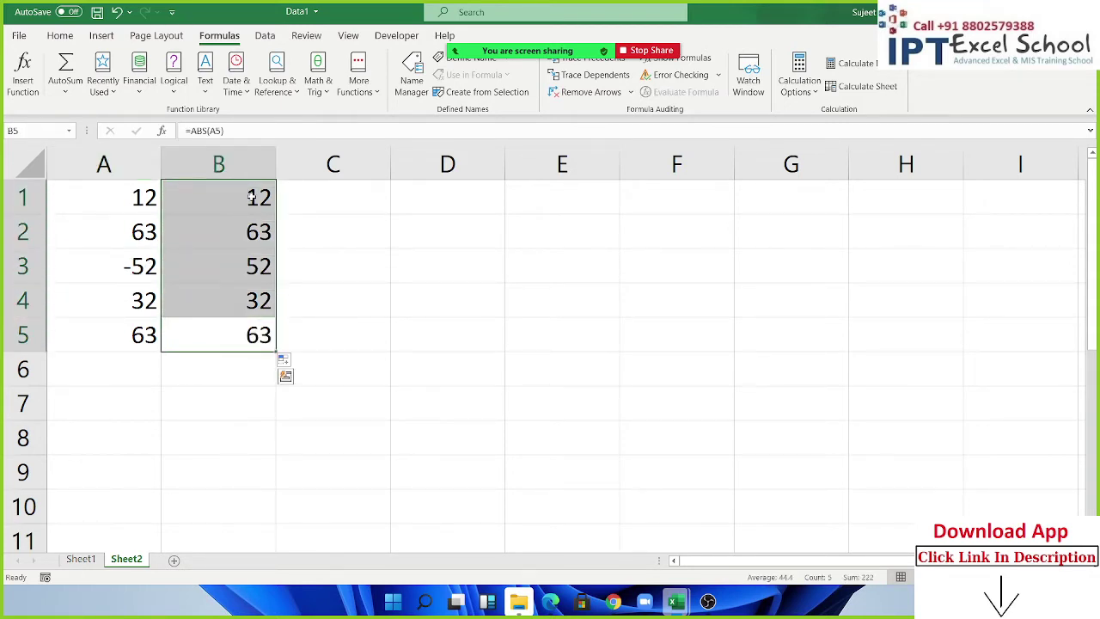
{"action": "left_click", "coordinate": [336, 90]}
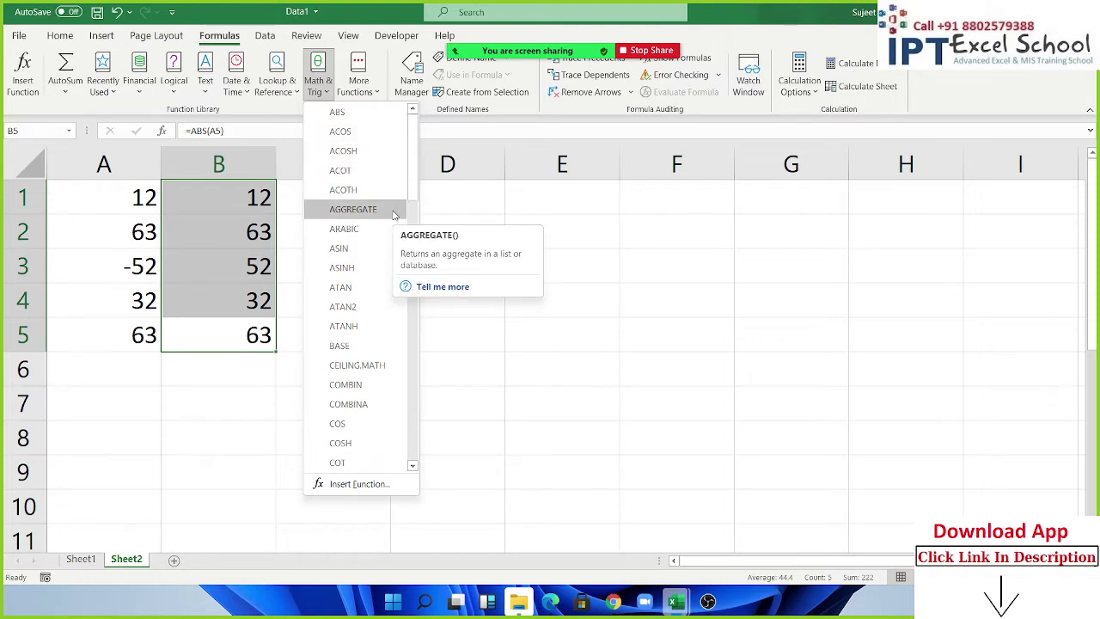
{"action": "left_click", "coordinate": [184, 388]}
{"action": "left_click", "coordinate": [184, 388]}
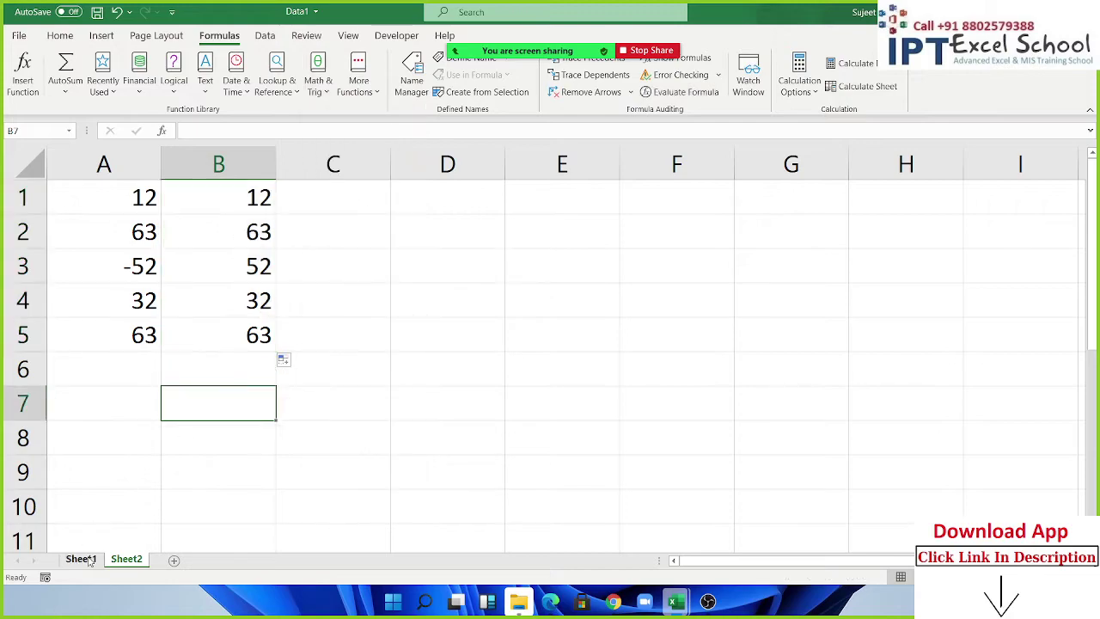
{"action": "left_click", "coordinate": [81, 559]}
Step: Find the table's last record and label row 799 as 'Total'
{"action": "left_click", "coordinate": [127, 242]}
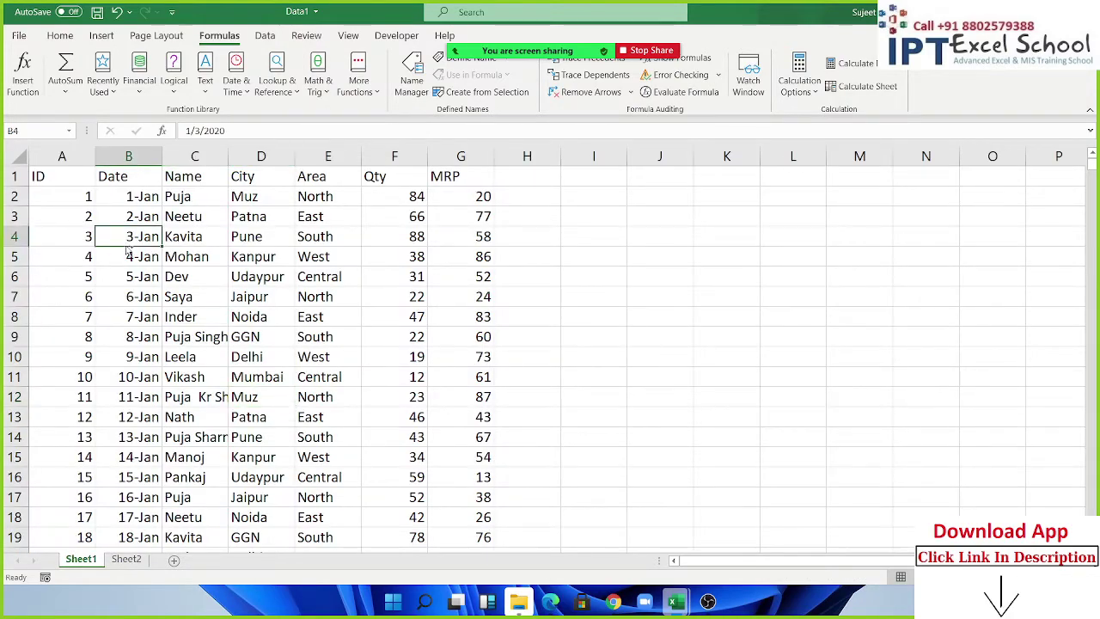
{"action": "key", "text": "ctrl+Down"}
{"action": "key", "text": "ctrl+Up"}
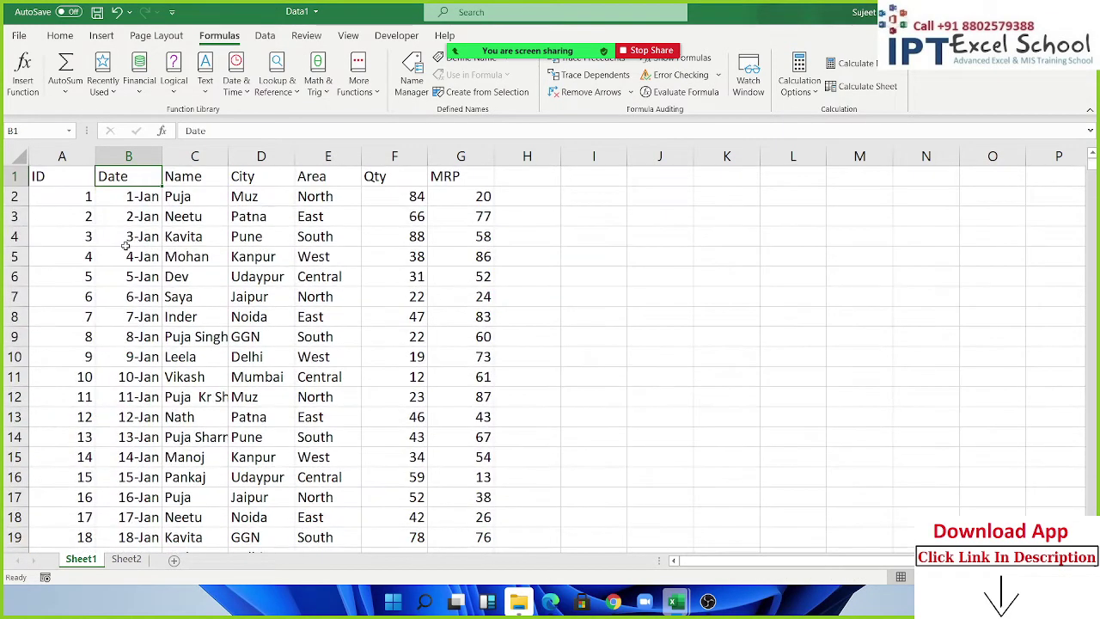
{"action": "key", "text": "Left"}
{"action": "key", "text": "ctrl+Down"}
{"action": "key", "text": "Down"}
{"action": "key", "text": "Down"}
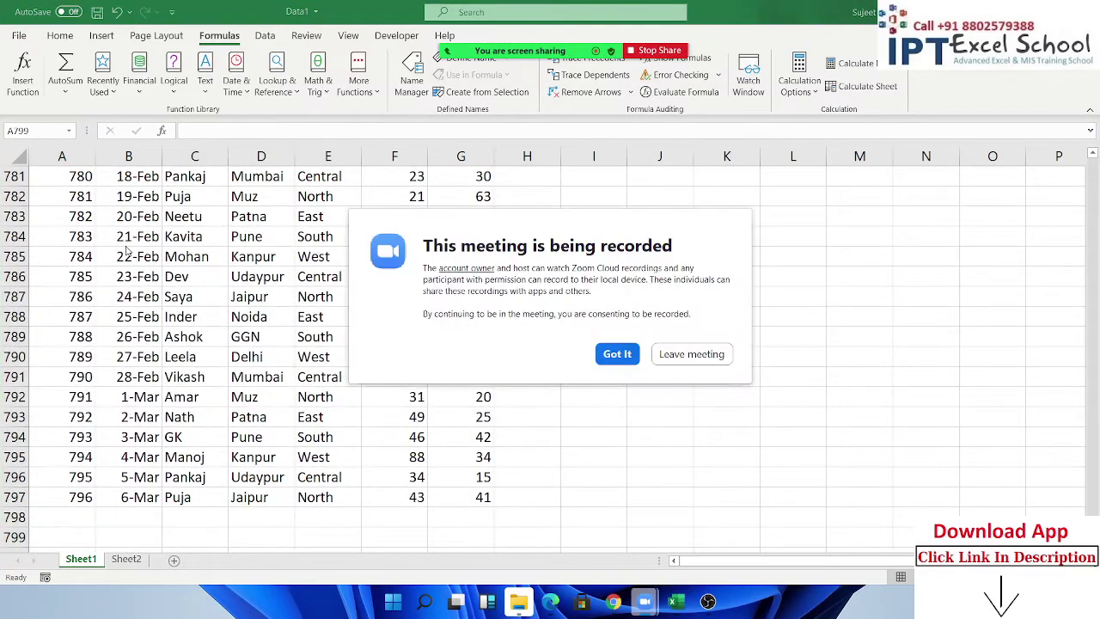
{"action": "left_click", "coordinate": [616, 355]}
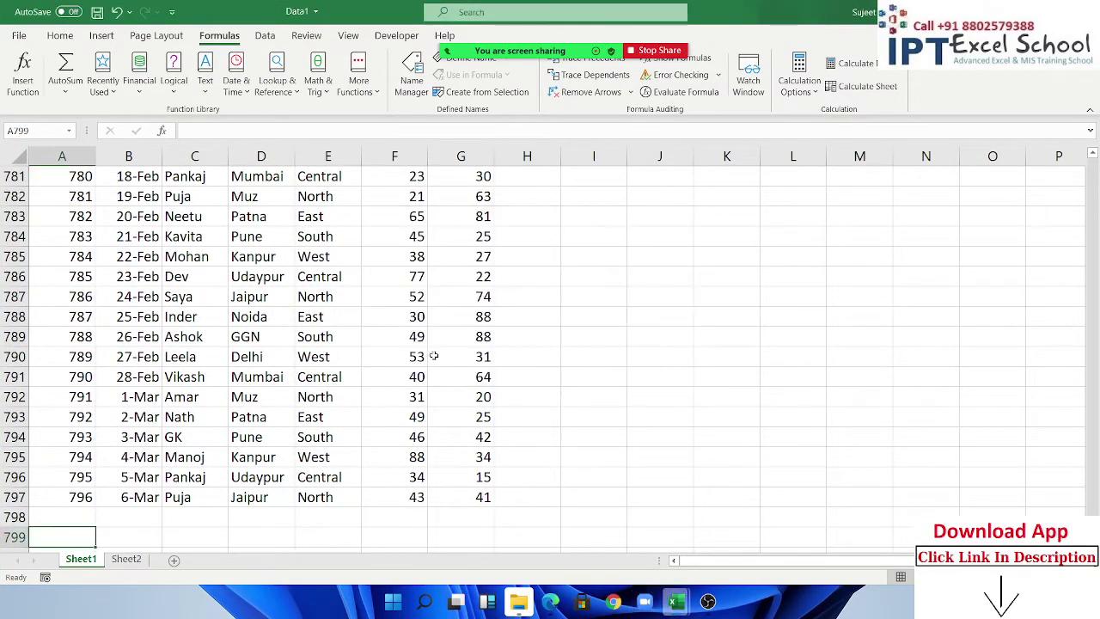
{"action": "type", "text": "Tofa"}
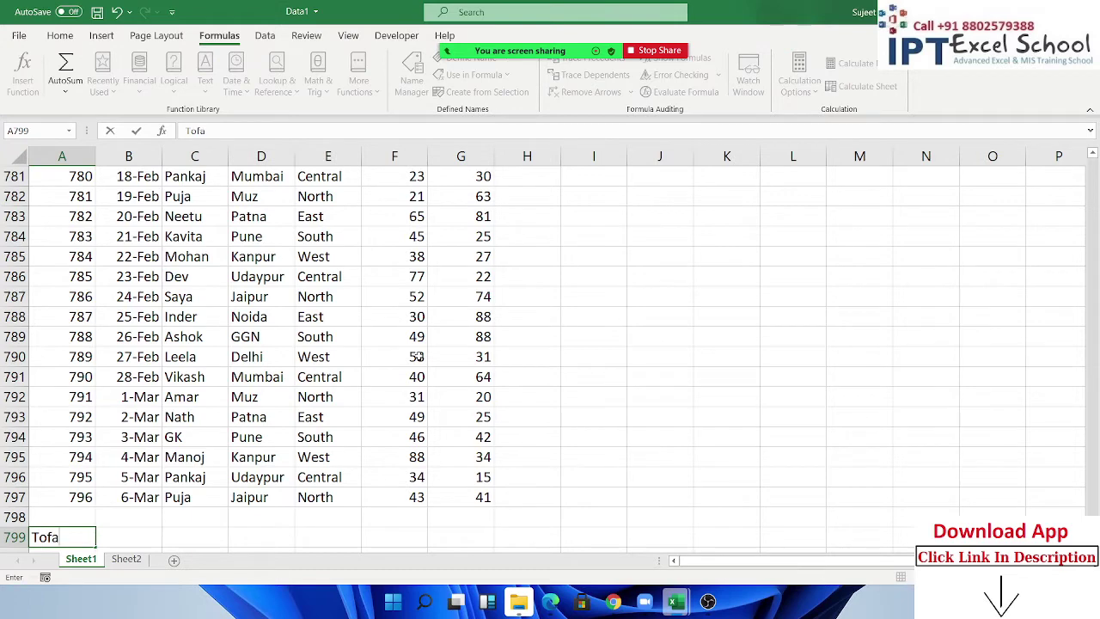
{"action": "type", "text": "tal"}
{"action": "key", "text": "Tab"}
{"action": "key", "text": "Right"}
{"action": "key", "text": "Right"}
{"action": "key", "text": "Right"}
{"action": "key", "text": "Right"}
Step: Enter =SUM(F2:F797) in F799 for a Qty total of 37846
{"action": "type", "text": "="}
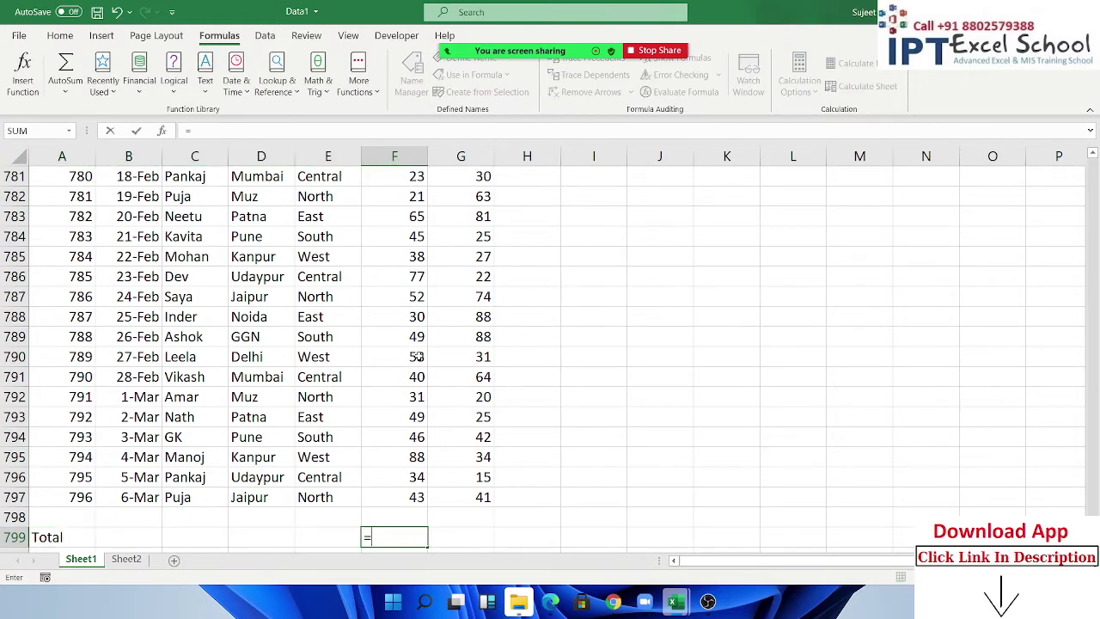
{"action": "type", "text": "SUM("}
{"action": "key", "text": "Up"}
{"action": "key", "text": "Up"}
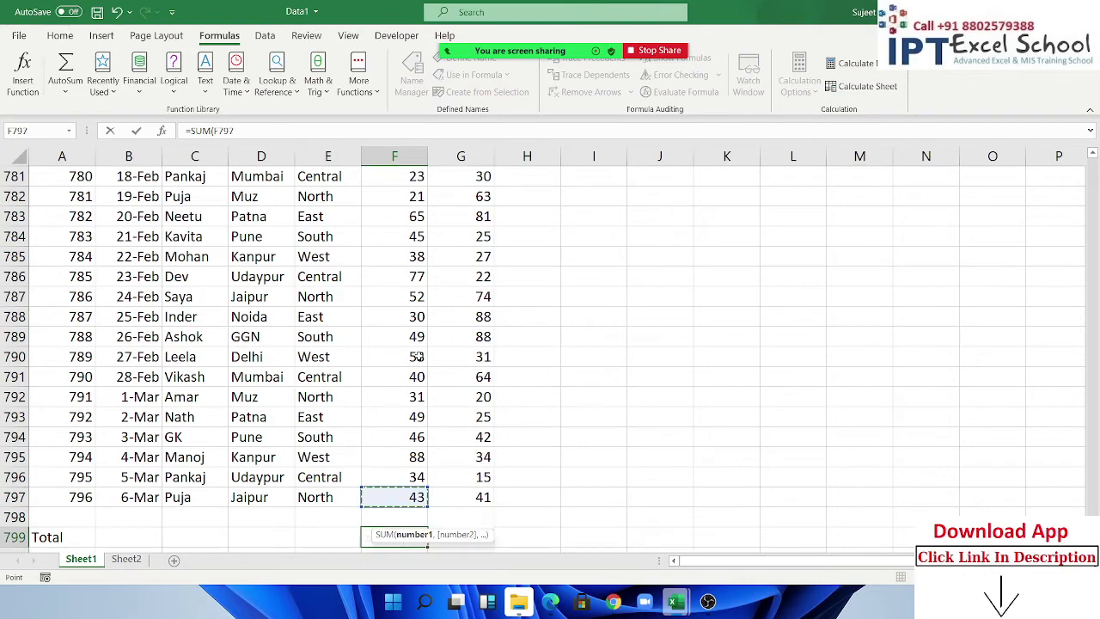
{"action": "key", "text": "ctrl+shift+Up"}
{"action": "key", "text": "shift+Down"}
{"action": "key", "text": "Return"}
Step: Return to the ID header in A1 and add filter arrows to the header row
{"action": "key", "text": "Home"}
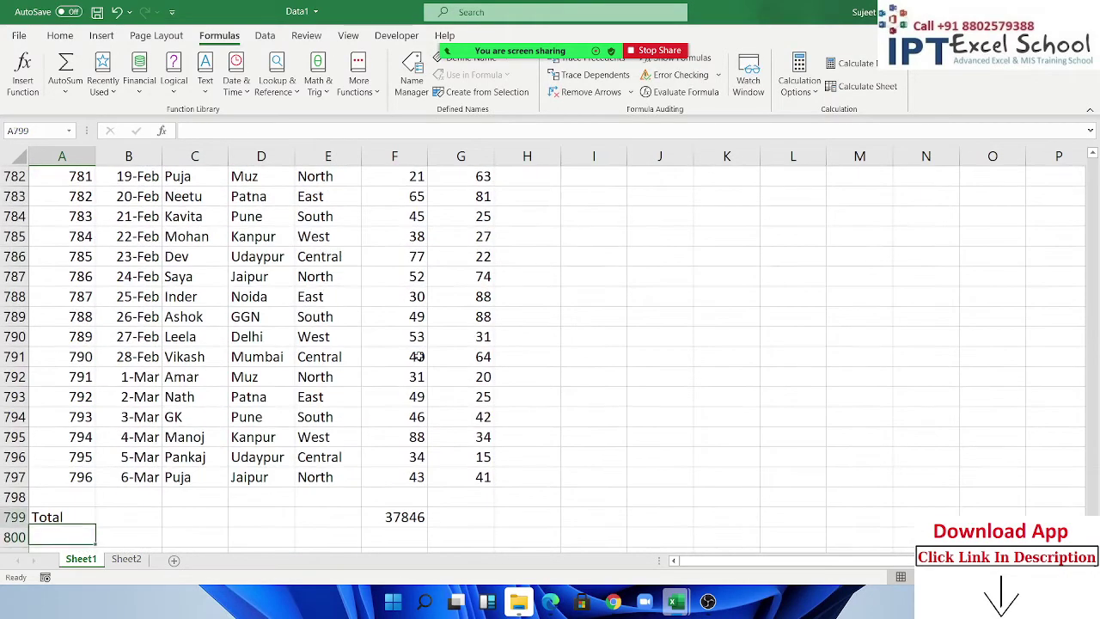
{"action": "key", "text": "Up"}
{"action": "key", "text": "Right"}
{"action": "key", "text": "Right"}
{"action": "key", "text": "Right"}
{"action": "key", "text": "Right"}
{"action": "key", "text": "Right"}
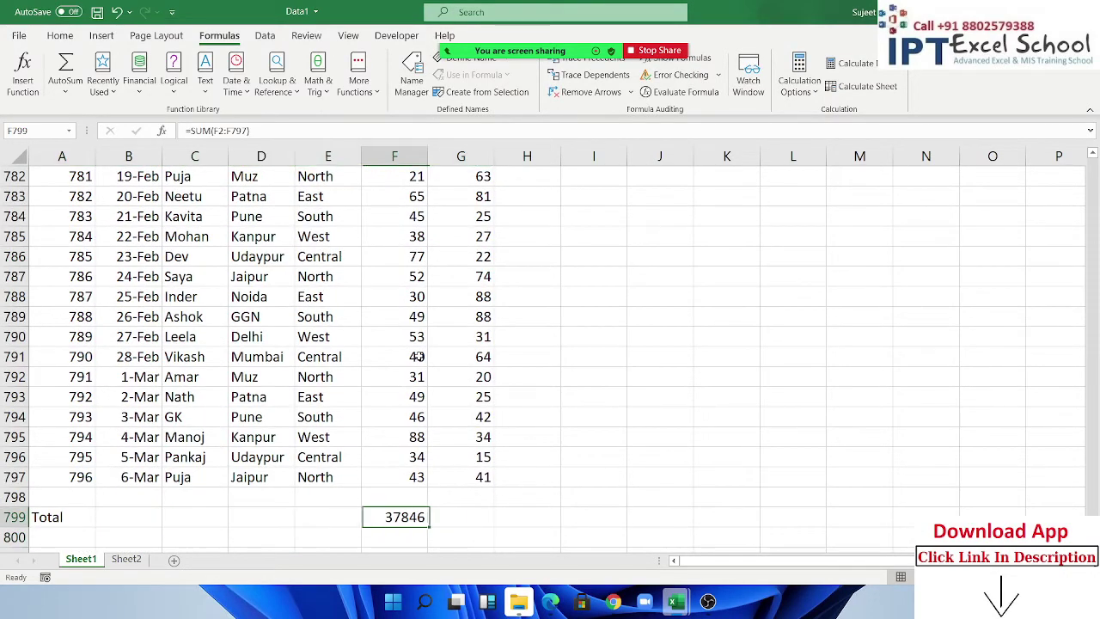
{"action": "key", "text": "Up"}
{"action": "key", "text": "Up"}
{"action": "key", "text": "ctrl+Up"}
{"action": "key", "text": "ctrl+Left"}
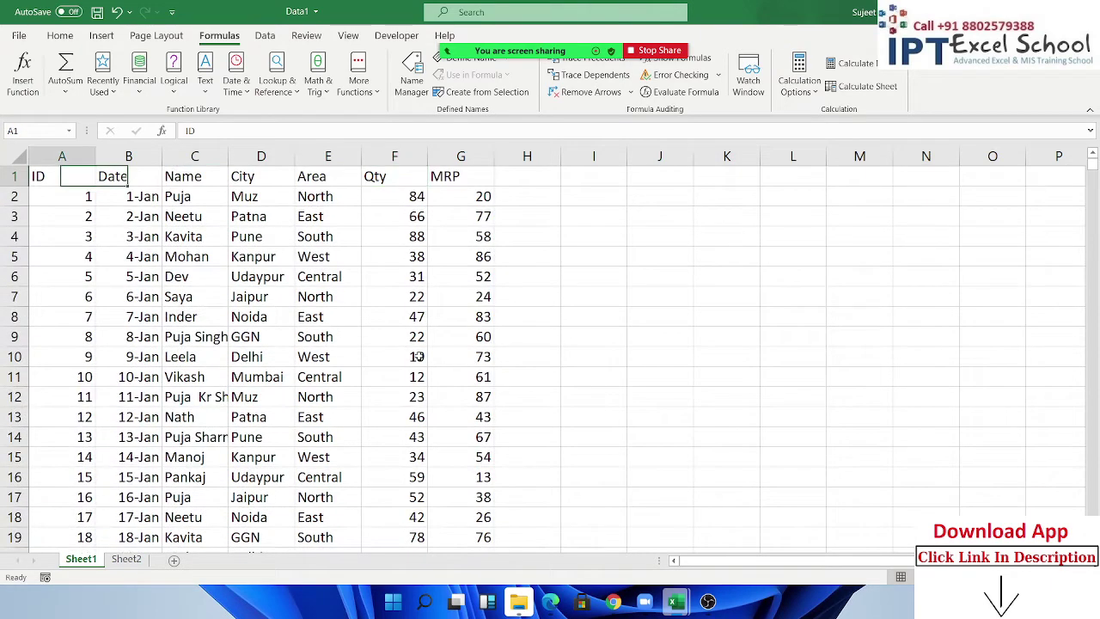
{"action": "key", "text": "ctrl+shift+l"}
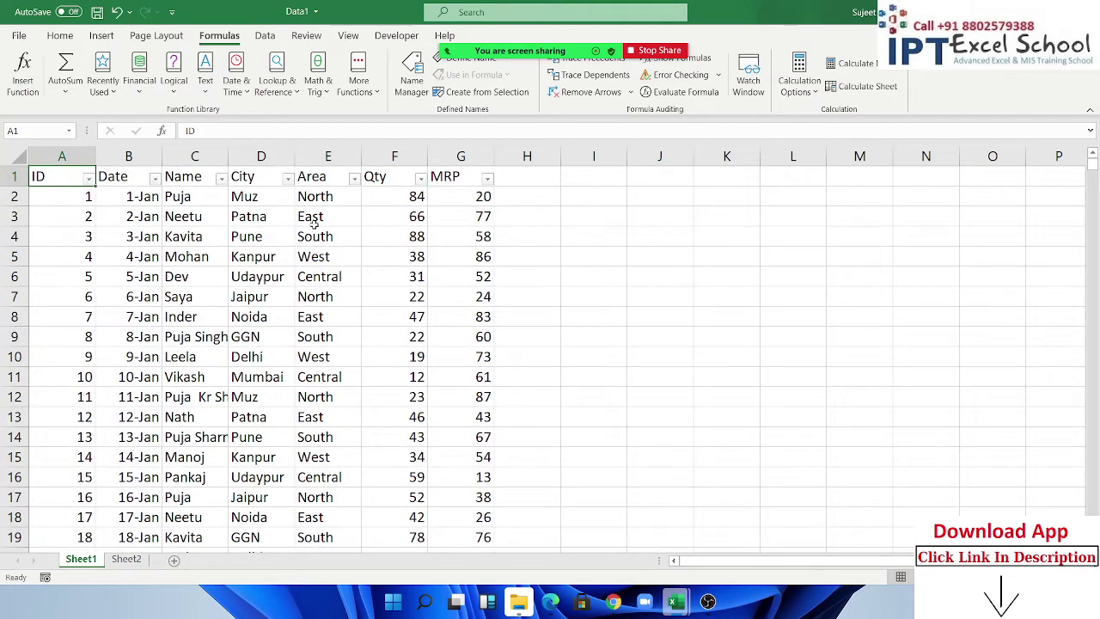
Step: Filter the Name column to show only Amar
{"action": "left_click", "coordinate": [315, 222]}
{"action": "left_click", "coordinate": [221, 178]}
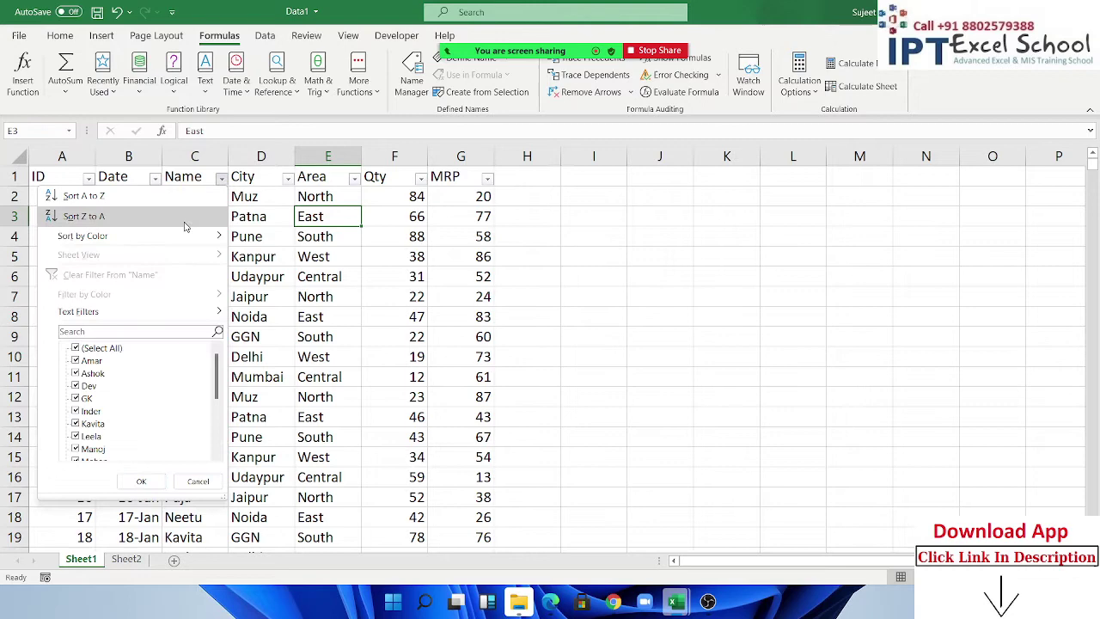
{"action": "left_click", "coordinate": [75, 361]}
{"action": "left_click", "coordinate": [76, 348]}
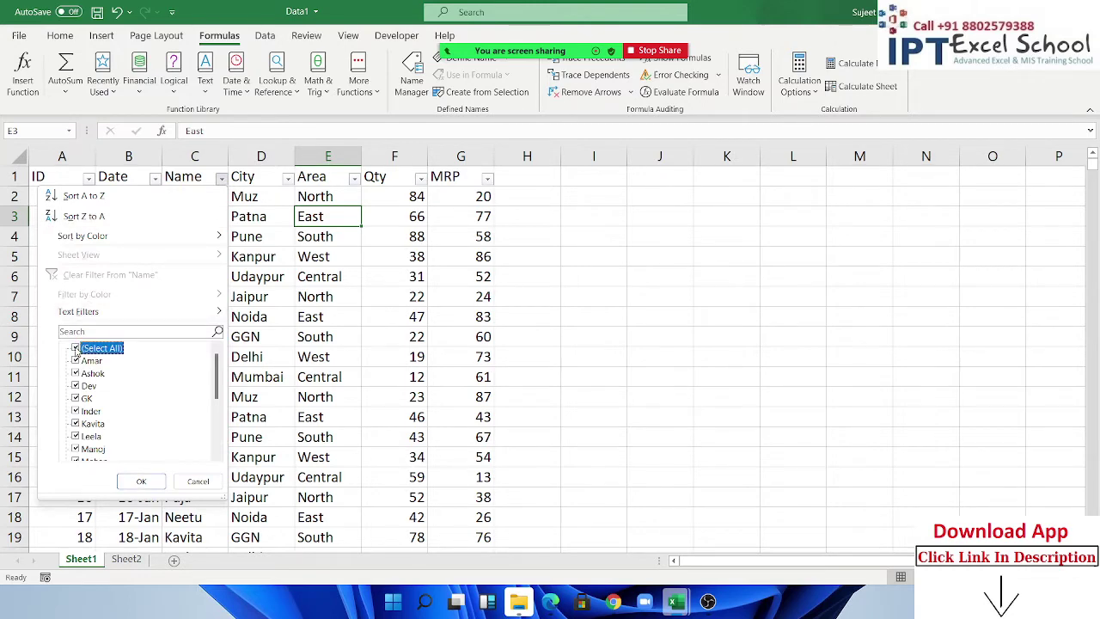
{"action": "left_click", "coordinate": [76, 348]}
{"action": "left_click", "coordinate": [75, 361]}
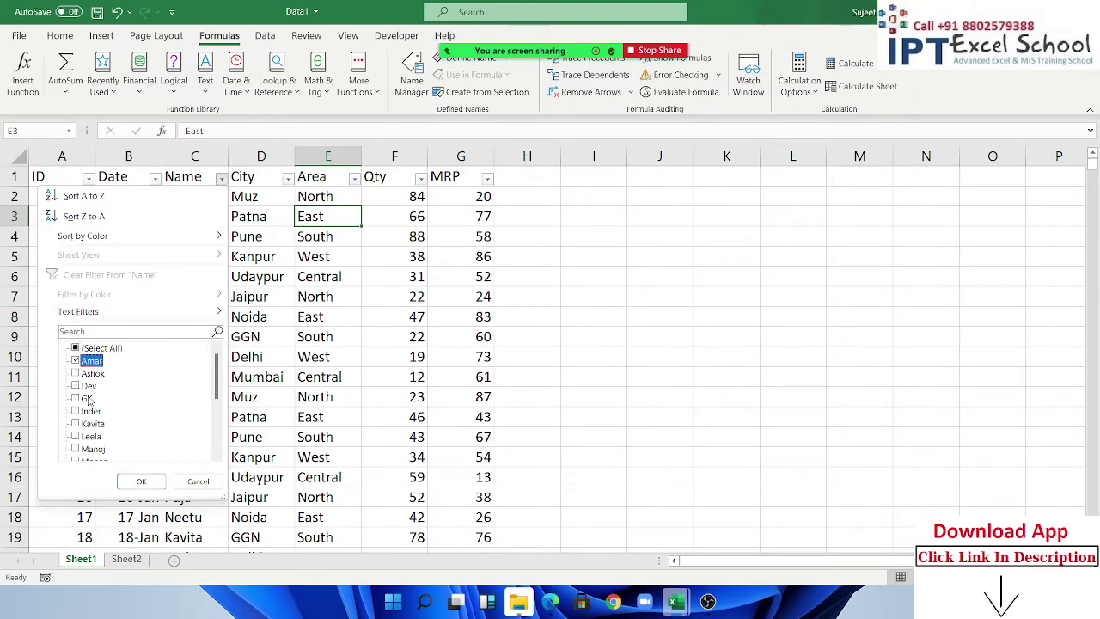
{"action": "left_click", "coordinate": [141, 481]}
Step: Filter the City column to Jaipur by excluding Muz
{"action": "left_click", "coordinate": [354, 178]}
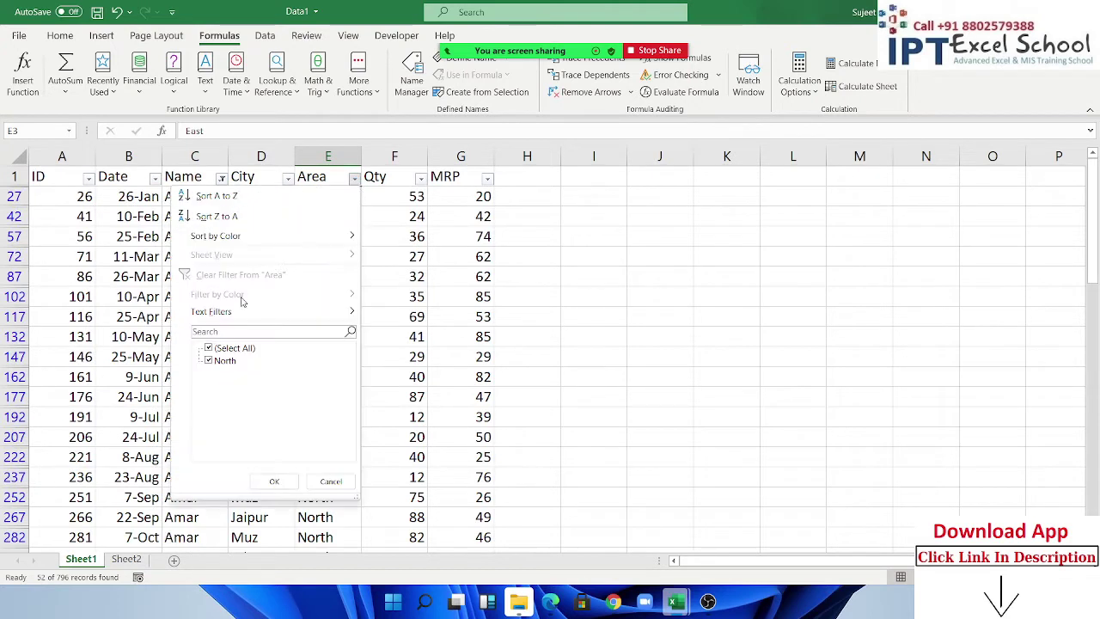
{"action": "key", "text": "Escape"}
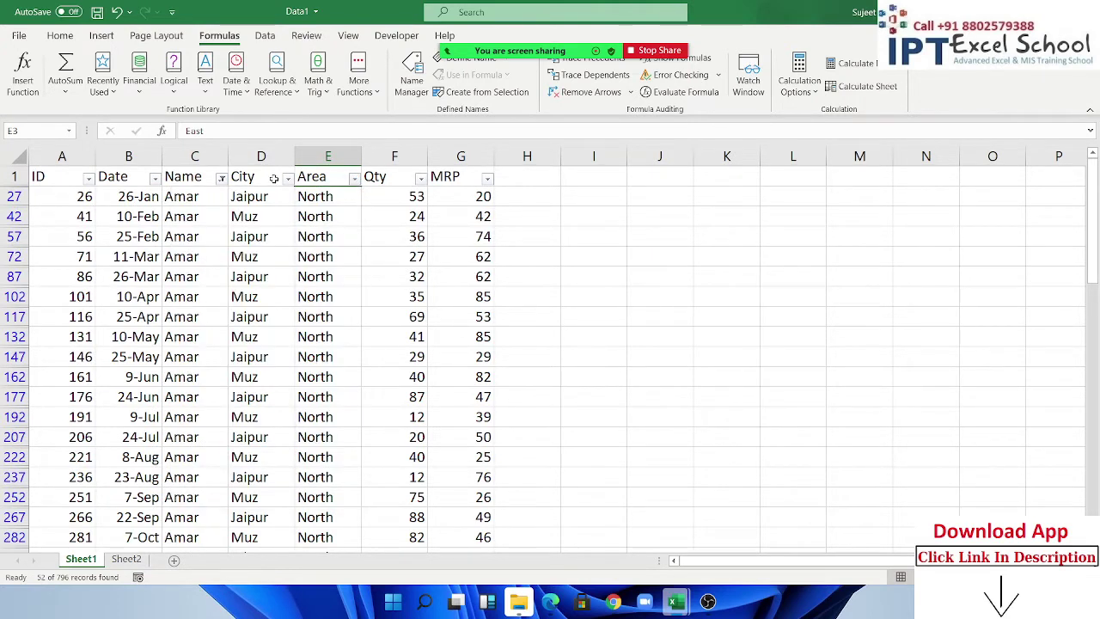
{"action": "left_click", "coordinate": [288, 178]}
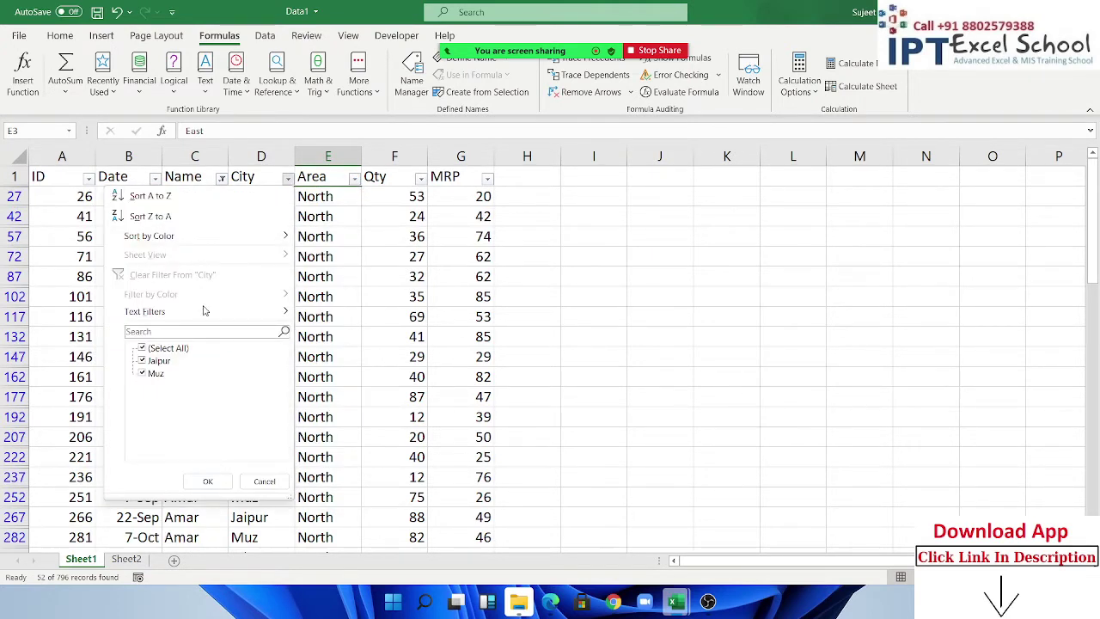
{"action": "left_click", "coordinate": [143, 373]}
{"action": "left_click", "coordinate": [207, 482]}
Step: Compare the visible Qty values against the F799 total, then remove all filters
{"action": "scroll", "coordinate": [263, 440], "scroll_direction": "down", "scroll_amount": 2}
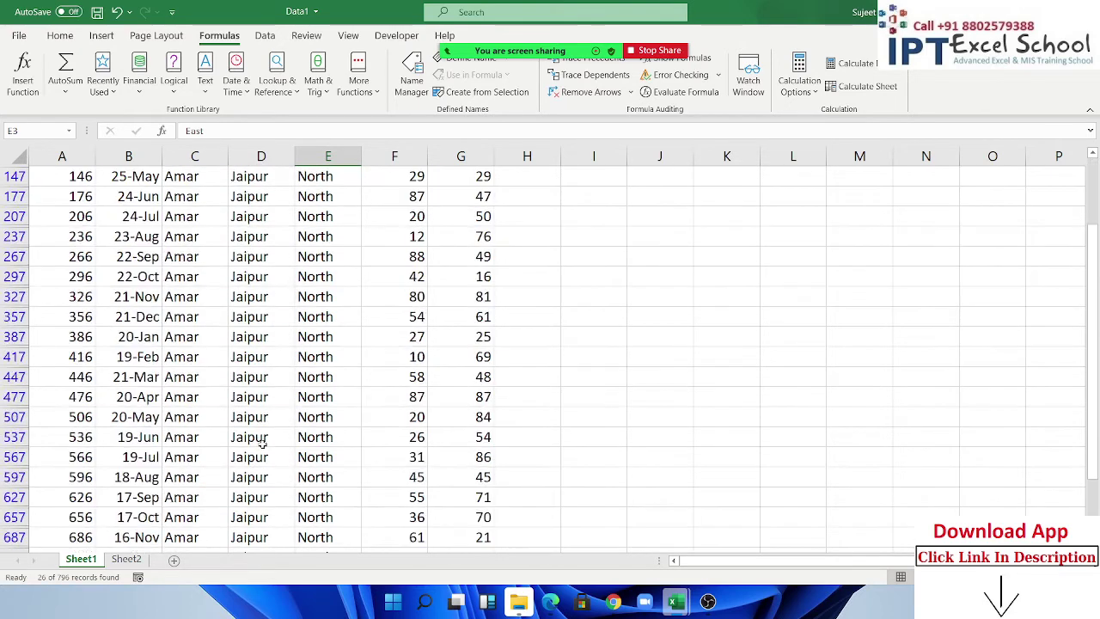
{"action": "scroll", "coordinate": [263, 440], "scroll_direction": "down", "scroll_amount": 2}
{"action": "scroll", "coordinate": [275, 456], "scroll_direction": "down", "scroll_amount": 1}
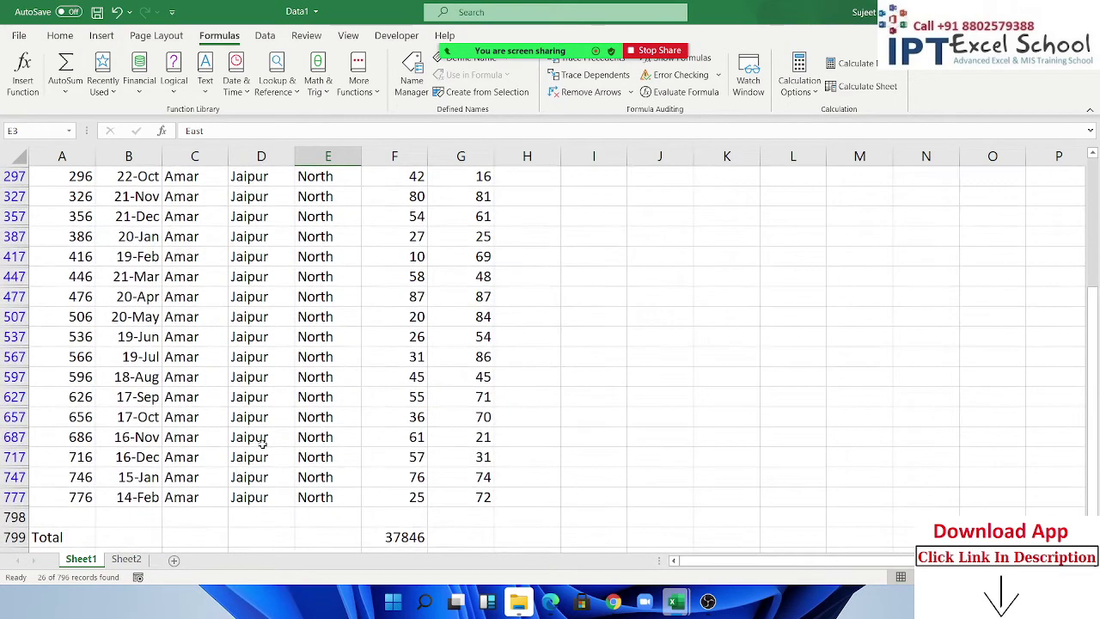
{"action": "left_click", "coordinate": [407, 537]}
{"action": "left_click", "coordinate": [417, 494]}
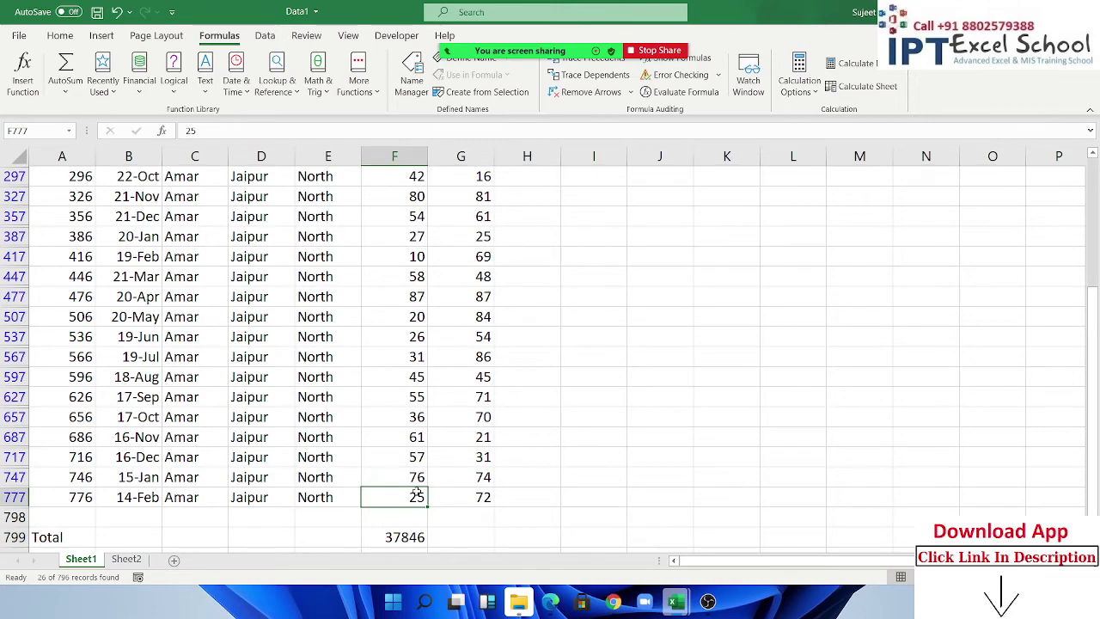
{"action": "key", "text": "ctrl+shift+Up"}
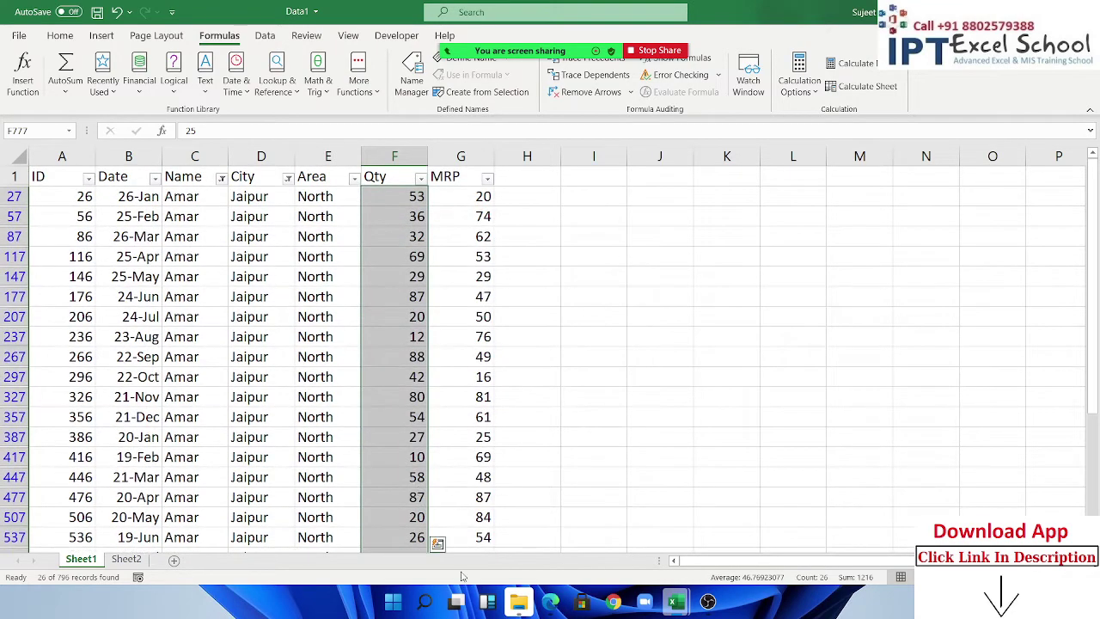
{"action": "scroll", "coordinate": [439, 507], "scroll_direction": "down", "scroll_amount": 1}
{"action": "scroll", "coordinate": [439, 507], "scroll_direction": "down", "scroll_amount": 1}
{"action": "scroll", "coordinate": [439, 507], "scroll_direction": "down", "scroll_amount": 1}
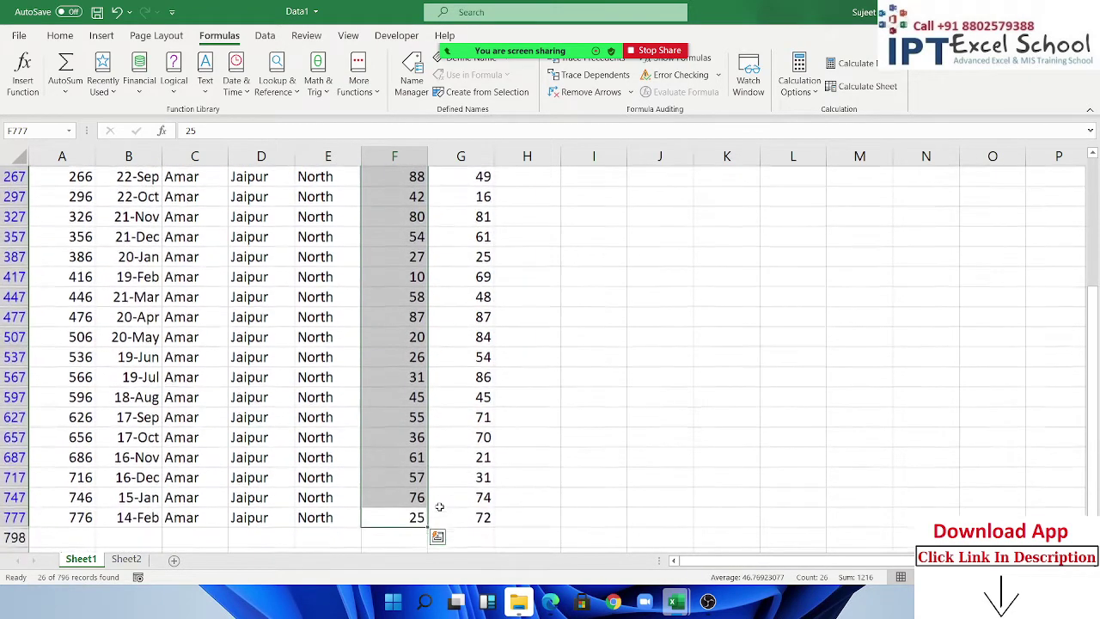
{"action": "scroll", "coordinate": [439, 508], "scroll_direction": "down", "scroll_amount": 1}
{"action": "left_click", "coordinate": [384, 414]}
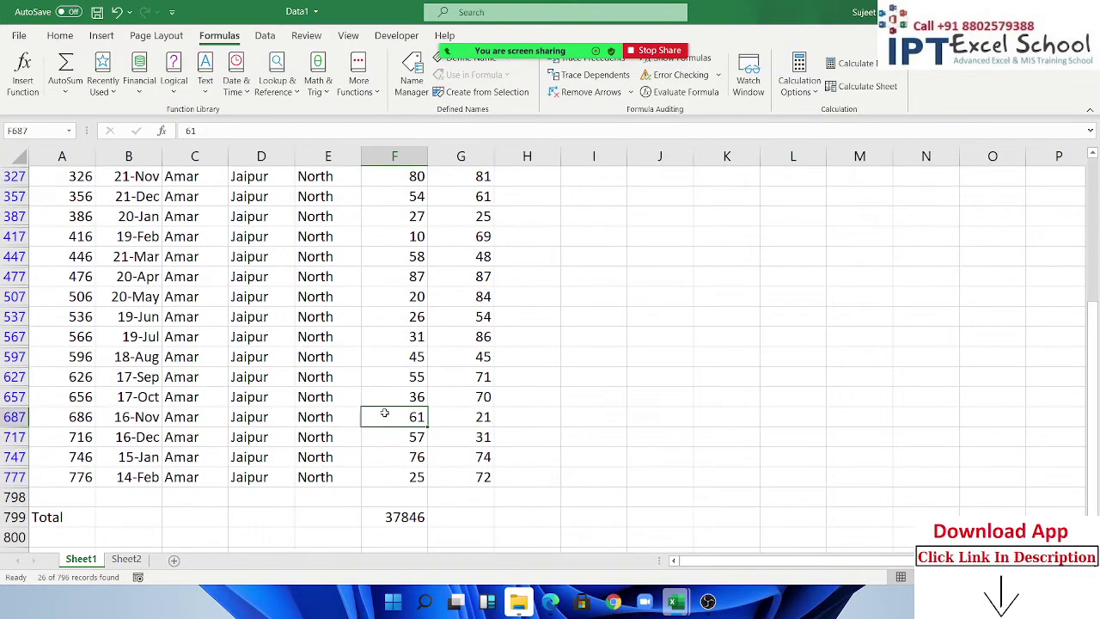
{"action": "key", "text": "ctrl+shift+l"}
Step: Start a SUBTOTAL formula in F799 using calculation type 9 (SUM)
{"action": "key", "text": "ctrl+Down"}
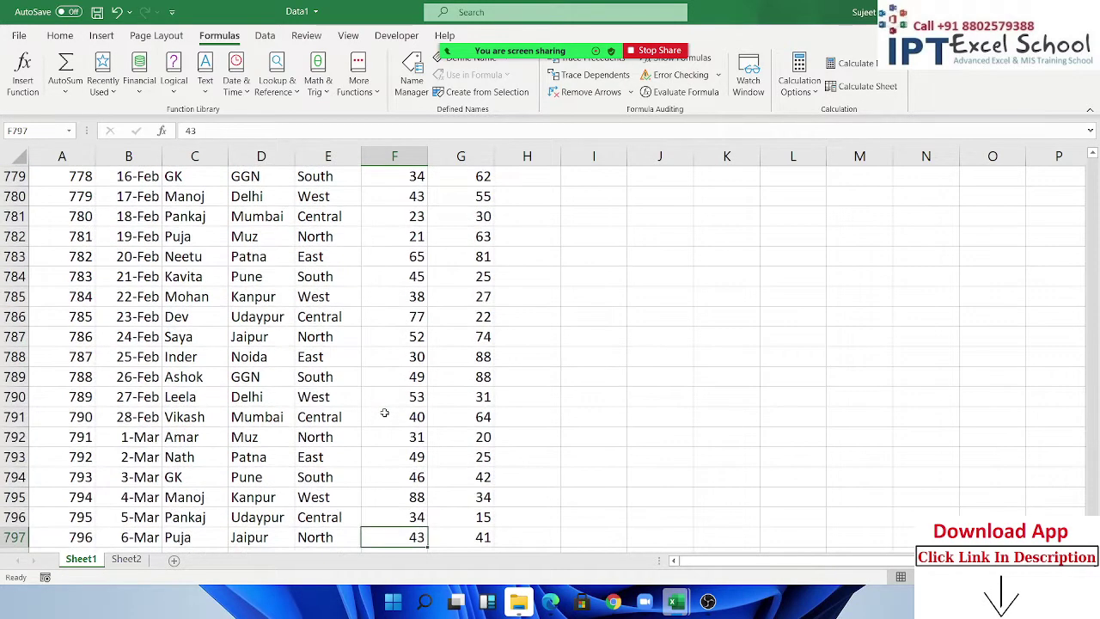
{"action": "key", "text": "ctrl+Down"}
{"action": "scroll", "coordinate": [385, 413], "scroll_direction": "down", "scroll_amount": 1}
{"action": "type", "text": "="}
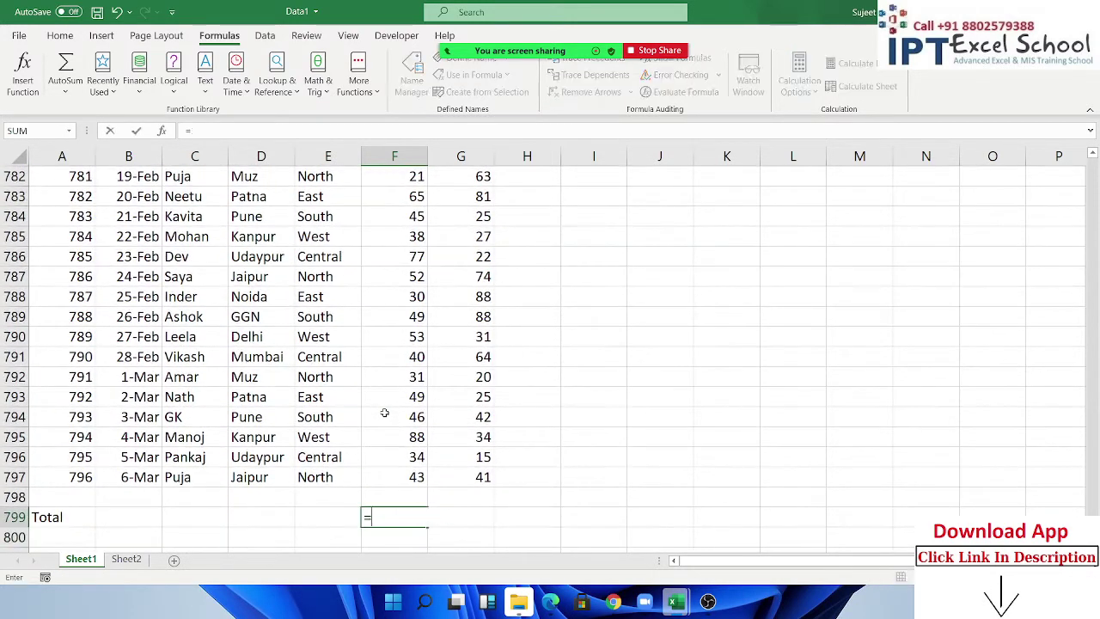
{"action": "type", "text": "sub"}
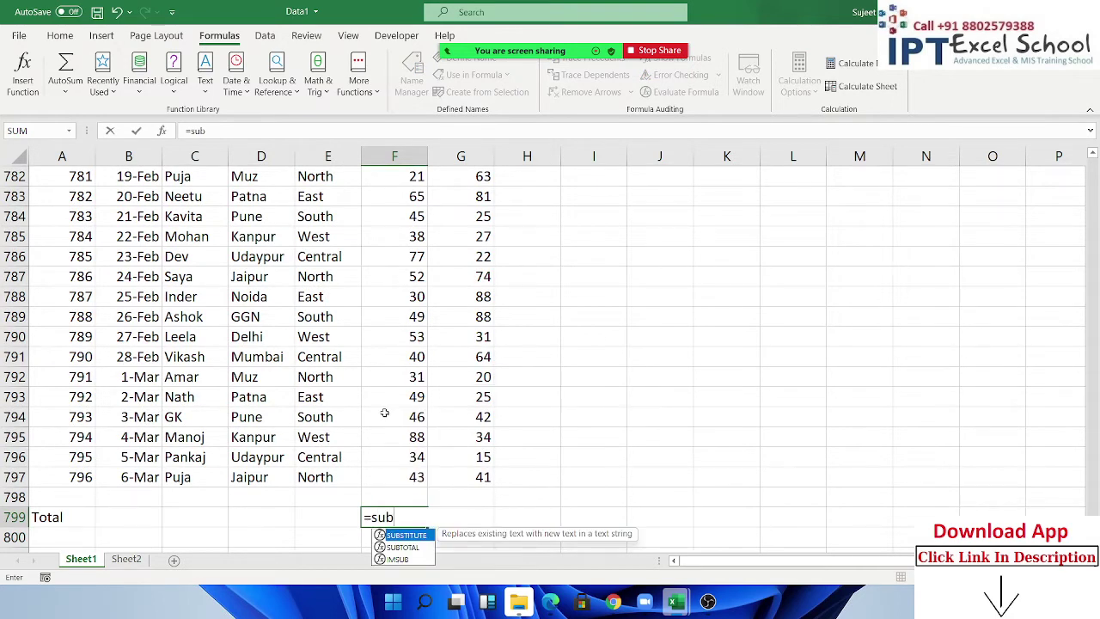
{"action": "key", "text": "Down"}
{"action": "key", "text": "Tab"}
{"action": "key", "text": "Down"}
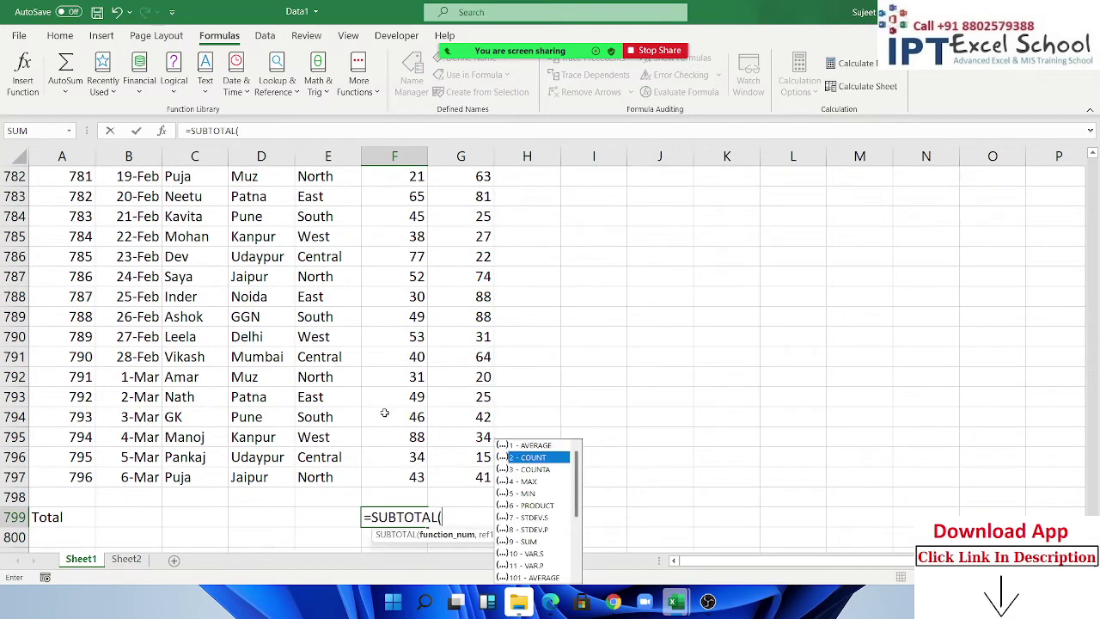
{"action": "key", "text": "Down"}
{"action": "key", "text": "Down"}
{"action": "key", "text": "Down"}
{"action": "key", "text": "Down"}
{"action": "key", "text": "Down"}
{"action": "key", "text": "Down"}
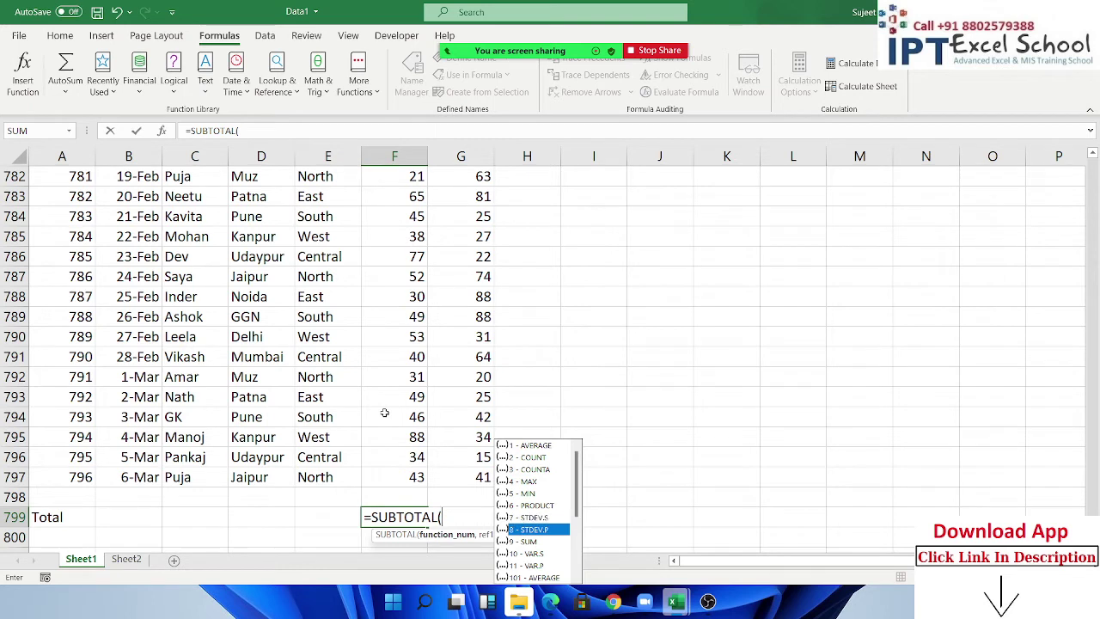
{"action": "key", "text": "Down"}
{"action": "key", "text": "Tab"}
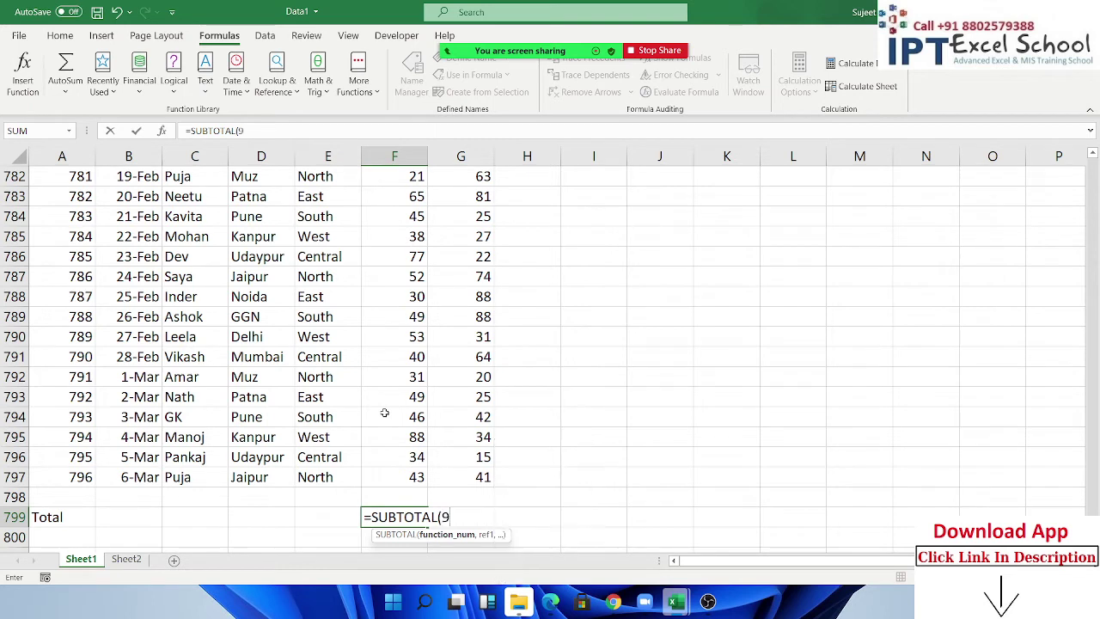
Step: Give the SUBTOTAL the range F2:F797, keeping the Qty total at 37846
{"action": "type", "text": ","}
{"action": "key", "text": "Up"}
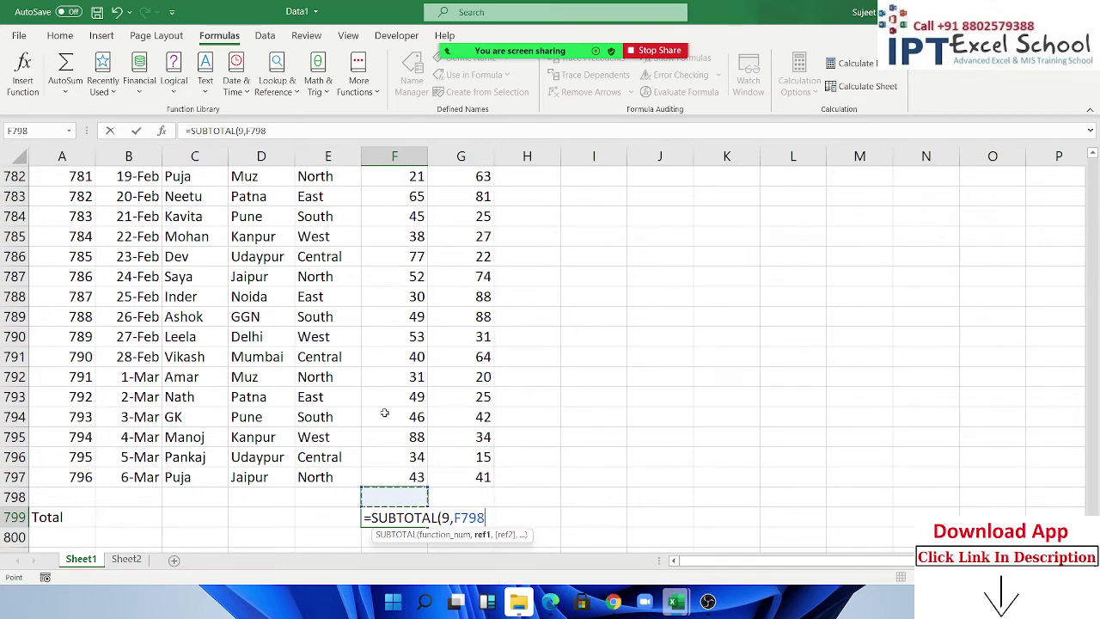
{"action": "key", "text": "Up"}
{"action": "key", "text": "ctrl+shift+Up"}
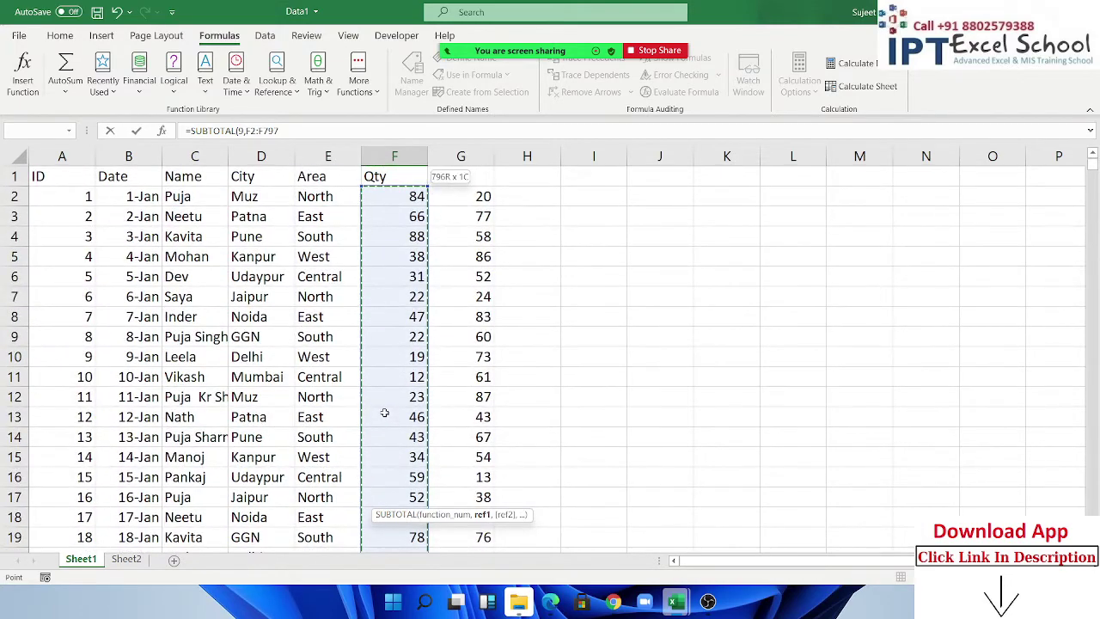
{"action": "key", "text": "Return"}
{"action": "key", "text": "Up"}
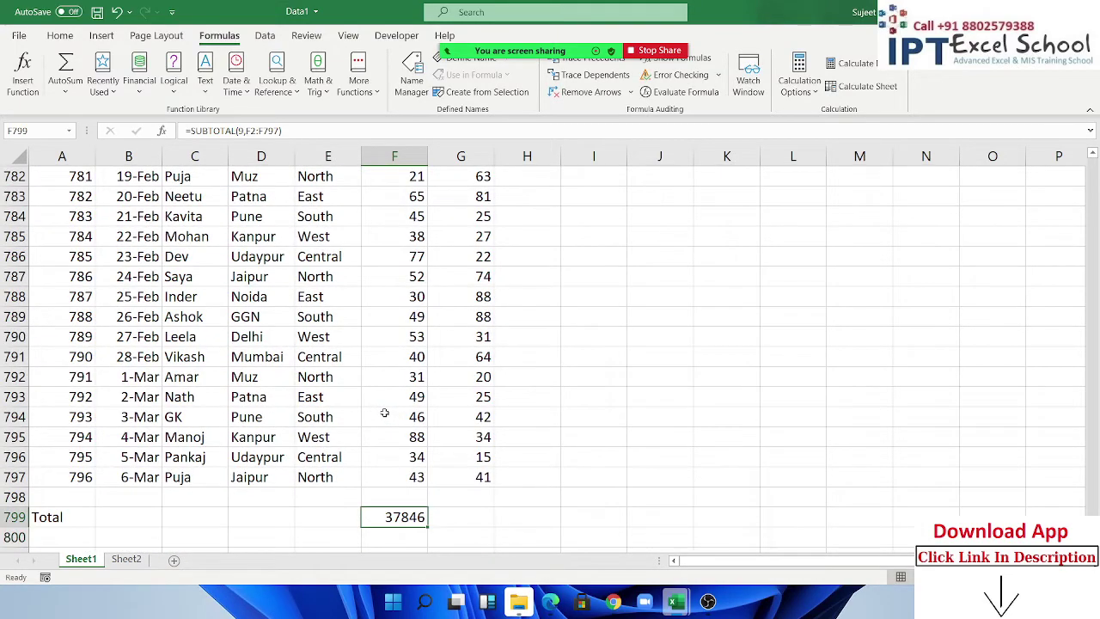
Step: Return to A1 and turn header filters back on
{"action": "key", "text": "Up"}
{"action": "key", "text": "Up"}
{"action": "key", "text": "ctrl+Up"}
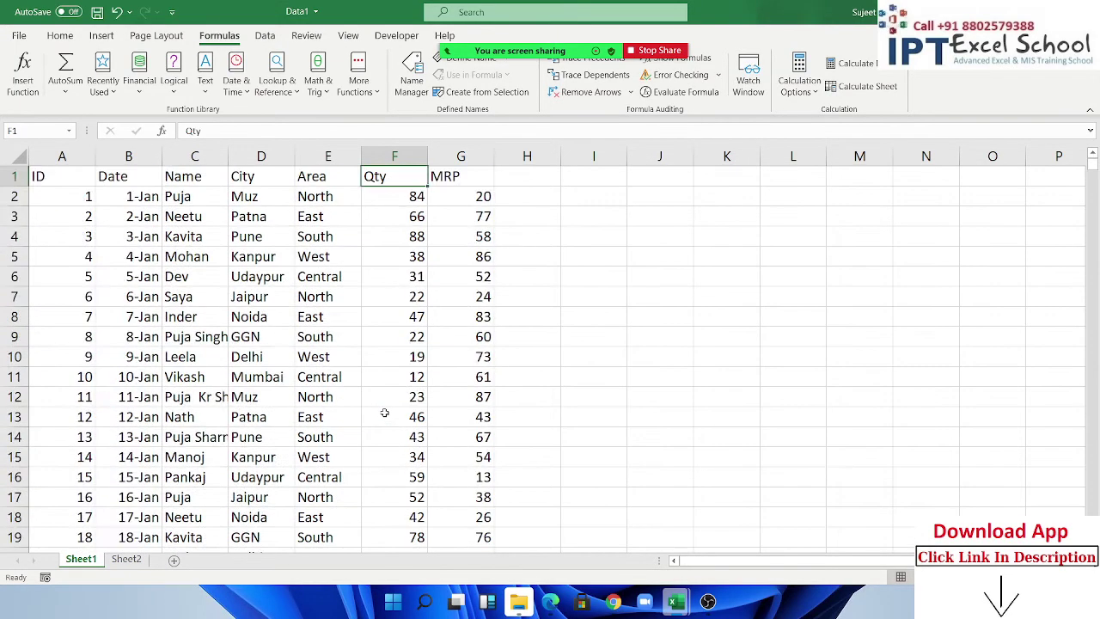
{"action": "key", "text": "ctrl+Left"}
{"action": "key", "text": "ctrl+shift+l"}
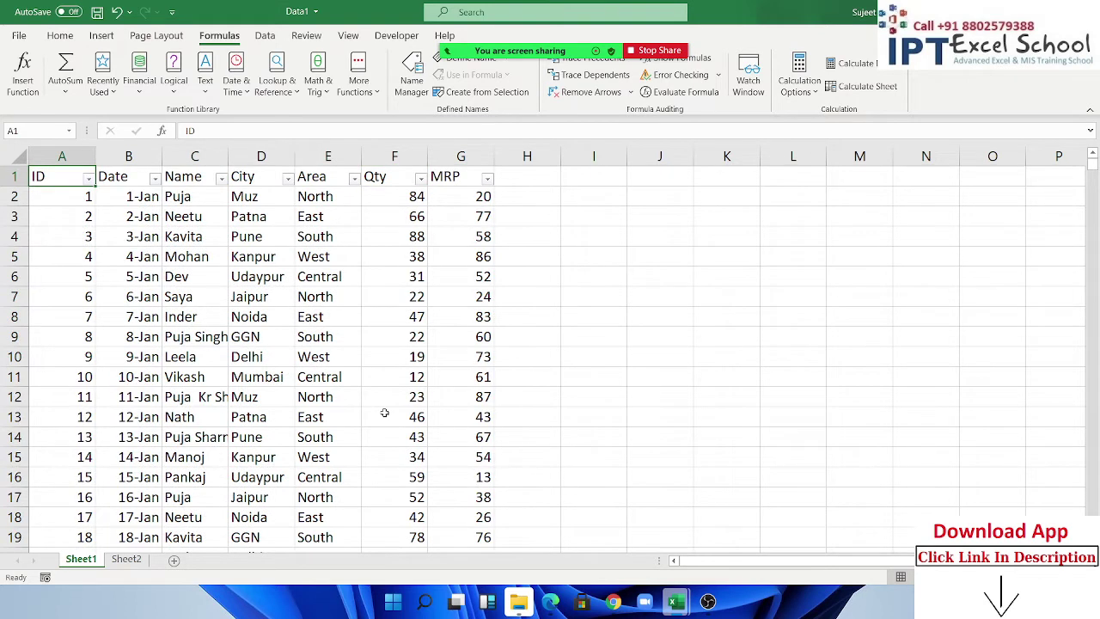
Step: Filter the Name column to show only Amar's rows
{"action": "left_click", "coordinate": [221, 178]}
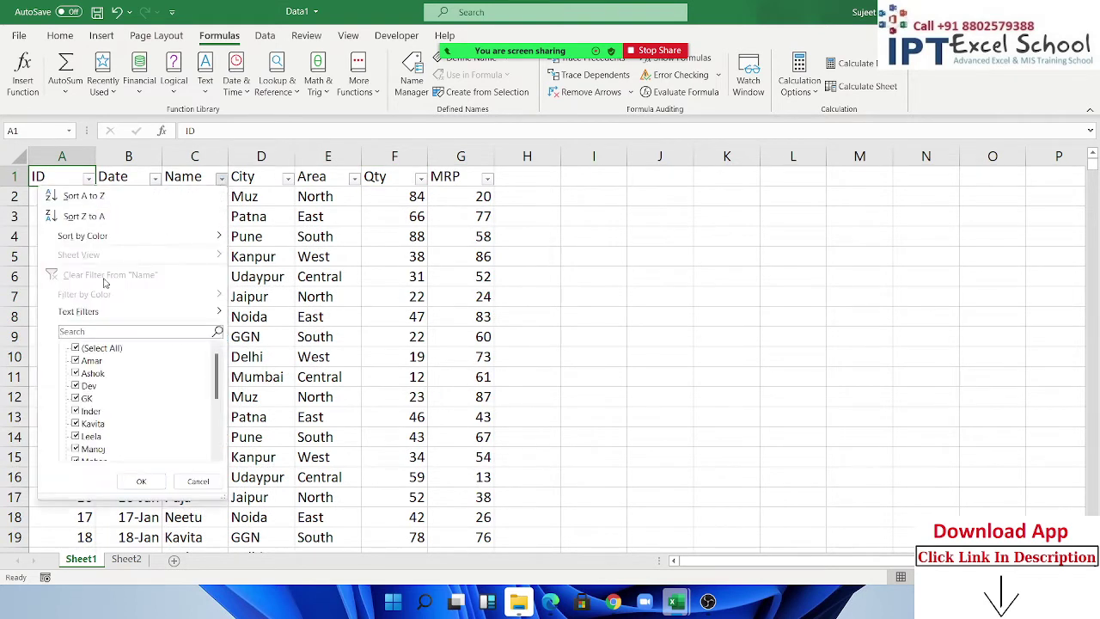
{"action": "left_click", "coordinate": [90, 348]}
{"action": "left_click", "coordinate": [91, 361]}
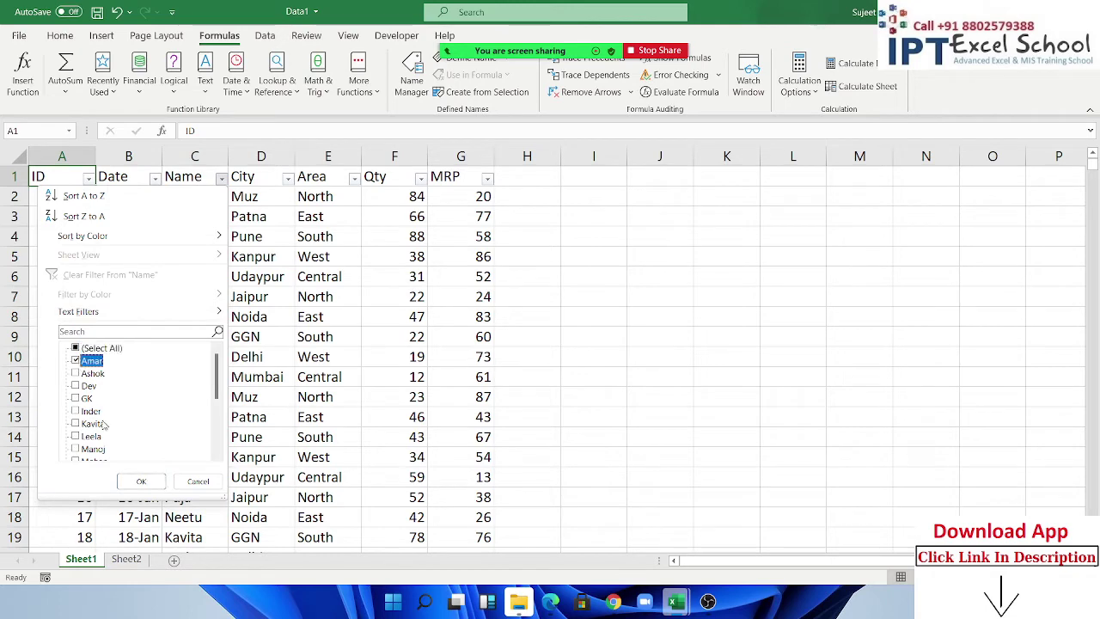
{"action": "left_click", "coordinate": [141, 481]}
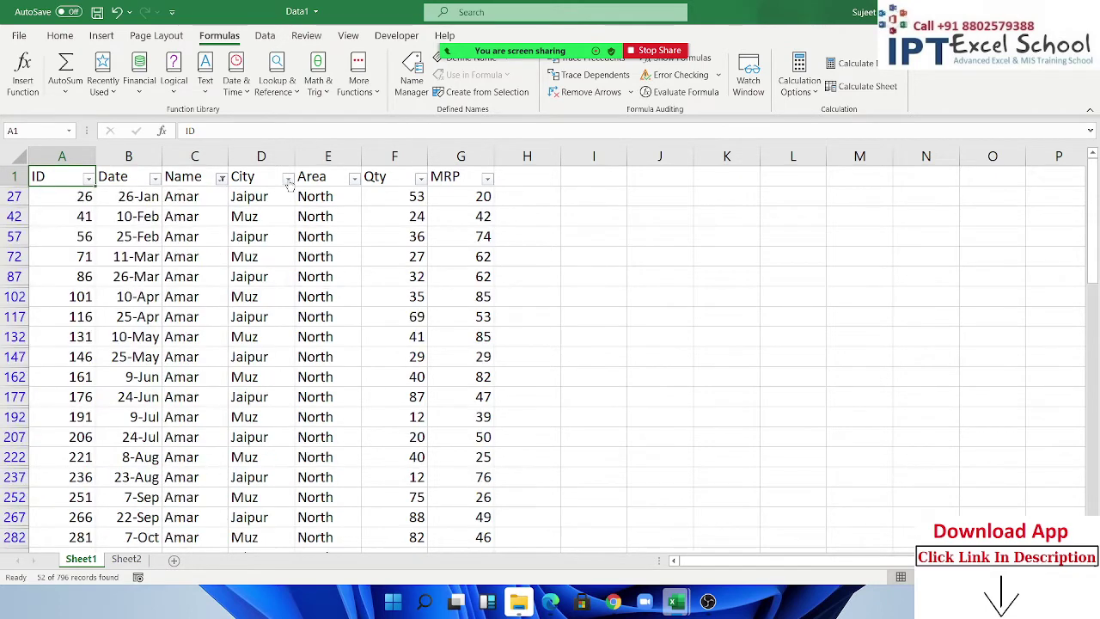
Step: Filter City to Jaipur and check that the F799 SUBTOTAL now gives 1216
{"action": "left_click", "coordinate": [288, 179]}
{"action": "left_click", "coordinate": [143, 373]}
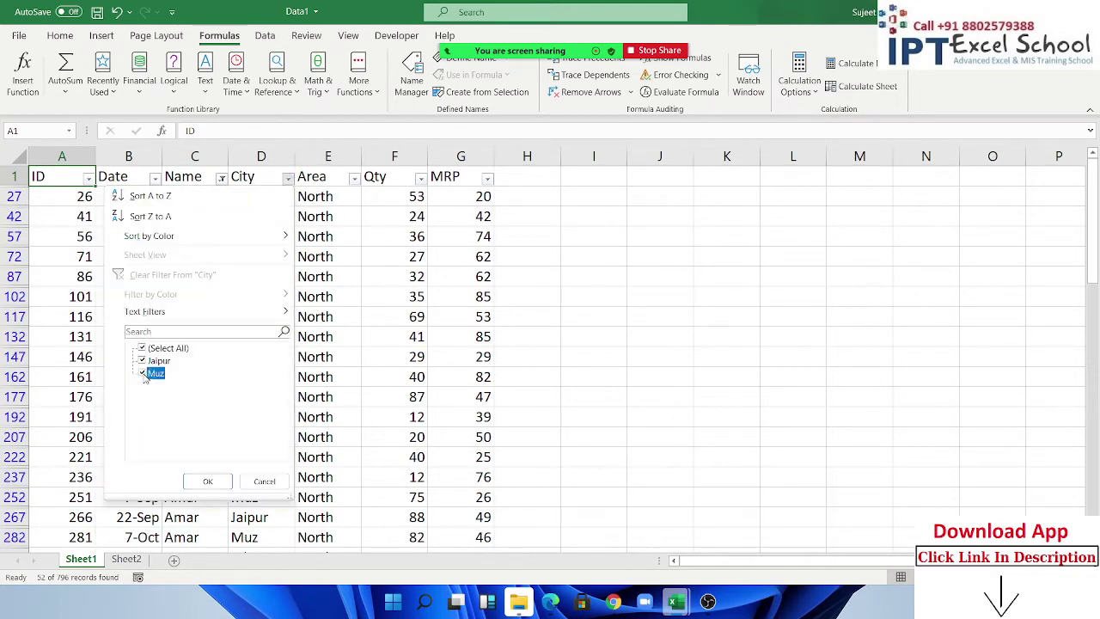
{"action": "left_click", "coordinate": [208, 482]}
{"action": "scroll", "coordinate": [355, 406], "scroll_direction": "down", "scroll_amount": 2}
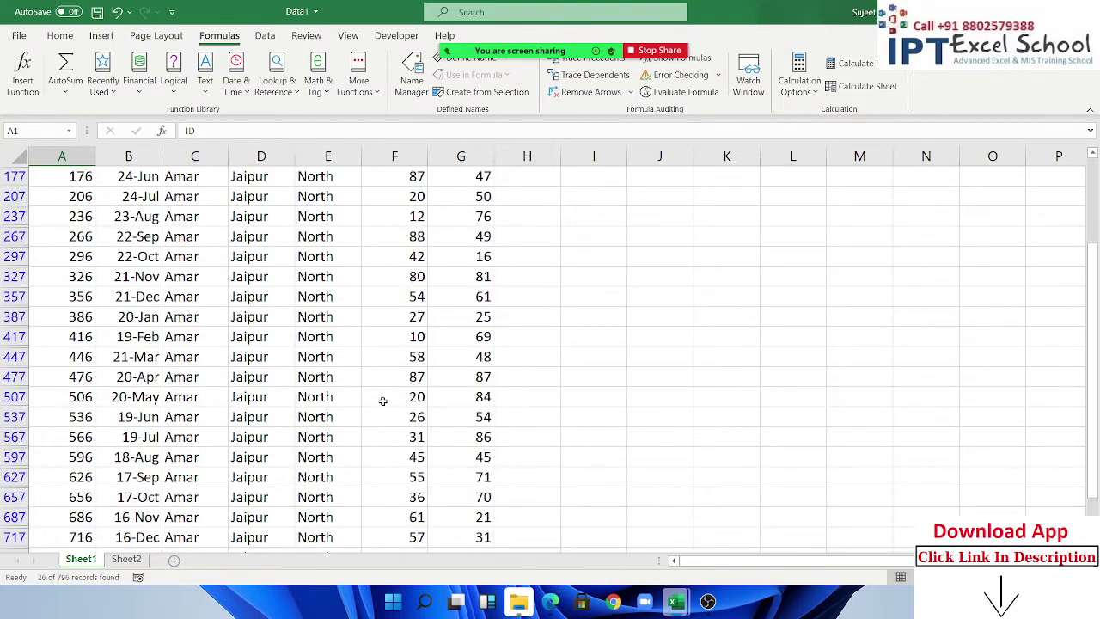
{"action": "scroll", "coordinate": [381, 398], "scroll_direction": "down", "scroll_amount": 2}
{"action": "scroll", "coordinate": [382, 400], "scroll_direction": "up", "scroll_amount": 2}
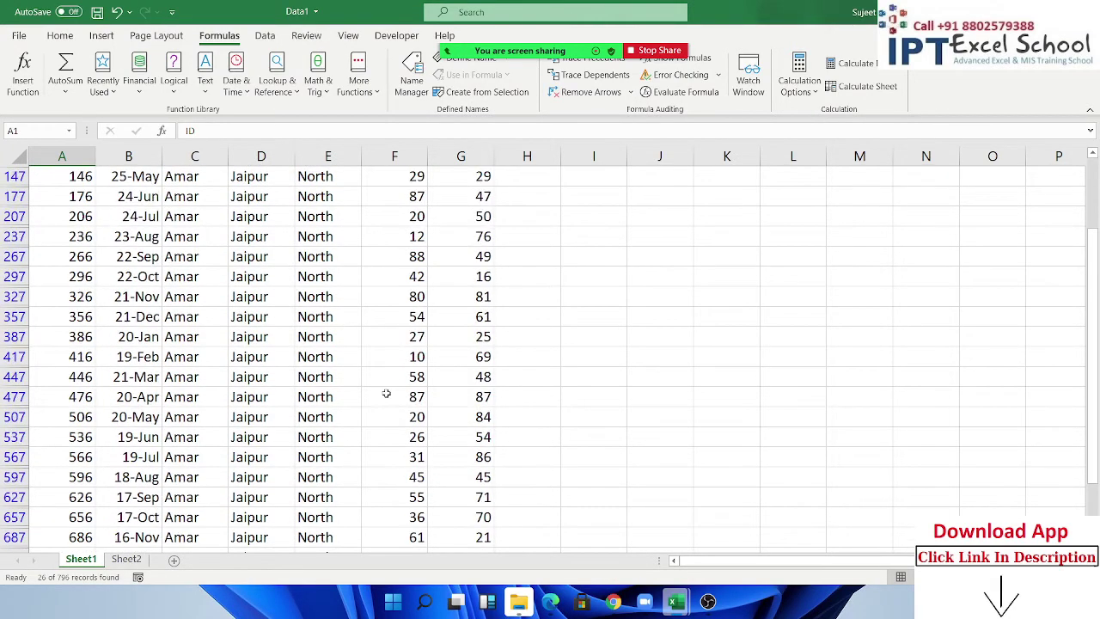
{"action": "scroll", "coordinate": [386, 396], "scroll_direction": "down", "scroll_amount": 1}
{"action": "scroll", "coordinate": [386, 395], "scroll_direction": "down", "scroll_amount": 1}
{"action": "scroll", "coordinate": [389, 421], "scroll_direction": "down", "scroll_amount": 1}
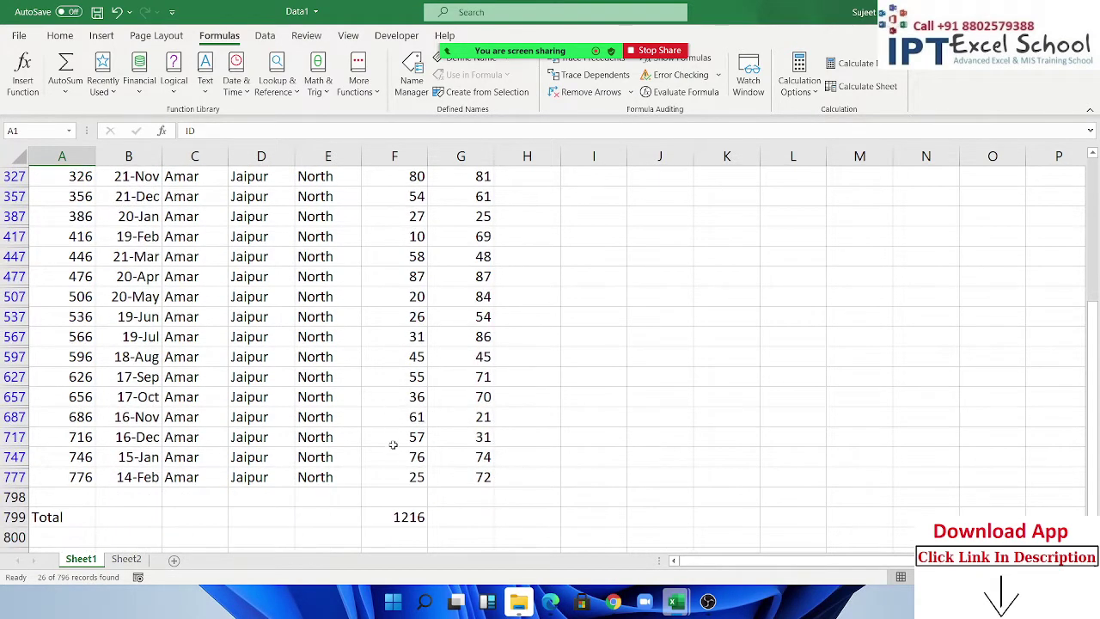
{"action": "double_click", "coordinate": [405, 517]}
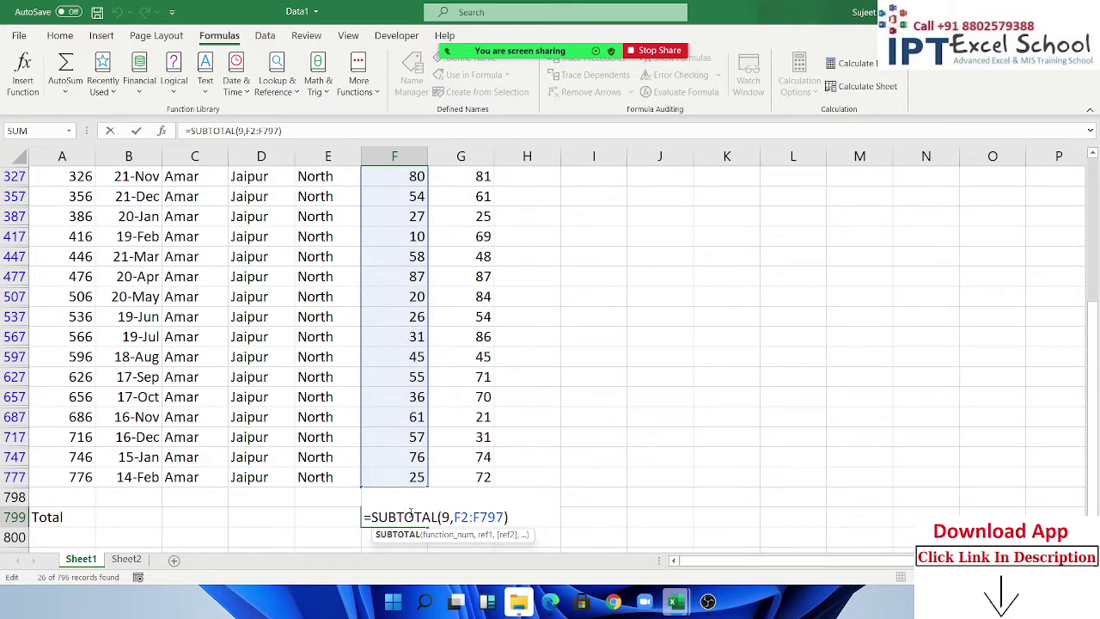
Step: Enter =NA() in F687 so the F799 total also shows #N/A
{"action": "key", "text": "ctrl+Return"}
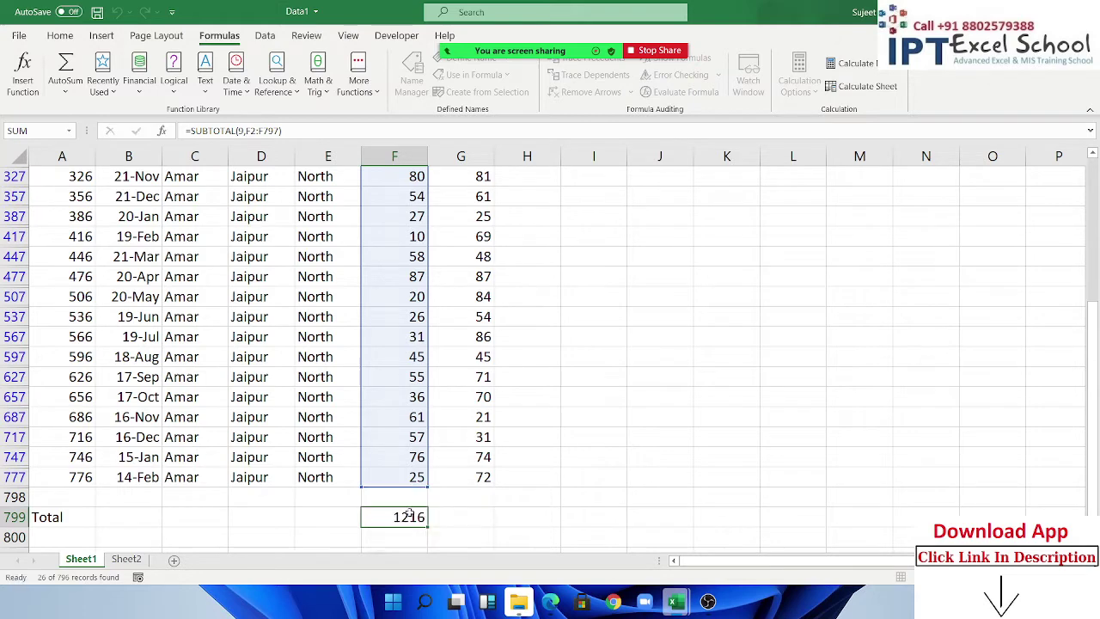
{"action": "left_click", "coordinate": [417, 417]}
{"action": "type", "text": "=n"}
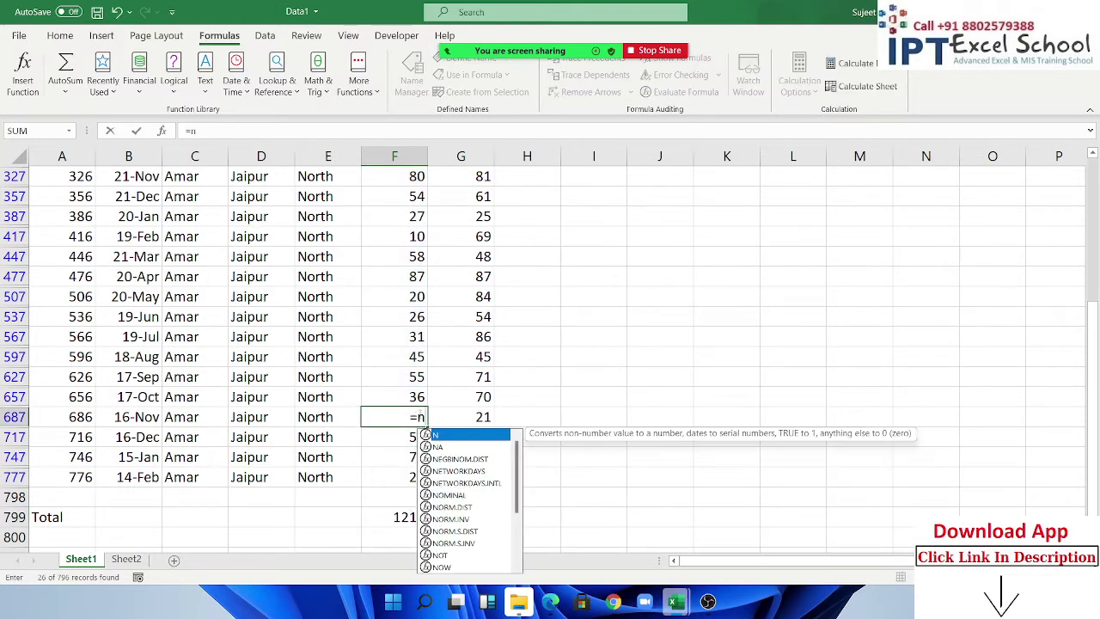
{"action": "key", "text": "Tab"}
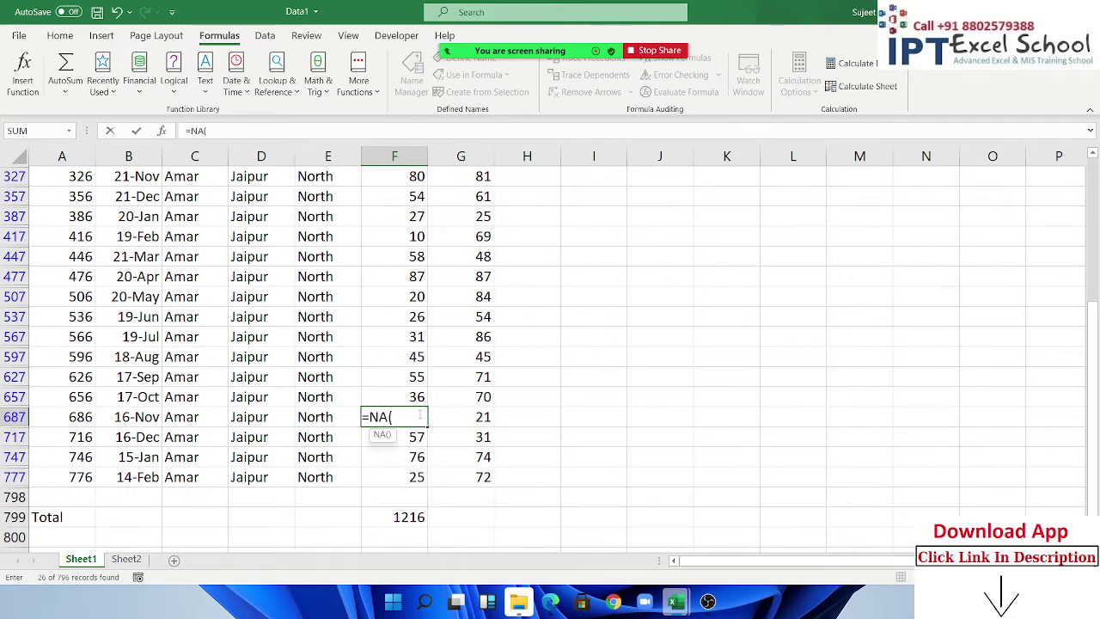
{"action": "key", "text": "Return"}
{"action": "key", "text": "Down"}
{"action": "key", "text": "Down"}
{"action": "key", "text": "Down"}
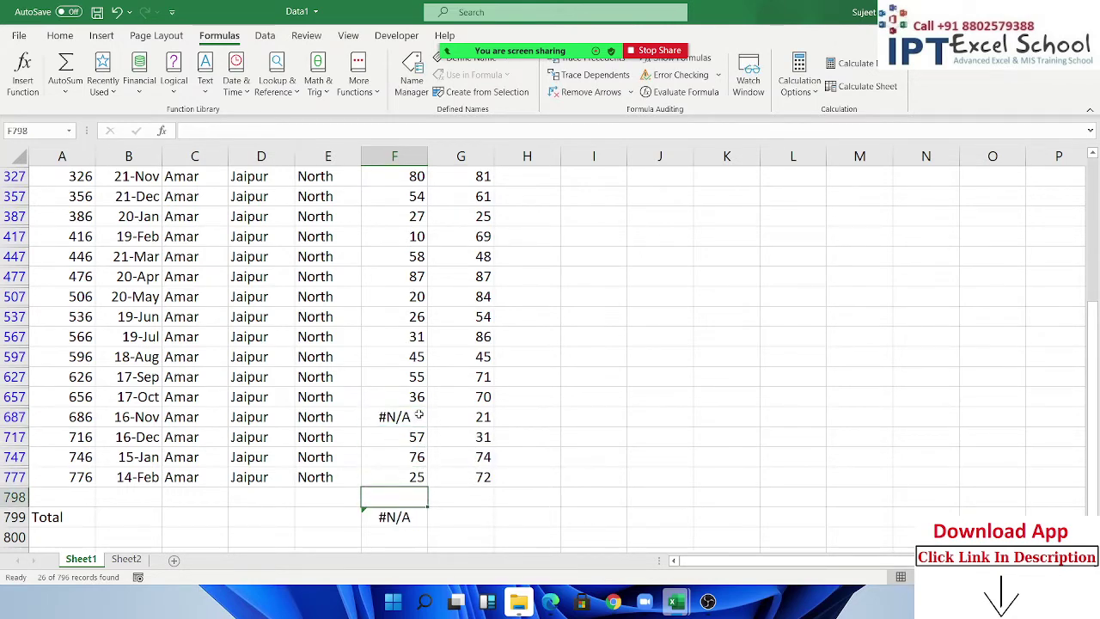
{"action": "key", "text": "Down"}
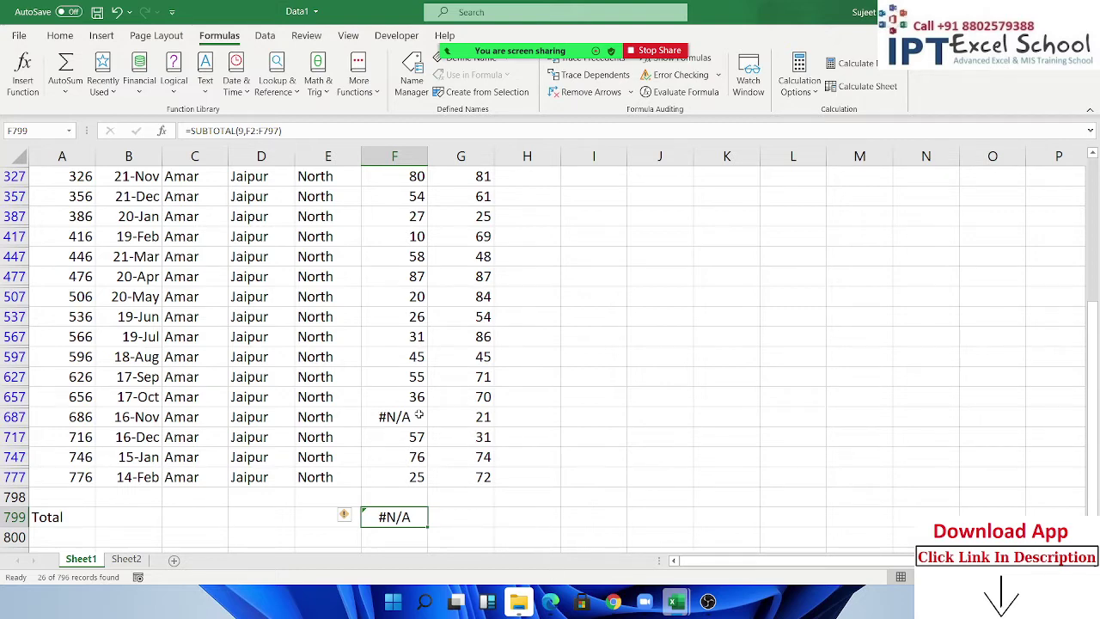
Step: Remove the filters and return to the Total row 799
{"action": "key", "text": "Up"}
{"action": "key", "text": "Down"}
{"action": "key", "text": "Down"}
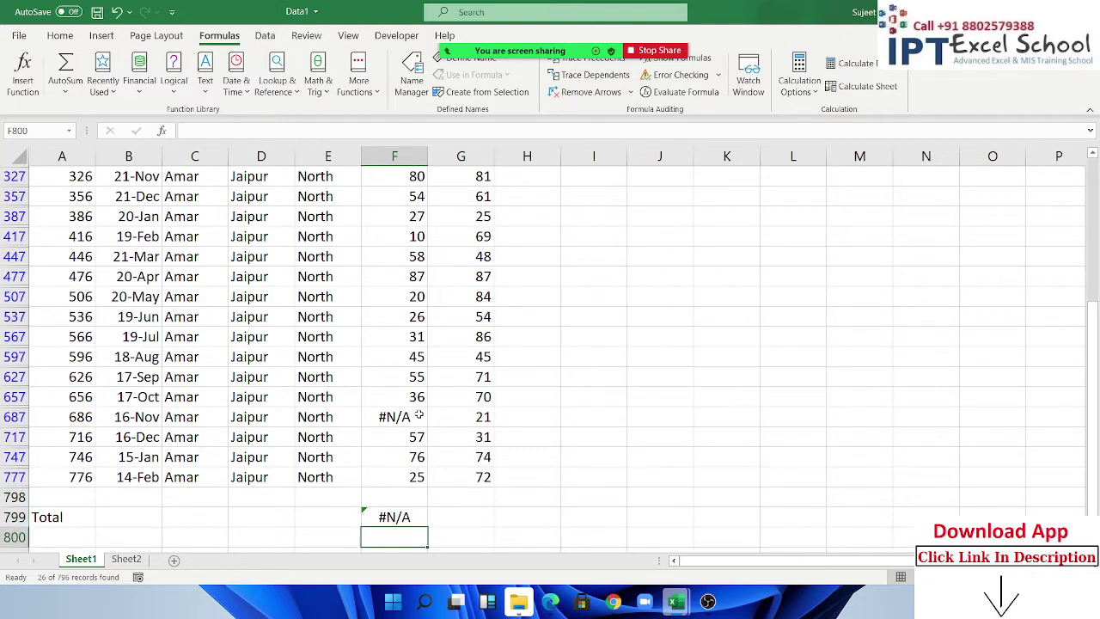
{"action": "key", "text": "Up"}
{"action": "key", "text": "ctrl+shift+l"}
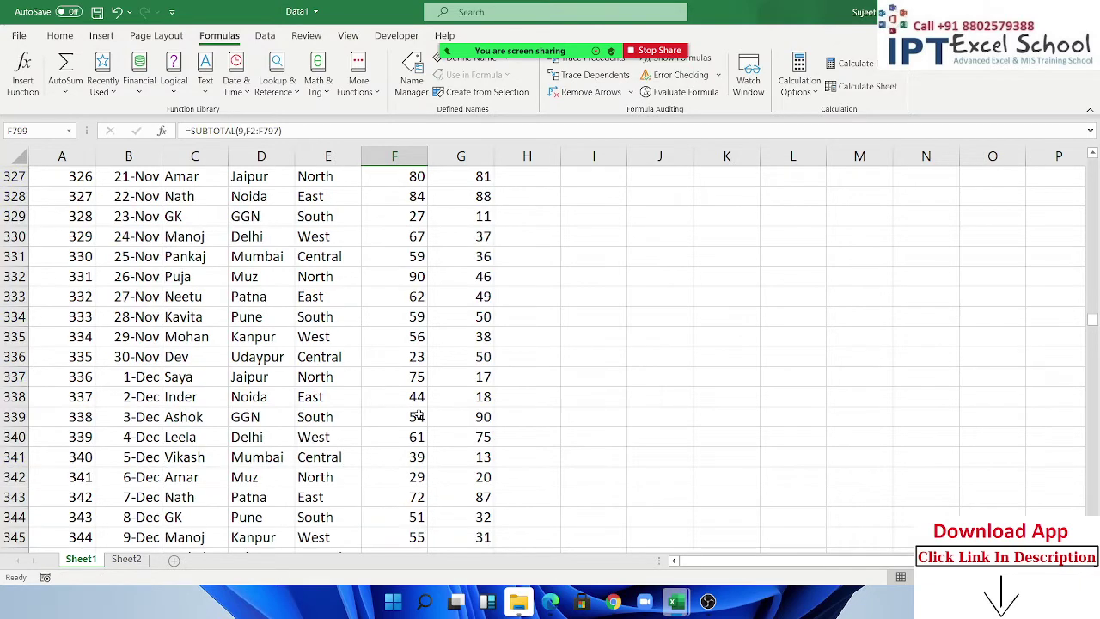
{"action": "key", "text": "ctrl+Down"}
{"action": "key", "text": "ctrl+Up"}
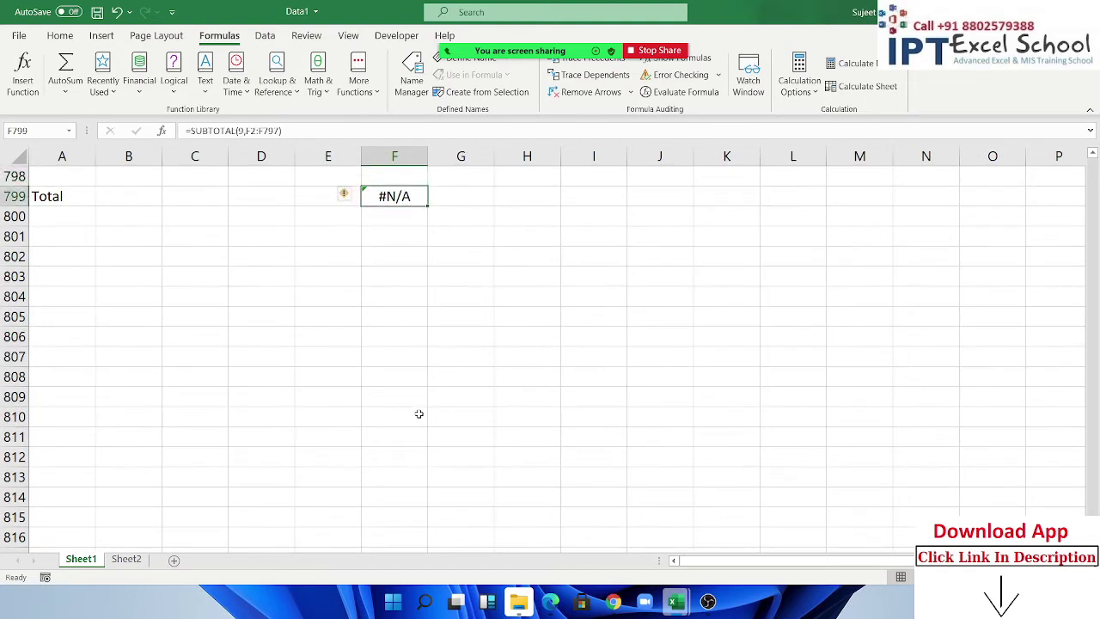
Step: Start an AGGREGATE formula in F799 using calculation 9 (SUM)
{"action": "type", "text": "=ag"}
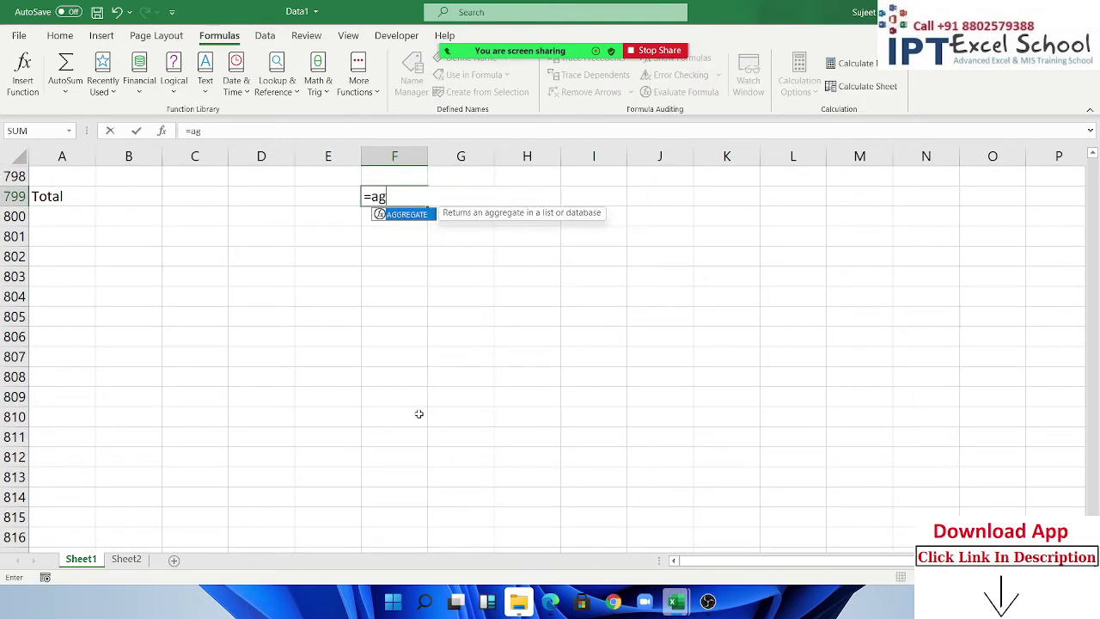
{"action": "key", "text": "Tab"}
{"action": "key", "text": "Down"}
{"action": "key", "text": "Down"}
{"action": "key", "text": "Down"}
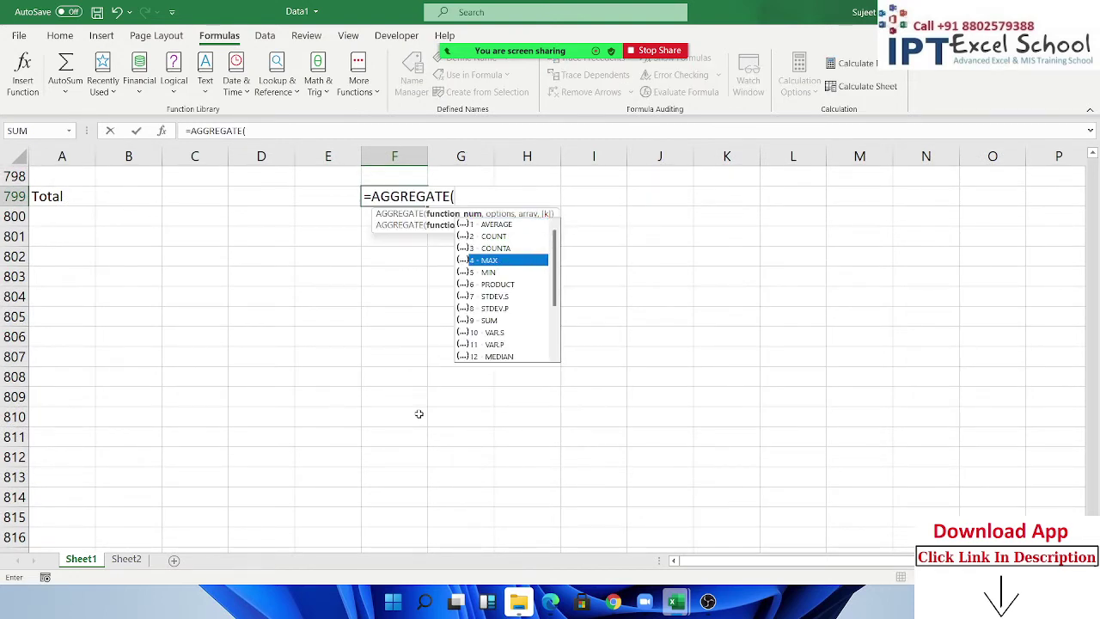
{"action": "key", "text": "Down"}
{"action": "key", "text": "Down"}
{"action": "key", "text": "Down"}
{"action": "key", "text": "Down"}
{"action": "key", "text": "Down"}
{"action": "key", "text": "Tab"}
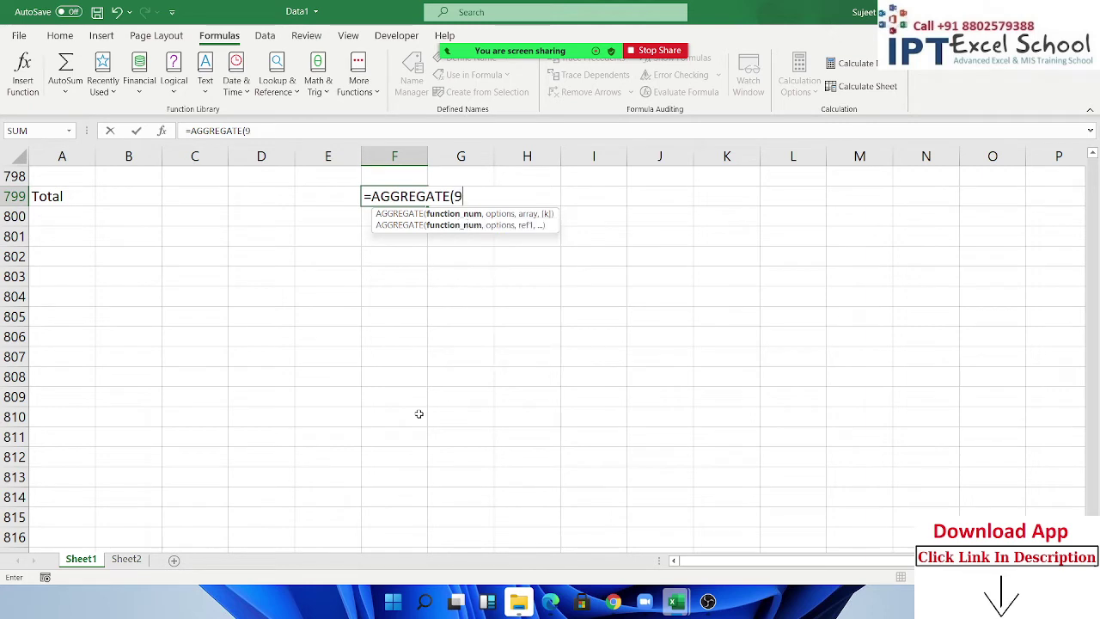
{"action": "type", "text": ","}
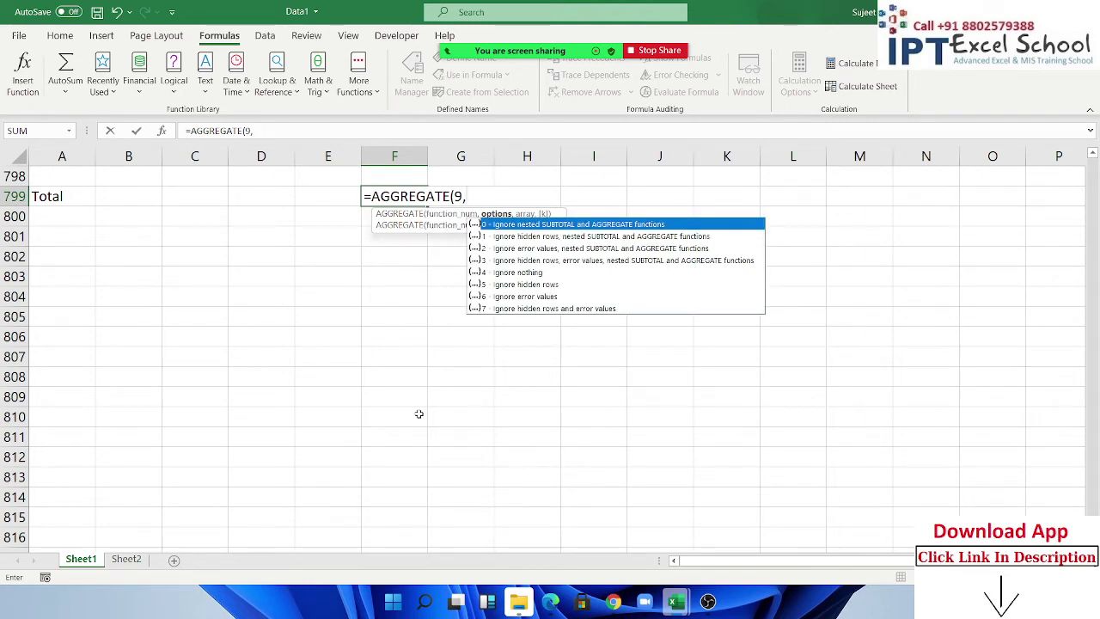
Step: Add option 7 (ignore hidden rows and errors) over F2:F797 and enter it, giving 37785
{"action": "key", "text": "Down"}
{"action": "key", "text": "Down"}
{"action": "key", "text": "Down"}
{"action": "key", "text": "Down"}
{"action": "key", "text": "Down"}
{"action": "key", "text": "Down"}
{"action": "key", "text": "Down"}
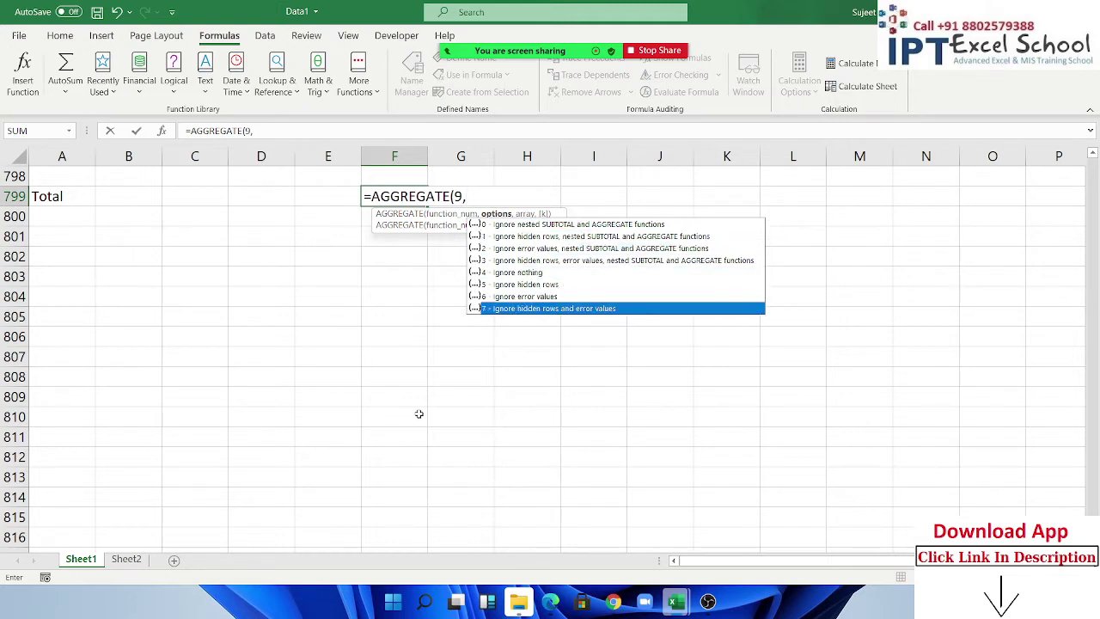
{"action": "key", "text": "Up"}
{"action": "key", "text": "Up"}
{"action": "key", "text": "Up"}
{"action": "key", "text": "Up"}
{"action": "key", "text": "Up"}
{"action": "key", "text": "Down"}
{"action": "key", "text": "Down"}
{"action": "key", "text": "Down"}
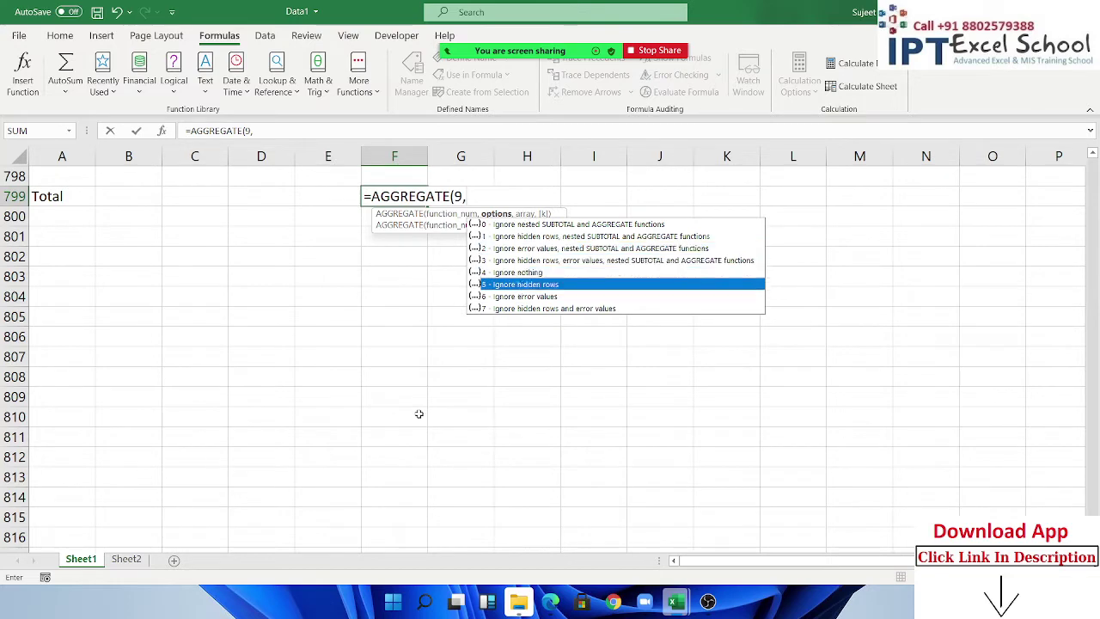
{"action": "key", "text": "Down"}
{"action": "key", "text": "Down"}
{"action": "key", "text": "Tab"}
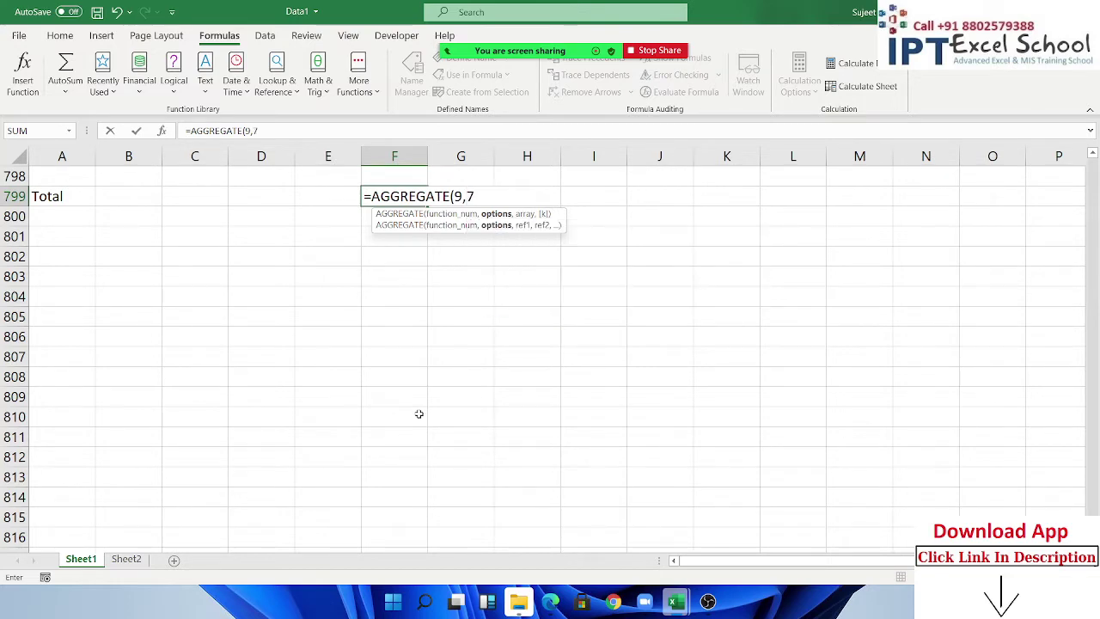
{"action": "type", "text": ","}
{"action": "key", "text": "Up"}
{"action": "key", "text": "Up"}
{"action": "key", "text": "Up"}
{"action": "key", "text": "Down"}
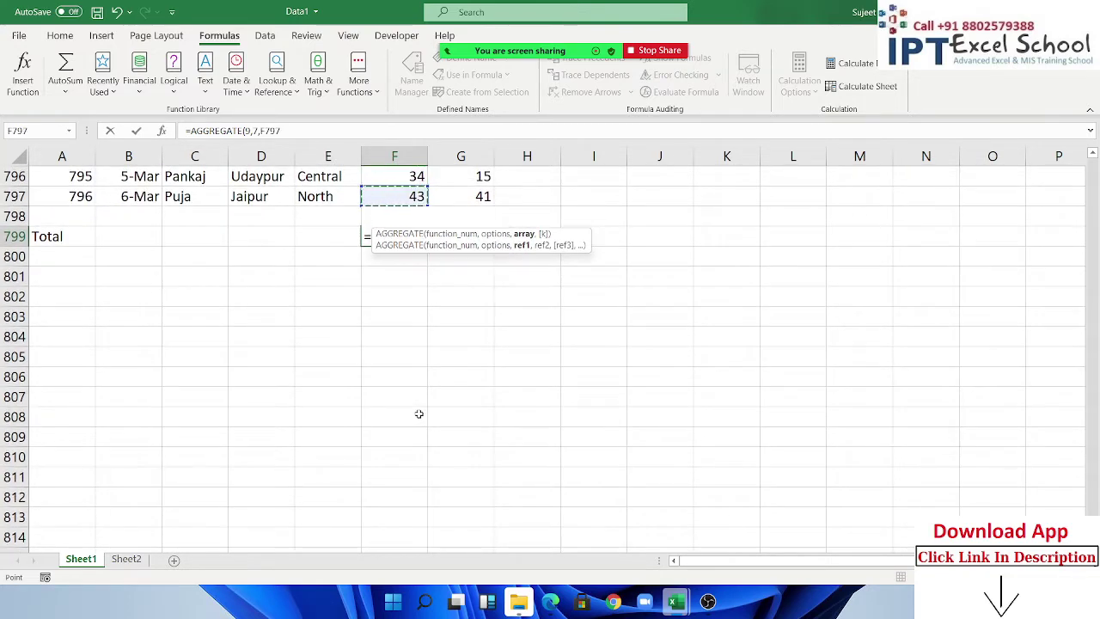
{"action": "key", "text": "ctrl+shift+Up"}
{"action": "key", "text": "shift+Down"}
{"action": "key", "text": "Return"}
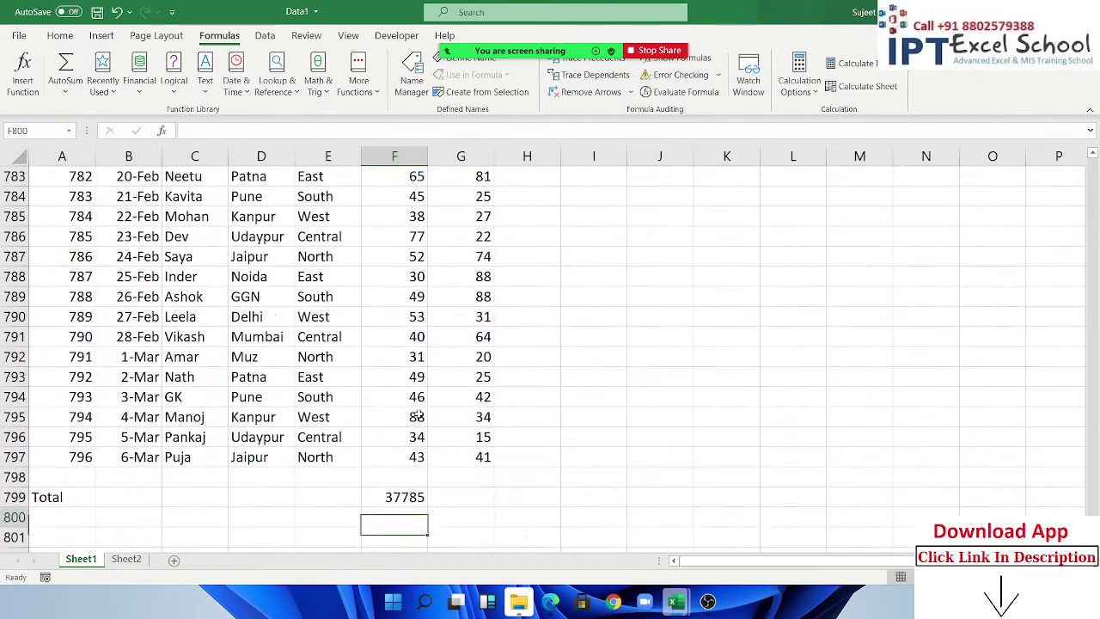
Step: Put an =NA entry in F796, which shows #NAME? and changes the Qty total to 37751
{"action": "key", "text": "Up"}
{"action": "key", "text": "Up"}
{"action": "key", "text": "Up"}
{"action": "key", "text": "Up"}
{"action": "type", "text": "="}
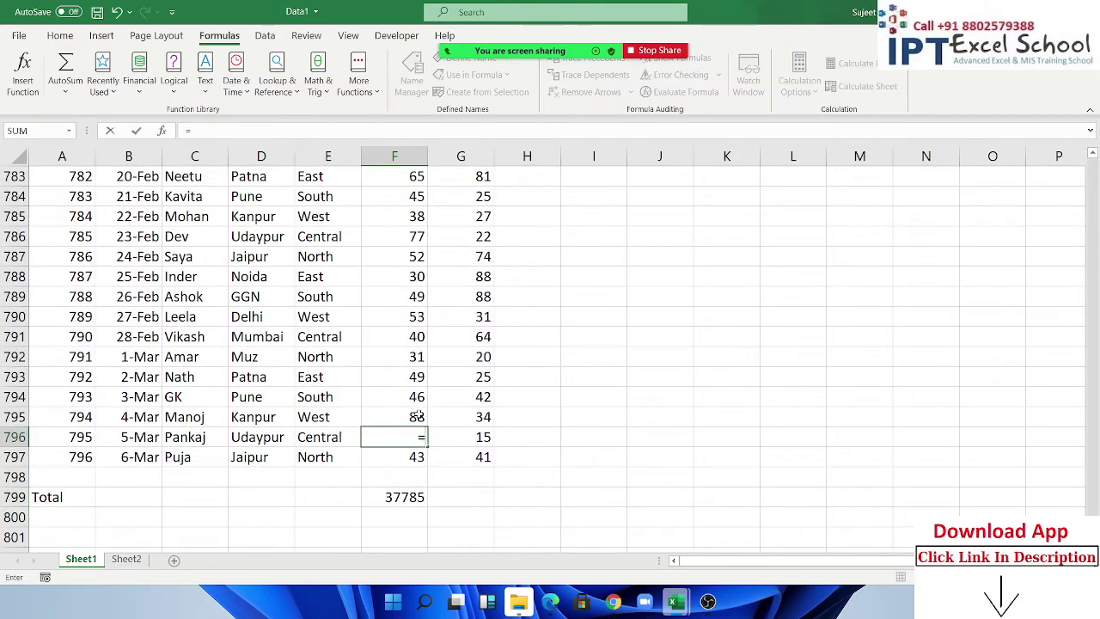
{"action": "type", "text": "nax"}
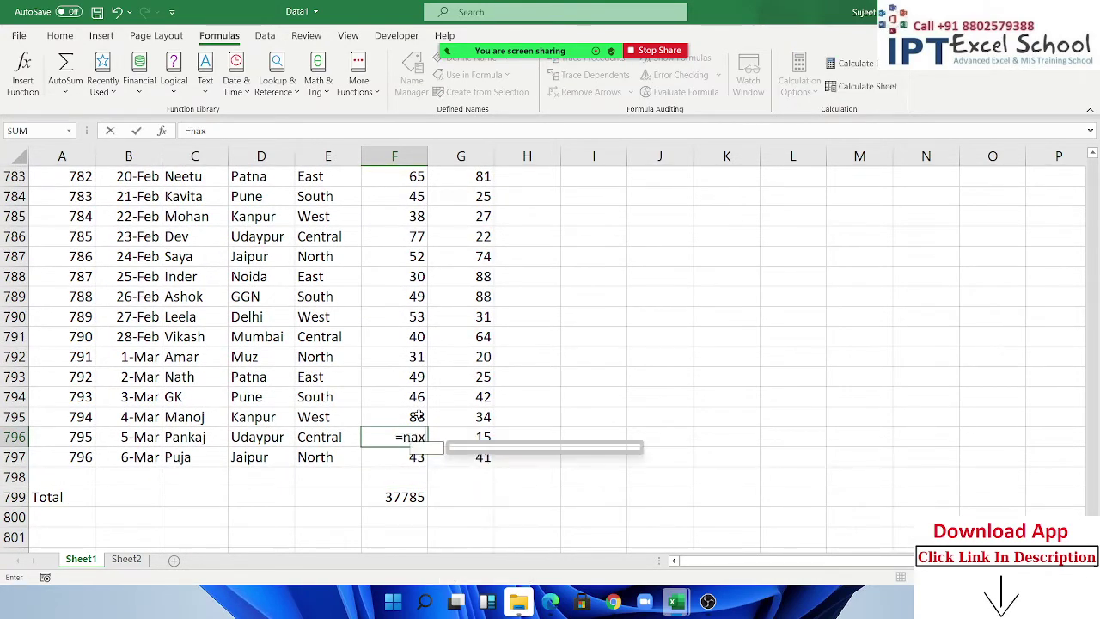
{"action": "key", "text": "BackSpace"}
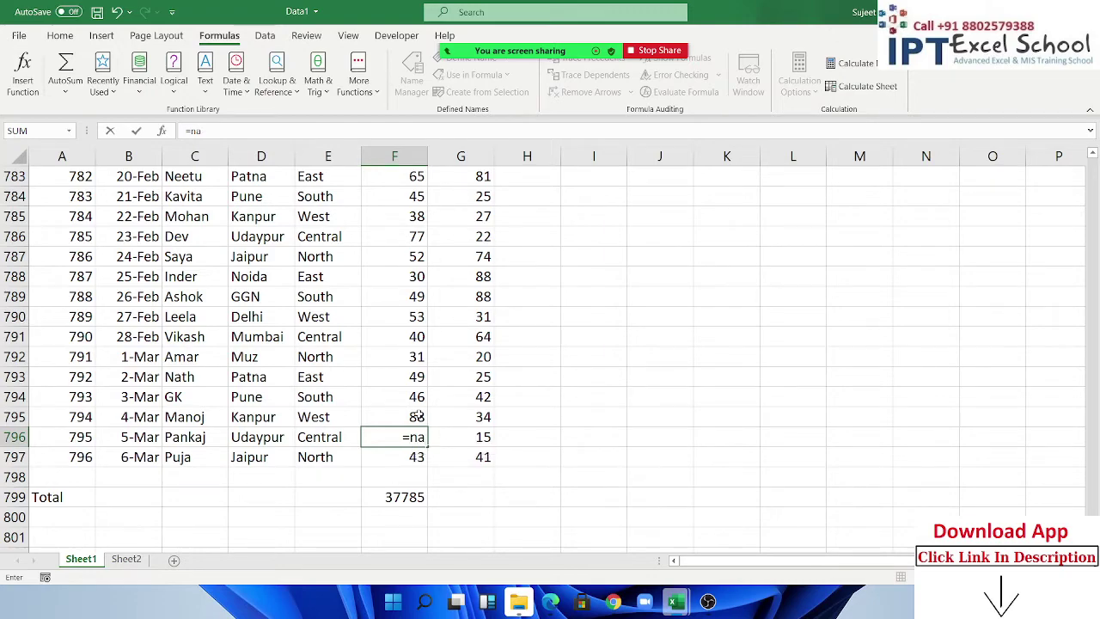
{"action": "key", "text": "Tab"}
Step: Turn on AutoFilter arrows for the header row from ID through MRP
{"action": "key", "text": "Return"}
{"action": "key", "text": "Down"}
{"action": "key", "text": "Down"}
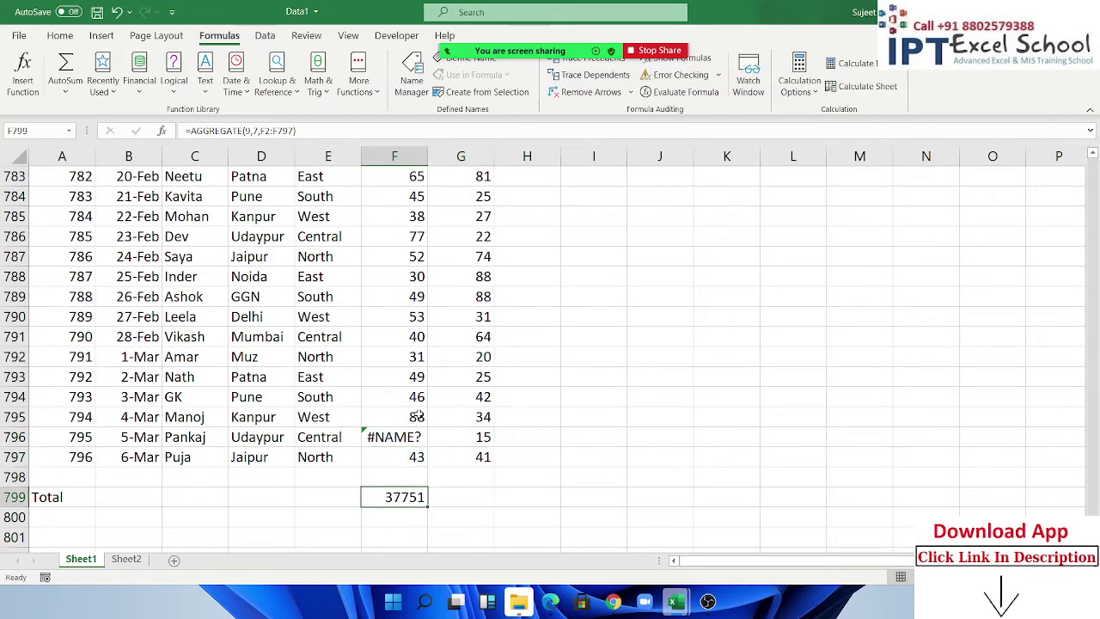
{"action": "key", "text": "ctrl+Up"}
{"action": "key", "text": "ctrl+Up"}
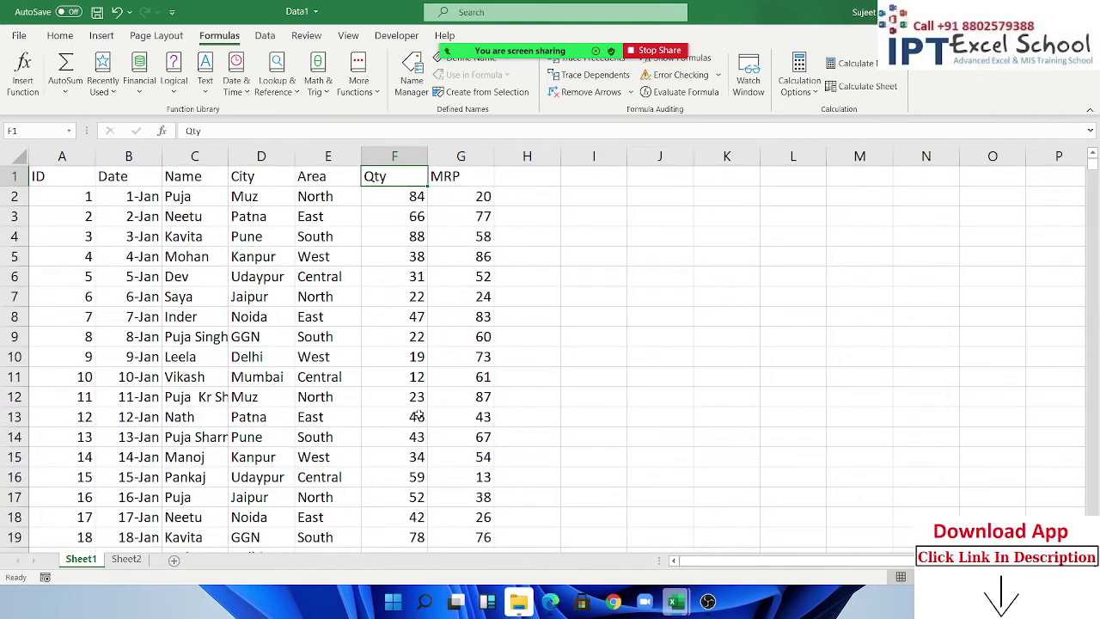
{"action": "key", "text": "Left"}
{"action": "key", "text": "ctrl+Left"}
{"action": "key", "text": "ctrl+shift+l"}
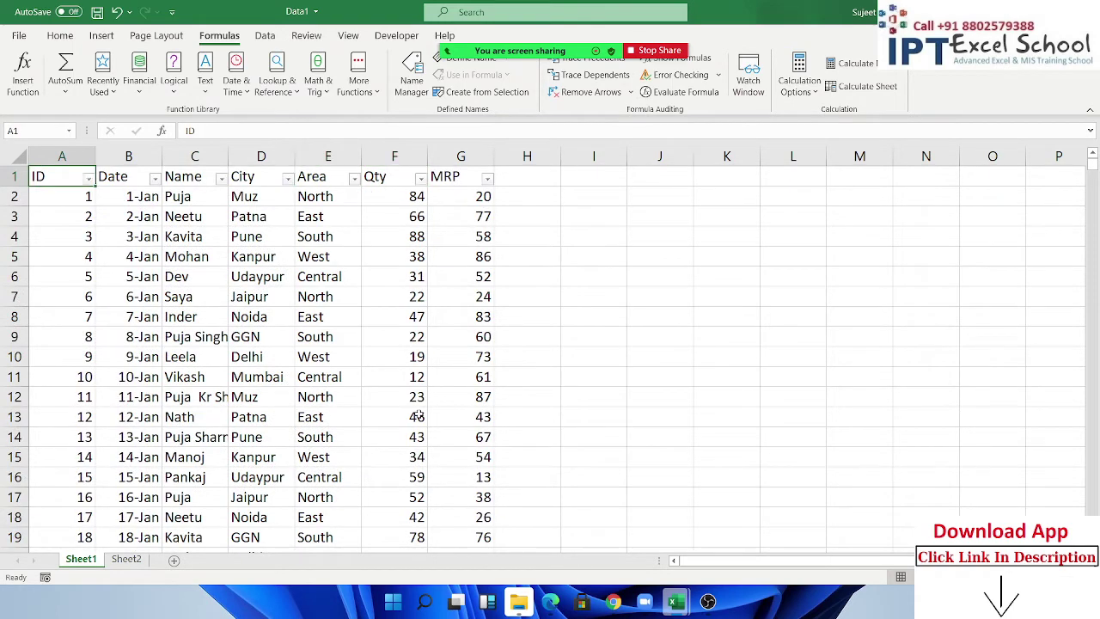
{"action": "left_click", "coordinate": [222, 178]}
{"action": "left_click", "coordinate": [93, 351]}
{"action": "left_click", "coordinate": [76, 361]}
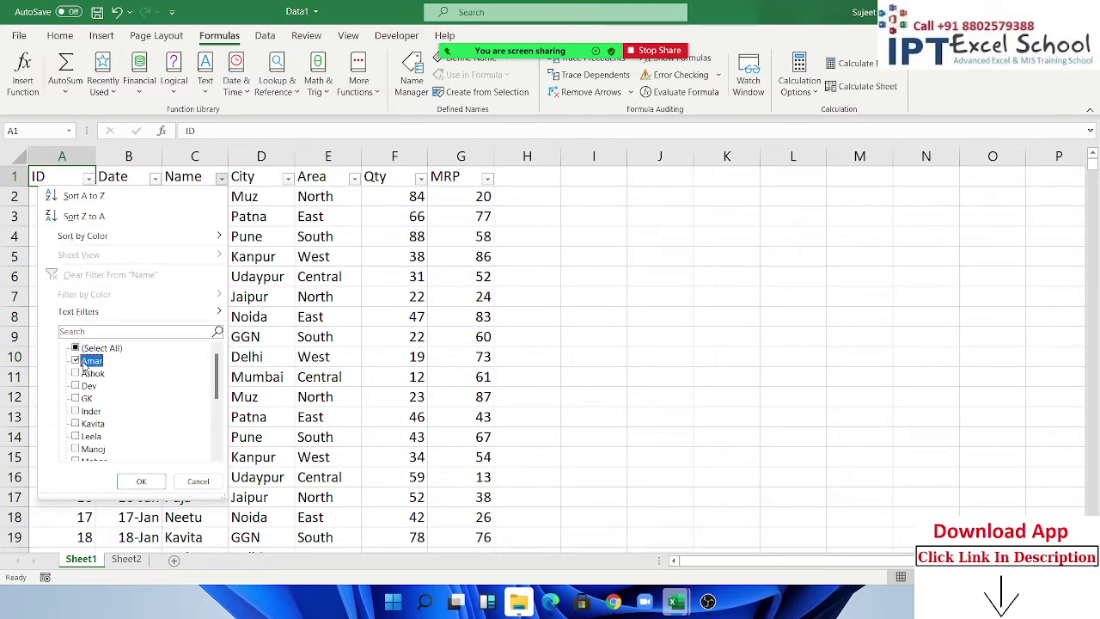
{"action": "left_click", "coordinate": [141, 481]}
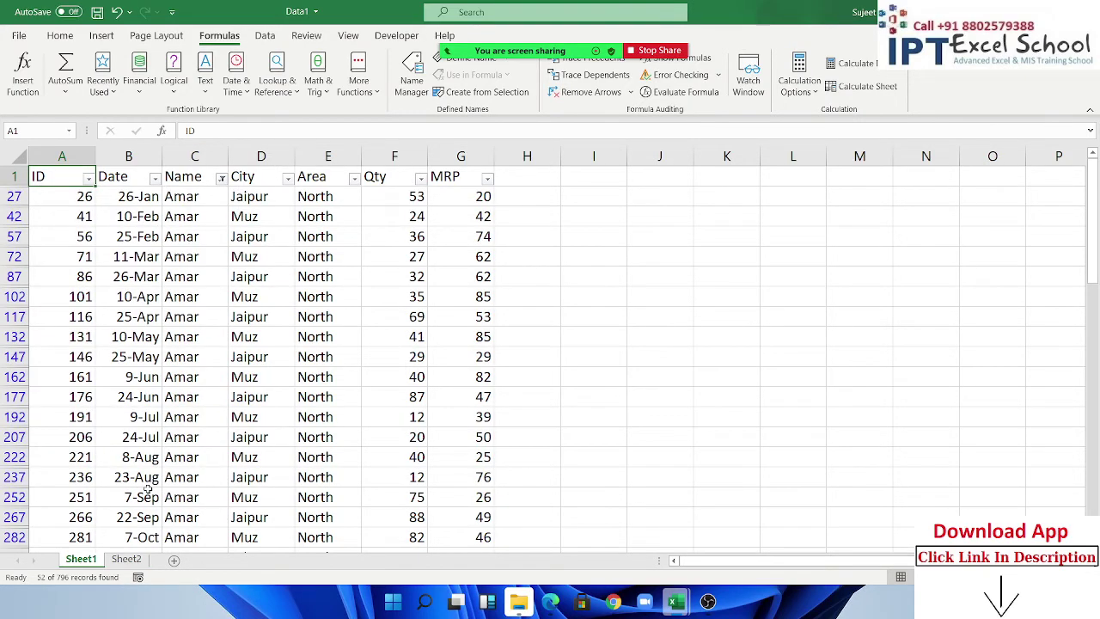
{"action": "key", "text": "ctrl+Down"}
{"action": "key", "text": "Down"}
{"action": "key", "text": "Down"}
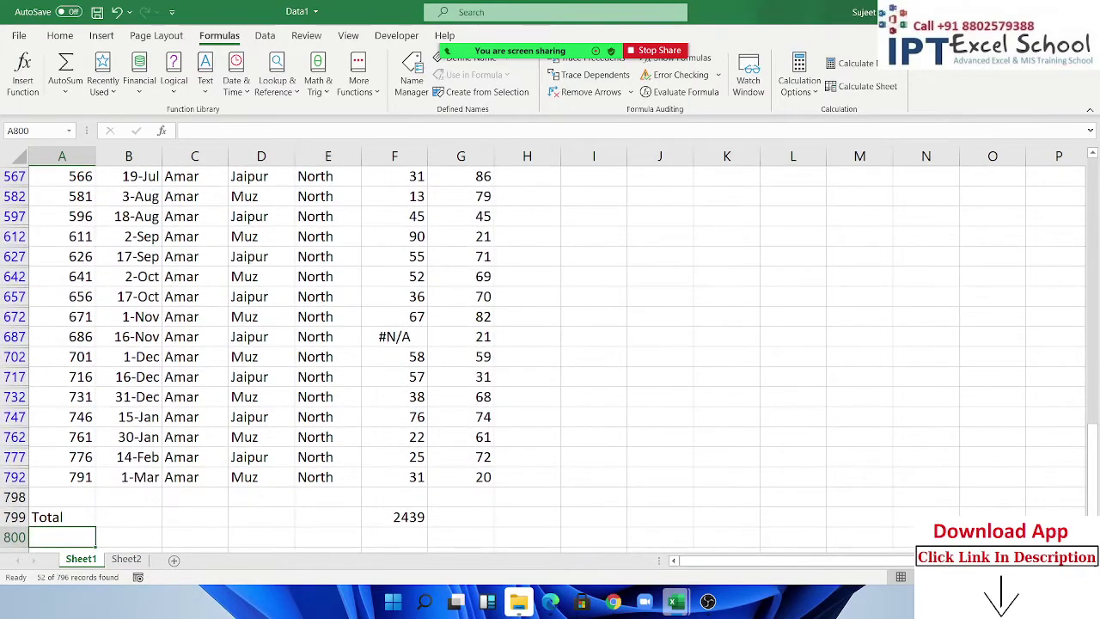
{"action": "left_click", "coordinate": [410, 517]}
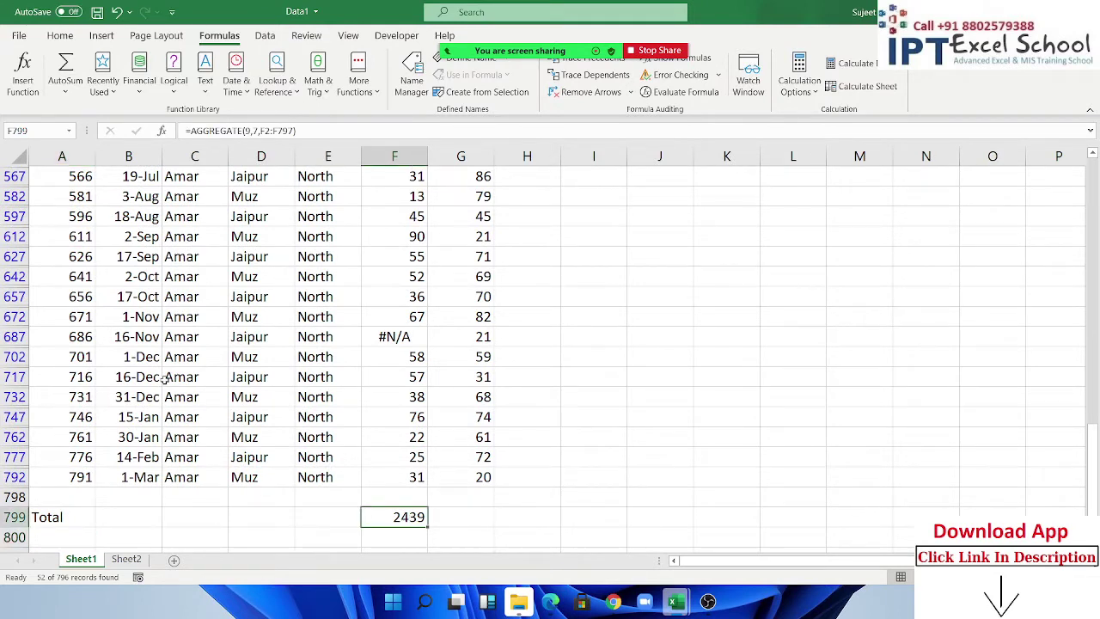
{"action": "left_click", "coordinate": [196, 377]}
{"action": "key", "text": "ctrl+shift+l"}
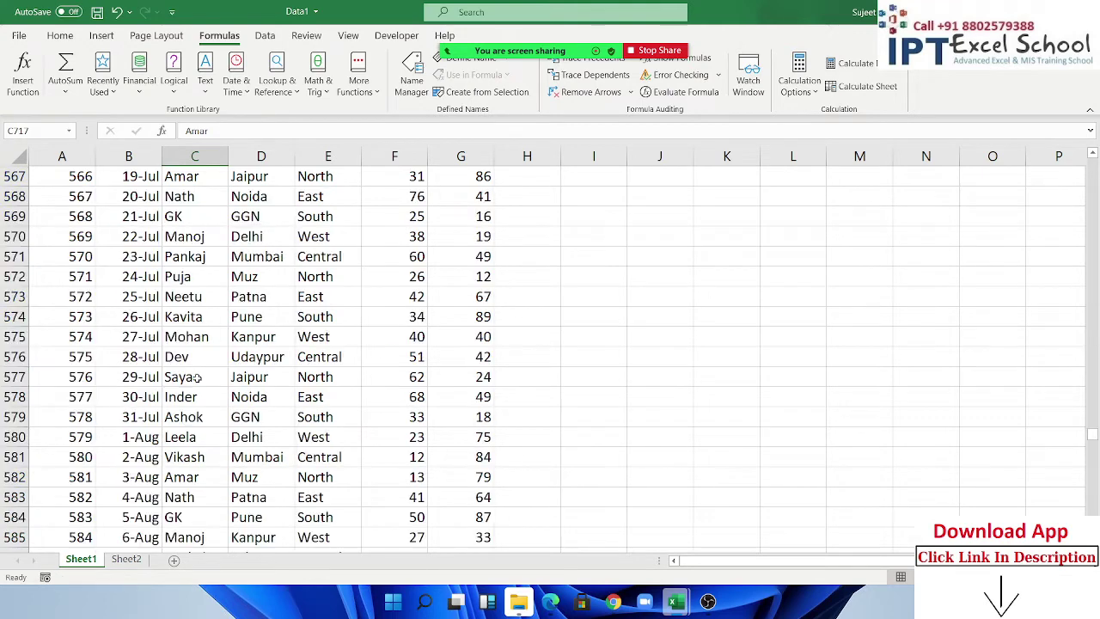
Step: On Sheet2, replace B3's ABS formula with =NA() so it shows #N/A
{"action": "left_click", "coordinate": [127, 560]}
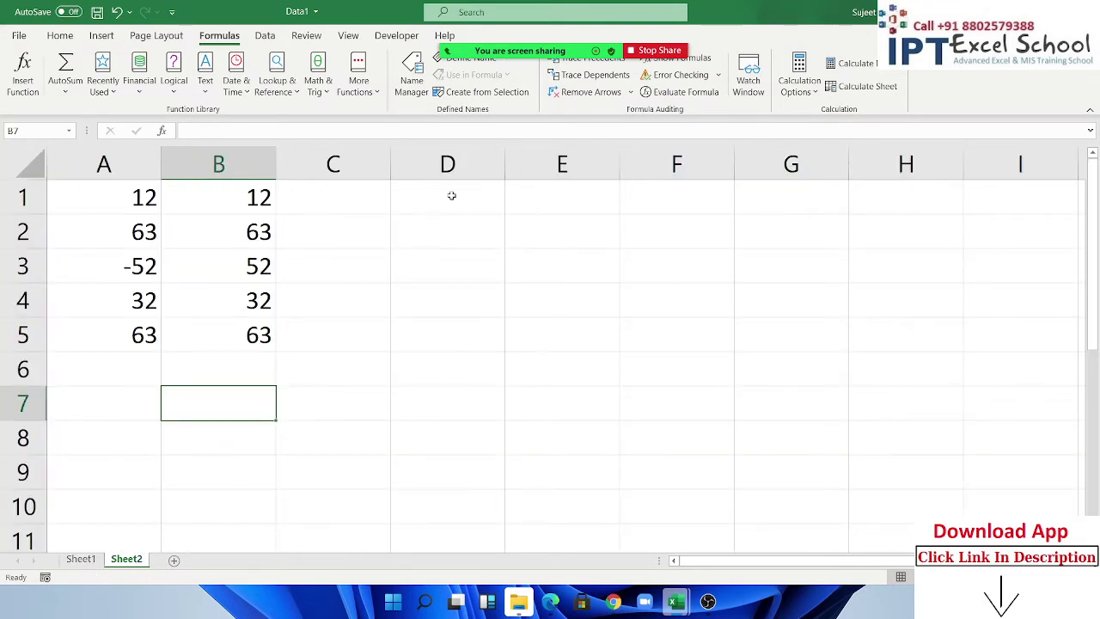
{"action": "left_click", "coordinate": [252, 265]}
{"action": "type", "text": "="}
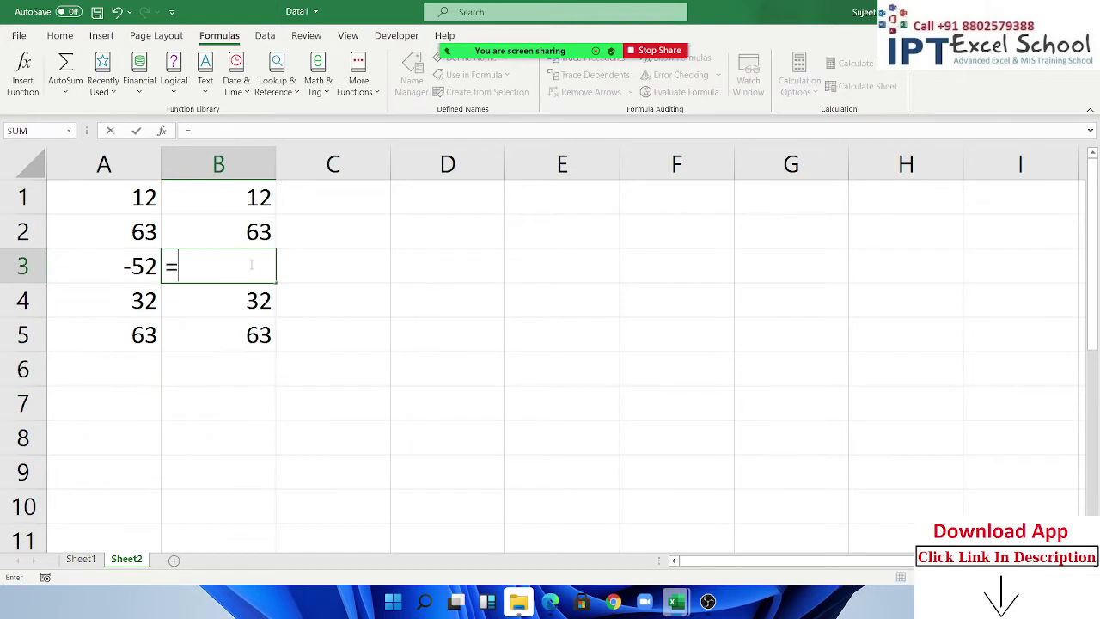
{"action": "type", "text": "na"}
{"action": "key", "text": "Tab"}
{"action": "key", "text": "Return"}
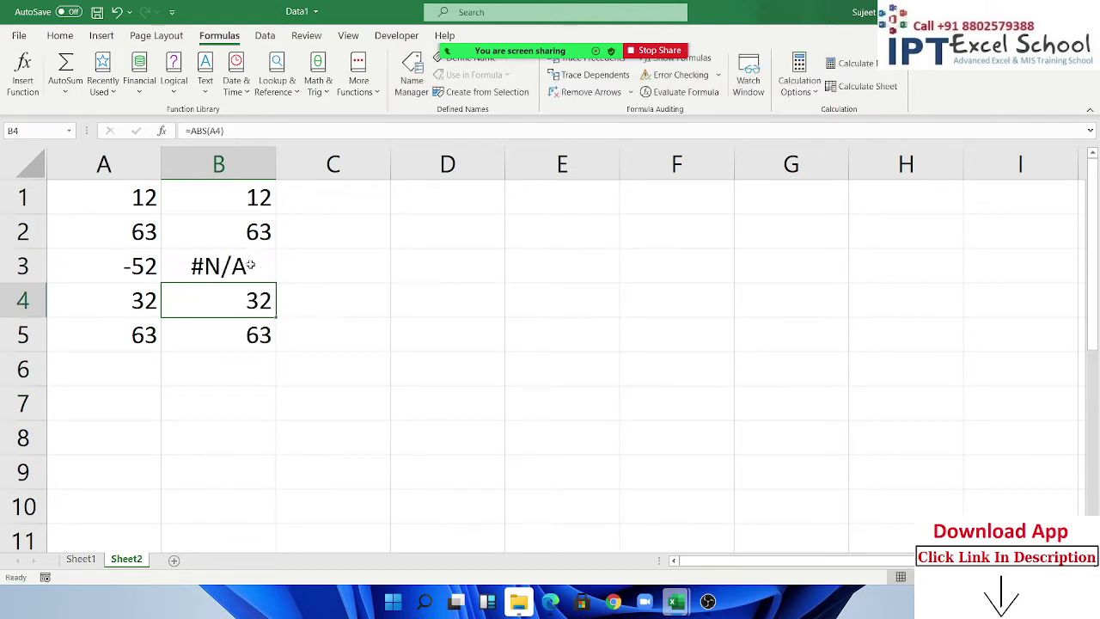
Step: Try =SUM(B1:B5) in B6, then clear it and begin a new function
{"action": "key", "text": "Down"}
{"action": "key", "text": "Down"}
{"action": "type", "text": "=su"}
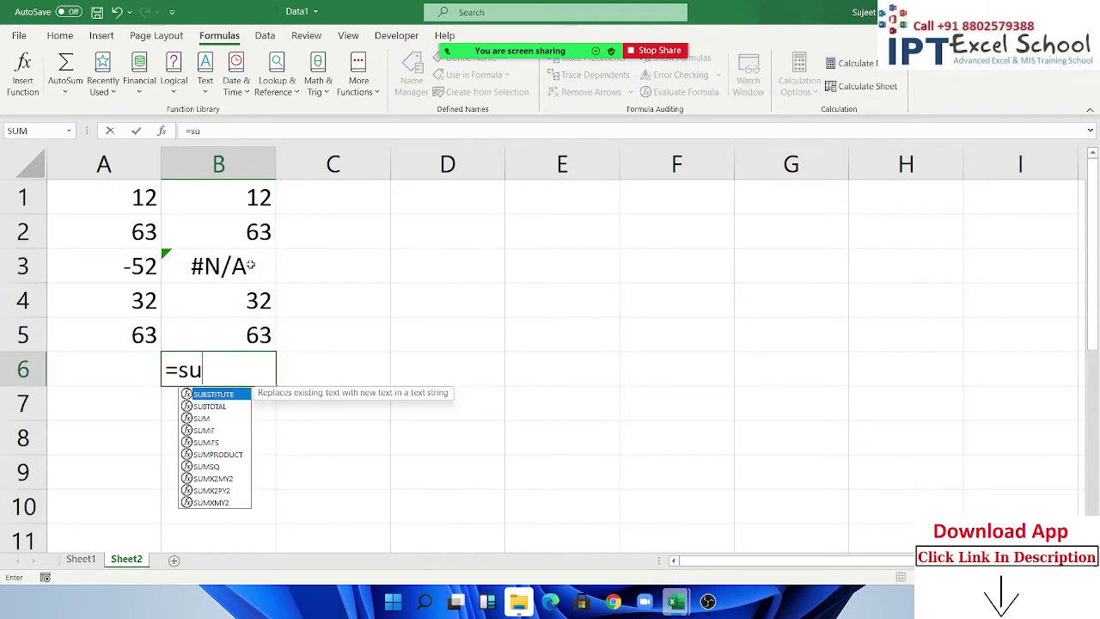
{"action": "key", "text": "Tab"}
{"action": "key", "text": "Up"}
{"action": "key", "text": "shift+Up"}
{"action": "key", "text": "shift+Up"}
{"action": "key", "text": "shift+Up"}
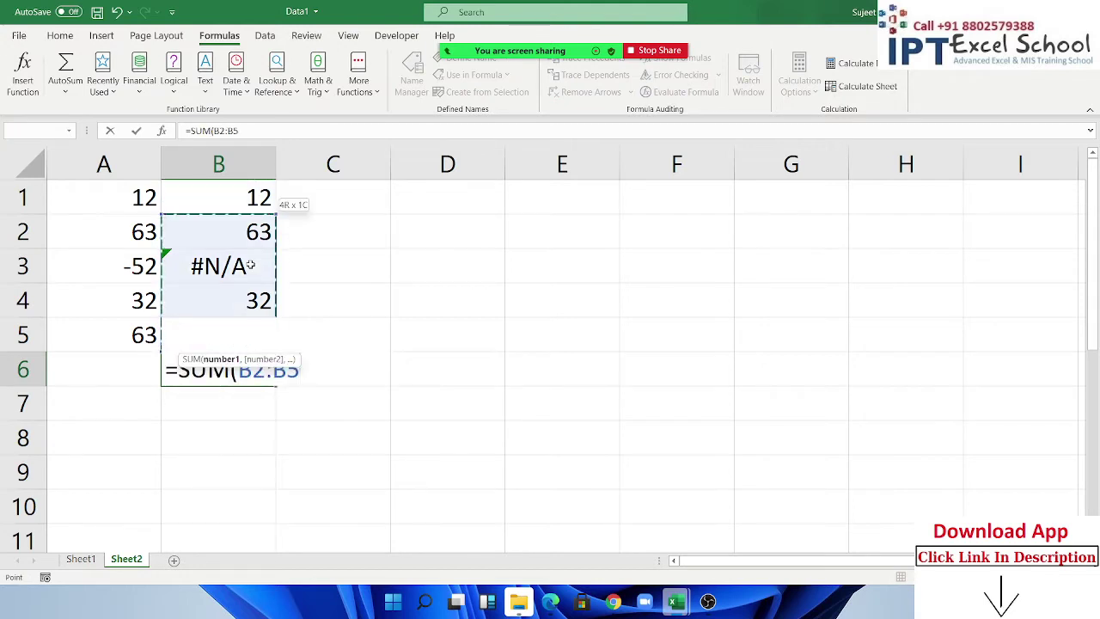
{"action": "key", "text": "ctrl+Return"}
{"action": "key", "text": "Delete"}
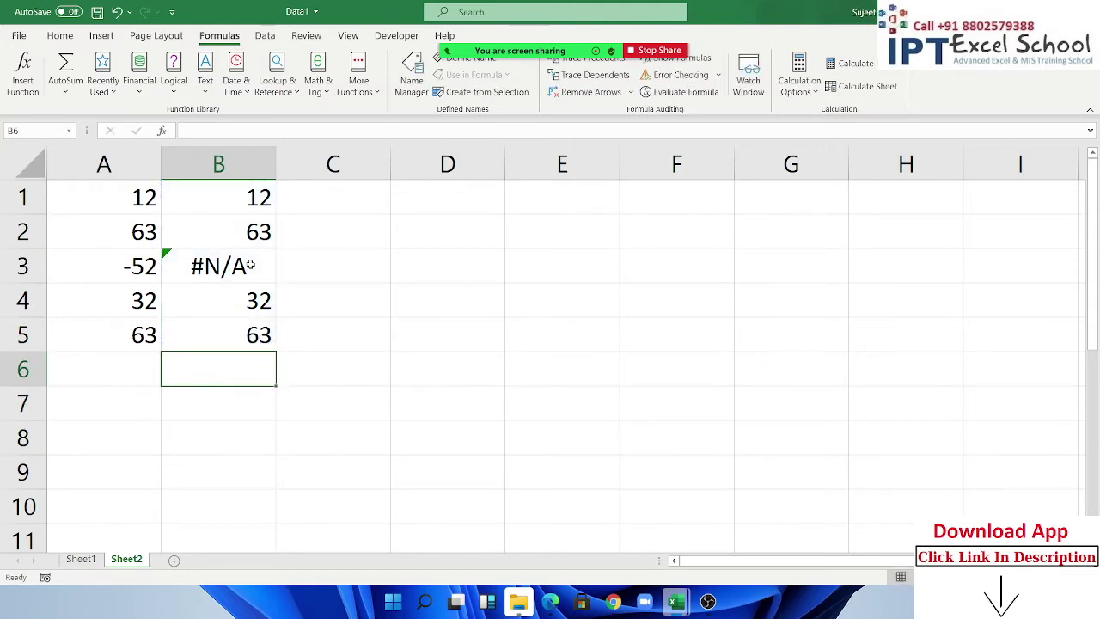
{"action": "type", "text": "=su"}
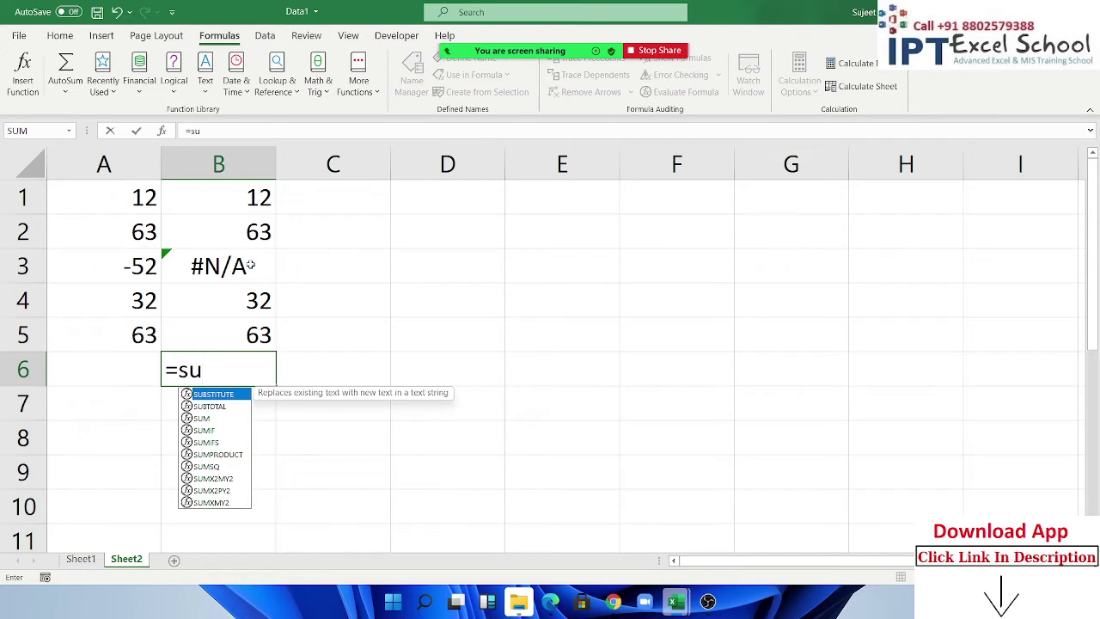
{"action": "type", "text": "b"}
Step: In B6, start an AGGREGATE formula with calculation 9 (SUM)
{"action": "key", "text": "BackSpace"}
{"action": "key", "text": "BackSpace"}
{"action": "key", "text": "BackSpace"}
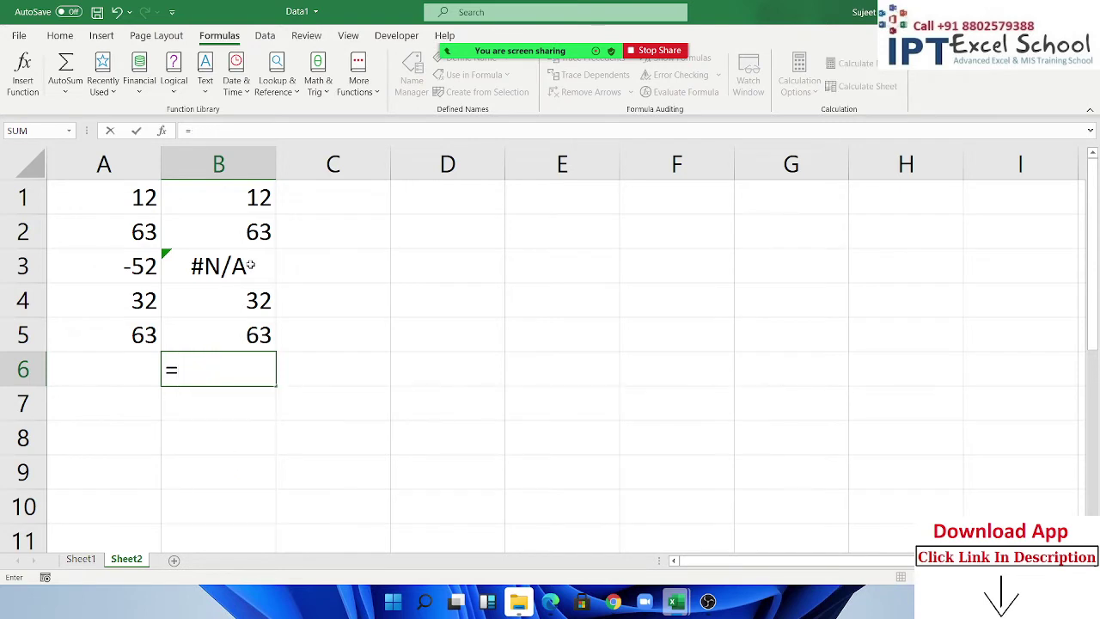
{"action": "type", "text": "a"}
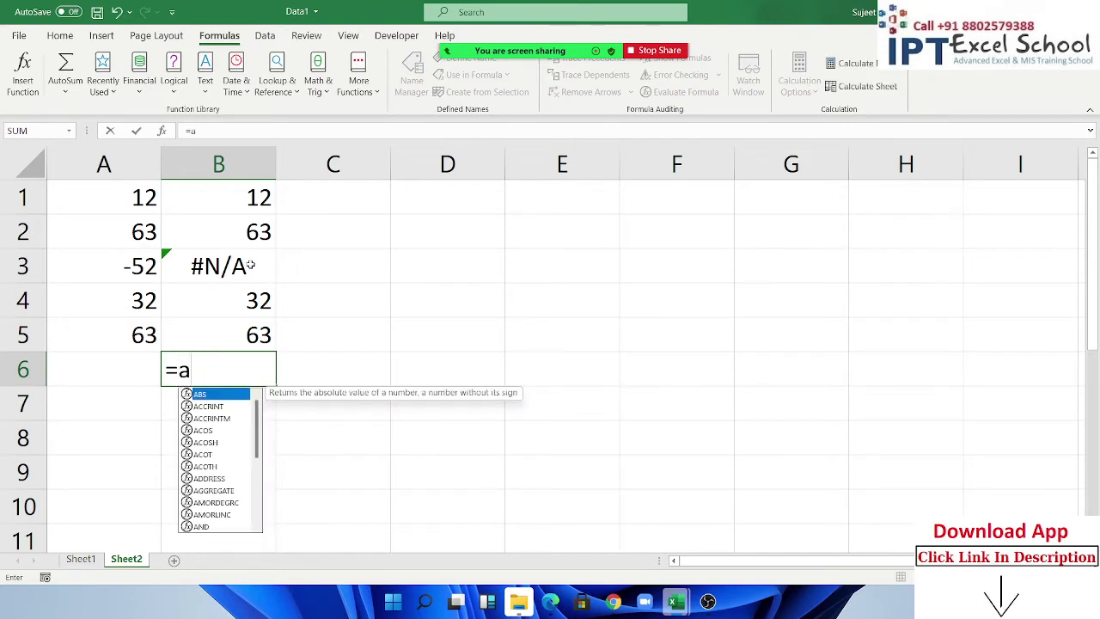
{"action": "type", "text": "g"}
{"action": "key", "text": "Tab"}
{"action": "key", "text": "Down"}
{"action": "key", "text": "Down"}
{"action": "key", "text": "Down"}
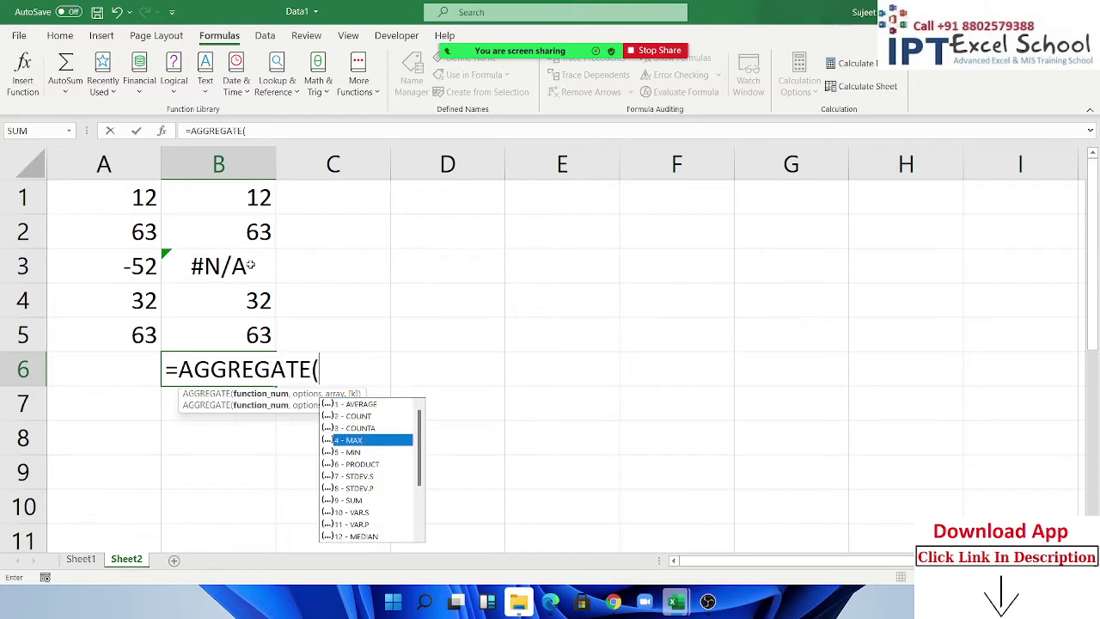
{"action": "key", "text": "Down"}
{"action": "key", "text": "Down"}
{"action": "key", "text": "Down"}
{"action": "key", "text": "Down"}
{"action": "key", "text": "Down"}
{"action": "key", "text": "Tab"}
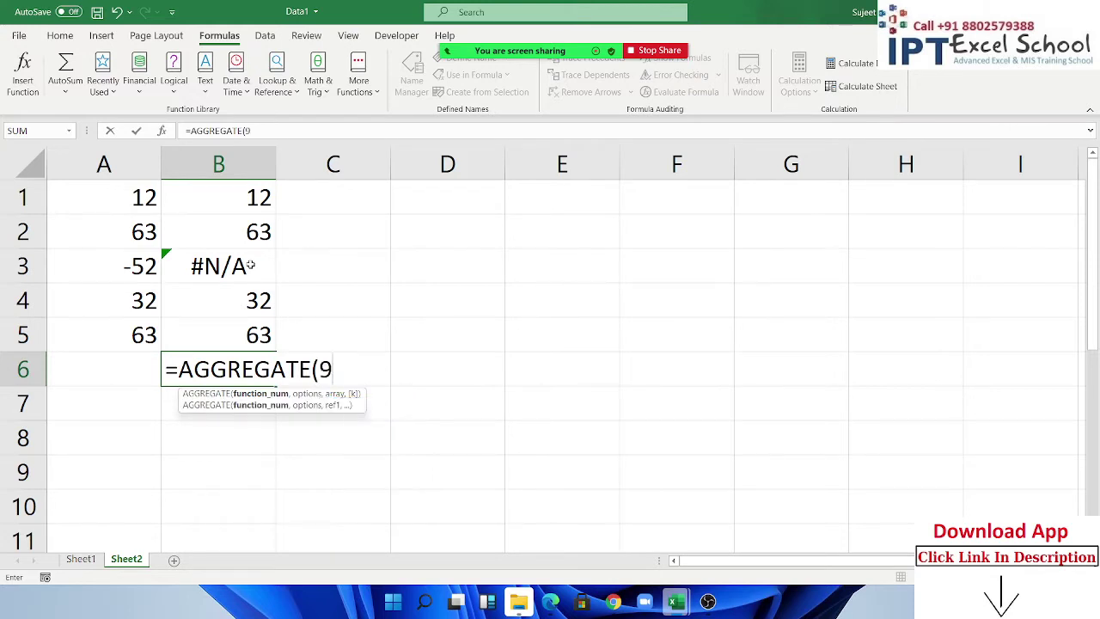
{"action": "type", "text": ","}
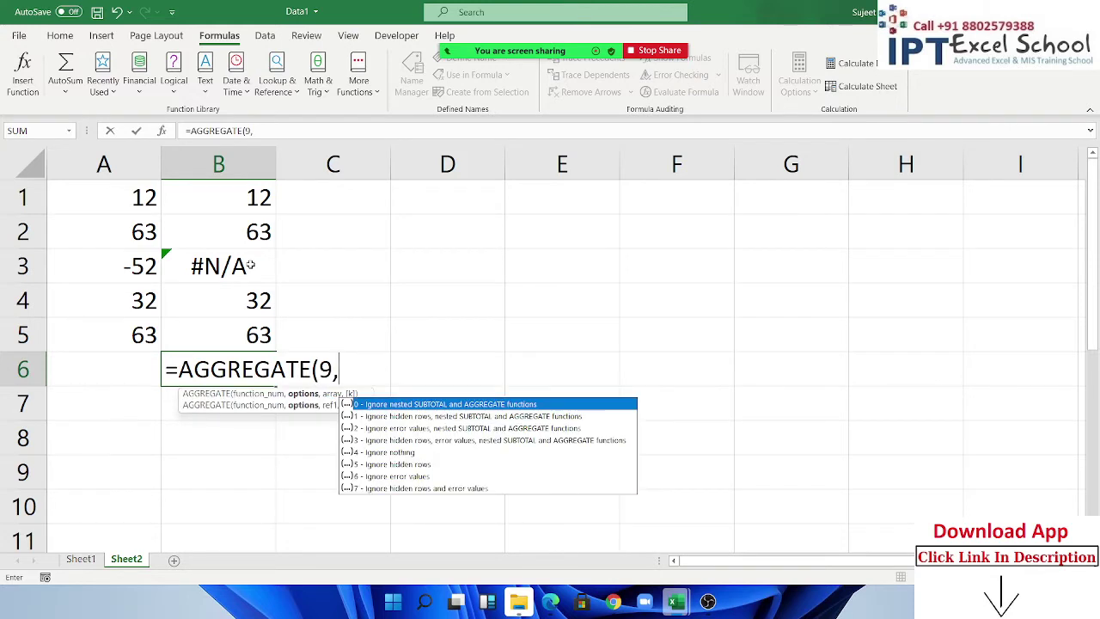
Step: Add option 6 (ignore errors) and range B1:B5 to get =AGGREGATE(9,6,B1:B5), returning 170
{"action": "key", "text": "Down"}
{"action": "key", "text": "Down"}
{"action": "key", "text": "Down"}
{"action": "key", "text": "Down"}
{"action": "key", "text": "Down"}
{"action": "key", "text": "Down"}
{"action": "key", "text": "Down"}
{"action": "key", "text": "Up"}
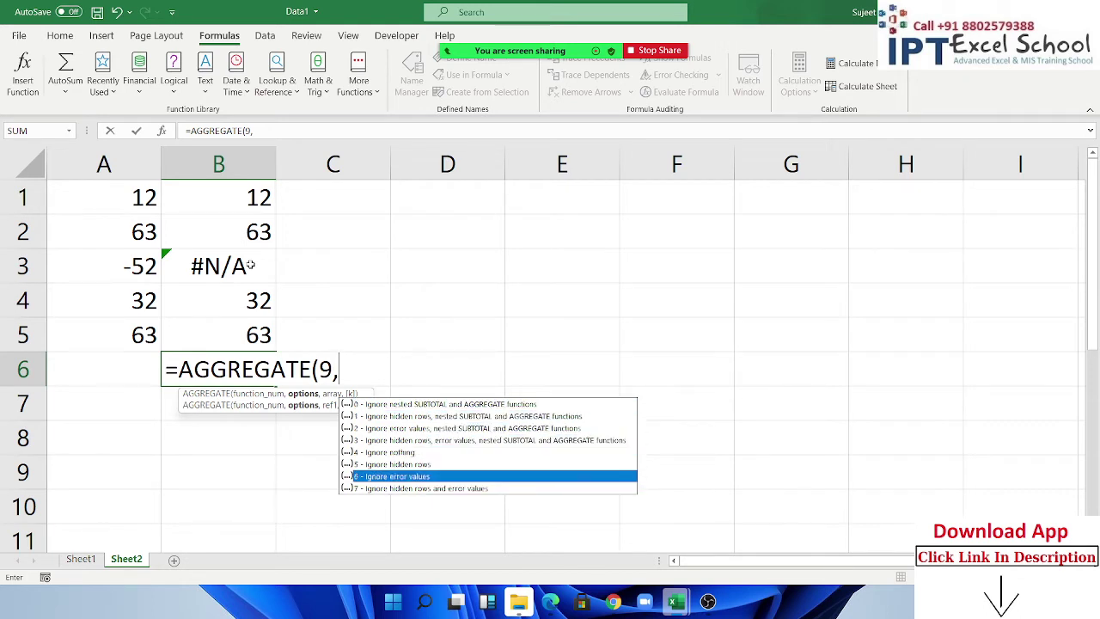
{"action": "key", "text": "Tab"}
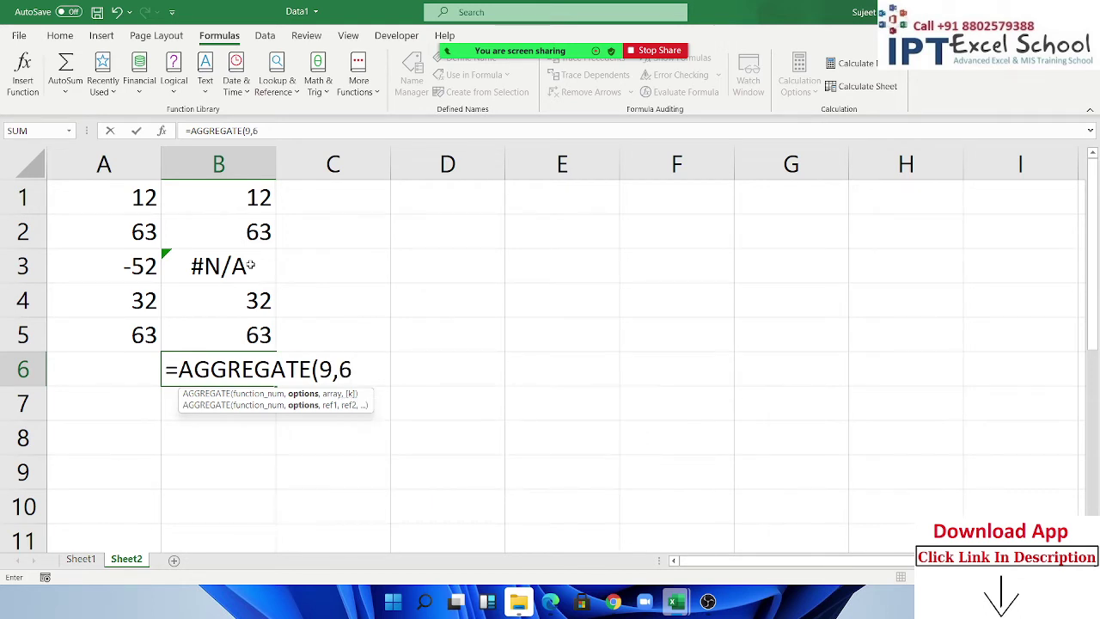
{"action": "type", "text": ","}
{"action": "left_click_drag", "start_coordinate": [219, 335], "coordinate": [258, 196]}
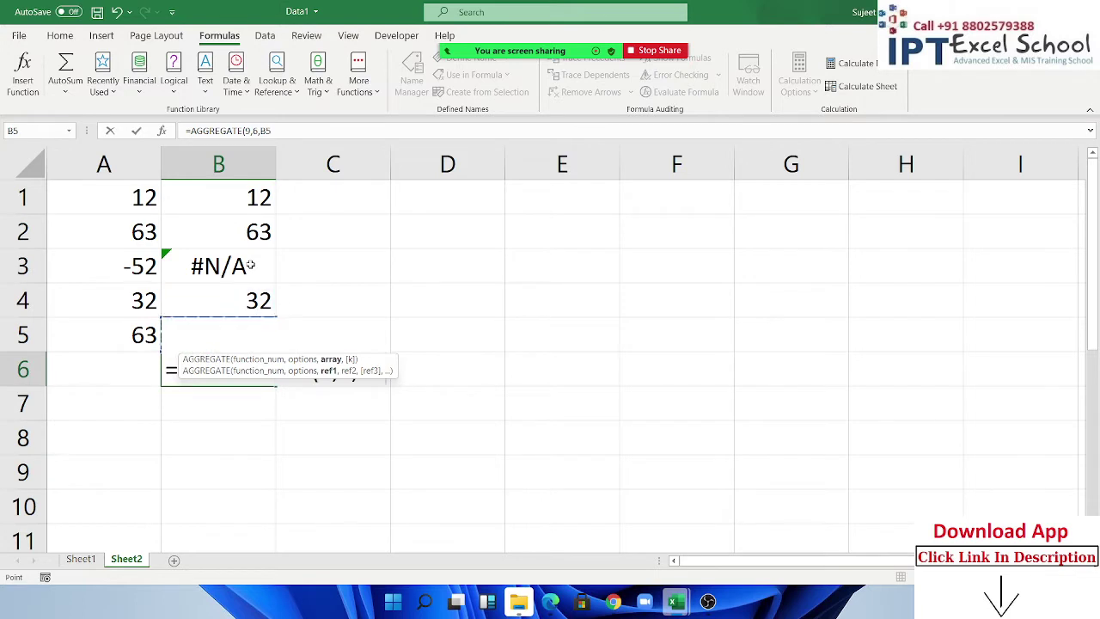
{"action": "key", "text": "Return"}
{"action": "key", "text": "Up"}
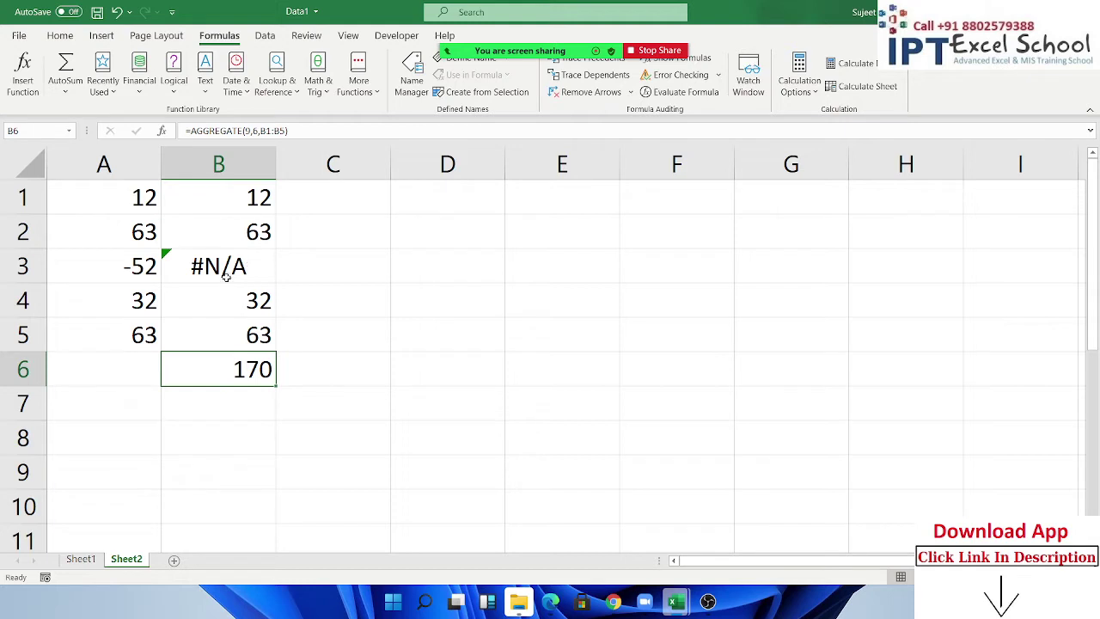
{"action": "left_click", "coordinate": [317, 82]}
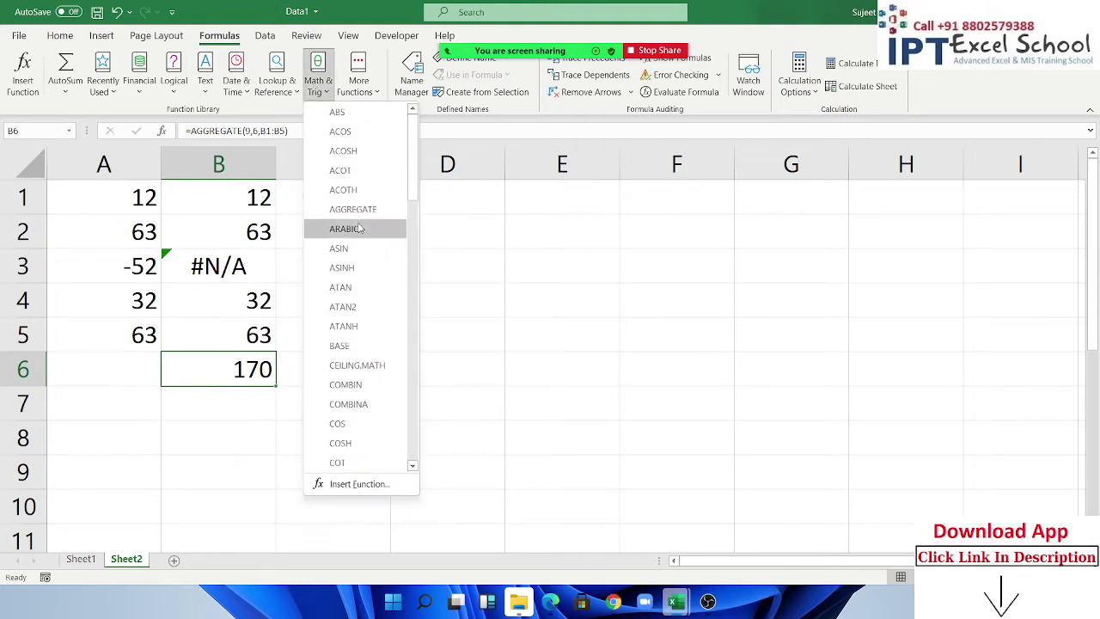
{"action": "left_click", "coordinate": [569, 220]}
Step: Enter the numbers 1 through 6 into E1:E6
{"action": "left_click", "coordinate": [563, 197]}
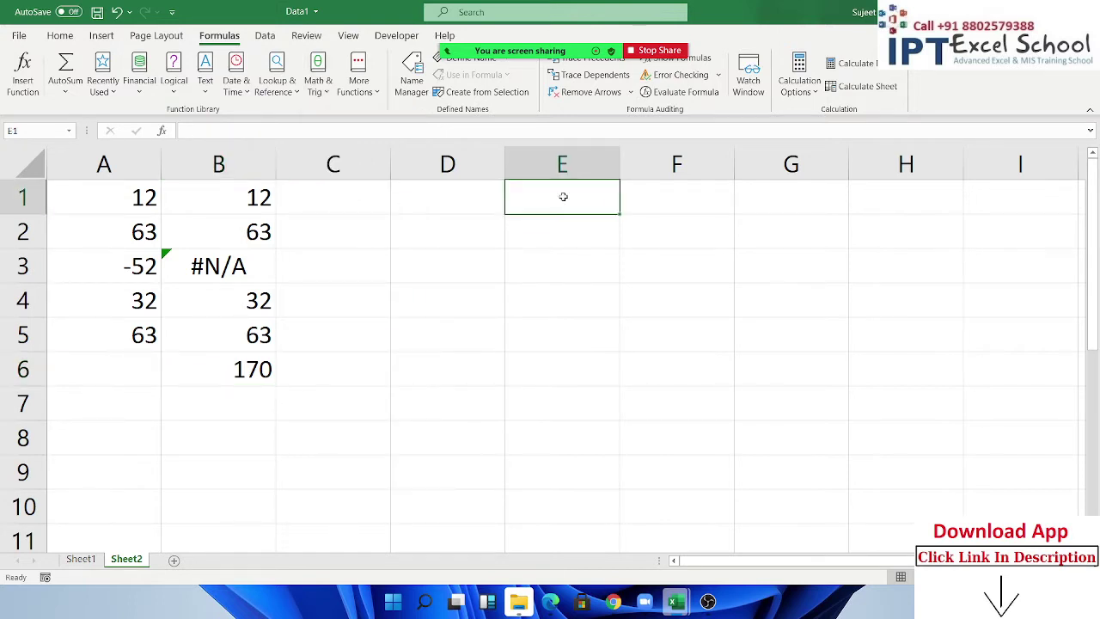
{"action": "type", "text": "1"}
{"action": "key", "text": "Return"}
{"action": "type", "text": "2"}
{"action": "key", "text": "Return"}
{"action": "type", "text": "3"}
{"action": "key", "text": "Return"}
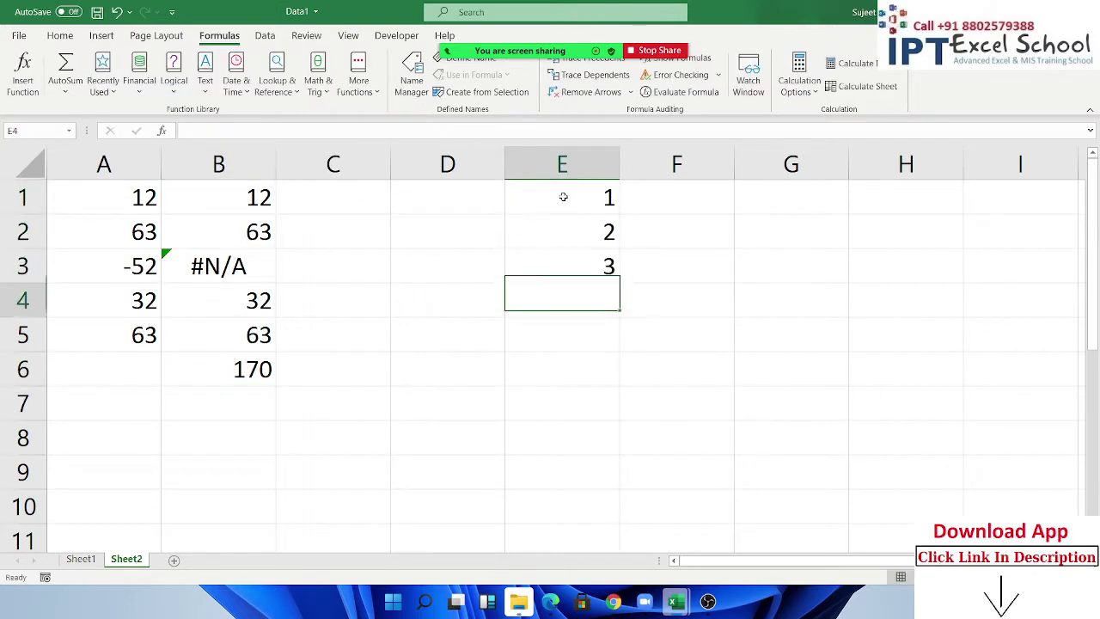
{"action": "type", "text": "4"}
{"action": "key", "text": "Return"}
{"action": "type", "text": "5"}
{"action": "key", "text": "Return"}
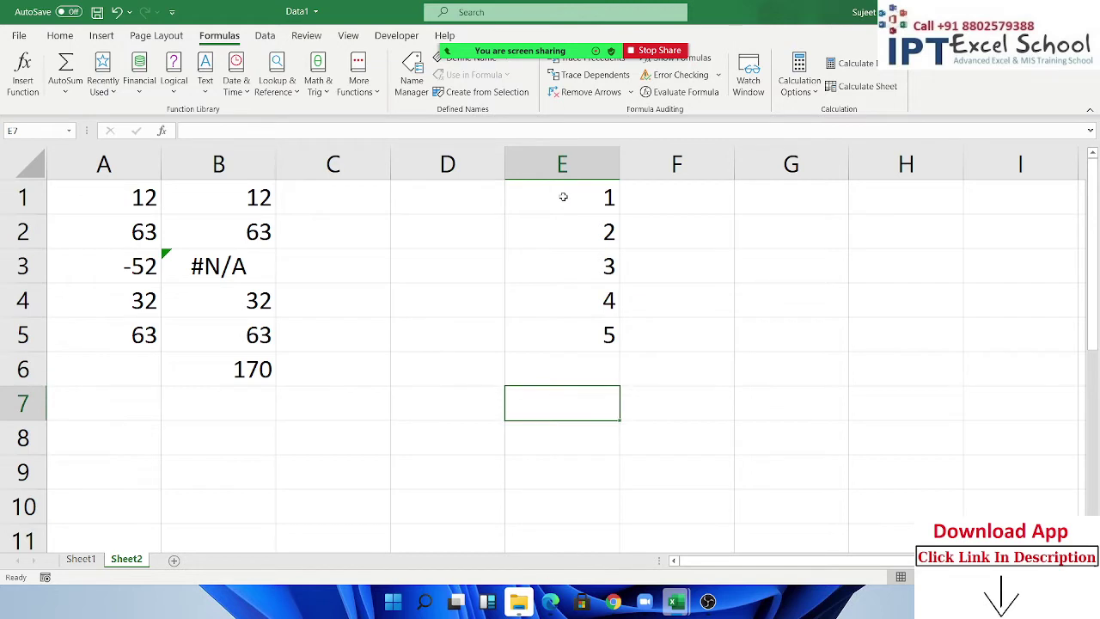
{"action": "type", "text": "6"}
{"action": "key", "text": "Return"}
{"action": "key", "text": "Up"}
Step: Enter =ROMAN(E1) in F1 and fill it down to F6, showing I through VI
{"action": "left_click", "coordinate": [563, 196]}
{"action": "key", "text": "Right"}
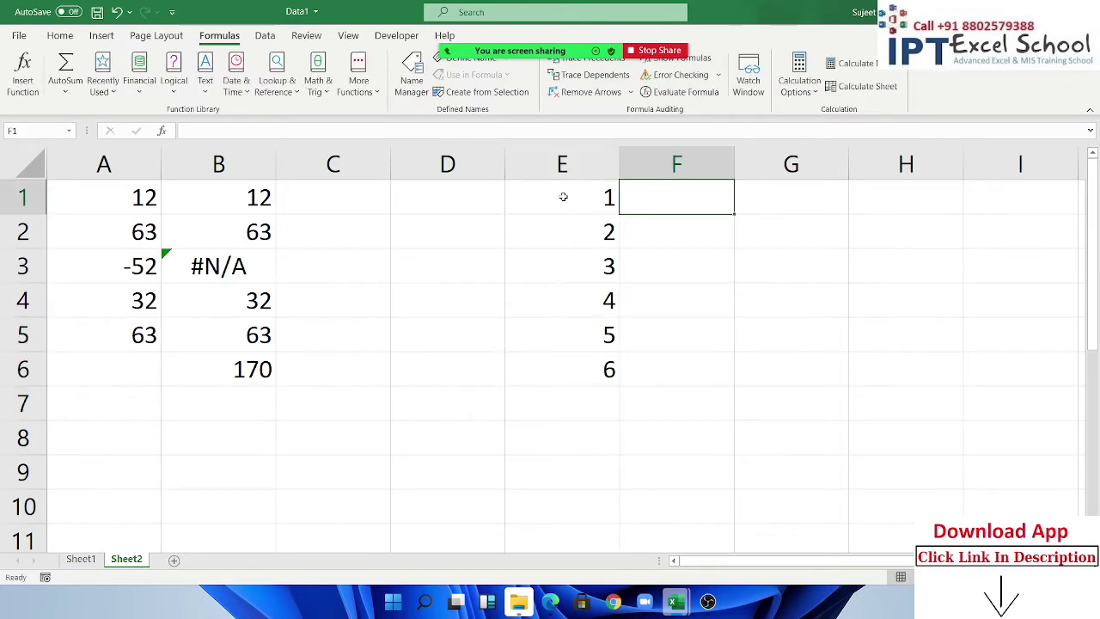
{"action": "type", "text": "=rom"}
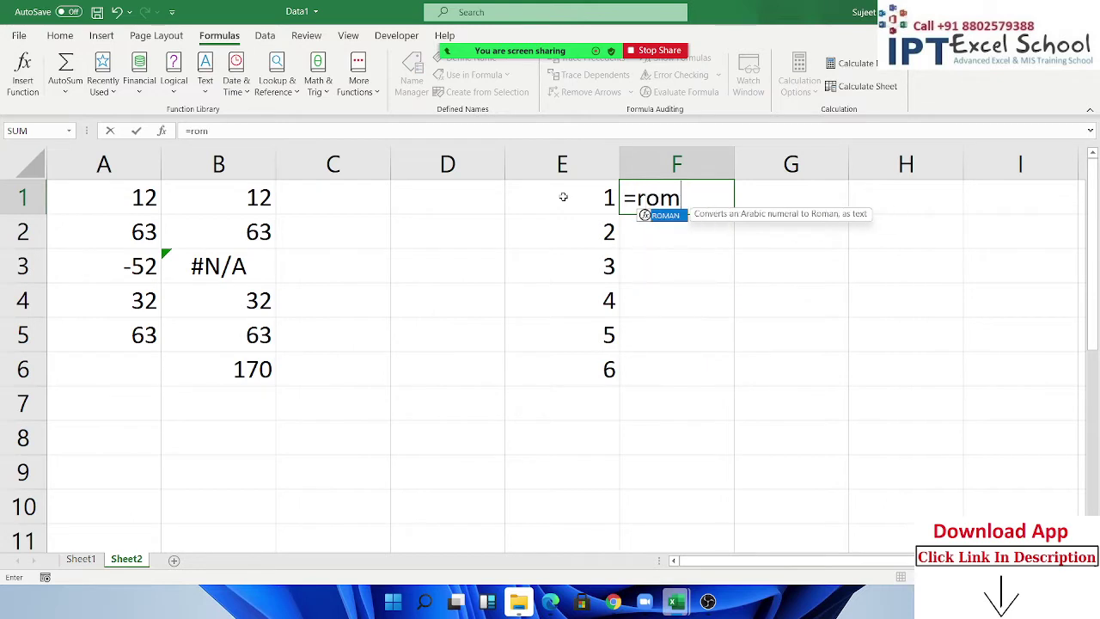
{"action": "key", "text": "Tab"}
{"action": "left_click", "coordinate": [563, 197]}
{"action": "key", "text": "Return"}
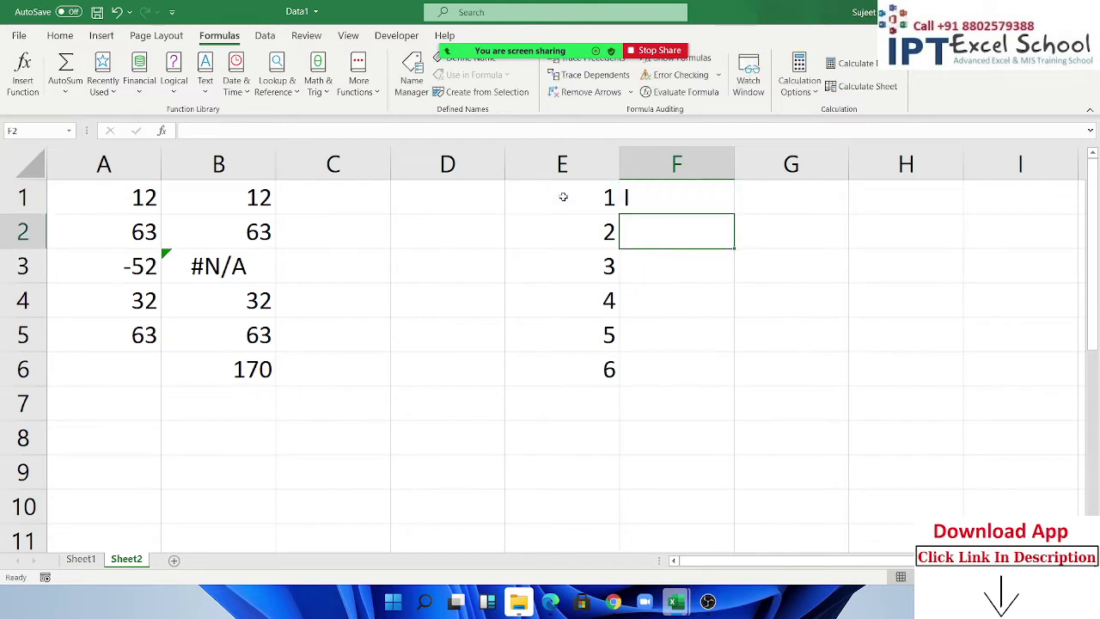
{"action": "key", "text": "Up"}
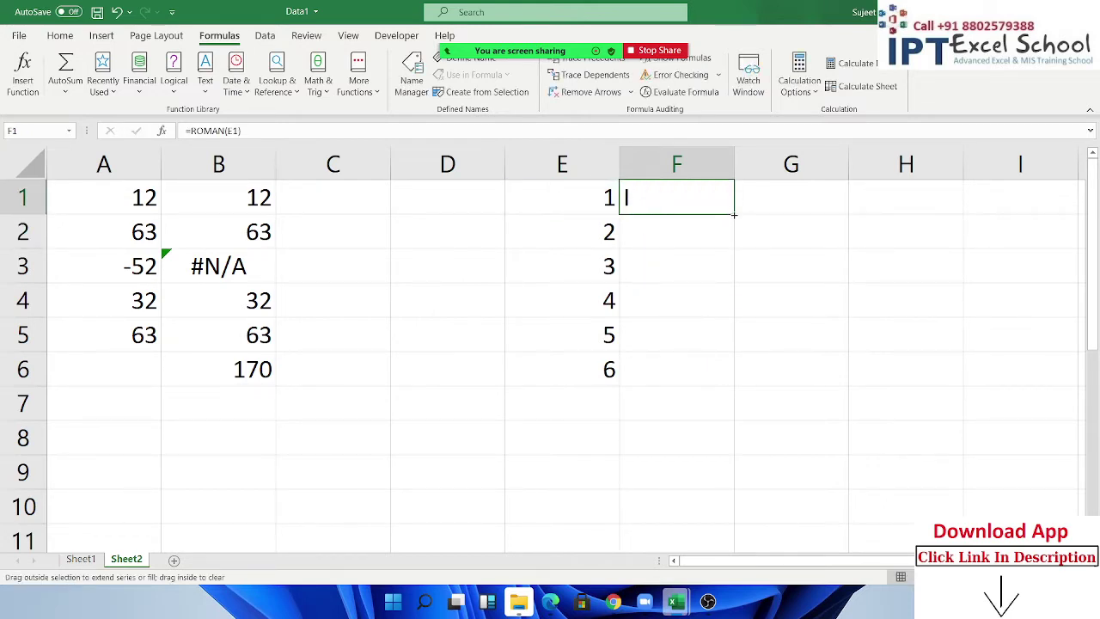
{"action": "double_click", "coordinate": [733, 214]}
{"action": "left_click", "coordinate": [750, 191]}
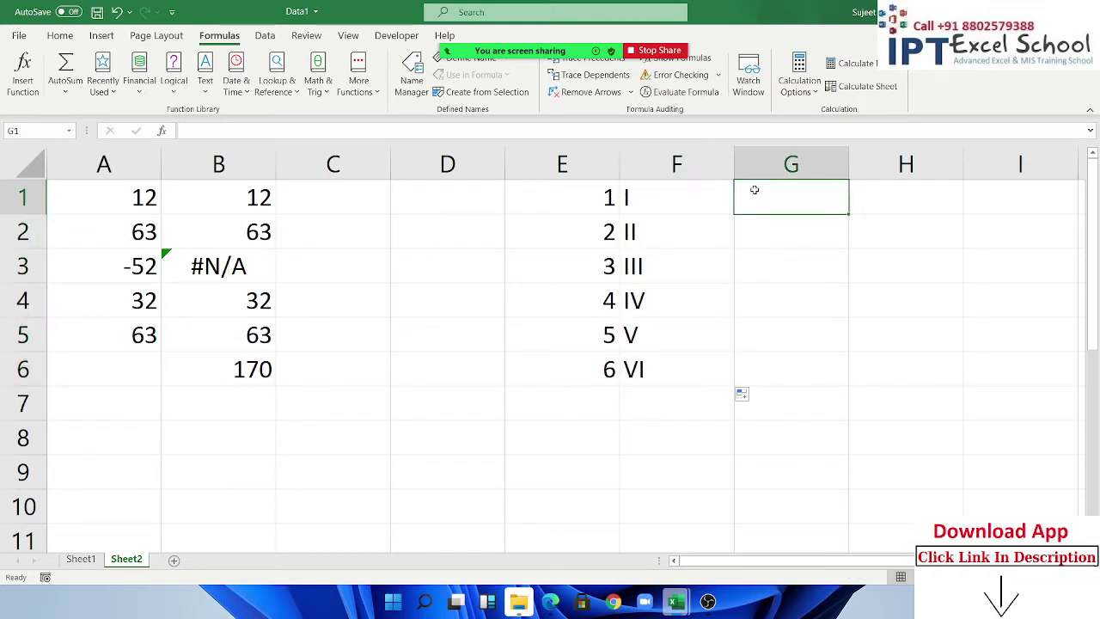
{"action": "type", "text": "=ar"}
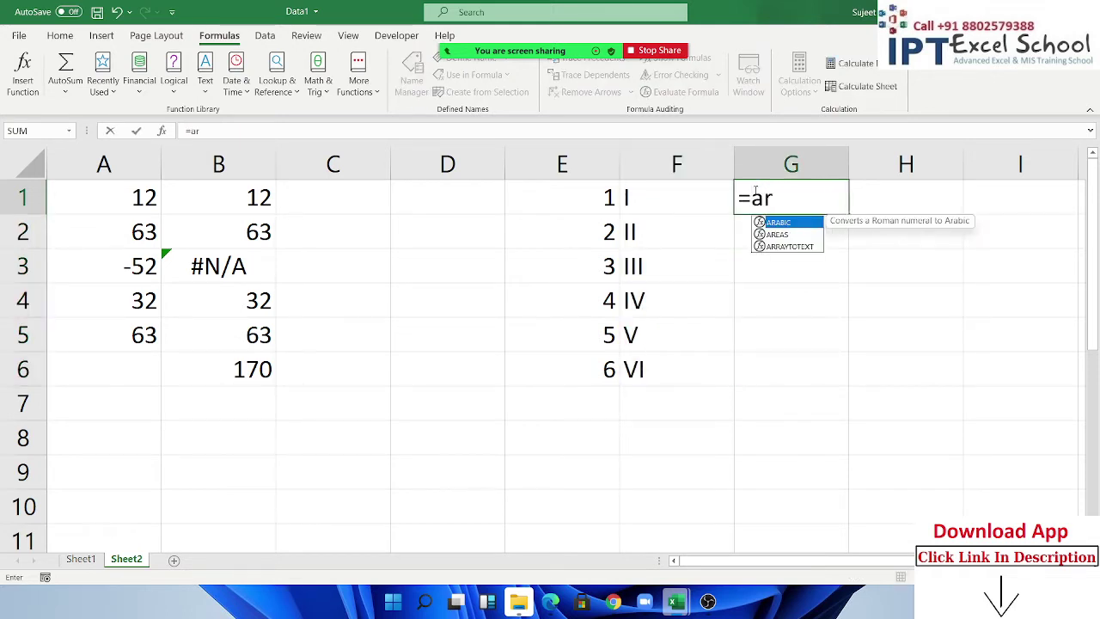
Step: Complete =ARABIC(F1) in G1 and fill it down to G6, giving 1 through 6
{"action": "key", "text": "Tab"}
{"action": "key", "text": "Left"}
{"action": "key", "text": "Return"}
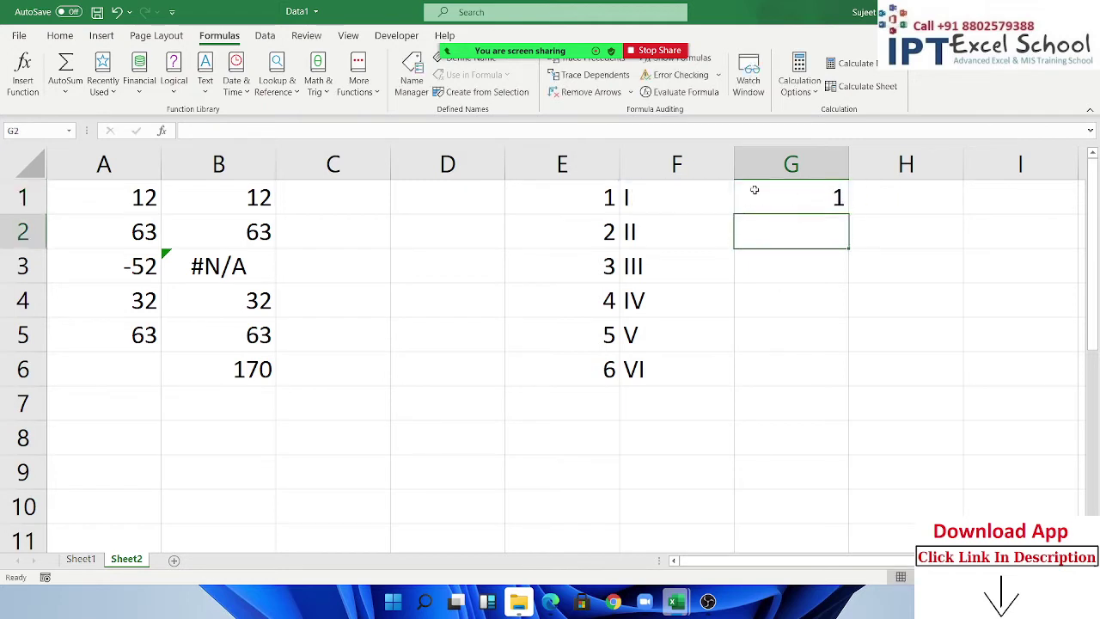
{"action": "left_click", "coordinate": [754, 191]}
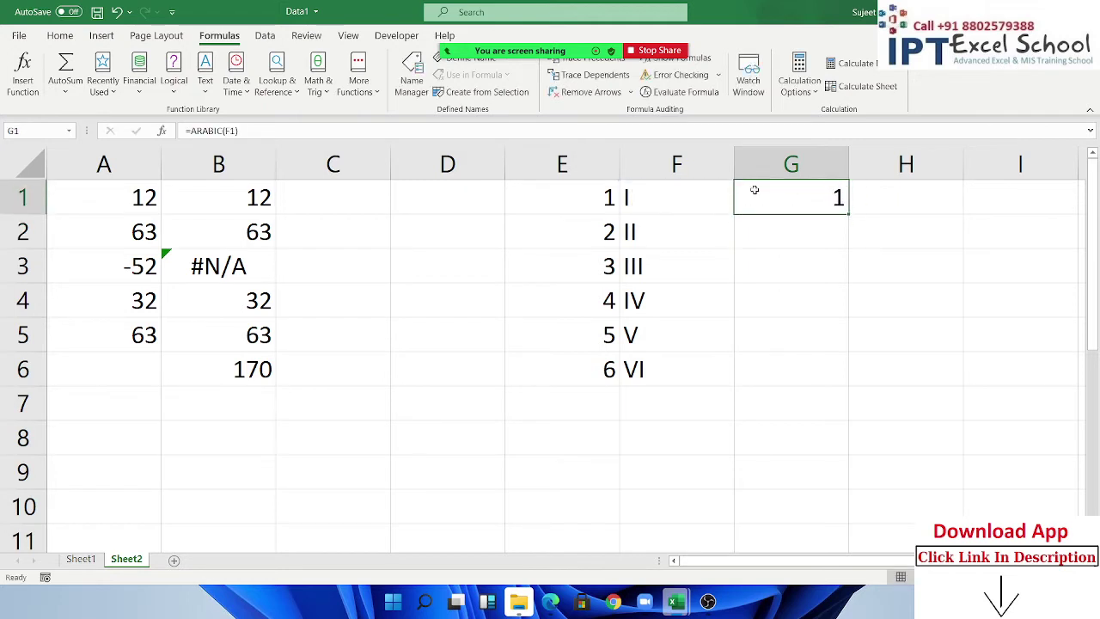
{"action": "double_click", "coordinate": [849, 212]}
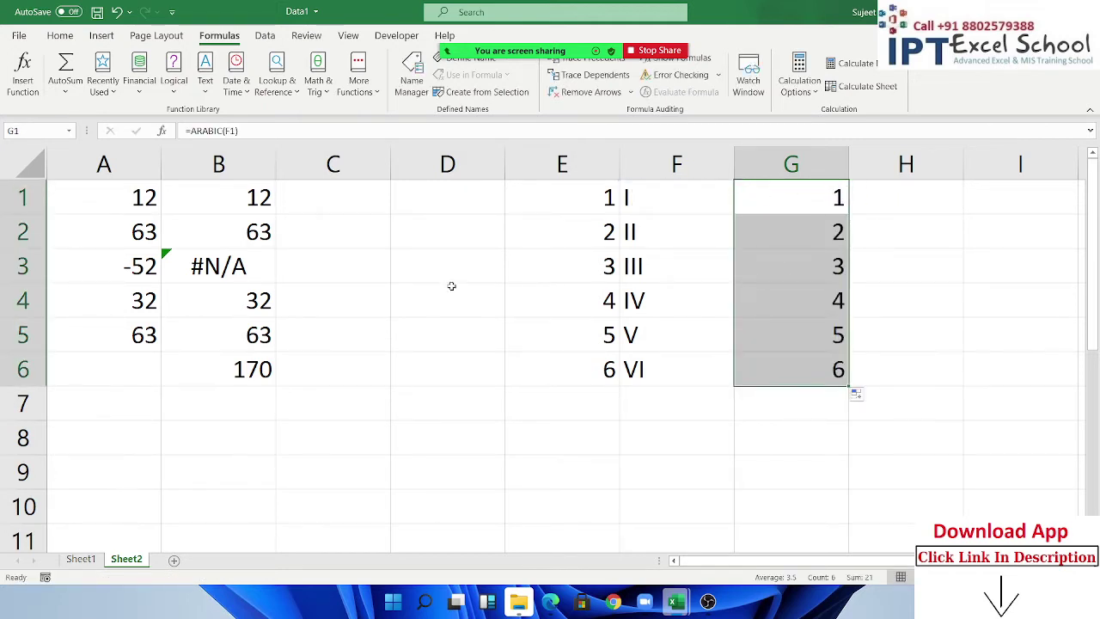
{"action": "left_click", "coordinate": [318, 82]}
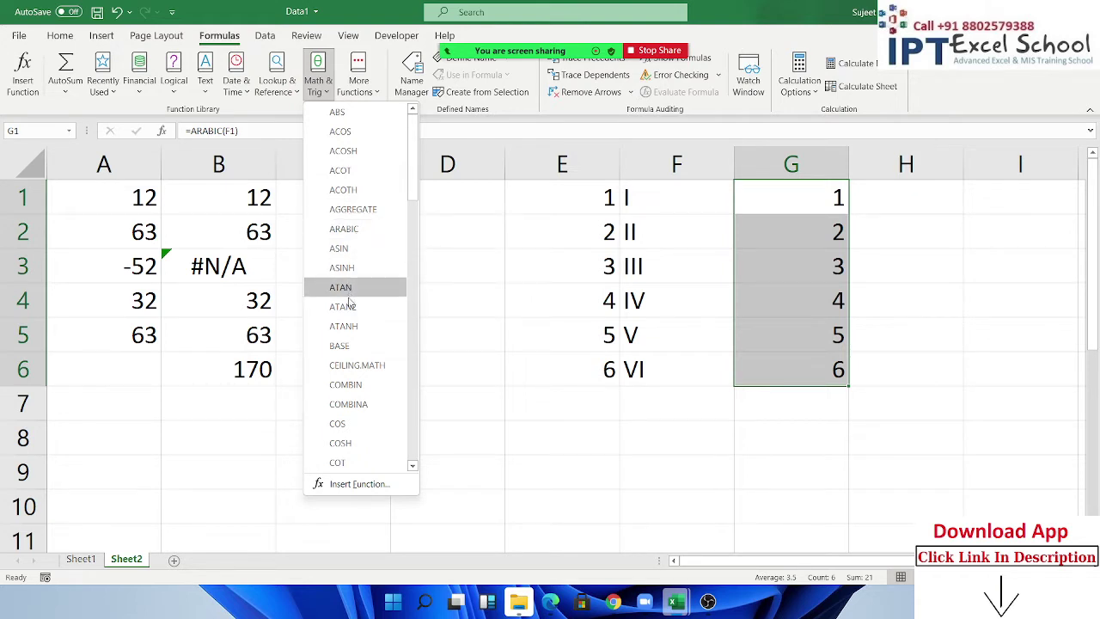
{"action": "left_click", "coordinate": [551, 422]}
{"action": "scroll", "coordinate": [395, 401], "scroll_direction": "down", "scroll_amount": 2}
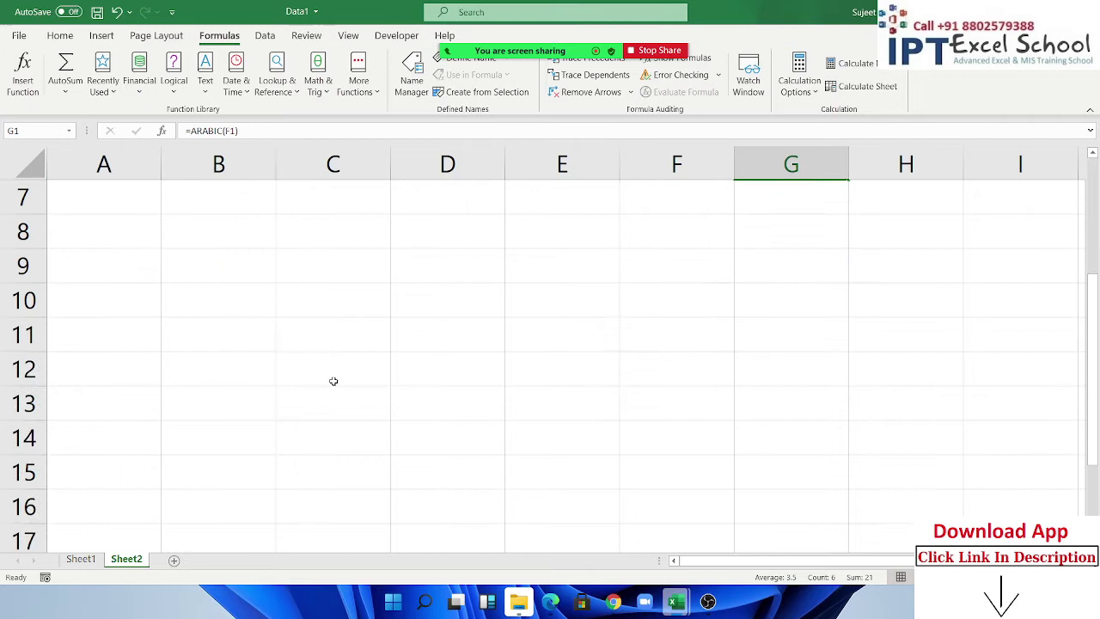
Step: Type the sample value 25.36 into C9, then abandon a formula started in D9
{"action": "left_click", "coordinate": [295, 272]}
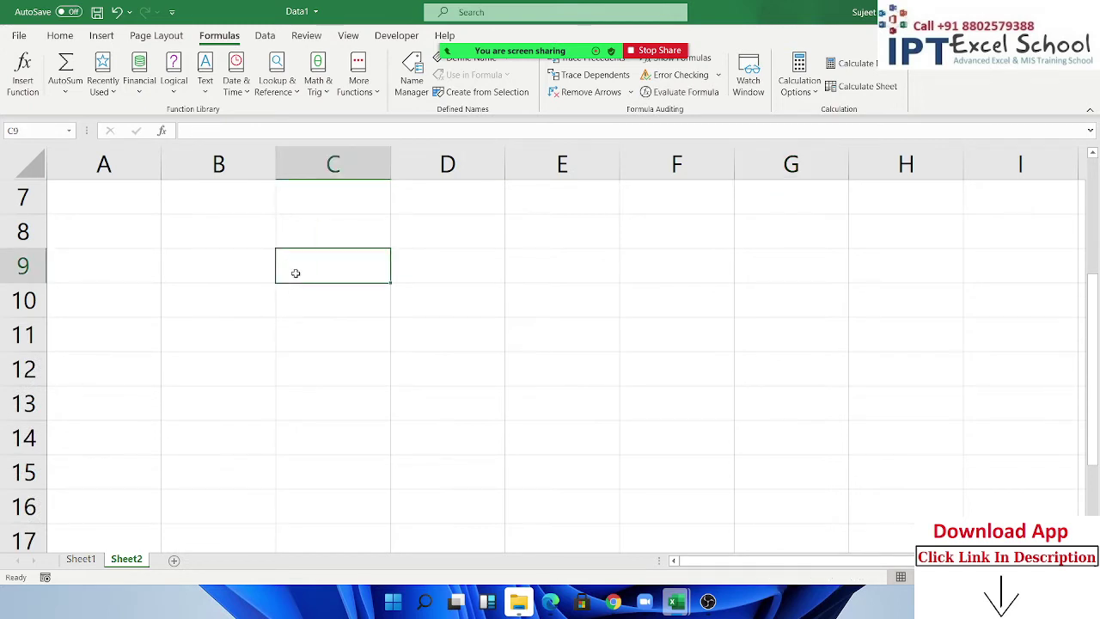
{"action": "type", "text": "25."}
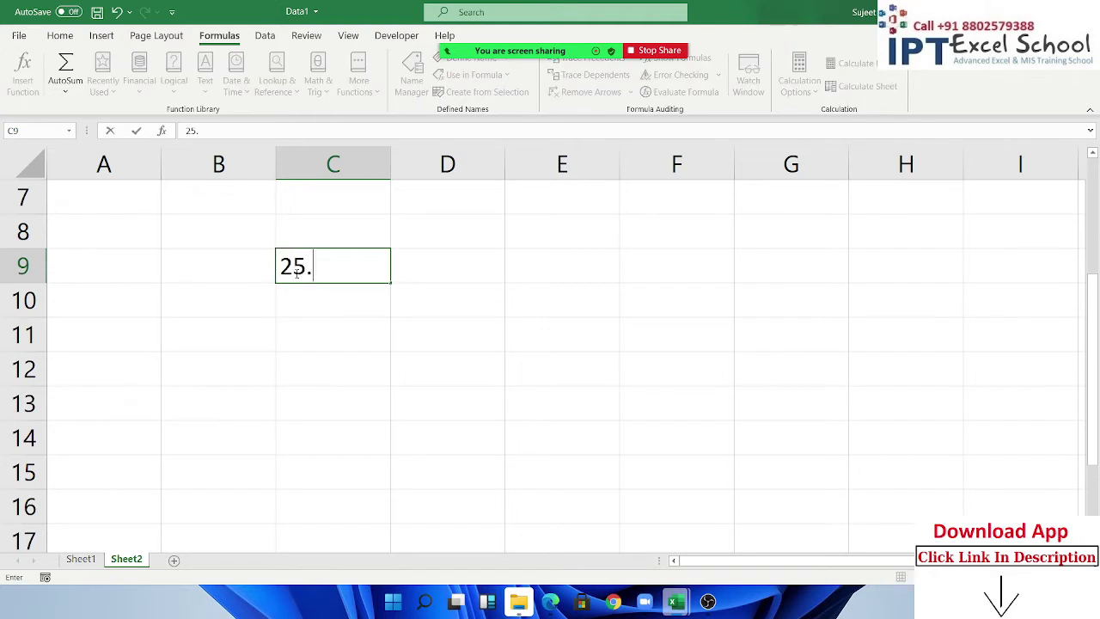
{"action": "type", "text": "36"}
{"action": "key", "text": "Return"}
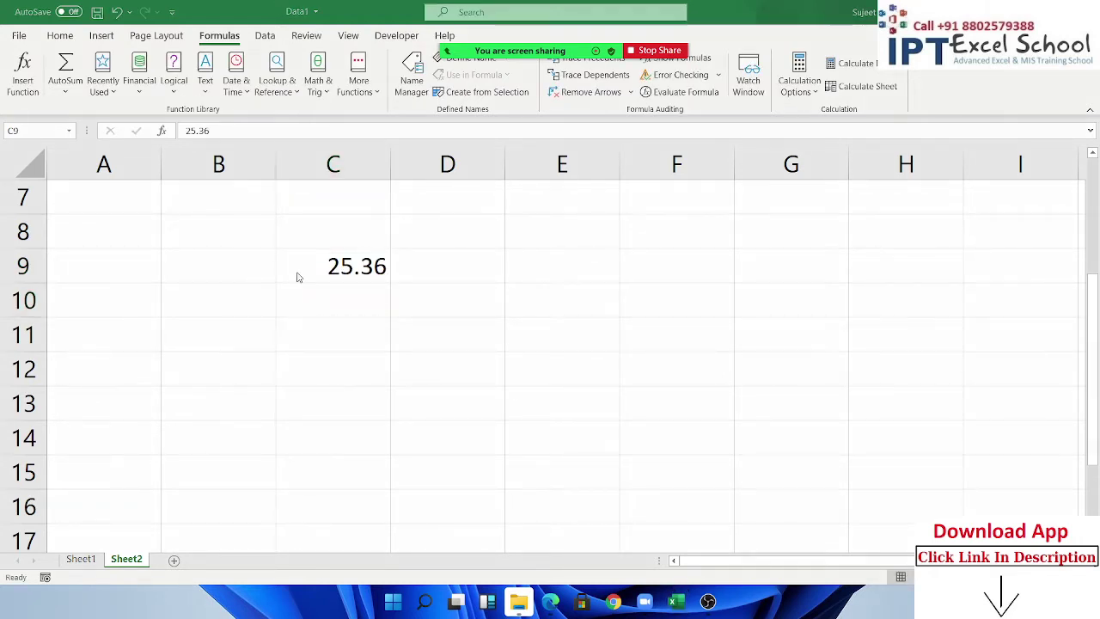
{"action": "left_click", "coordinate": [368, 270]}
{"action": "left_click", "coordinate": [400, 270]}
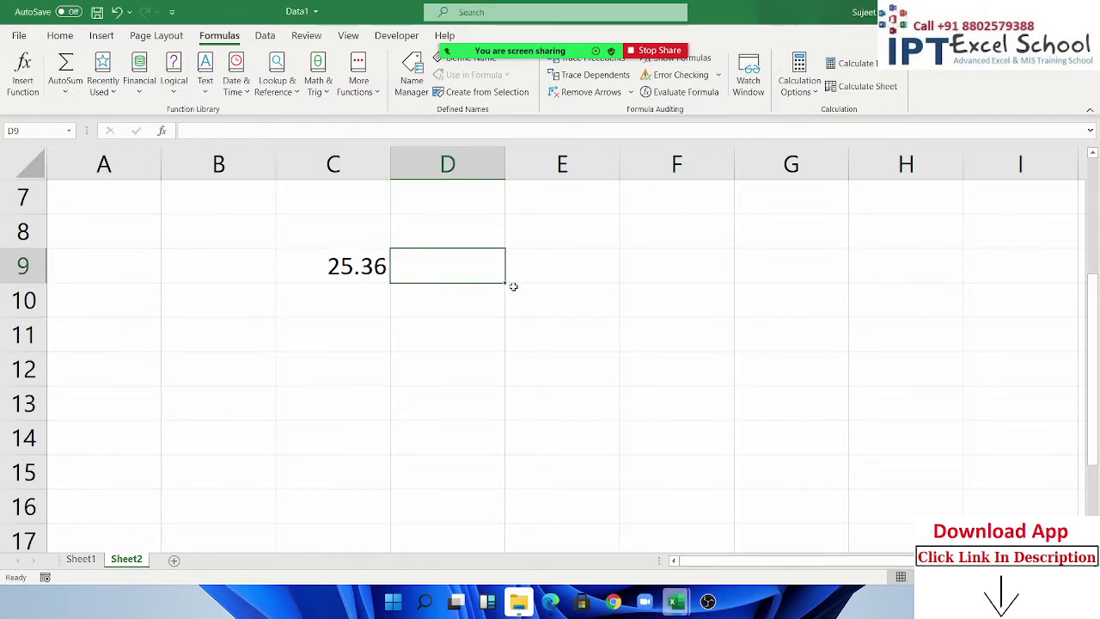
{"action": "type", "text": "="}
{"action": "key", "text": "Left"}
{"action": "key", "text": "Escape"}
{"action": "key", "text": "Left"}
Step: Replace C9 with =NOW() and show it in General format as 44418.84228
{"action": "type", "text": "=no"}
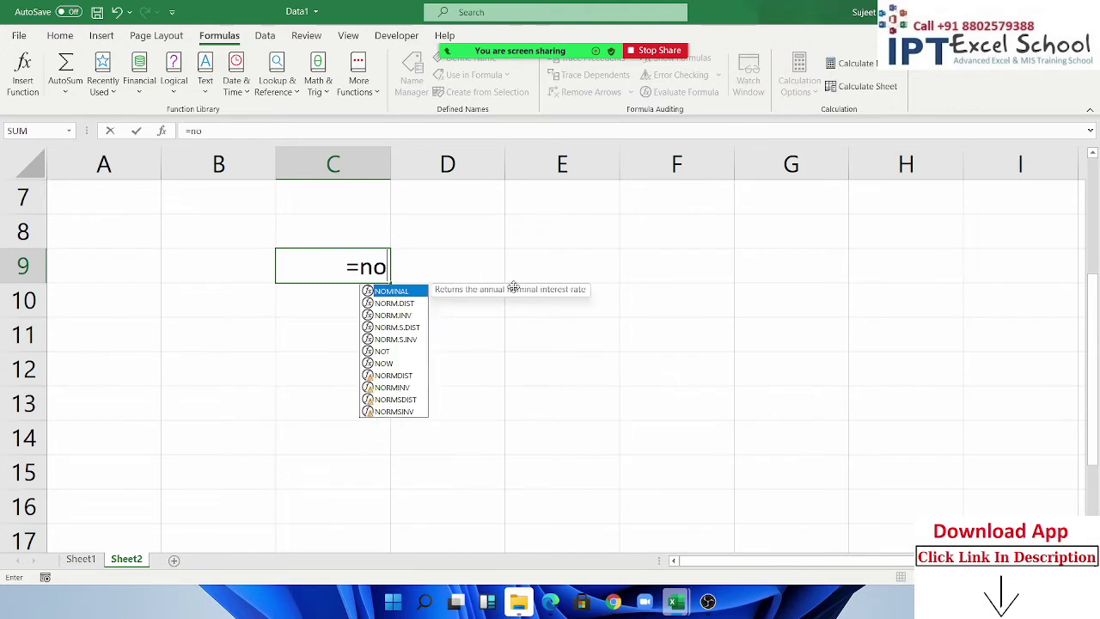
{"action": "type", "text": "e"}
{"action": "key", "text": "BackSpace"}
{"action": "type", "text": "w"}
{"action": "key", "text": "Tab"}
{"action": "key", "text": "Return"}
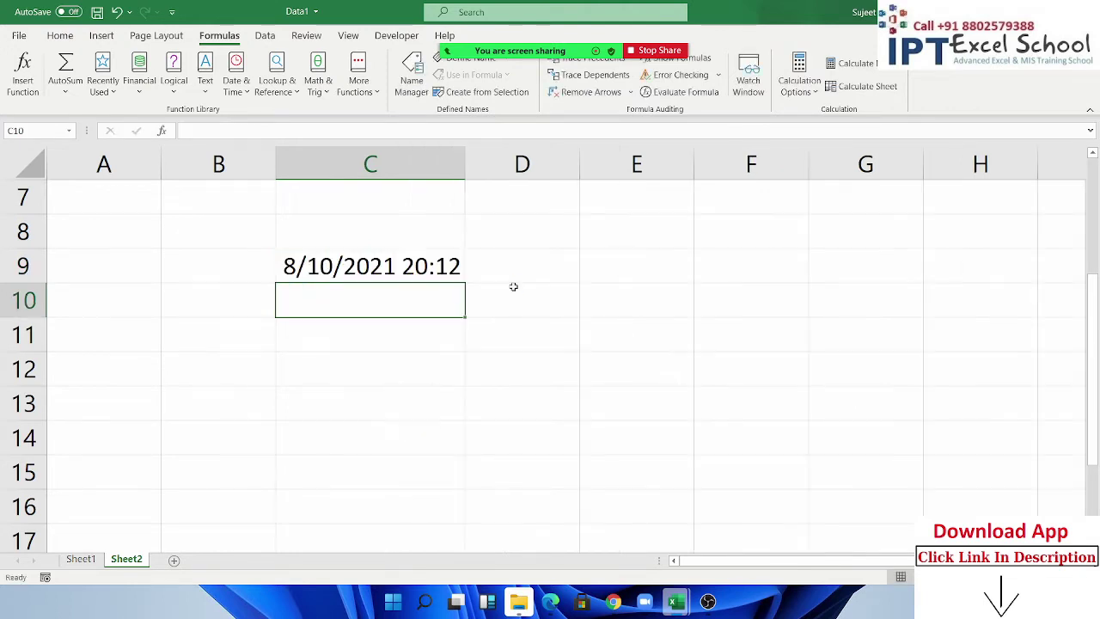
{"action": "left_click", "coordinate": [415, 275]}
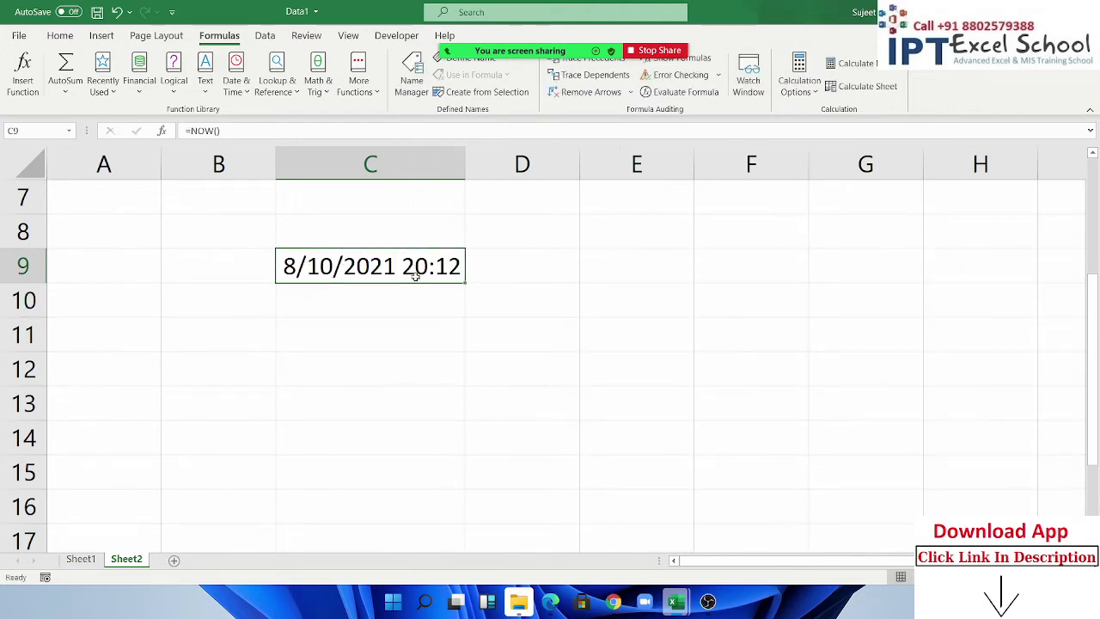
{"action": "key", "text": "ctrl+shift+asciitilde"}
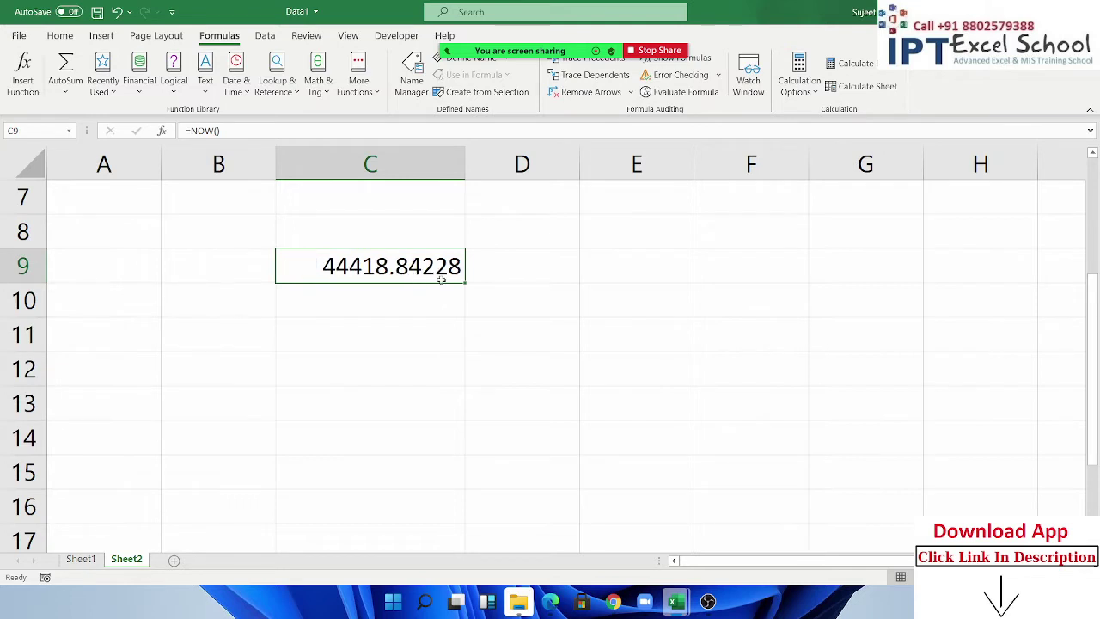
{"action": "left_click", "coordinate": [445, 301]}
{"action": "left_click", "coordinate": [506, 269]}
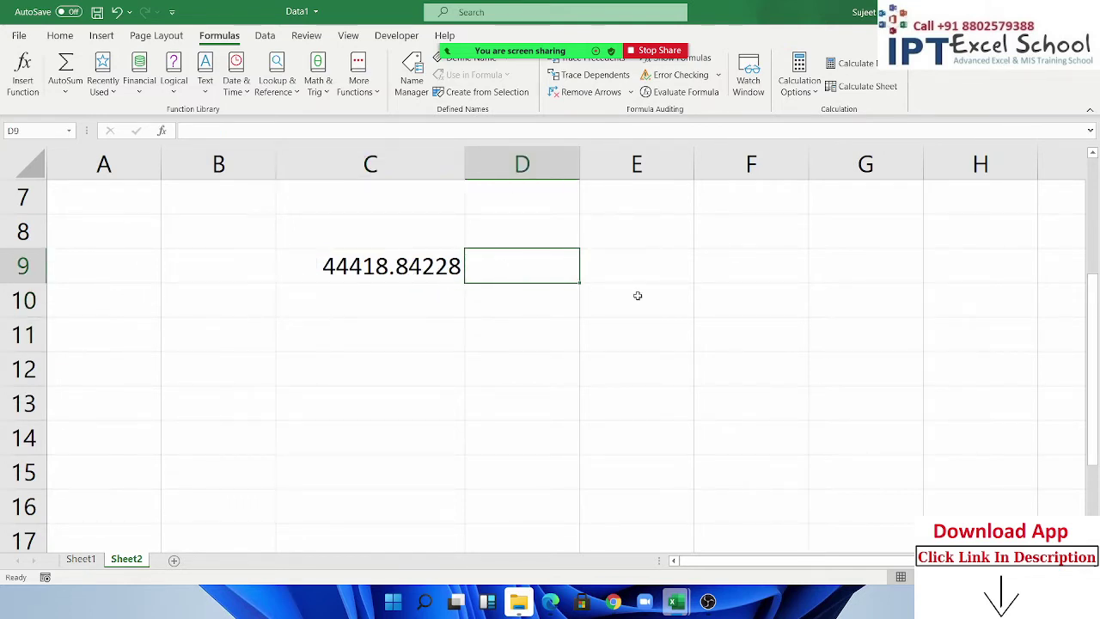
Step: Enter =ROUND(C9,2) in D9, showing 44418.84
{"action": "type", "text": "=r"}
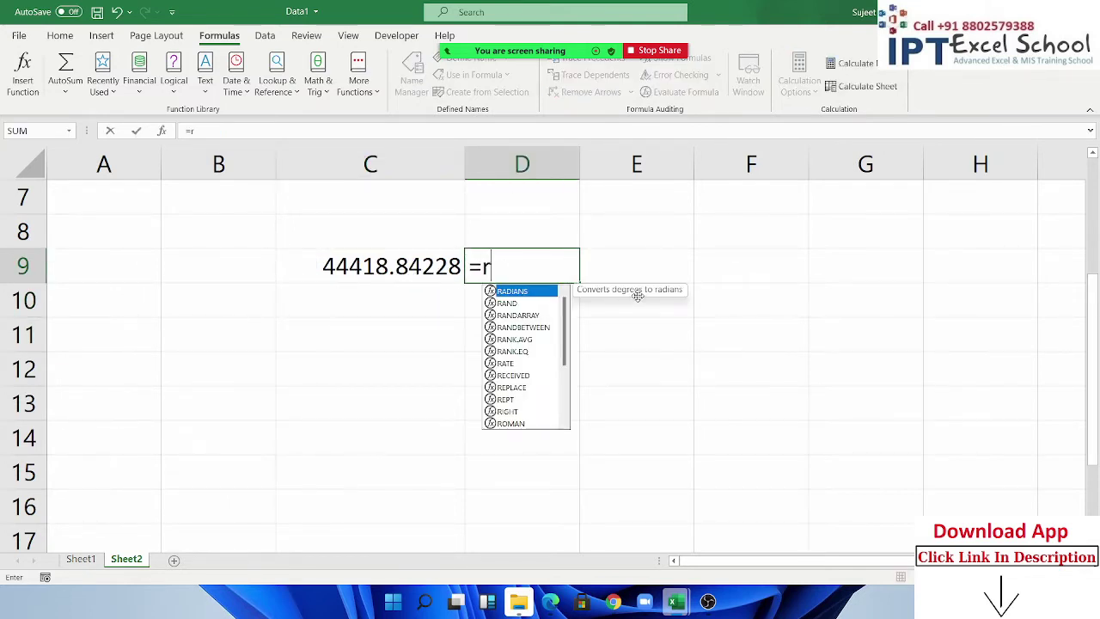
{"action": "type", "text": "ou"}
{"action": "key", "text": "Tab"}
{"action": "key", "text": "Left"}
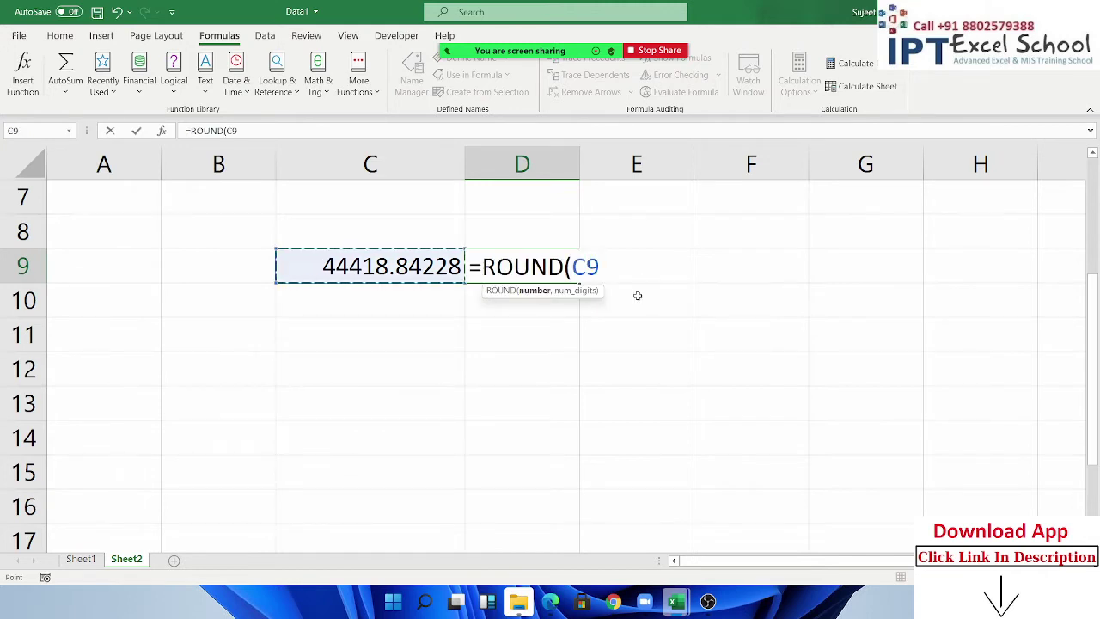
{"action": "type", "text": ",3"}
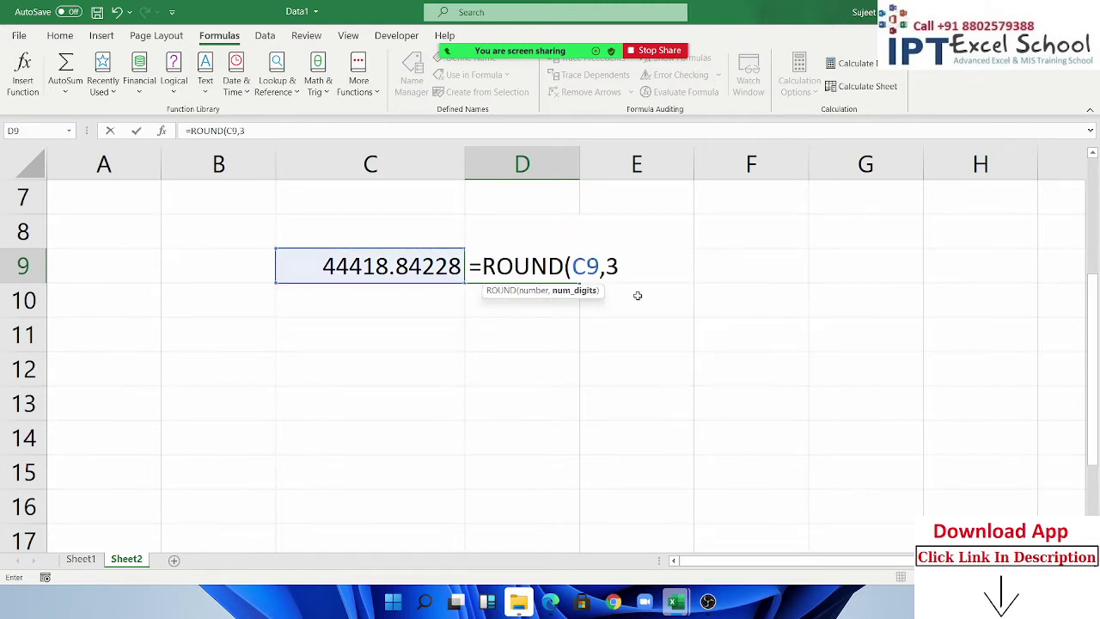
{"action": "key", "text": "BackSpace"}
{"action": "type", "text": "2"}
{"action": "key", "text": "Return"}
{"action": "key", "text": "Up"}
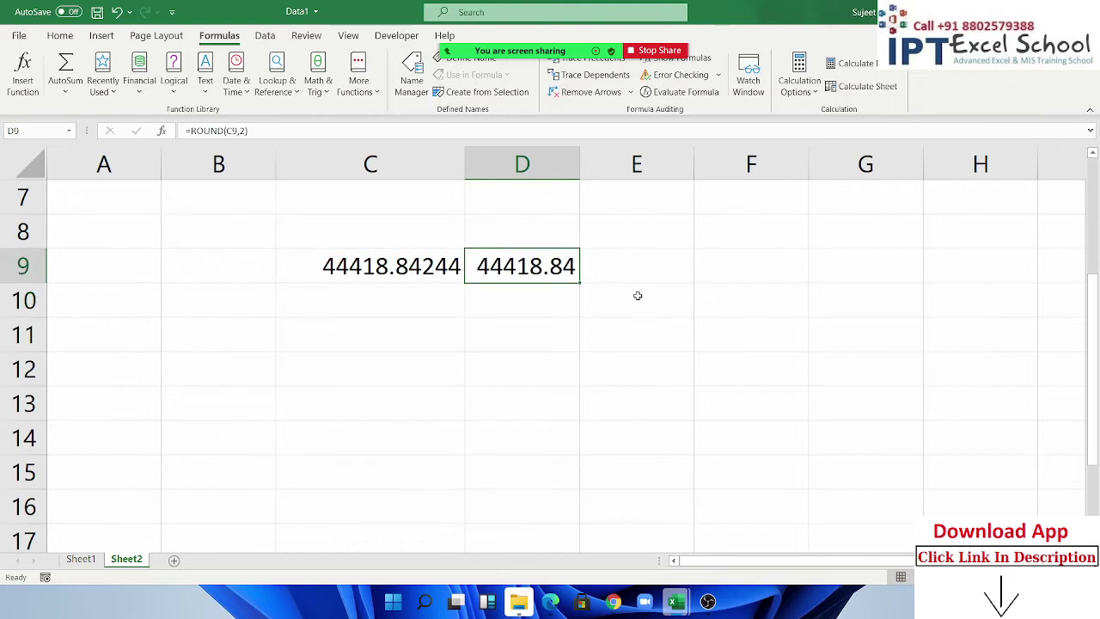
Step: Put 12.36 in C11 and =ROUND(C11,0) in D11
{"action": "key", "text": "Down"}
{"action": "key", "text": "Left"}
{"action": "key", "text": "Down"}
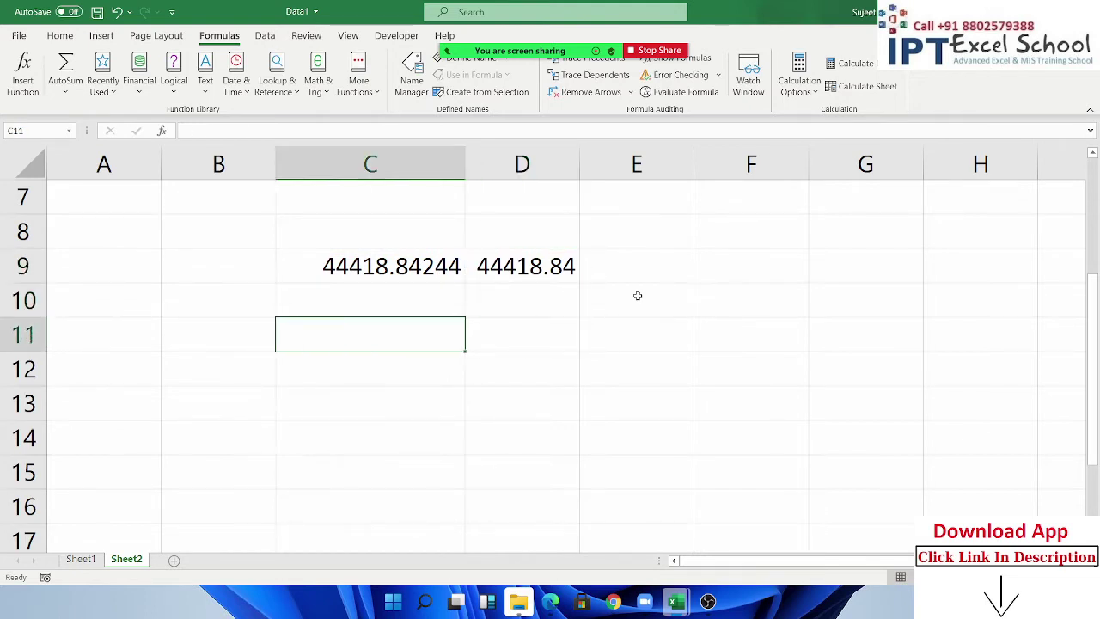
{"action": "type", "text": "12.36"}
{"action": "key", "text": "ctrl+Return"}
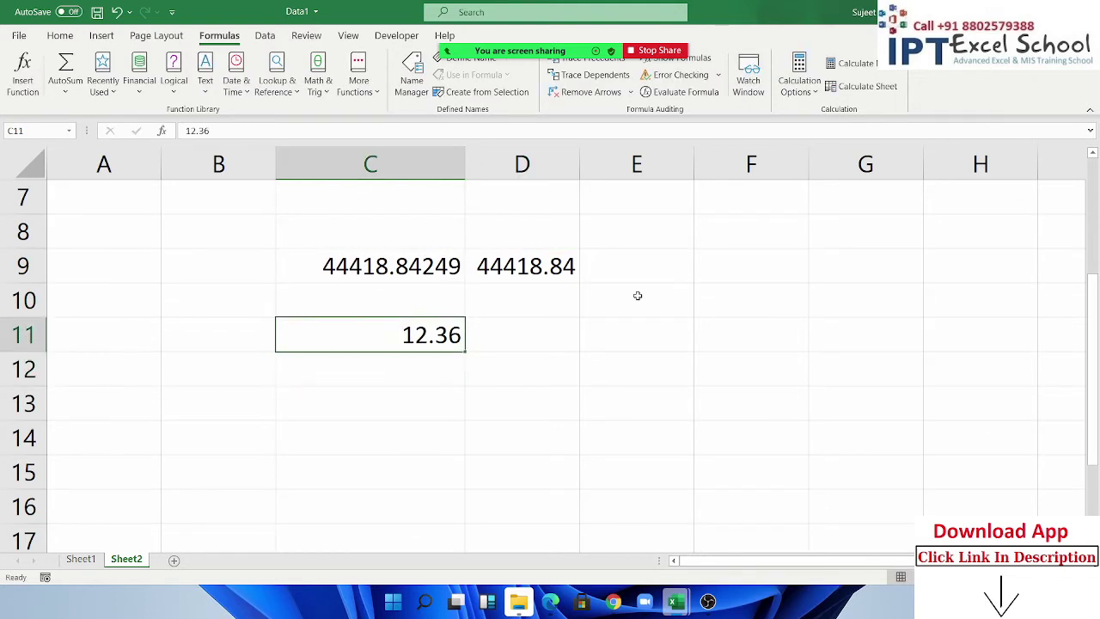
{"action": "key", "text": "Right"}
{"action": "type", "text": "=ro"}
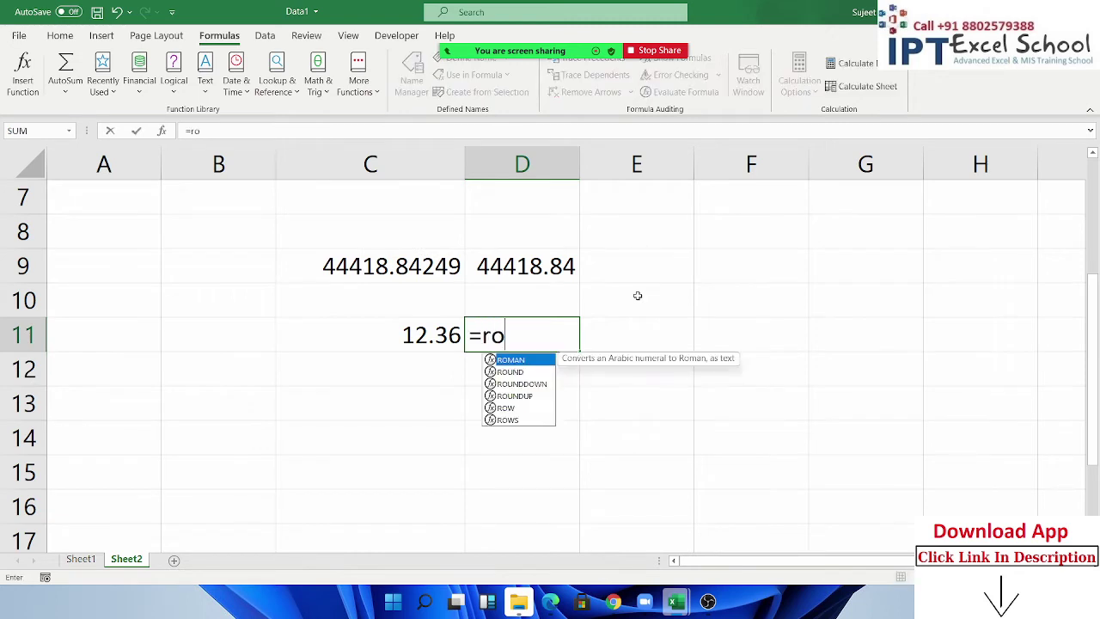
{"action": "key", "text": "Down"}
{"action": "key", "text": "Tab"}
{"action": "key", "text": "Left"}
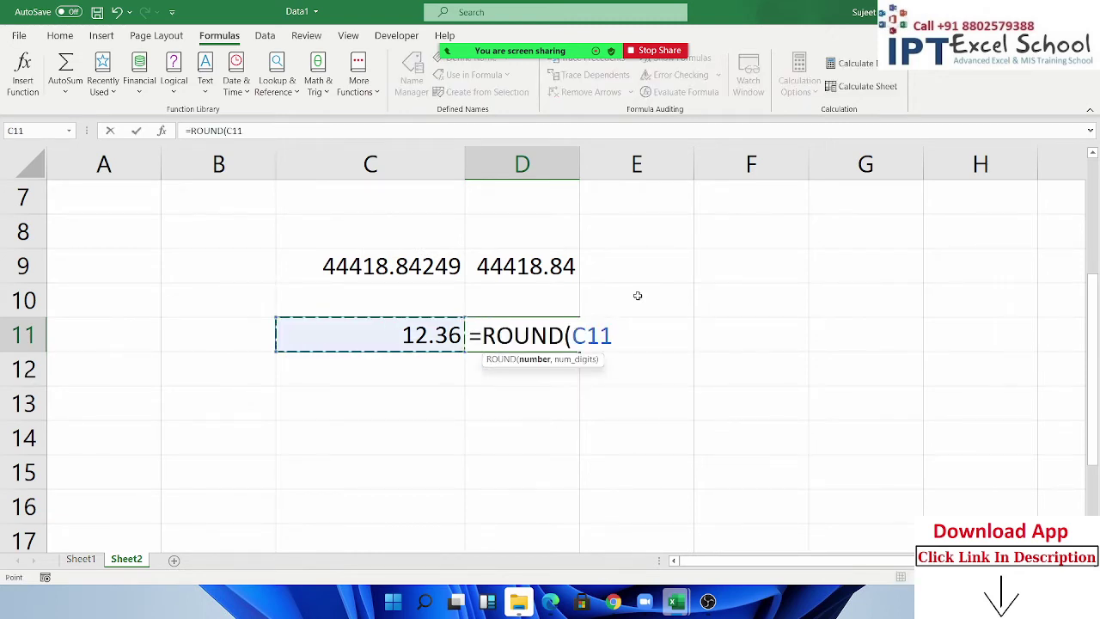
{"action": "type", "text": ",0"}
{"action": "key", "text": "Return"}
{"action": "key", "text": "Up"}
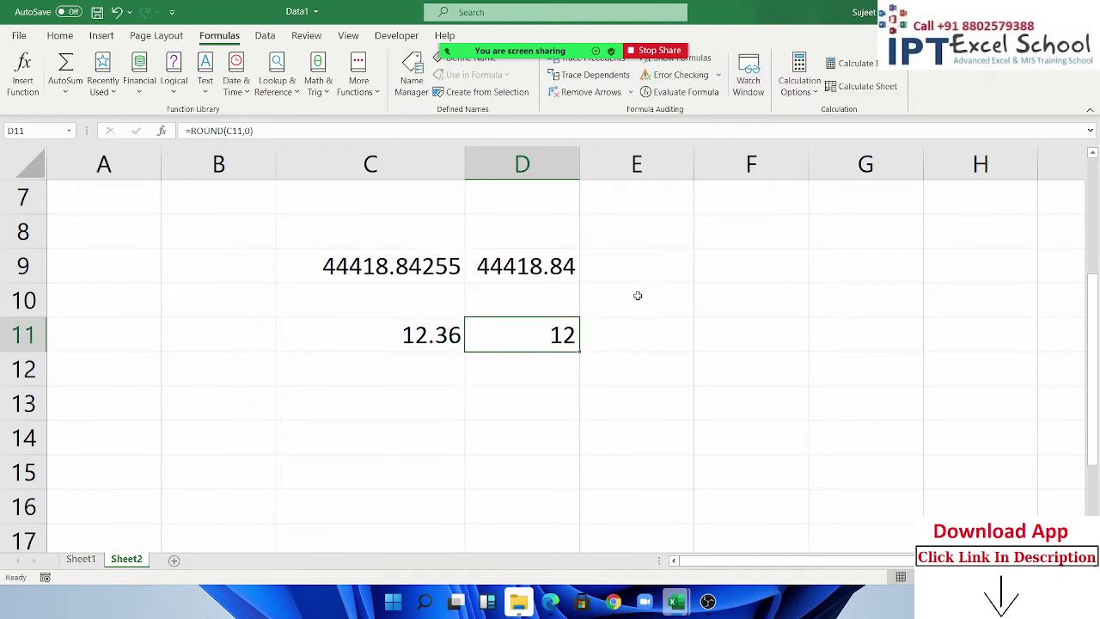
Step: Test the rounding by changing C11 to 12.63, then 12.5, so D11 returns 13
{"action": "key", "text": "Left"}
{"action": "type", "text": "12."}
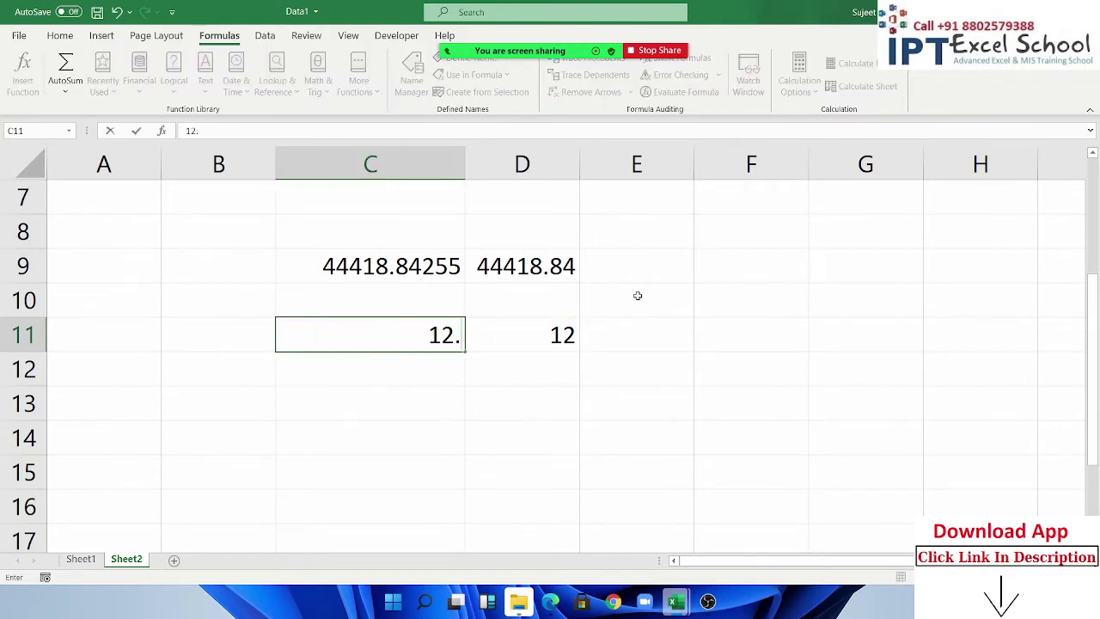
{"action": "type", "text": "63"}
{"action": "key", "text": "Return"}
{"action": "key", "text": "Up"}
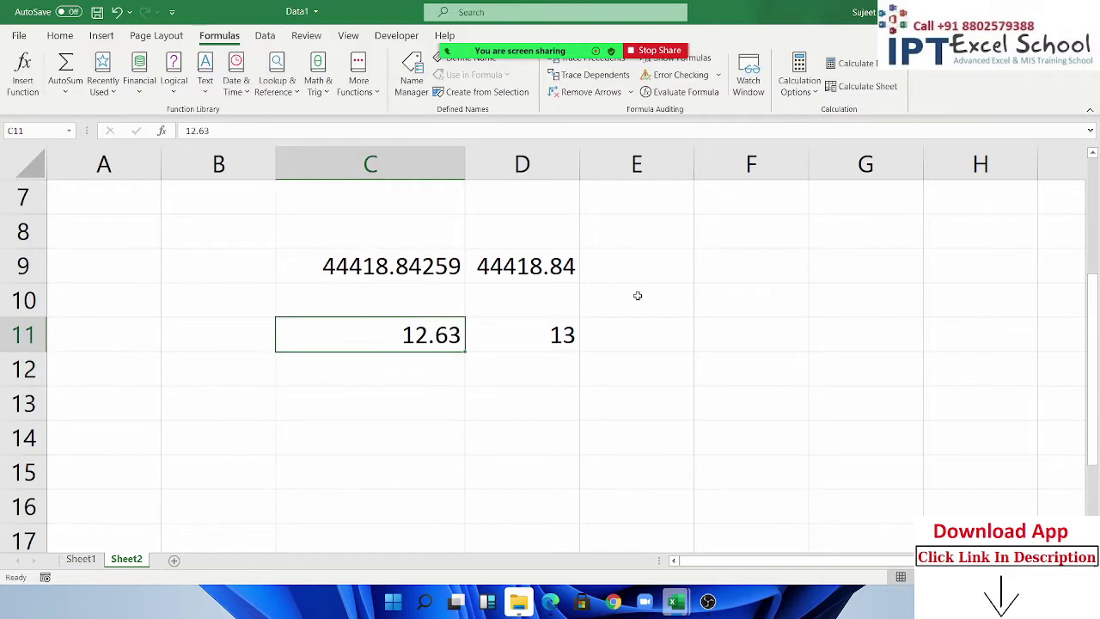
{"action": "type", "text": "12.5"}
{"action": "key", "text": "ctrl+Return"}
{"action": "key", "text": "Down"}
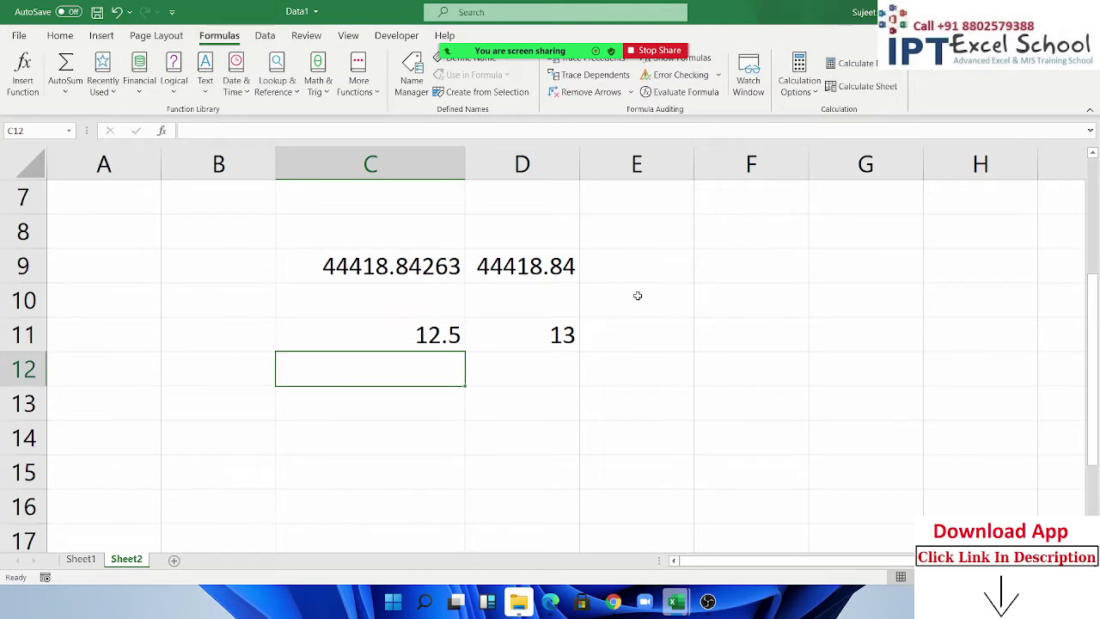
{"action": "key", "text": "Up"}
{"action": "key", "text": "Right"}
{"action": "key", "text": "Right"}
Step: Complete =ROUNDUP(C11,0) in E11
{"action": "type", "text": "="}
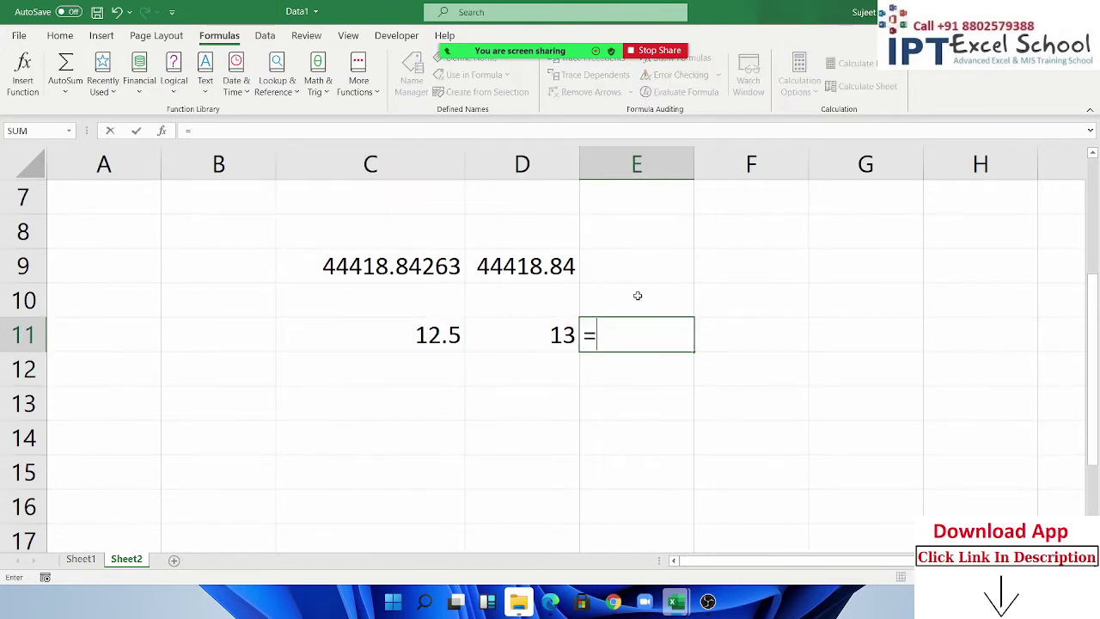
{"action": "type", "text": "ro"}
{"action": "key", "text": "Down"}
{"action": "key", "text": "Down"}
{"action": "key", "text": "Down"}
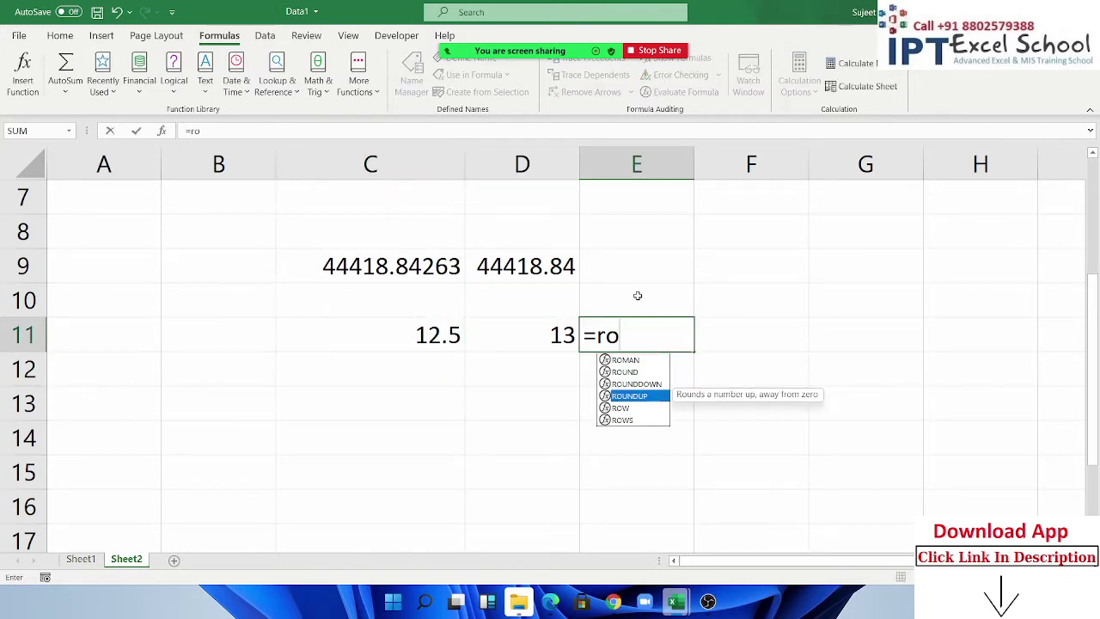
{"action": "key", "text": "Tab"}
{"action": "key", "text": "Left"}
{"action": "key", "text": "Left"}
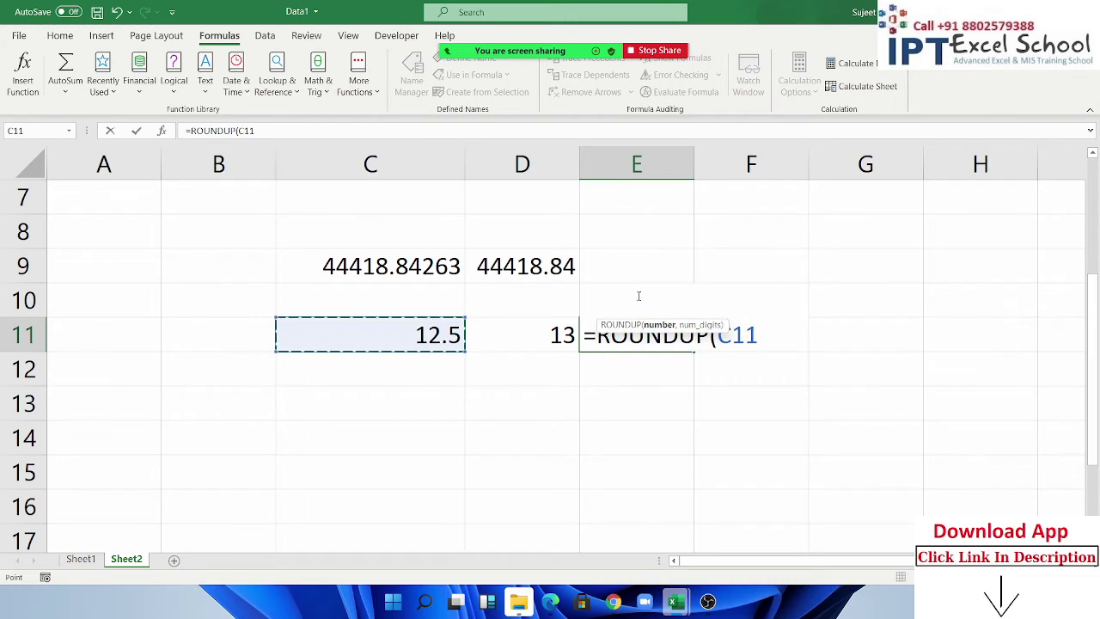
{"action": "type", "text": ",0"}
{"action": "key", "text": "Return"}
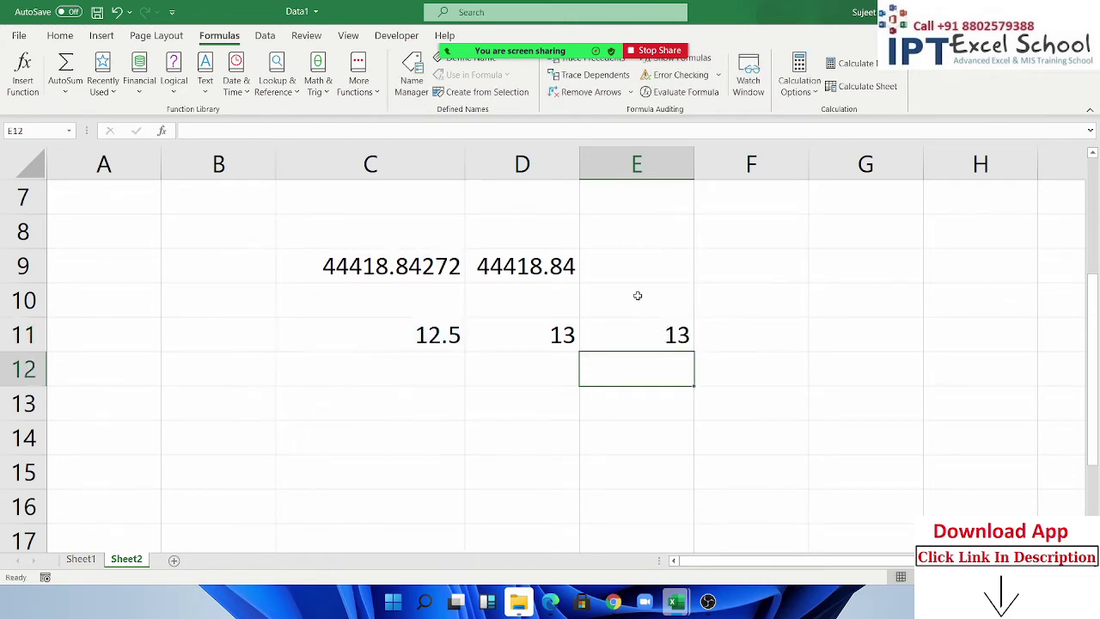
Step: Change the sample in C11 to 12.1 and check the ROUNDUP result in E11
{"action": "key", "text": "Up"}
{"action": "key", "text": "Left"}
{"action": "key", "text": "Left"}
{"action": "type", "text": "12."}
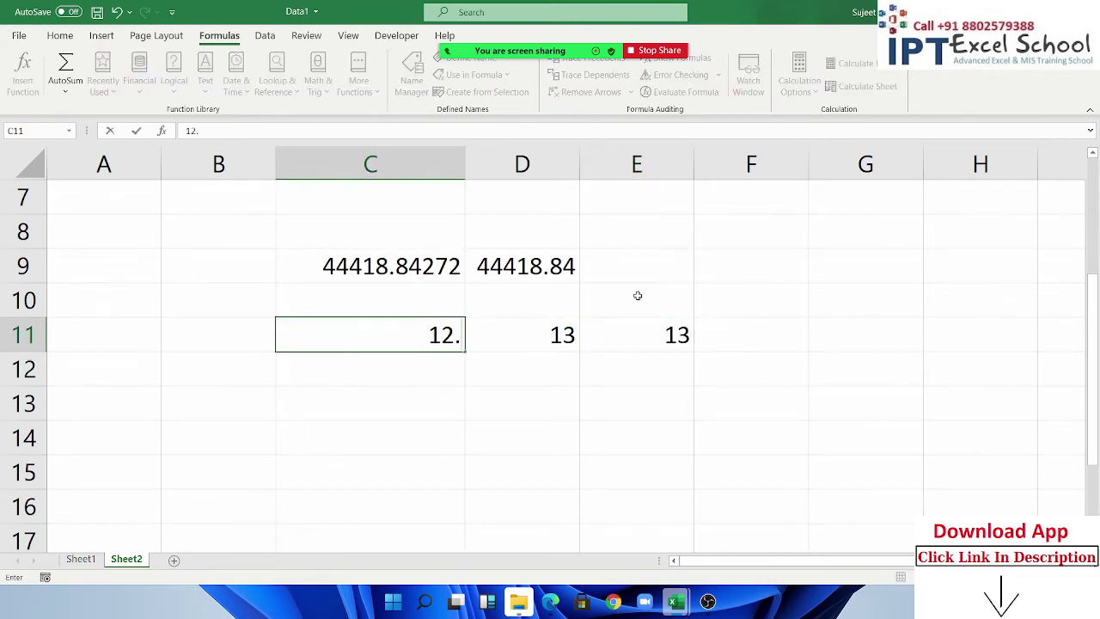
{"action": "type", "text": "1"}
{"action": "key", "text": "Return"}
{"action": "key", "text": "Up"}
{"action": "key", "text": "Right"}
{"action": "key", "text": "Right"}
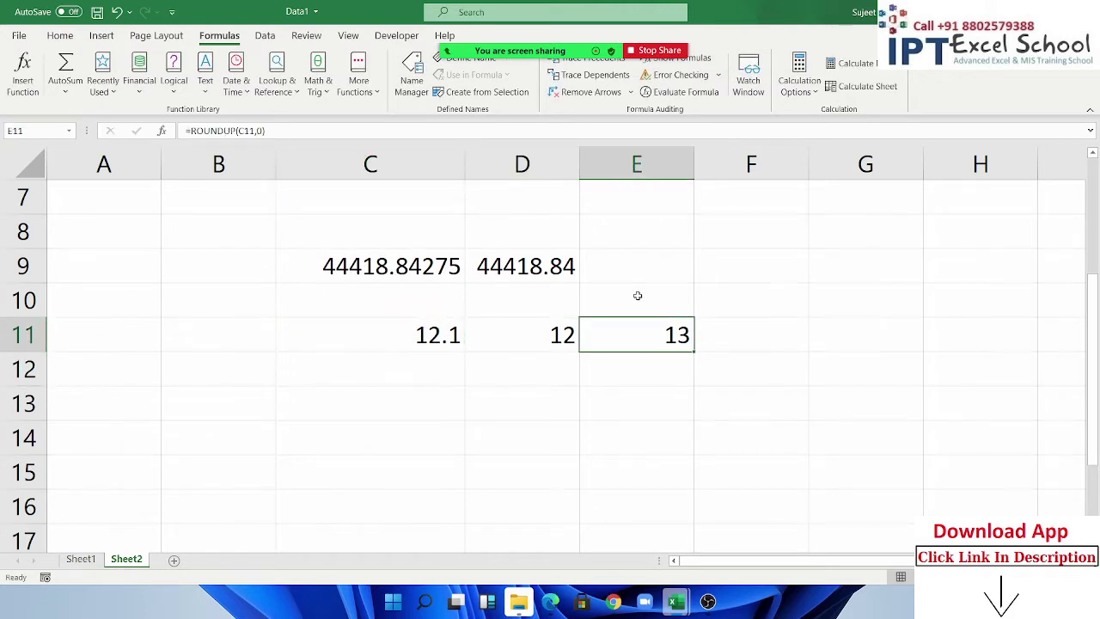
{"action": "key", "text": "Right"}
Step: Enter =ROUNDDOWN(C11,0) in F11
{"action": "type", "text": "=ro"}
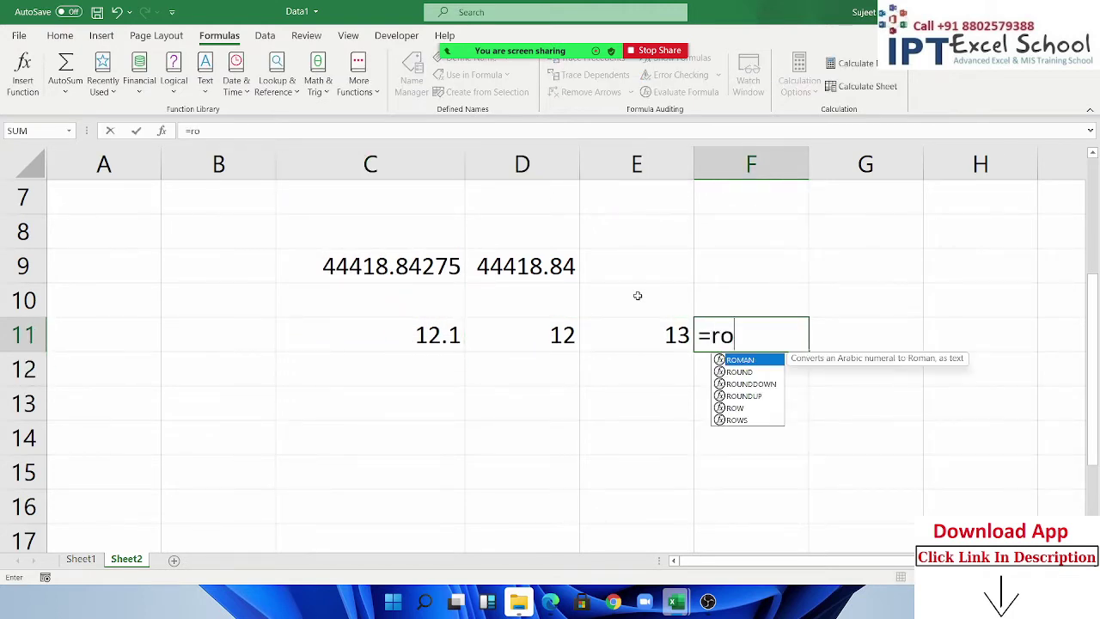
{"action": "type", "text": "ud"}
{"action": "key", "text": "BackSpace"}
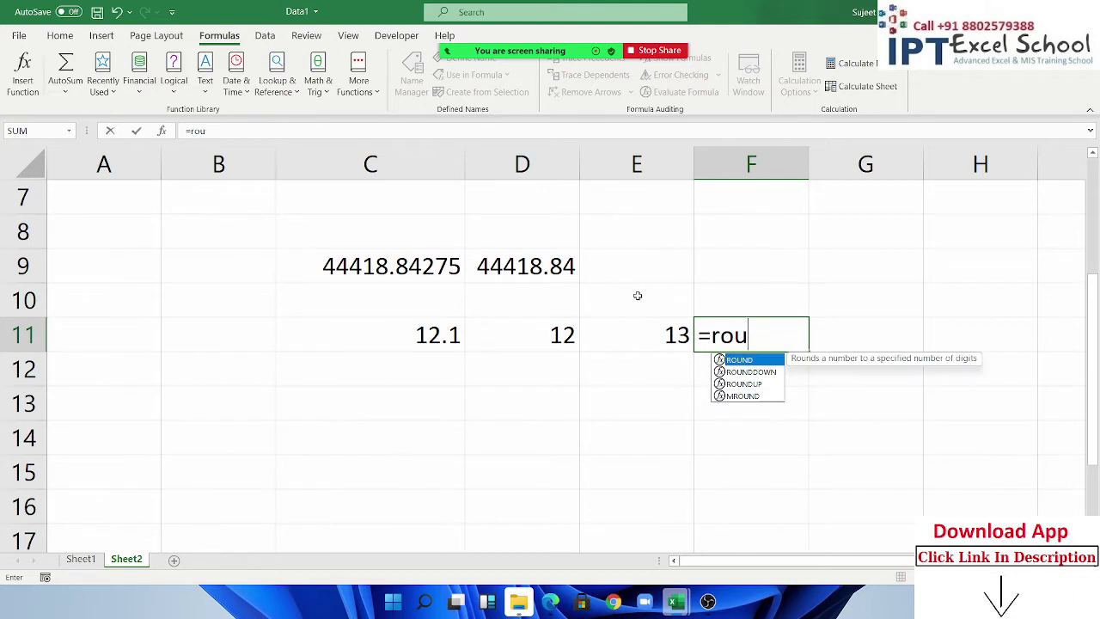
{"action": "key", "text": "Down"}
{"action": "key", "text": "Tab"}
{"action": "key", "text": "Left"}
{"action": "key", "text": "Left"}
{"action": "key", "text": "Left"}
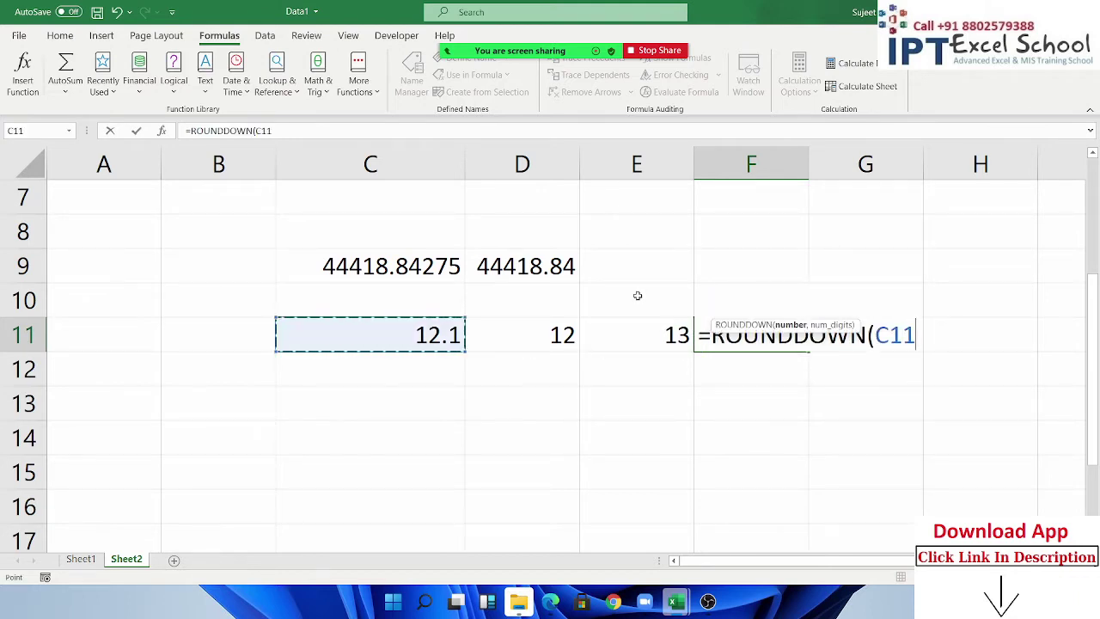
{"action": "type", "text": ","}
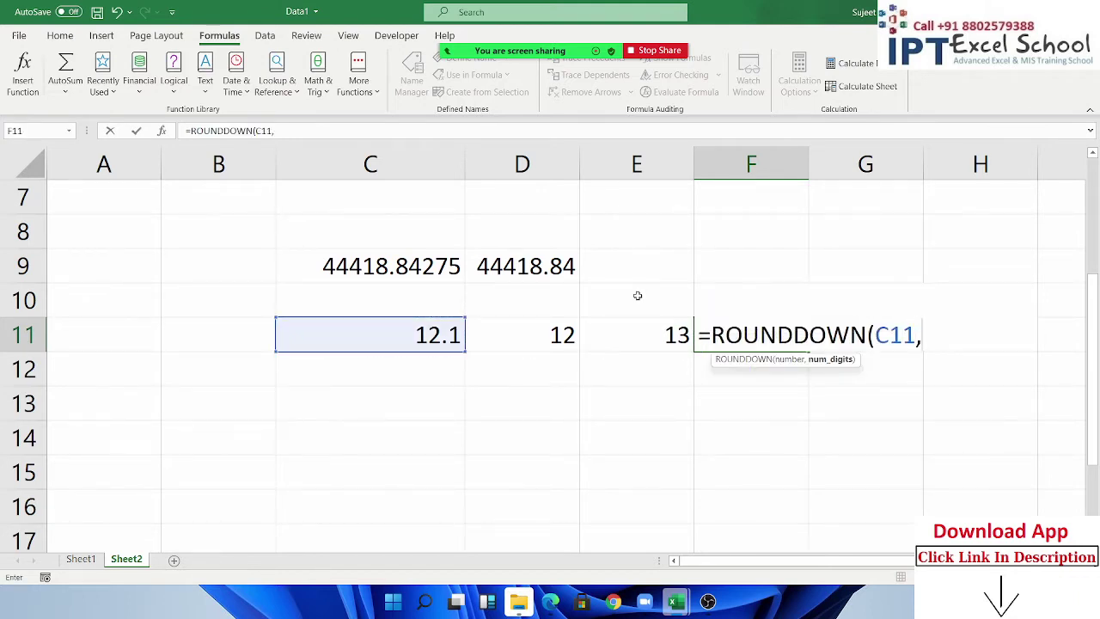
{"action": "type", "text": "0"}
{"action": "key", "text": "Return"}
Step: Change C11 to 12.99 and compare the results 13 and 12 across row 11
{"action": "key", "text": "Up"}
{"action": "key", "text": "Left"}
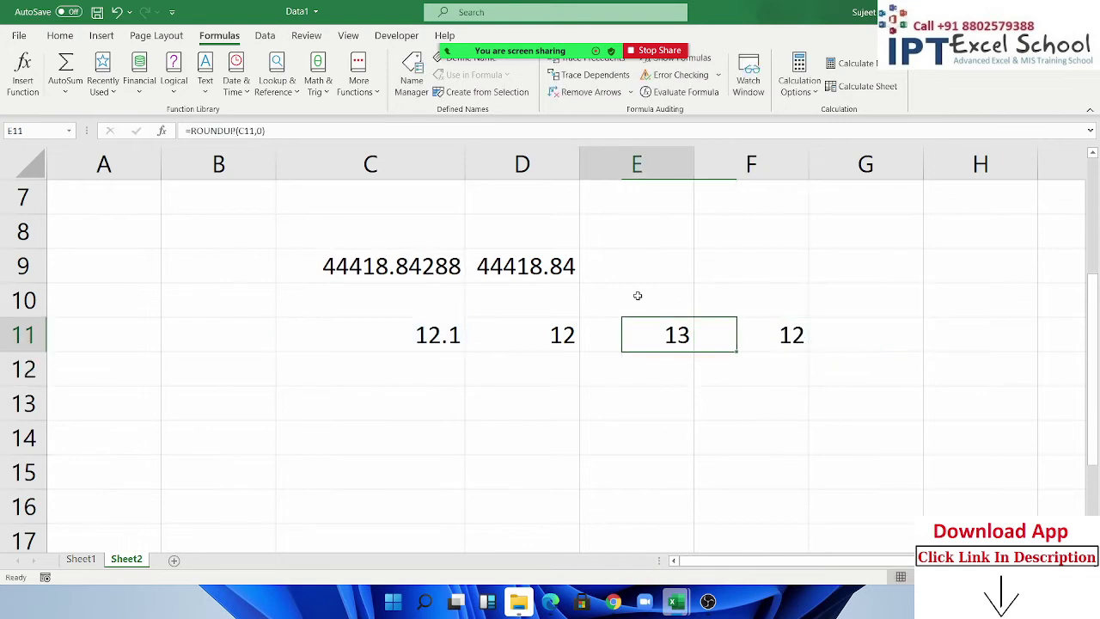
{"action": "key", "text": "Left"}
{"action": "key", "text": "Left"}
{"action": "type", "text": "12.99"}
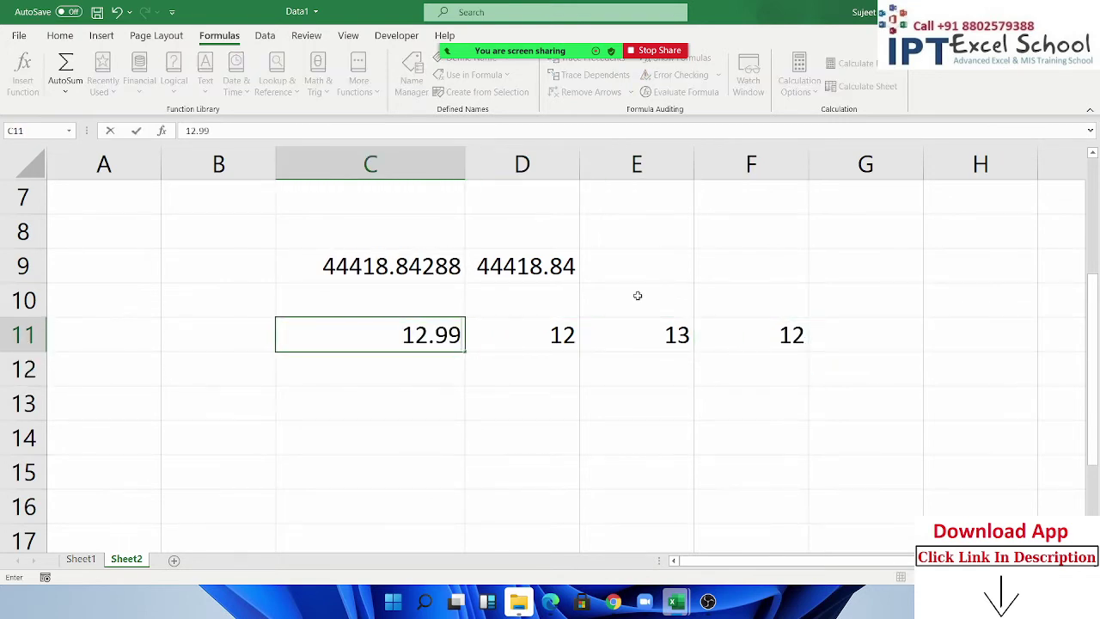
{"action": "key", "text": "Return"}
{"action": "key", "text": "Up"}
{"action": "key", "text": "Right"}
{"action": "key", "text": "Right"}
{"action": "key", "text": "Right"}
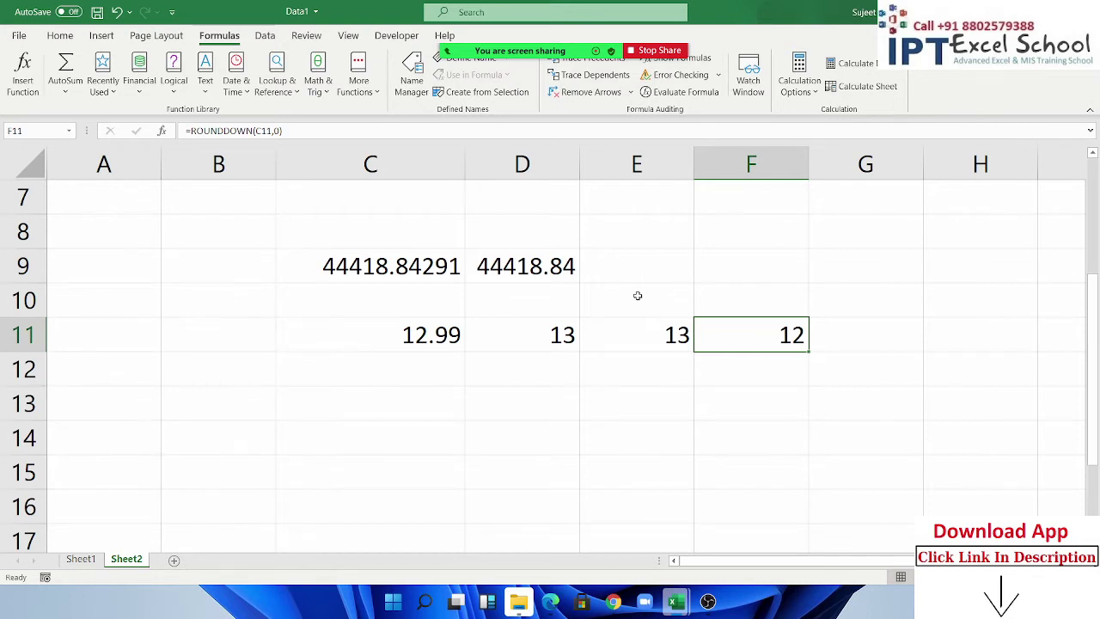
Step: Enter 45900 in C13
{"action": "key", "text": "Down"}
{"action": "key", "text": "Down"}
{"action": "key", "text": "Left"}
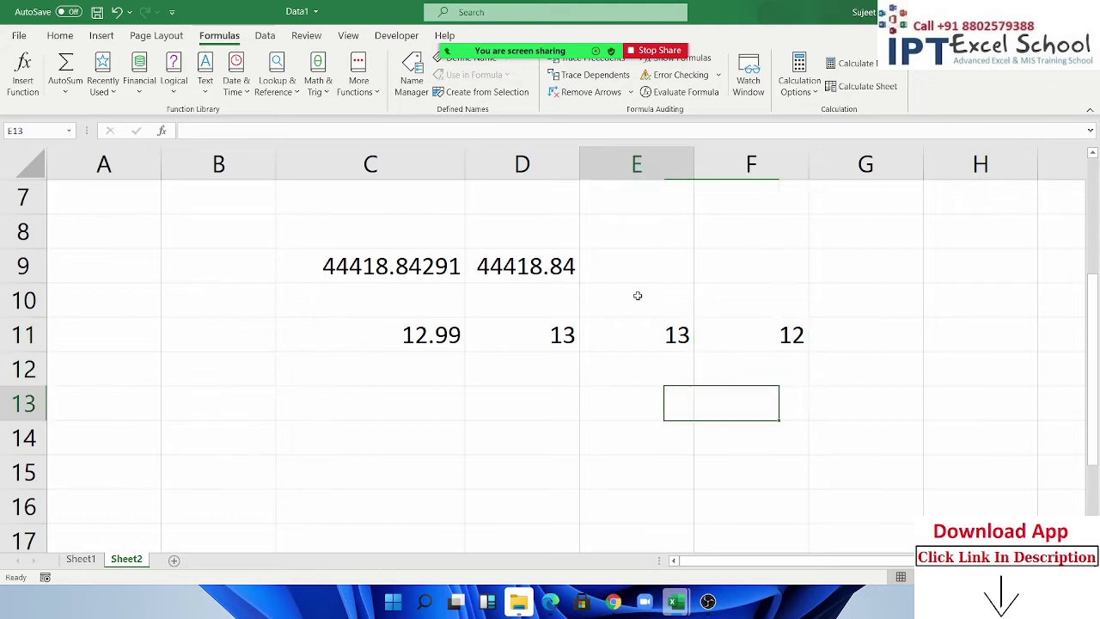
{"action": "key", "text": "Left"}
{"action": "key", "text": "Left"}
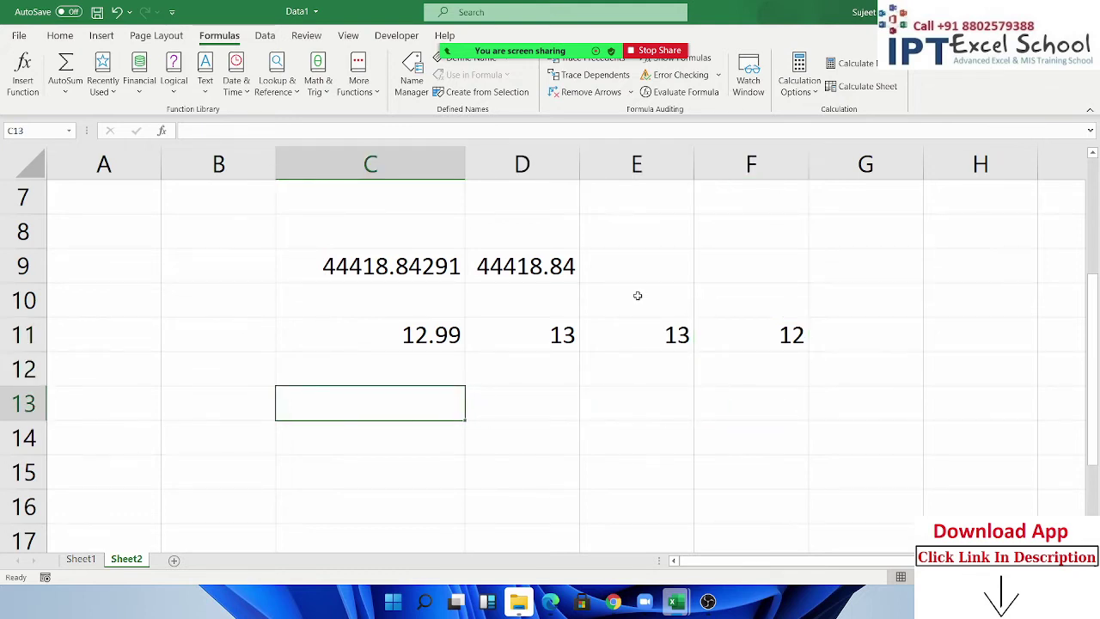
{"action": "type", "text": "45"}
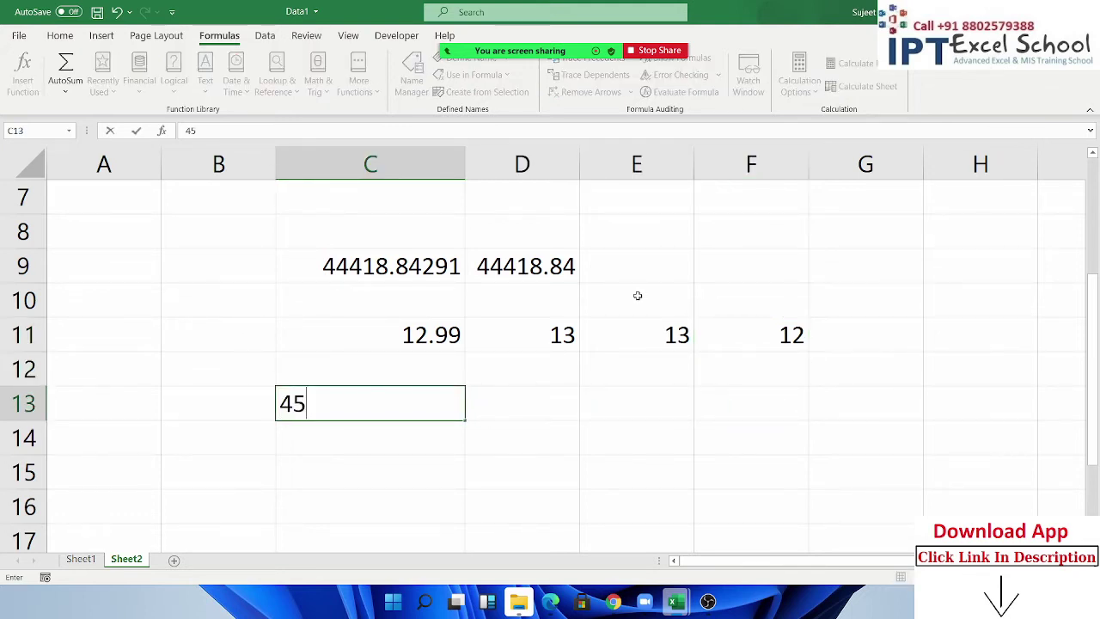
{"action": "type", "text": "900"}
{"action": "key", "text": "ctrl+Return"}
{"action": "key", "text": "Return"}
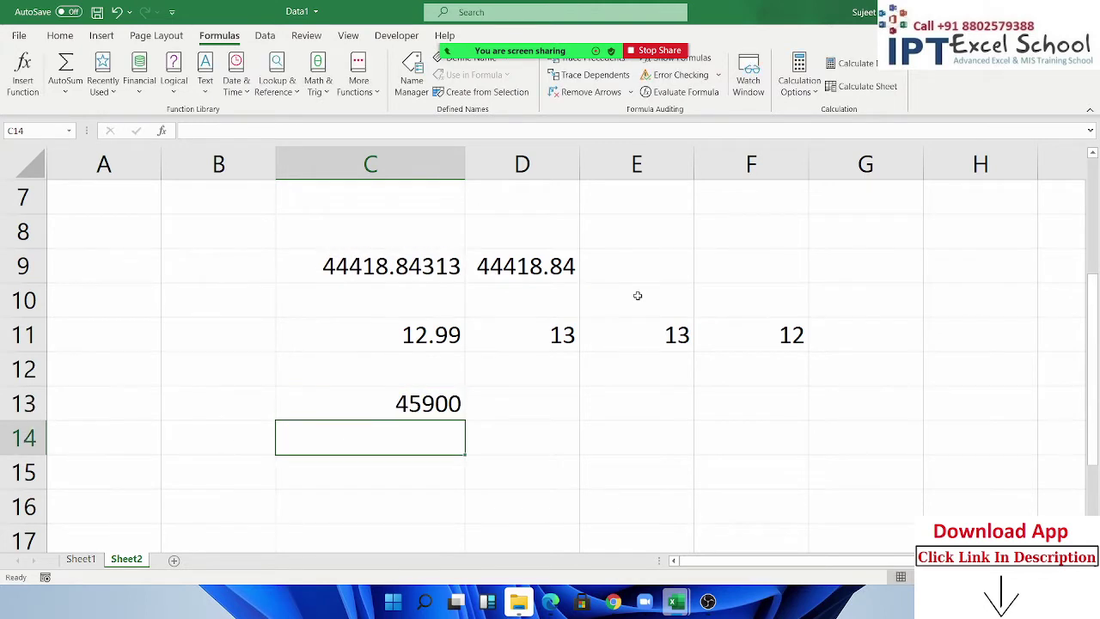
Step: Enter 1000 in D12 as the rounding multiple
{"action": "key", "text": "Up"}
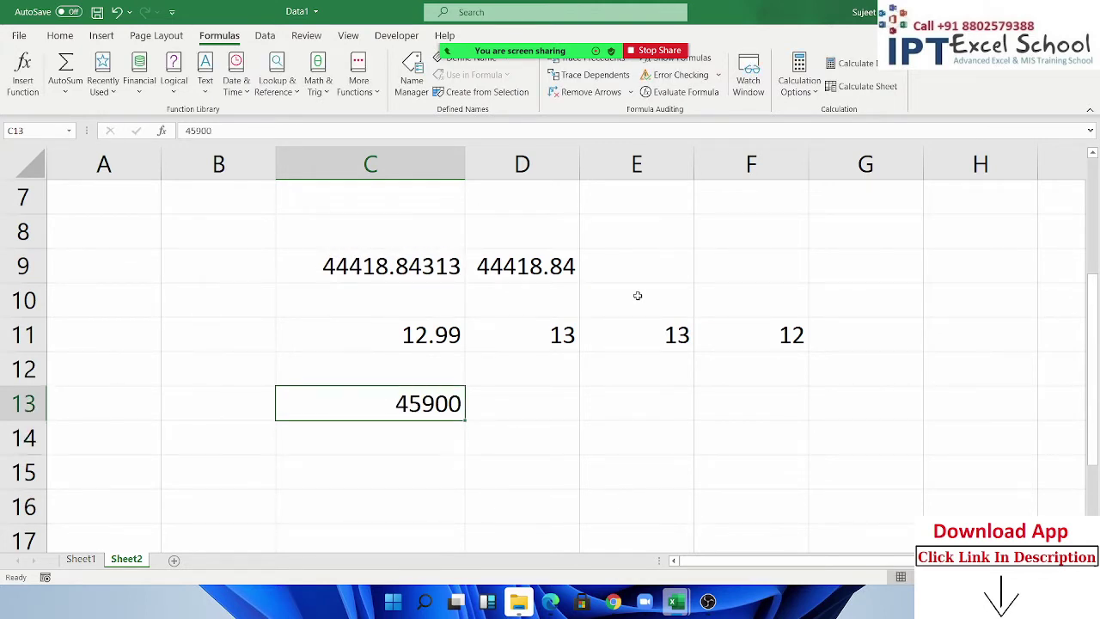
{"action": "key", "text": "Right"}
{"action": "key", "text": "Up"}
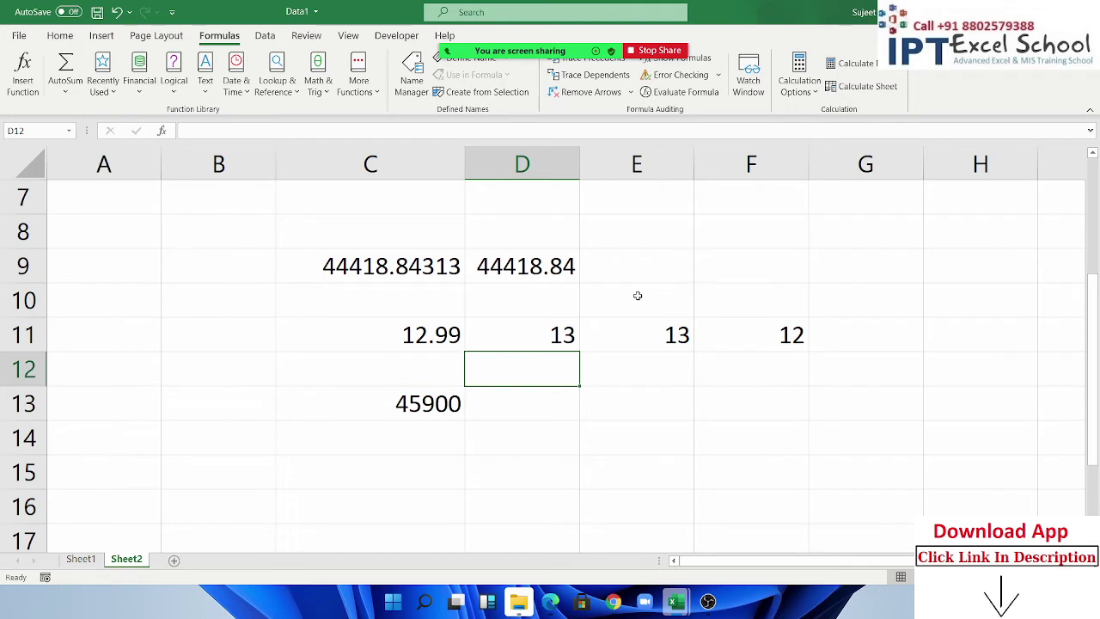
{"action": "type", "text": "1000"}
{"action": "key", "text": "Return"}
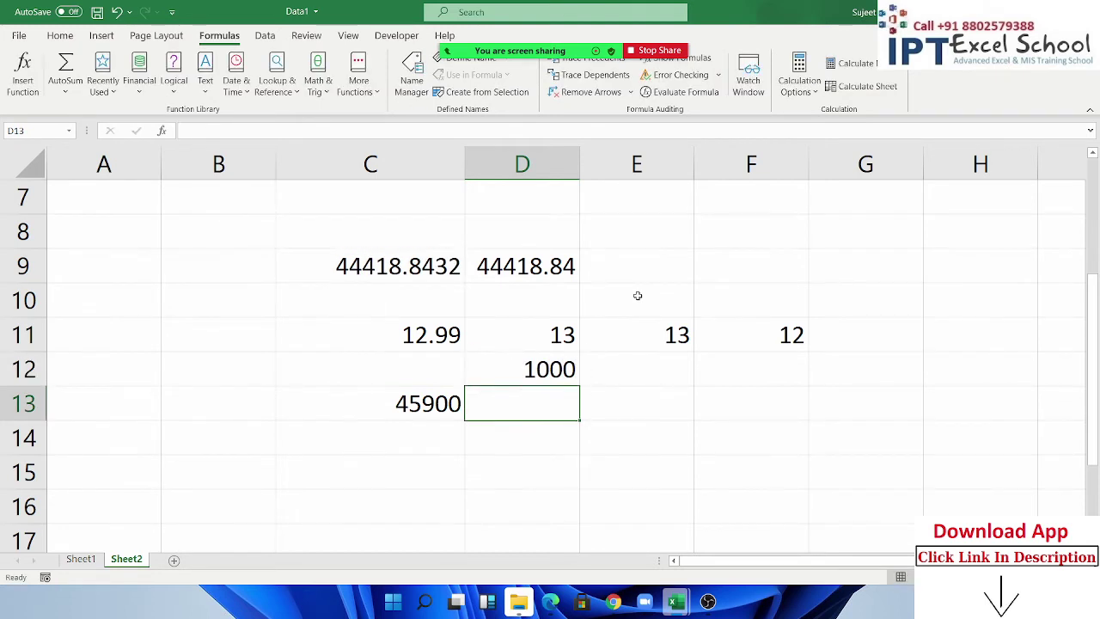
Step: Discard the stray 46 typed in C14 and return to D13
{"action": "key", "text": "Left"}
{"action": "key", "text": "Down"}
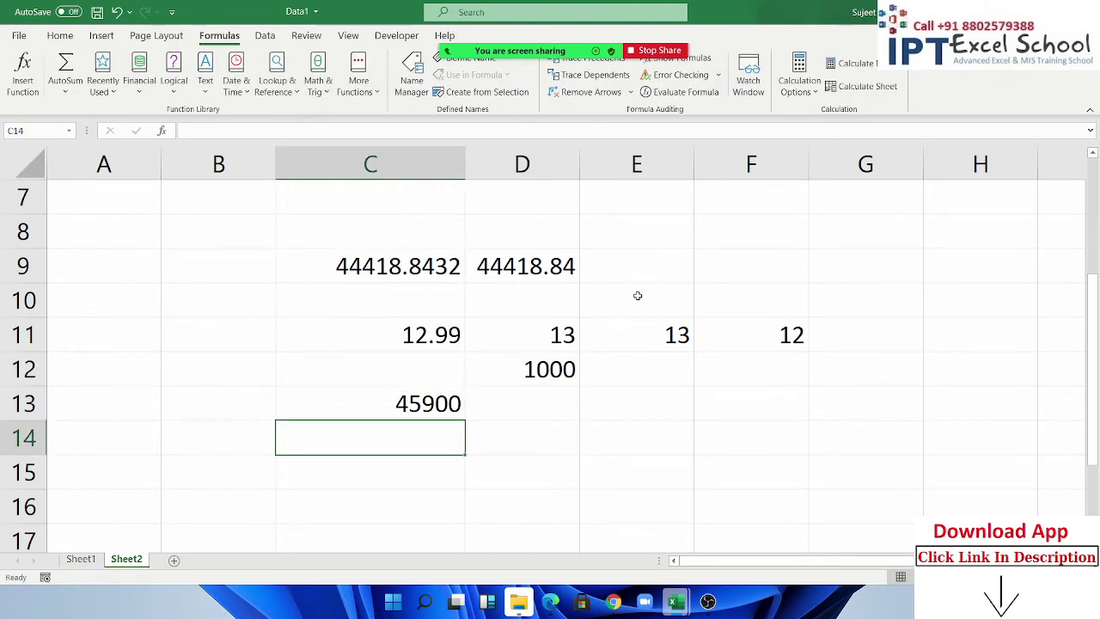
{"action": "type", "text": "46"}
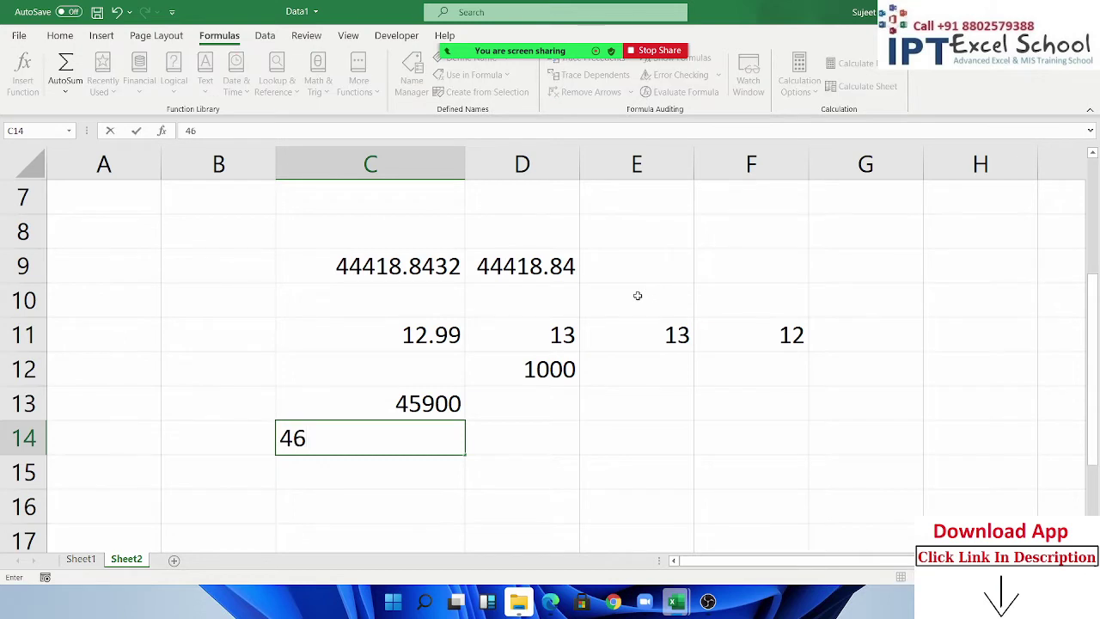
{"action": "key", "text": "Escape"}
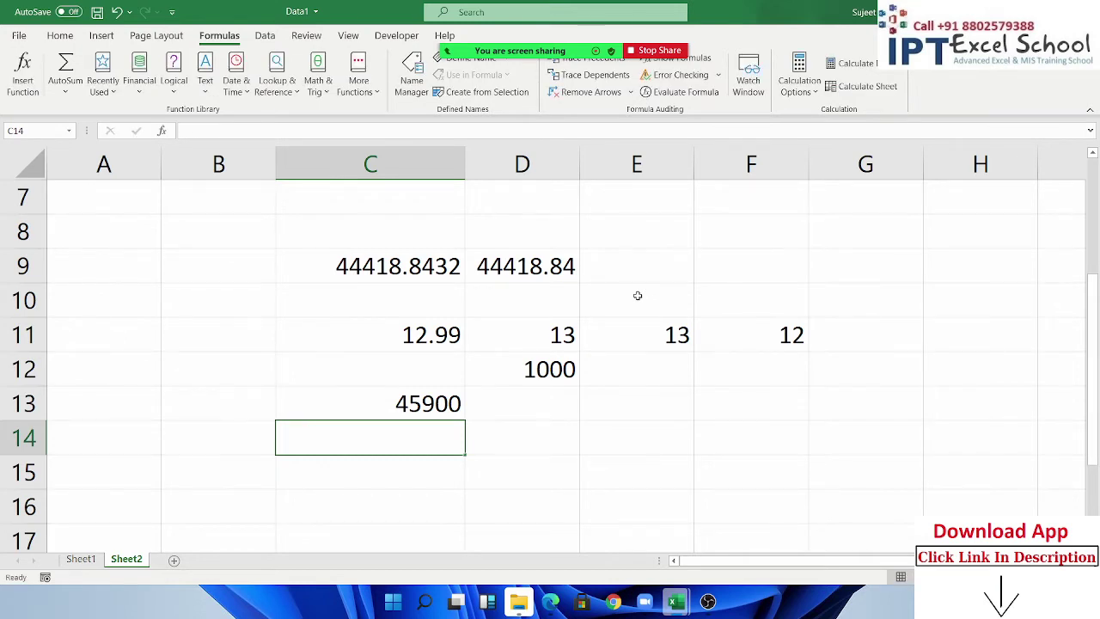
{"action": "key", "text": "Up"}
{"action": "key", "text": "Right"}
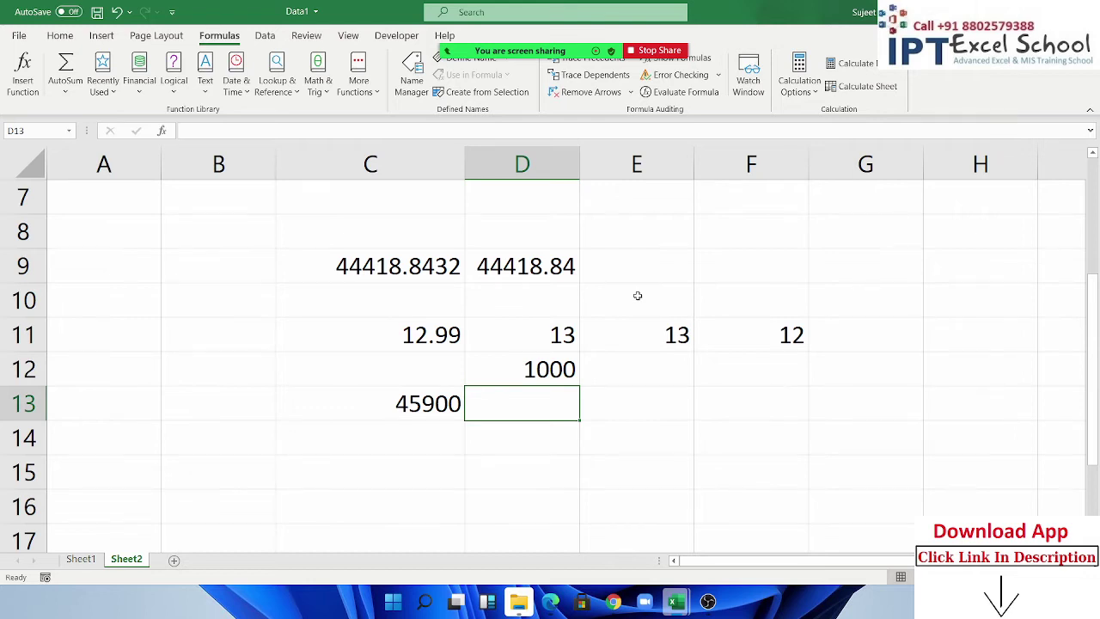
Step: Enter =CEILING(C13,1000) in D13
{"action": "type", "text": "="}
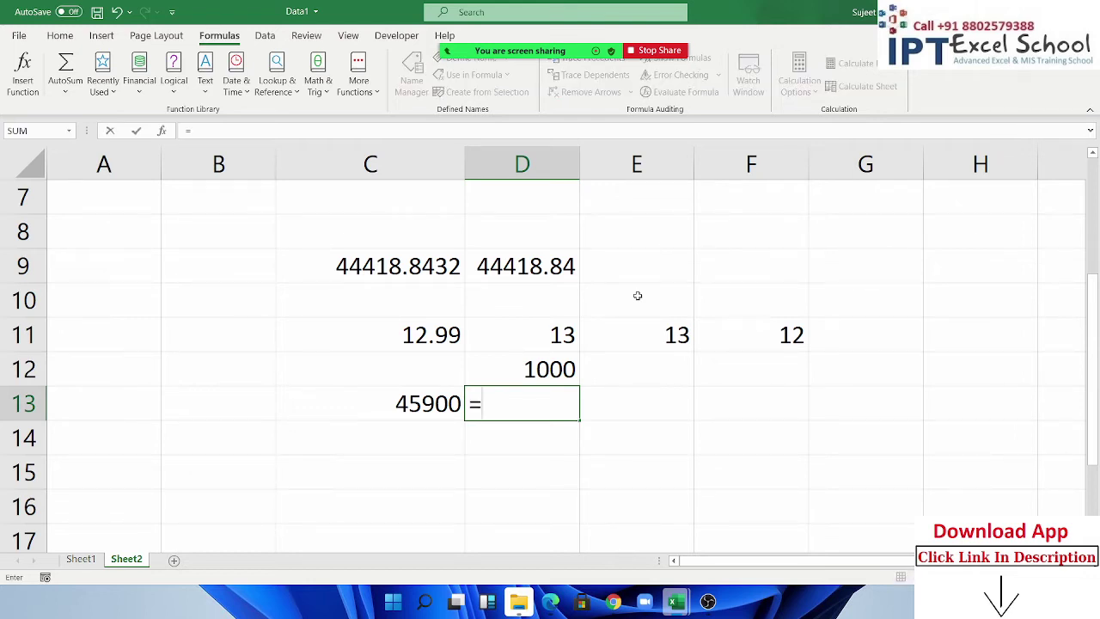
{"action": "type", "text": "ce"}
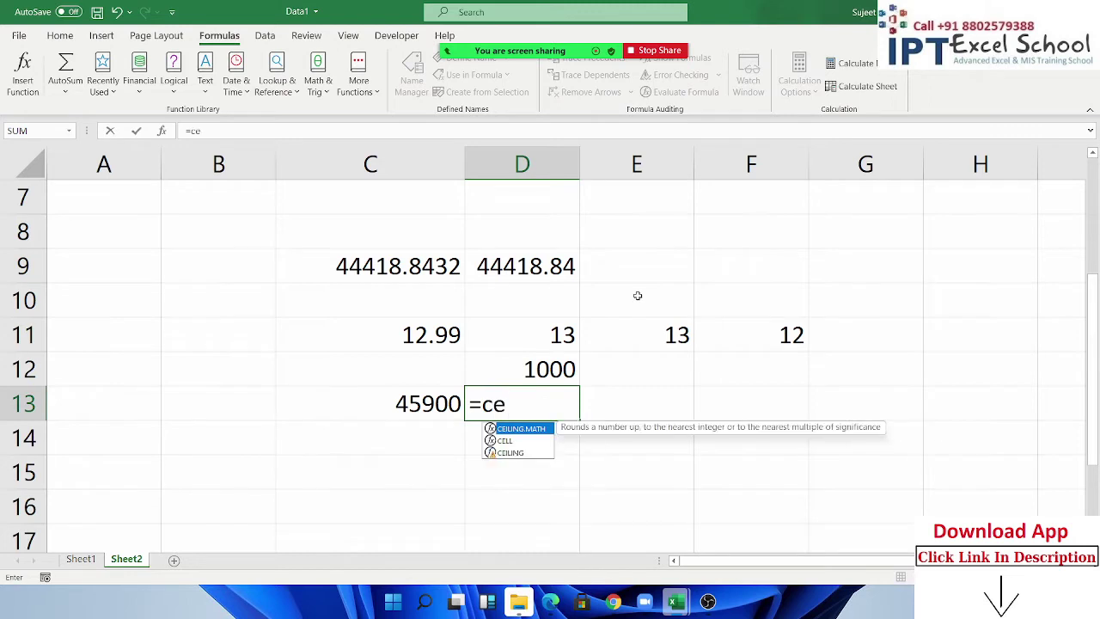
{"action": "key", "text": "Down"}
{"action": "key", "text": "Down"}
{"action": "key", "text": "Tab"}
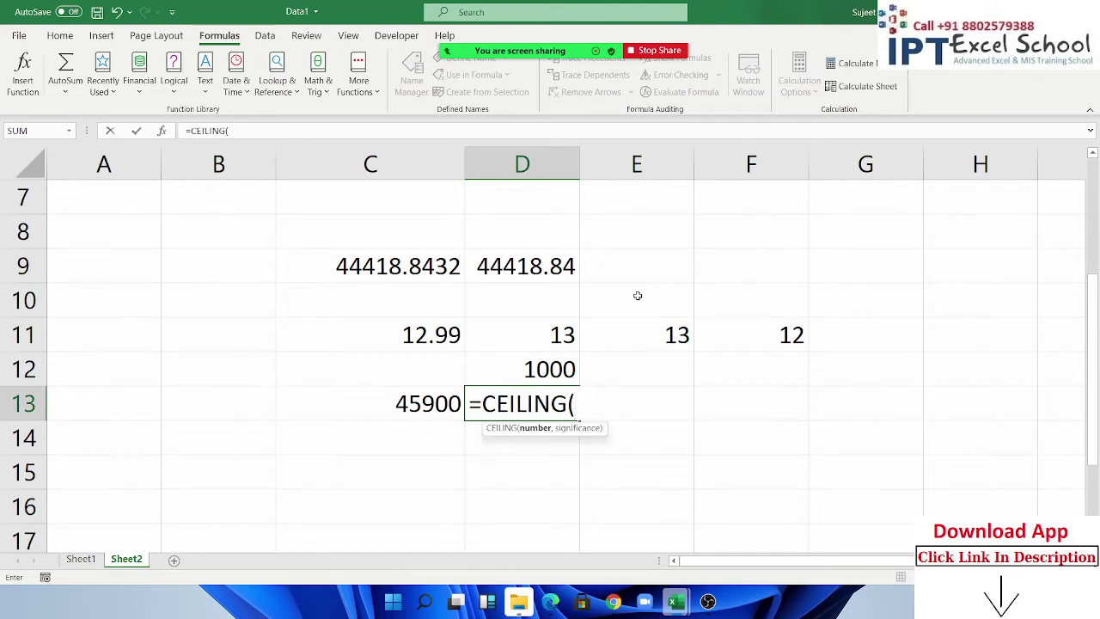
{"action": "key", "text": "Left"}
{"action": "type", "text": ","}
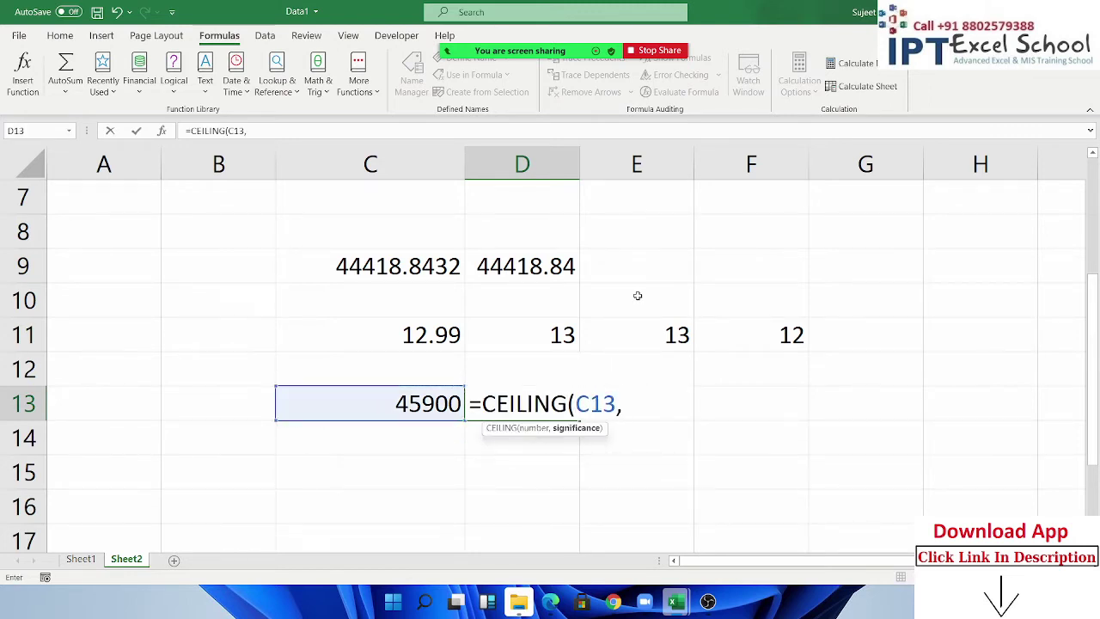
{"action": "type", "text": "1000"}
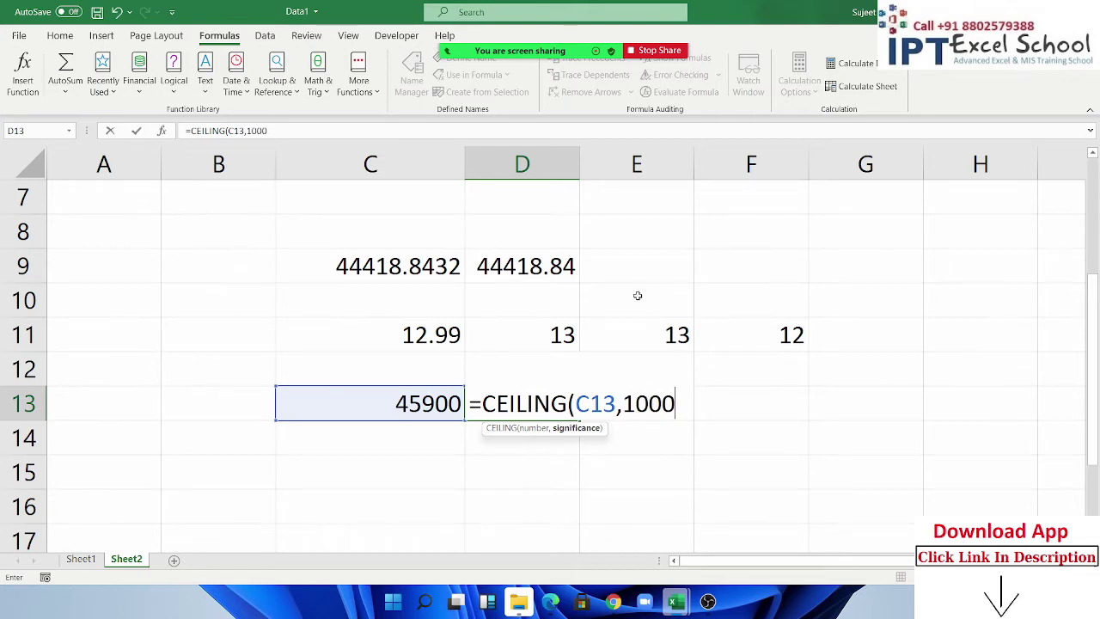
{"action": "key", "text": "Return"}
Step: Try the sample values 1250, 1965 and 2155 in C13
{"action": "key", "text": "Up"}
{"action": "key", "text": "Left"}
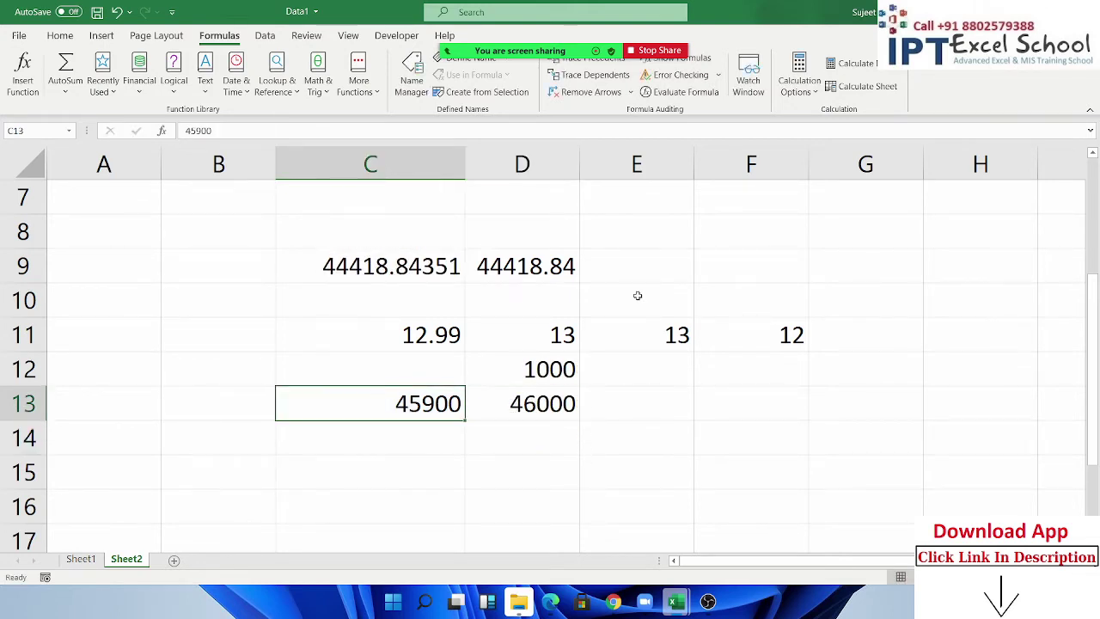
{"action": "type", "text": "125"}
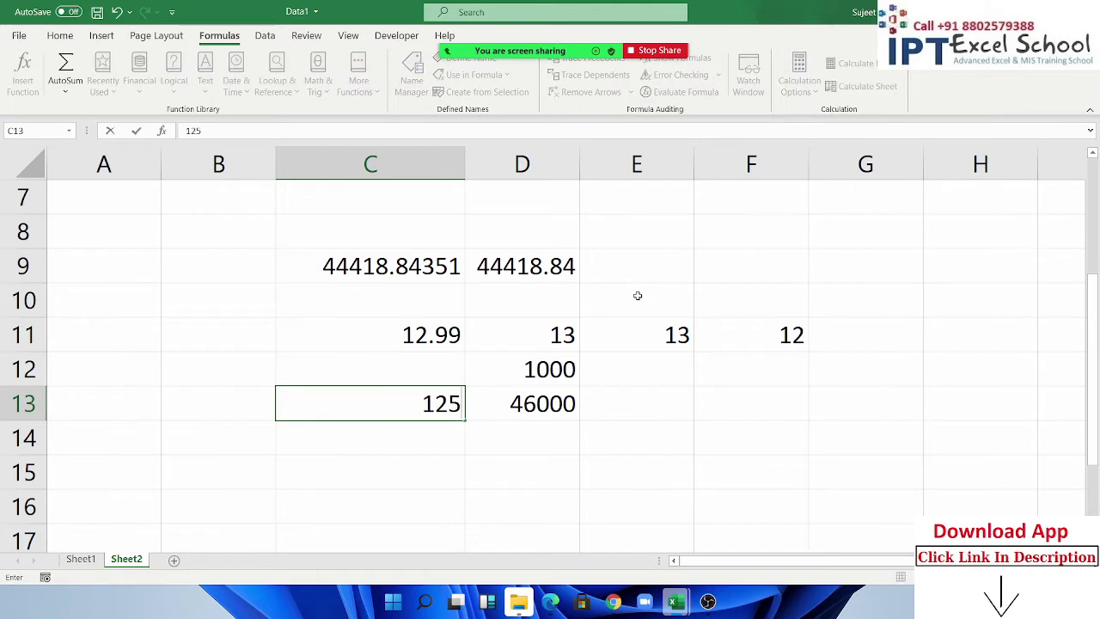
{"action": "type", "text": "0"}
{"action": "key", "text": "Return"}
{"action": "key", "text": "Up"}
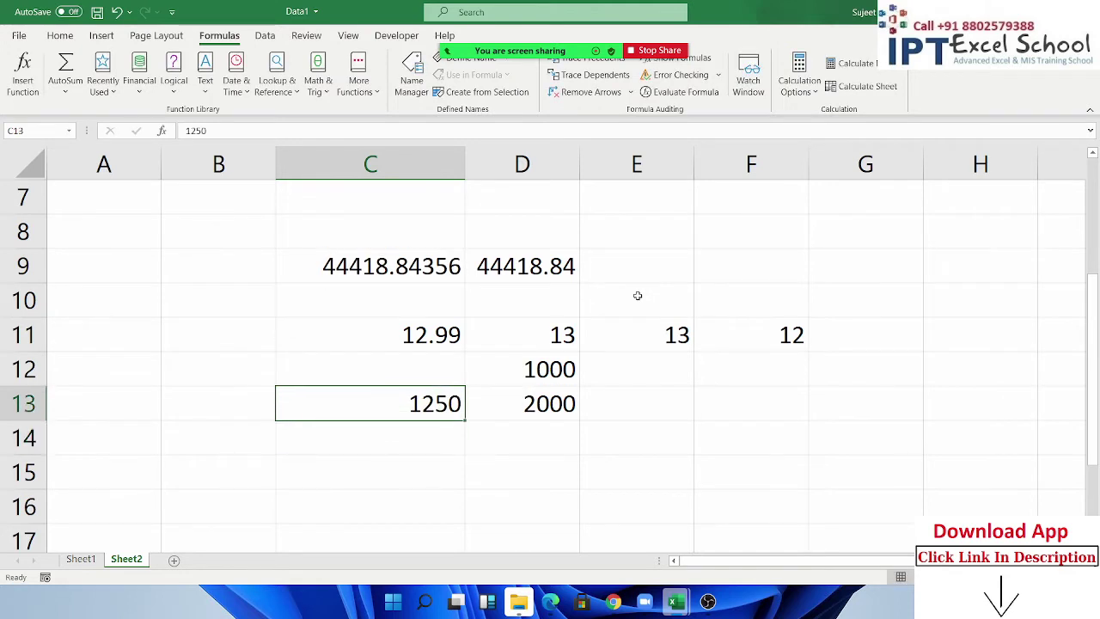
{"action": "type", "text": "196"}
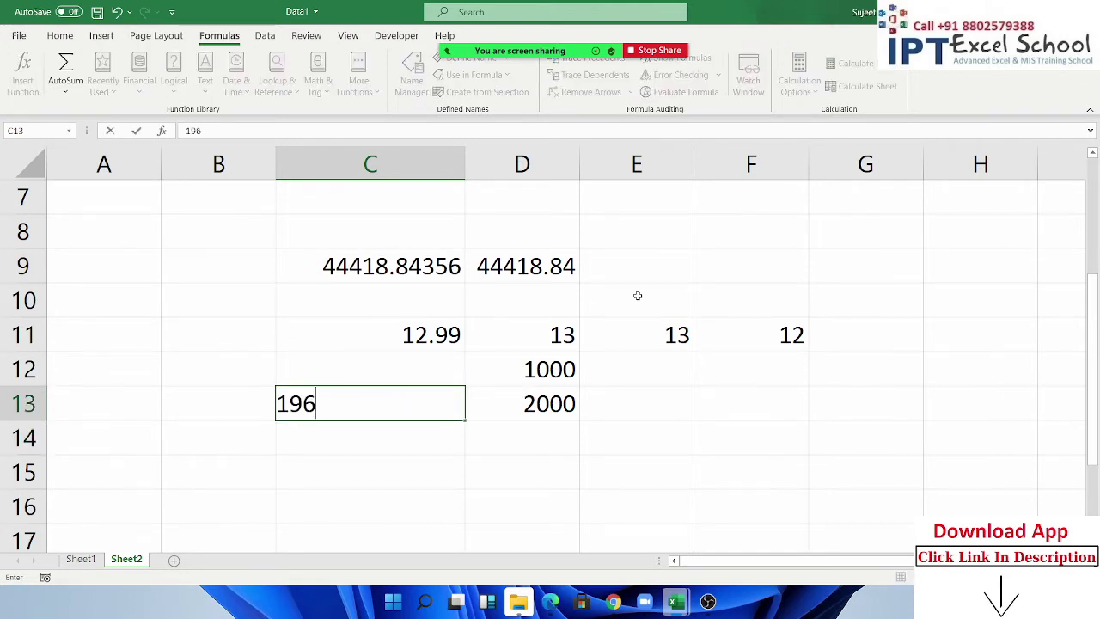
{"action": "type", "text": "5"}
{"action": "key", "text": "Return"}
{"action": "key", "text": "Up"}
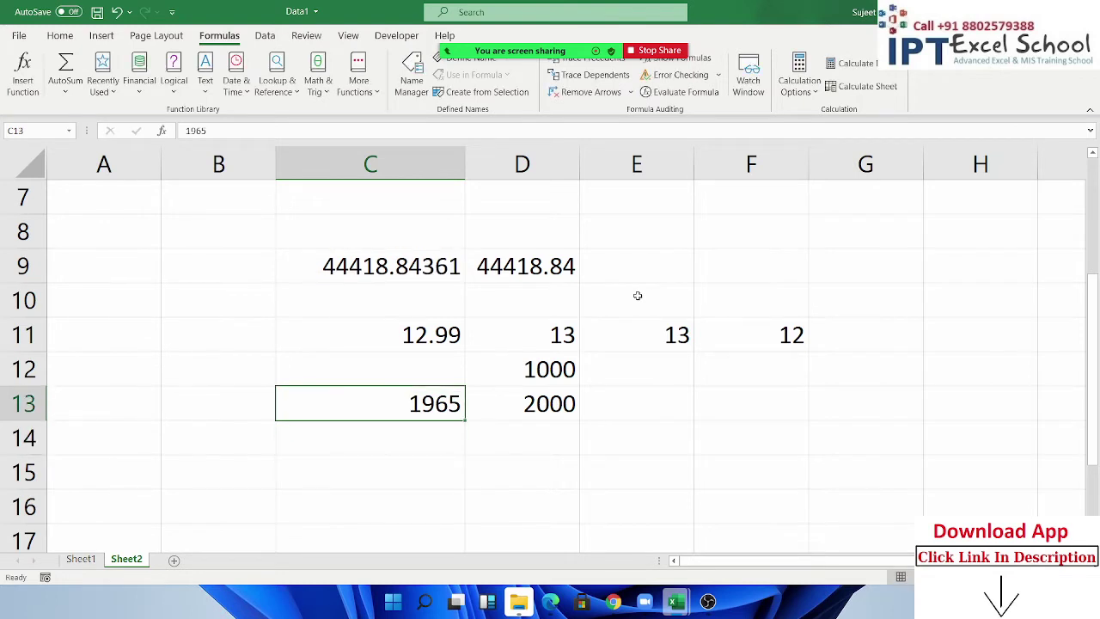
{"action": "type", "text": "21"}
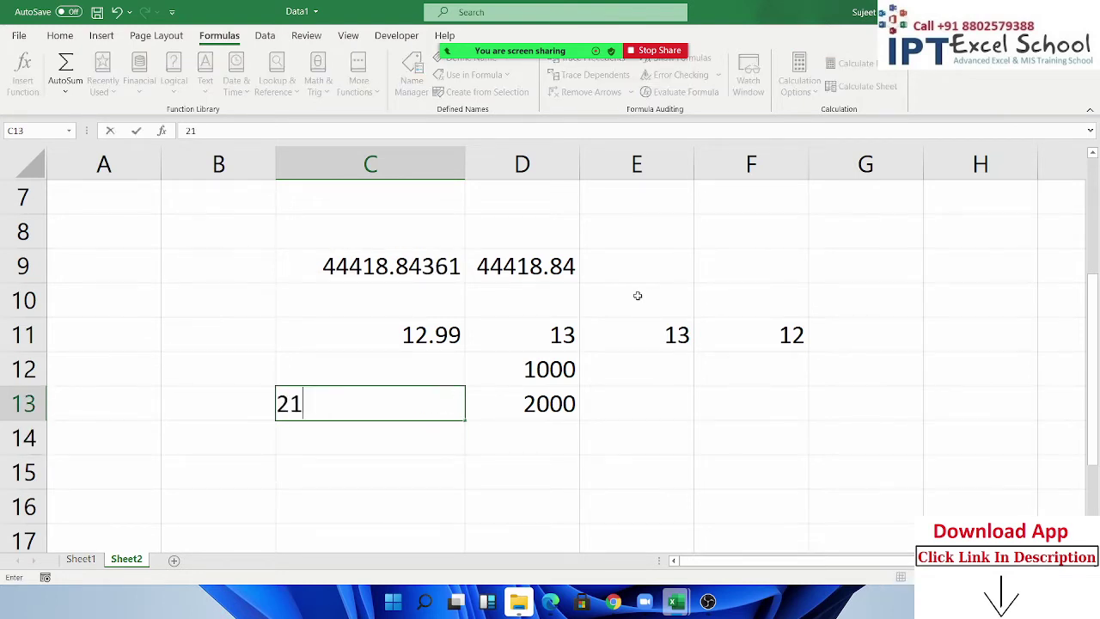
{"action": "type", "text": "55"}
{"action": "key", "text": "Return"}
Step: Set C13 to 45690 and check that D13 rounds it up to 46000
{"action": "key", "text": "Up"}
{"action": "key", "text": "Right"}
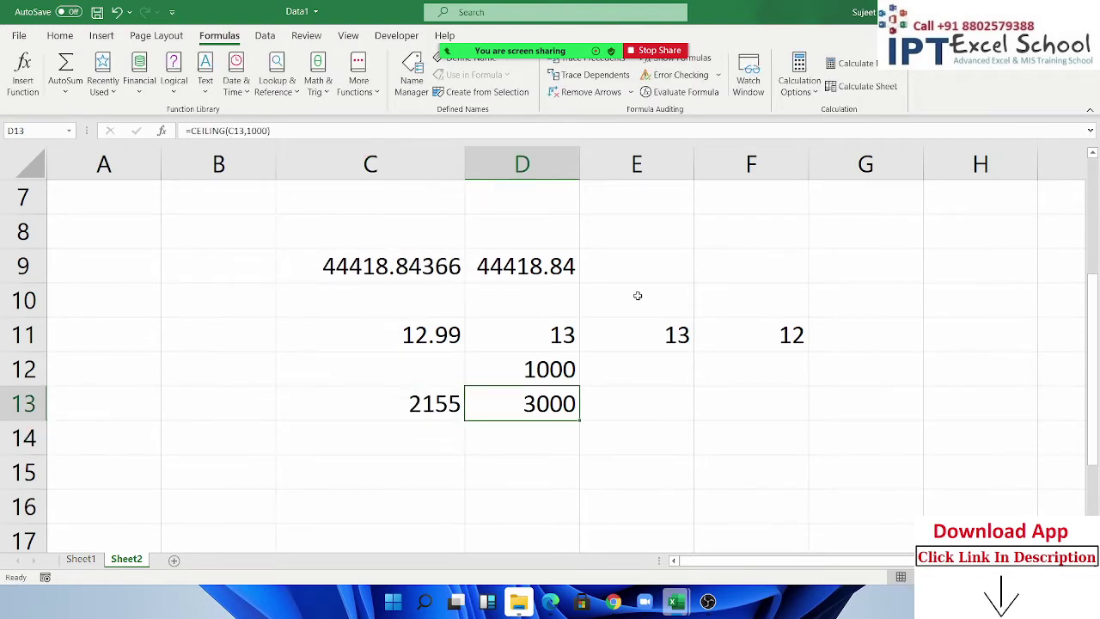
{"action": "key", "text": "Left"}
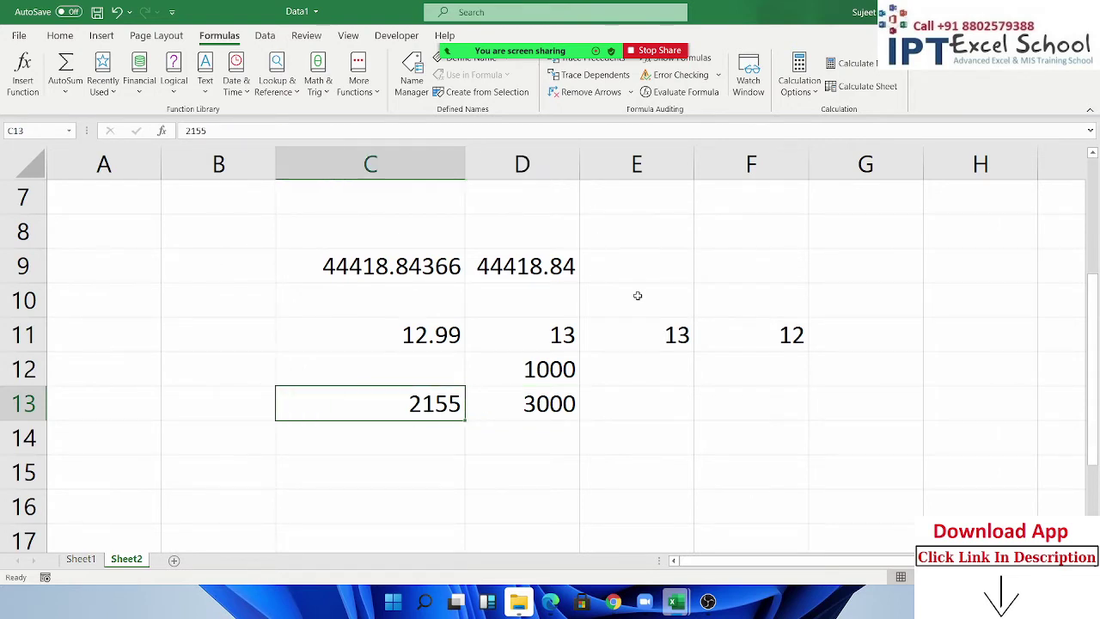
{"action": "type", "text": "456"}
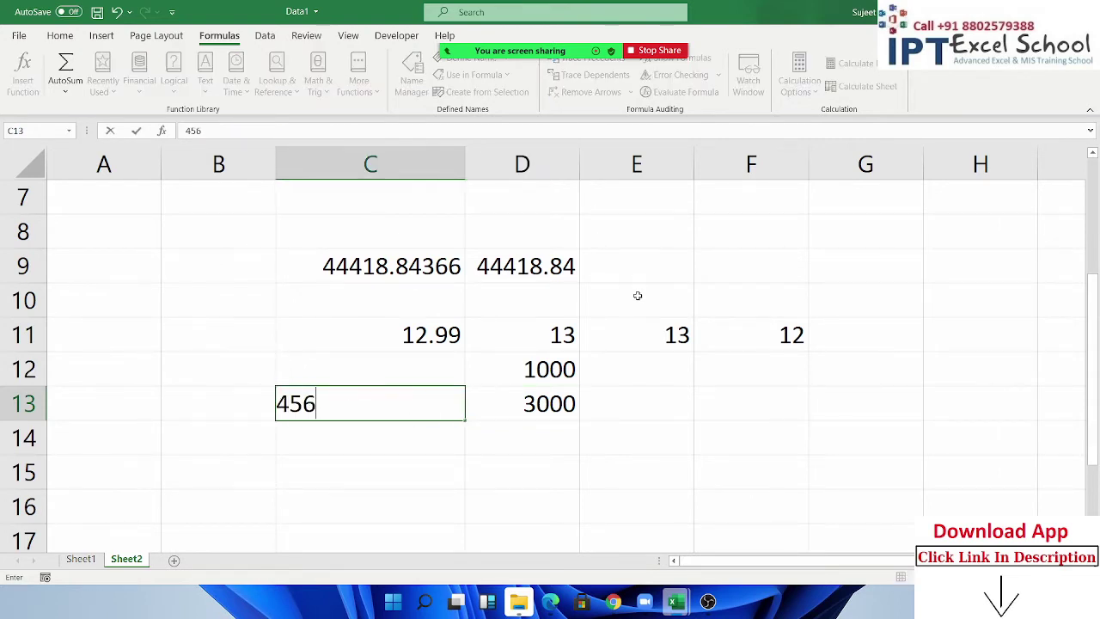
{"action": "type", "text": "90"}
{"action": "key", "text": "Return"}
{"action": "key", "text": "Up"}
{"action": "key", "text": "Right"}
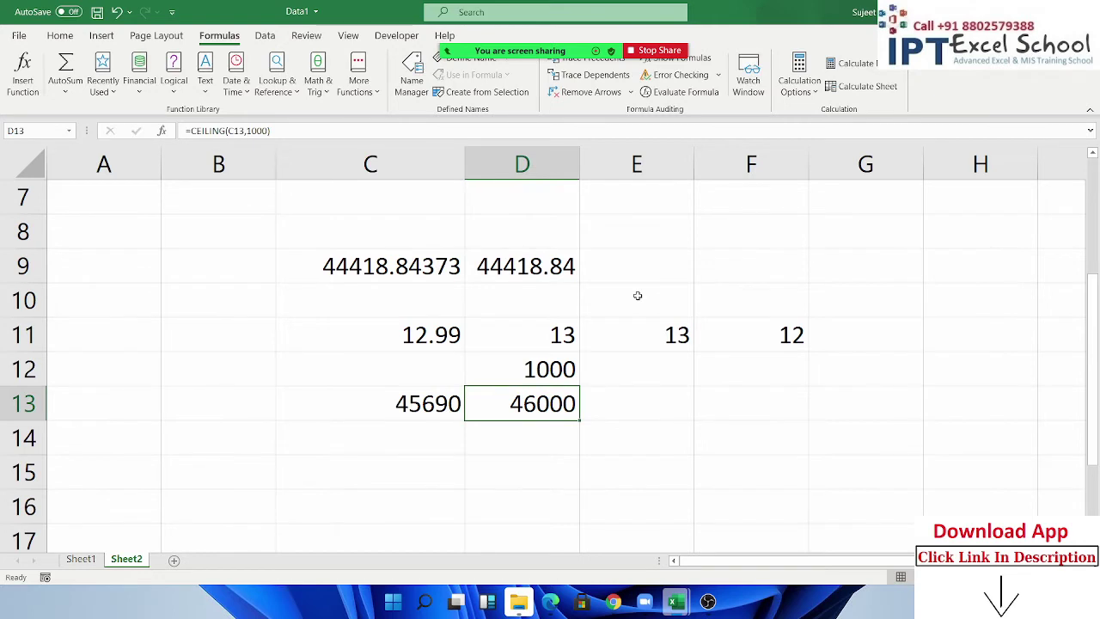
{"action": "key", "text": "Left"}
{"action": "key", "text": "Right"}
{"action": "key", "text": "Right"}
Step: Enter =FLOOR(C13,1000) in E13
{"action": "type", "text": "="}
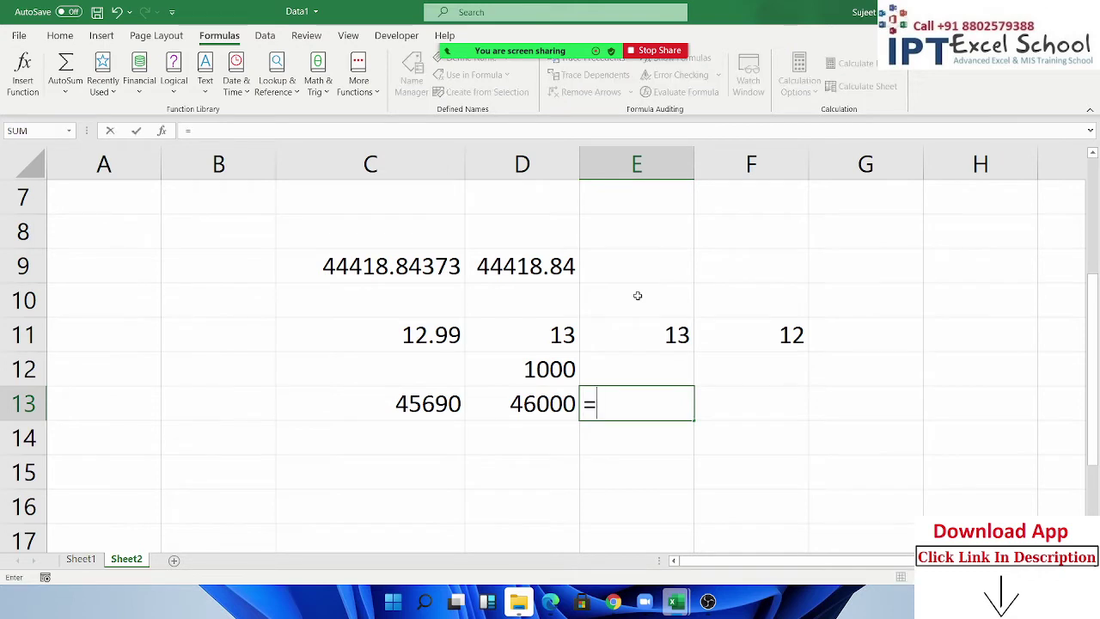
{"action": "type", "text": "flo"}
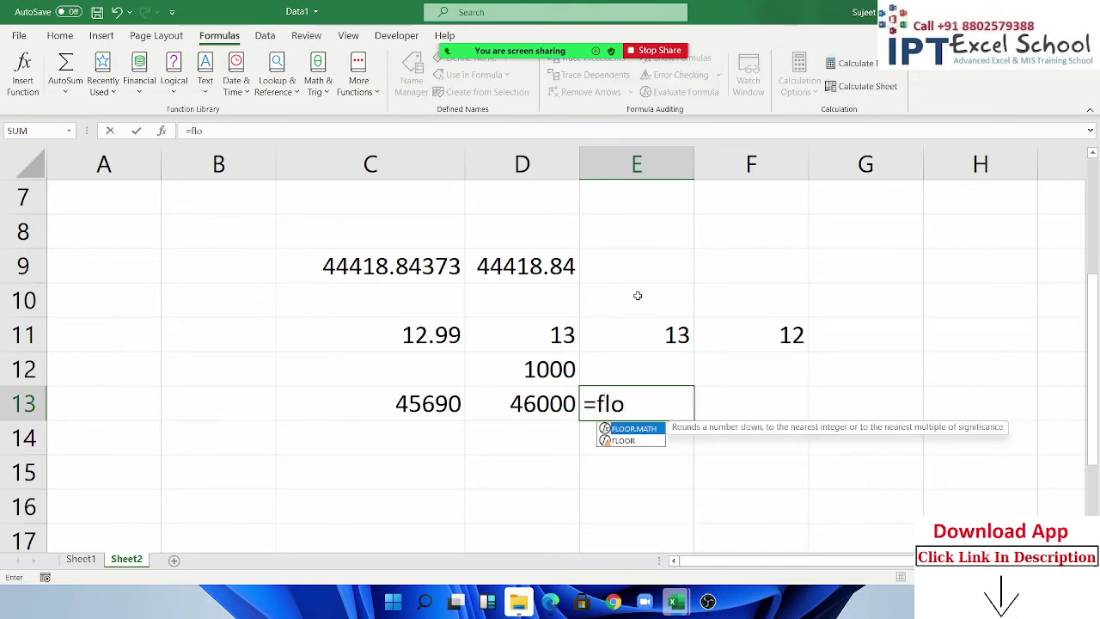
{"action": "key", "text": "Down"}
{"action": "key", "text": "Tab"}
{"action": "key", "text": "Left"}
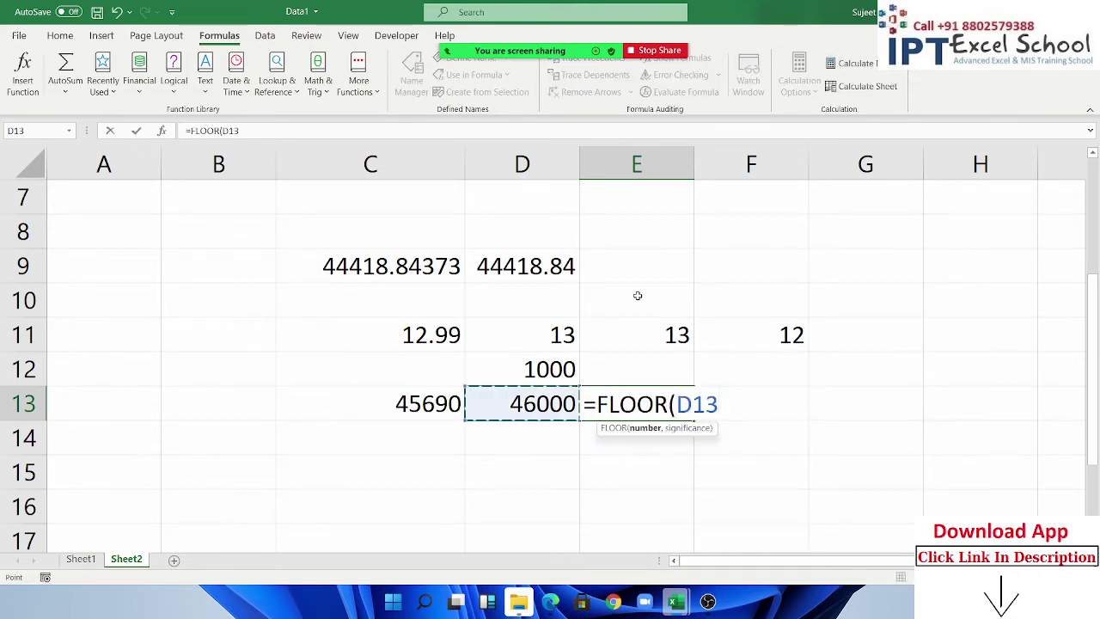
{"action": "key", "text": "Left"}
{"action": "type", "text": ",1"}
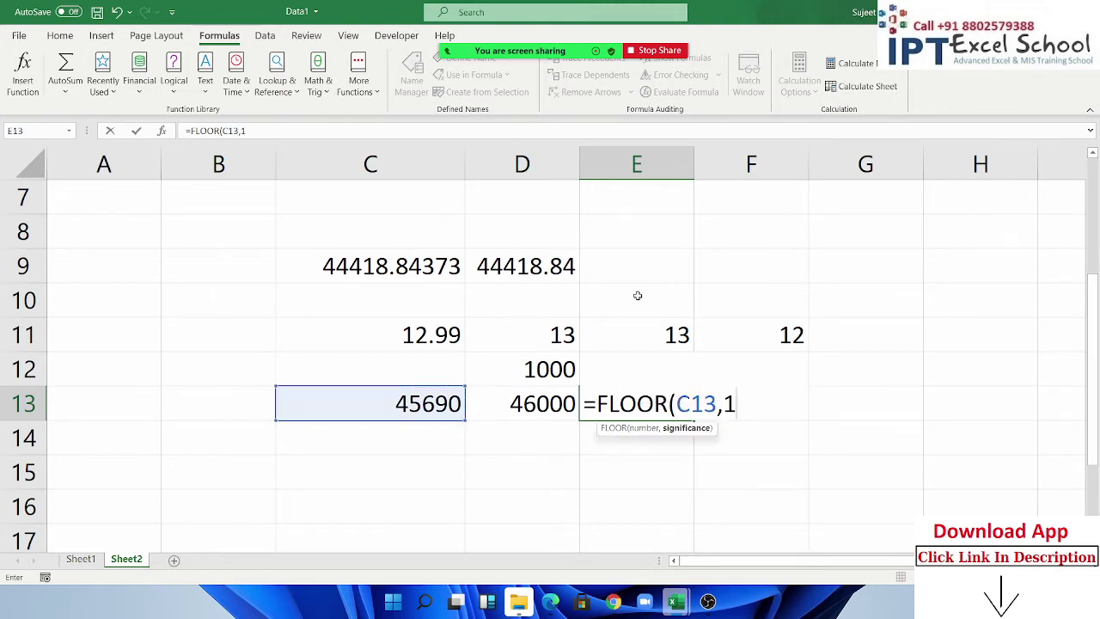
{"action": "type", "text": "000"}
{"action": "key", "text": "Return"}
Step: Compare the FLOOR result 45000 in E13 with the CEILING result 46000 in D13
{"action": "key", "text": "Up"}
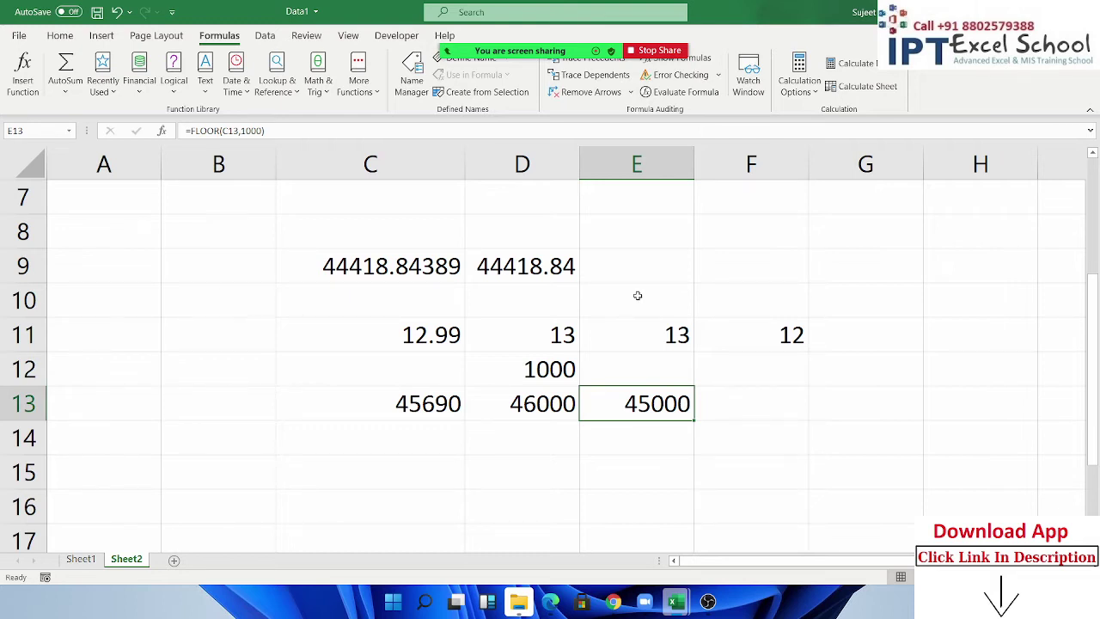
{"action": "key", "text": "Left"}
{"action": "key", "text": "Right"}
{"action": "key", "text": "Left"}
{"action": "key", "text": "Left"}
{"action": "key", "text": "Down"}
{"action": "key", "text": "Down"}
{"action": "key", "text": "Down"}
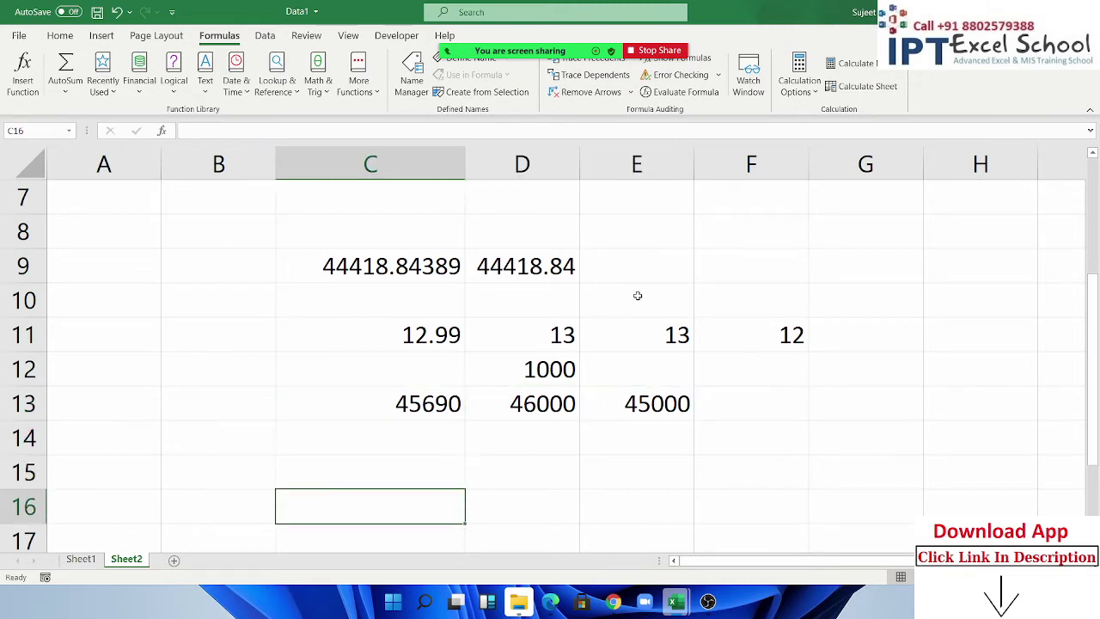
Step: Review the row 13 results and browse the Math & Trig function list without inserting anything
{"action": "left_click", "coordinate": [521, 430]}
{"action": "left_click", "coordinate": [547, 390]}
{"action": "left_click", "coordinate": [616, 394]}
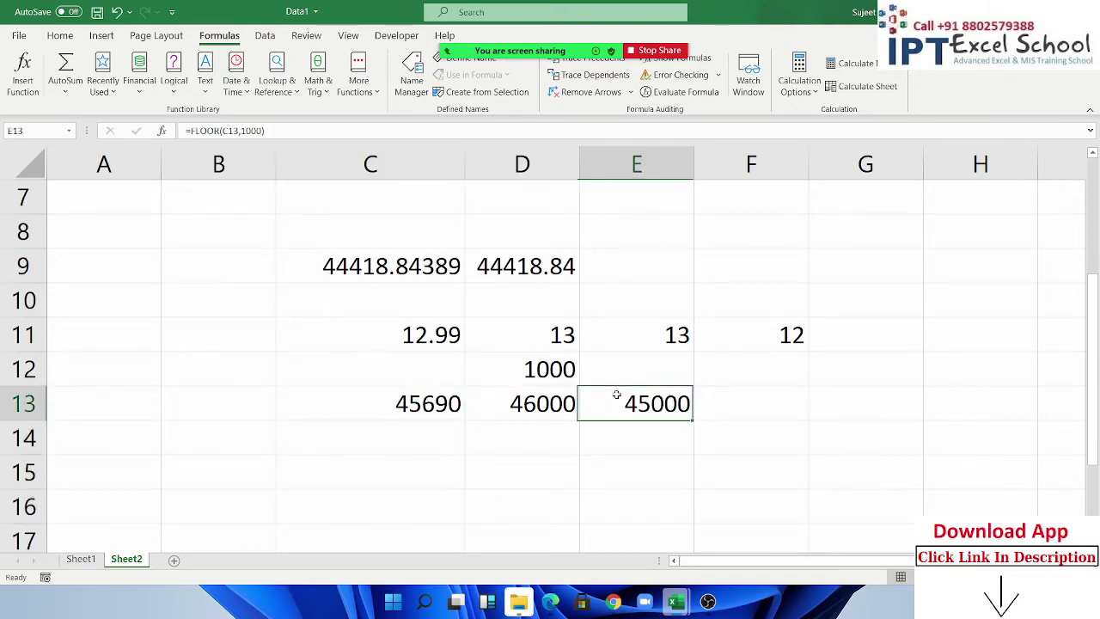
{"action": "left_click", "coordinate": [491, 397]}
{"action": "left_click", "coordinate": [419, 397]}
{"action": "left_click", "coordinate": [379, 440]}
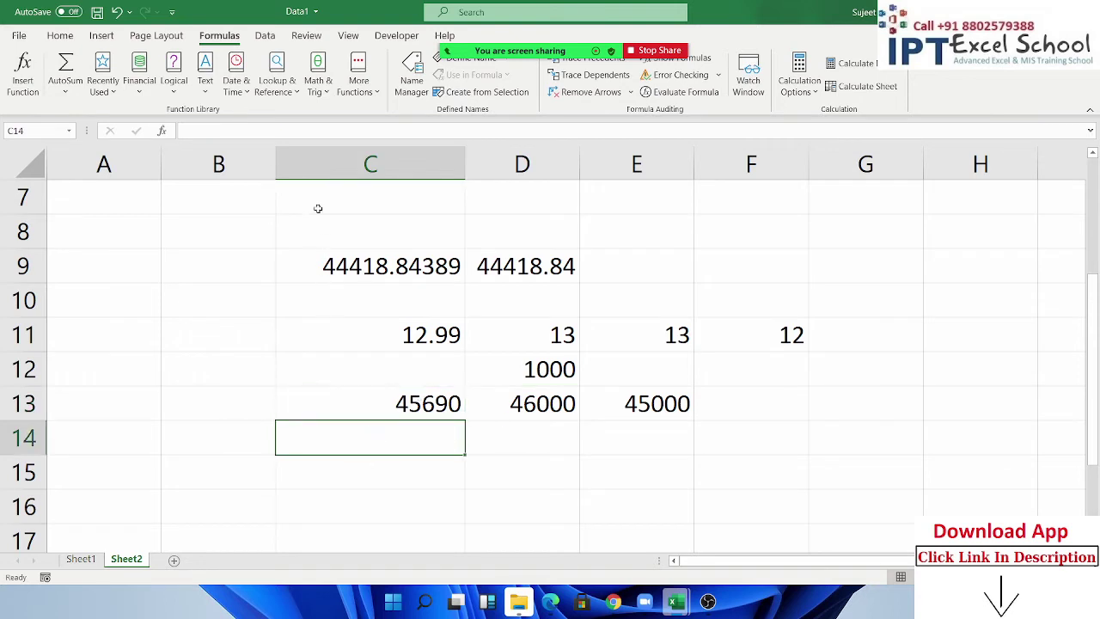
{"action": "left_click", "coordinate": [318, 81]}
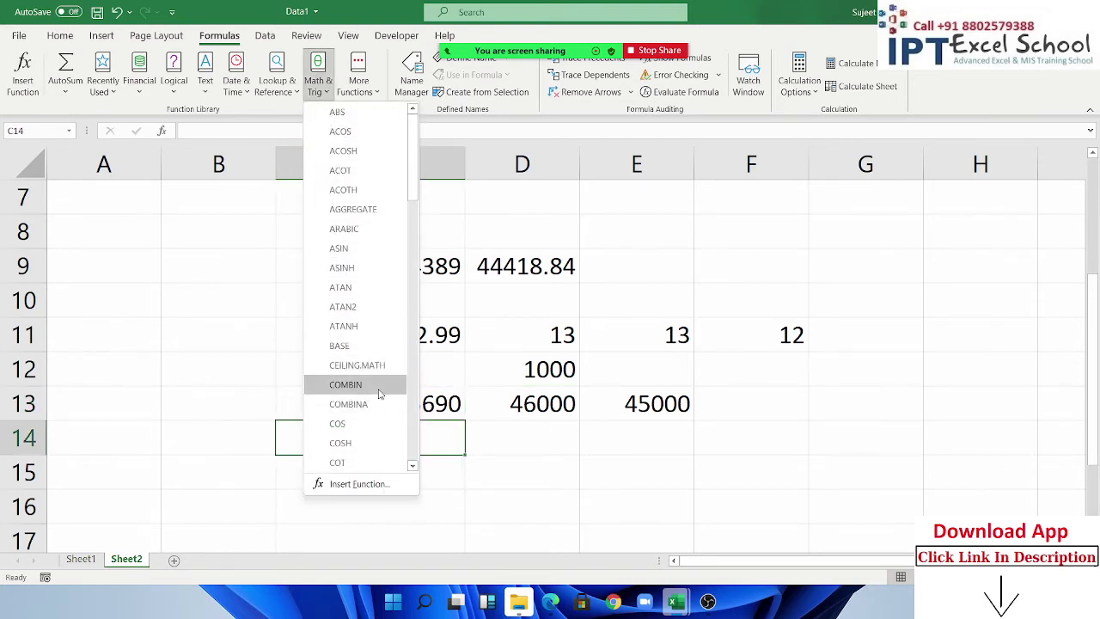
{"action": "left_click", "coordinate": [550, 442]}
{"action": "scroll", "coordinate": [518, 432], "scroll_direction": "down", "scroll_amount": 3}
{"action": "scroll", "coordinate": [289, 366], "scroll_direction": "up", "scroll_amount": 1}
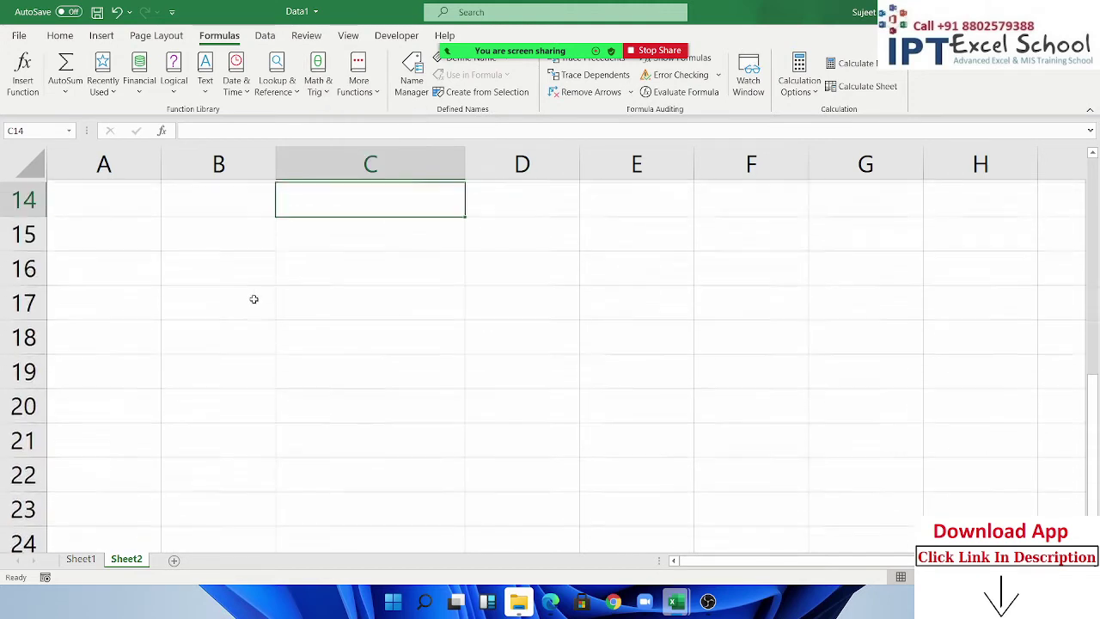
{"action": "scroll", "coordinate": [253, 299], "scroll_direction": "up", "scroll_amount": 1}
Step: Enter 3 in B16 and 2 in C16
{"action": "left_click", "coordinate": [237, 287]}
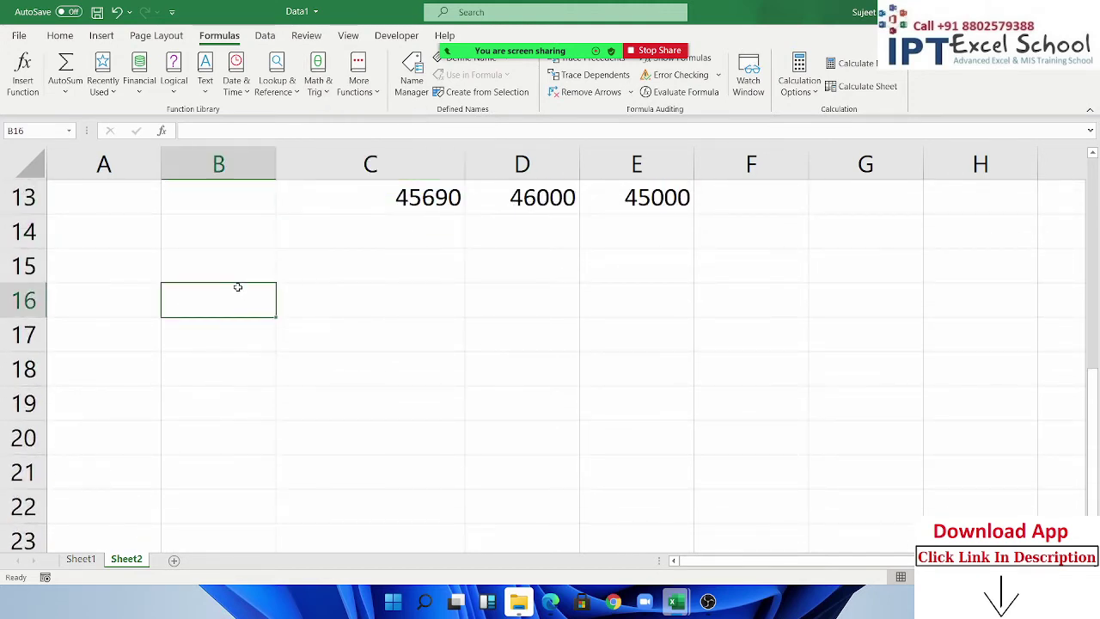
{"action": "type", "text": "3"}
{"action": "key", "text": "Tab"}
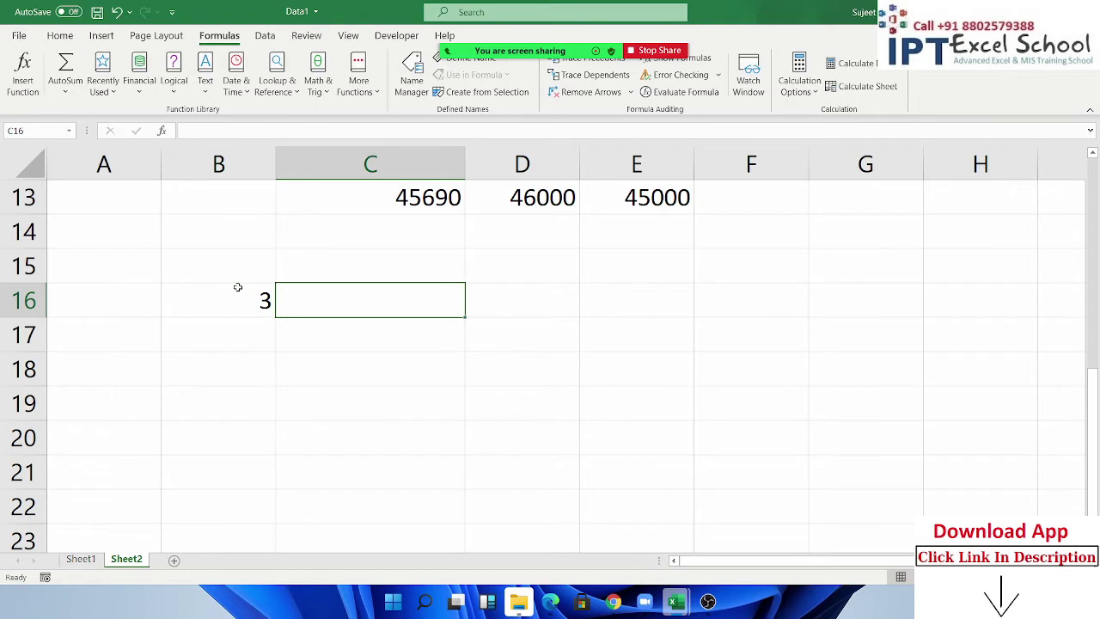
{"action": "type", "text": "1"}
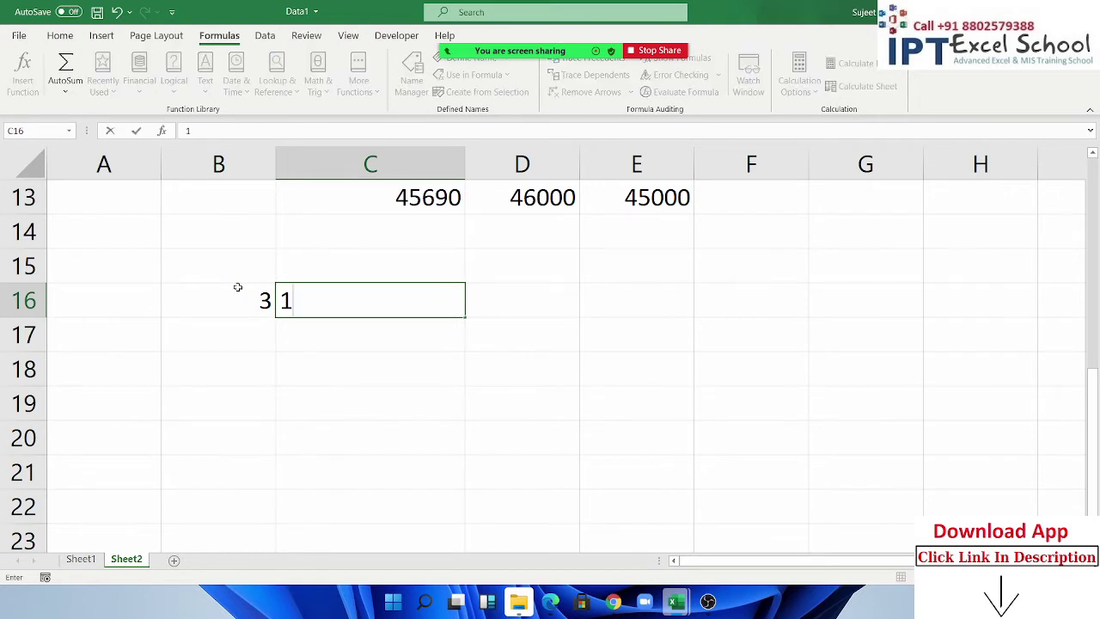
{"action": "key", "text": "BackSpace"}
{"action": "type", "text": "2"}
{"action": "key", "text": "Tab"}
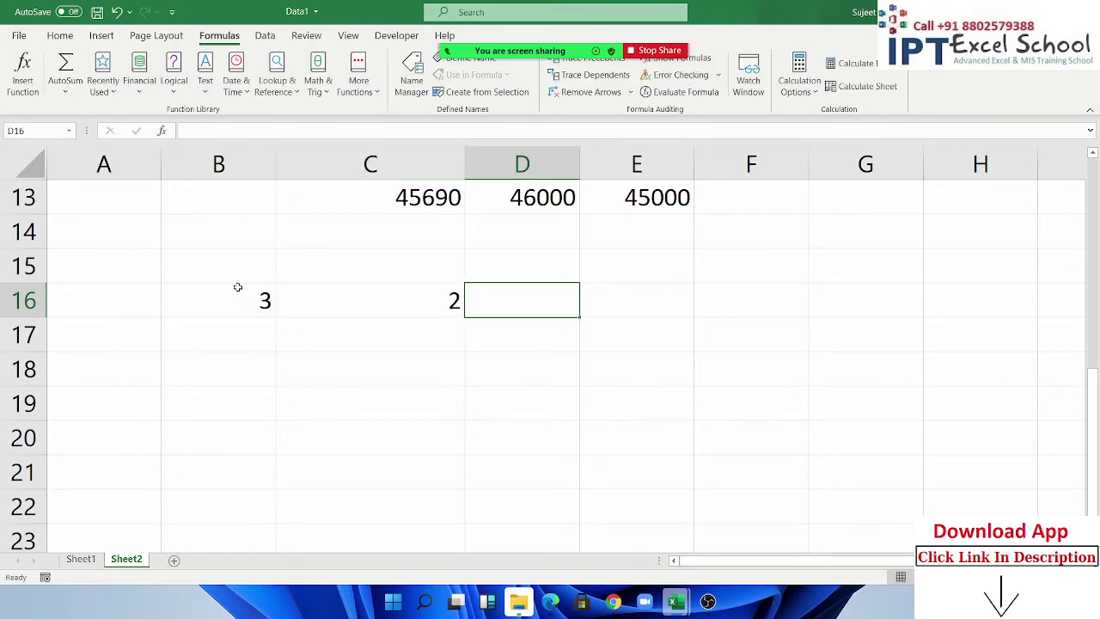
Step: Enter =COMBIN(B16,C16) in D16, giving 3
{"action": "type", "text": "="}
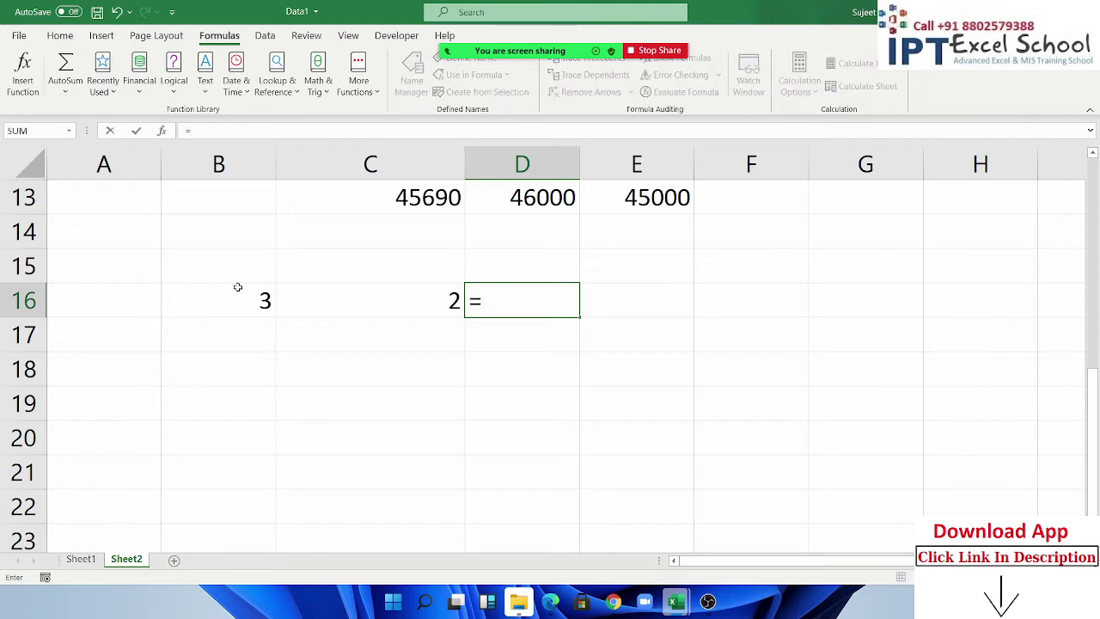
{"action": "type", "text": "com"}
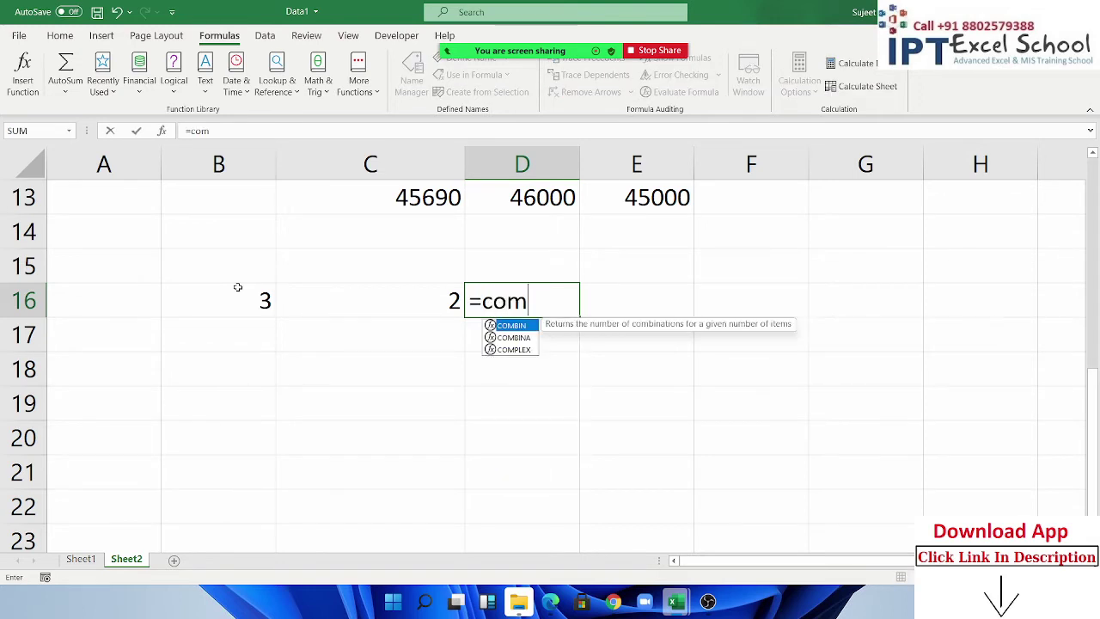
{"action": "key", "text": "Tab"}
{"action": "left_click", "coordinate": [238, 287]}
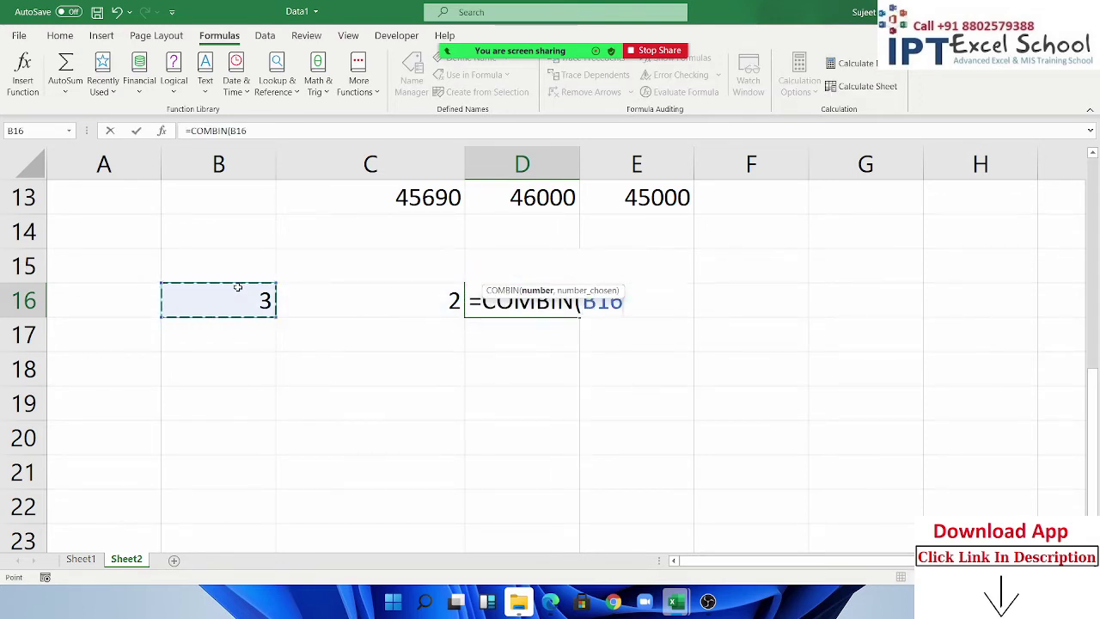
{"action": "type", "text": ","}
{"action": "key", "text": "Left"}
{"action": "key", "text": "Return"}
{"action": "key", "text": "Up"}
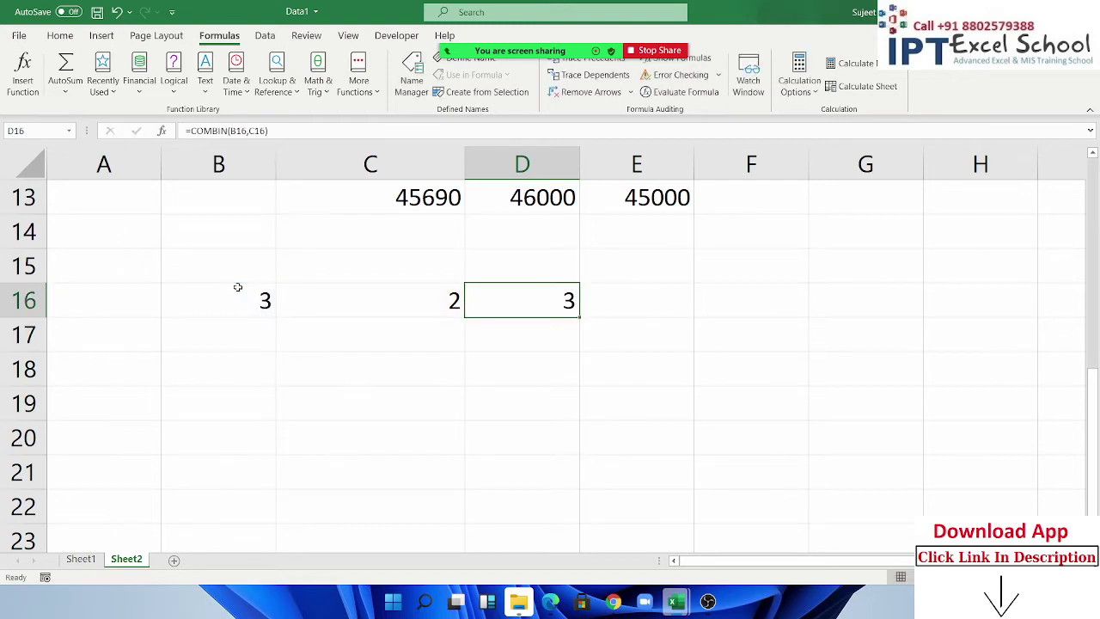
Step: List the items A, B and C in B17:B19
{"action": "key", "text": "Left"}
{"action": "key", "text": "Left"}
{"action": "key", "text": "Down"}
{"action": "type", "text": "A"}
{"action": "key", "text": "Return"}
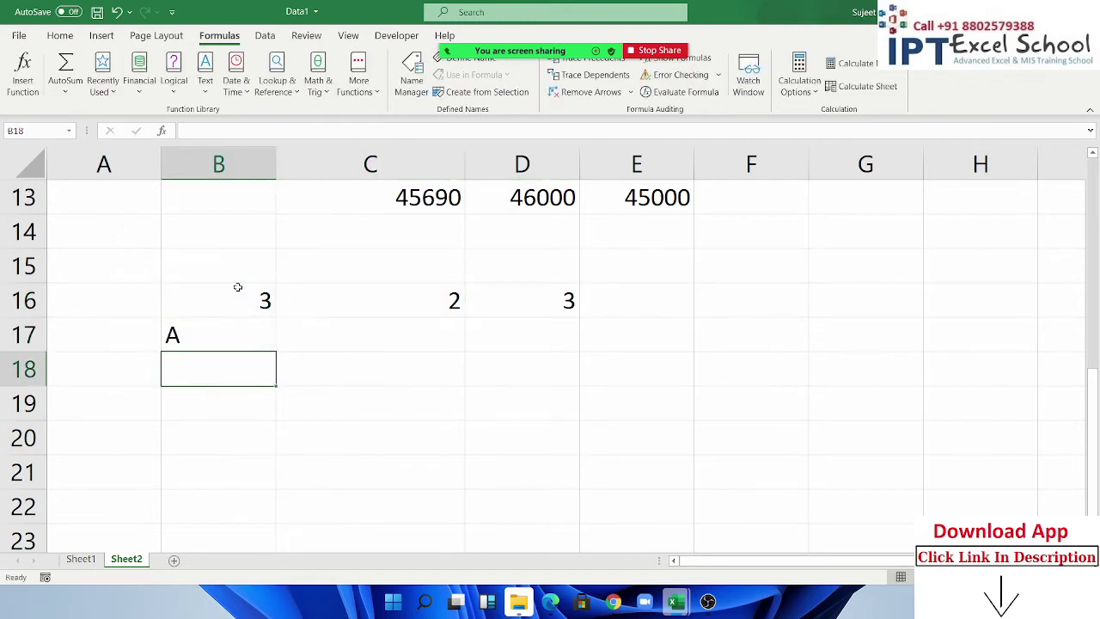
{"action": "type", "text": "B"}
{"action": "key", "text": "Return"}
{"action": "type", "text": "C"}
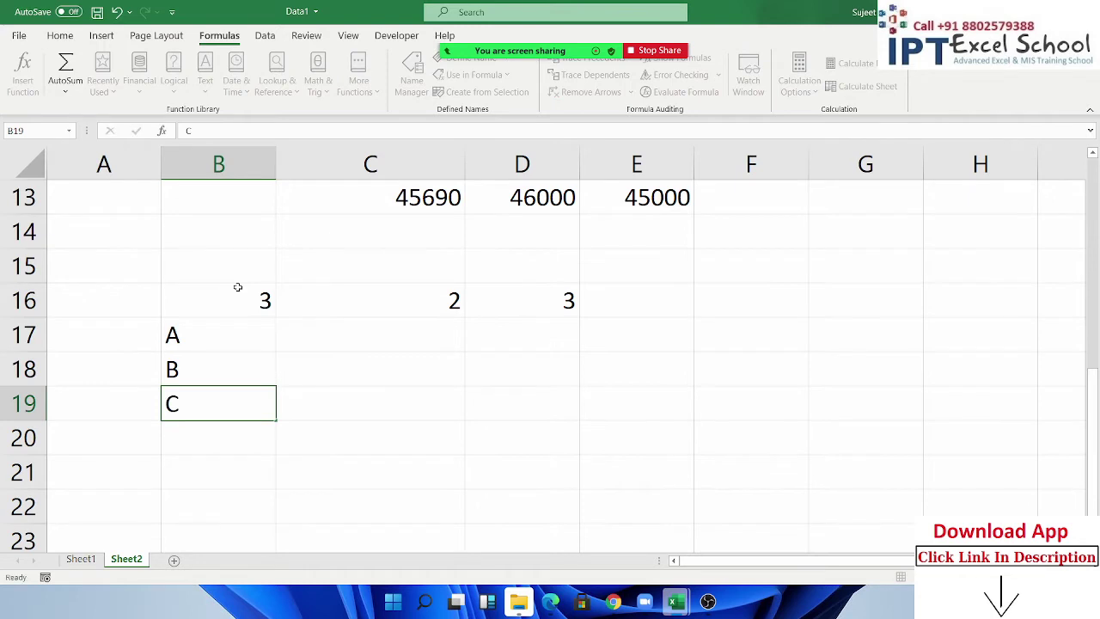
{"action": "key", "text": "Up"}
{"action": "key", "text": "Up"}
Step: Copy the pairs A,B into C17:C18 and B,C into D17:D18
{"action": "key", "text": "shift+Down"}
{"action": "key", "text": "ctrl+c"}
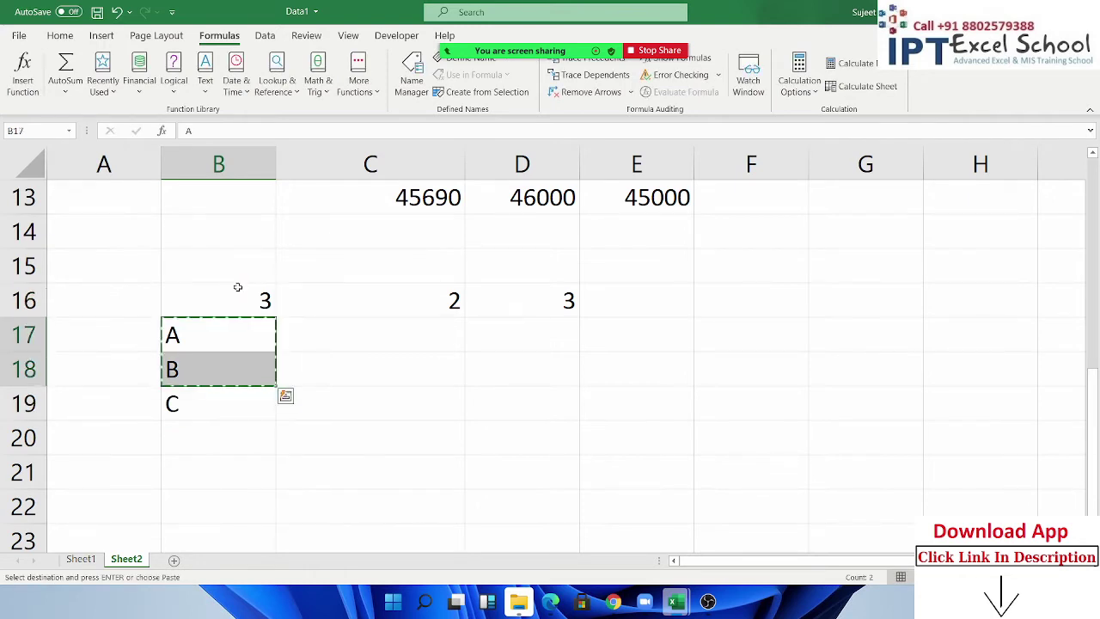
{"action": "key", "text": "Right"}
{"action": "key", "text": "Return"}
{"action": "key", "text": "Down"}
{"action": "key", "text": "Left"}
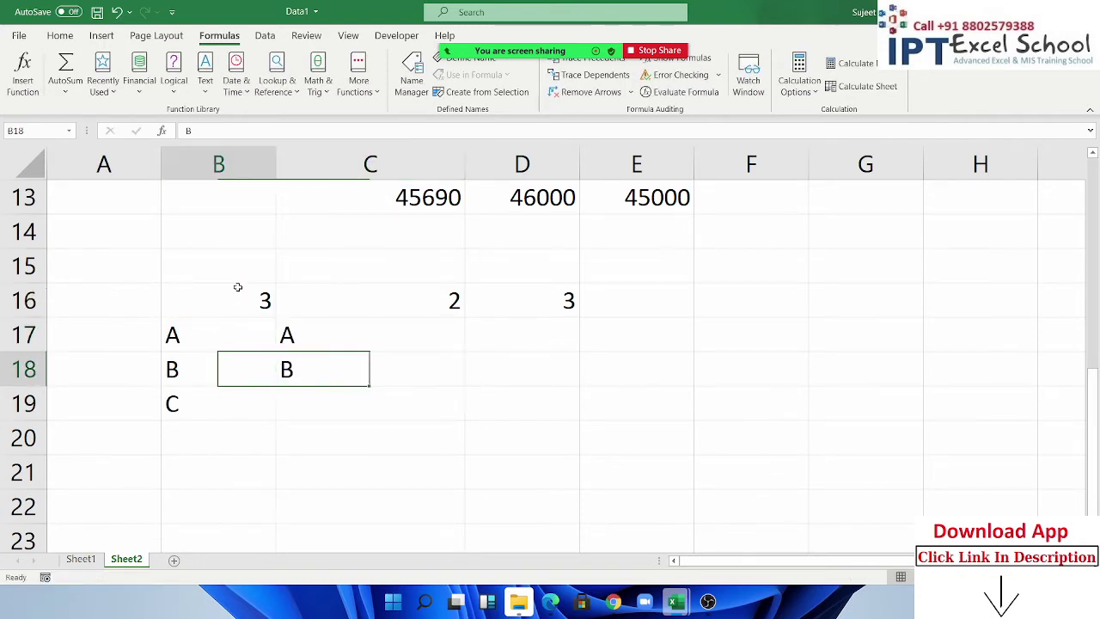
{"action": "key", "text": "shift+Down"}
{"action": "key", "text": "ctrl+c"}
{"action": "key", "text": "Right"}
{"action": "key", "text": "Right"}
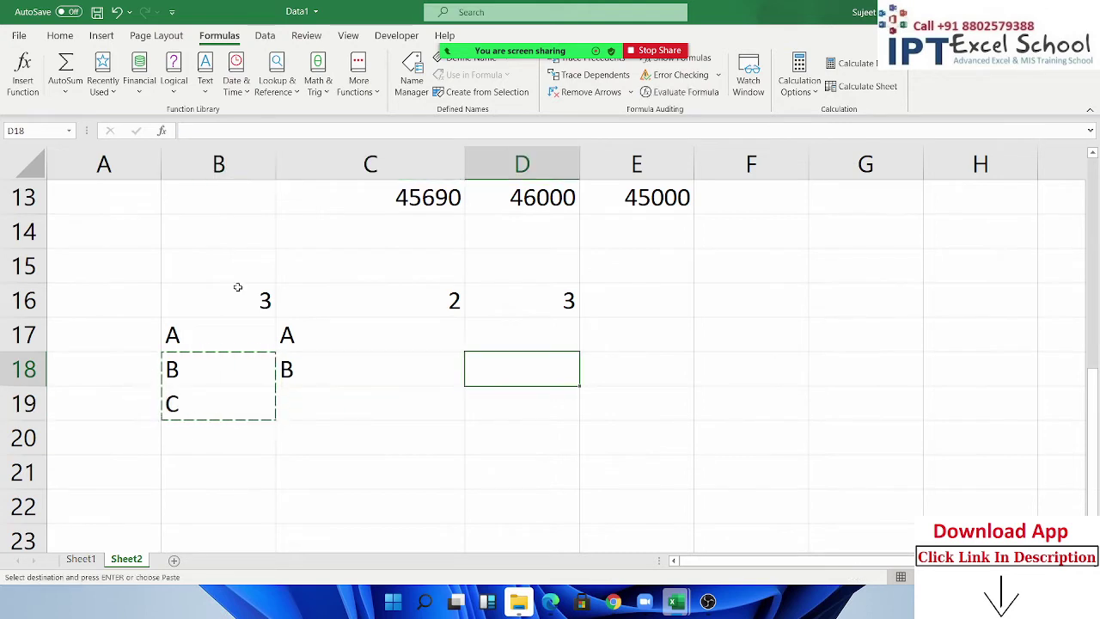
{"action": "key", "text": "Up"}
{"action": "key", "text": "ctrl+v"}
{"action": "key", "text": "Escape"}
Step: Copy the pair A and C into E17
{"action": "key", "text": "Left"}
{"action": "key", "text": "Up"}
{"action": "key", "text": "Left"}
{"action": "key", "text": "Down"}
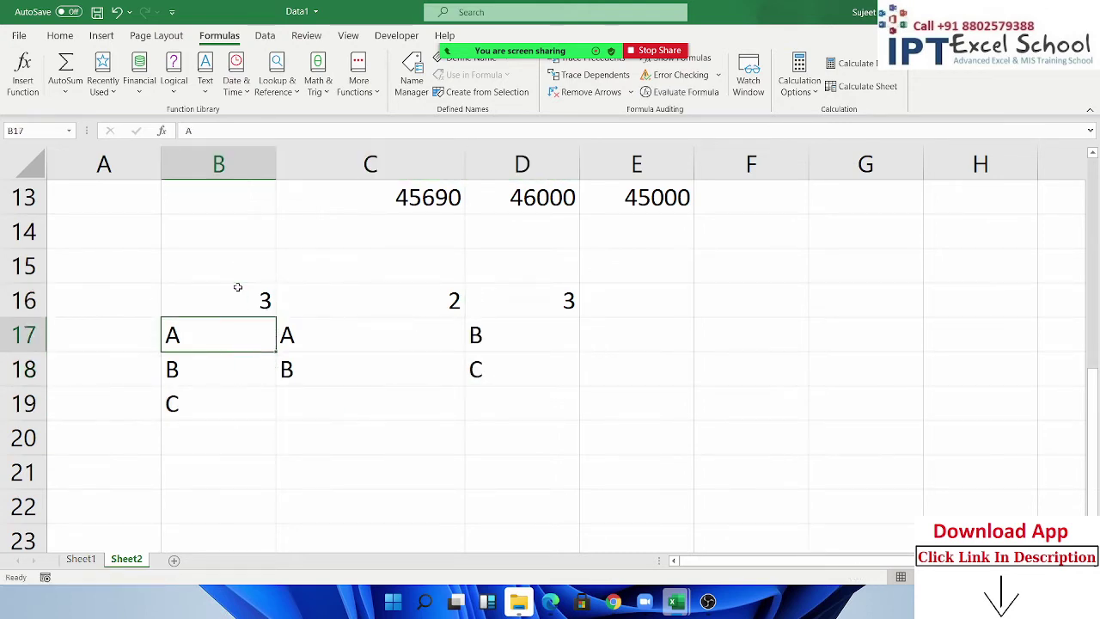
{"action": "left_click", "coordinate": [204, 400], "text": "ctrl"}
{"action": "key", "text": "ctrl+c"}
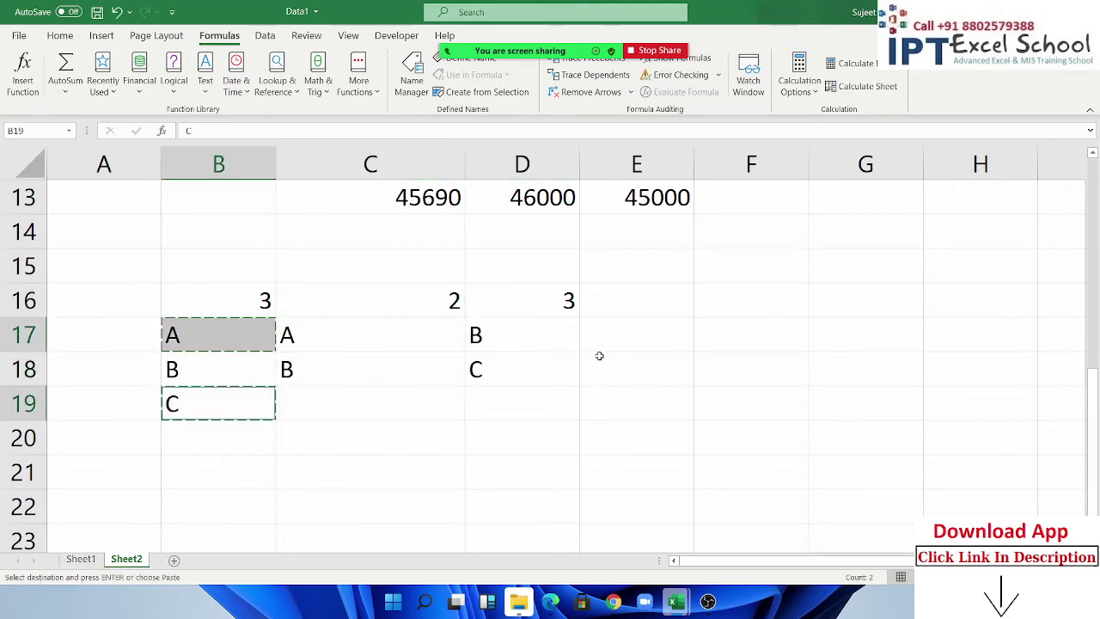
{"action": "left_click", "coordinate": [596, 337]}
{"action": "key", "text": "ctrl+v"}
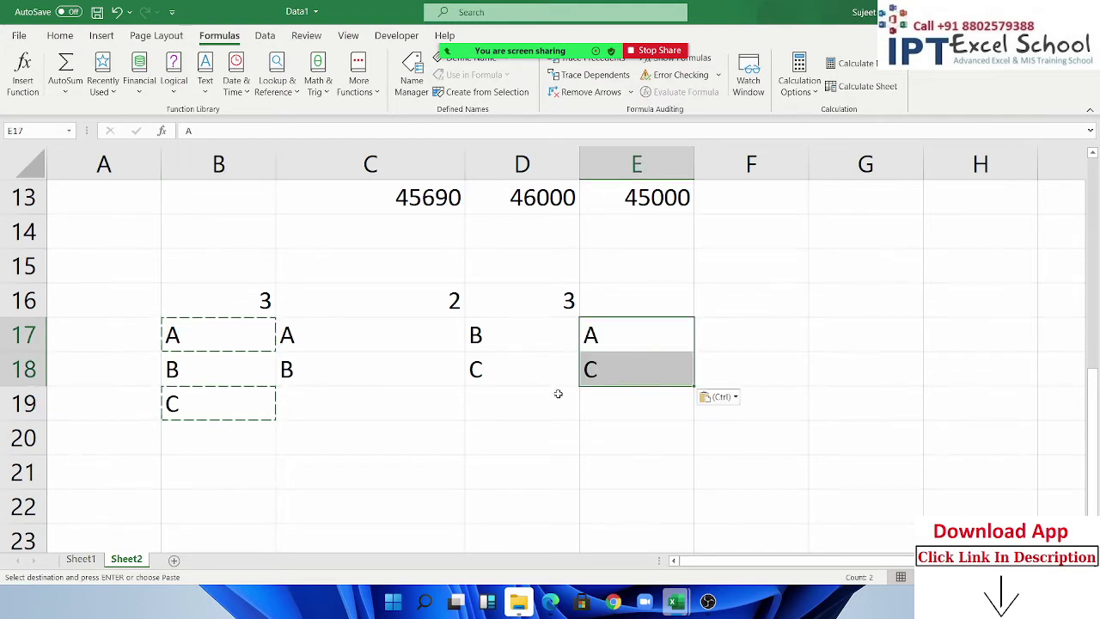
Step: Delete the letter examples in A17:E20 and select C20
{"action": "left_click", "coordinate": [407, 358]}
{"action": "left_click", "coordinate": [547, 381]}
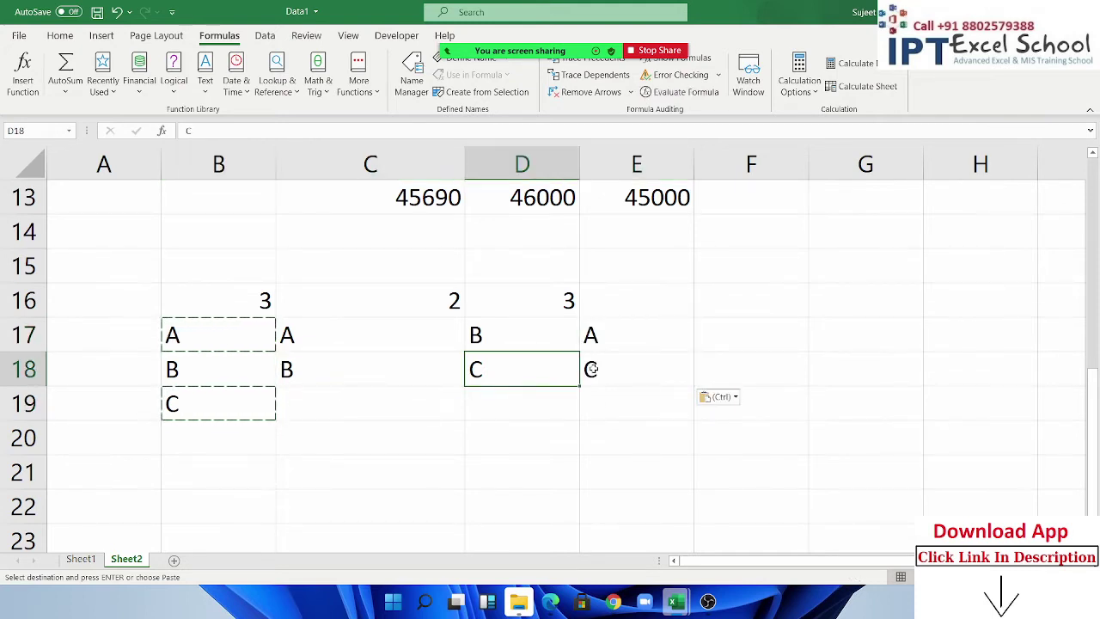
{"action": "left_click", "coordinate": [589, 369]}
{"action": "left_click_drag", "start_coordinate": [116, 337], "coordinate": [590, 431]}
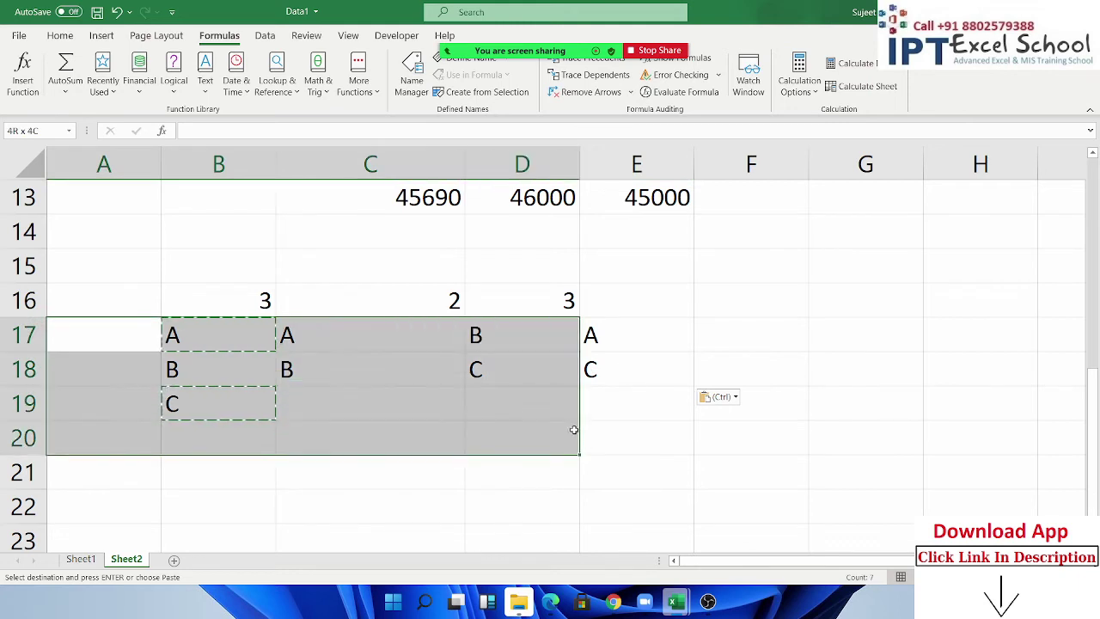
{"action": "key", "text": "Delete"}
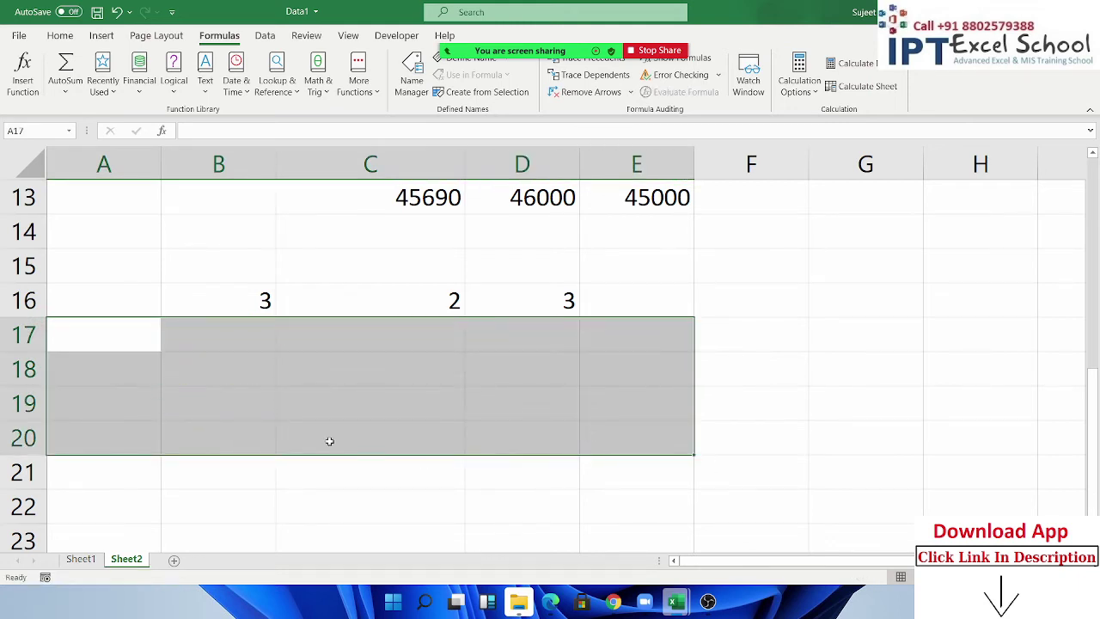
{"action": "left_click", "coordinate": [328, 442]}
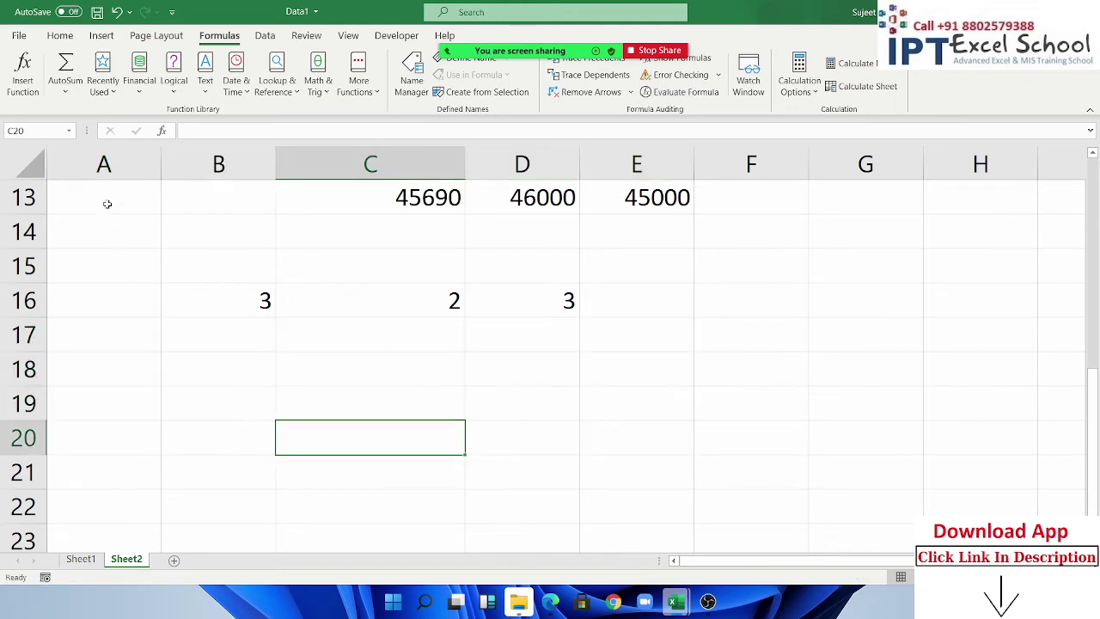
Step: Insert =FACT(5) in C20 from the Math & Trig list so it returns 120
{"action": "left_click", "coordinate": [320, 93]}
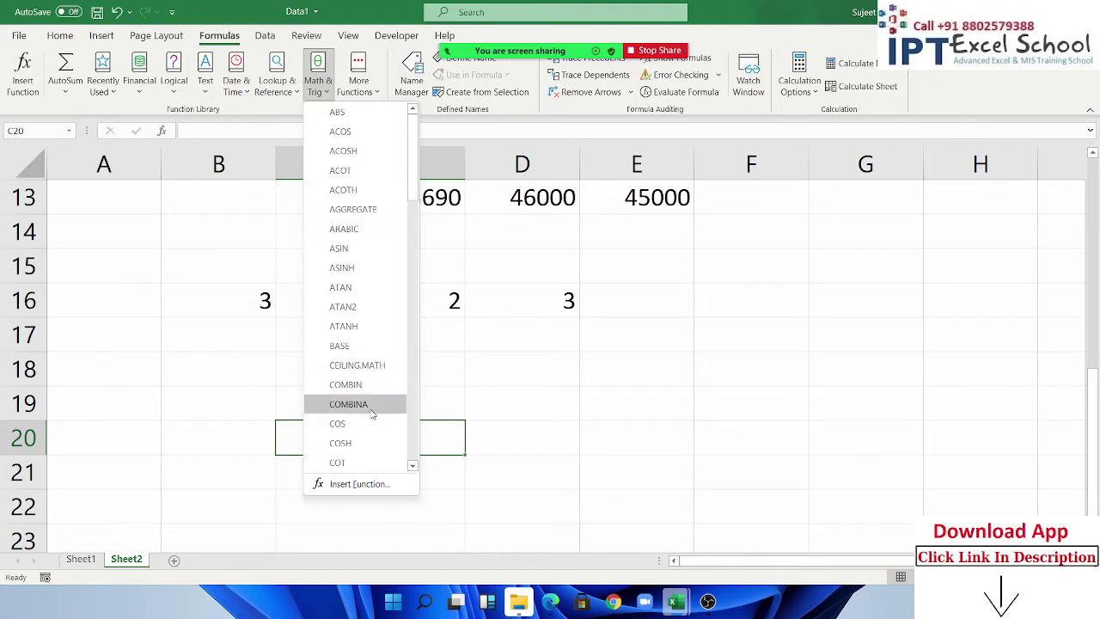
{"action": "scroll", "coordinate": [372, 415], "scroll_direction": "down", "scroll_amount": 2}
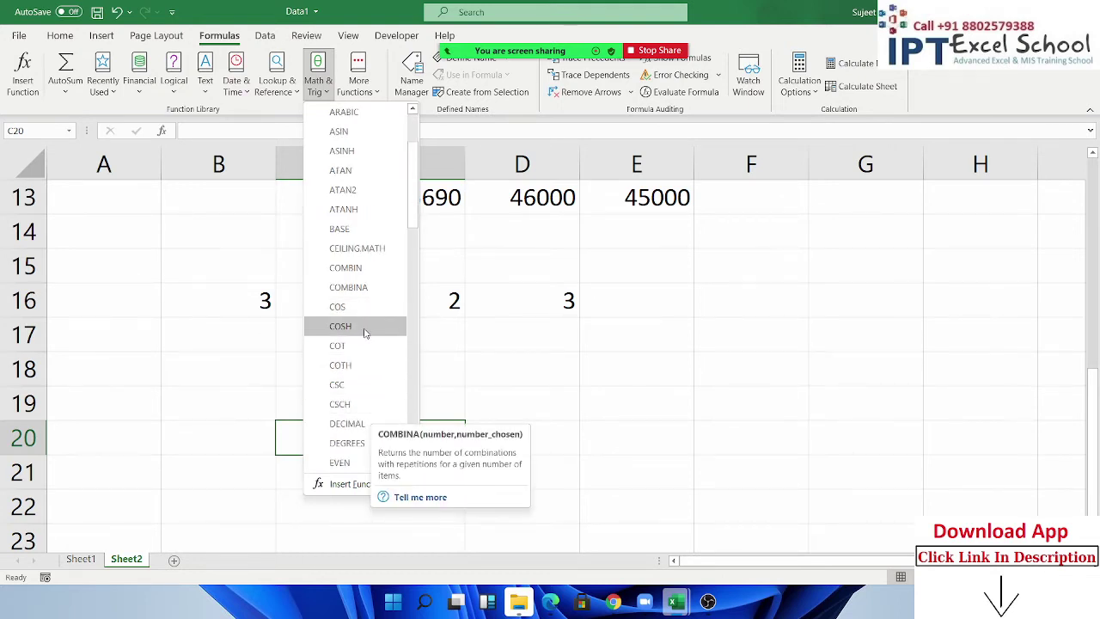
{"action": "scroll", "coordinate": [363, 372], "scroll_direction": "down", "scroll_amount": 1}
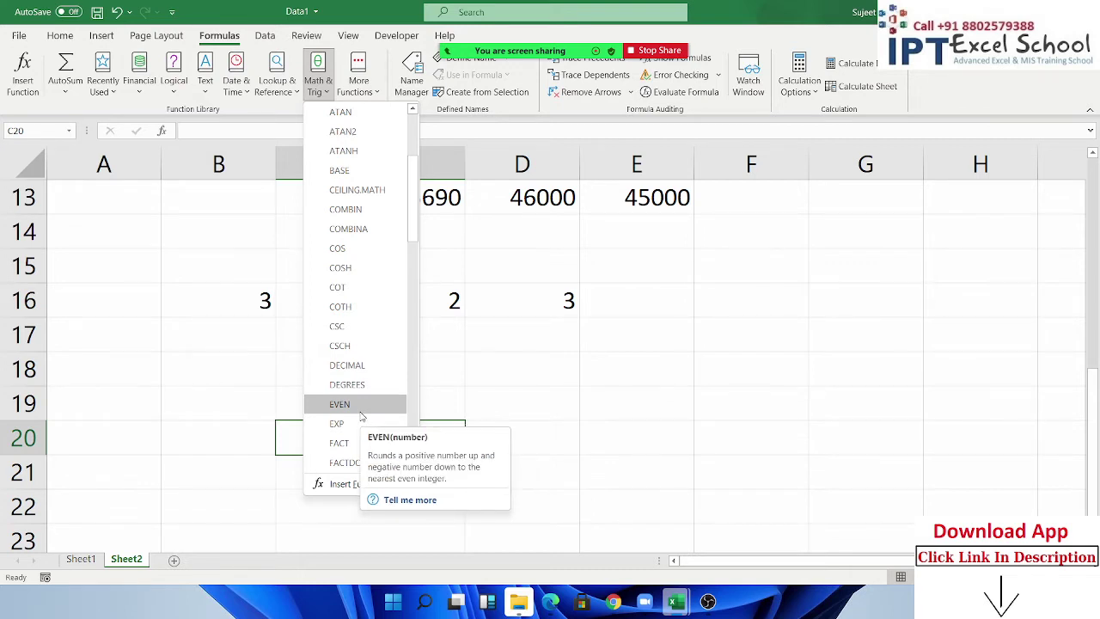
{"action": "scroll", "coordinate": [361, 416], "scroll_direction": "down", "scroll_amount": 1}
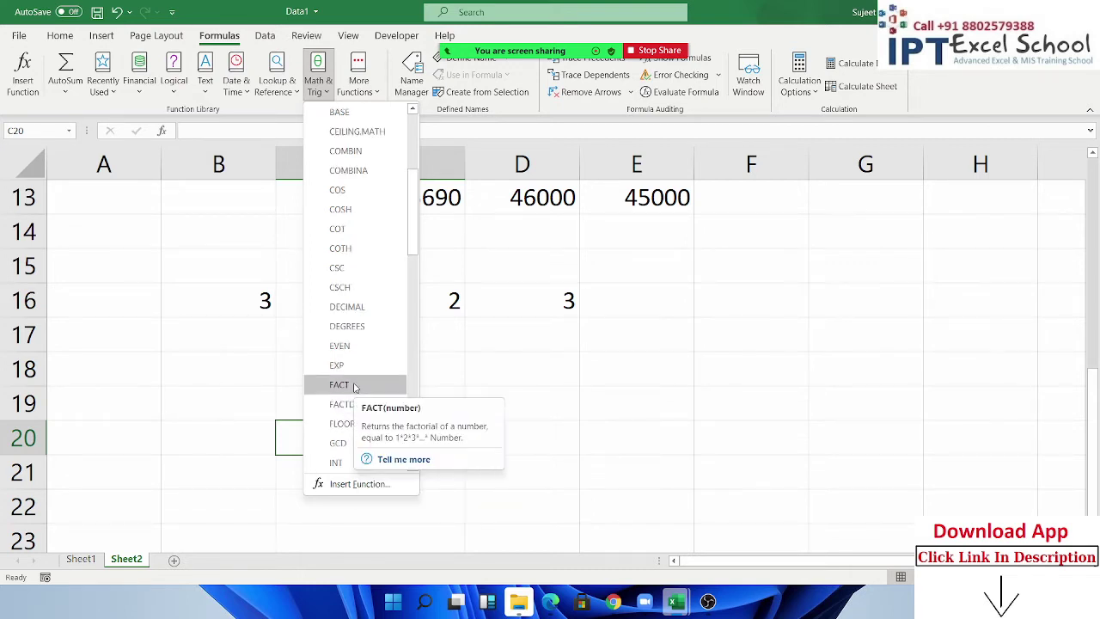
{"action": "left_click", "coordinate": [355, 385]}
{"action": "type", "text": "5"}
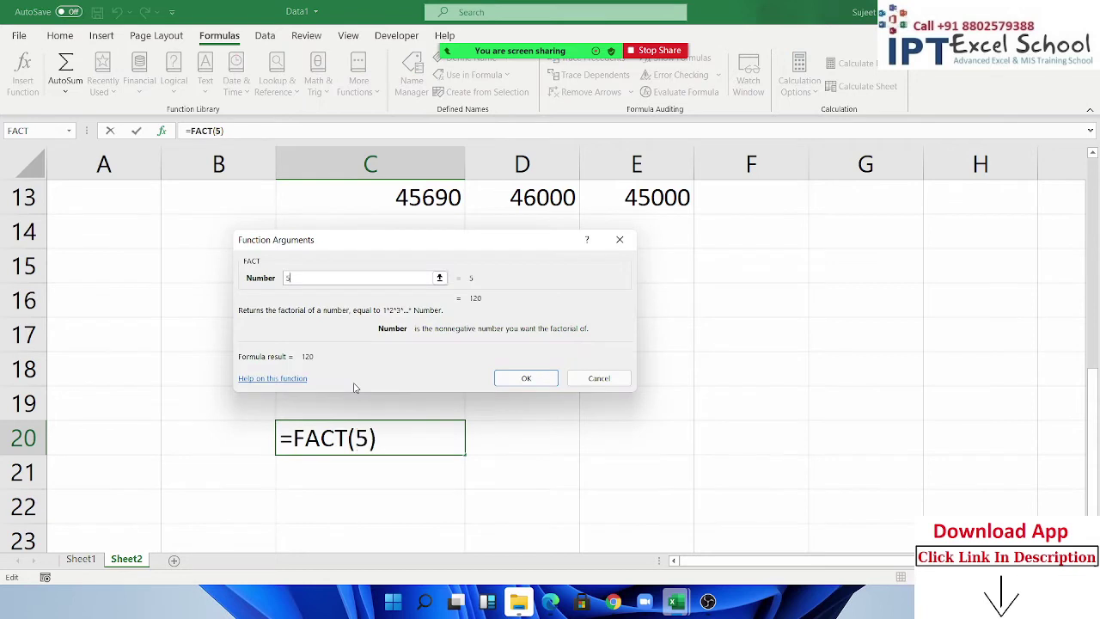
{"action": "key", "text": "Return"}
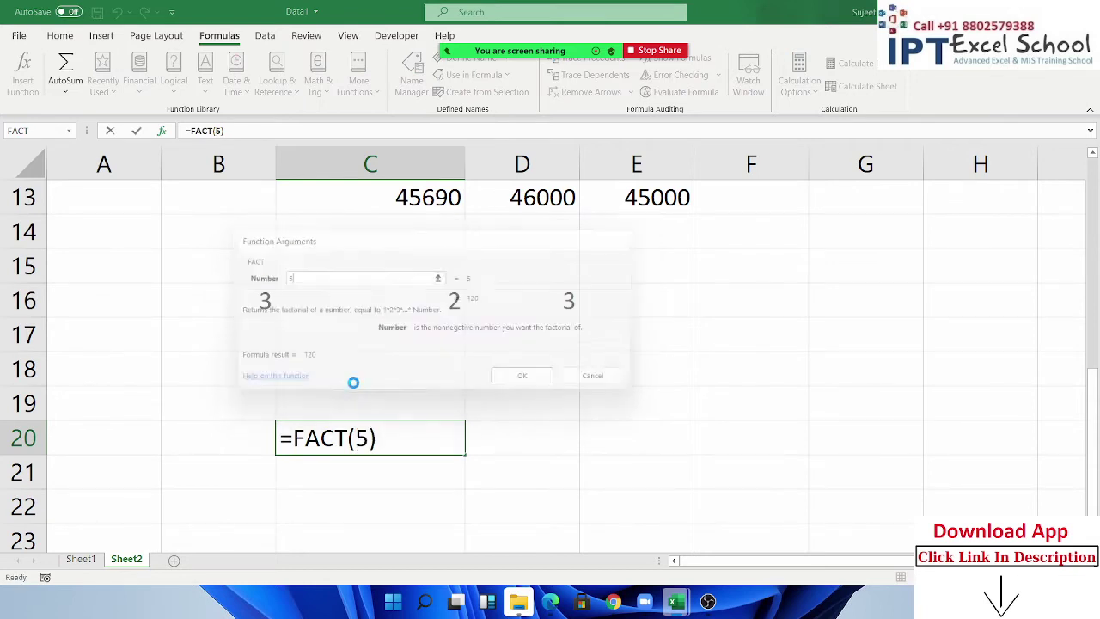
Step: Write 1x2x3x4x5 in D20 as the matching multiplication
{"action": "key", "text": "Right"}
{"action": "type", "text": "1"}
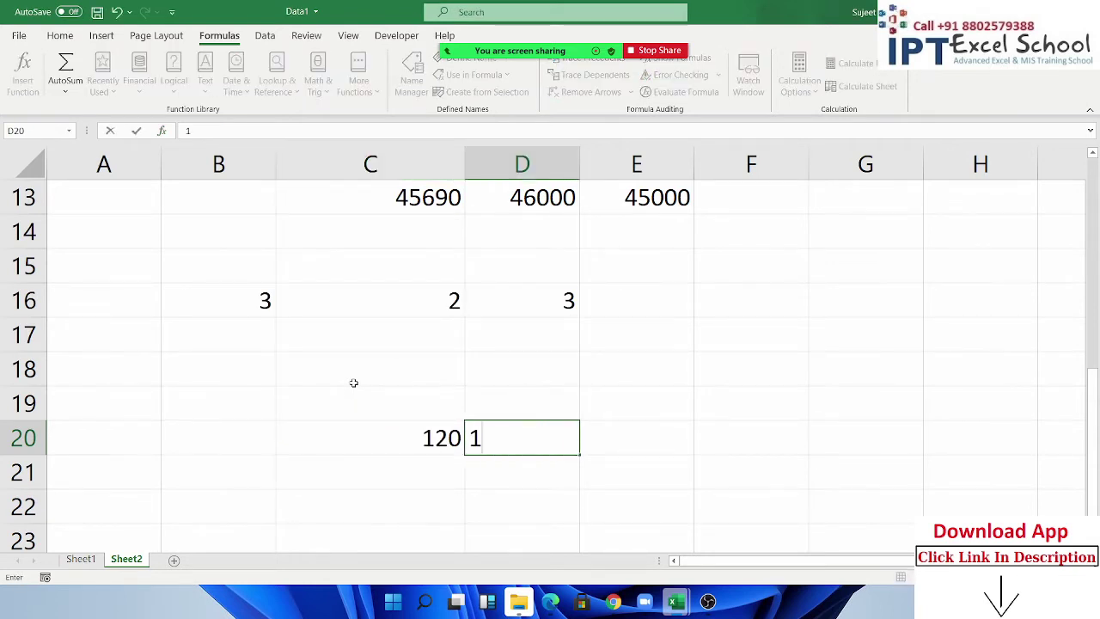
{"action": "type", "text": "x2x3x"}
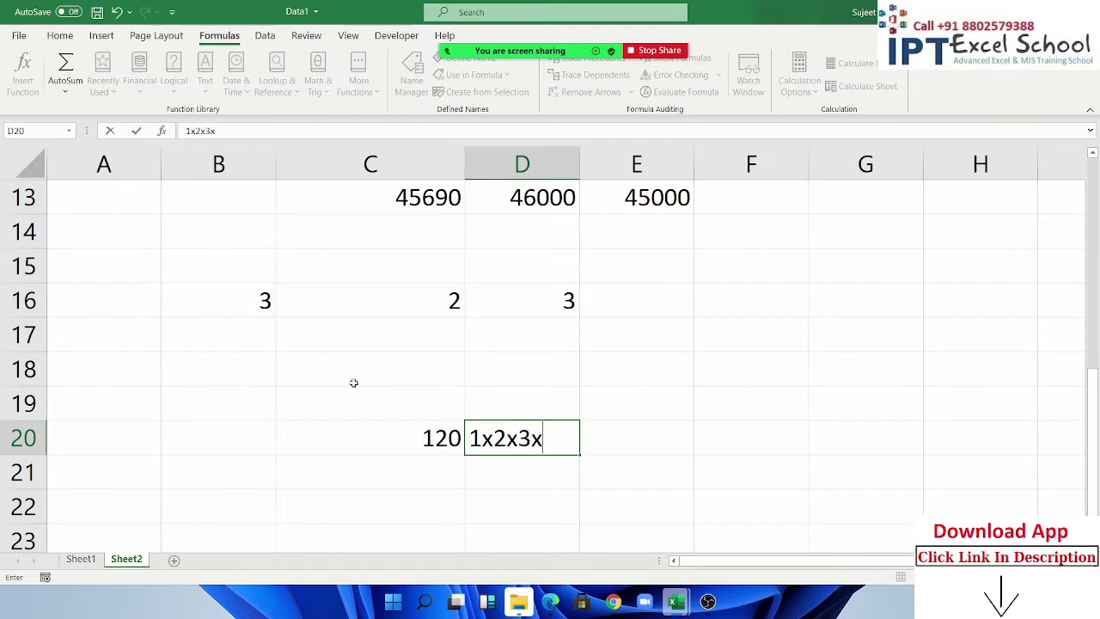
{"action": "type", "text": "4x5"}
{"action": "key", "text": "Return"}
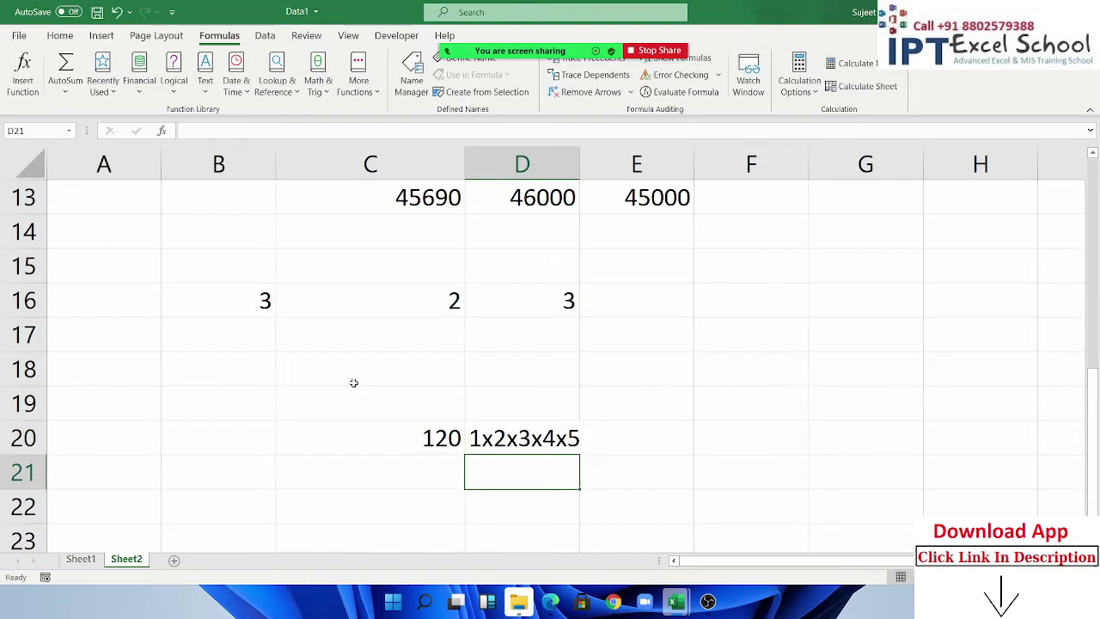
{"action": "key", "text": "Left"}
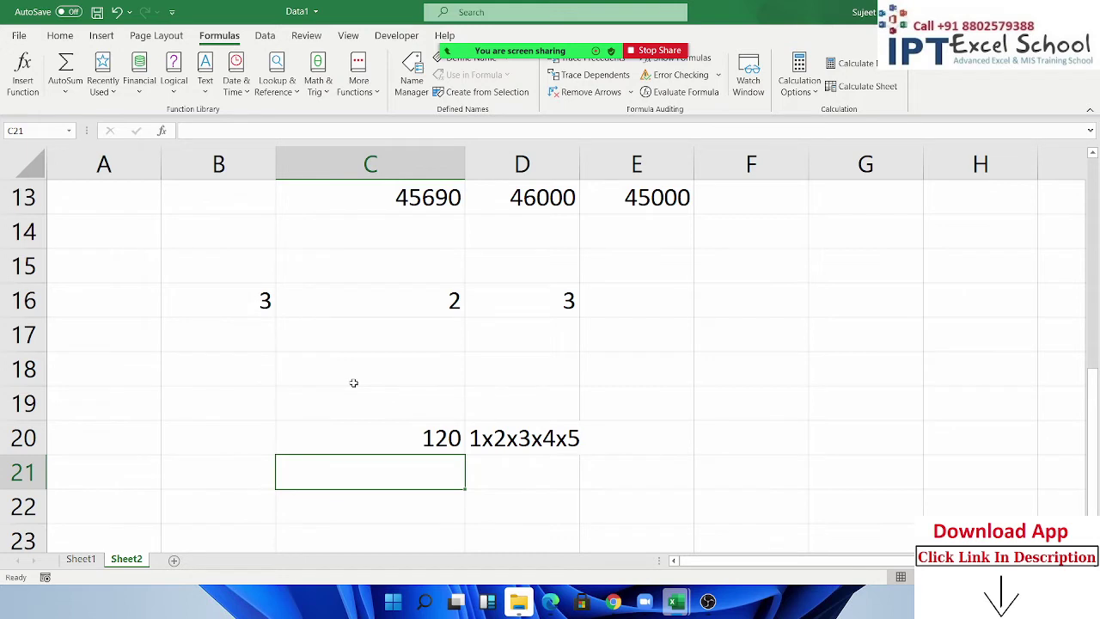
{"action": "left_click", "coordinate": [284, 86]}
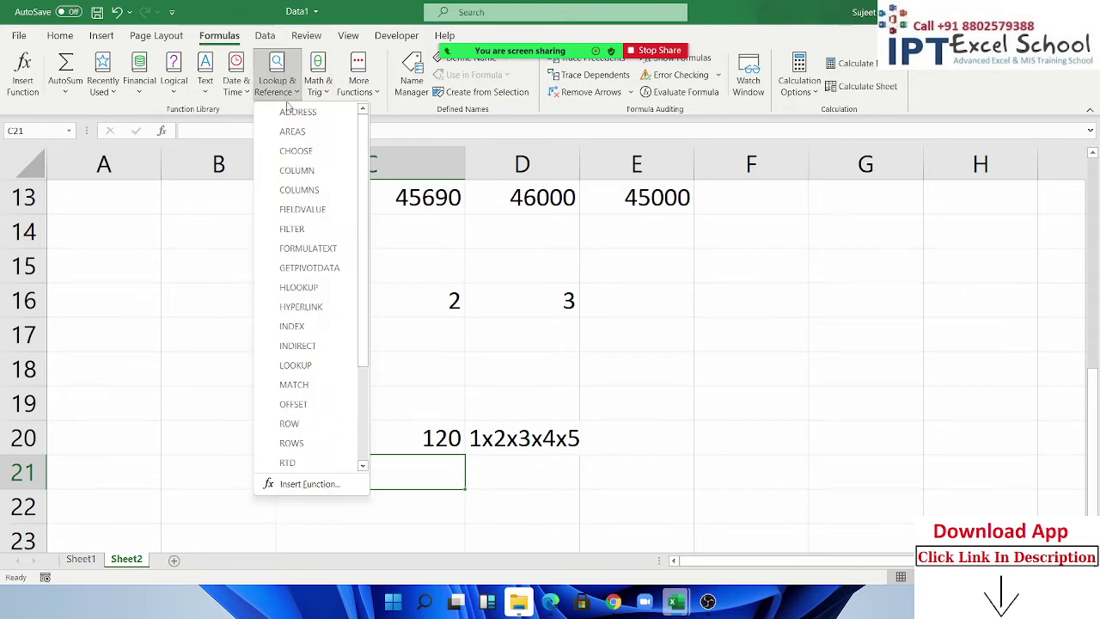
{"action": "left_click", "coordinate": [318, 86]}
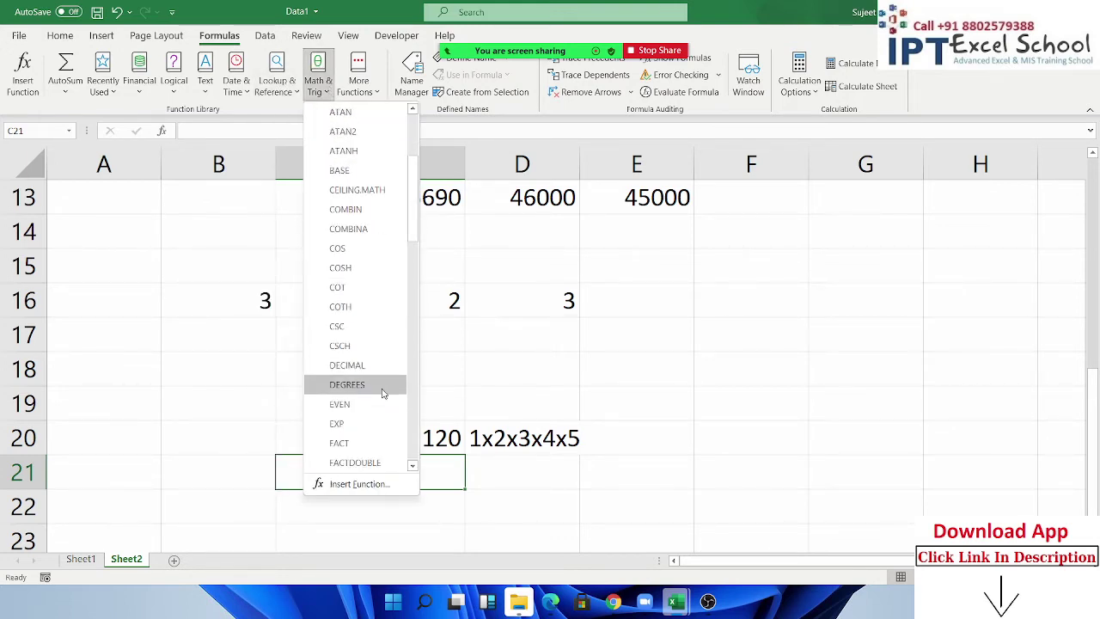
{"action": "scroll", "coordinate": [384, 395], "scroll_direction": "down", "scroll_amount": 2}
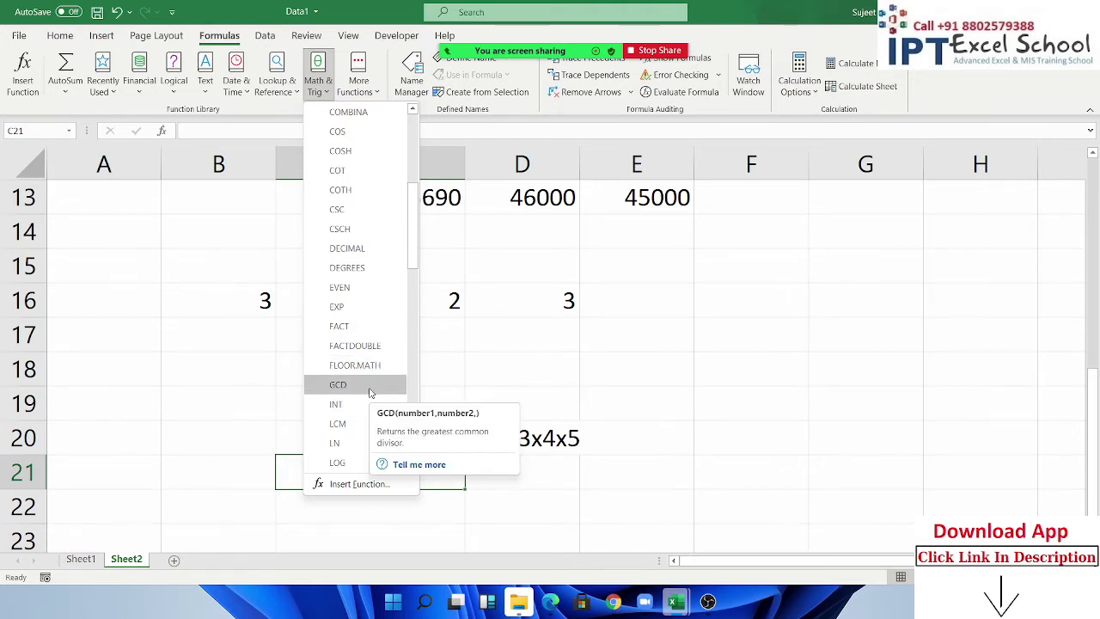
{"action": "left_click", "coordinate": [337, 384]}
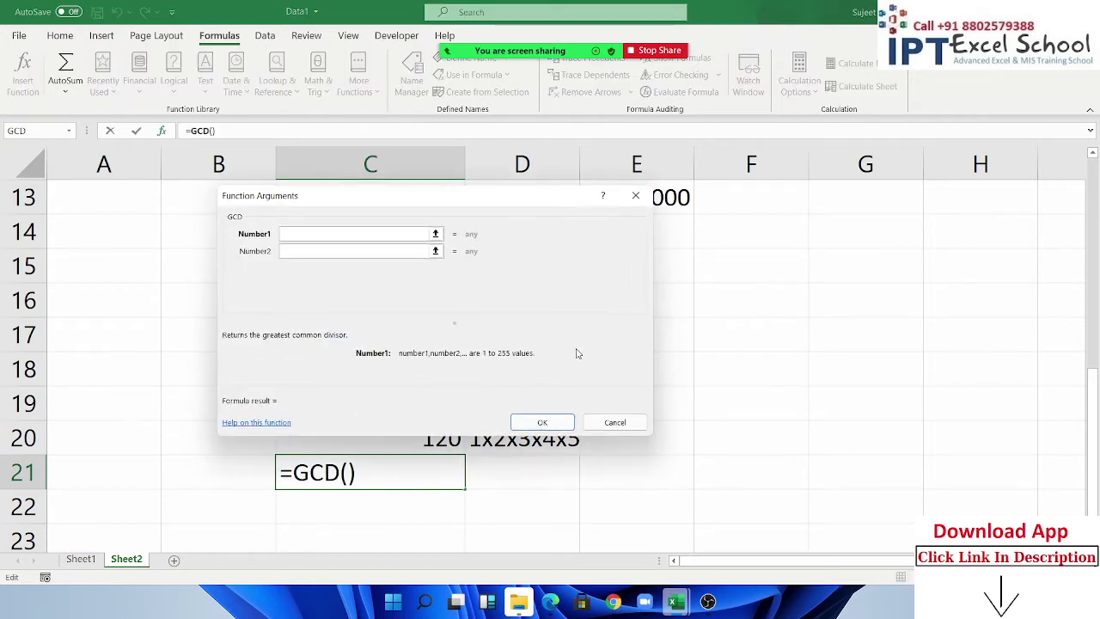
{"action": "type", "text": "45"}
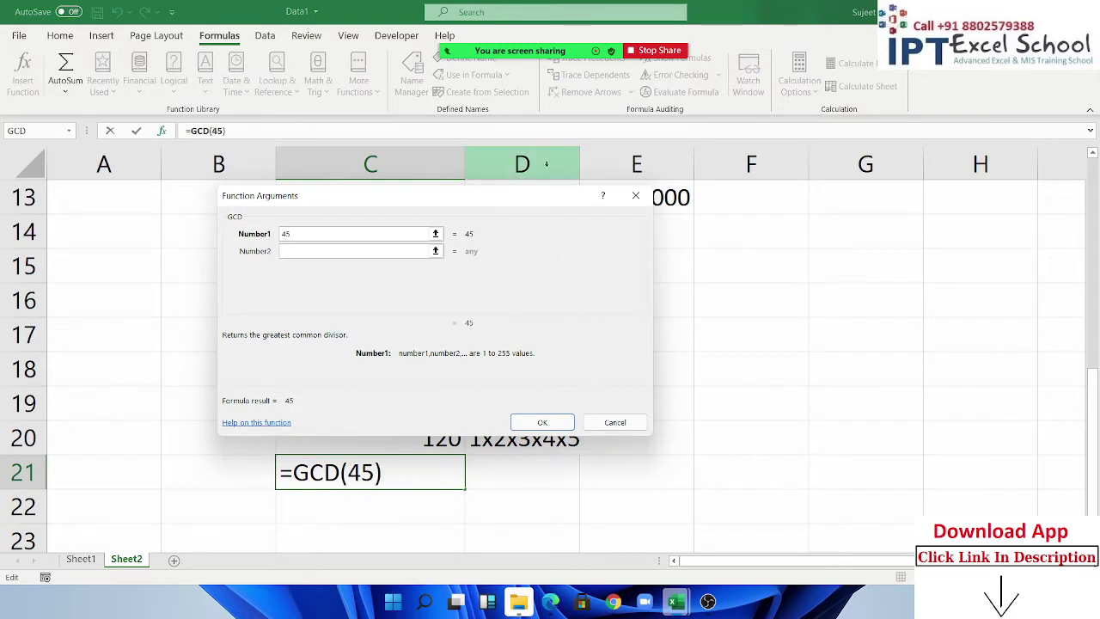
{"action": "left_click", "coordinate": [341, 250]}
{"action": "type", "text": "35"}
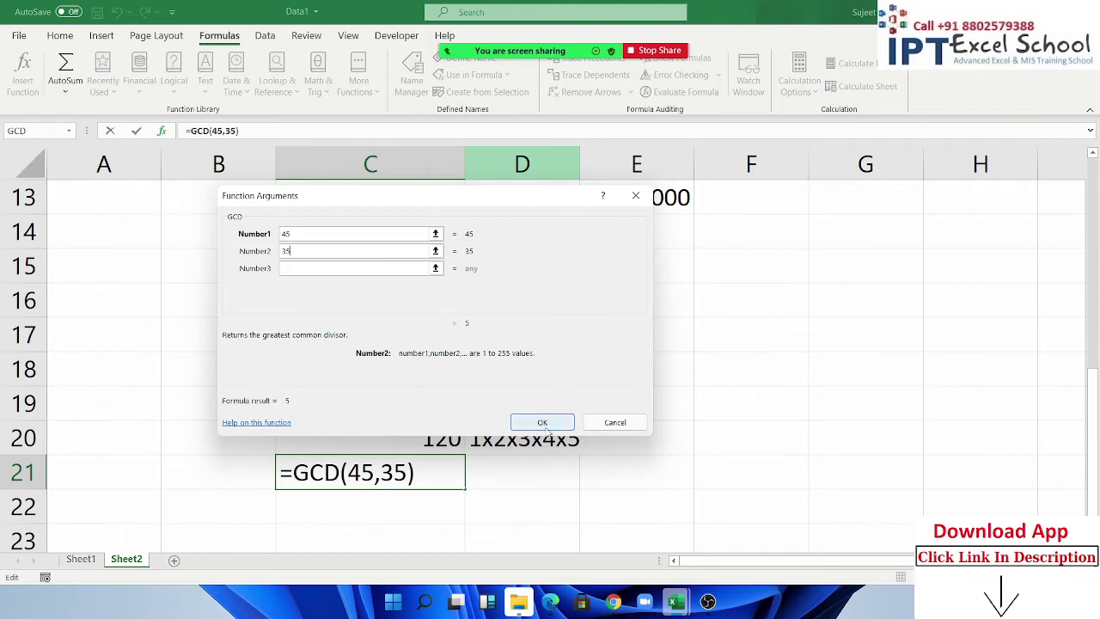
{"action": "left_click", "coordinate": [615, 422]}
{"action": "scroll", "coordinate": [336, 509], "scroll_direction": "down", "scroll_amount": 1}
{"action": "scroll", "coordinate": [336, 509], "scroll_direction": "down", "scroll_amount": 2}
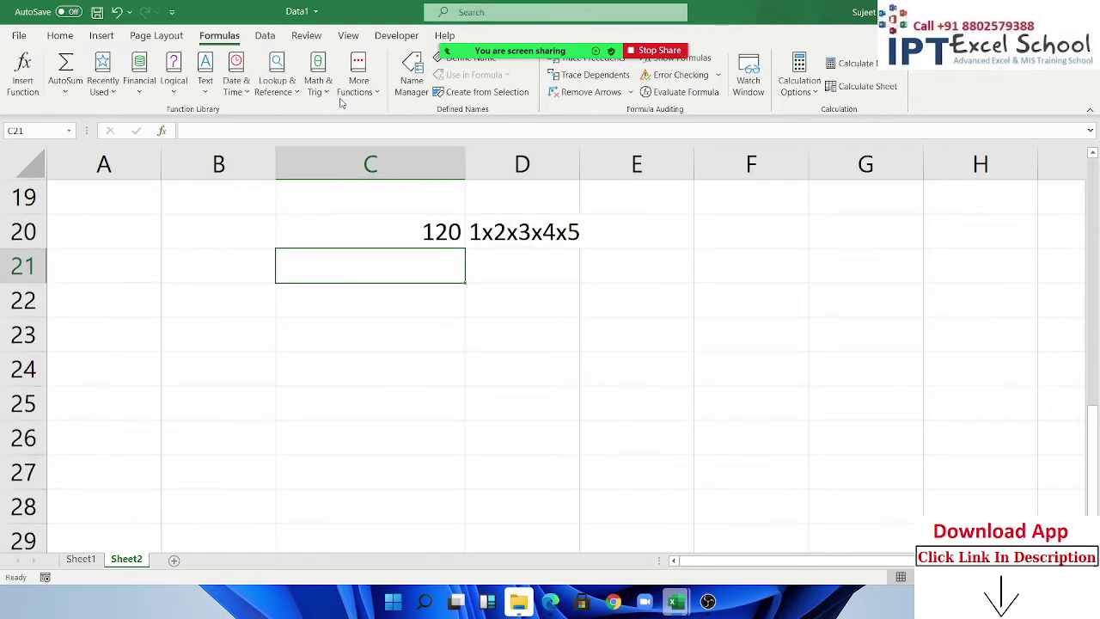
Step: Browse the Math & Trig function list down to MOD, then close it without inserting anything
{"action": "left_click", "coordinate": [317, 84]}
{"action": "scroll", "coordinate": [345, 352], "scroll_direction": "down", "scroll_amount": 3}
{"action": "scroll", "coordinate": [346, 354], "scroll_direction": "down", "scroll_amount": 1}
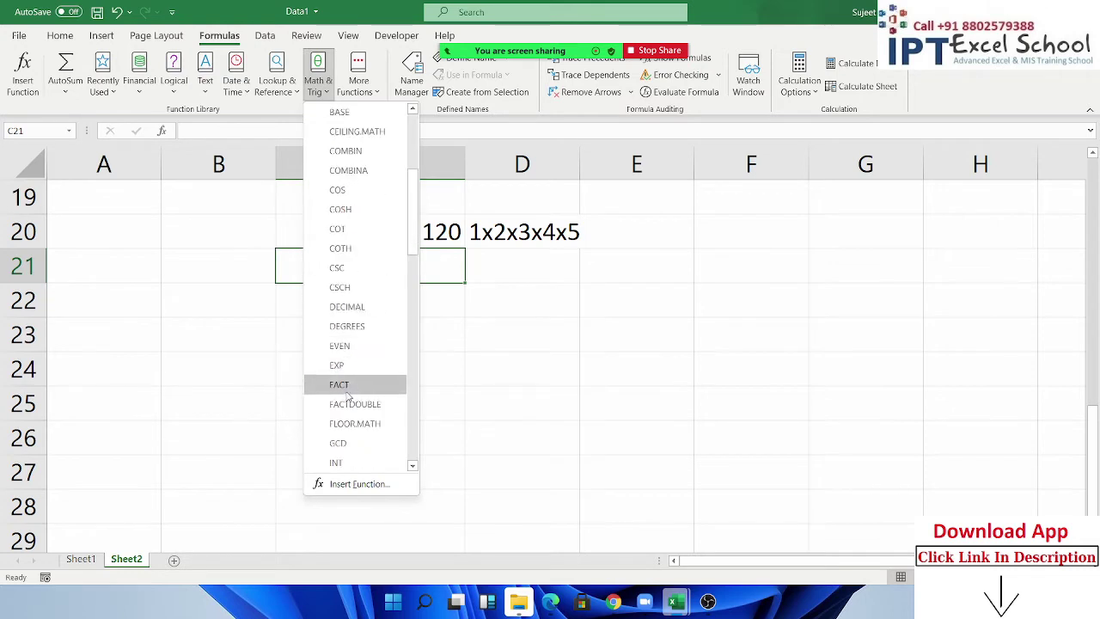
{"action": "scroll", "coordinate": [352, 361], "scroll_direction": "down", "scroll_amount": 1}
{"action": "scroll", "coordinate": [357, 397], "scroll_direction": "down", "scroll_amount": 2}
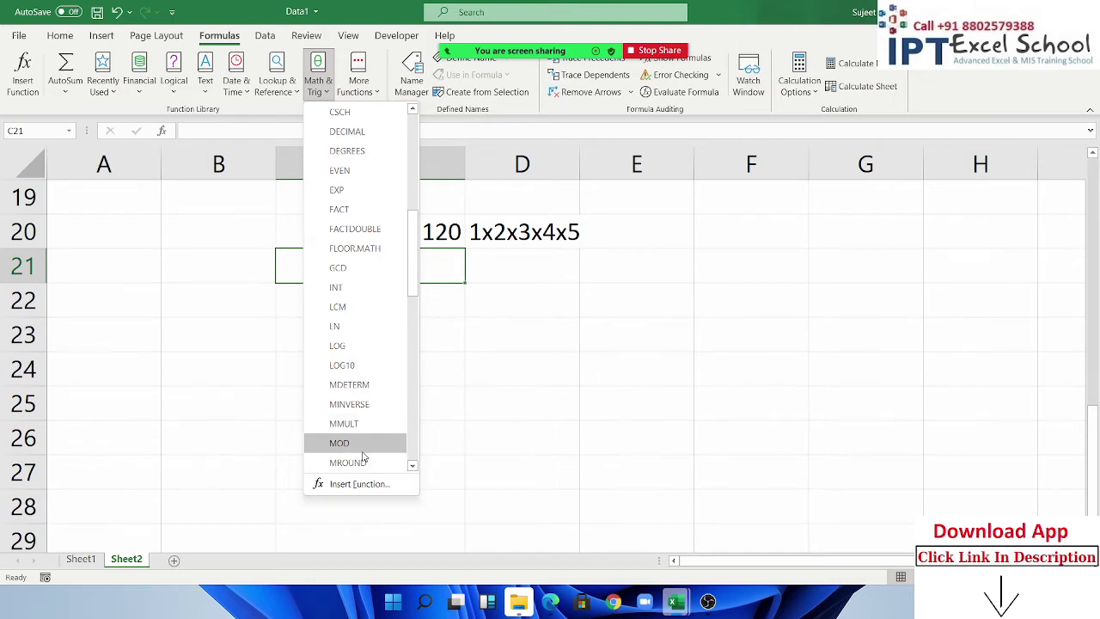
{"action": "scroll", "coordinate": [363, 447], "scroll_direction": "down", "scroll_amount": 1}
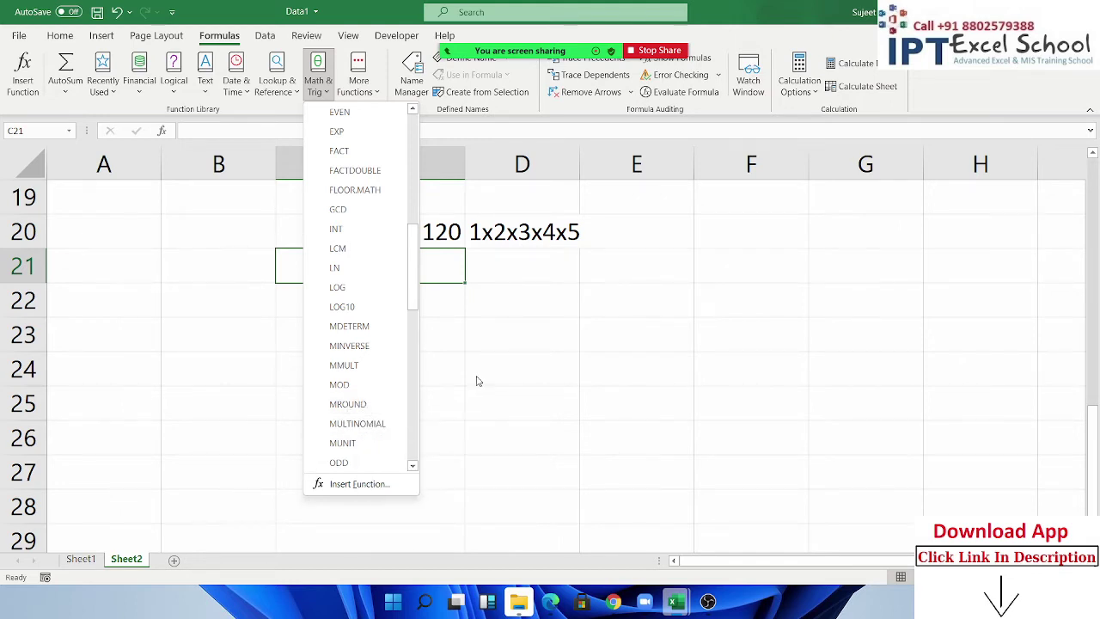
{"action": "left_click", "coordinate": [430, 360]}
Step: Enter 50 in C22 and 17 in D22
{"action": "left_click", "coordinate": [387, 336]}
{"action": "left_click", "coordinate": [376, 312]}
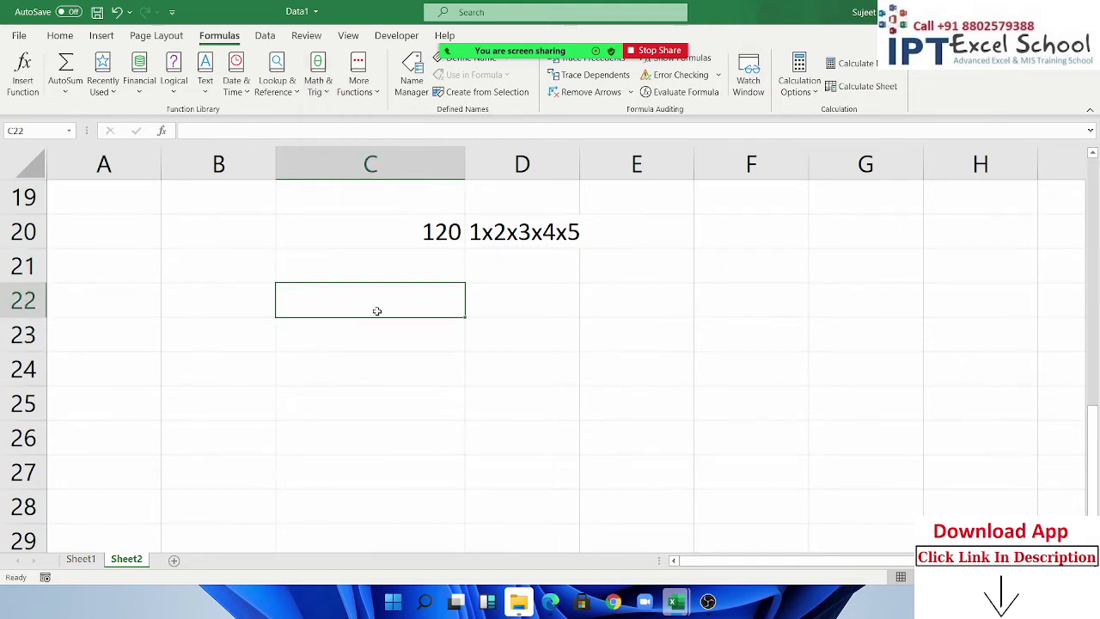
{"action": "type", "text": "50"}
{"action": "key", "text": "Tab"}
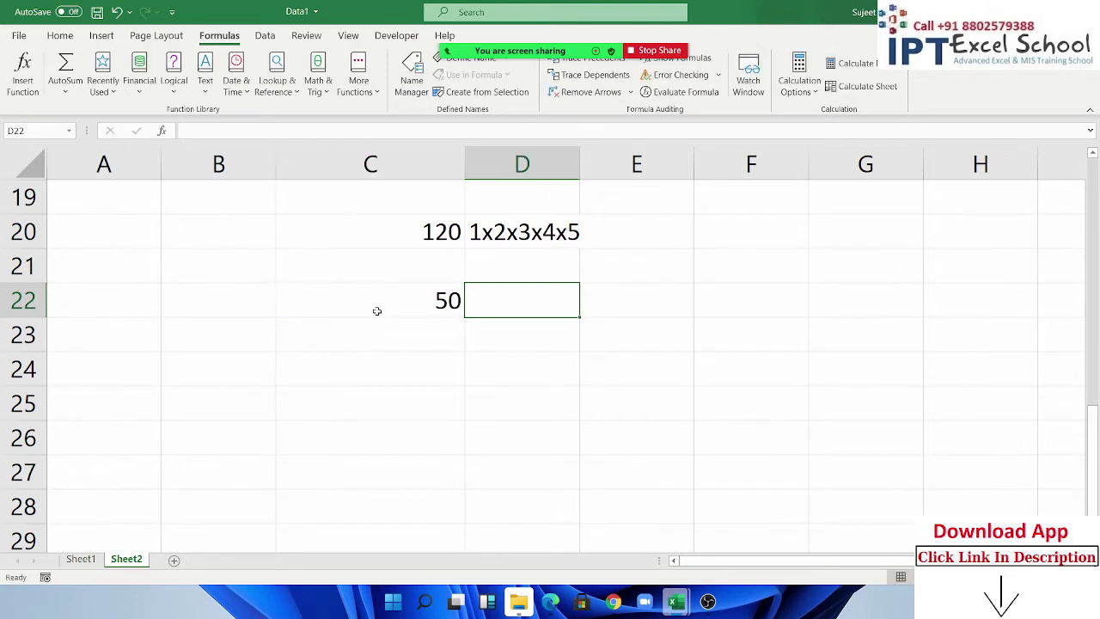
{"action": "type", "text": "17"}
{"action": "key", "text": "Tab"}
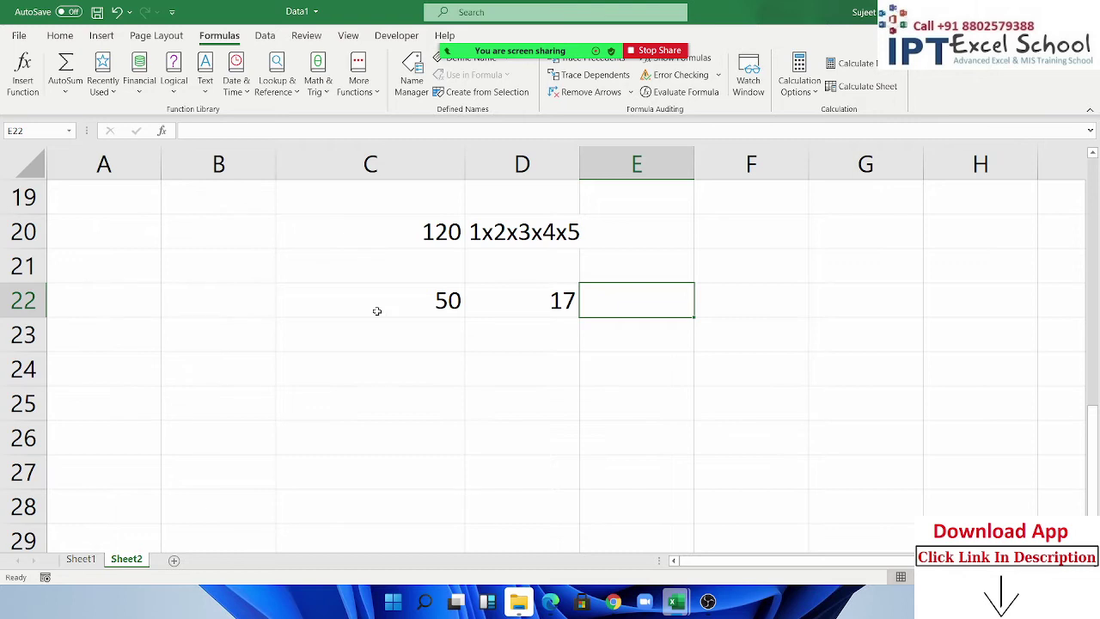
Step: Enter =MROUND(C22,D22) in E22, rounding 50 to the nearest multiple of 17 to give 51
{"action": "type", "text": "="}
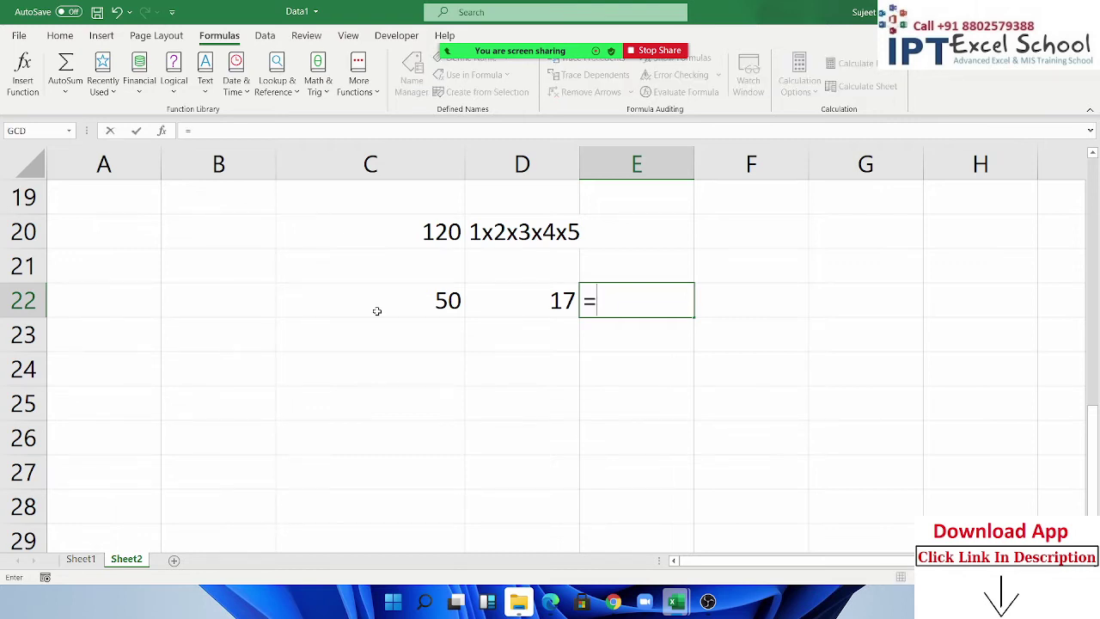
{"action": "type", "text": "rm"}
{"action": "key", "text": "BackSpace"}
{"action": "key", "text": "BackSpace"}
{"action": "type", "text": "m"}
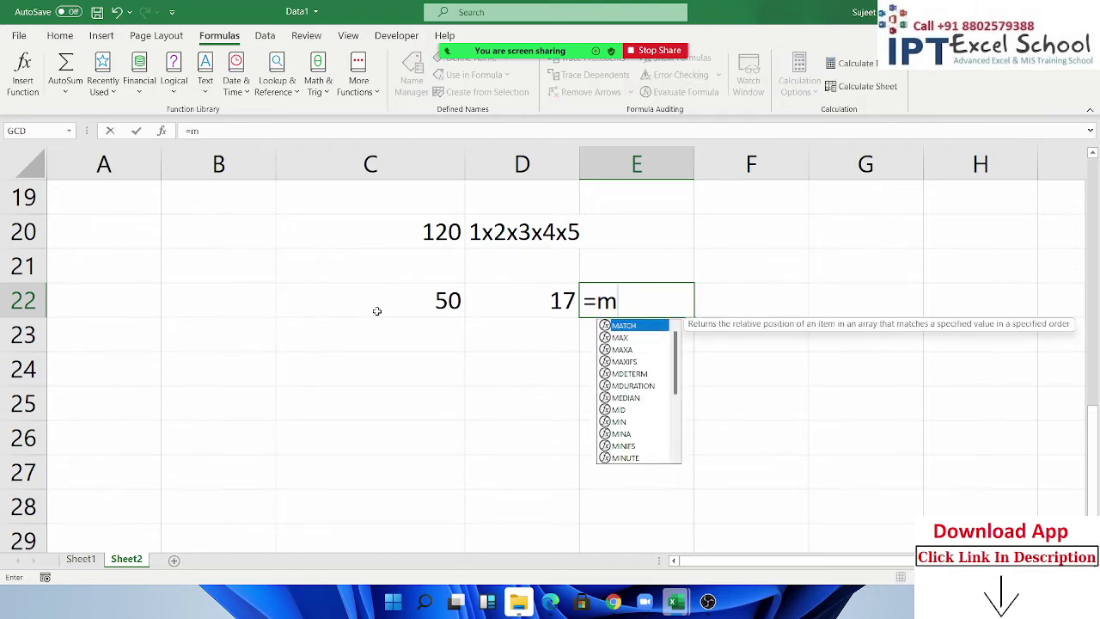
{"action": "type", "text": "r"}
{"action": "key", "text": "Tab"}
{"action": "left_click", "coordinate": [425, 306]}
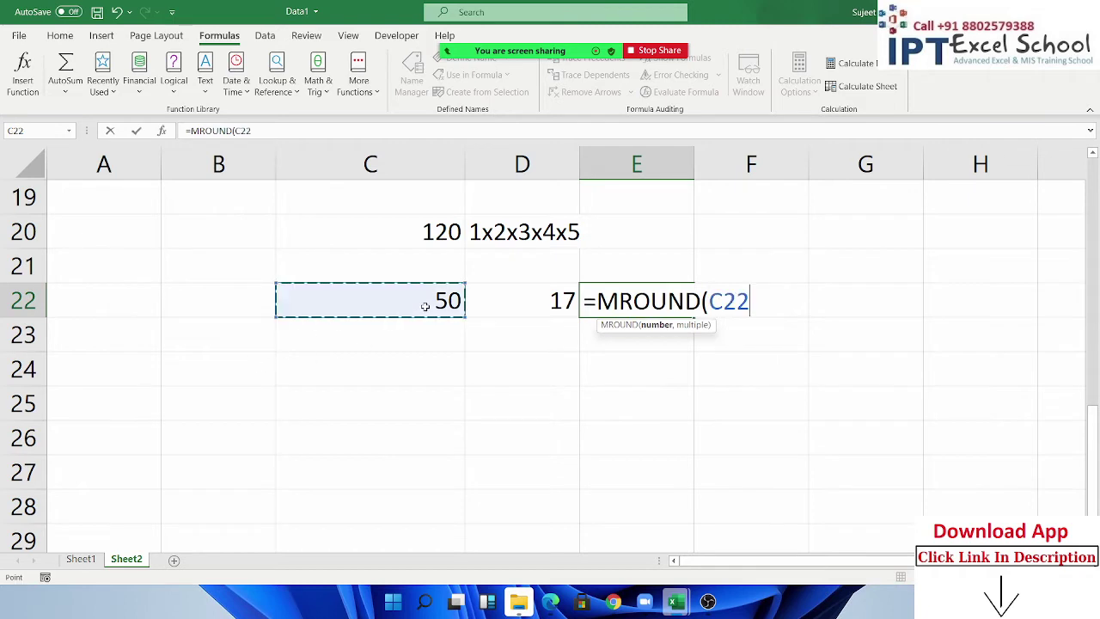
{"action": "type", "text": ","}
{"action": "left_click", "coordinate": [525, 300]}
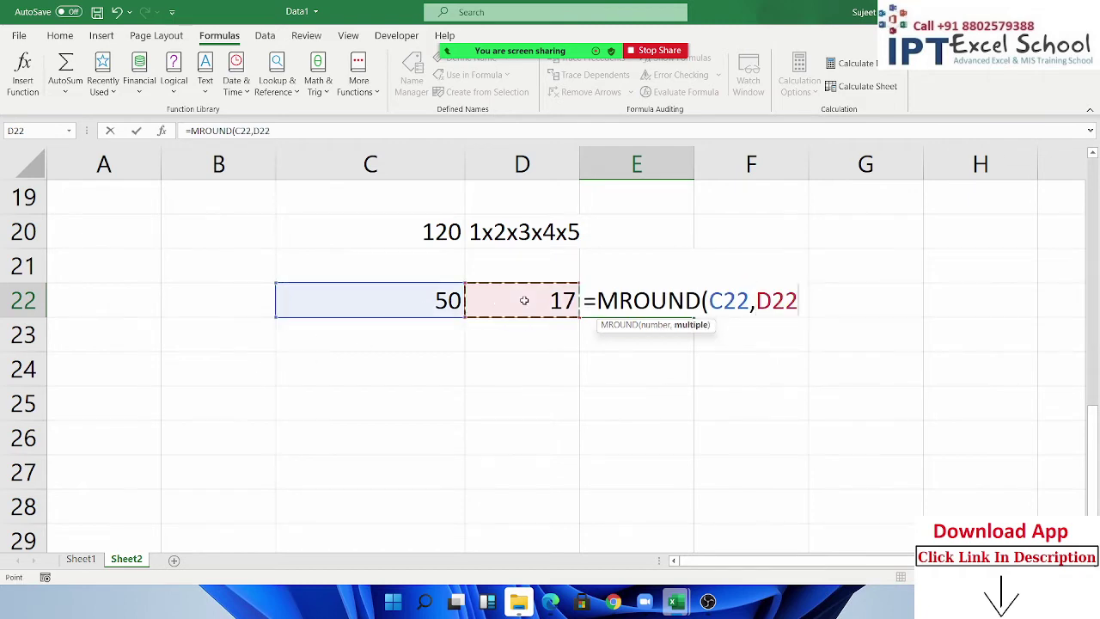
{"action": "key", "text": "Return"}
{"action": "key", "text": "Up"}
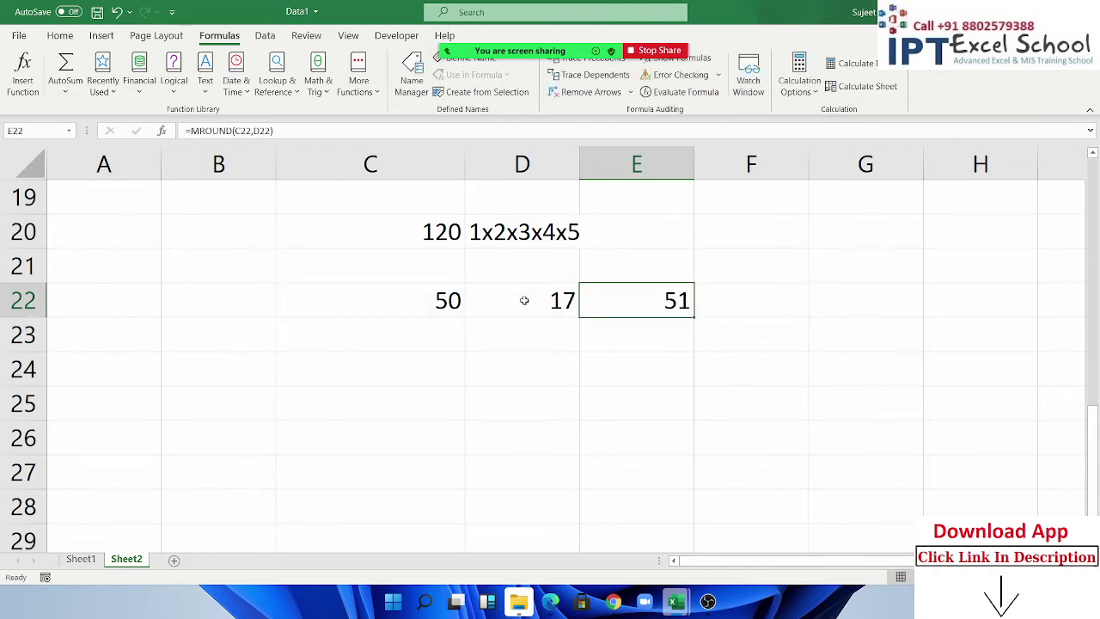
Step: Browse the Math & Trig function list down to MOD, close it, and scroll to the empty rows
{"action": "left_click", "coordinate": [326, 85]}
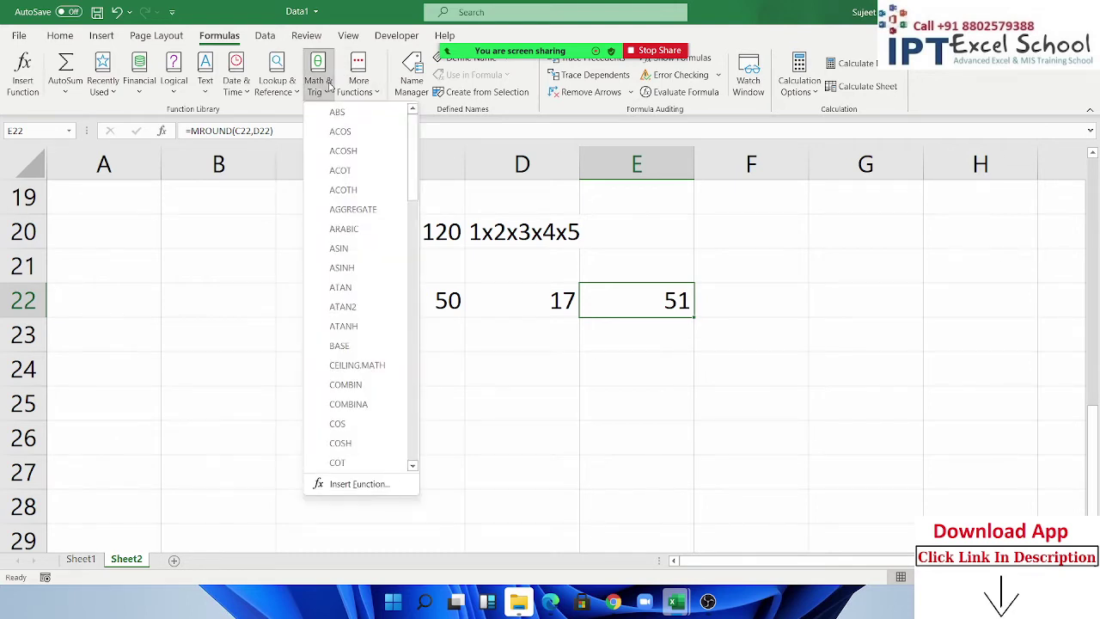
{"action": "scroll", "coordinate": [381, 363], "scroll_direction": "down", "scroll_amount": 3}
{"action": "scroll", "coordinate": [381, 386], "scroll_direction": "down", "scroll_amount": 3}
{"action": "scroll", "coordinate": [381, 386], "scroll_direction": "down", "scroll_amount": 3}
{"action": "scroll", "coordinate": [378, 391], "scroll_direction": "down", "scroll_amount": 3}
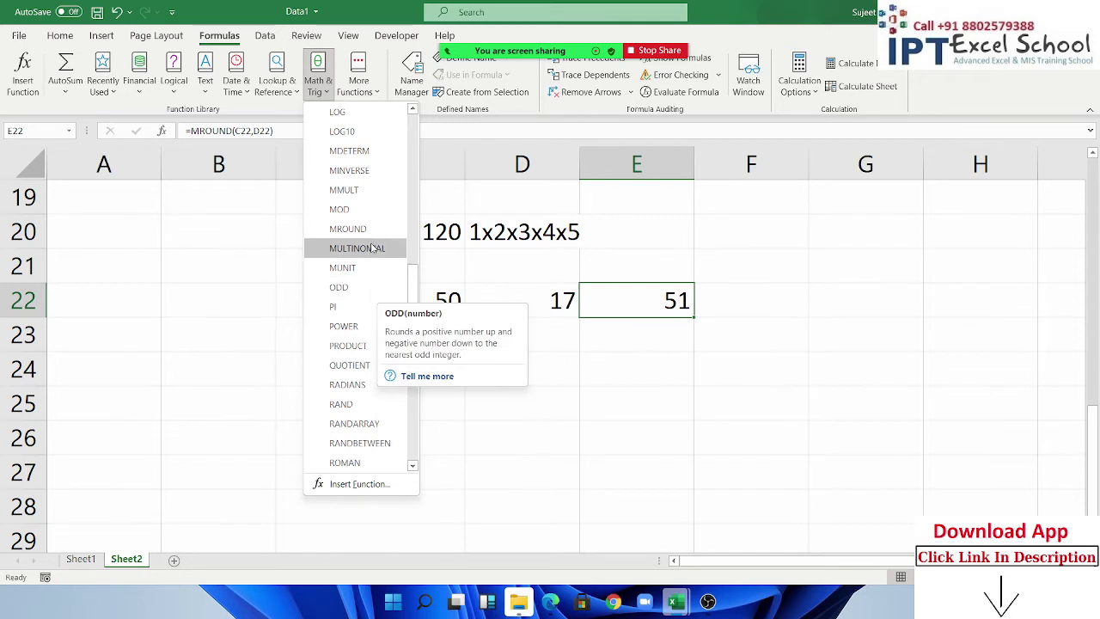
{"action": "left_click", "coordinate": [533, 401]}
{"action": "scroll", "coordinate": [273, 346], "scroll_direction": "down", "scroll_amount": 1}
{"action": "scroll", "coordinate": [272, 346], "scroll_direction": "down", "scroll_amount": 1}
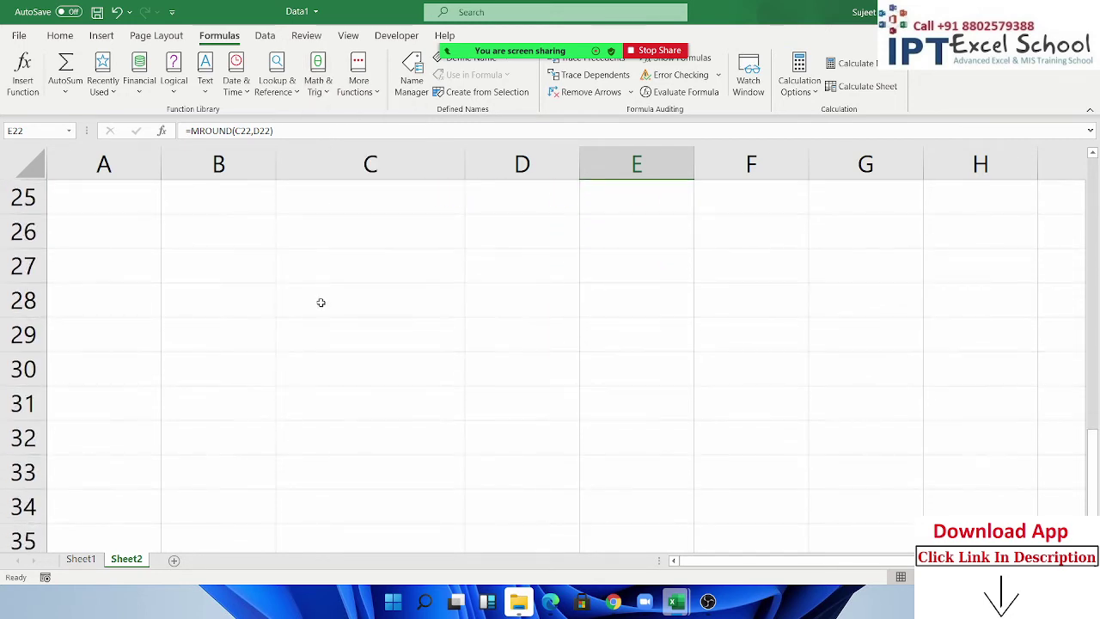
Step: Enter 14 in C26 and 5 in D26
{"action": "left_click", "coordinate": [362, 230]}
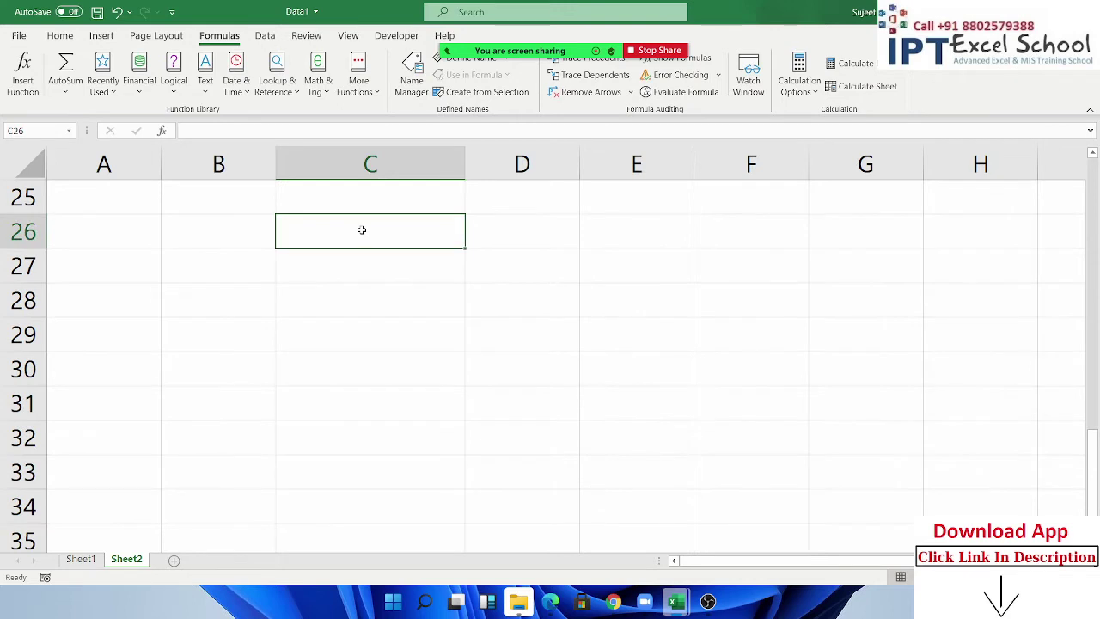
{"action": "type", "text": "14"}
{"action": "key", "text": "Tab"}
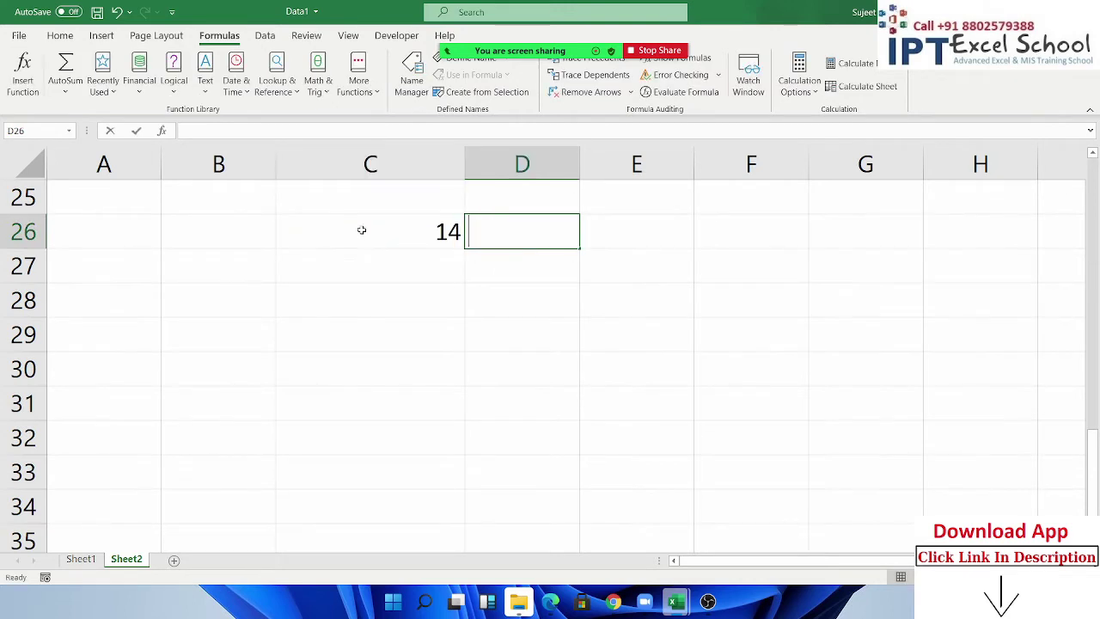
{"action": "type", "text": "5"}
{"action": "key", "text": "Tab"}
Step: Enter =MOD(C26,D26) in E26, fixing the stray period, so it returns the remainder 4
{"action": "type", "text": "=m"}
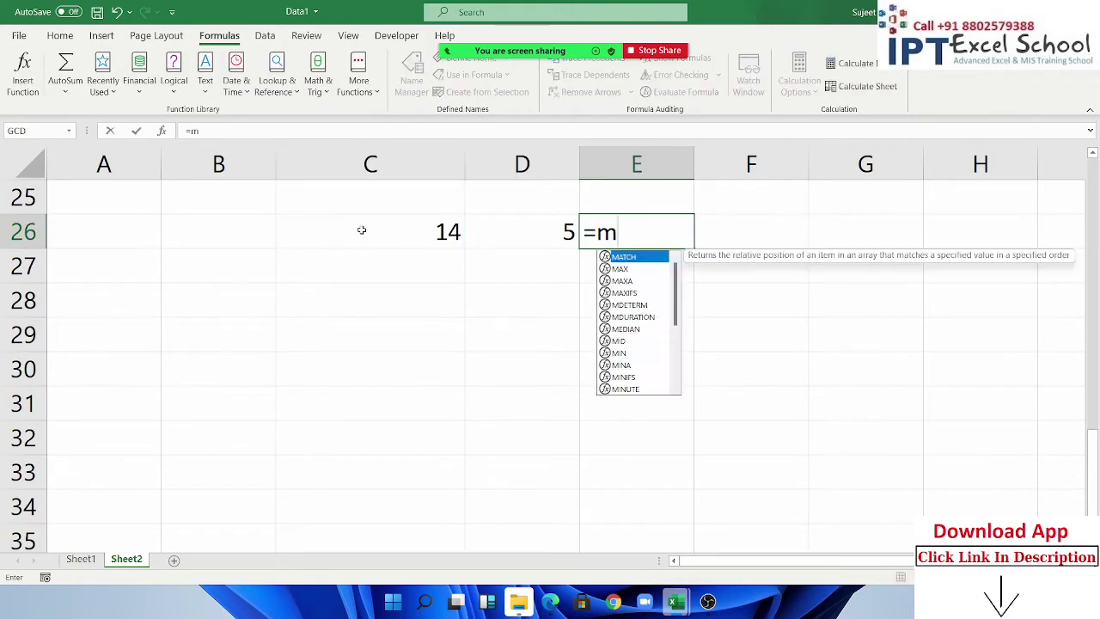
{"action": "type", "text": "od"}
{"action": "key", "text": "Tab"}
{"action": "left_click", "coordinate": [362, 230]}
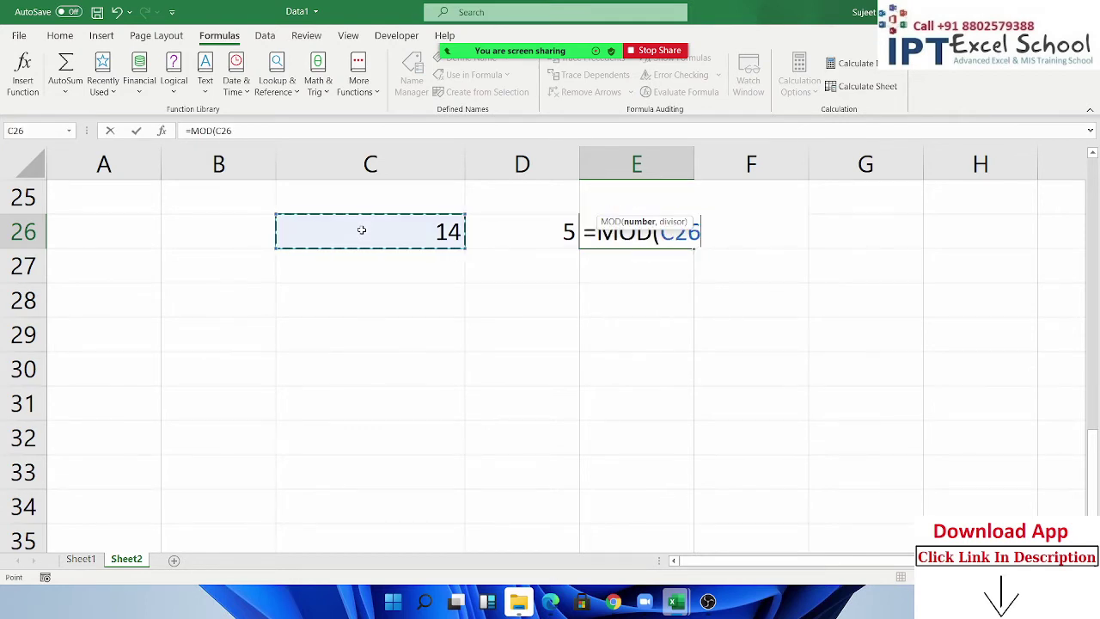
{"action": "type", "text": ","}
{"action": "key", "text": "Left"}
{"action": "type", "text": "."}
{"action": "key", "text": "Return"}
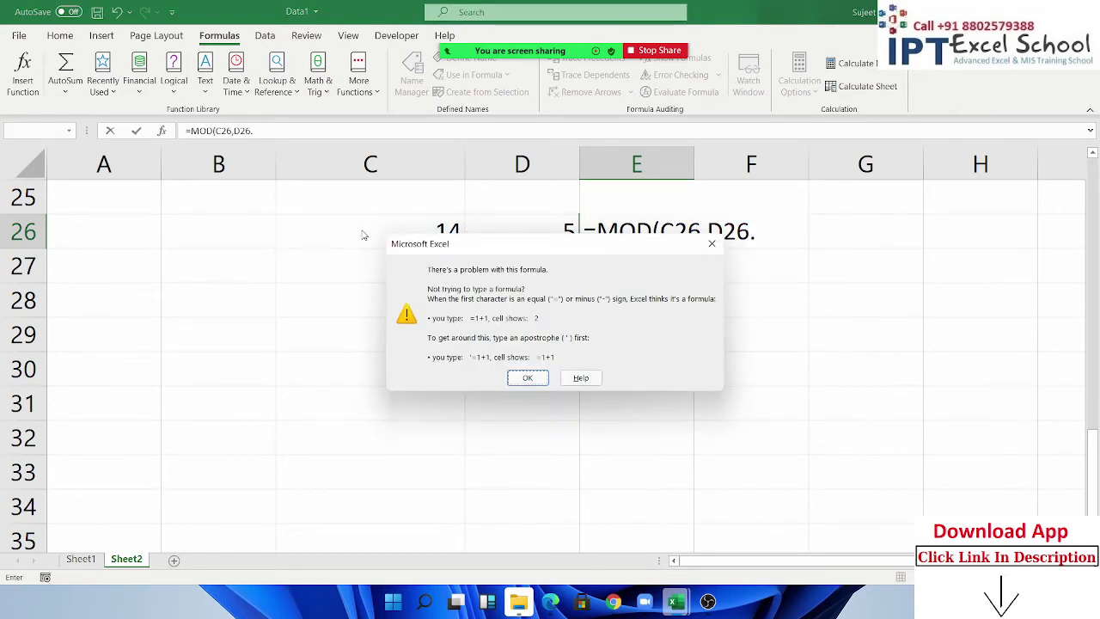
{"action": "key", "text": "Return"}
{"action": "key", "text": "Right"}
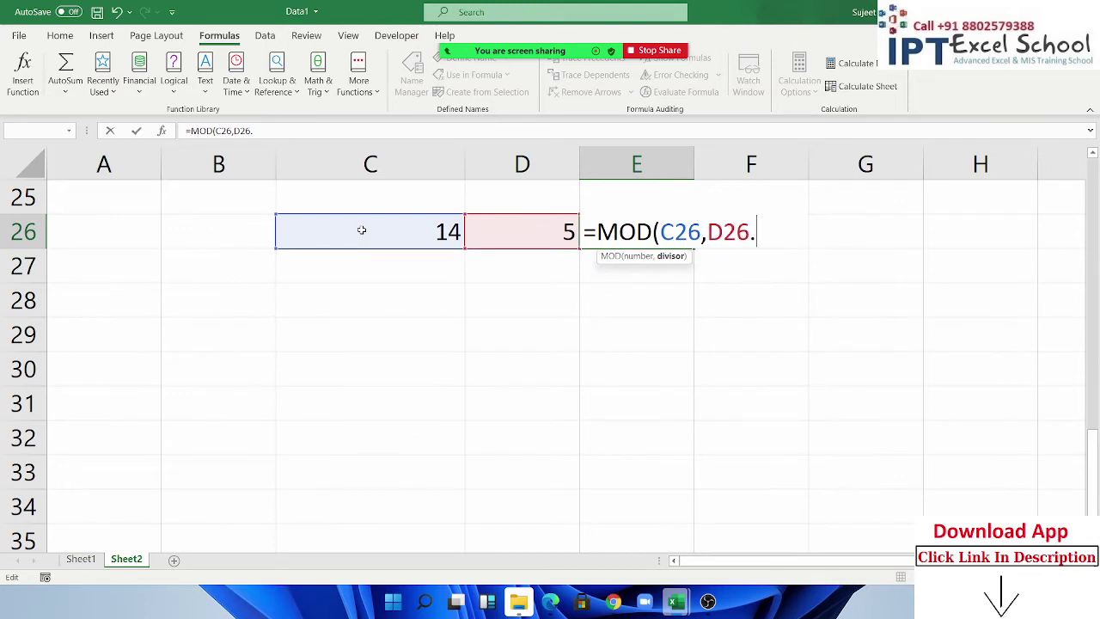
{"action": "key", "text": "Return"}
{"action": "key", "text": "Up"}
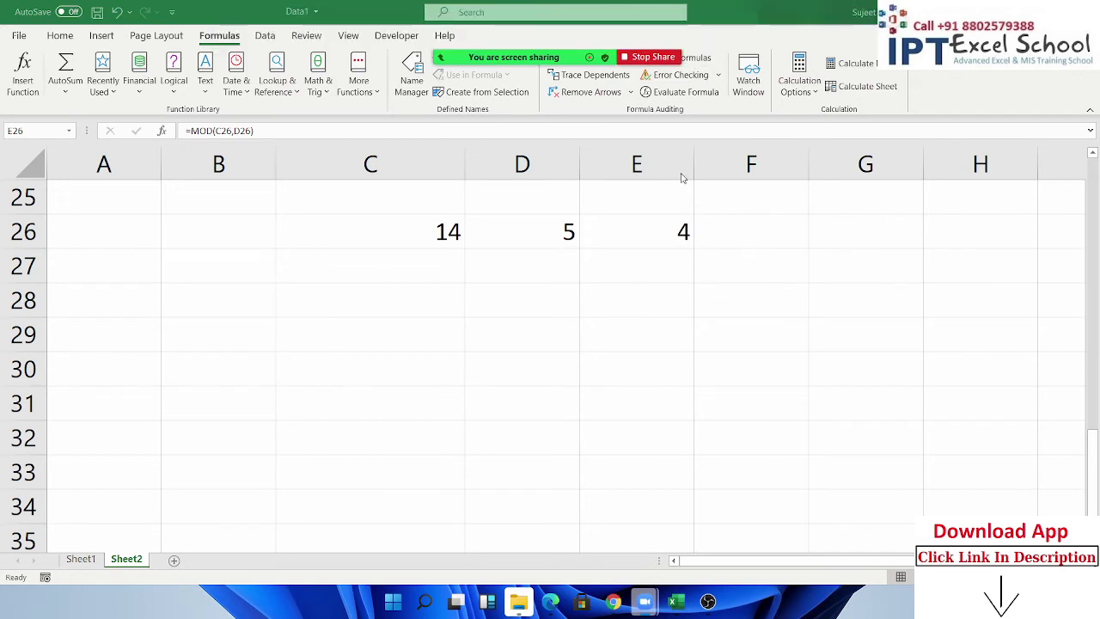
{"action": "left_click", "coordinate": [689, 27]}
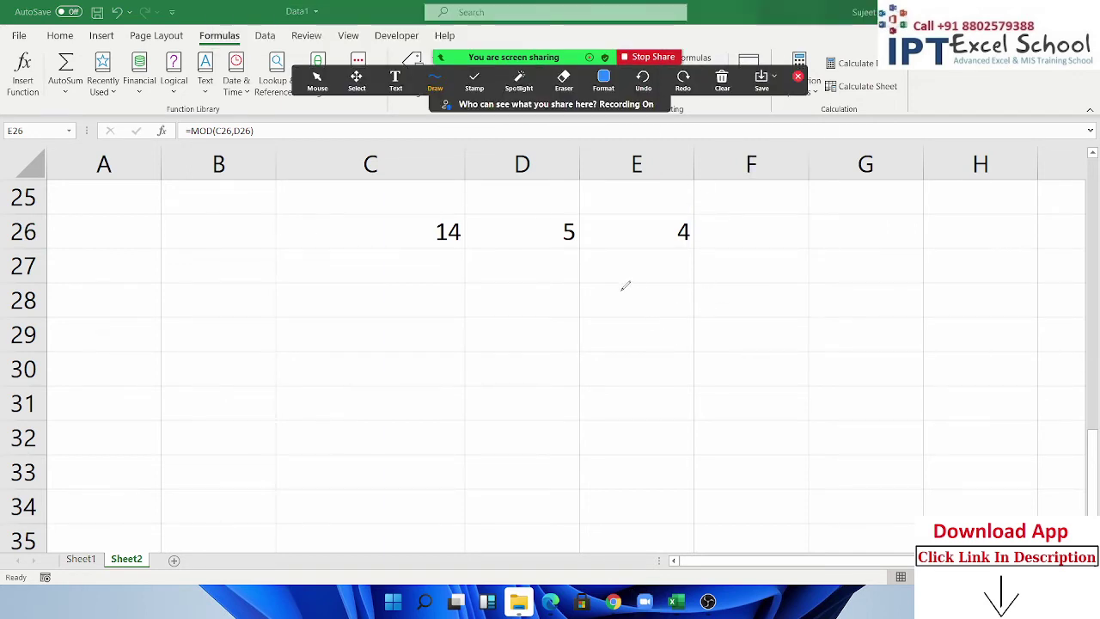
{"action": "left_click_drag", "start_coordinate": [621, 289], "coordinate": [631, 428]}
{"action": "left_click_drag", "start_coordinate": [852, 264], "coordinate": [926, 370]}
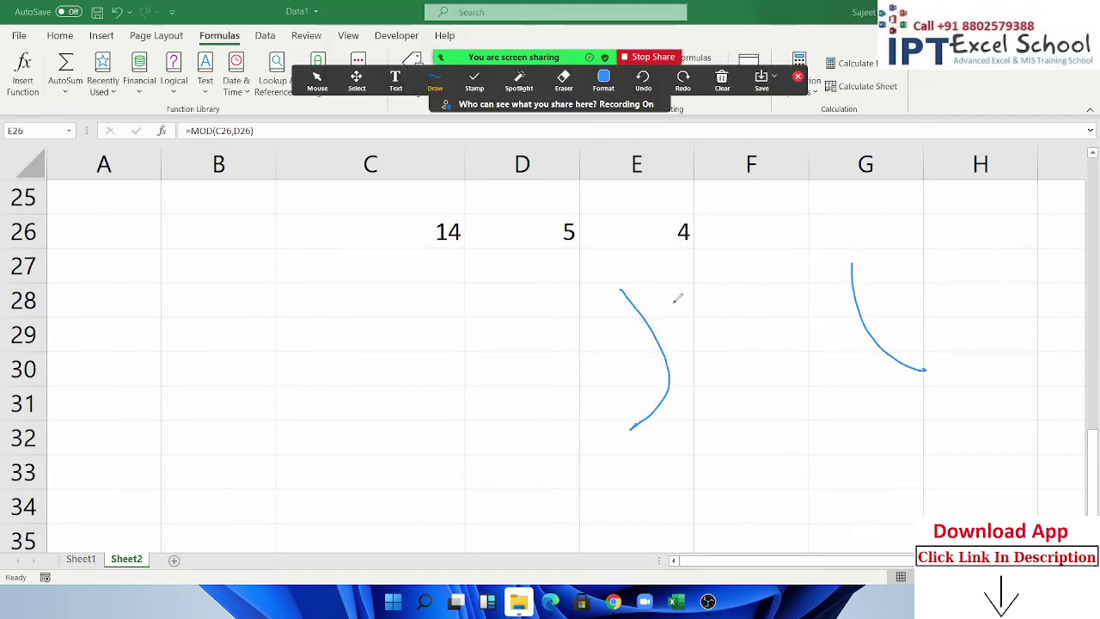
{"action": "mouse_move", "coordinate": [673, 302]}
{"action": "left_mouse_down"}
{"action": "mouse_move", "coordinate": [683, 355]}
{"action": "mouse_move", "coordinate": [754, 293]}
{"action": "mouse_move", "coordinate": [737, 369]}
{"action": "left_mouse_up"}
{"action": "mouse_move", "coordinate": [602, 325]}
{"action": "left_mouse_down"}
{"action": "mouse_move", "coordinate": [571, 337]}
{"action": "mouse_move", "coordinate": [570, 411]}
{"action": "left_mouse_up"}
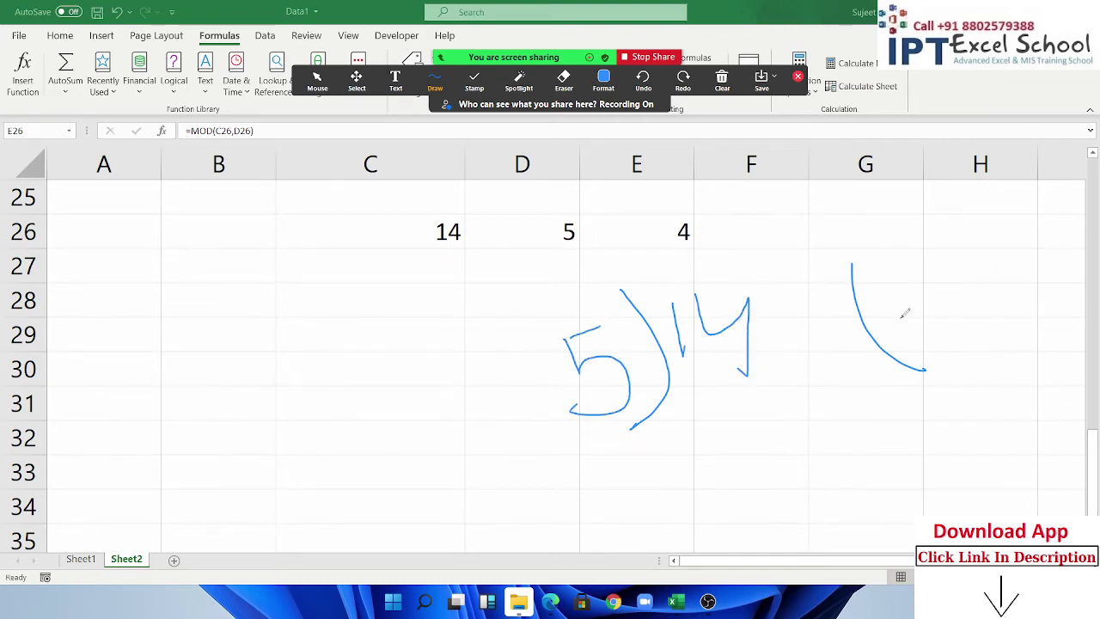
{"action": "mouse_move", "coordinate": [904, 285]}
{"action": "left_mouse_down"}
{"action": "mouse_move", "coordinate": [898, 316]}
{"action": "mouse_move", "coordinate": [935, 350]}
{"action": "left_mouse_up"}
{"action": "left_click_drag", "start_coordinate": [685, 391], "coordinate": [702, 434]}
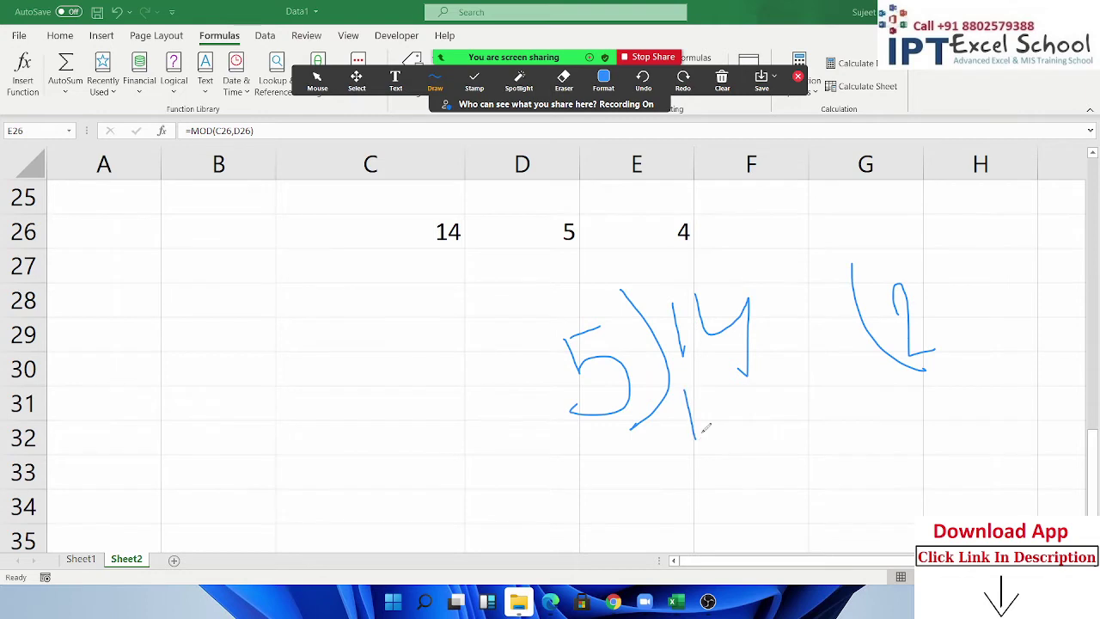
{"action": "mouse_move", "coordinate": [741, 398]}
{"action": "left_mouse_down"}
{"action": "mouse_move", "coordinate": [756, 434]}
{"action": "mouse_move", "coordinate": [744, 401]}
{"action": "left_mouse_up"}
{"action": "mouse_move", "coordinate": [670, 458]}
{"action": "left_mouse_down"}
{"action": "mouse_move", "coordinate": [803, 427]}
{"action": "mouse_move", "coordinate": [817, 529]}
{"action": "left_mouse_up"}
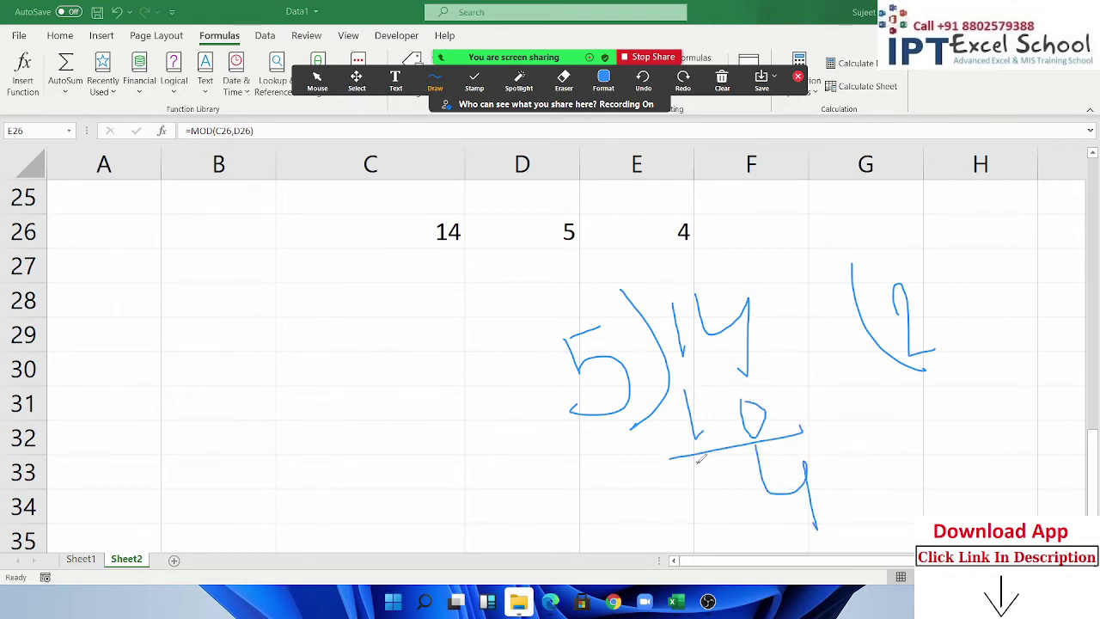
{"action": "mouse_move", "coordinate": [696, 462]}
{"action": "left_mouse_down"}
{"action": "mouse_move", "coordinate": [727, 513]}
{"action": "mouse_move", "coordinate": [697, 507]}
{"action": "left_mouse_up"}
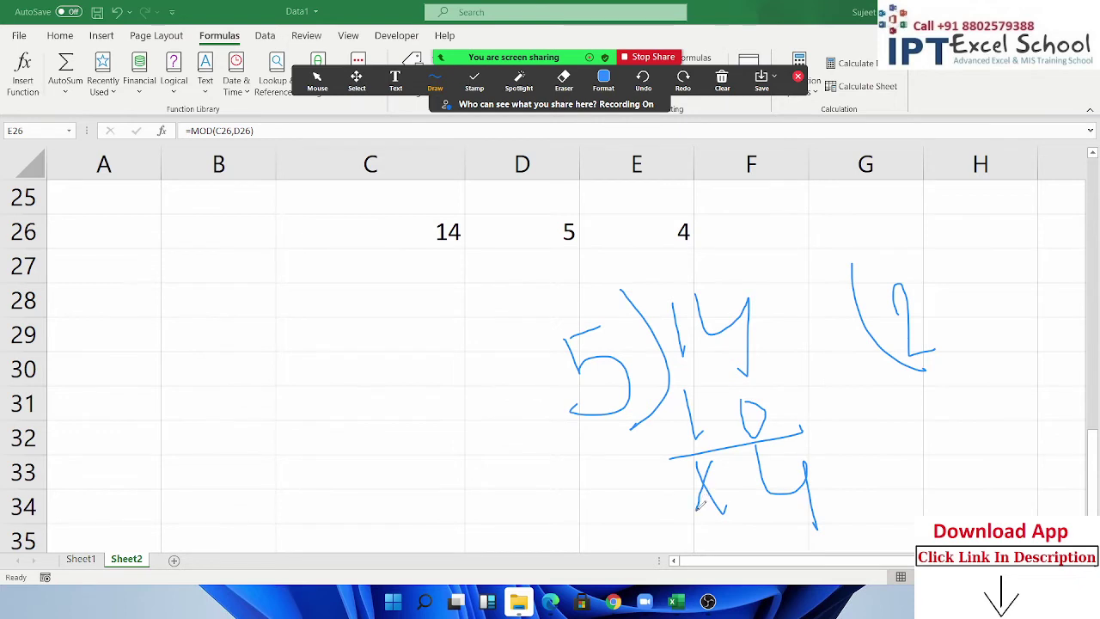
{"action": "mouse_move", "coordinate": [776, 436]}
{"action": "left_mouse_down"}
{"action": "mouse_move", "coordinate": [832, 535]}
{"action": "mouse_move", "coordinate": [773, 435]}
{"action": "left_mouse_up"}
{"action": "mouse_move", "coordinate": [655, 247]}
{"action": "left_mouse_down"}
{"action": "mouse_move", "coordinate": [662, 268]}
{"action": "mouse_move", "coordinate": [736, 249]}
{"action": "left_mouse_up"}
{"action": "left_click", "coordinate": [798, 77]}
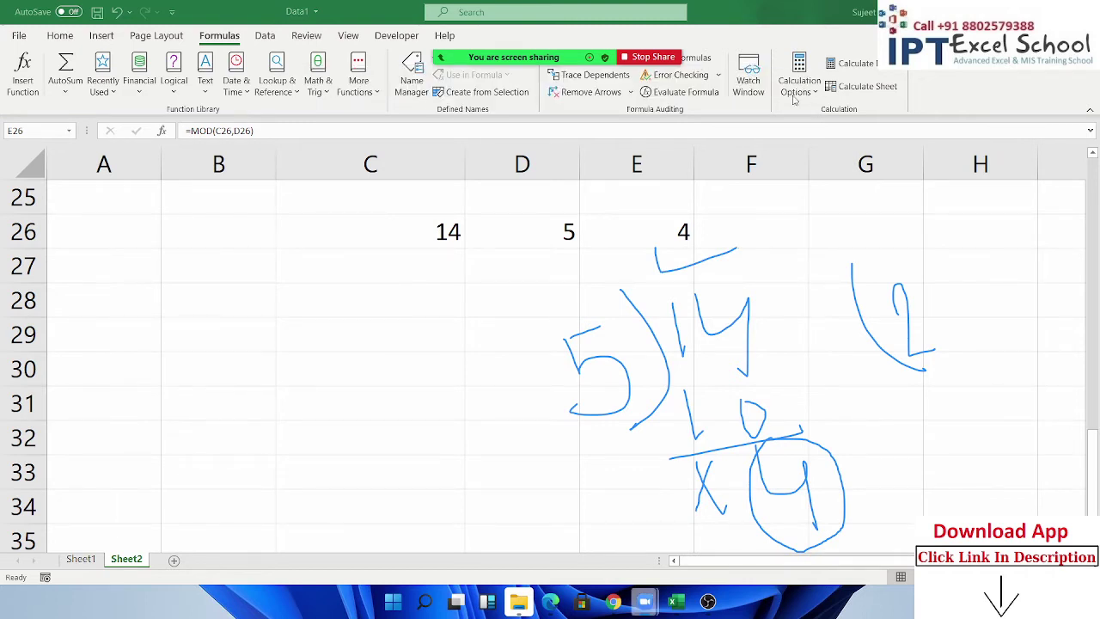
{"action": "mouse_move", "coordinate": [511, 30]}
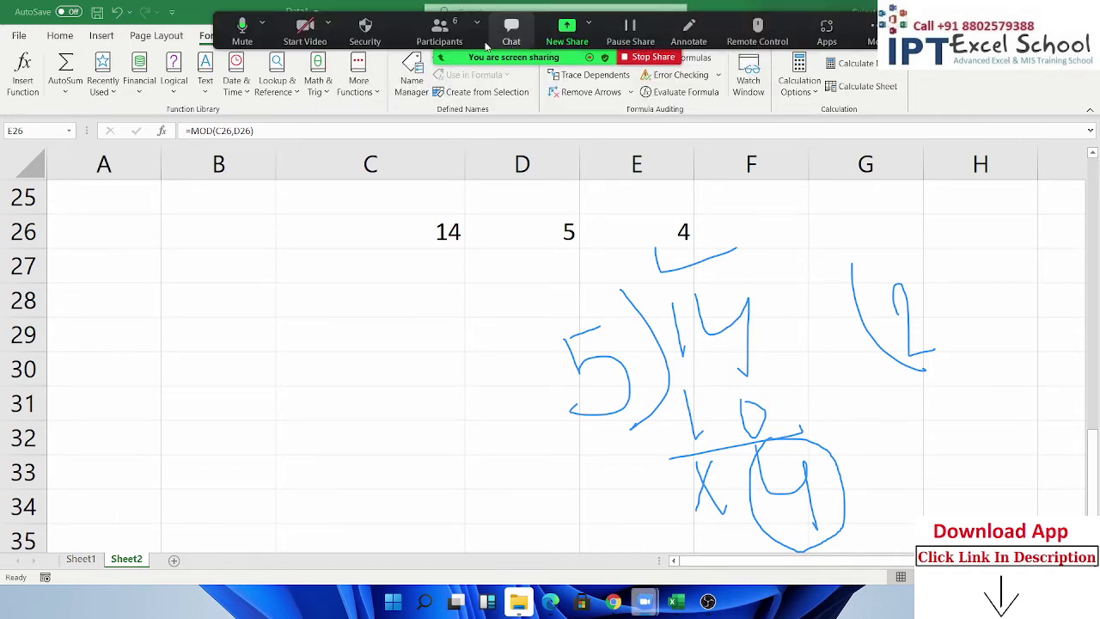
{"action": "left_click", "coordinate": [704, 41]}
{"action": "left_click", "coordinate": [722, 79]}
{"action": "left_click", "coordinate": [760, 136]}
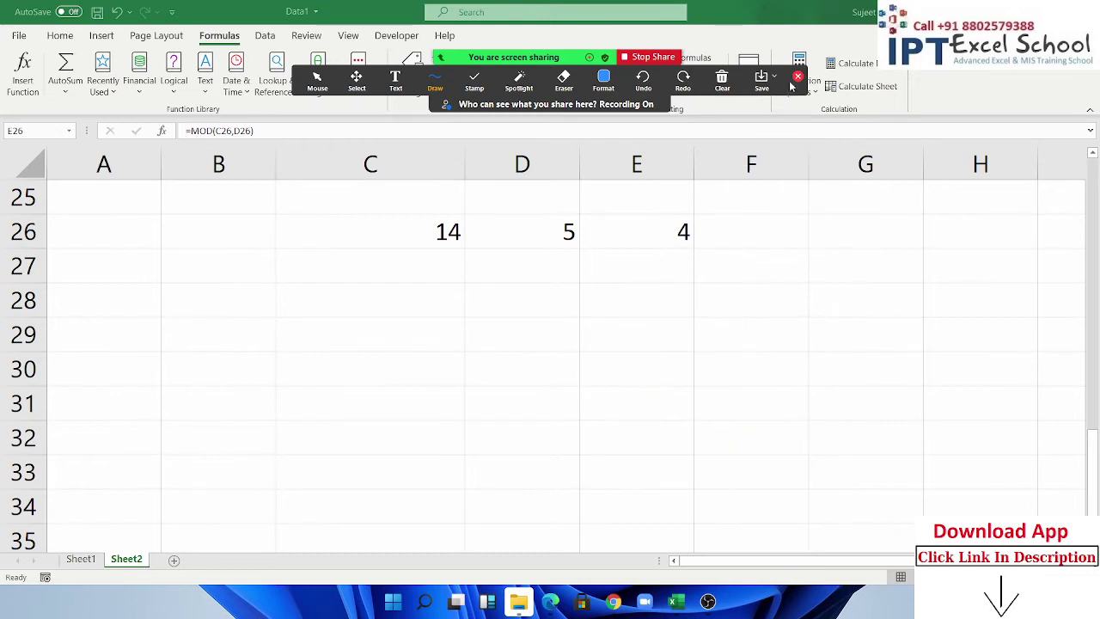
{"action": "left_click", "coordinate": [797, 77]}
{"action": "left_click", "coordinate": [252, 306]}
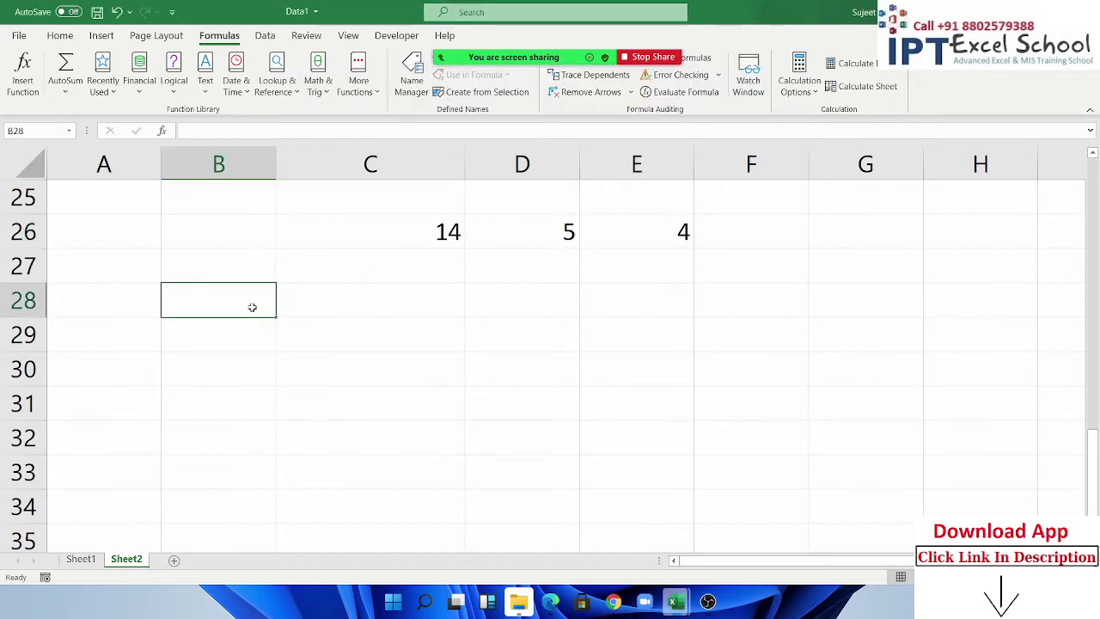
Step: Enter =TODAY() in B28 to show today's date
{"action": "type", "text": "=Tp"}
{"action": "key", "text": "BackSpace"}
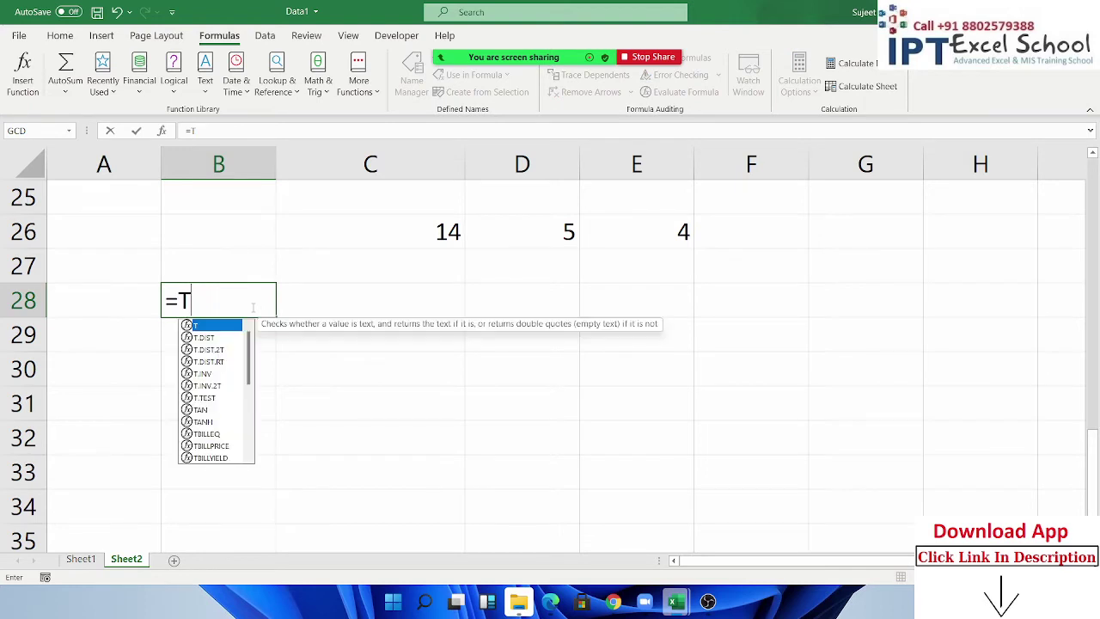
{"action": "type", "text": "o"}
{"action": "key", "text": "Tab"}
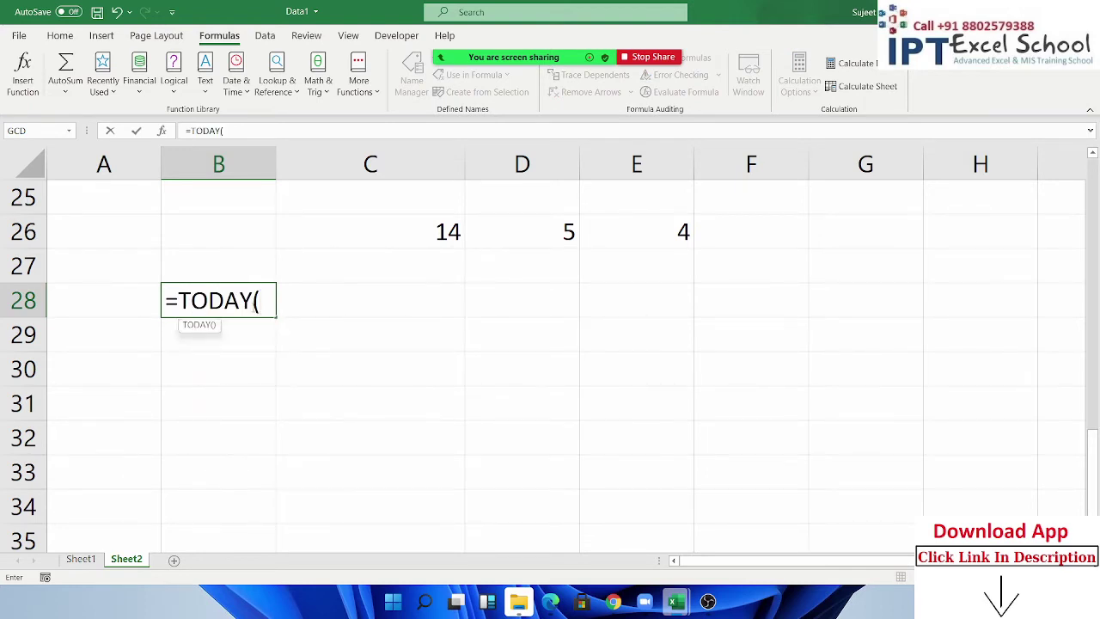
{"action": "key", "text": "Return"}
{"action": "key", "text": "Up"}
{"action": "key", "text": "Right"}
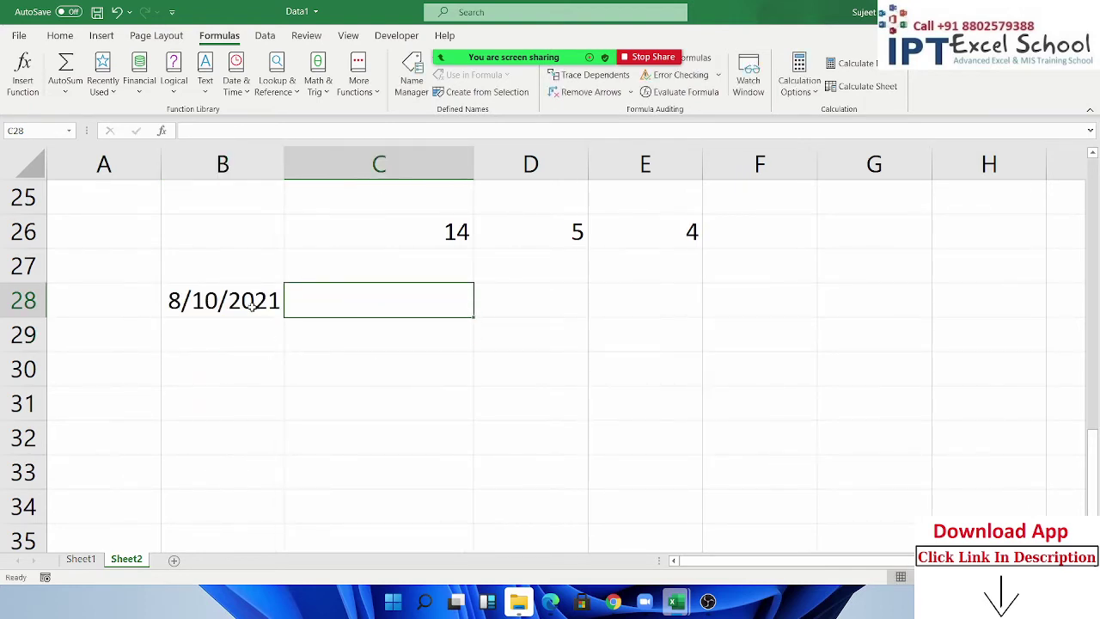
Step: Enter =NOW() in C28 for the current date and time
{"action": "type", "text": "=no"}
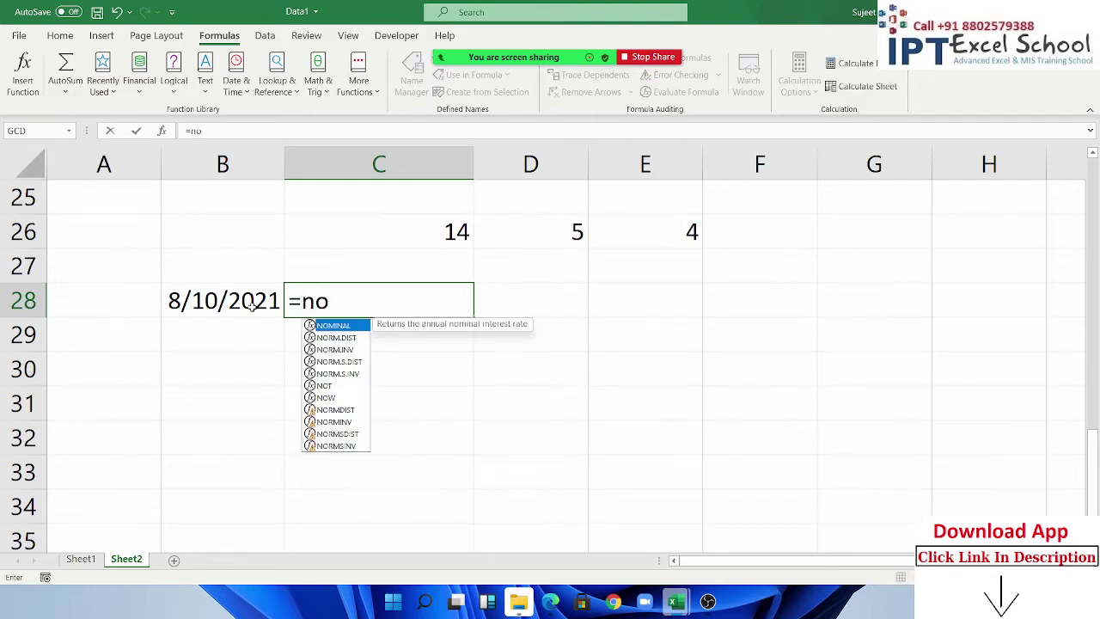
{"action": "type", "text": "w"}
{"action": "key", "text": "Tab"}
{"action": "key", "text": "Return"}
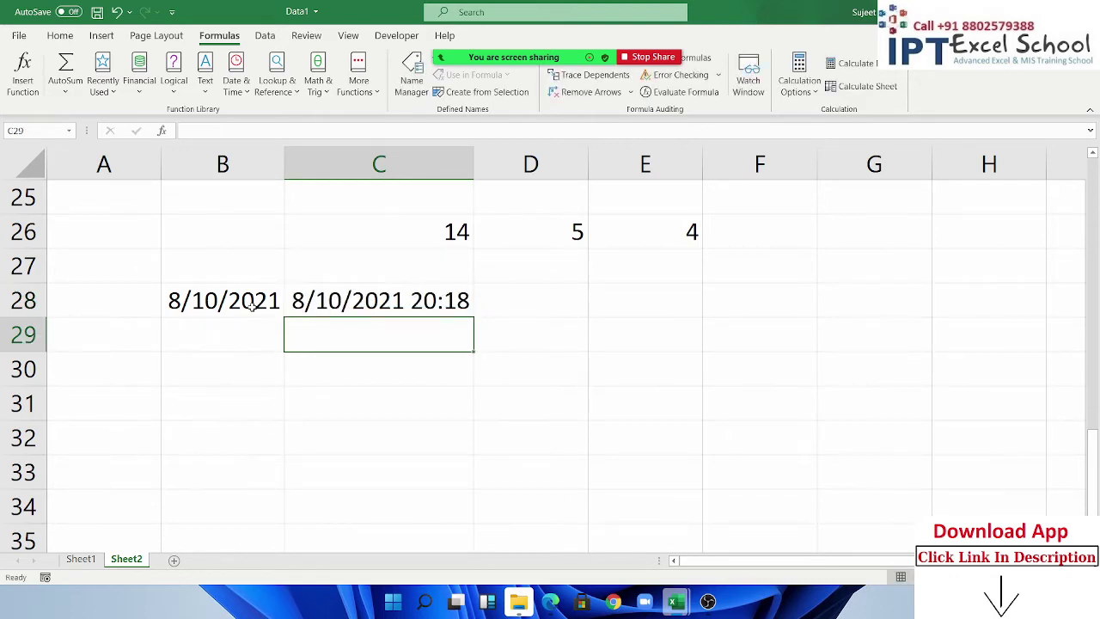
{"action": "key", "text": "Up"}
{"action": "key", "text": "Right"}
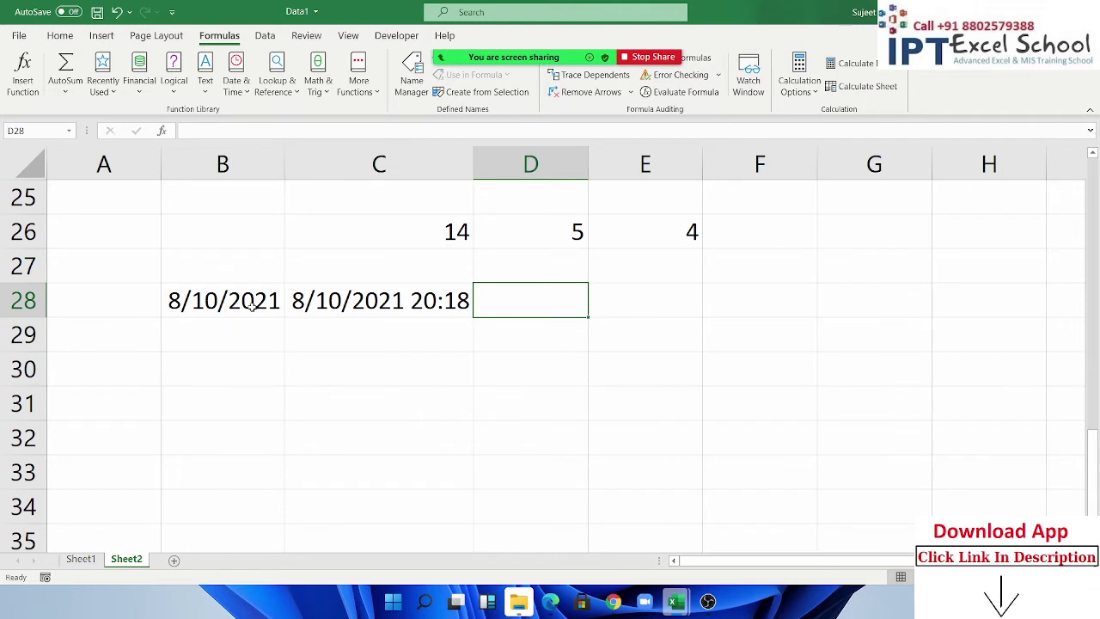
{"action": "key", "text": "Down"}
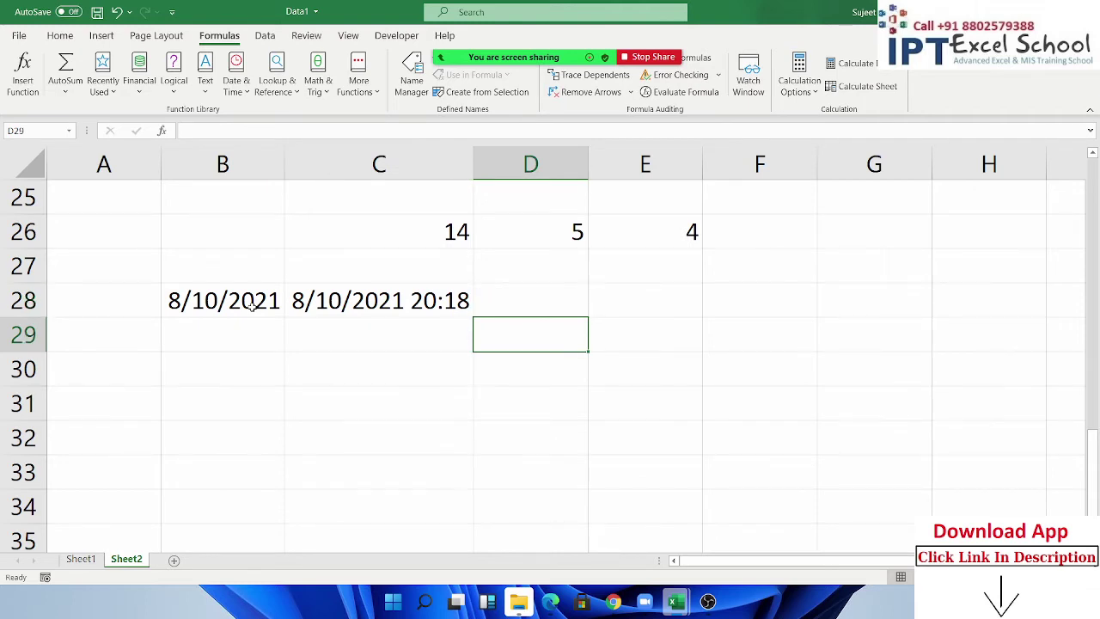
{"action": "key", "text": "Left"}
Step: Try an =INT(NOW()) formula in C28, then discard it
{"action": "key", "text": "Up"}
{"action": "key", "text": "Delete"}
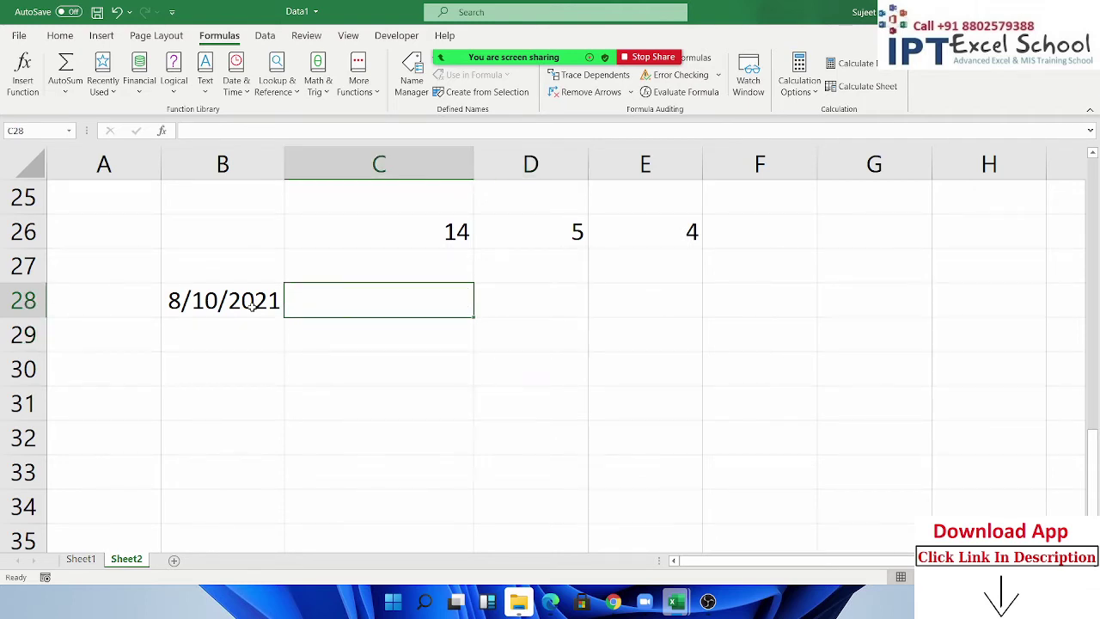
{"action": "type", "text": "=in"}
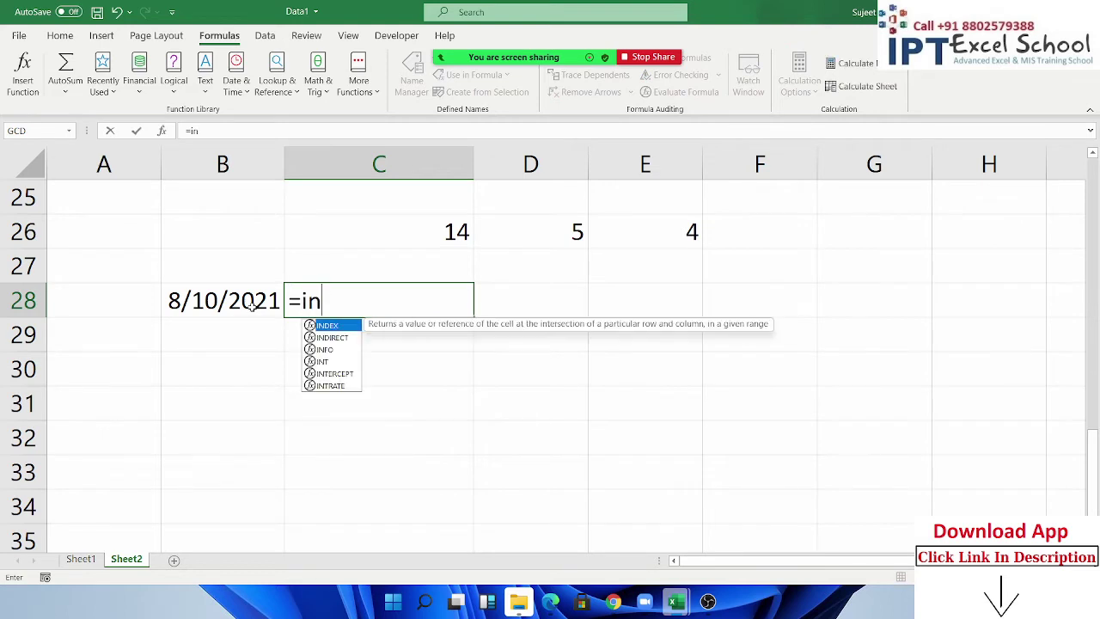
{"action": "type", "text": "t"}
{"action": "key", "text": "Tab"}
{"action": "type", "text": "n"}
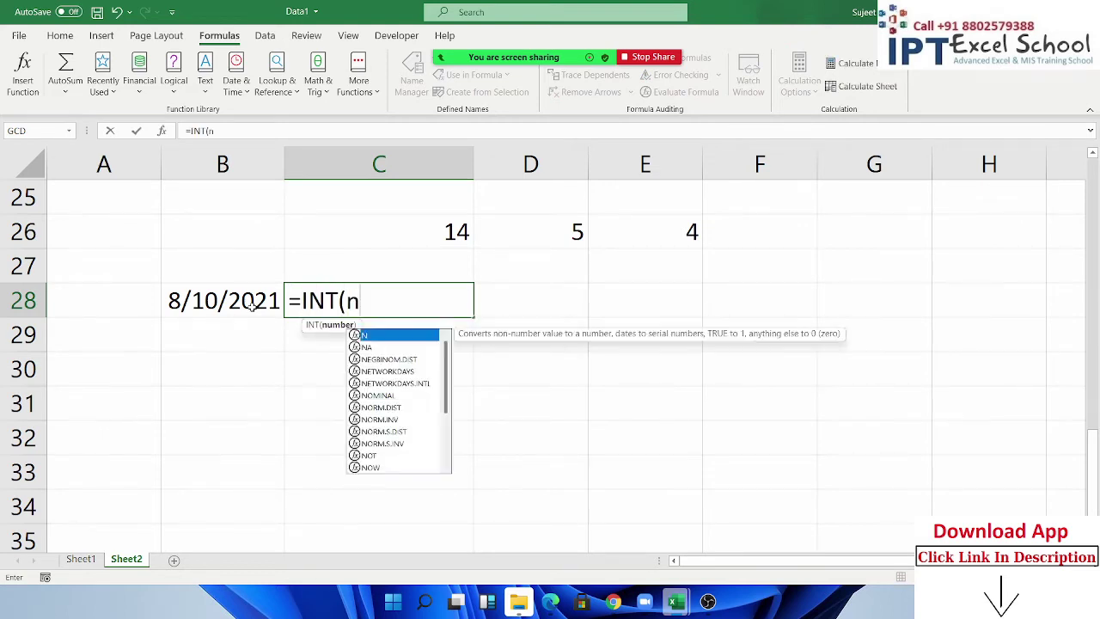
{"action": "type", "text": "ow"}
{"action": "key", "text": "Tab"}
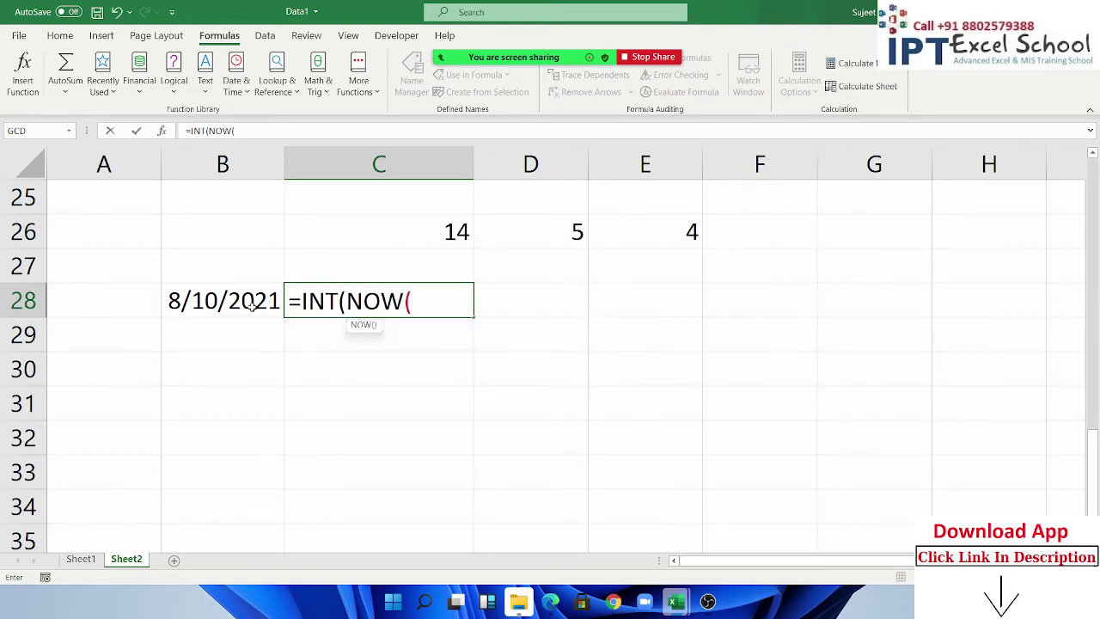
{"action": "key", "text": "Escape"}
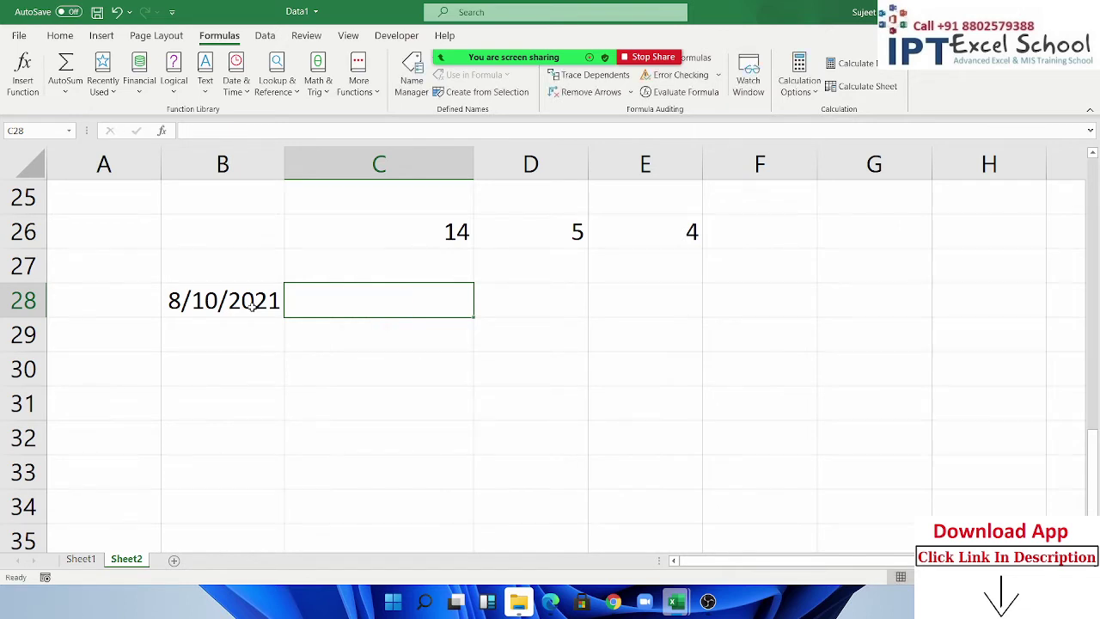
Step: Cancel trial date-time stamps and format C28's =NOW() as General, showing 44418.84673
{"action": "key", "text": "ctrl+semicolon"}
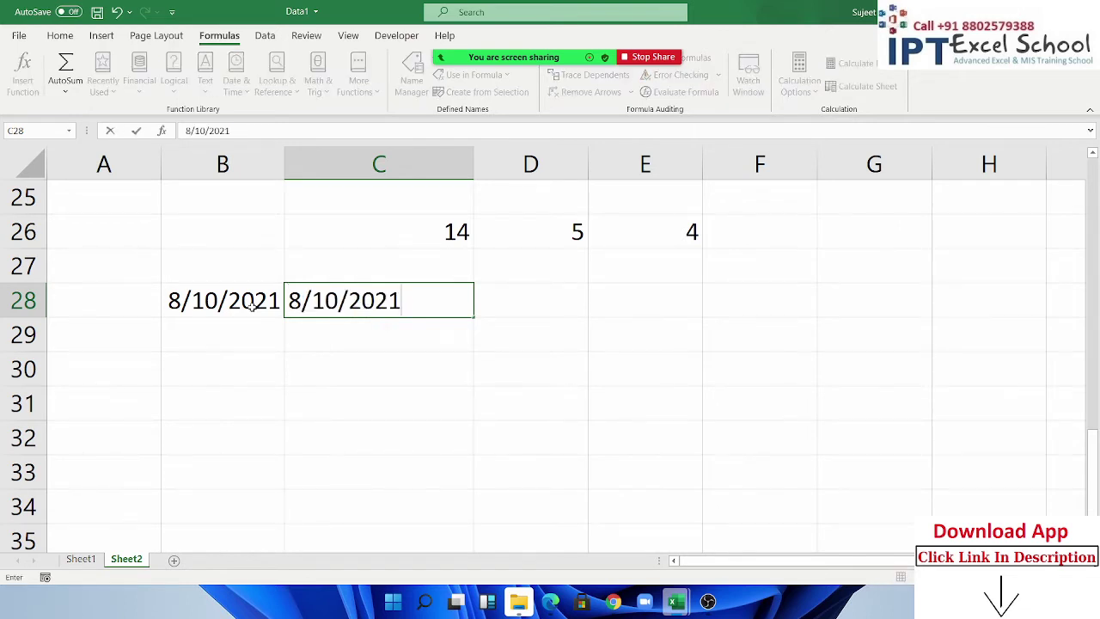
{"action": "key", "text": "Escape"}
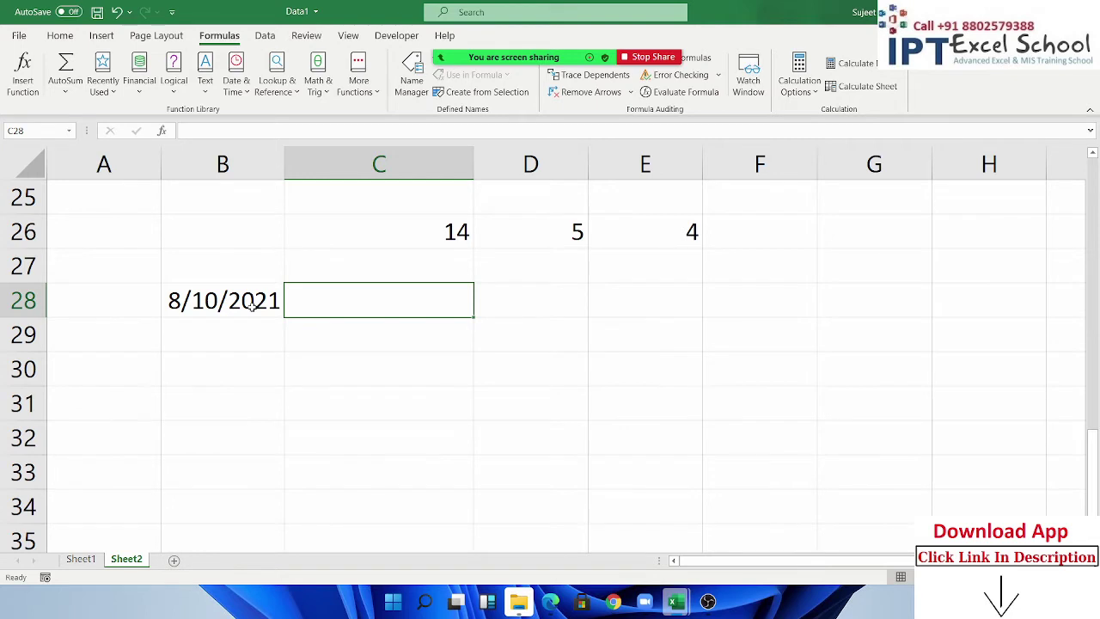
{"action": "key", "text": "ctrl+semicolon"}
{"action": "key", "text": "space"}
{"action": "key", "text": "ctrl+shift+semicolon"}
{"action": "key", "text": "Escape"}
{"action": "key", "text": "ctrl+semicolon"}
{"action": "key", "text": "space"}
{"action": "key", "text": "ctrl+shift+semicolon"}
{"action": "type", "text": "=NOW()"}
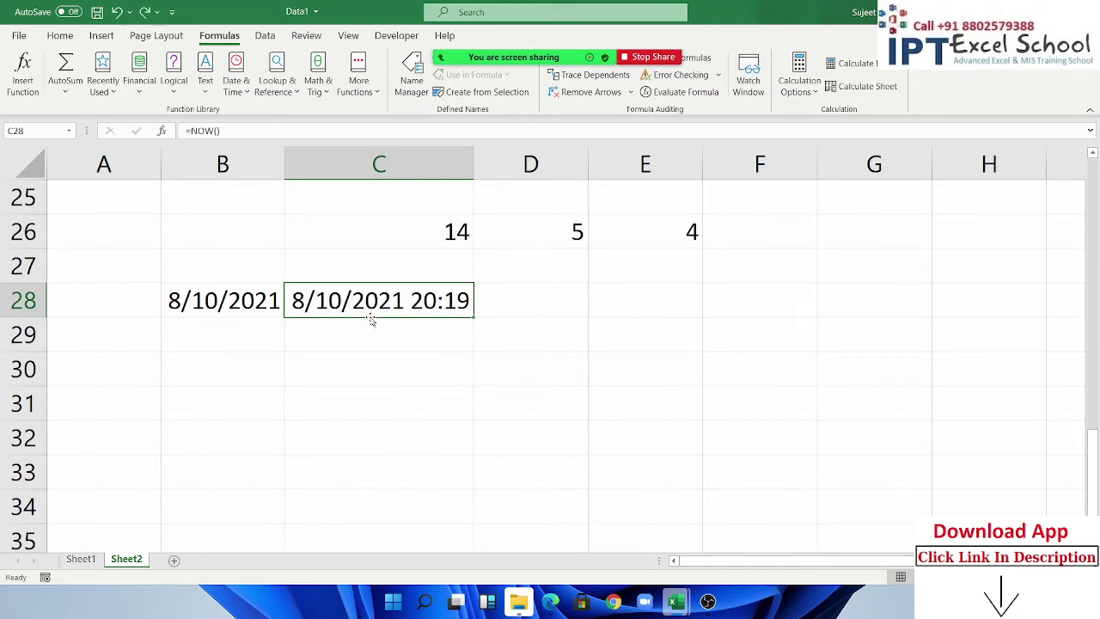
{"action": "key", "text": "ctrl+shift+grave"}
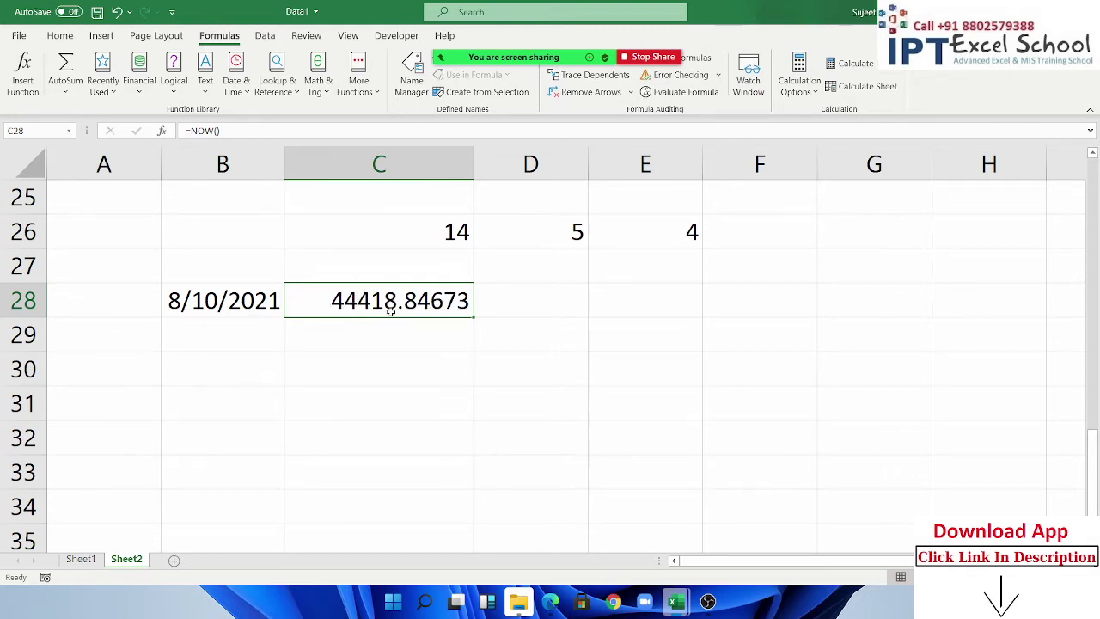
Step: Enter =INT(C28) in D28 to get the whole-day value 44418
{"action": "left_click", "coordinate": [507, 310]}
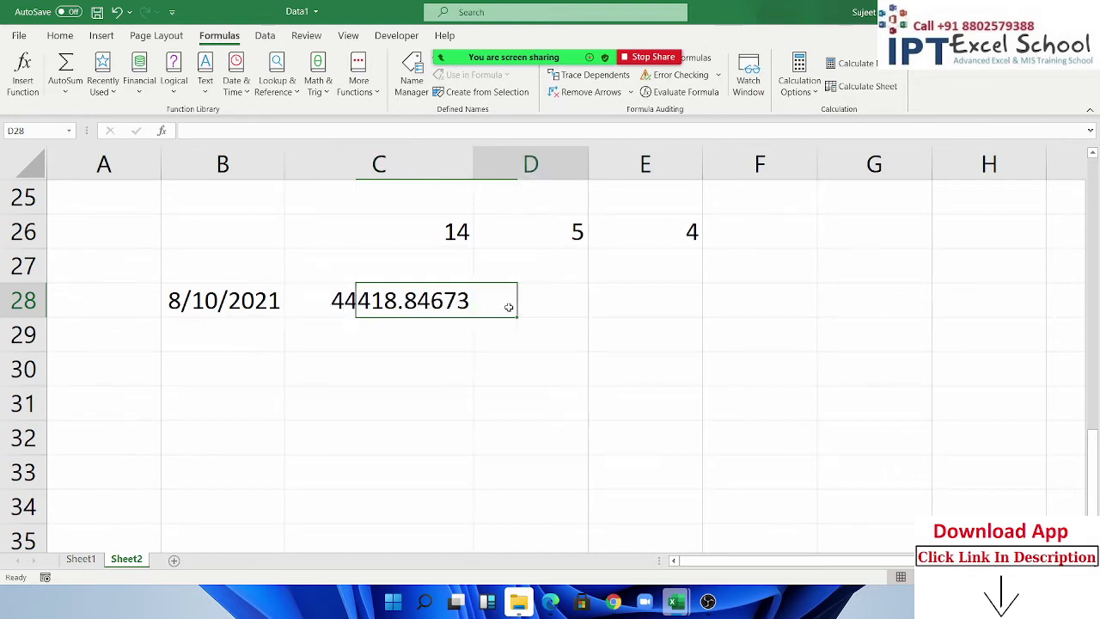
{"action": "type", "text": "="}
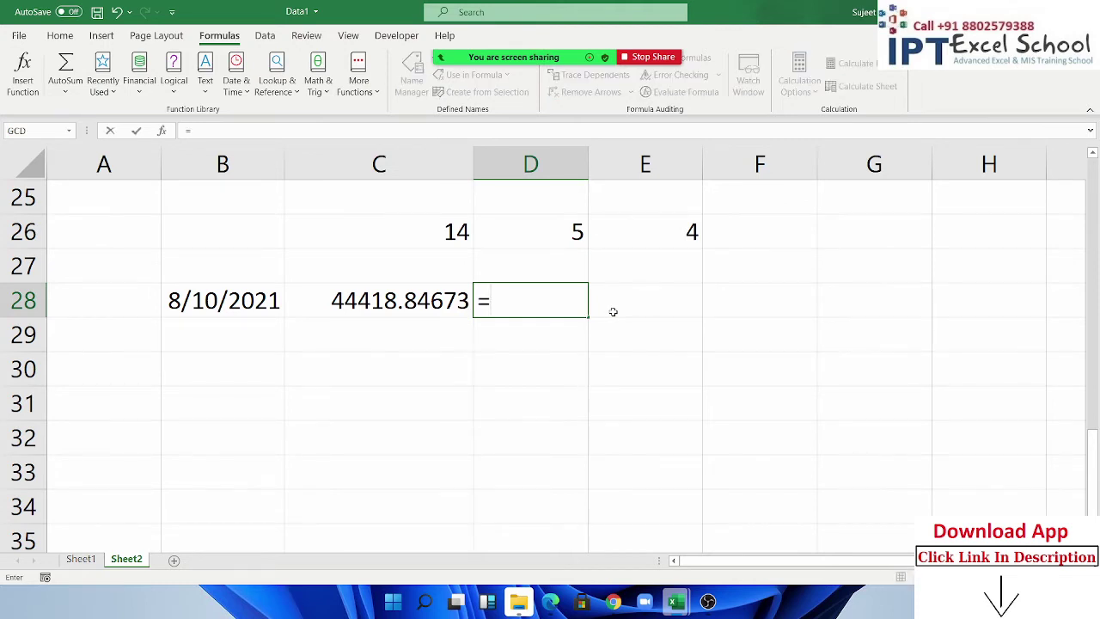
{"action": "type", "text": "int"}
{"action": "key", "text": "Tab"}
{"action": "key", "text": "Left"}
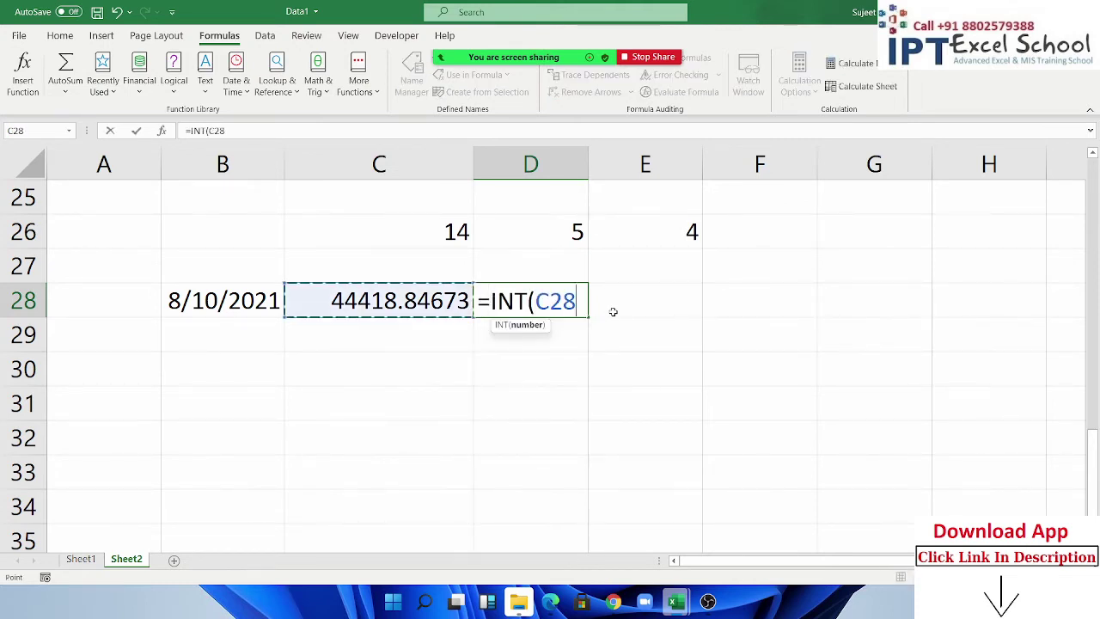
{"action": "key", "text": "Return"}
{"action": "key", "text": "Up"}
Step: Enter =C28-D28 in E28 to get the time fraction 0.846933
{"action": "key", "text": "Right"}
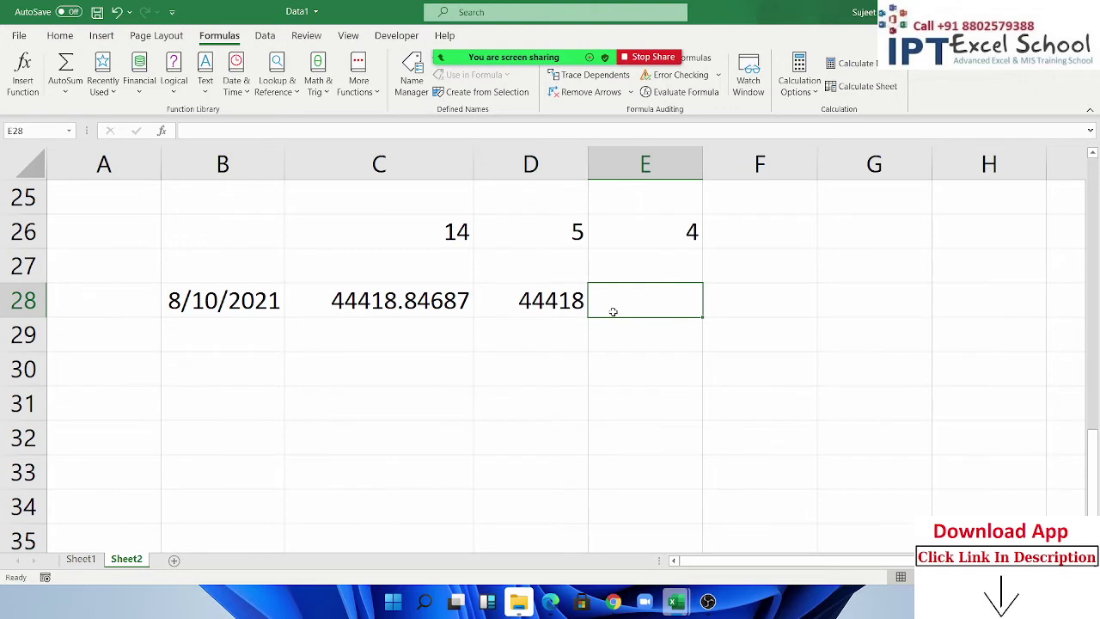
{"action": "type", "text": "="}
{"action": "key", "text": "Left"}
{"action": "key", "text": "Left"}
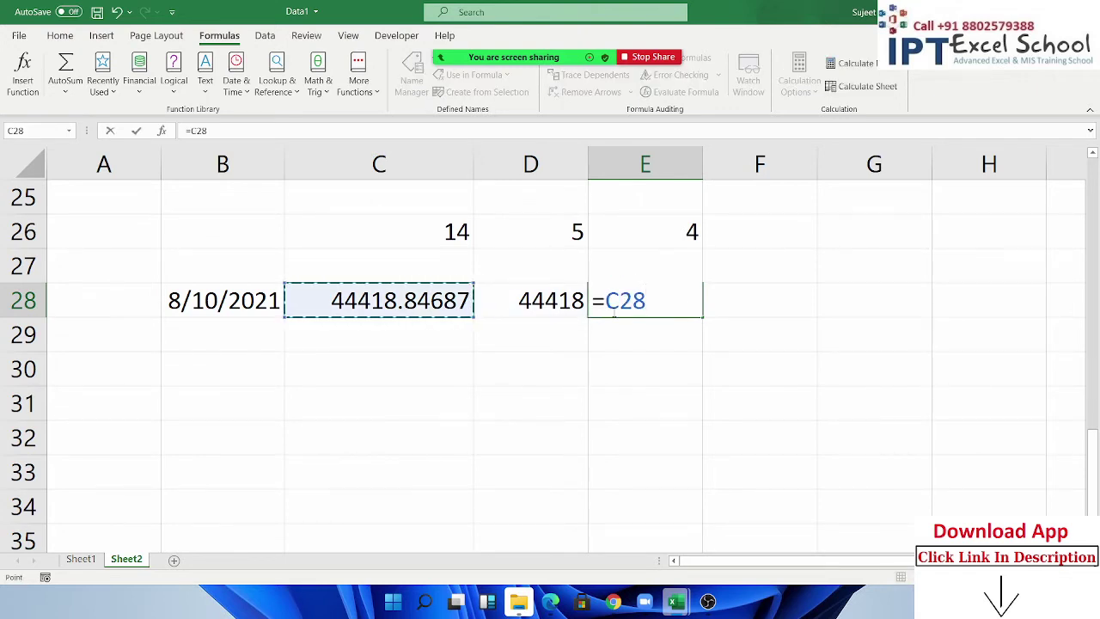
{"action": "type", "text": "-"}
{"action": "key", "text": "Left"}
{"action": "key", "text": "Return"}
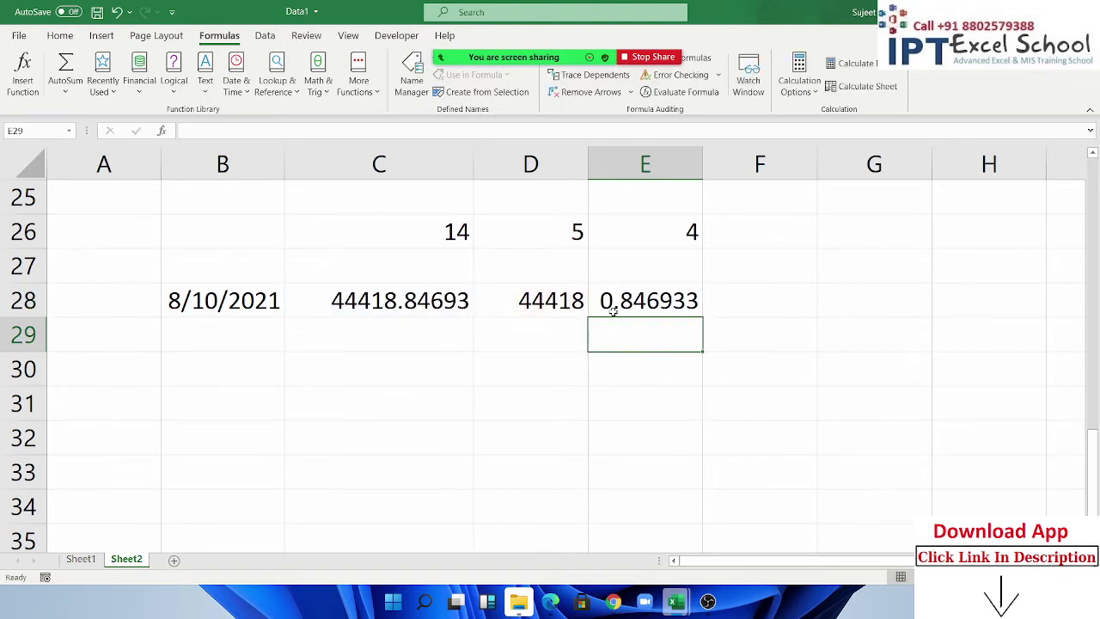
{"action": "key", "text": "Up"}
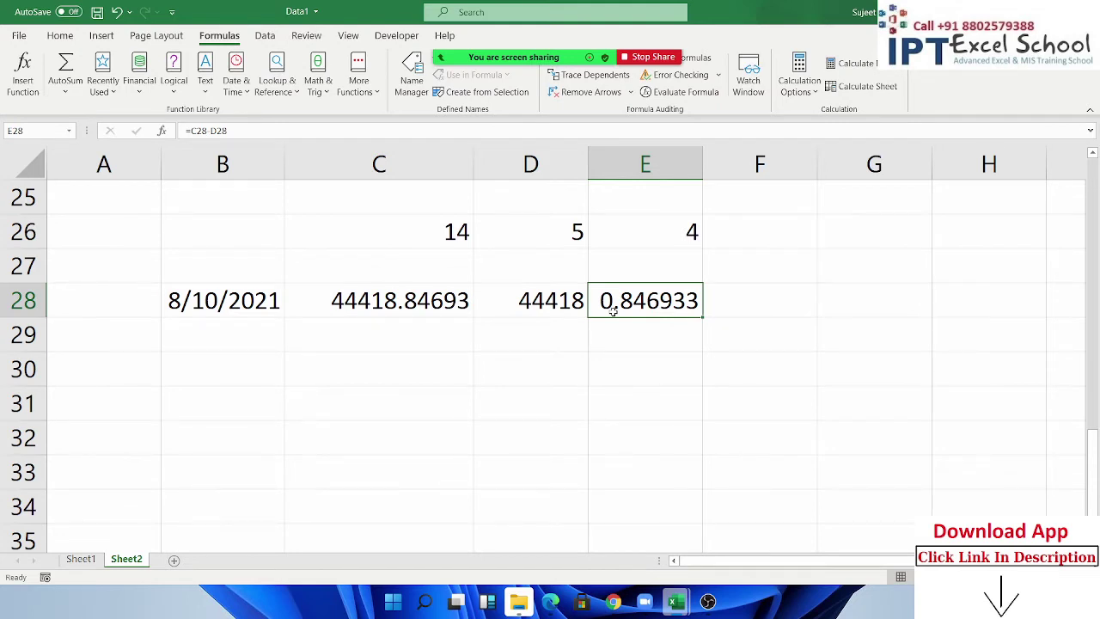
Step: Enter =MOD(C28,1) in C29 and apply Time format so it shows 8:19 PM
{"action": "key", "text": "Left"}
{"action": "key", "text": "Left"}
{"action": "key", "text": "Down"}
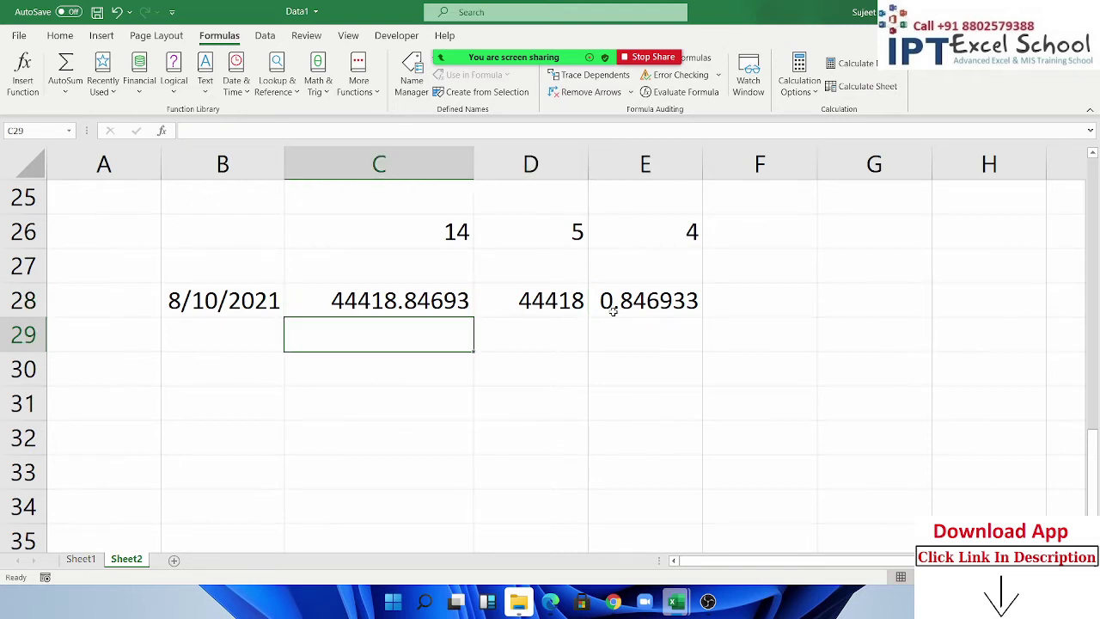
{"action": "type", "text": "=mod"}
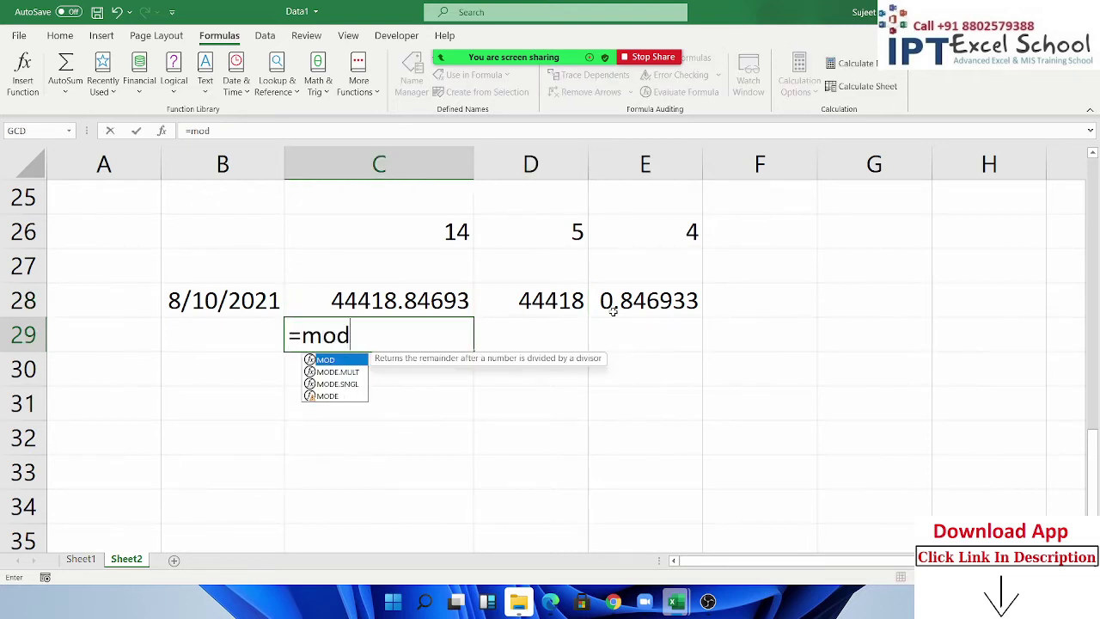
{"action": "key", "text": "Tab"}
{"action": "key", "text": "Up"}
{"action": "type", "text": ","}
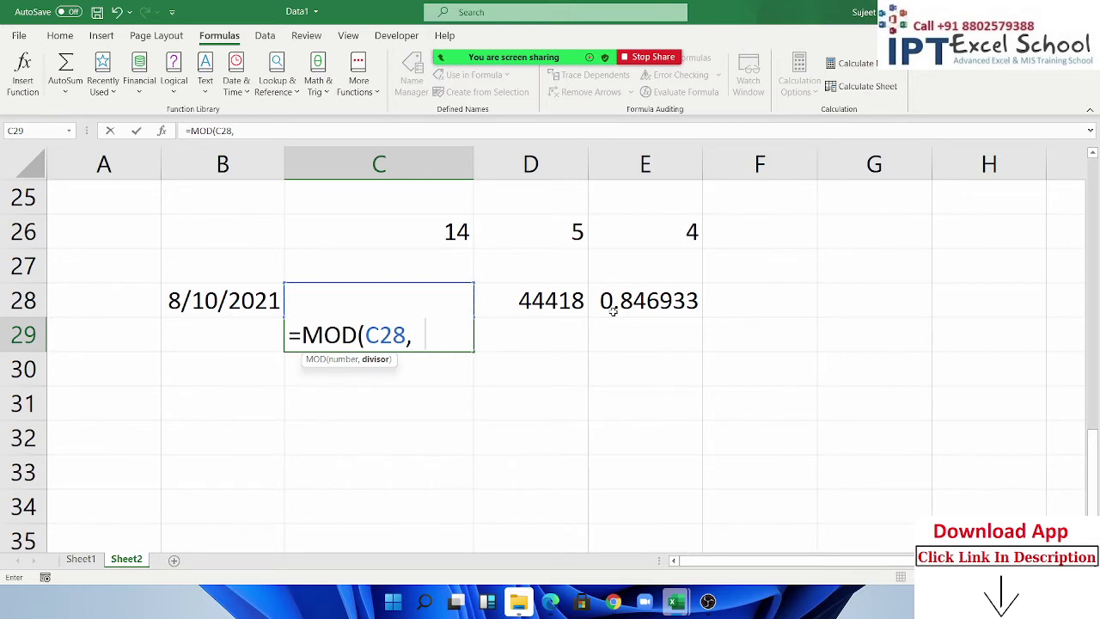
{"action": "type", "text": "1)"}
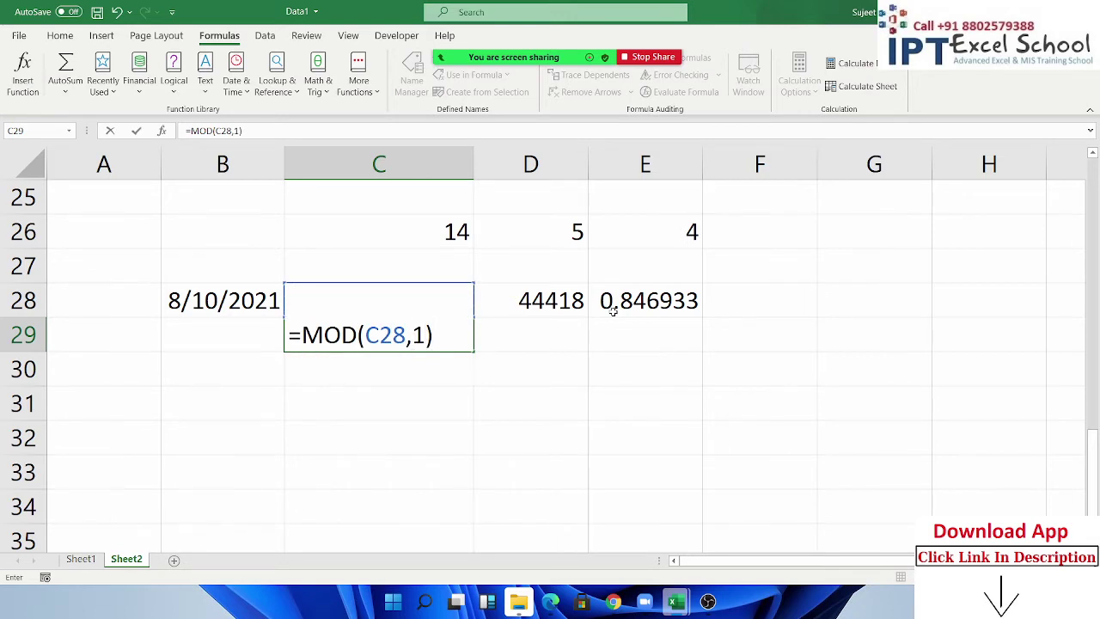
{"action": "key", "text": "Return"}
{"action": "key", "text": "Up"}
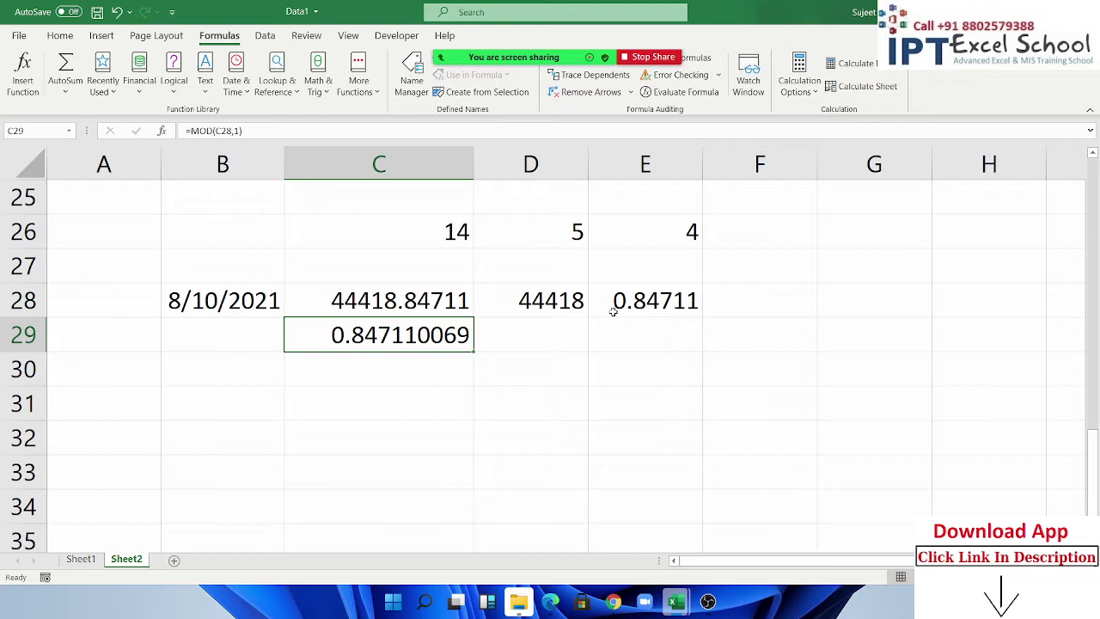
{"action": "key", "text": "ctrl+shift+2"}
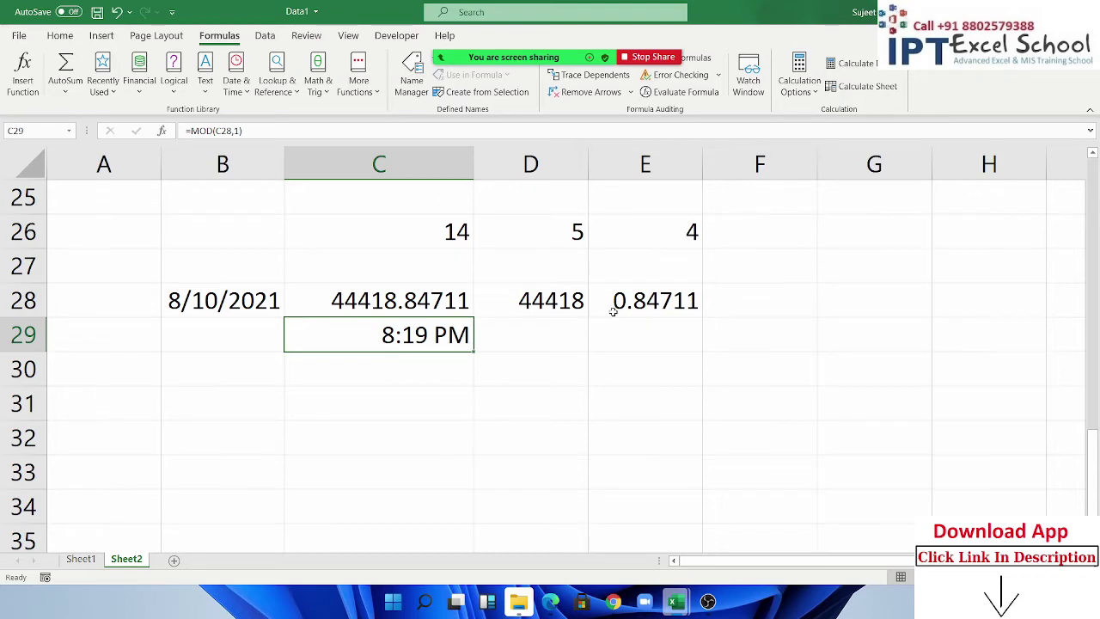
Step: On Sheet1, move from the Area column to the empty cell H2
{"action": "left_click", "coordinate": [81, 559]}
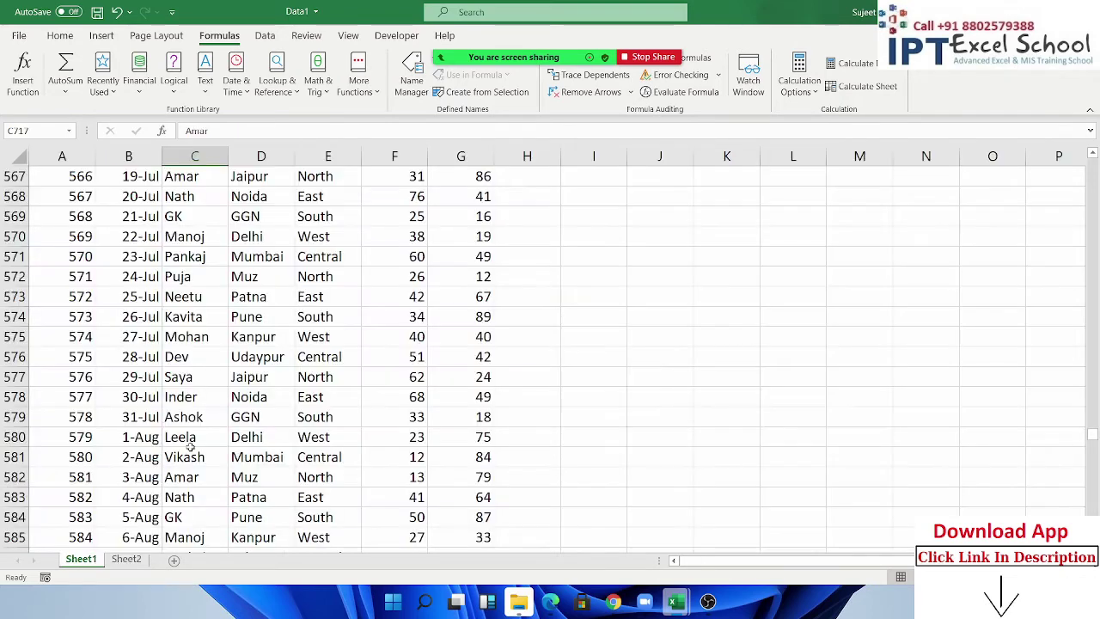
{"action": "left_click", "coordinate": [354, 323]}
{"action": "key", "text": "Up"}
{"action": "key", "text": "Up"}
{"action": "key", "text": "Up"}
{"action": "key", "text": "Up"}
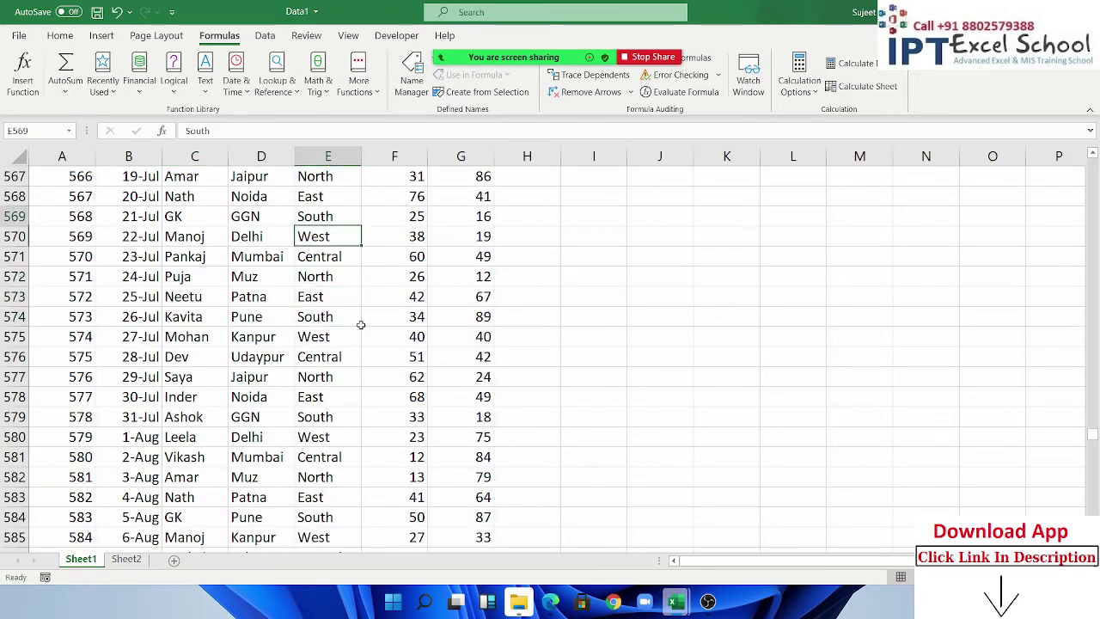
{"action": "key", "text": "Up"}
{"action": "key", "text": "Up"}
{"action": "key", "text": "Up"}
{"action": "key", "text": "ctrl+Up"}
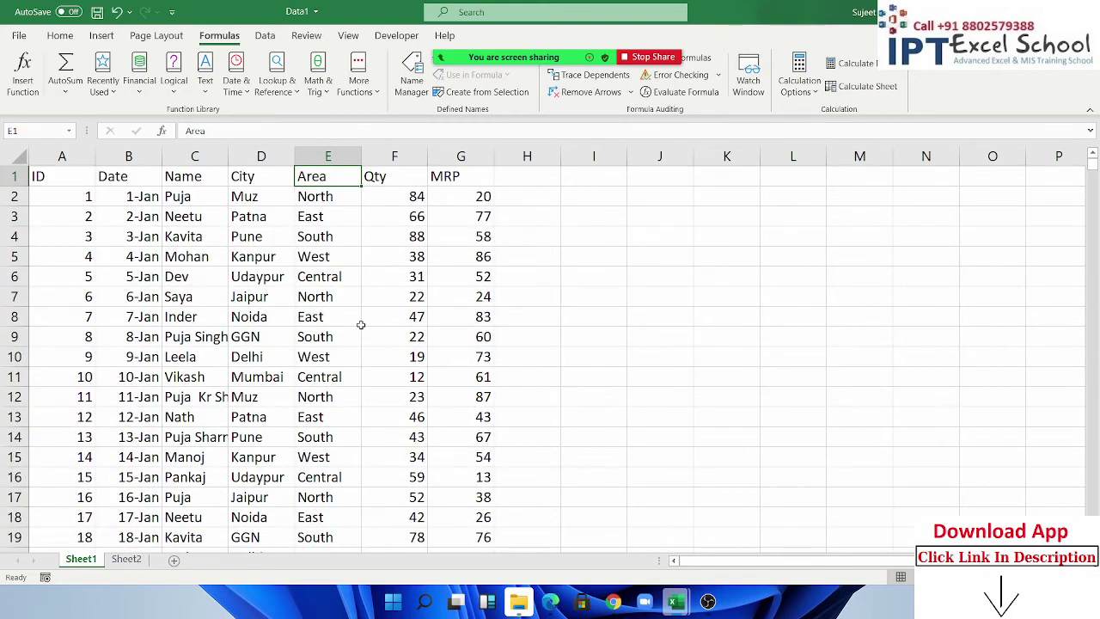
{"action": "key", "text": "Right"}
{"action": "key", "text": "Right"}
{"action": "key", "text": "Right"}
{"action": "key", "text": "Down"}
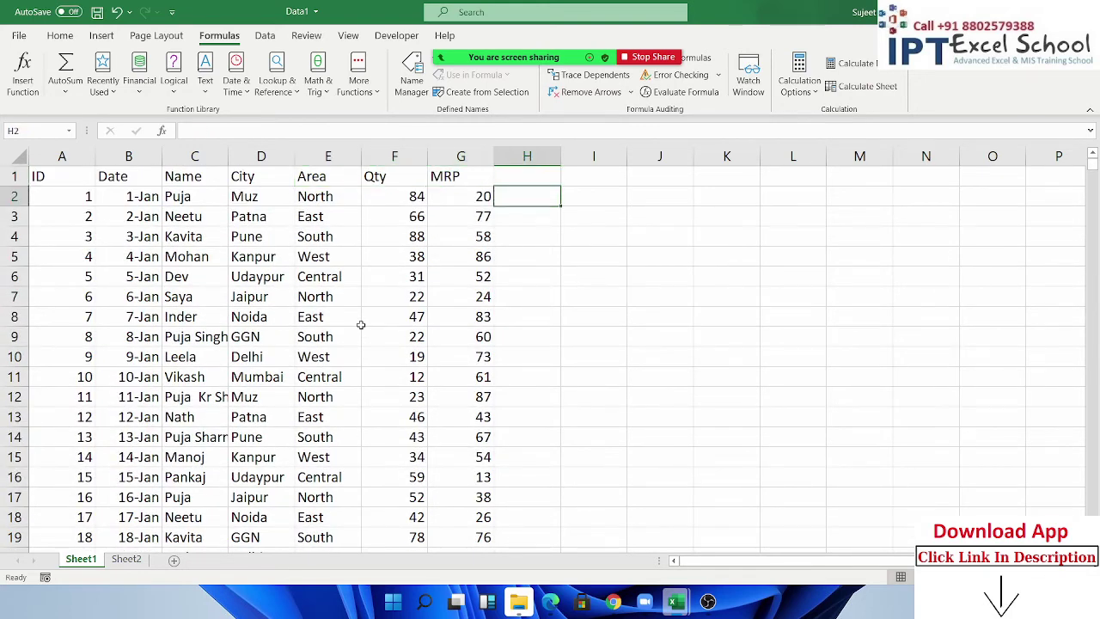
Step: Enter =ROW() in H2 and fill it down column H
{"action": "type", "text": "="}
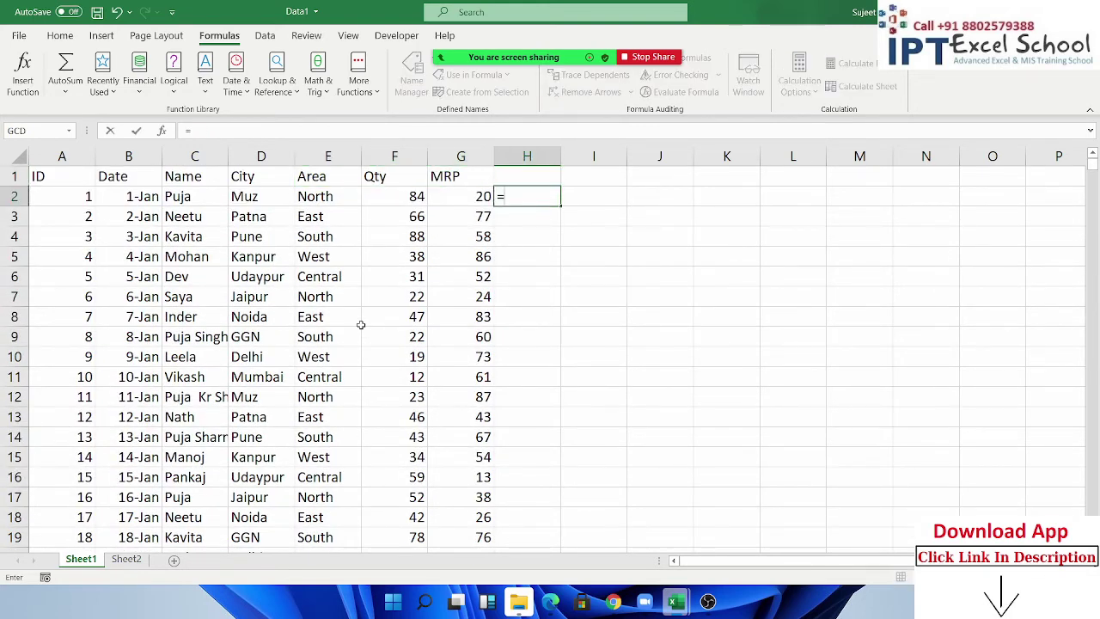
{"action": "type", "text": "roman"}
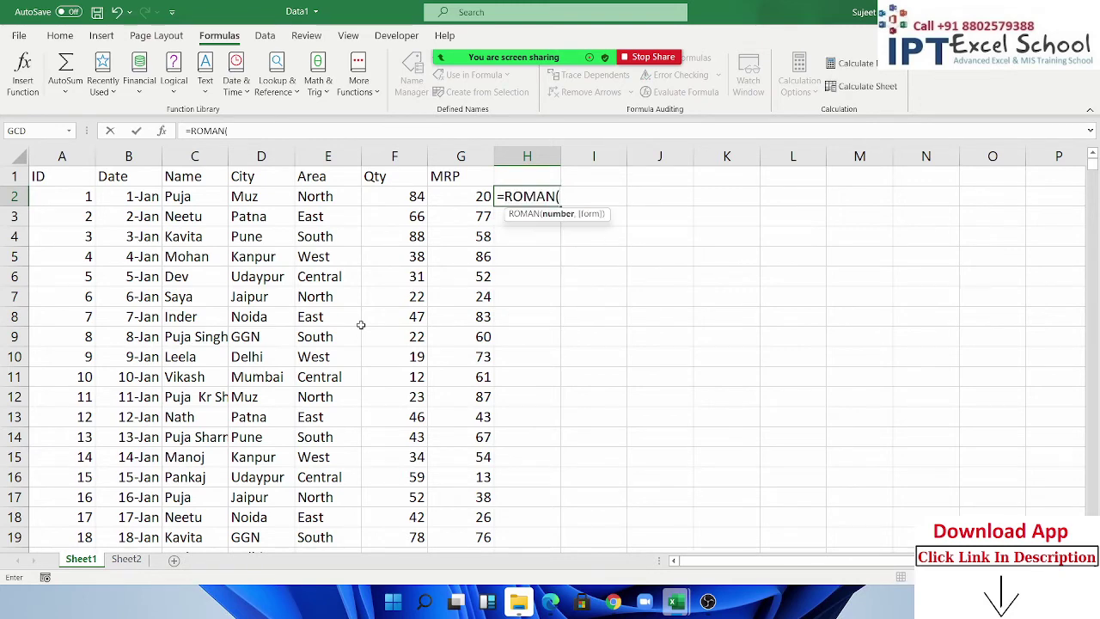
{"action": "key", "text": "Escape"}
{"action": "type", "text": "=ro"}
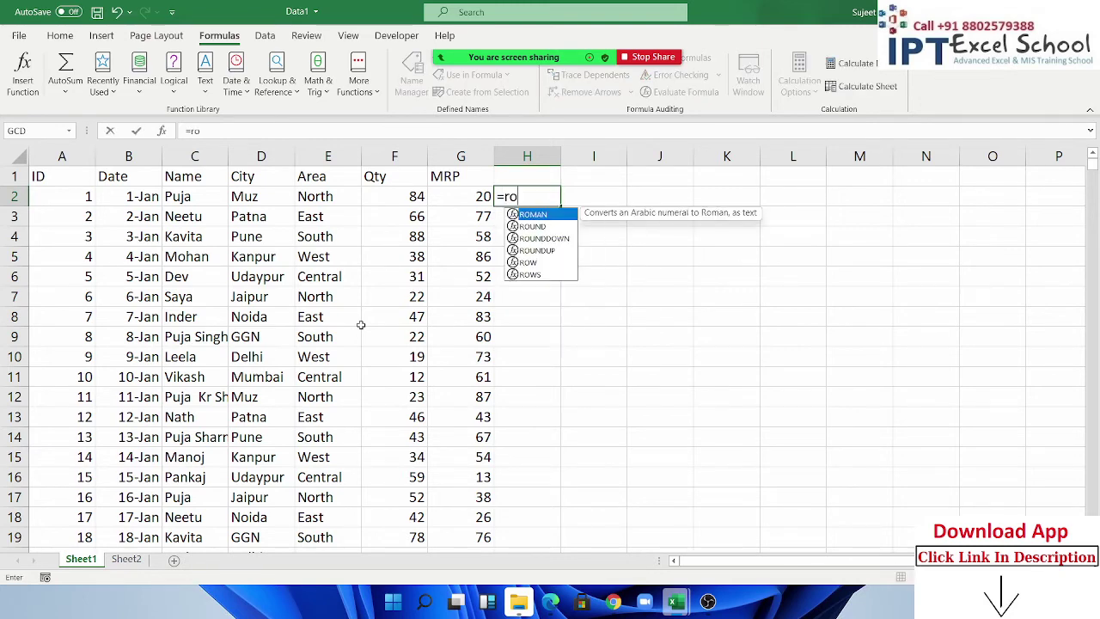
{"action": "type", "text": "w"}
{"action": "key", "text": "Tab"}
{"action": "type", "text": ")"}
{"action": "key", "text": "Return"}
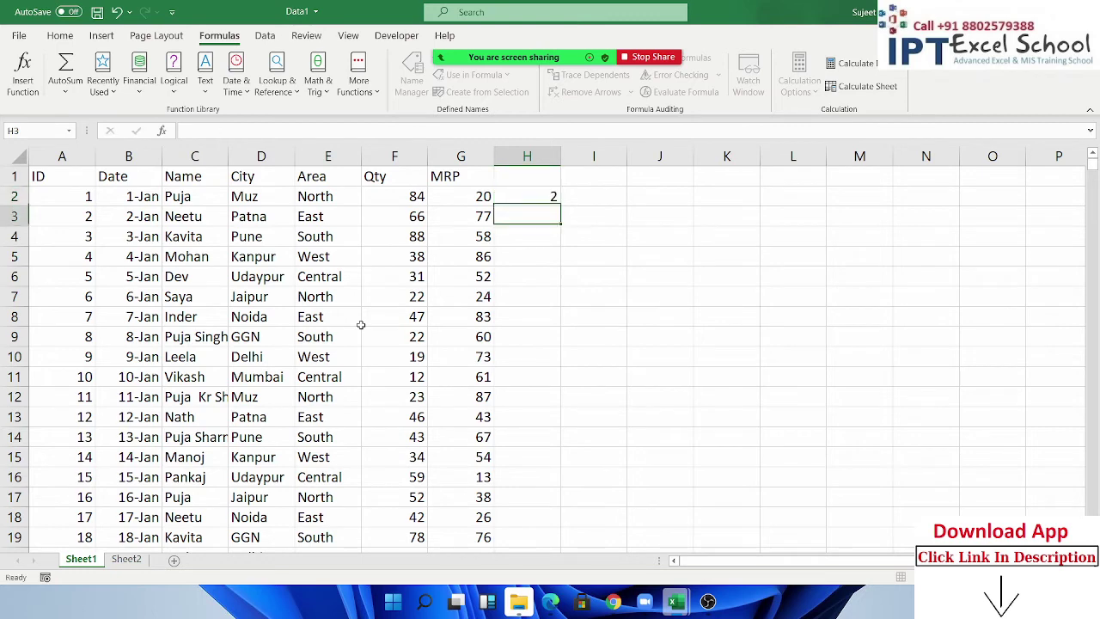
{"action": "key", "text": "Up"}
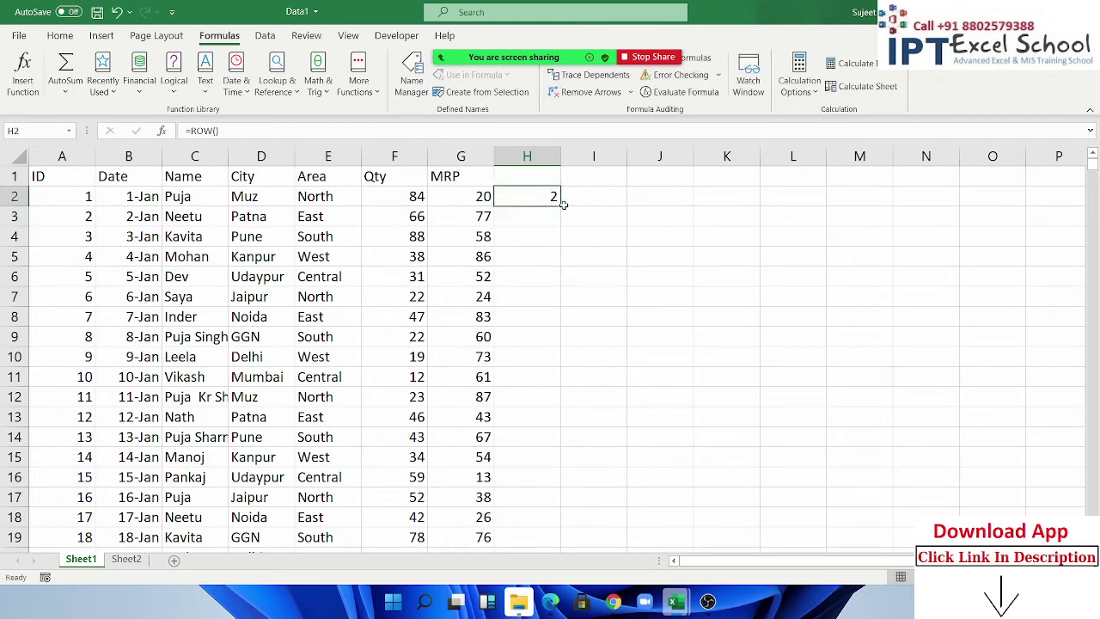
{"action": "left_click", "coordinate": [564, 203]}
{"action": "left_click", "coordinate": [557, 207]}
{"action": "double_click", "coordinate": [561, 205]}
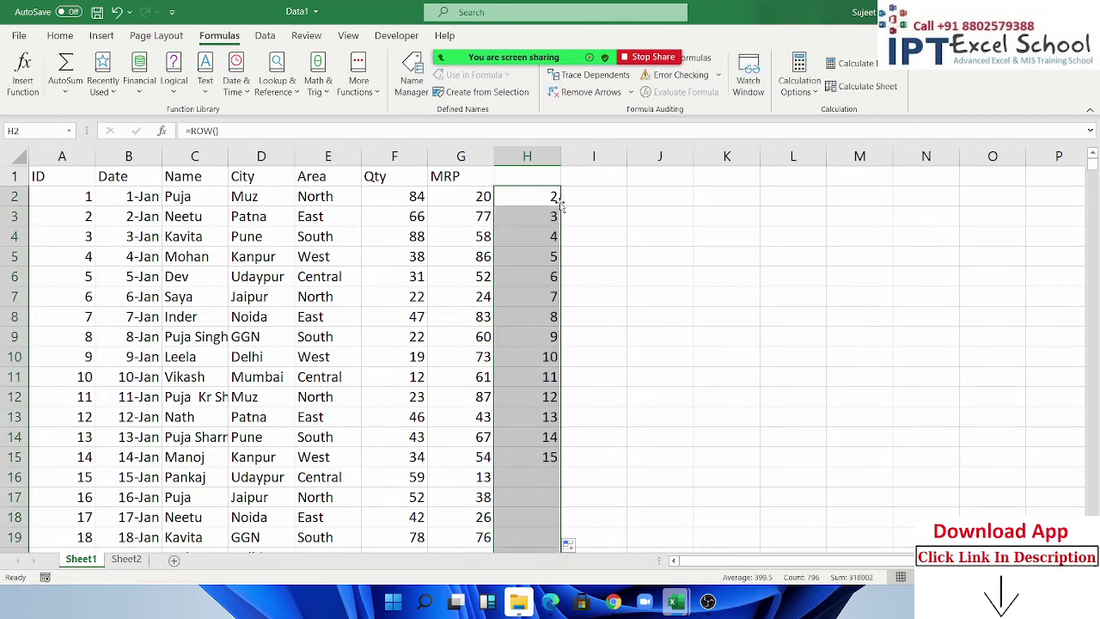
Step: Change H2 to =ROW()-1 and refill column H so numbering starts at 1
{"action": "double_click", "coordinate": [560, 197]}
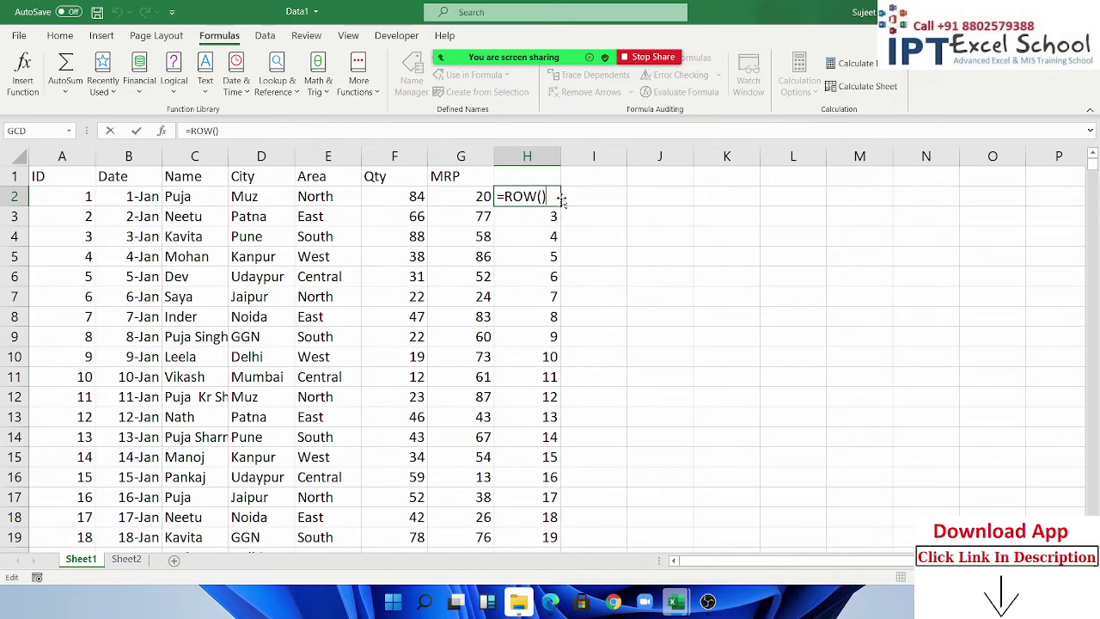
{"action": "type", "text": "-1"}
{"action": "key", "text": "Return"}
{"action": "key", "text": "Up"}
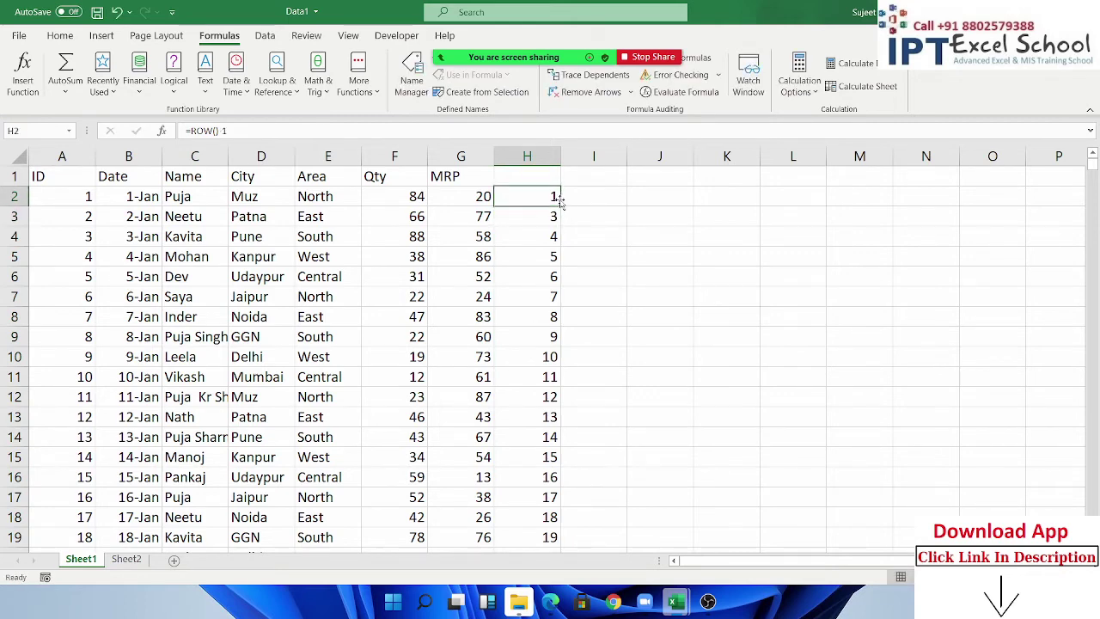
{"action": "double_click", "coordinate": [559, 203]}
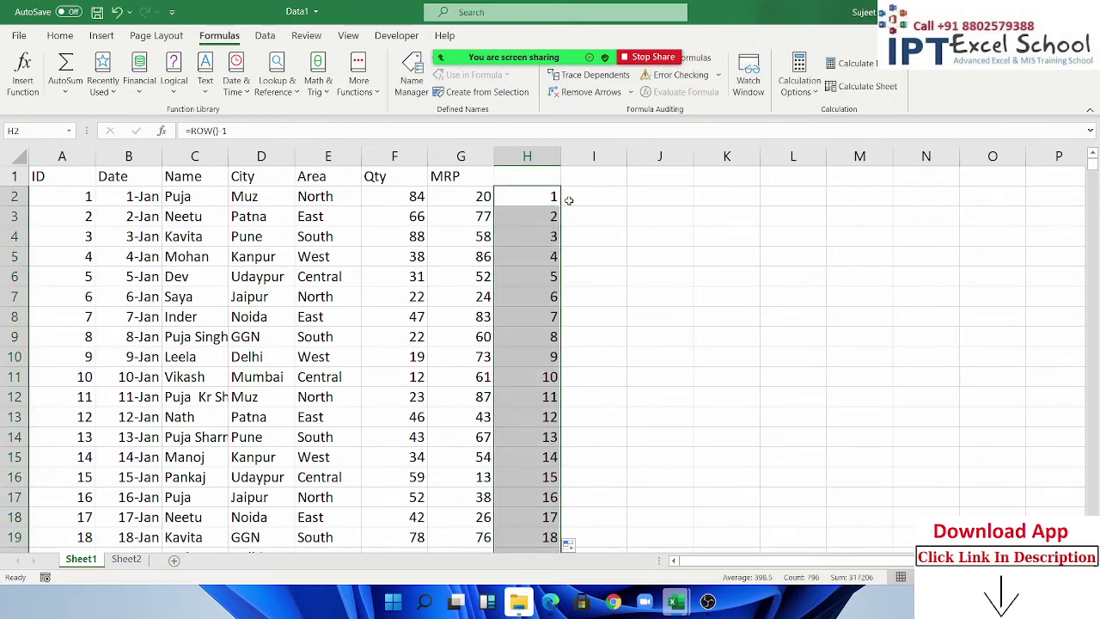
{"action": "left_click", "coordinate": [569, 198]}
Step: Enter =MOD(H2,3) in I2, fill it down column I, and check the copied formulas
{"action": "type", "text": "=mod"}
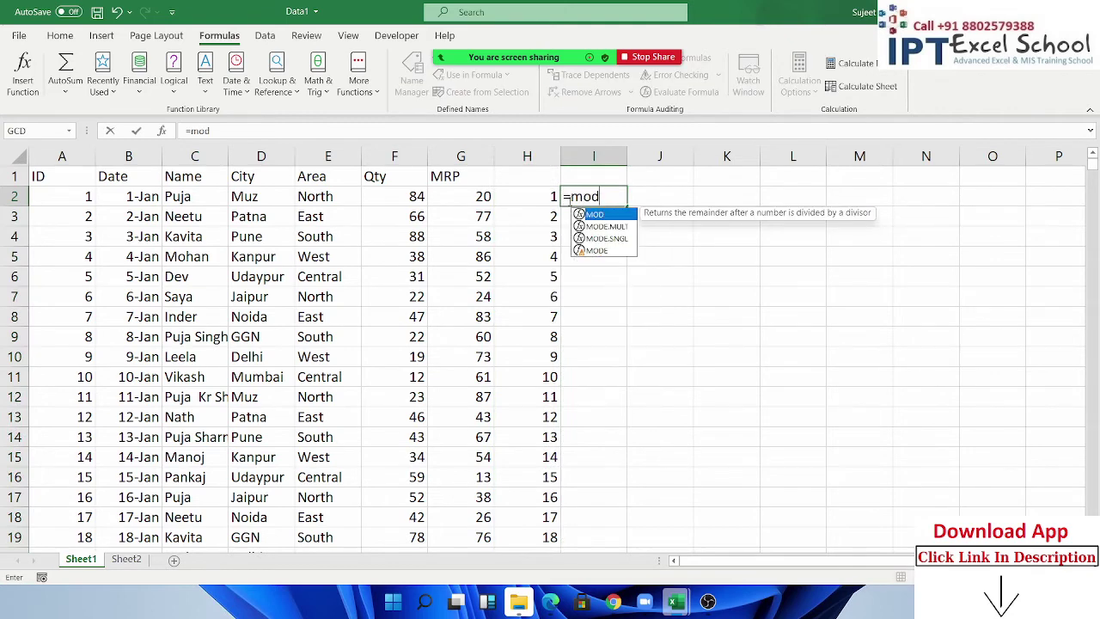
{"action": "key", "text": "Tab"}
{"action": "left_click", "coordinate": [557, 197]}
{"action": "type", "text": ","}
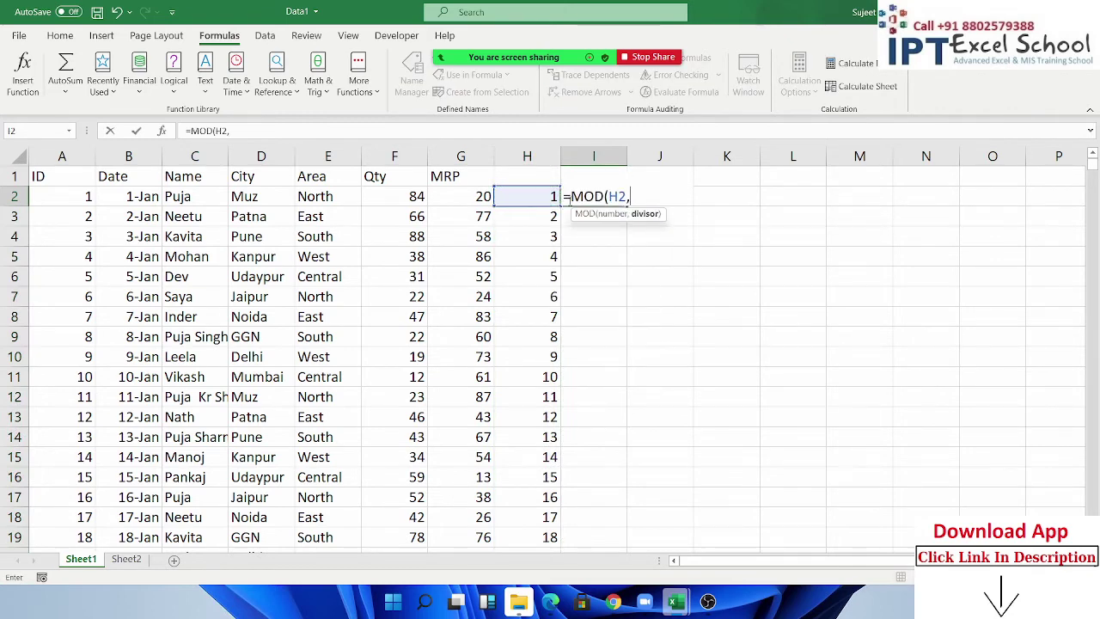
{"action": "type", "text": "2"}
{"action": "key", "text": "Return"}
{"action": "left_click", "coordinate": [603, 196]}
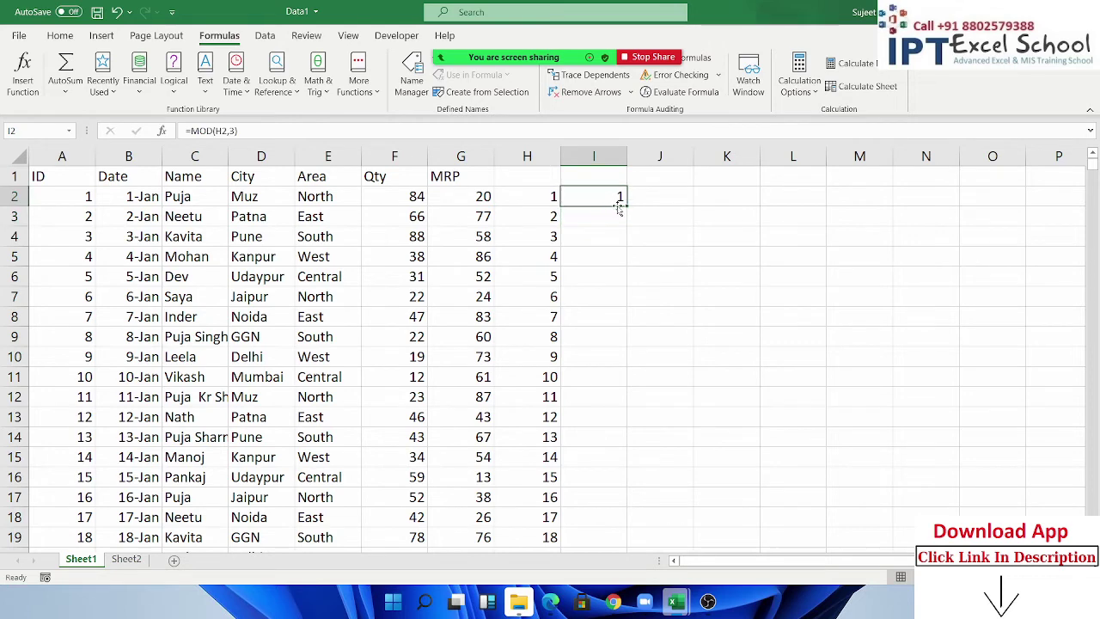
{"action": "double_click", "coordinate": [627, 207]}
{"action": "left_click", "coordinate": [617, 237]}
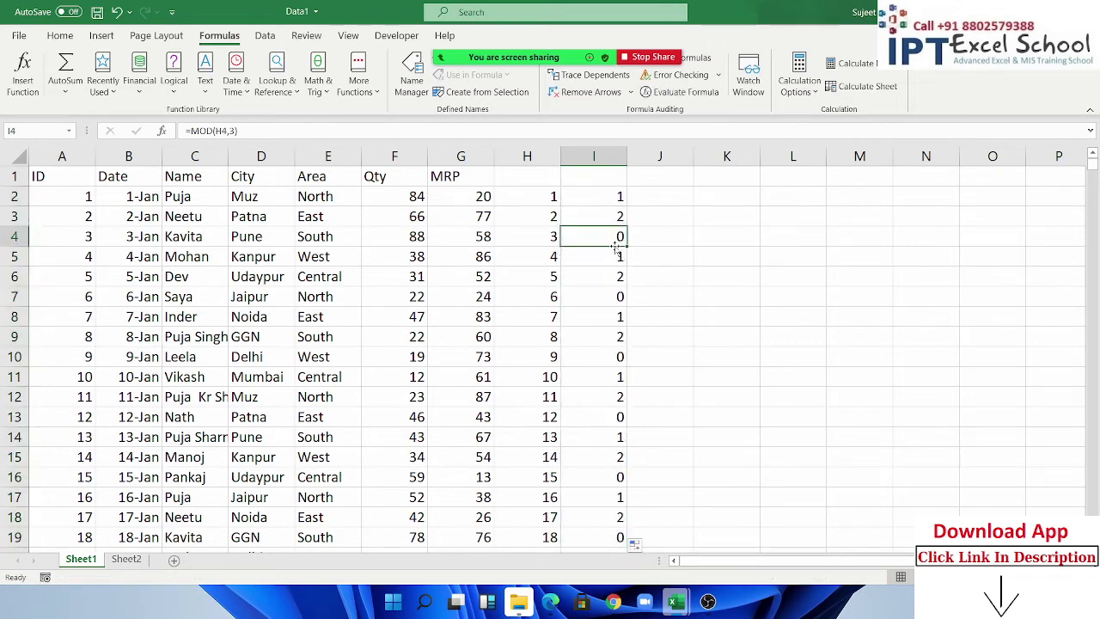
{"action": "left_click", "coordinate": [615, 302]}
{"action": "left_click", "coordinate": [606, 356]}
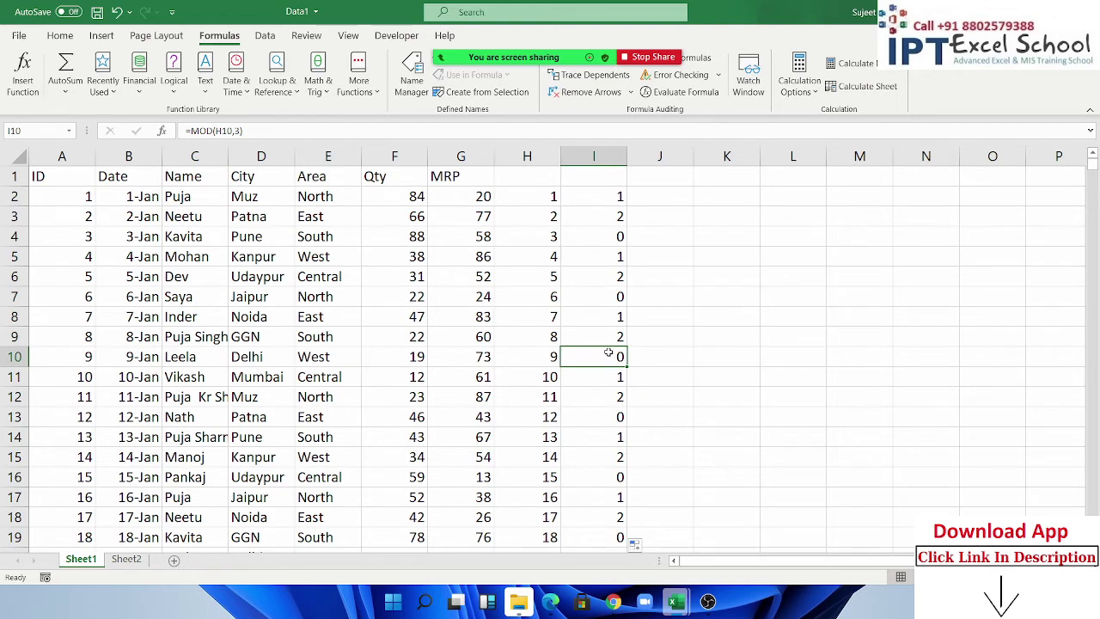
Step: Select columns H and I and delete their contents
{"action": "left_click", "coordinate": [547, 156]}
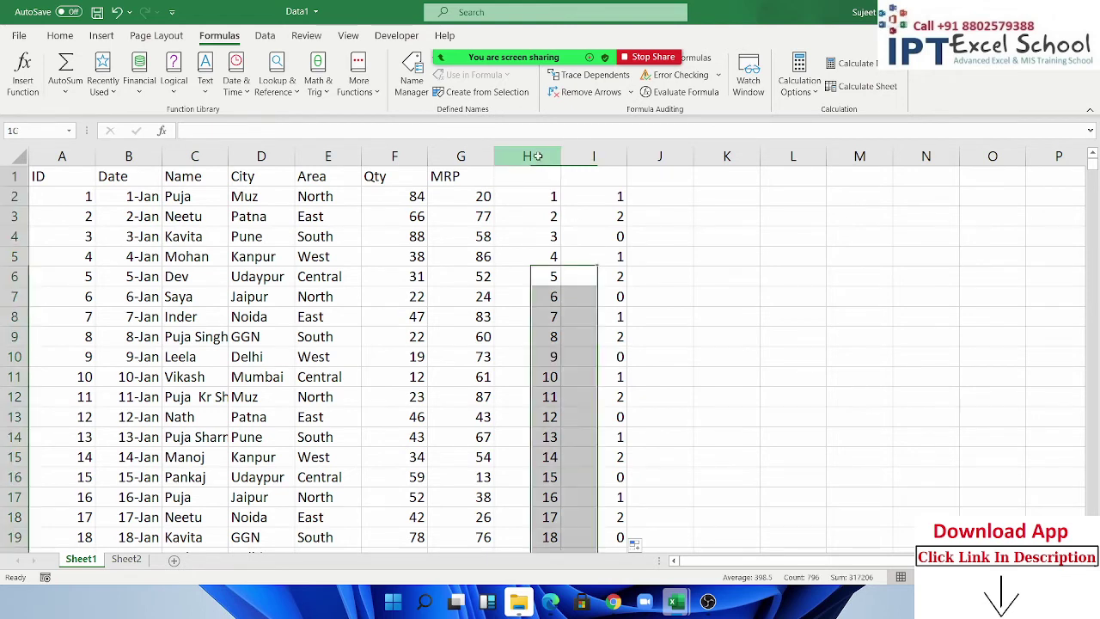
{"action": "left_click_drag", "start_coordinate": [556, 156], "coordinate": [564, 155]}
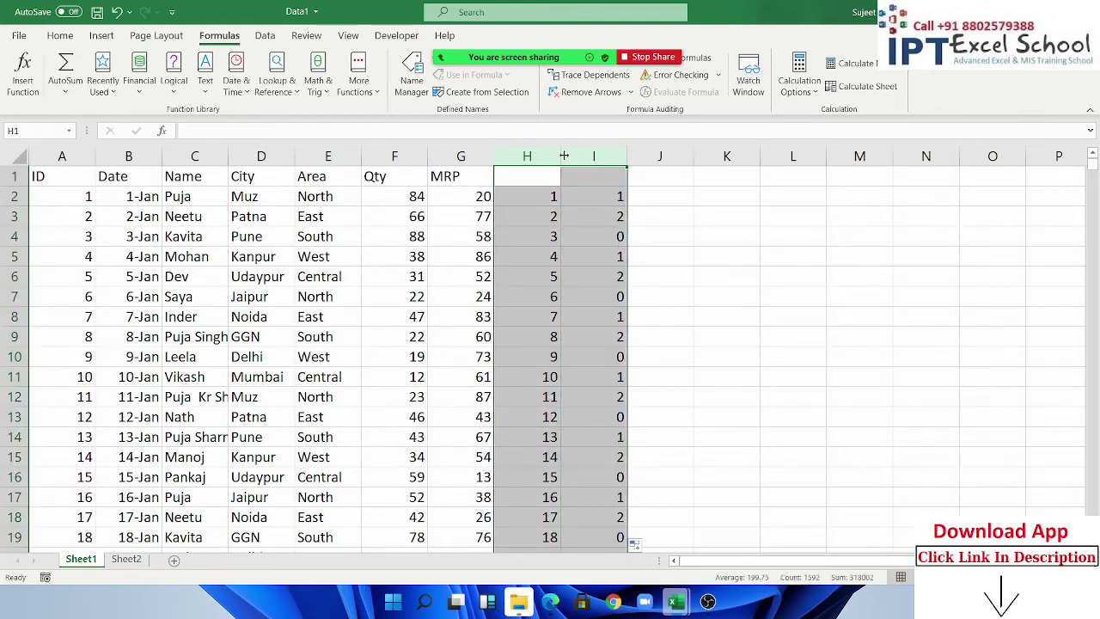
{"action": "key", "text": "Delete"}
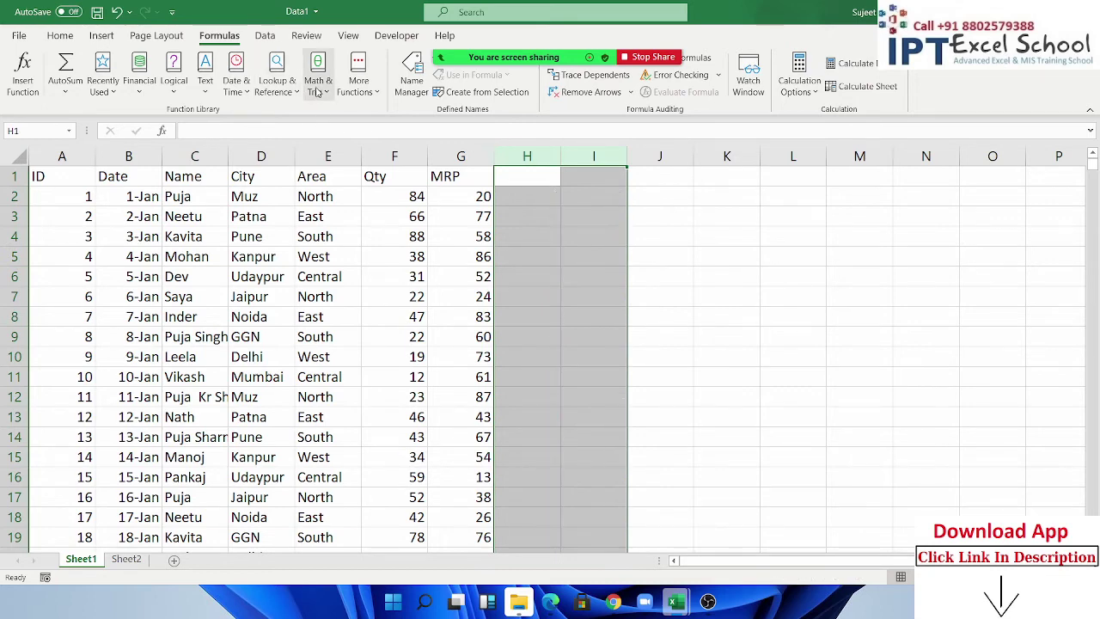
{"action": "left_click", "coordinate": [317, 76]}
{"action": "scroll", "coordinate": [365, 387], "scroll_direction": "down", "scroll_amount": 1}
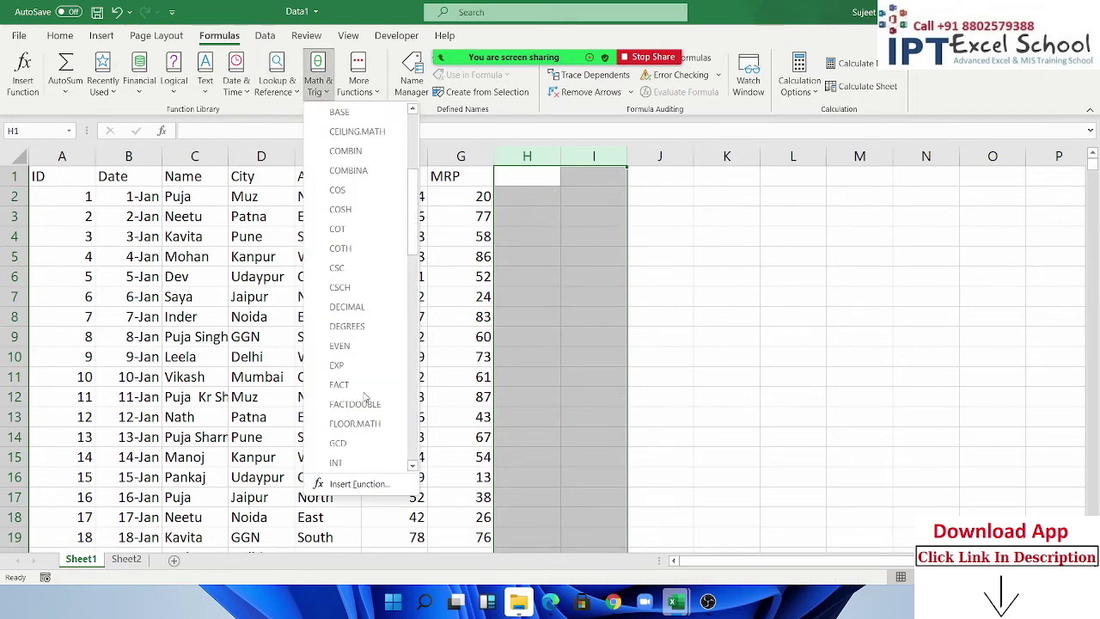
{"action": "scroll", "coordinate": [366, 395], "scroll_direction": "down", "scroll_amount": 2}
{"action": "scroll", "coordinate": [366, 399], "scroll_direction": "down", "scroll_amount": 1}
{"action": "scroll", "coordinate": [365, 399], "scroll_direction": "down", "scroll_amount": 2}
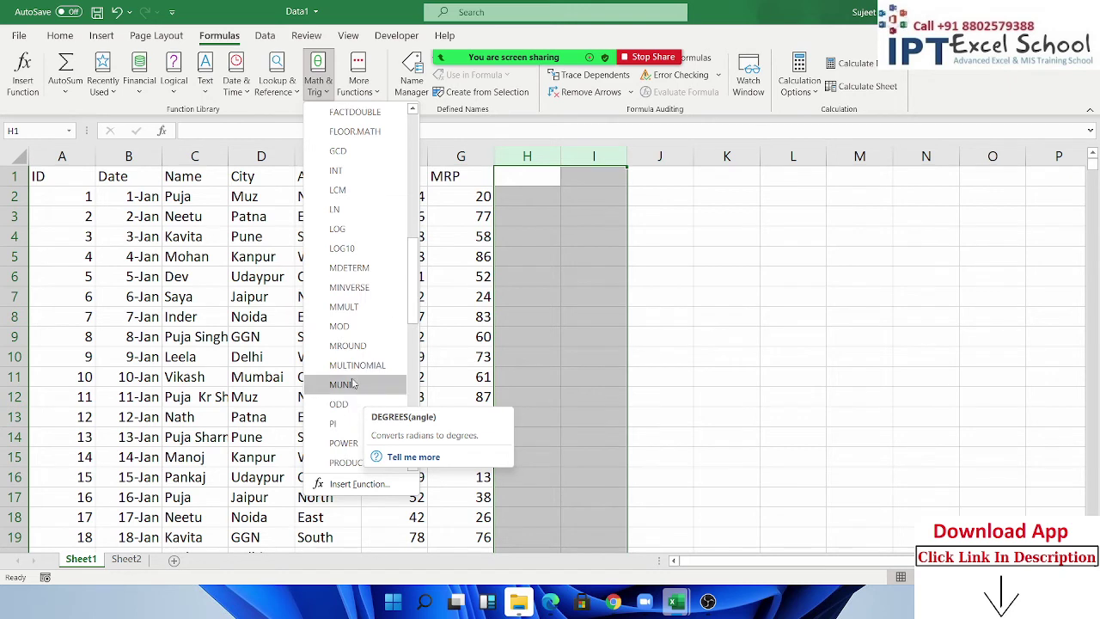
{"action": "scroll", "coordinate": [348, 409], "scroll_direction": "down", "scroll_amount": 3}
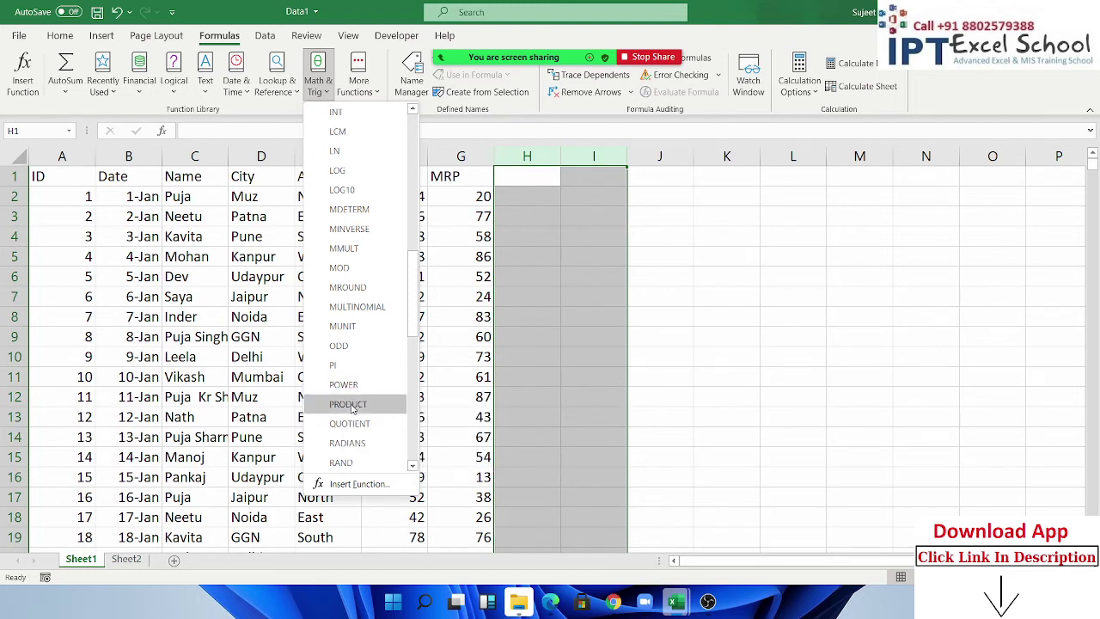
{"action": "scroll", "coordinate": [352, 408], "scroll_direction": "down", "scroll_amount": 1}
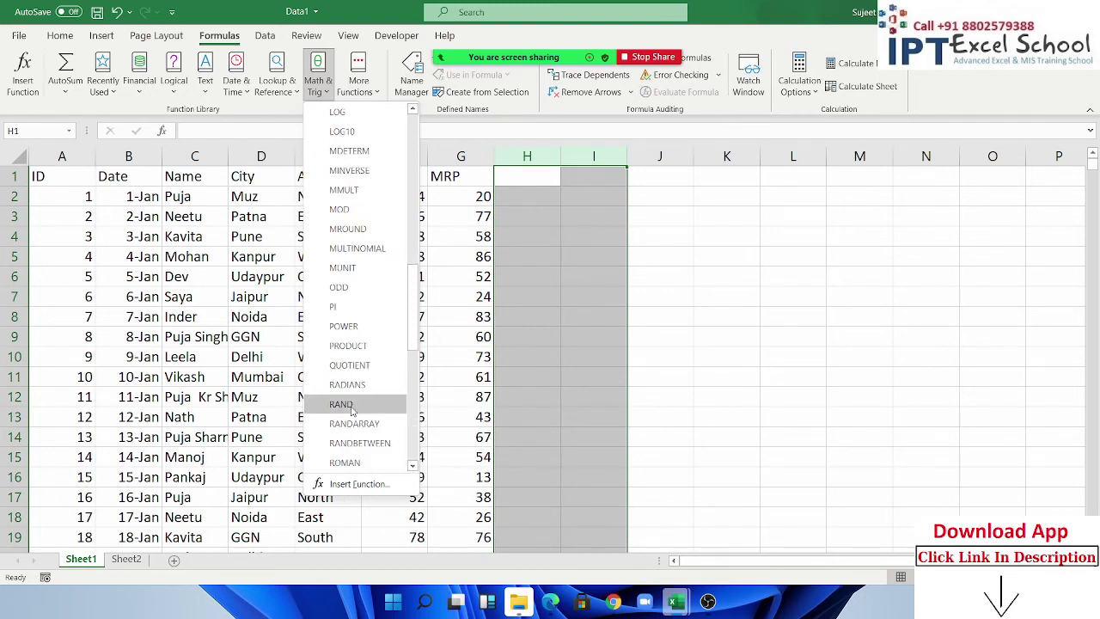
{"action": "left_click", "coordinate": [644, 262]}
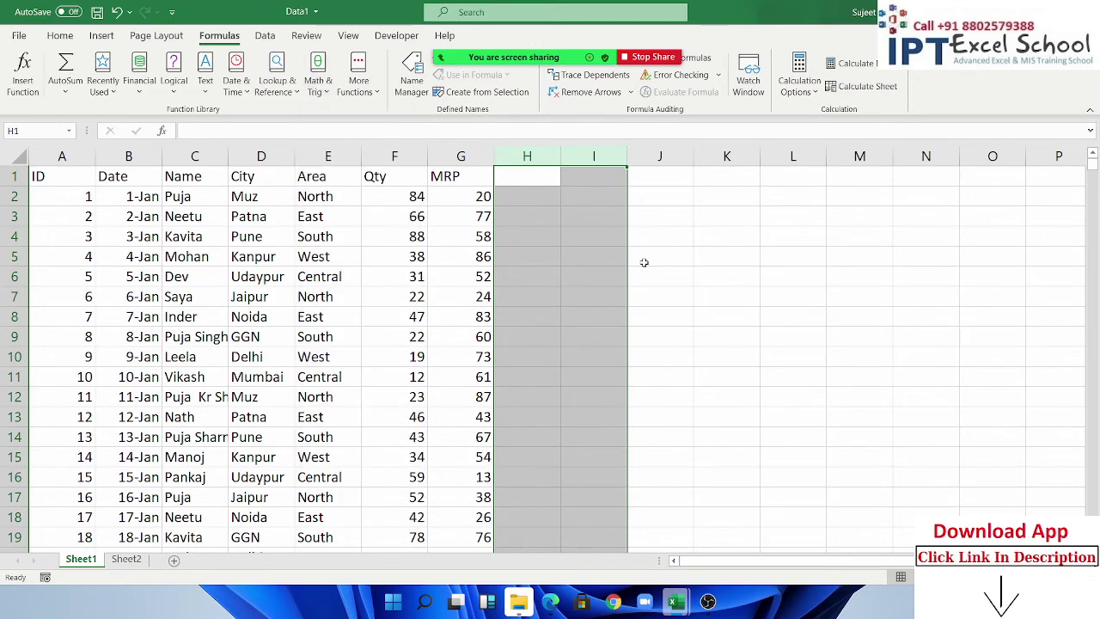
{"action": "left_click", "coordinate": [644, 262]}
Step: Enter =RAND() in J5 to produce a random decimal such as 0.76744
{"action": "type", "text": "=ra"}
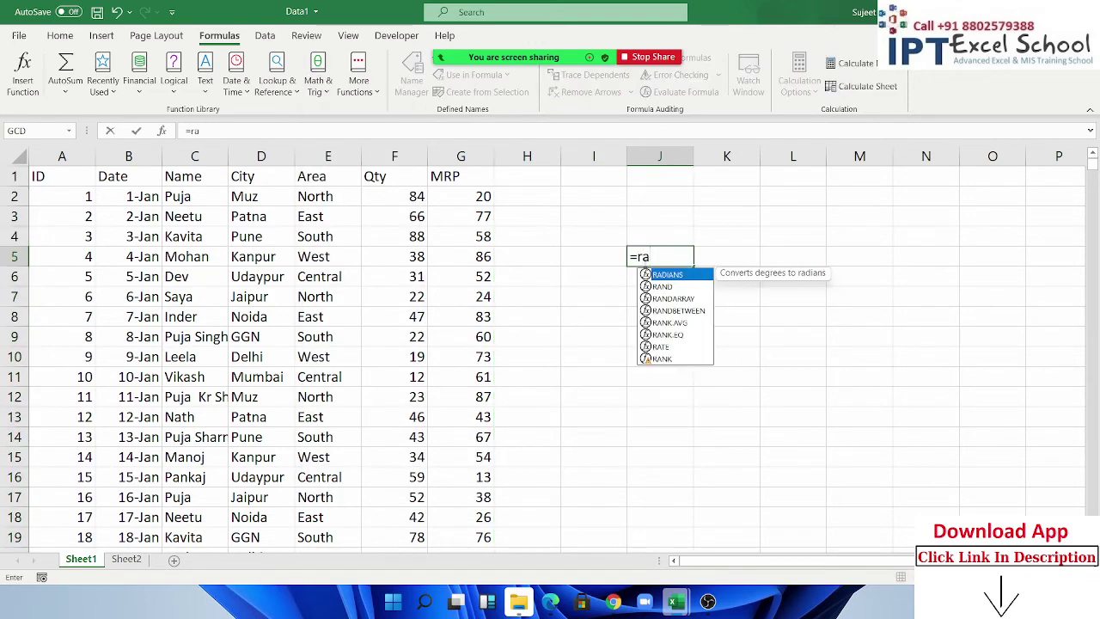
{"action": "type", "text": "nd"}
{"action": "key", "text": "Tab"}
{"action": "key", "text": "Return"}
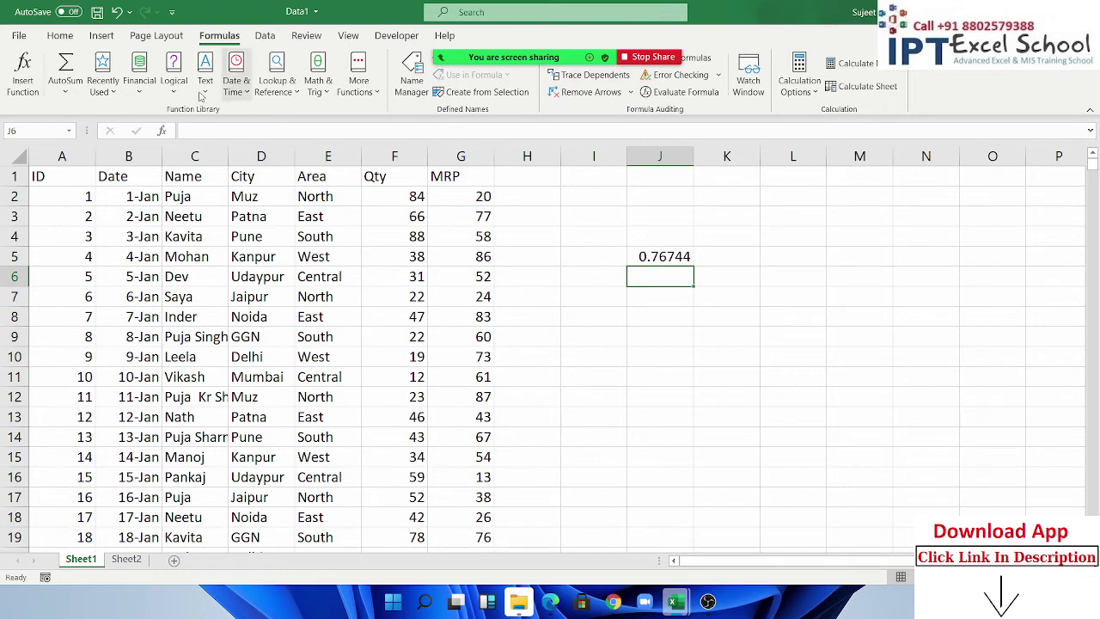
Step: Insert SQRT from the Math & Trig list into J6, leaving its Number argument empty
{"action": "left_click", "coordinate": [264, 91]}
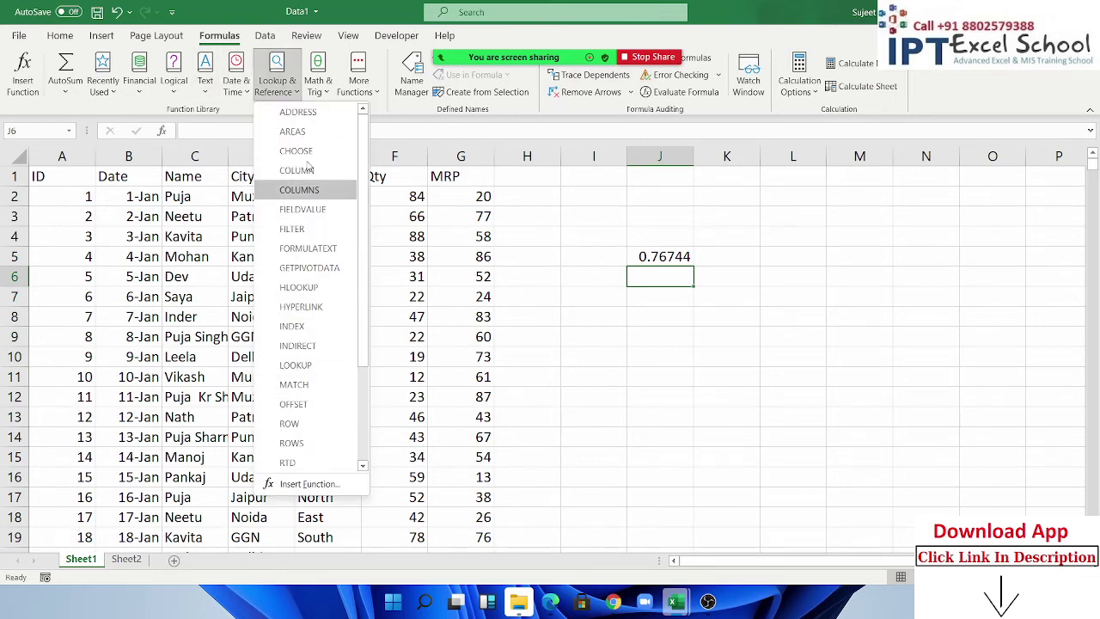
{"action": "left_click", "coordinate": [318, 86]}
{"action": "scroll", "coordinate": [400, 443], "scroll_direction": "down", "scroll_amount": 3}
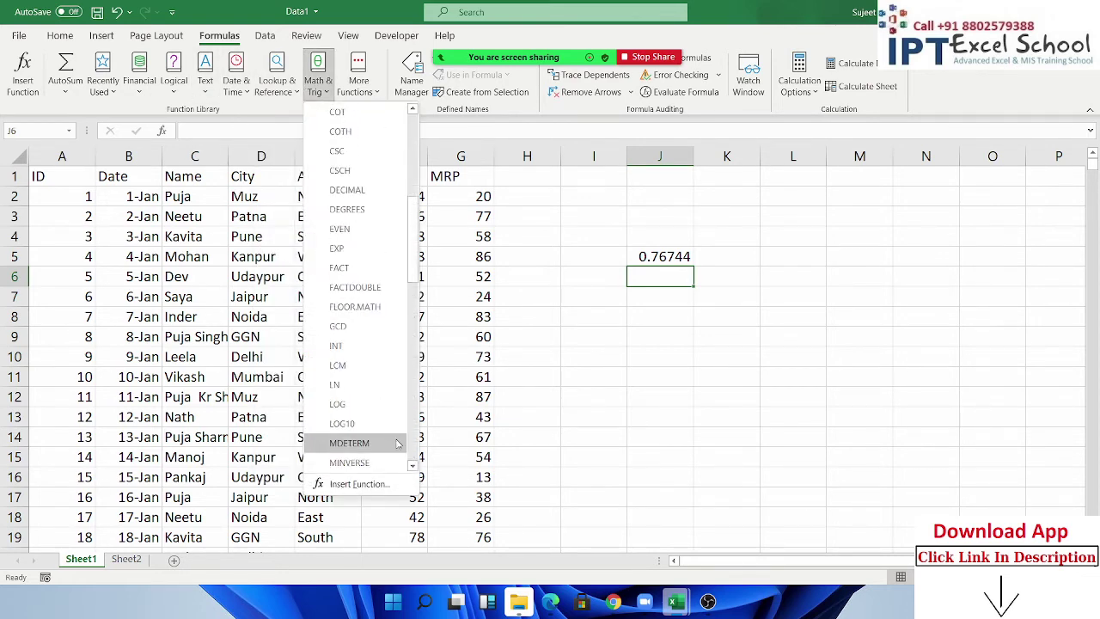
{"action": "scroll", "coordinate": [396, 443], "scroll_direction": "down", "scroll_amount": 1}
{"action": "scroll", "coordinate": [361, 389], "scroll_direction": "down", "scroll_amount": 2}
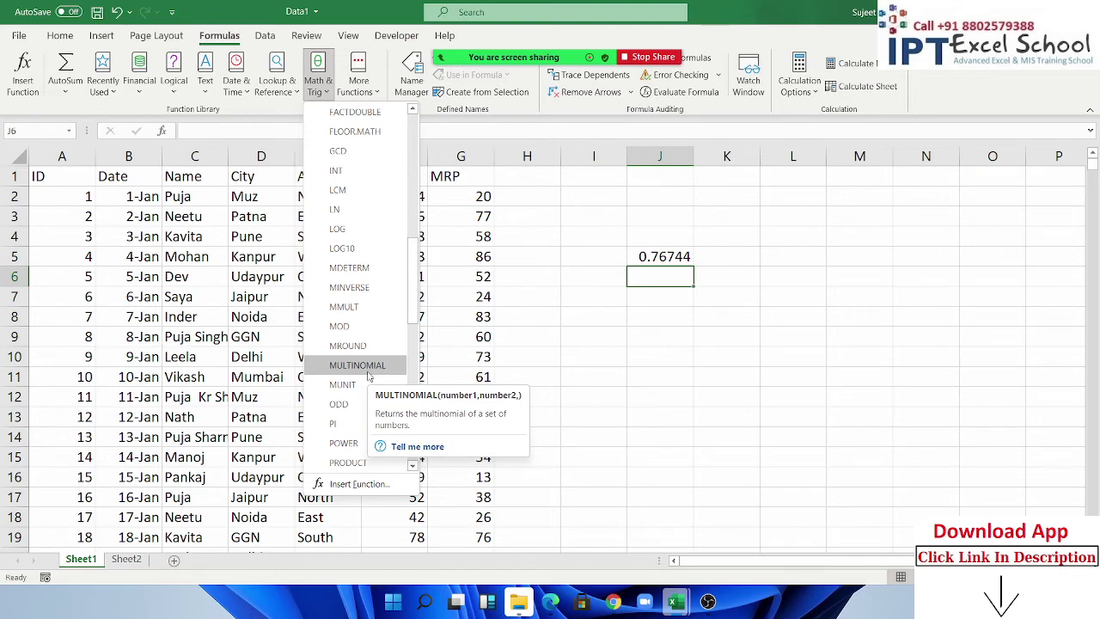
{"action": "scroll", "coordinate": [363, 411], "scroll_direction": "down", "scroll_amount": 3}
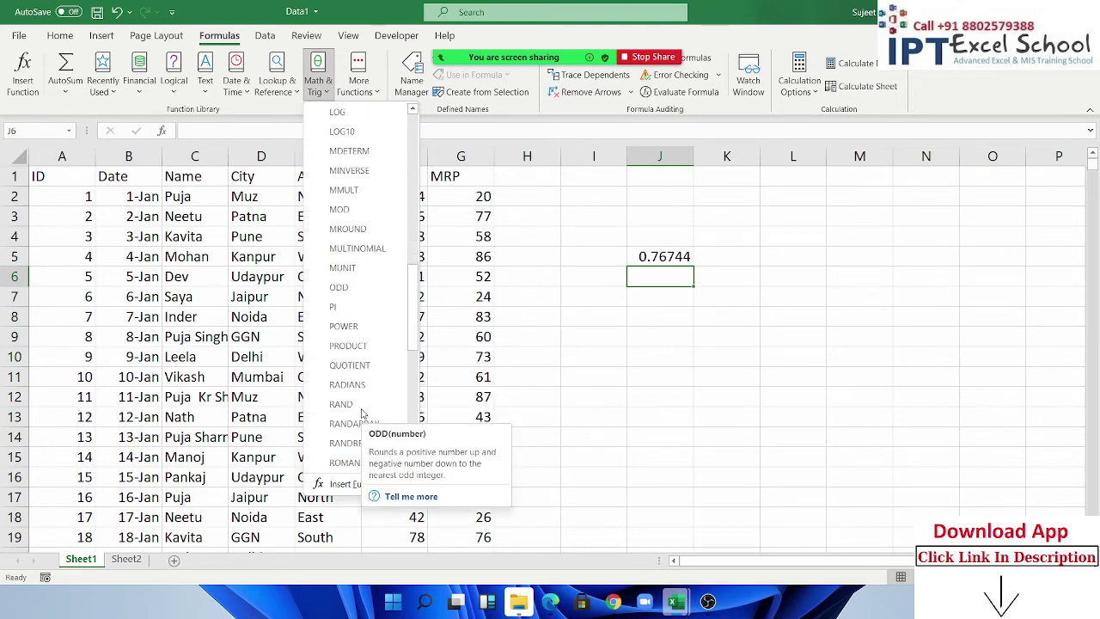
{"action": "scroll", "coordinate": [359, 455], "scroll_direction": "down", "scroll_amount": 1}
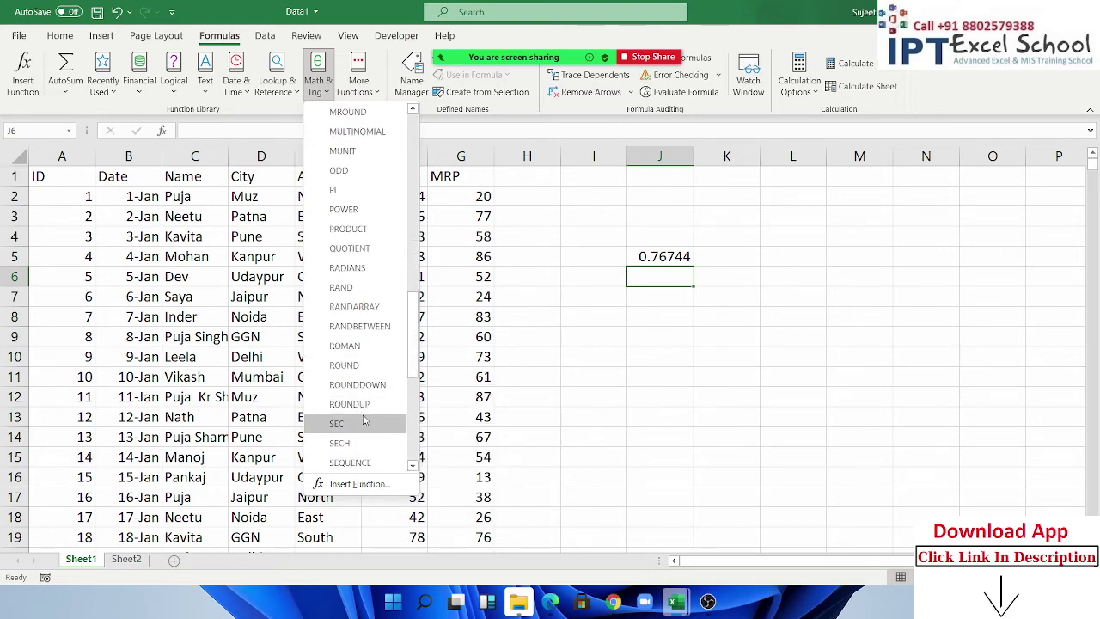
{"action": "scroll", "coordinate": [365, 412], "scroll_direction": "down", "scroll_amount": 2}
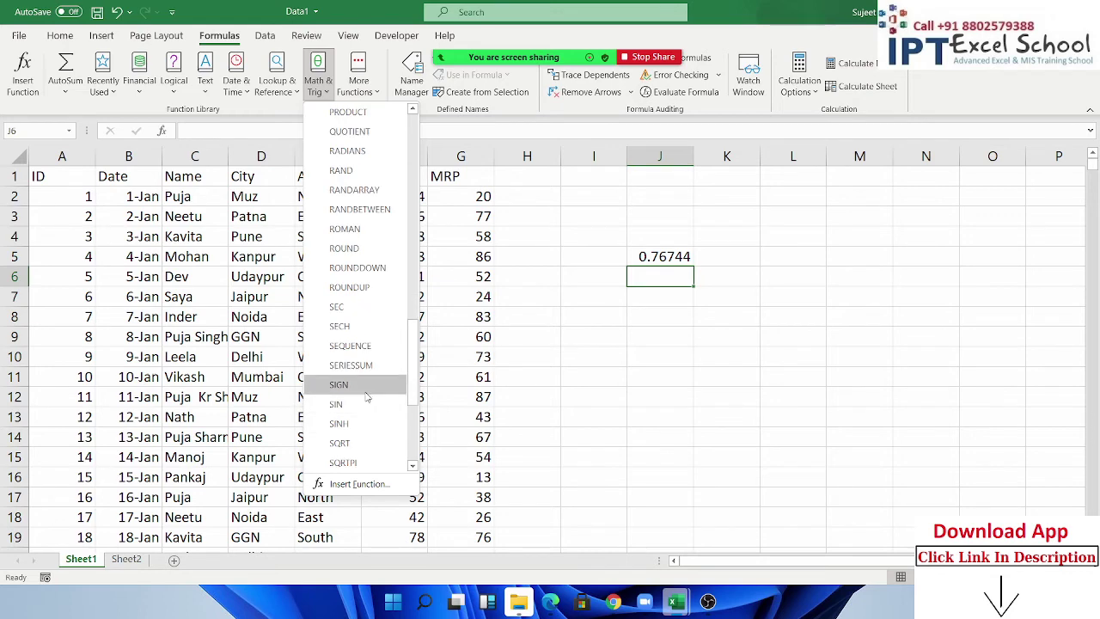
{"action": "left_click", "coordinate": [341, 442]}
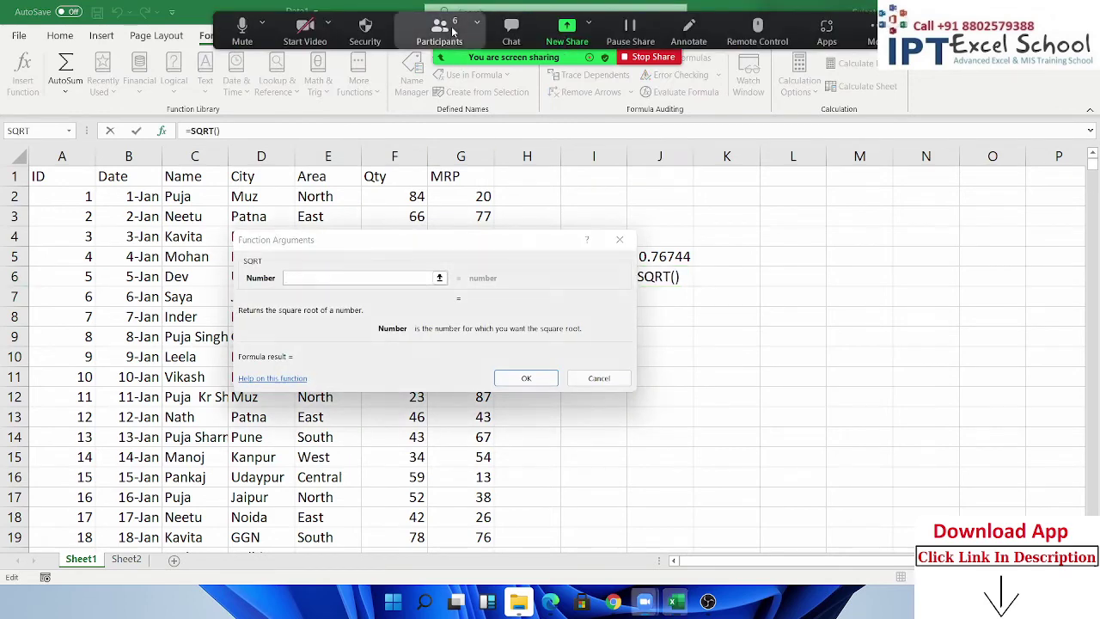
{"action": "left_click", "coordinate": [438, 34]}
{"action": "mouse_move", "coordinate": [537, 348]}
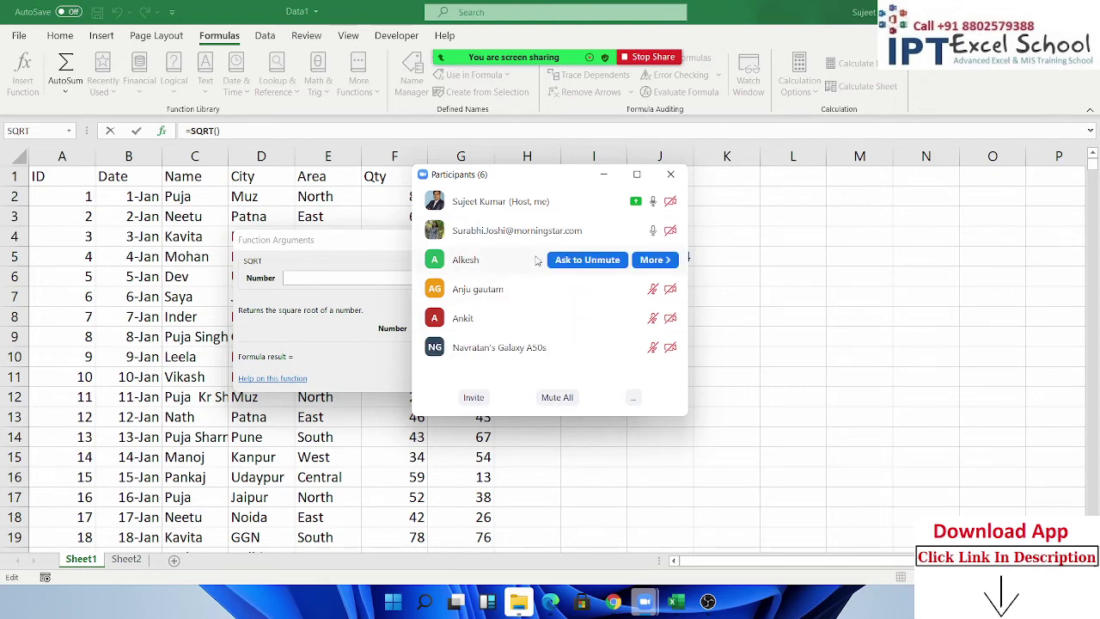
{"action": "mouse_move", "coordinate": [602, 315]}
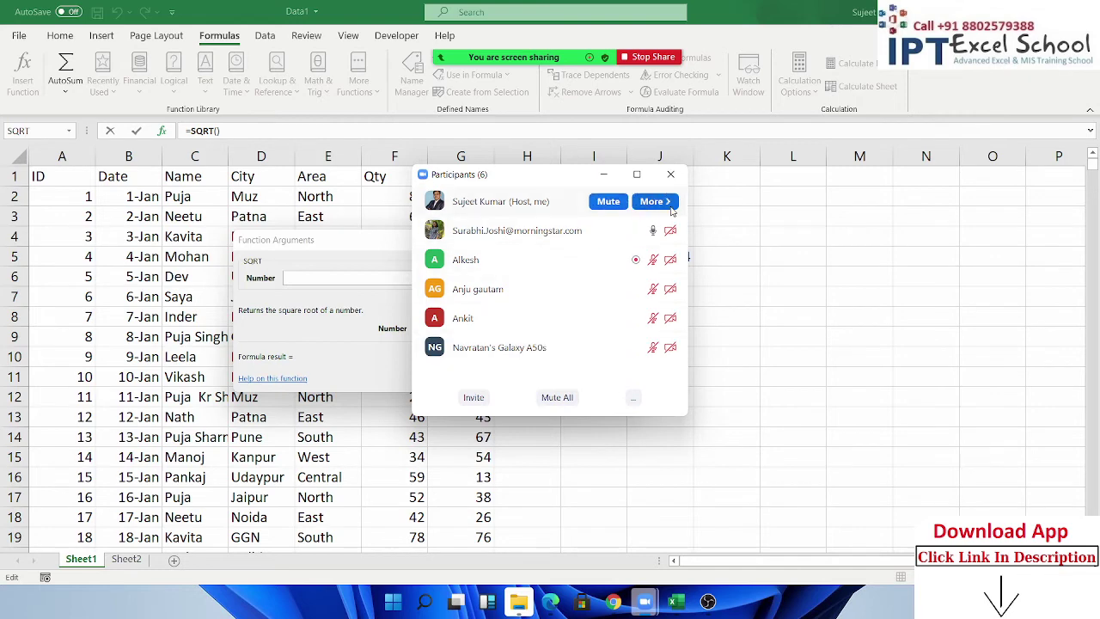
{"action": "left_click", "coordinate": [672, 175]}
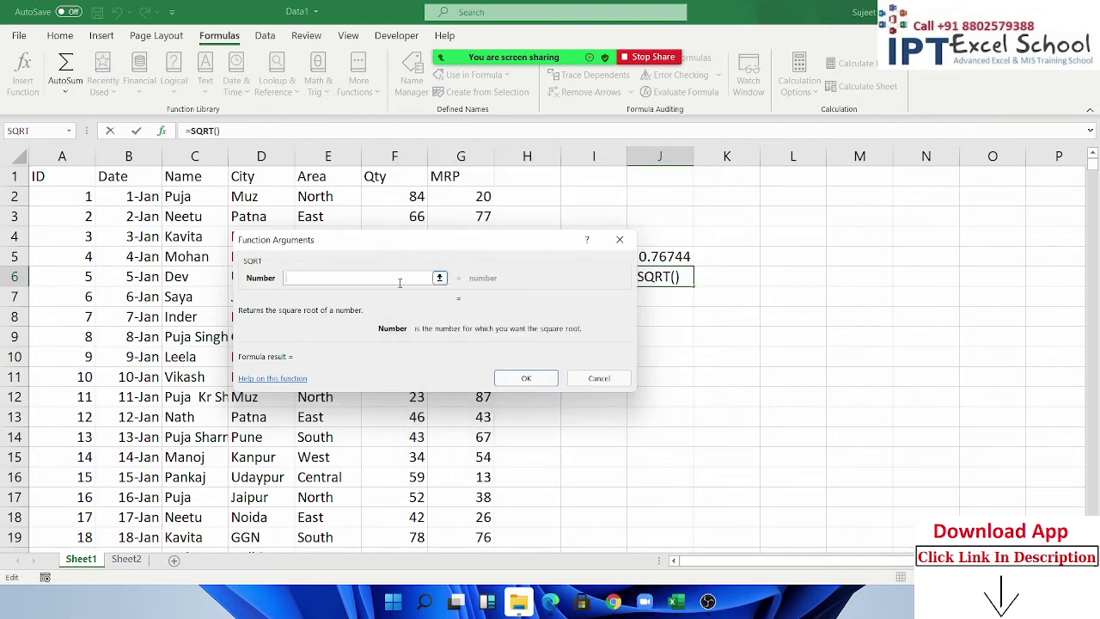
Step: Get the square root of 16 (4) in J6, then clear cells J4:J7
{"action": "type", "text": "16"}
{"action": "key", "text": "Return"}
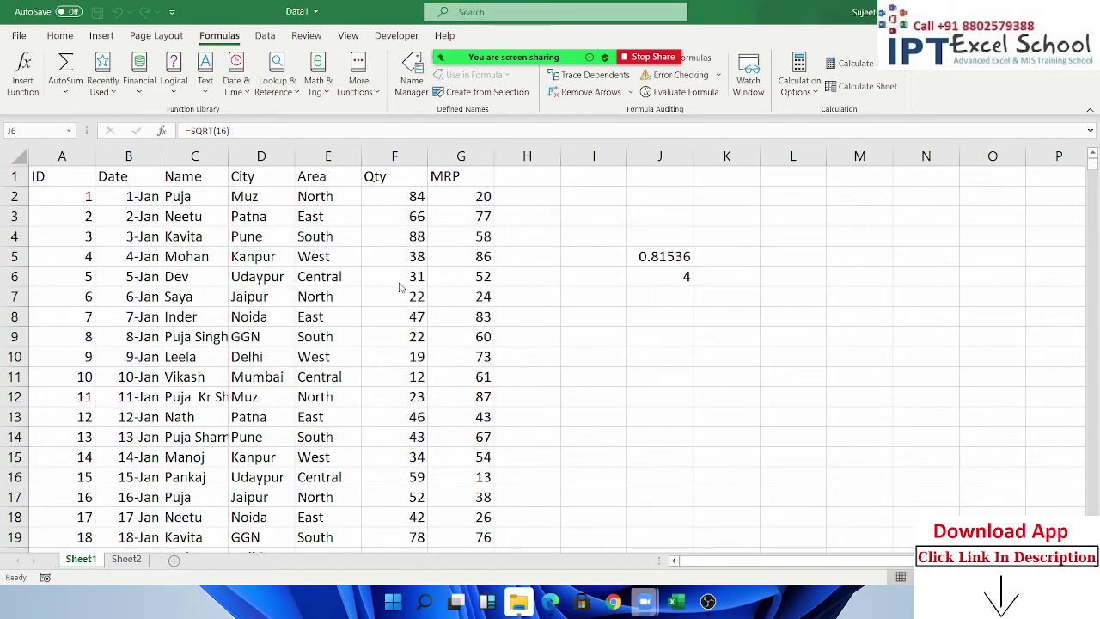
{"action": "left_click", "coordinate": [686, 277]}
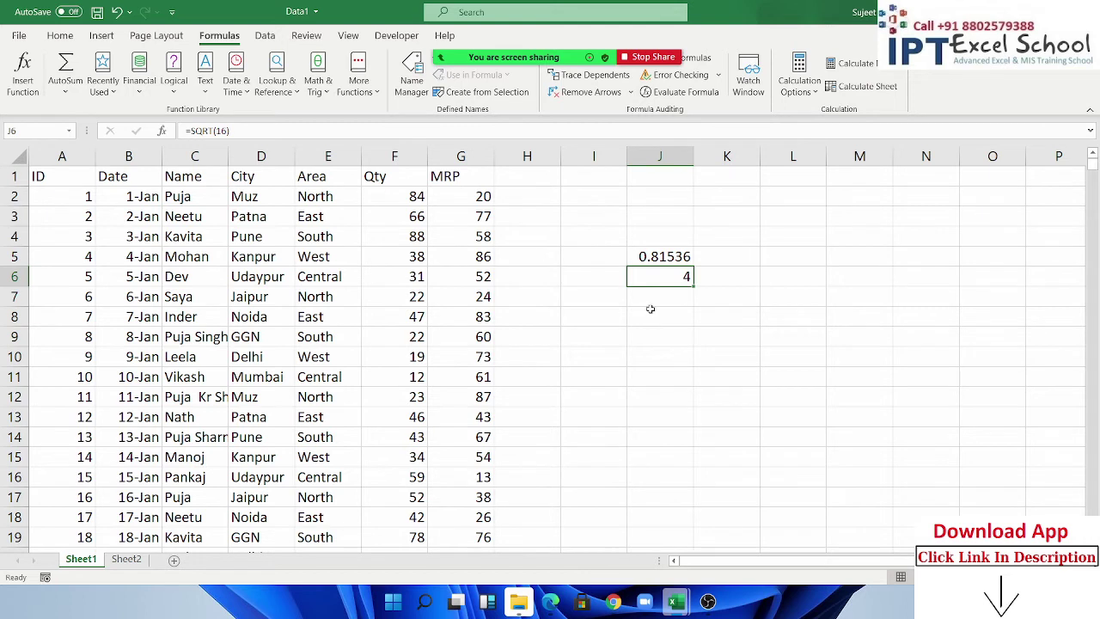
{"action": "left_click_drag", "start_coordinate": [641, 238], "coordinate": [664, 302]}
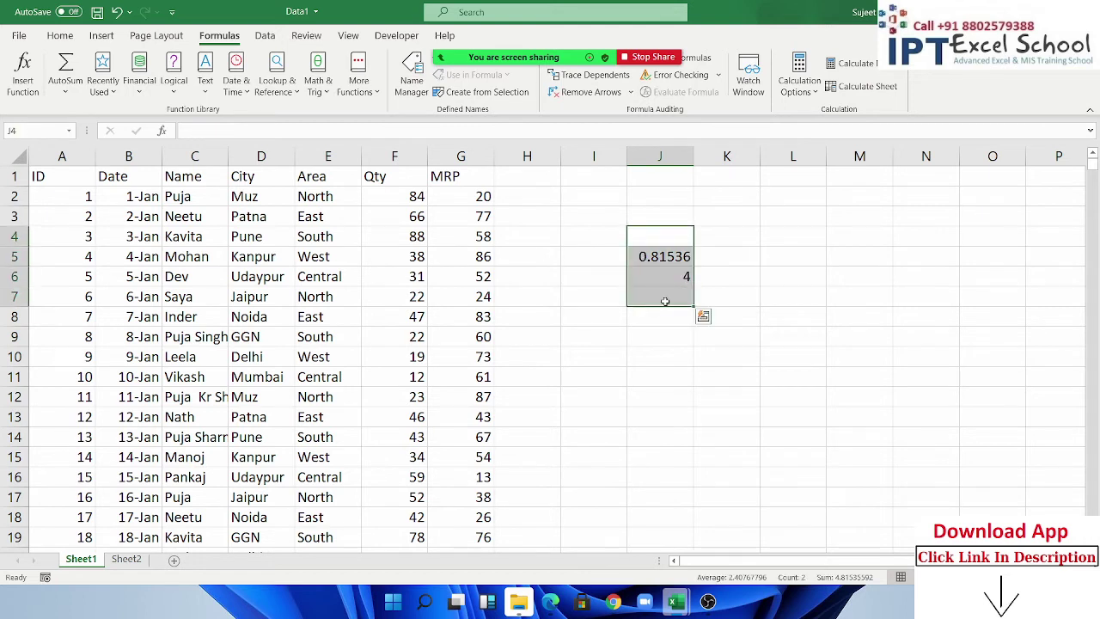
{"action": "key", "text": "Delete"}
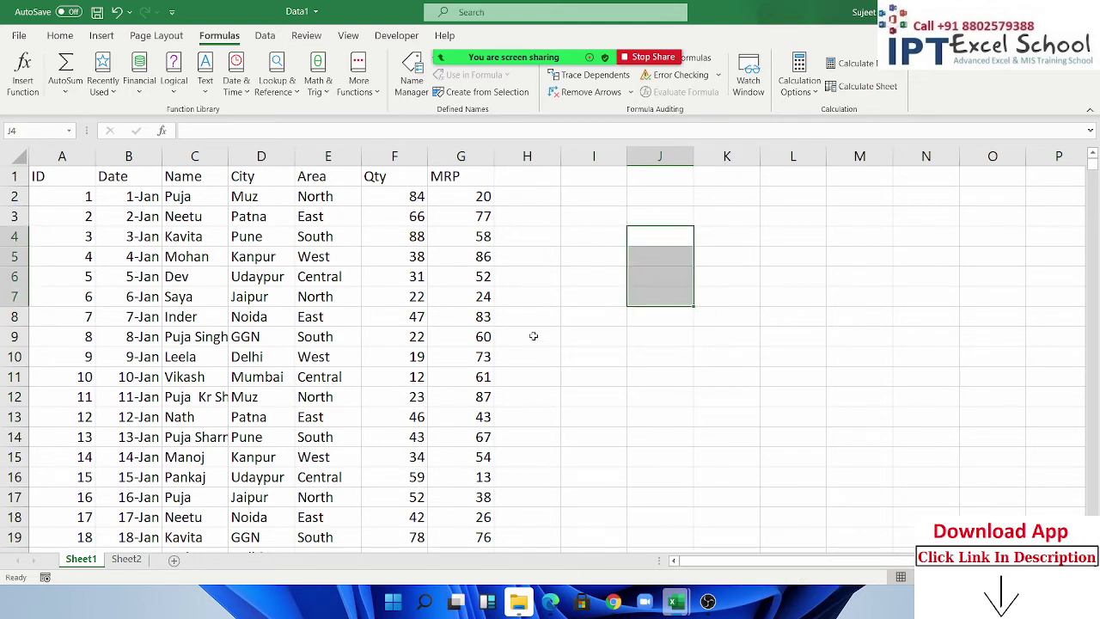
Step: Enter =SUM(F:F) in J4 to total the whole Qty column
{"action": "left_click_drag", "start_coordinate": [215, 214], "coordinate": [208, 202]}
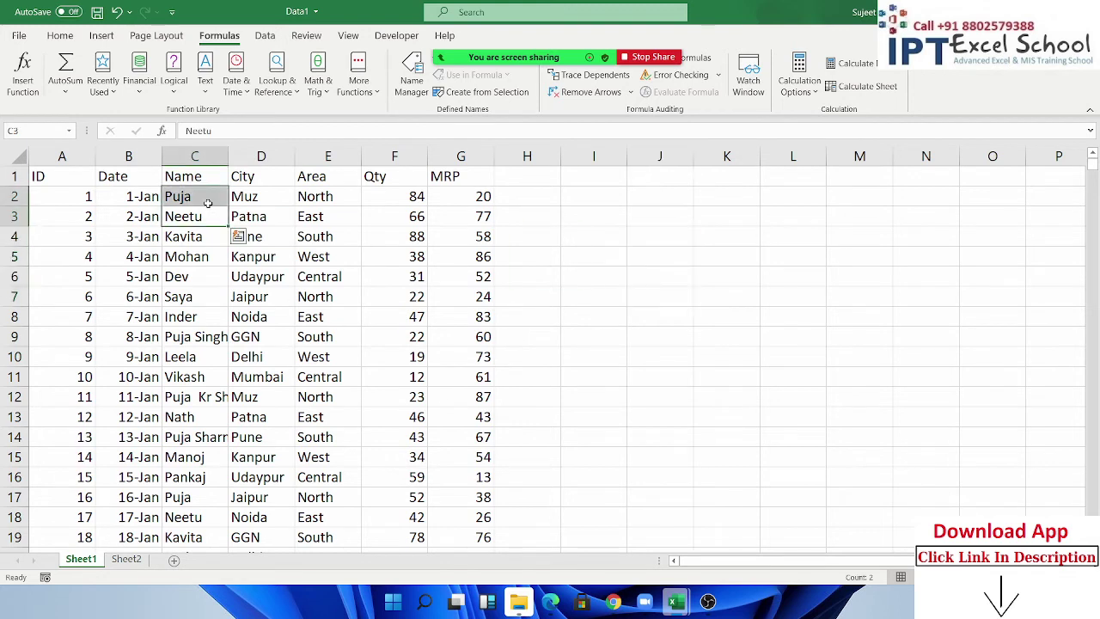
{"action": "left_click", "coordinate": [632, 240]}
{"action": "type", "text": "="}
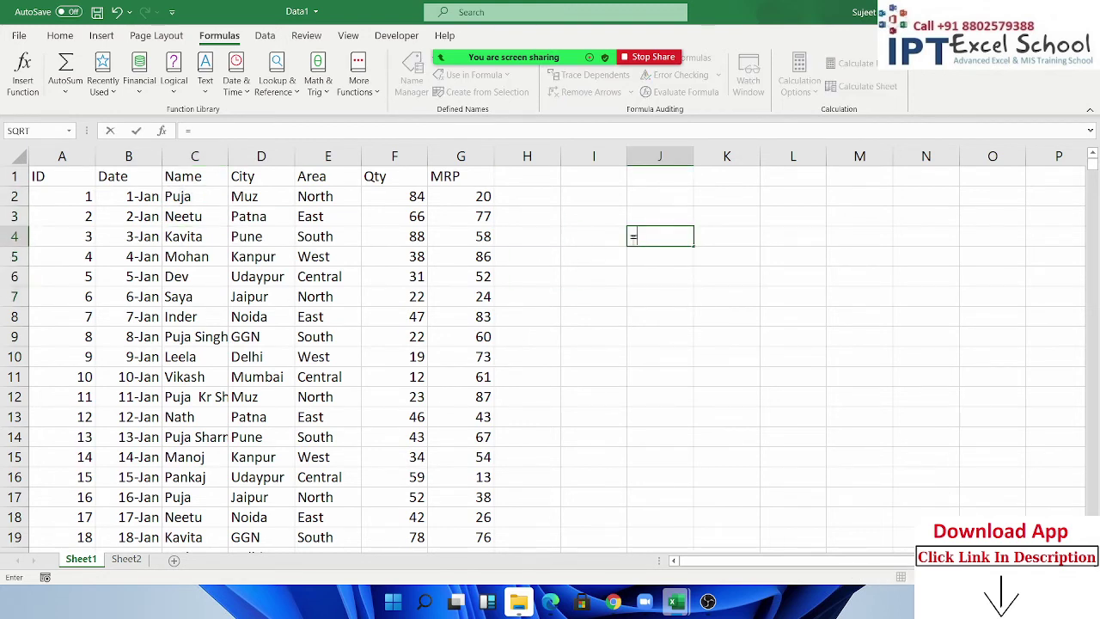
{"action": "type", "text": "sum"}
{"action": "key", "text": "Tab"}
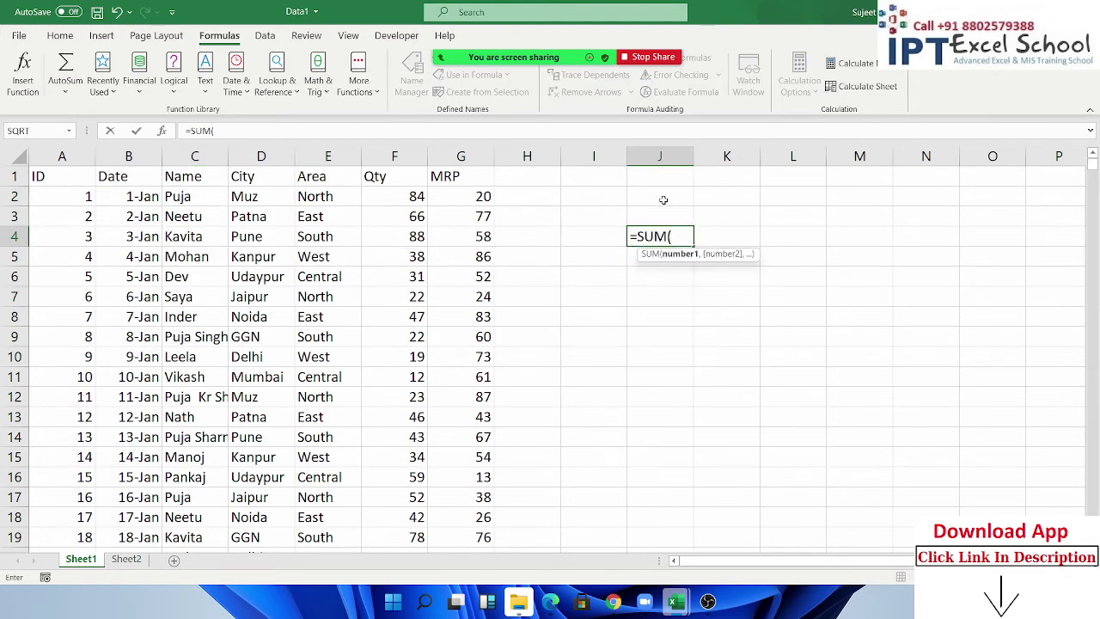
{"action": "left_click", "coordinate": [366, 155]}
{"action": "key", "text": "Return"}
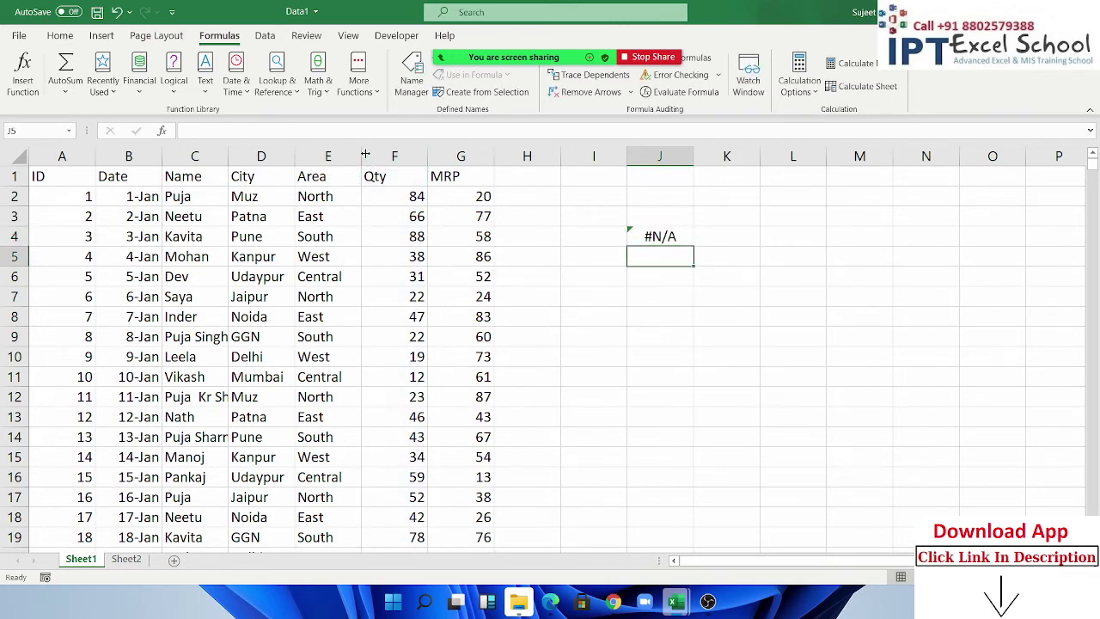
{"action": "key", "text": "Up"}
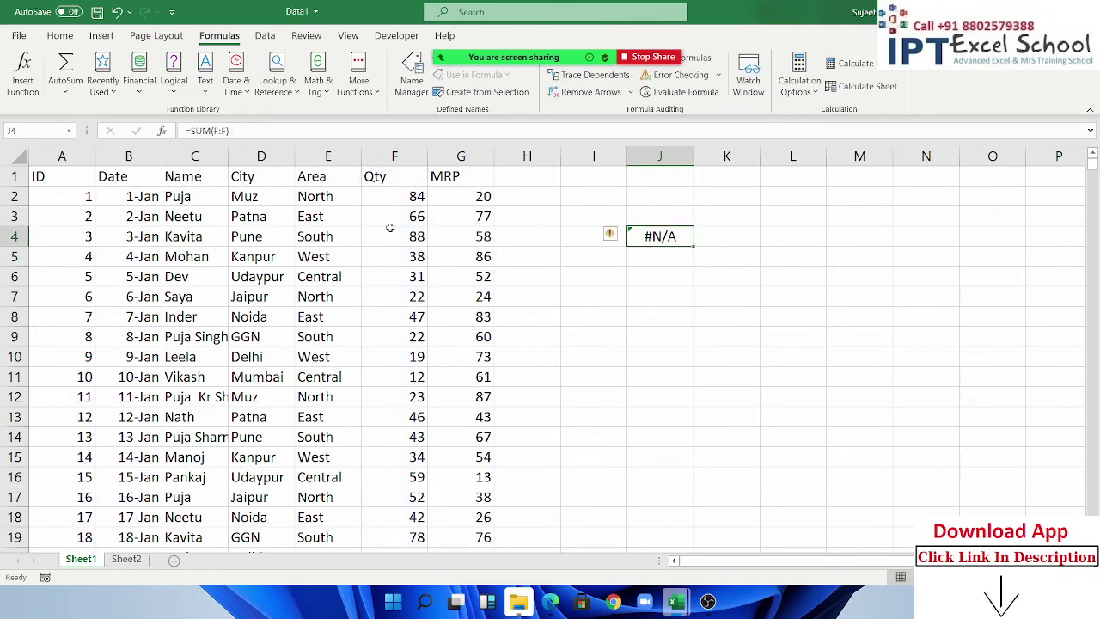
Step: Inspect the Qty values down column F and cancel a stray =ra entry in F2
{"action": "left_click", "coordinate": [390, 228]}
{"action": "scroll", "coordinate": [404, 261], "scroll_direction": "down", "scroll_amount": 4}
{"action": "scroll", "coordinate": [404, 275], "scroll_direction": "down", "scroll_amount": 5}
{"action": "scroll", "coordinate": [409, 327], "scroll_direction": "down", "scroll_amount": 13}
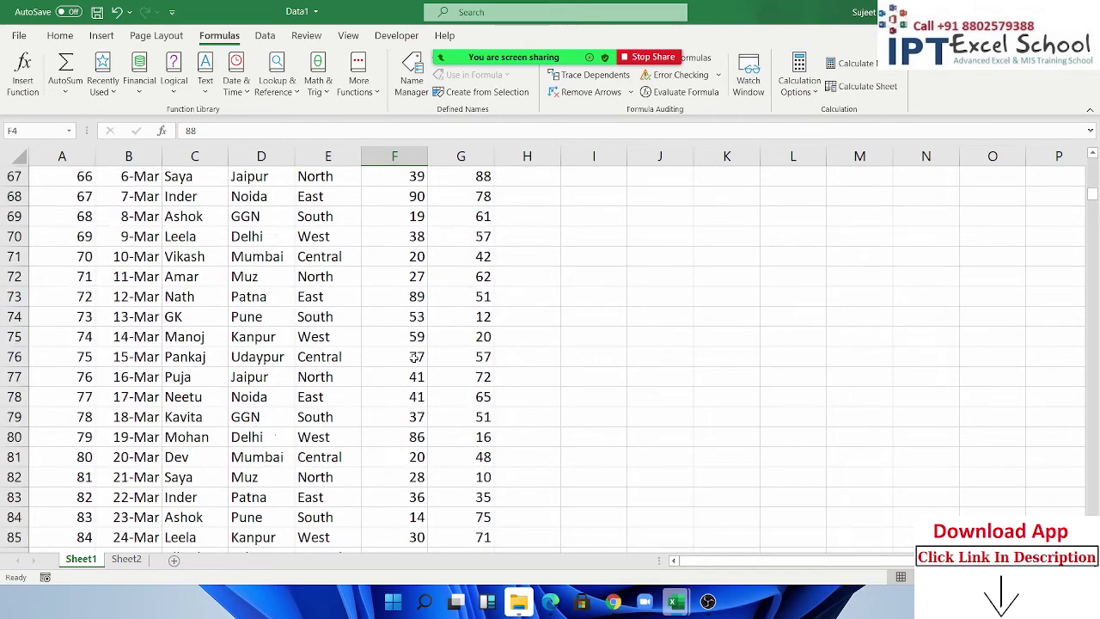
{"action": "scroll", "coordinate": [415, 357], "scroll_direction": "down", "scroll_amount": 6}
{"action": "left_click", "coordinate": [416, 356]}
{"action": "key", "text": "ctrl+Up"}
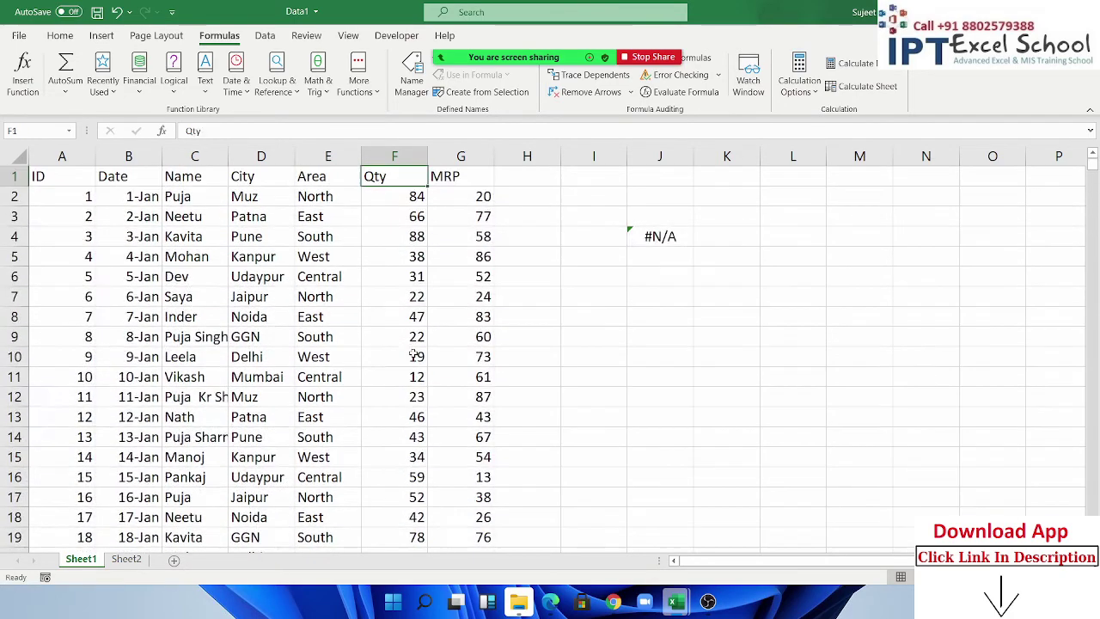
{"action": "key", "text": "Down"}
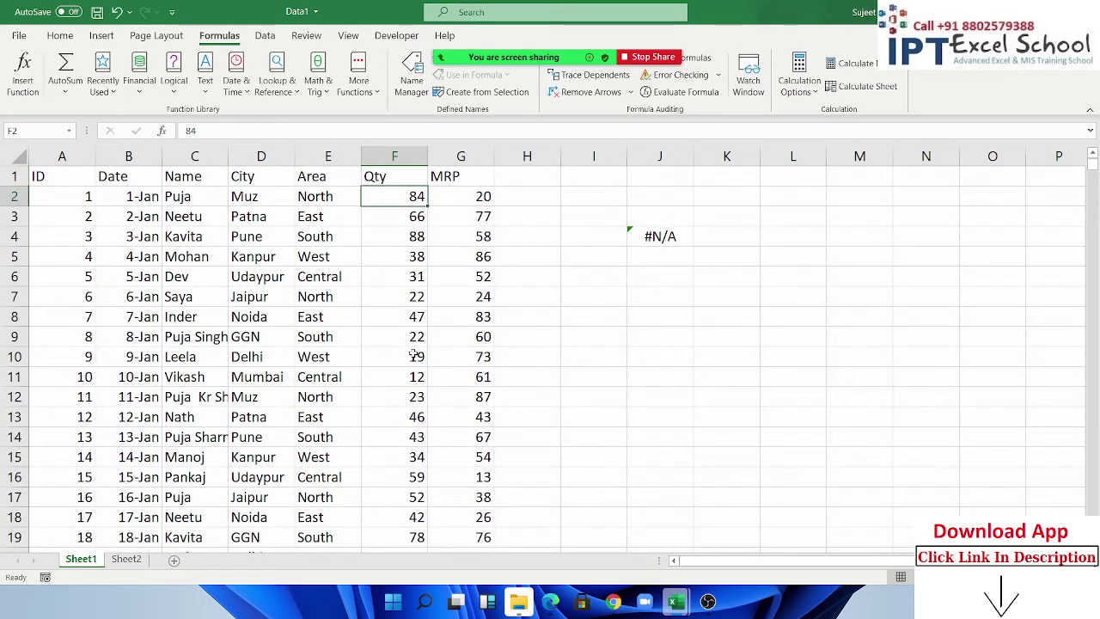
{"action": "type", "text": "=ra"}
{"action": "key", "text": "Escape"}
Step: Copy the MRP column over column F and delete the duplicate column G
{"action": "left_click", "coordinate": [461, 155]}
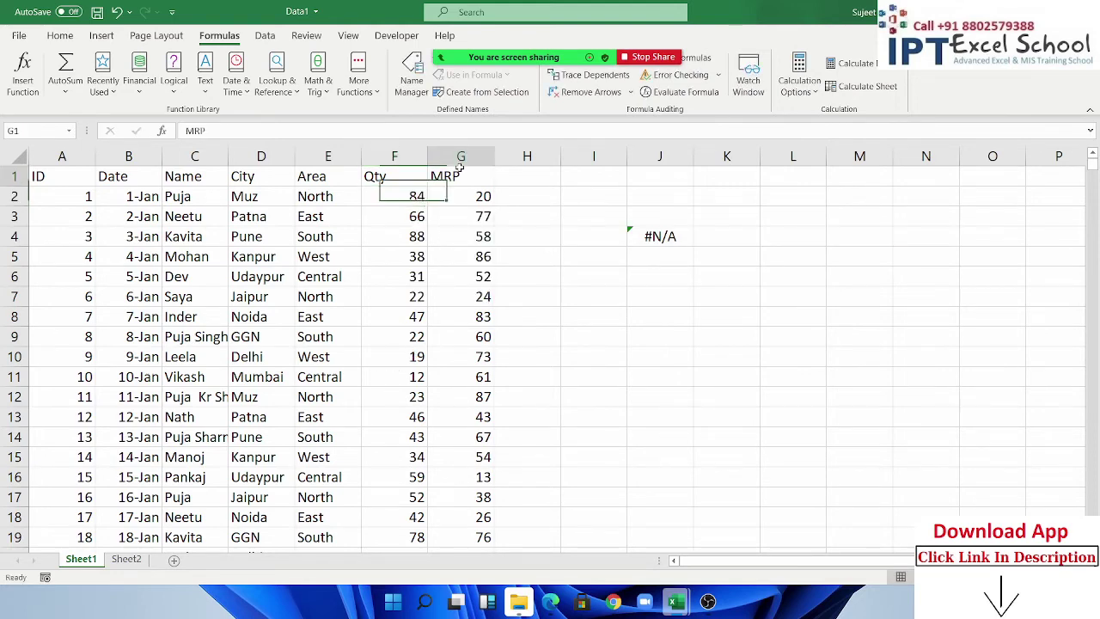
{"action": "key", "text": "ctrl+c"}
{"action": "key", "text": "Left"}
{"action": "key", "text": "ctrl+v"}
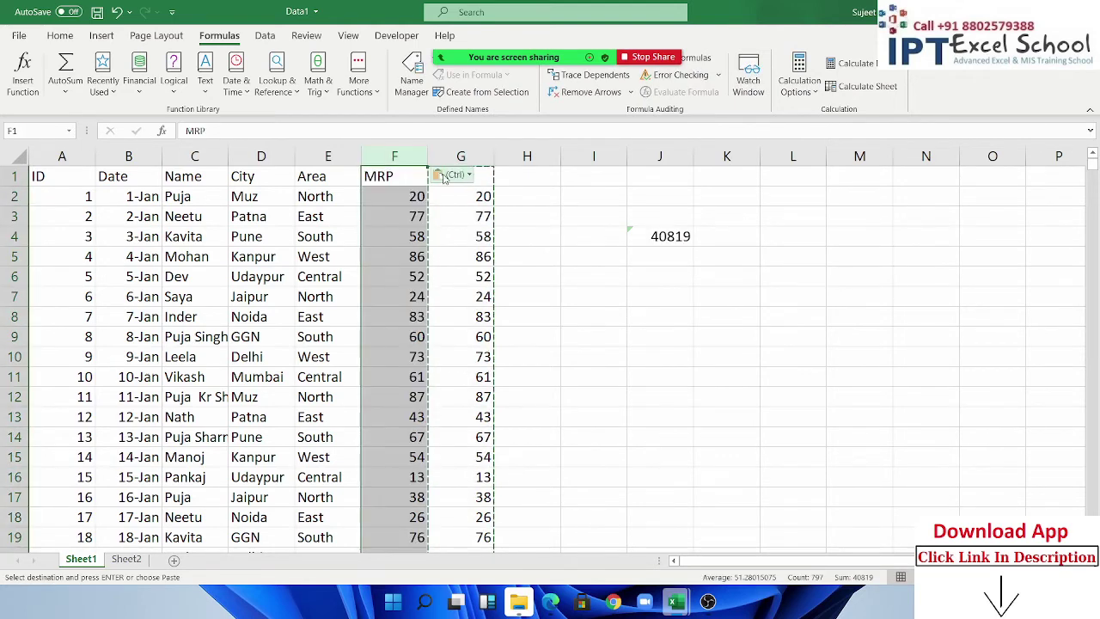
{"action": "left_click", "coordinate": [469, 156]}
{"action": "key", "text": "ctrl+minus"}
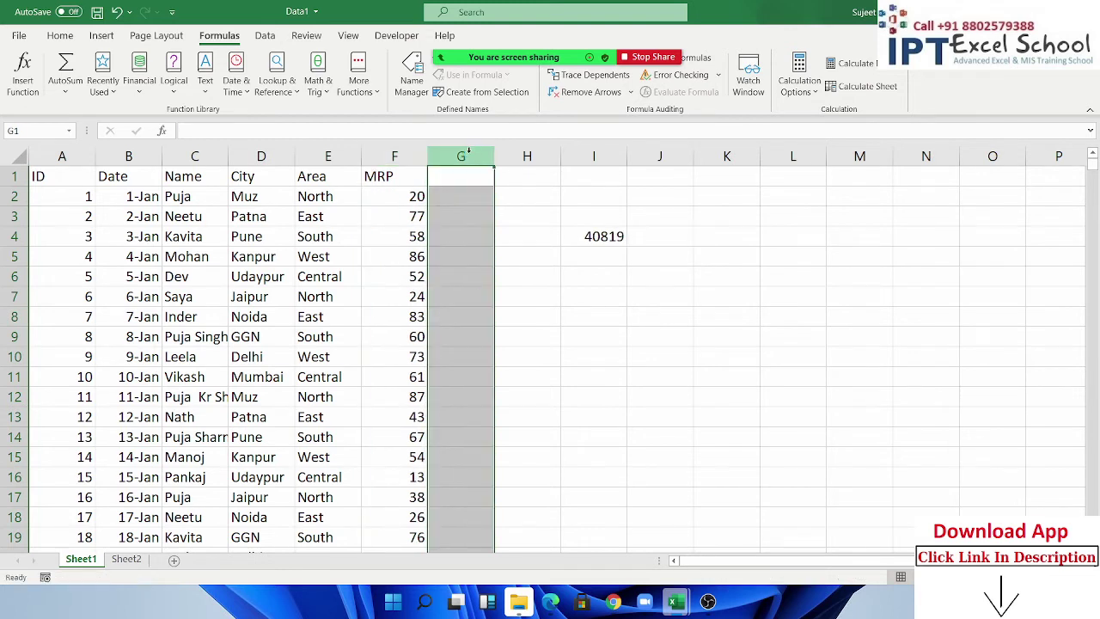
Step: Relabel F1 as Qty and reconfirm the I4 total, now 40819
{"action": "left_click", "coordinate": [578, 254]}
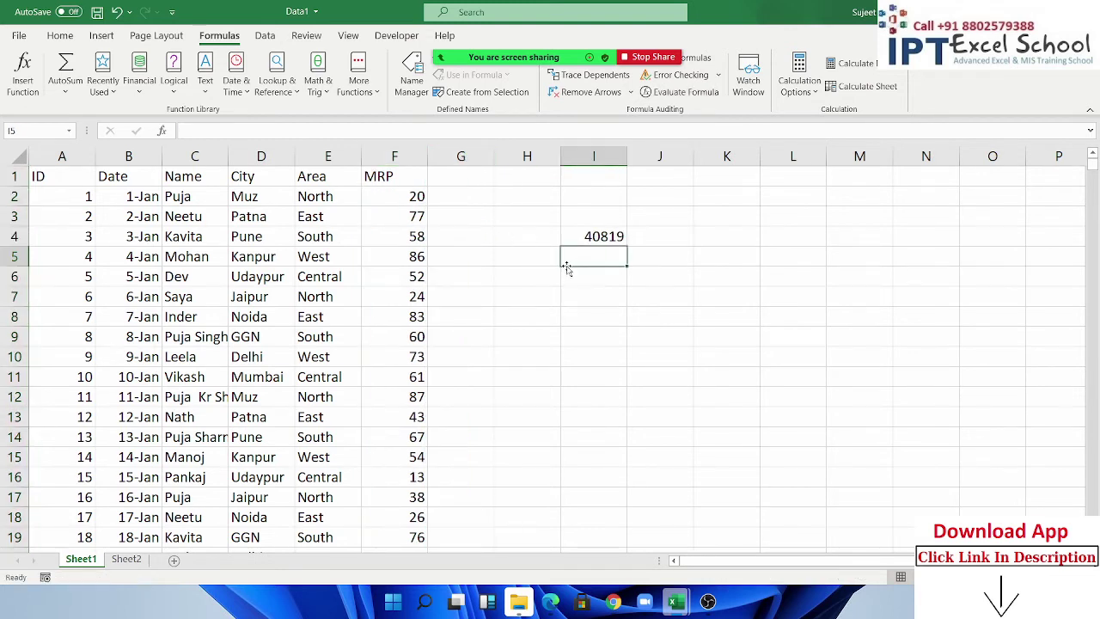
{"action": "left_click", "coordinate": [604, 238]}
{"action": "left_click", "coordinate": [609, 255]}
{"action": "left_click", "coordinate": [400, 175]}
{"action": "type", "text": "Qty"}
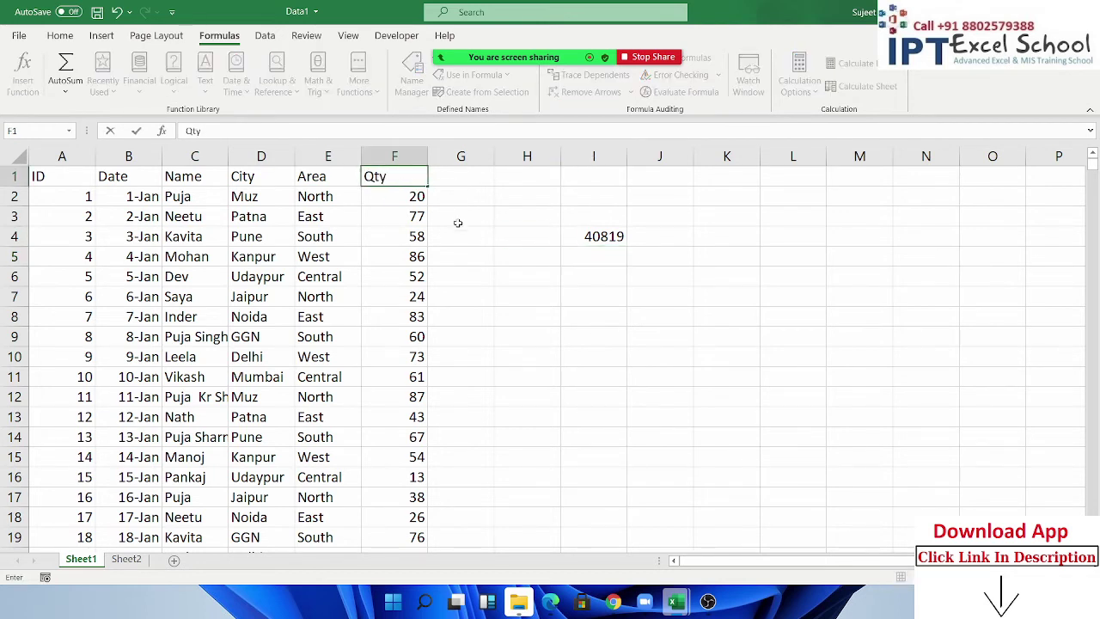
{"action": "left_click", "coordinate": [576, 231]}
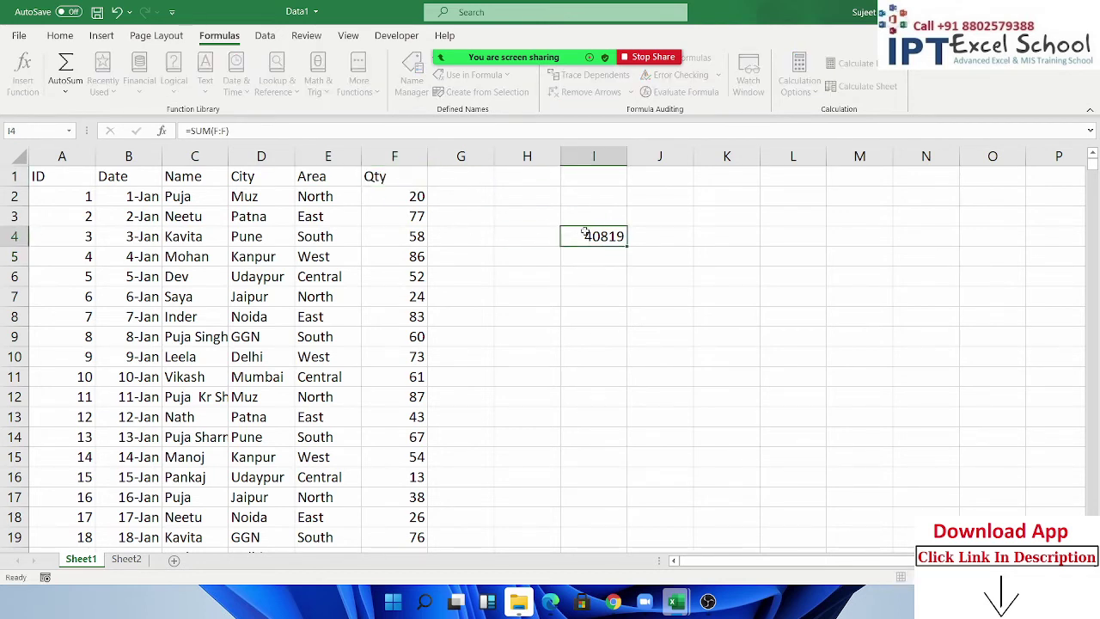
{"action": "key", "text": "F2"}
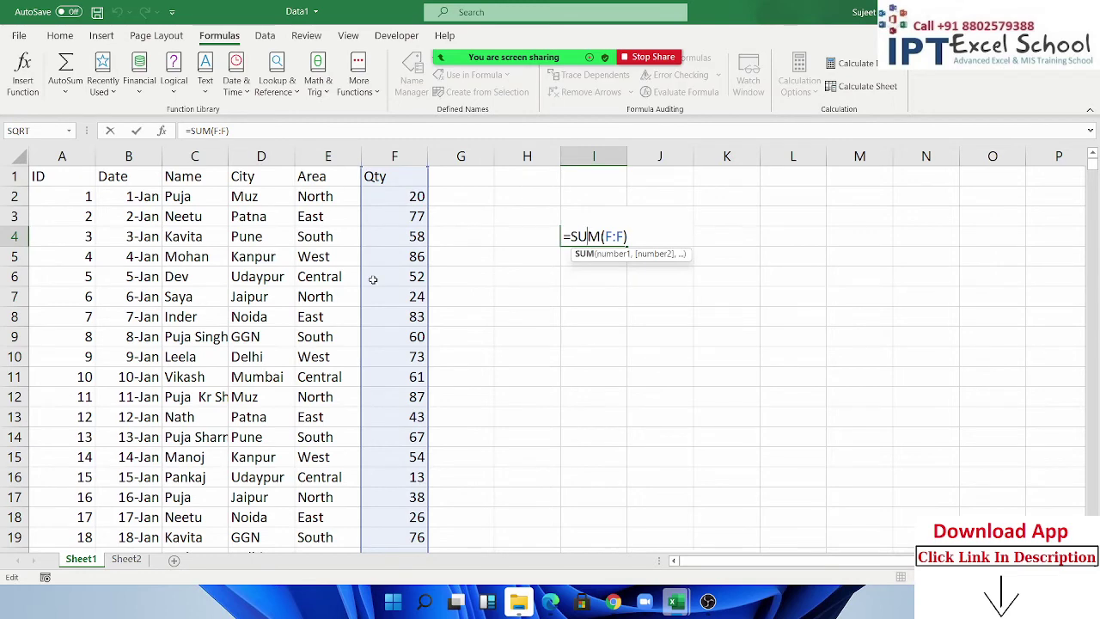
{"action": "key", "text": "ctrl+Return"}
{"action": "left_click", "coordinate": [549, 274]}
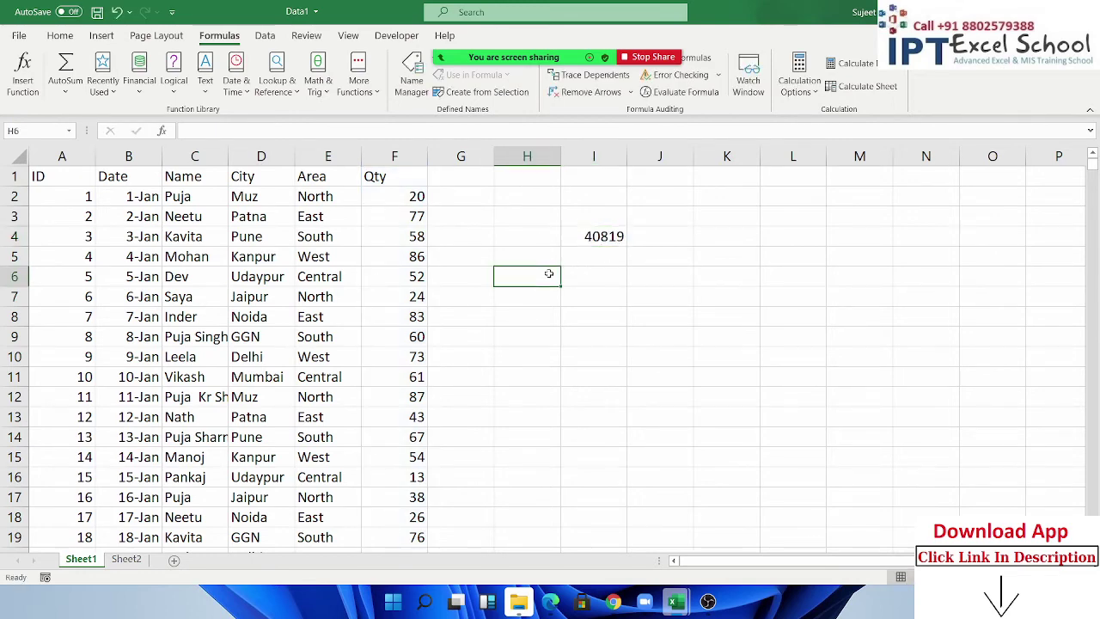
Step: Type Puja in H6 and enter =SUMIF(C:C,H6,F:F) in I6, returning 2530
{"action": "type", "text": "Puja"}
{"action": "key", "text": "Tab"}
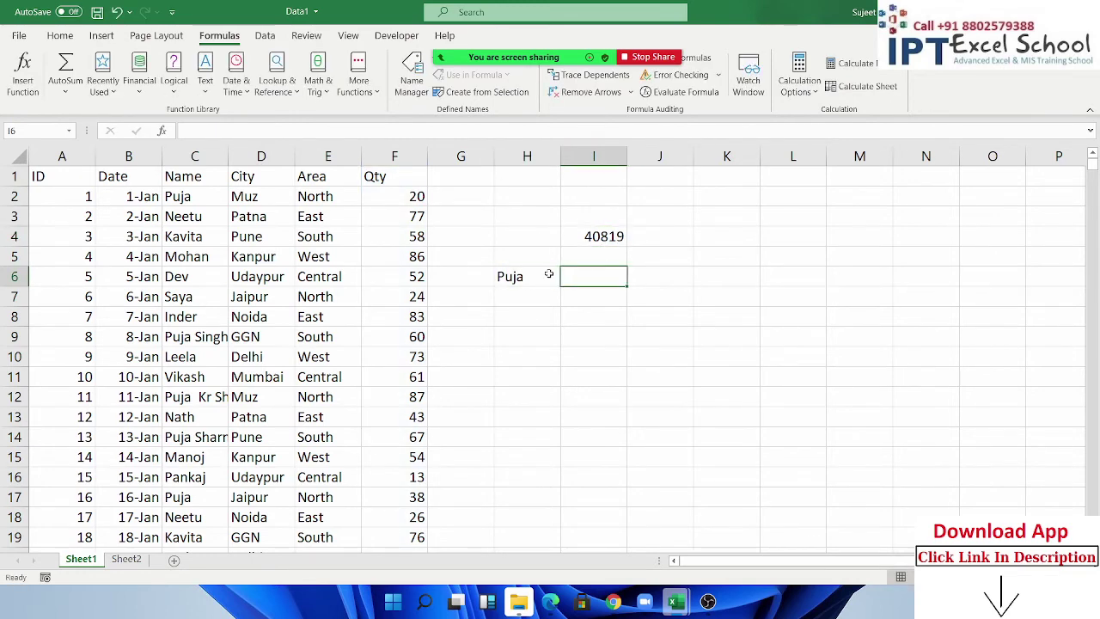
{"action": "type", "text": "=sum"}
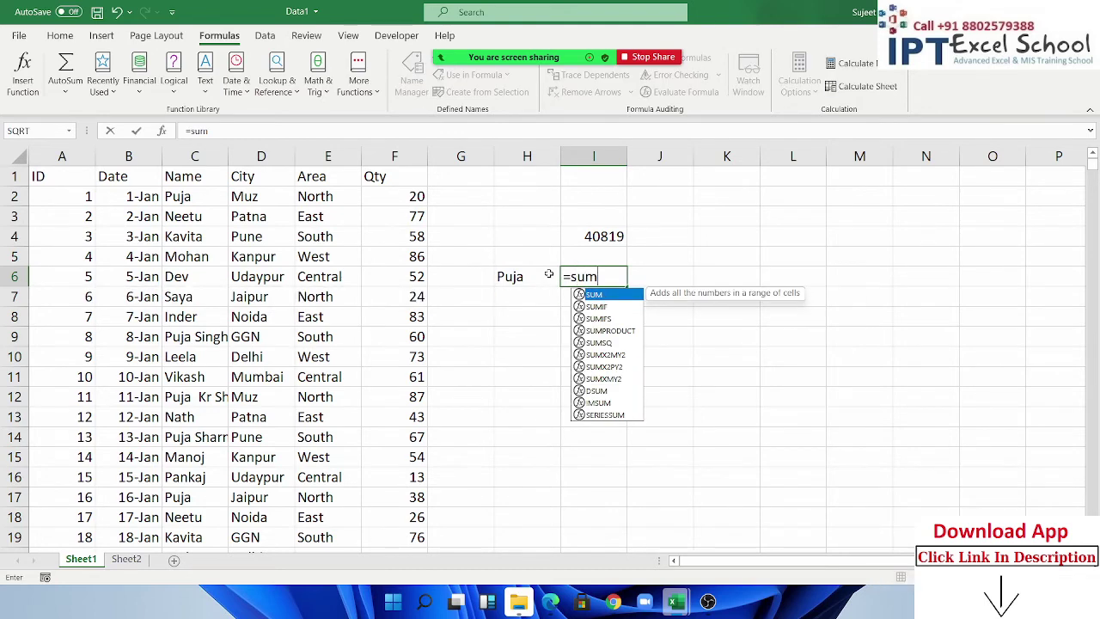
{"action": "key", "text": "Down"}
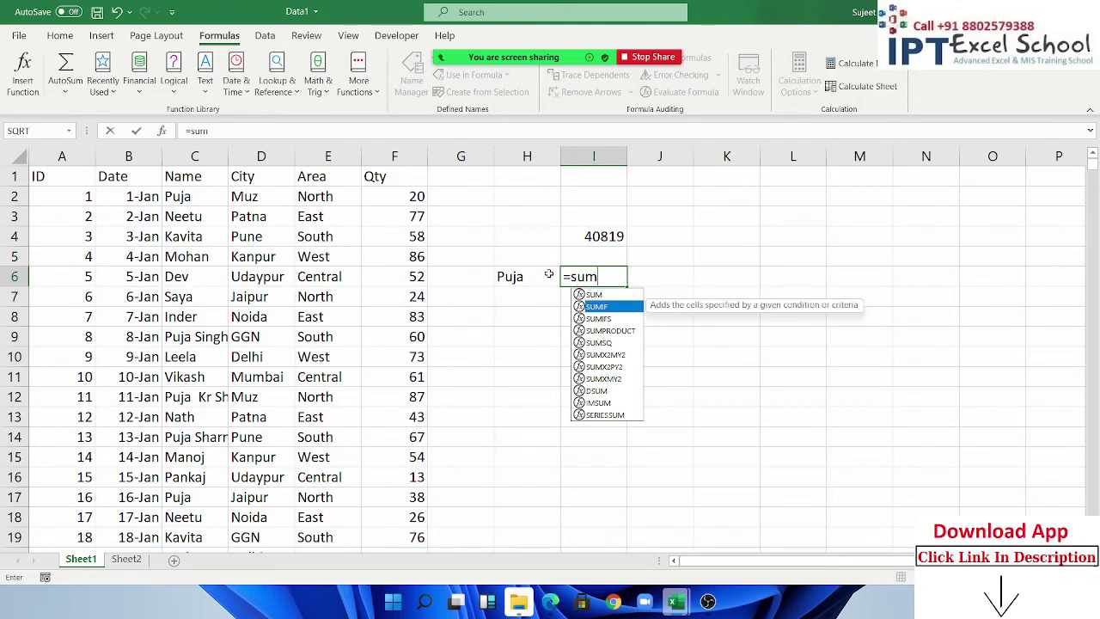
{"action": "key", "text": "Tab"}
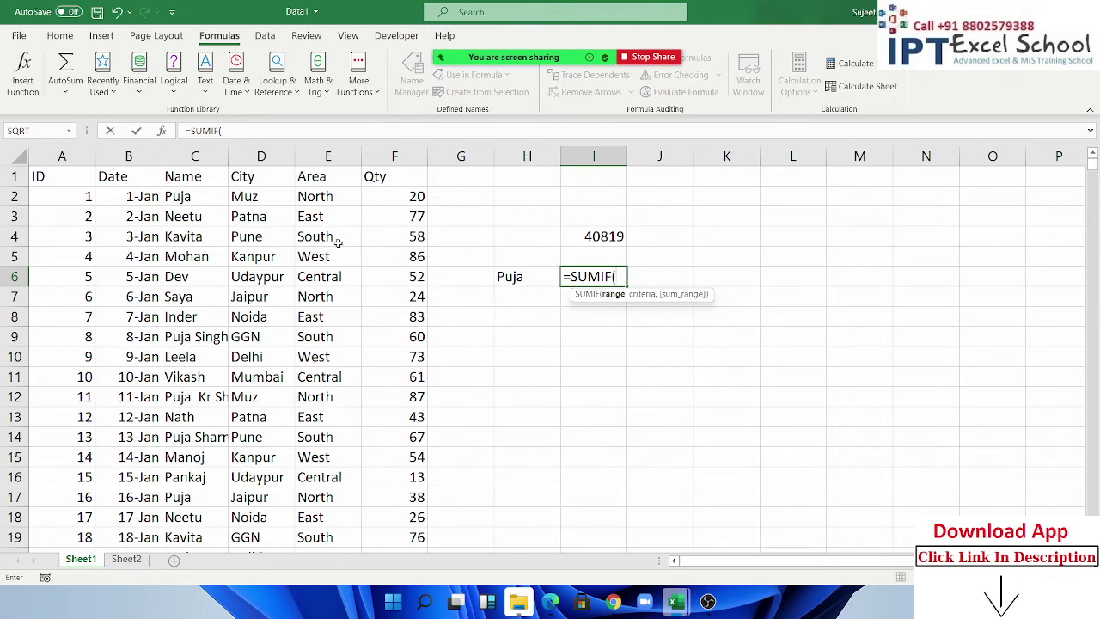
{"action": "left_click", "coordinate": [191, 156]}
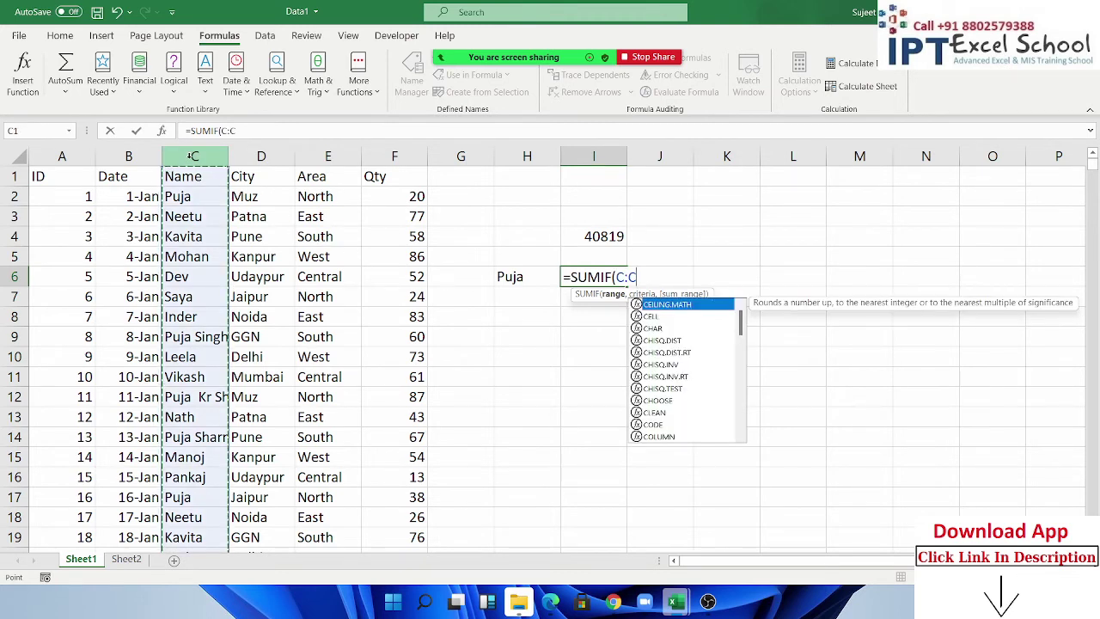
{"action": "type", "text": ","}
{"action": "left_click", "coordinate": [506, 276]}
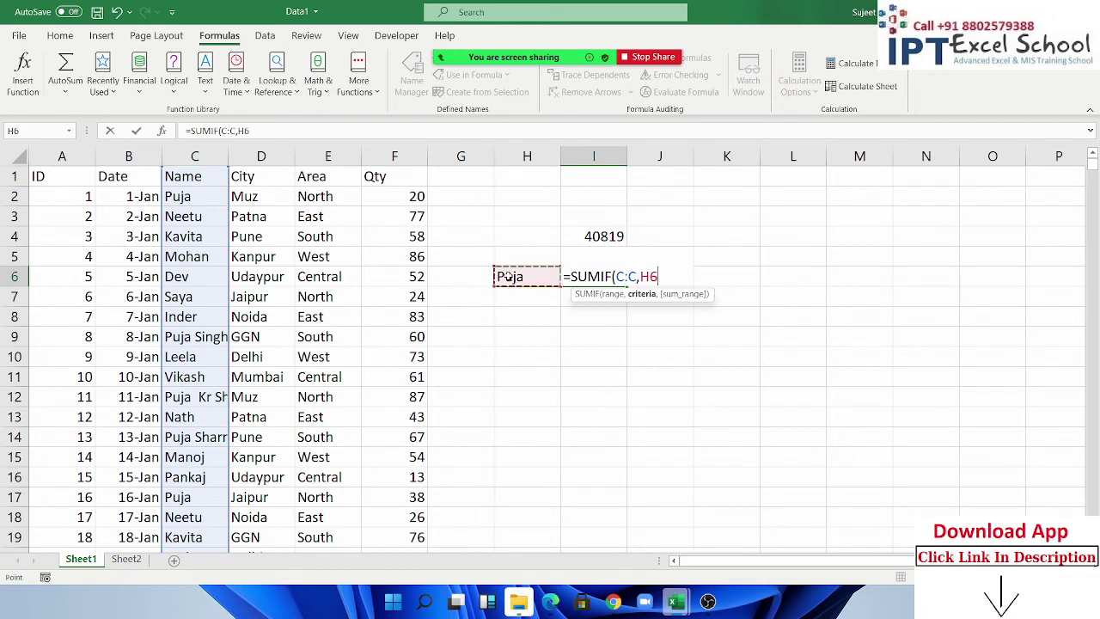
{"action": "type", "text": ","}
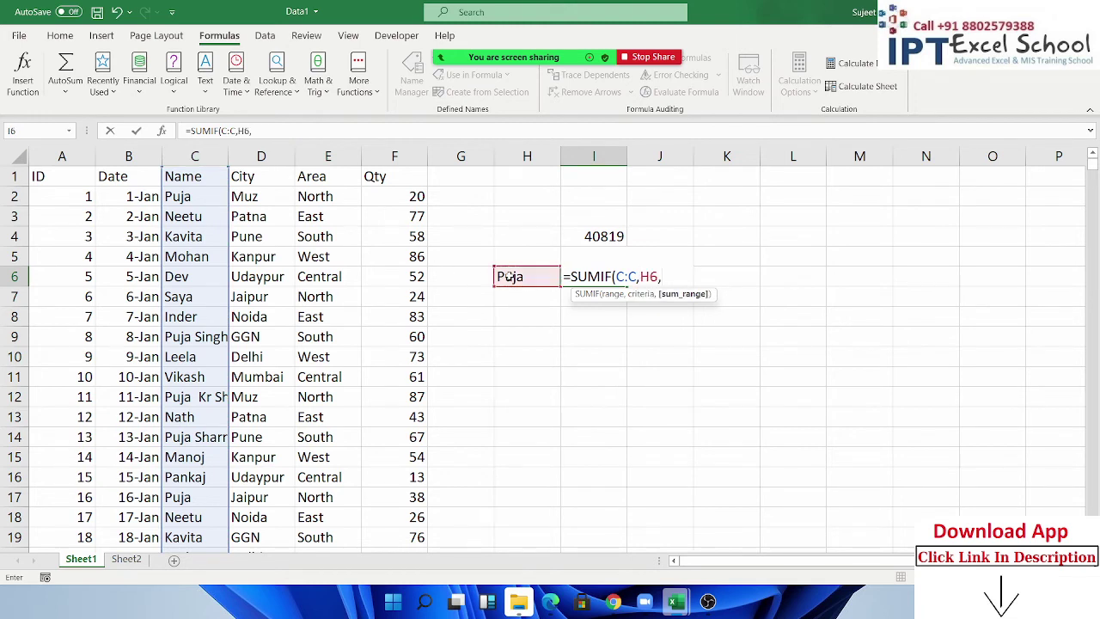
{"action": "left_click", "coordinate": [404, 157]}
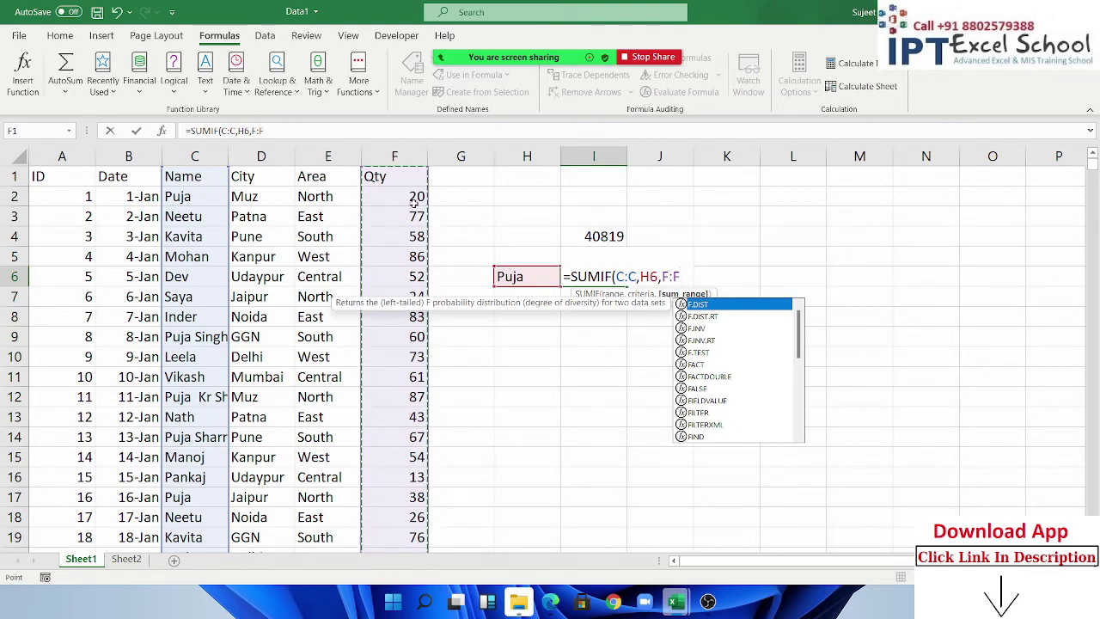
{"action": "key", "text": "Return"}
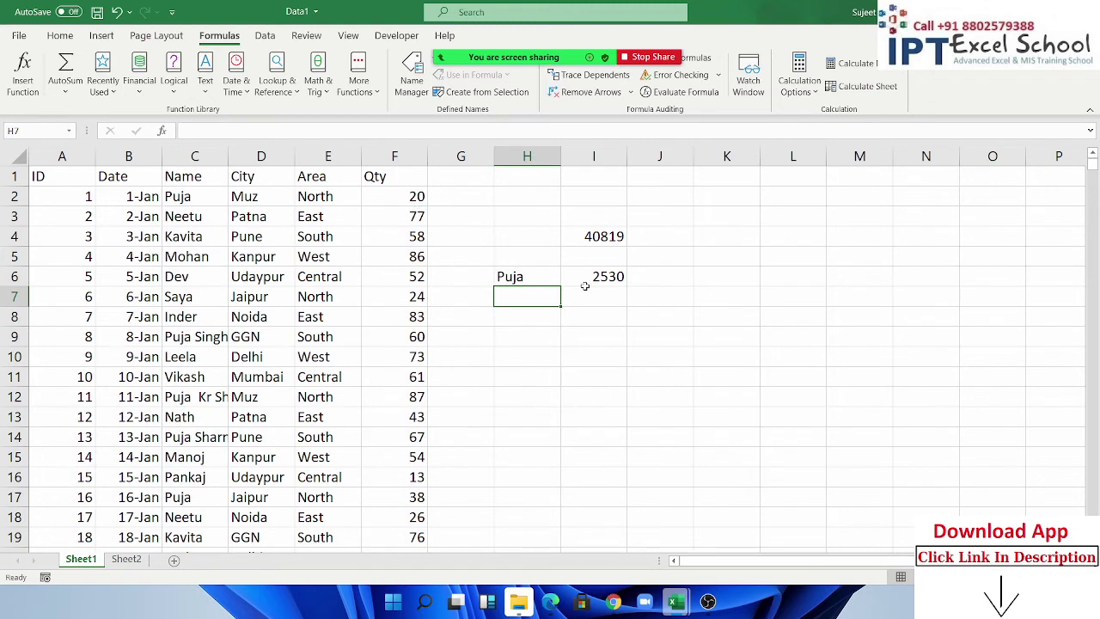
{"action": "double_click", "coordinate": [599, 278]}
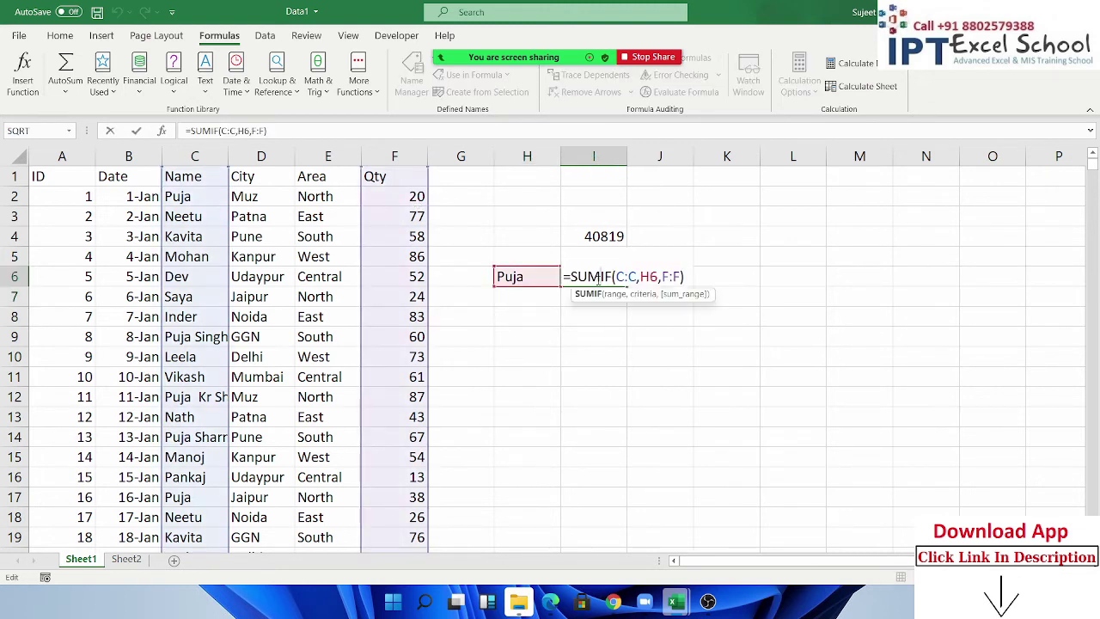
{"action": "key", "text": "Escape"}
{"action": "left_click", "coordinate": [522, 296]}
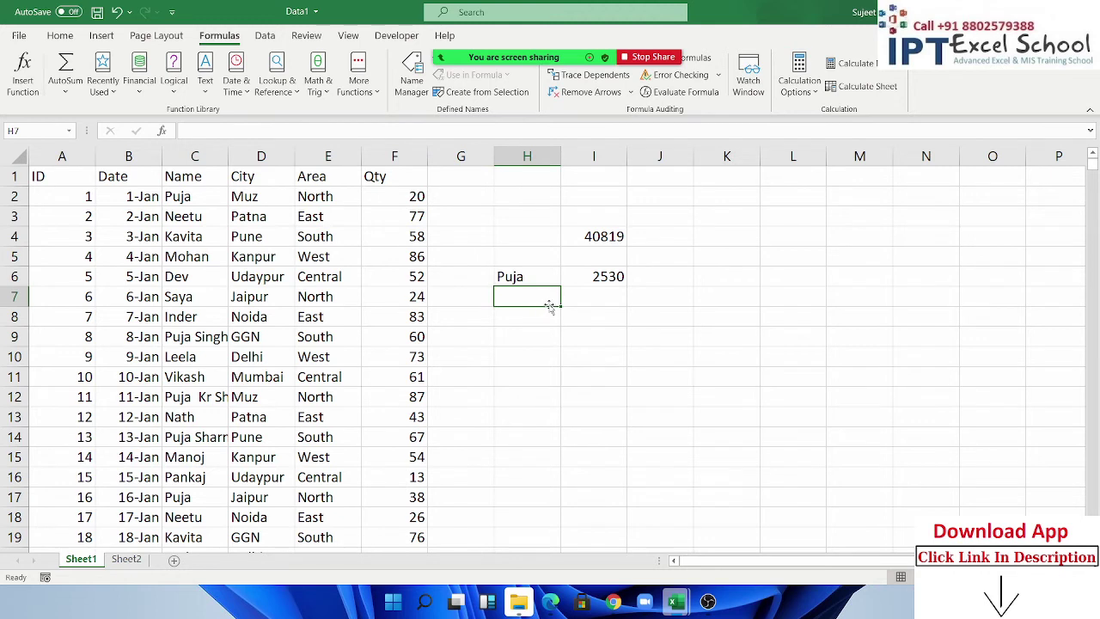
Step: Type Patna in H7 and enter =SUMIF(D:D,H7,F:F) in I7, returning 4215
{"action": "type", "text": "Pat"}
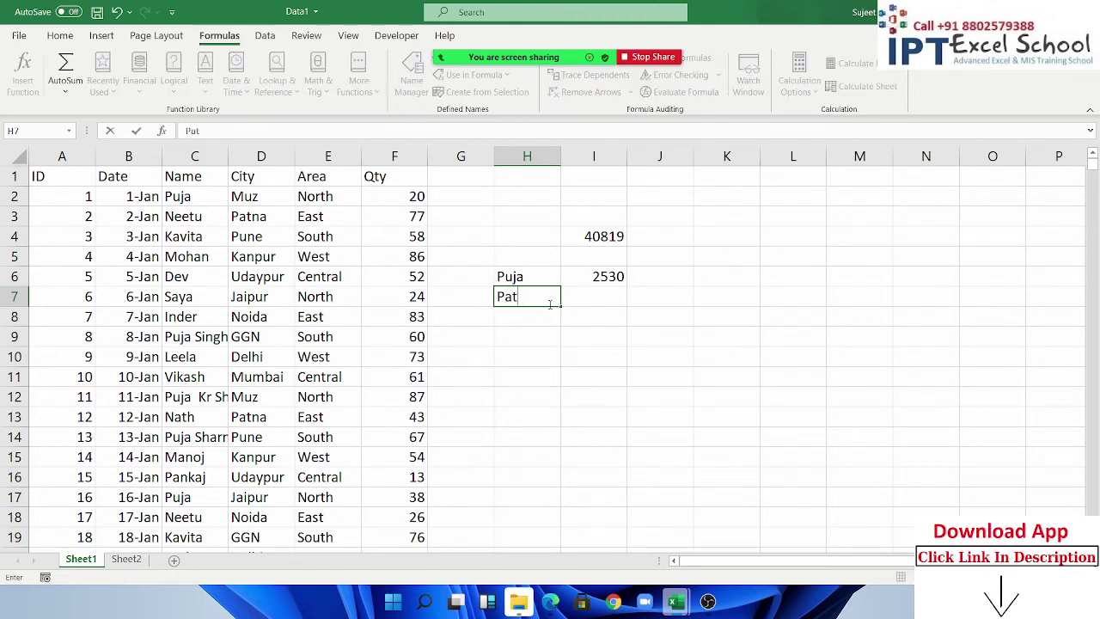
{"action": "type", "text": "na"}
{"action": "key", "text": "Tab"}
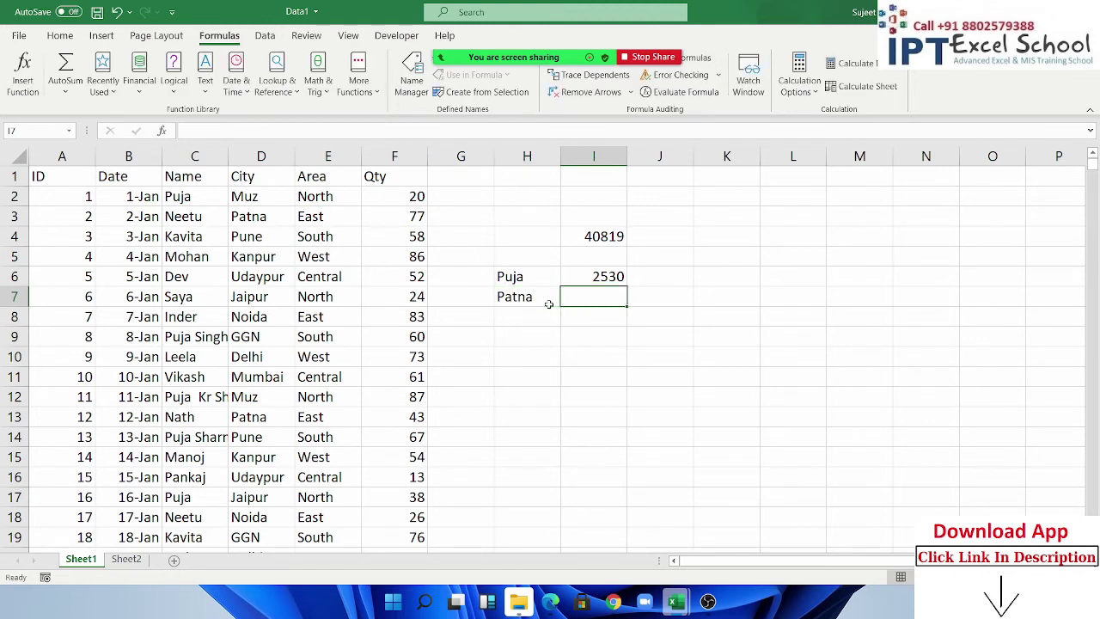
{"action": "type", "text": "=sum"}
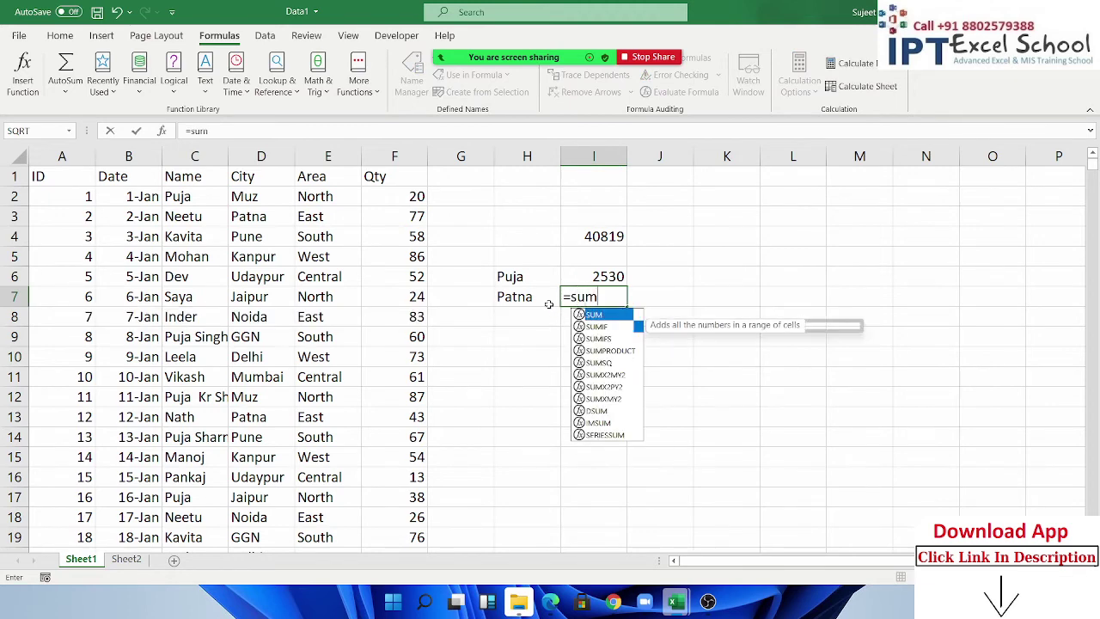
{"action": "key", "text": "Down"}
{"action": "key", "text": "Tab"}
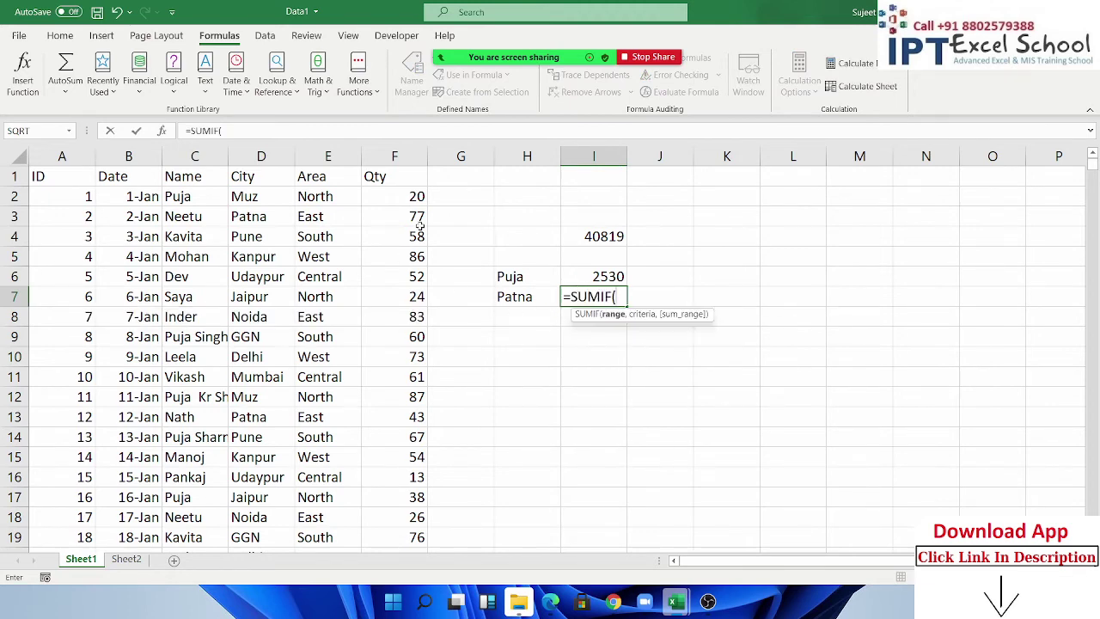
{"action": "left_click", "coordinate": [276, 157]}
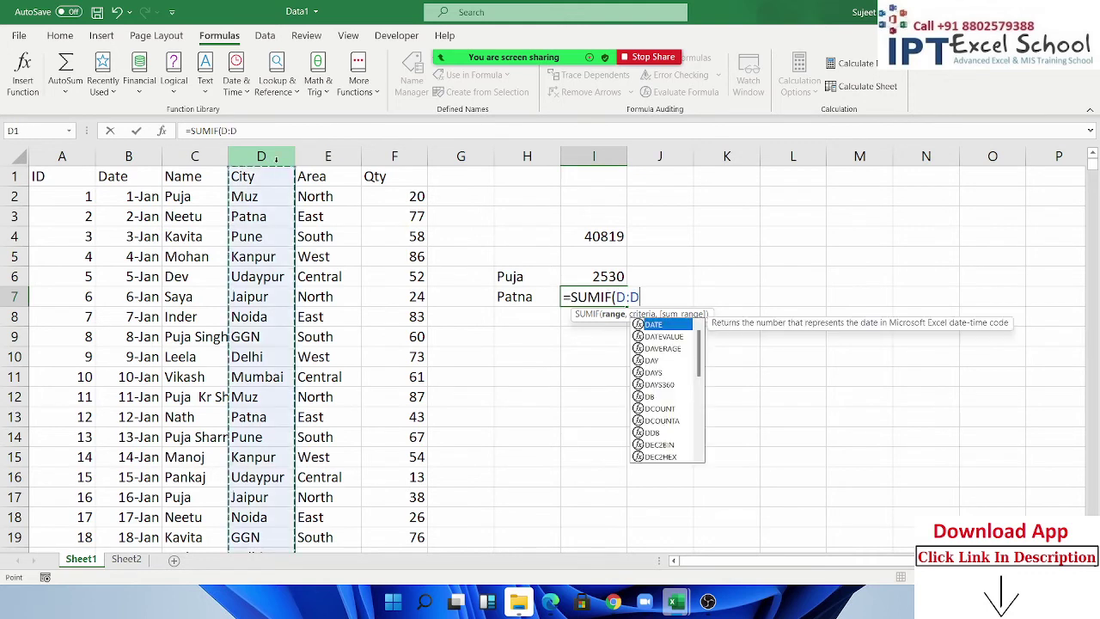
{"action": "type", "text": ","}
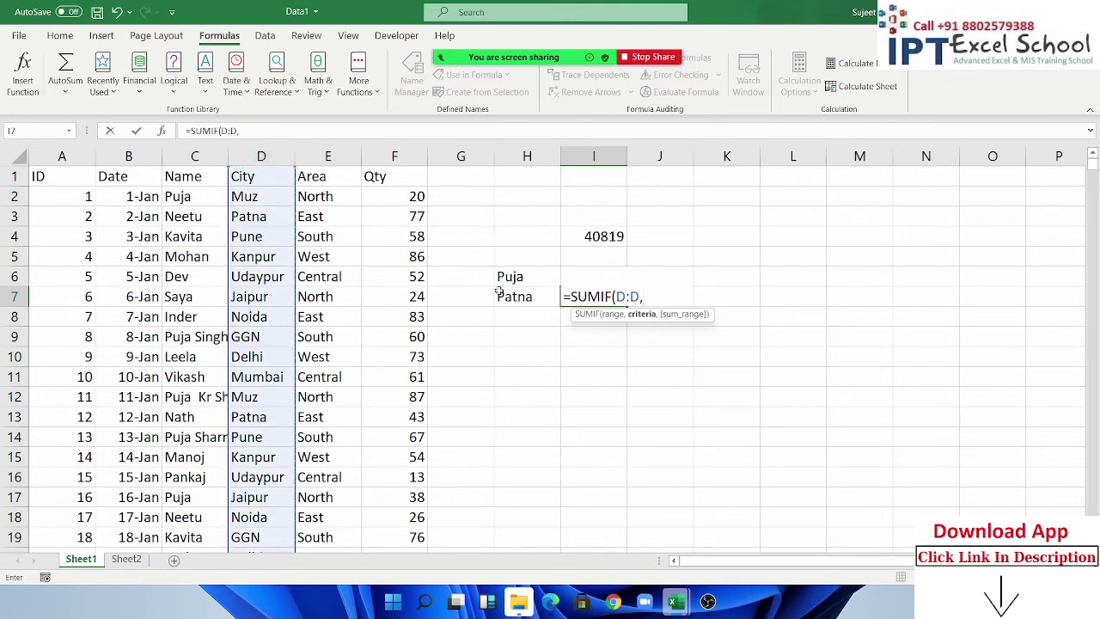
{"action": "left_click", "coordinate": [499, 294]}
{"action": "type", "text": ","}
{"action": "left_click", "coordinate": [394, 157]}
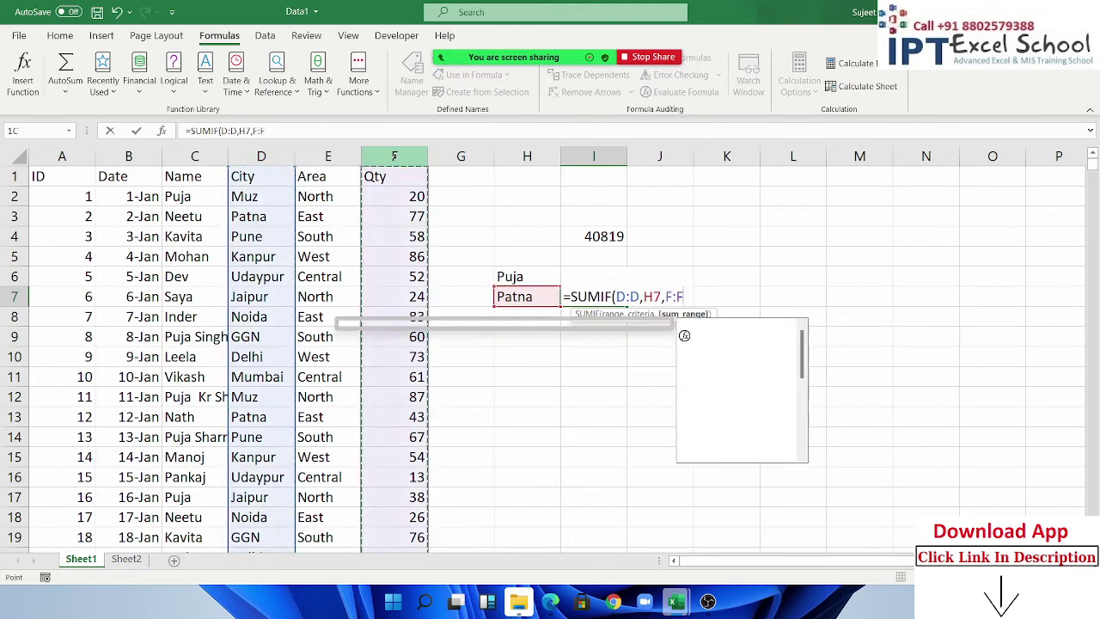
{"action": "key", "text": "Return"}
{"action": "key", "text": "Up"}
{"action": "key", "text": "Right"}
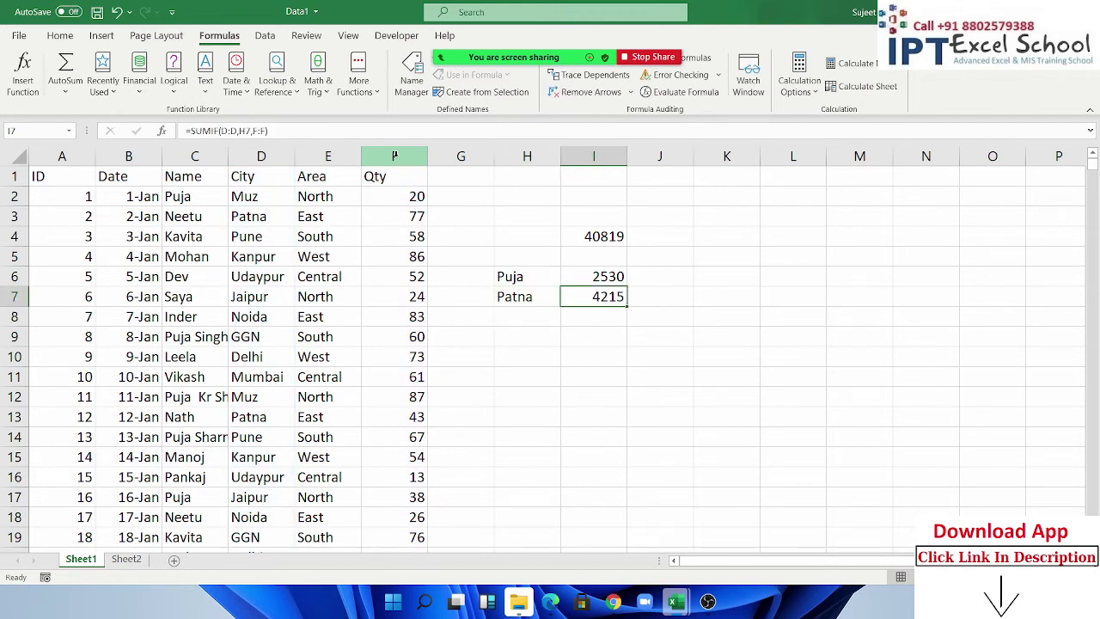
{"action": "key", "text": "Down"}
{"action": "key", "text": "Down"}
{"action": "key", "text": "Left"}
{"action": "key", "text": "Down"}
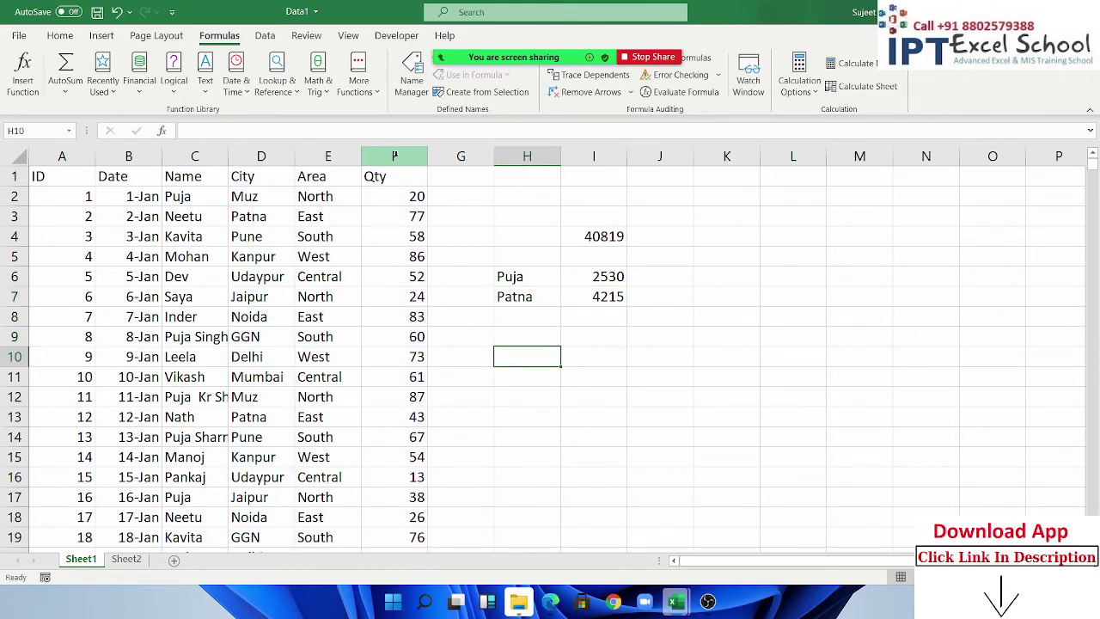
Step: Enter >50 in H10 and =SUMIF(F:F,H10) in I10, totalling 29968
{"action": "type", "text": ">50"}
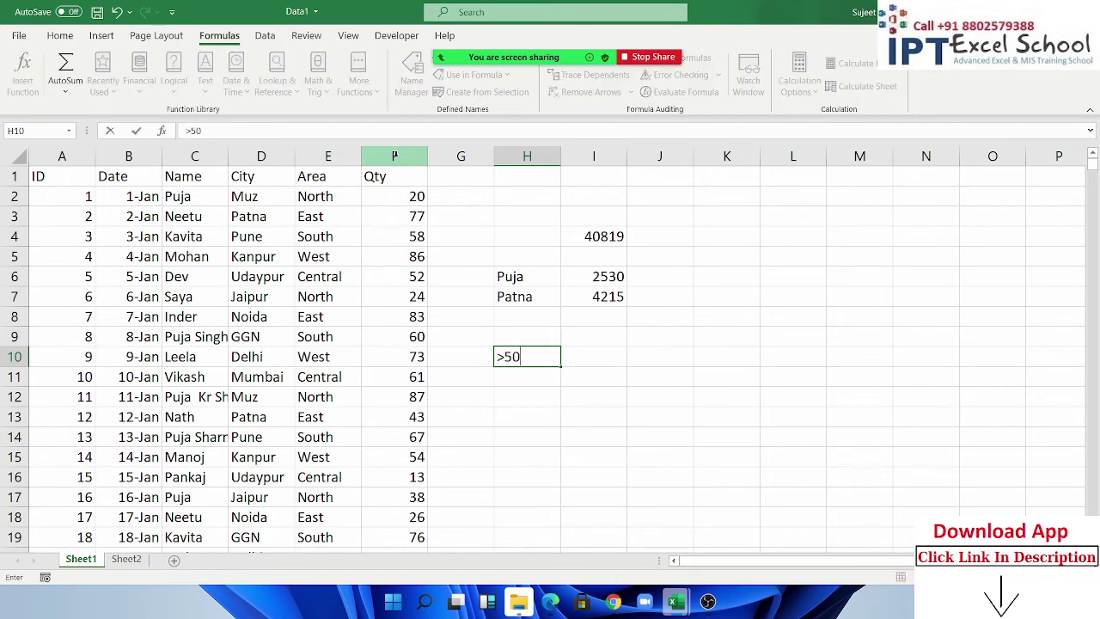
{"action": "key", "text": "Tab"}
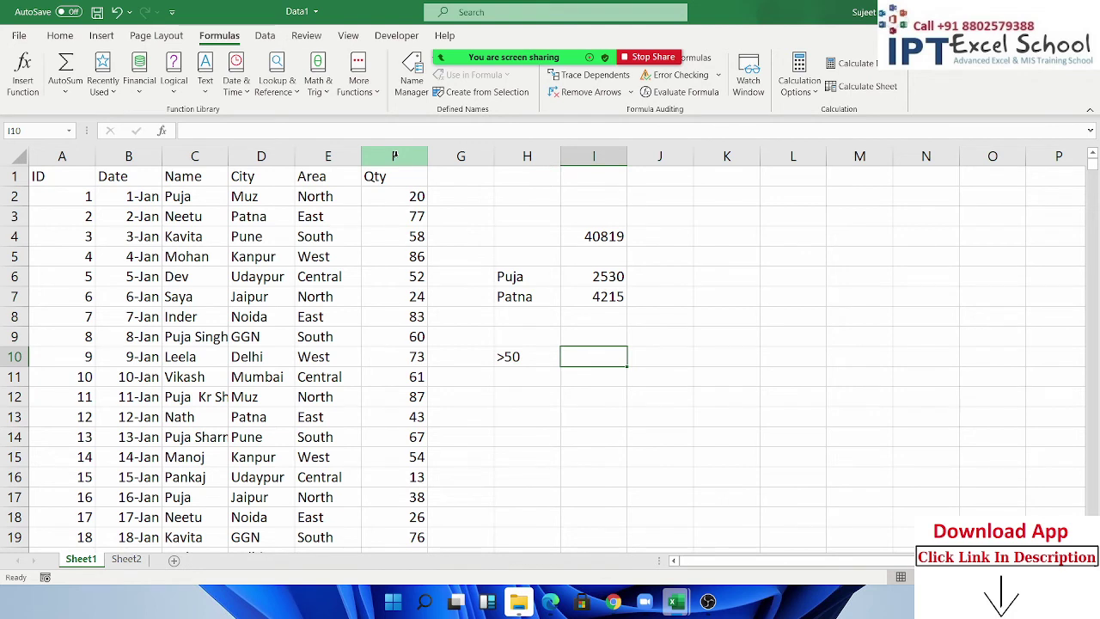
{"action": "type", "text": "=s"}
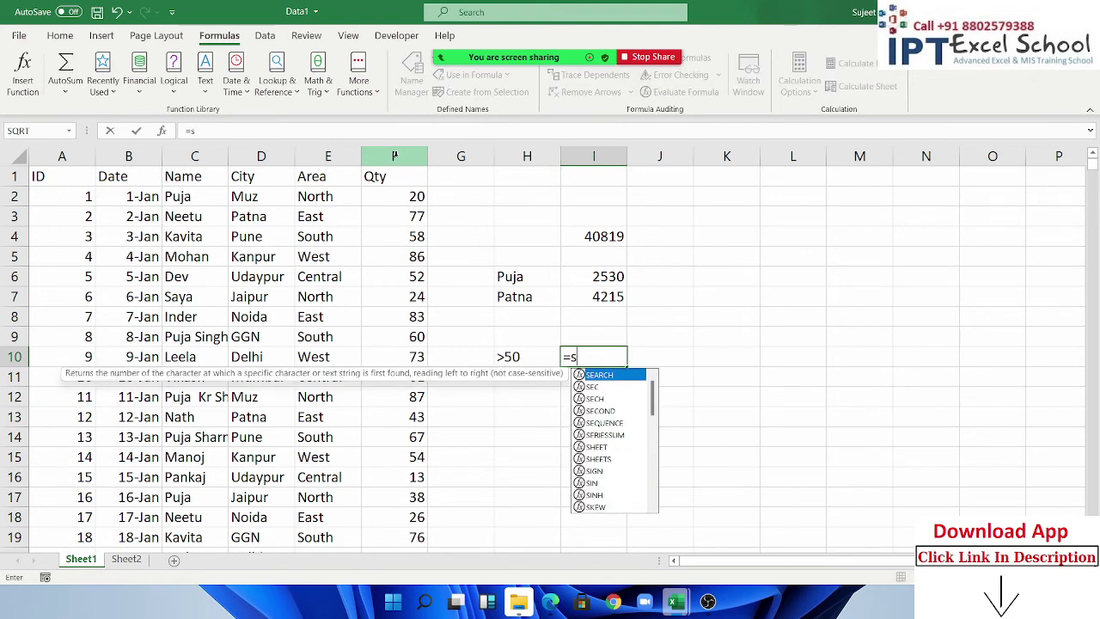
{"action": "type", "text": "um"}
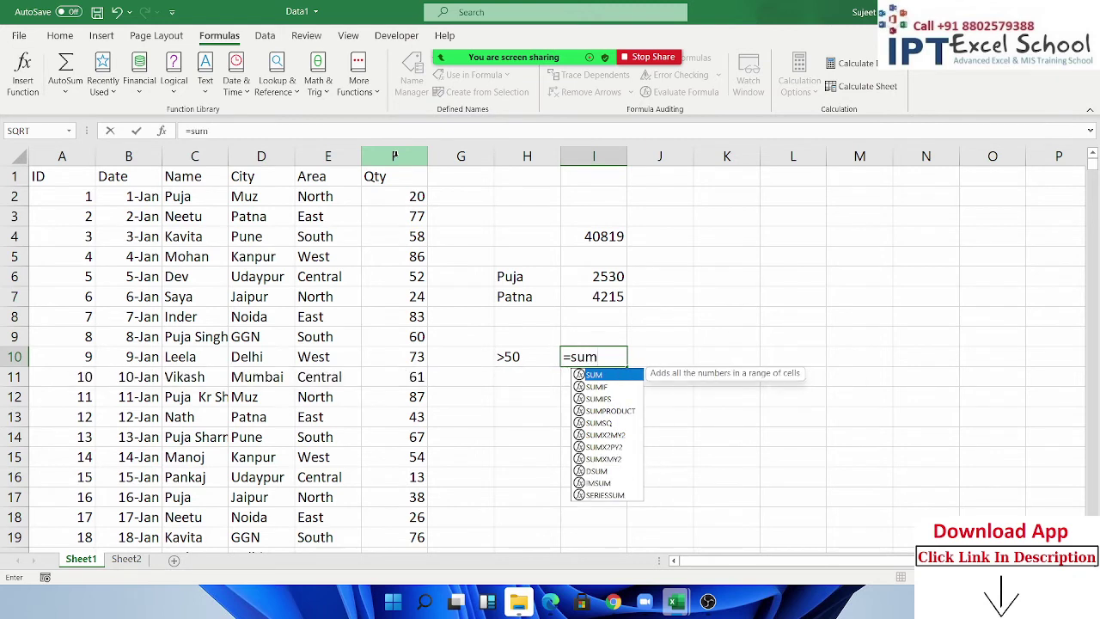
{"action": "key", "text": "Down"}
{"action": "key", "text": "Tab"}
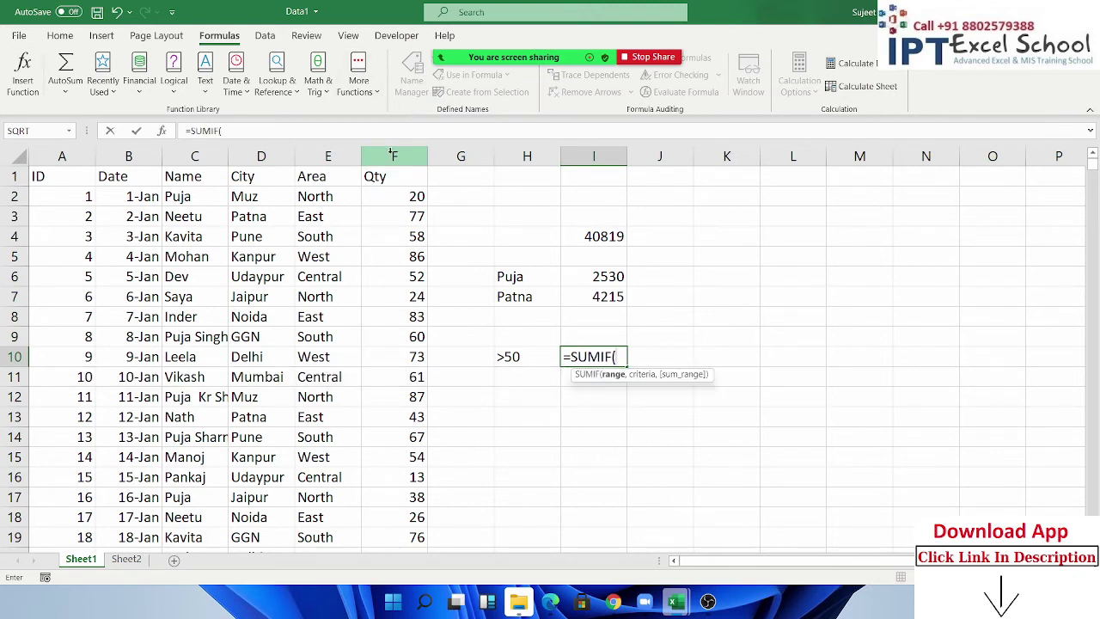
{"action": "left_click", "coordinate": [393, 152]}
{"action": "type", "text": ","}
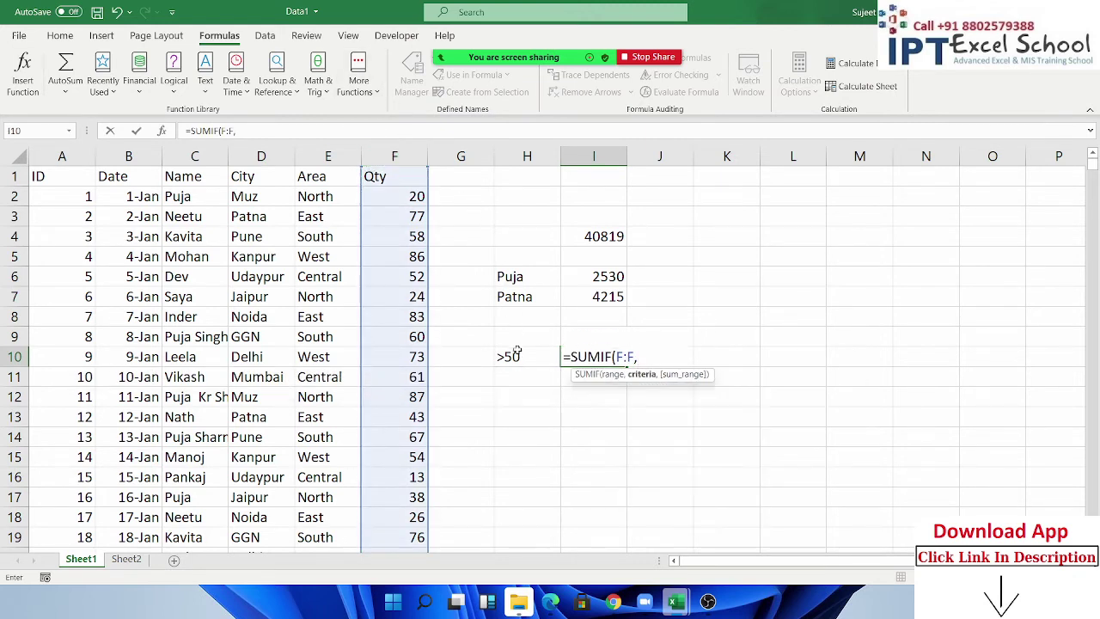
{"action": "left_click", "coordinate": [514, 354]}
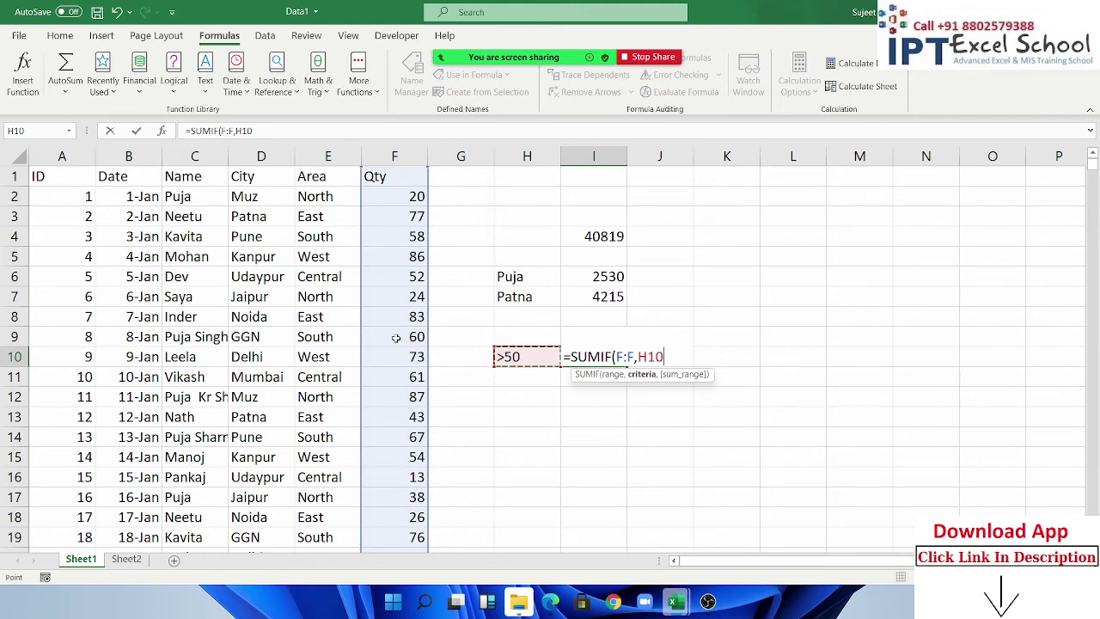
{"action": "key", "text": "Return"}
{"action": "key", "text": "Up"}
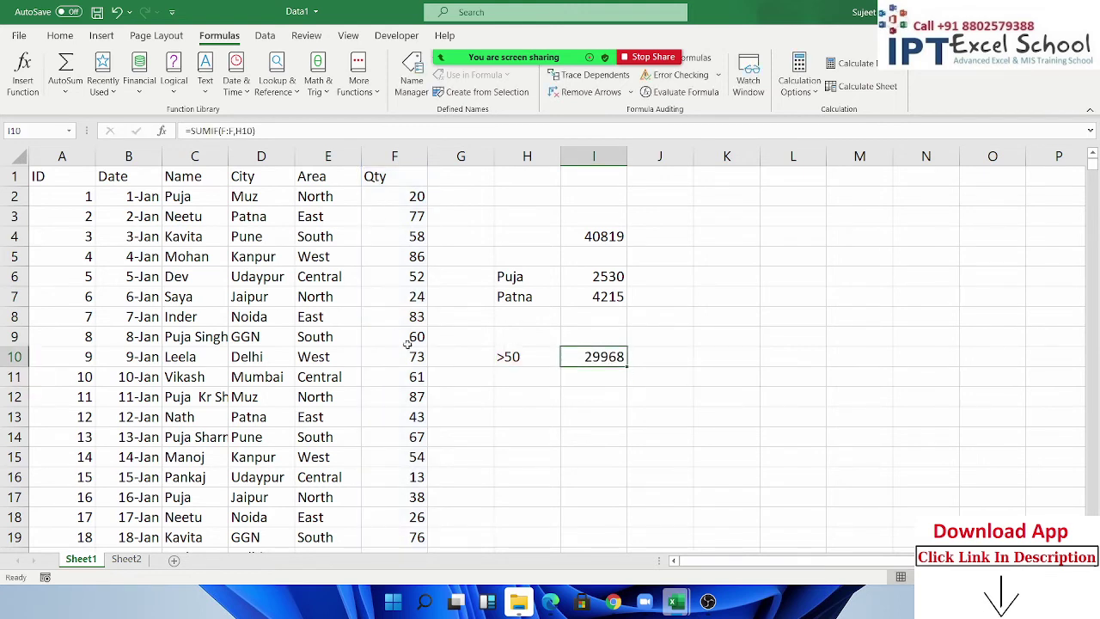
{"action": "left_click", "coordinate": [605, 297]}
{"action": "double_click", "coordinate": [612, 297]}
{"action": "left_click_drag", "start_coordinate": [616, 297], "coordinate": [680, 298]}
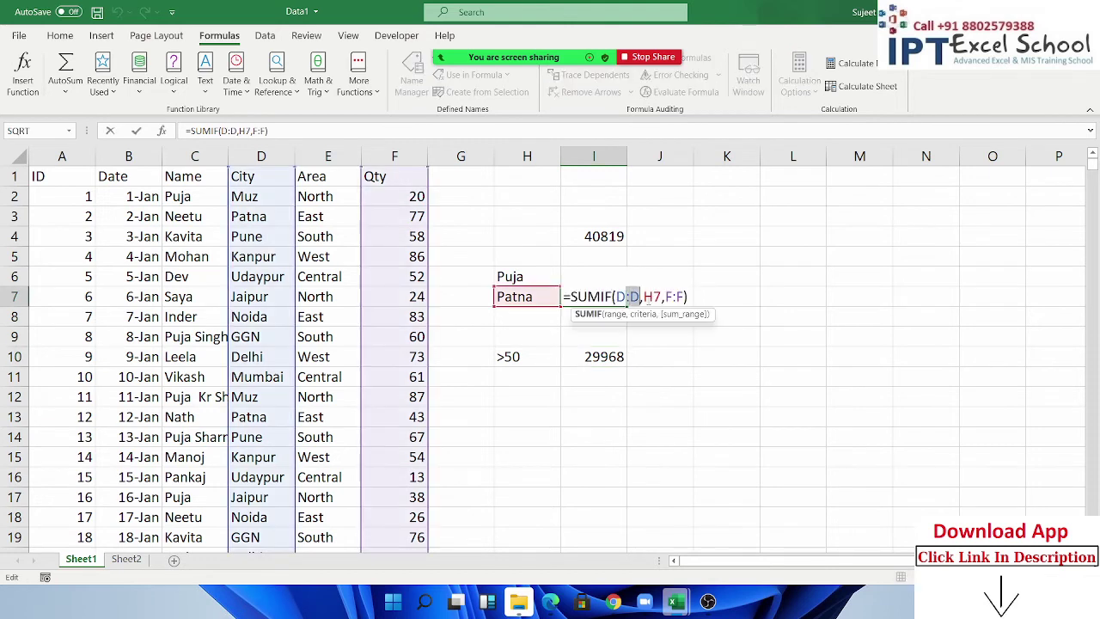
{"action": "key", "text": "ctrl+Return"}
{"action": "double_click", "coordinate": [607, 355]}
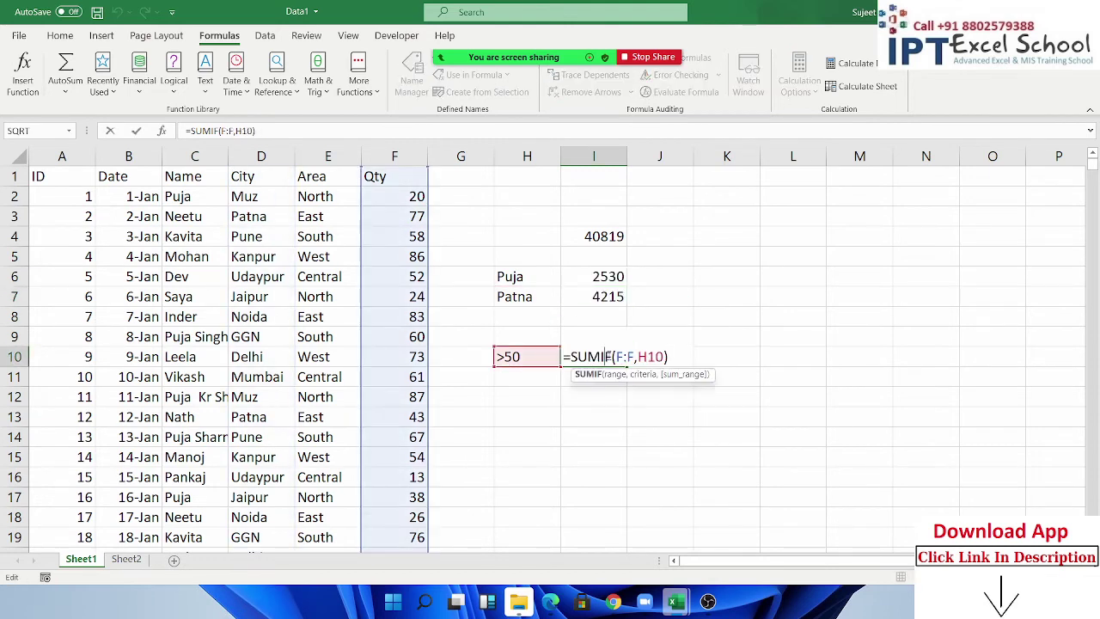
{"action": "left_click", "coordinate": [627, 356]}
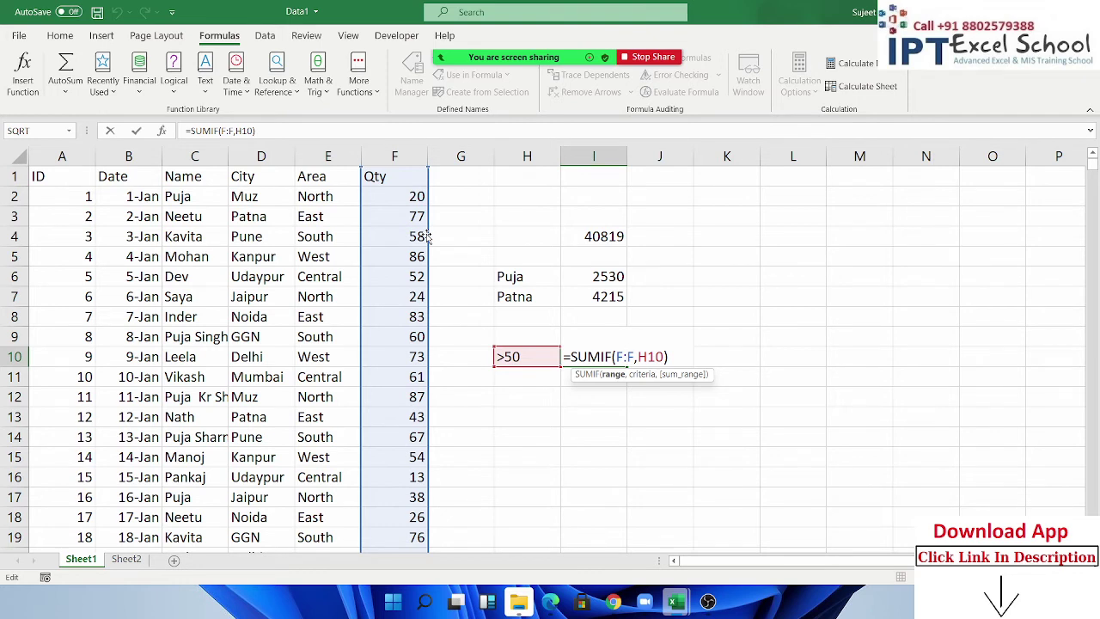
Step: Enter the operators >, <, >=, <= and <> one per cell in H11 through H15
{"action": "key", "text": "Return"}
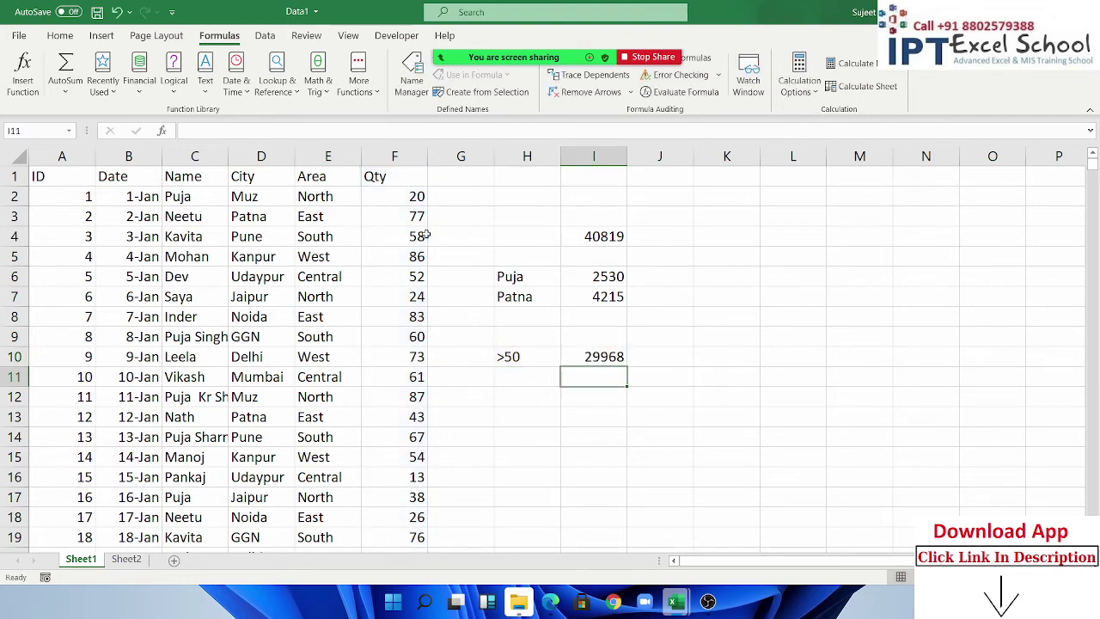
{"action": "key", "text": "Left"}
{"action": "type", "text": ">"}
{"action": "key", "text": "Return"}
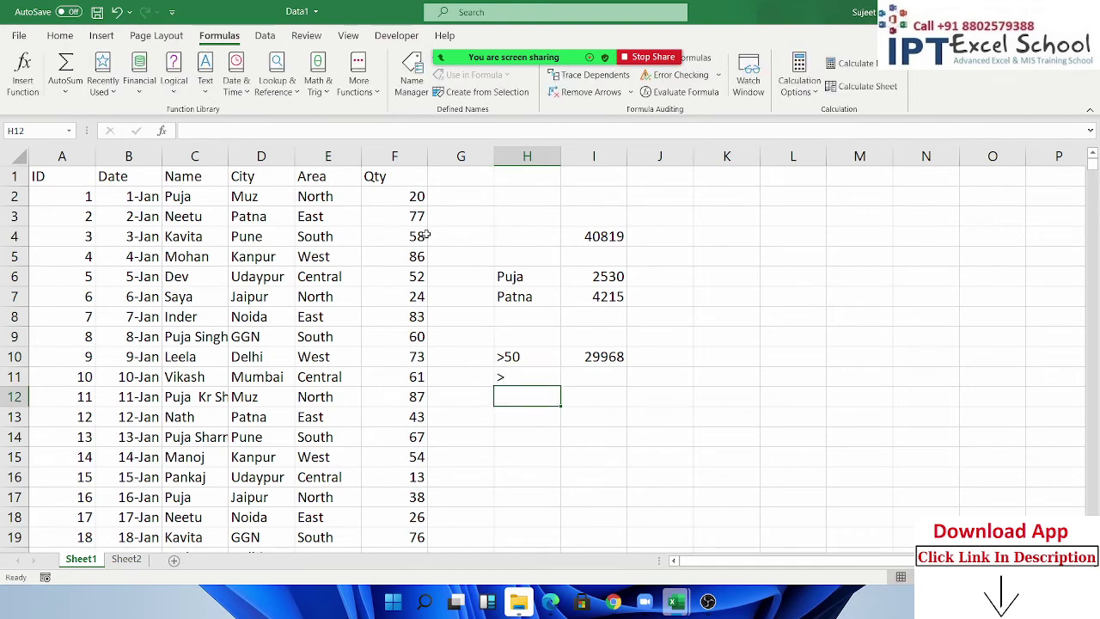
{"action": "type", "text": "<"}
{"action": "key", "text": "Return"}
{"action": "type", "text": ">"}
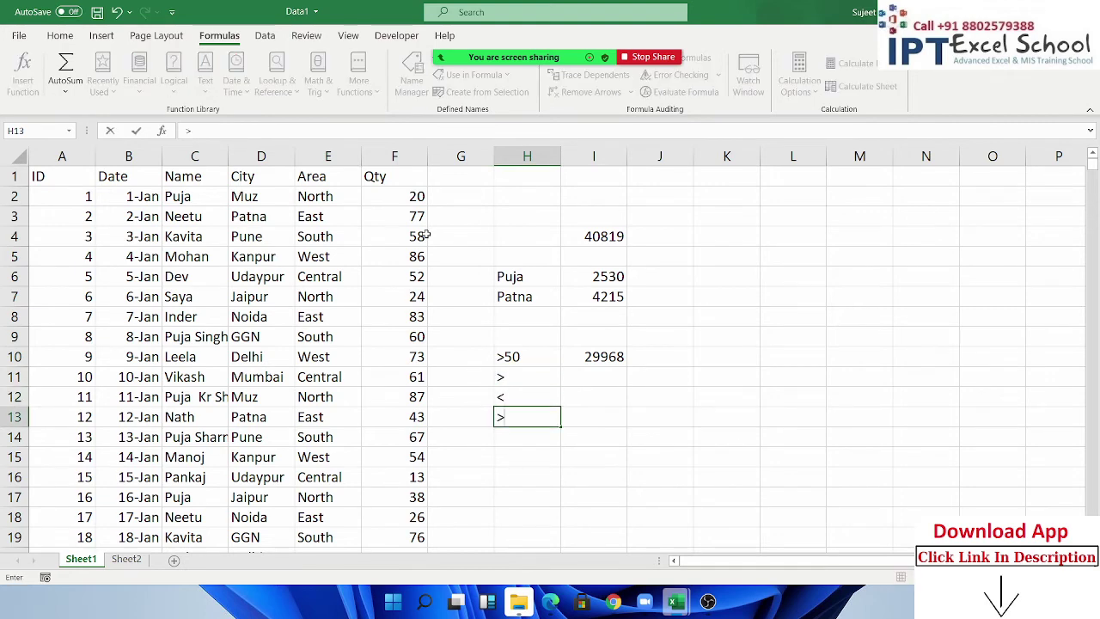
{"action": "type", "text": "="}
{"action": "key", "text": "Return"}
{"action": "type", "text": "<="}
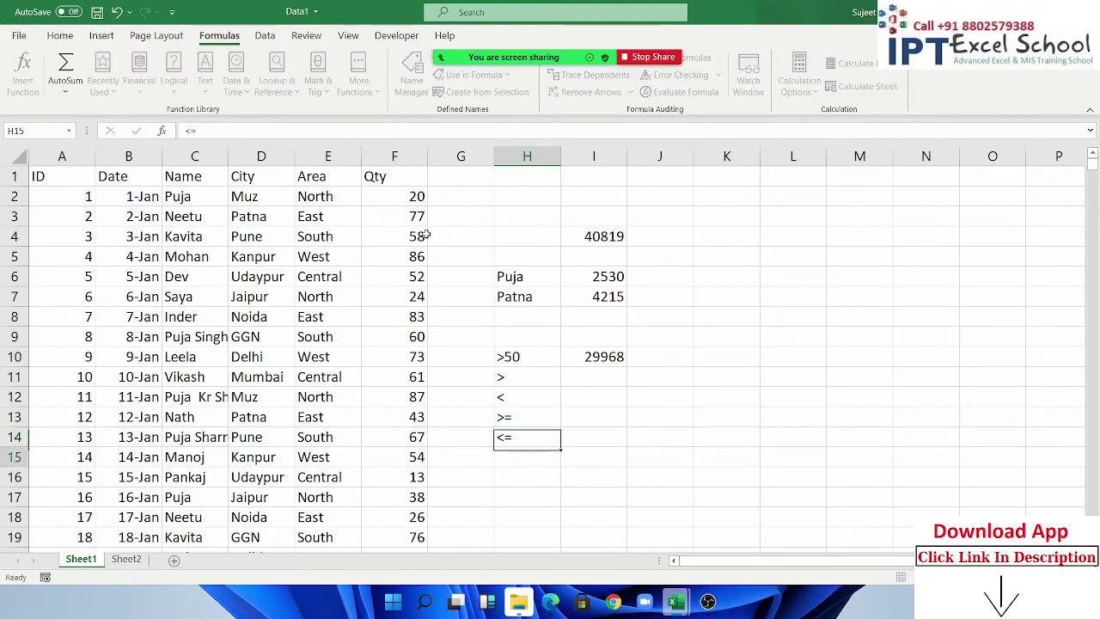
{"action": "key", "text": "Return"}
{"action": "type", "text": "<>"}
{"action": "key", "text": "Return"}
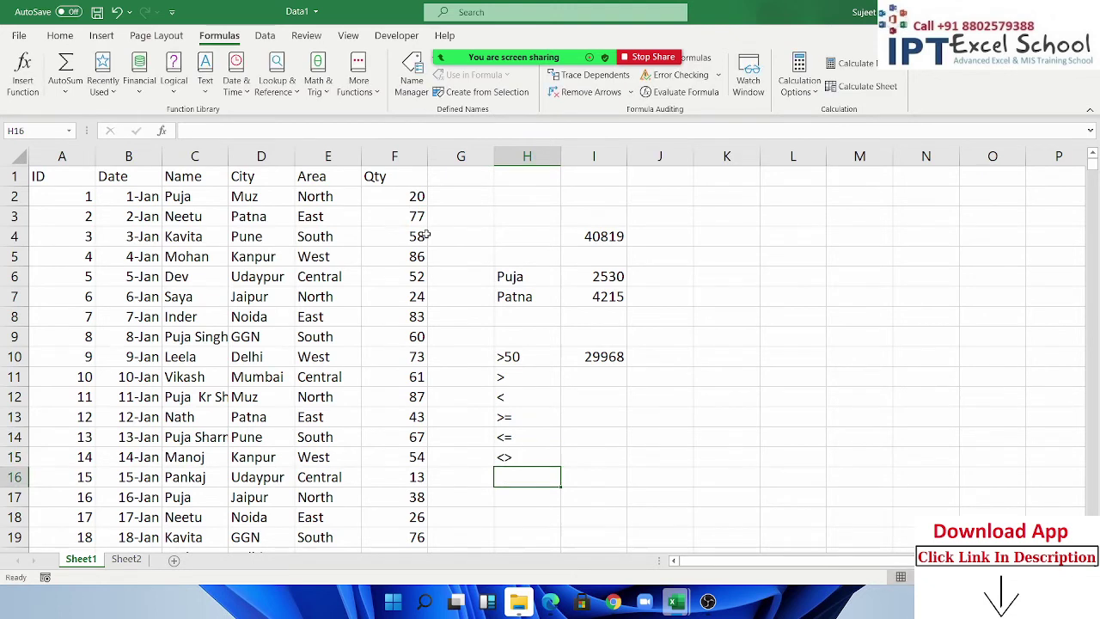
{"action": "key", "text": "Up"}
{"action": "key", "text": "Up"}
{"action": "key", "text": "Up"}
{"action": "key", "text": "Up"}
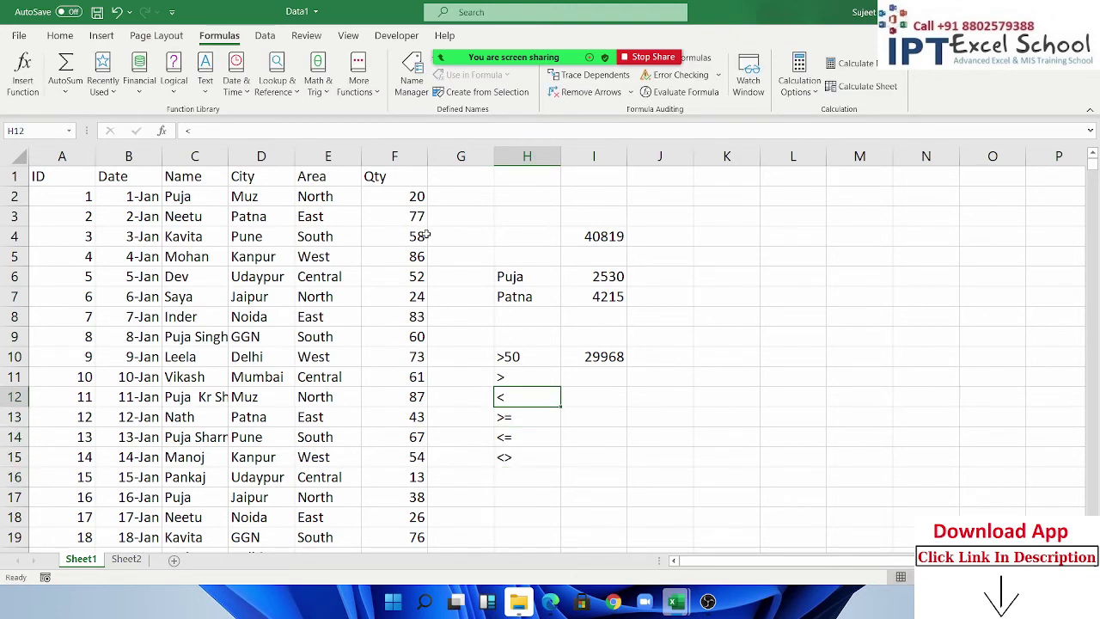
{"action": "left_click", "coordinate": [519, 475]}
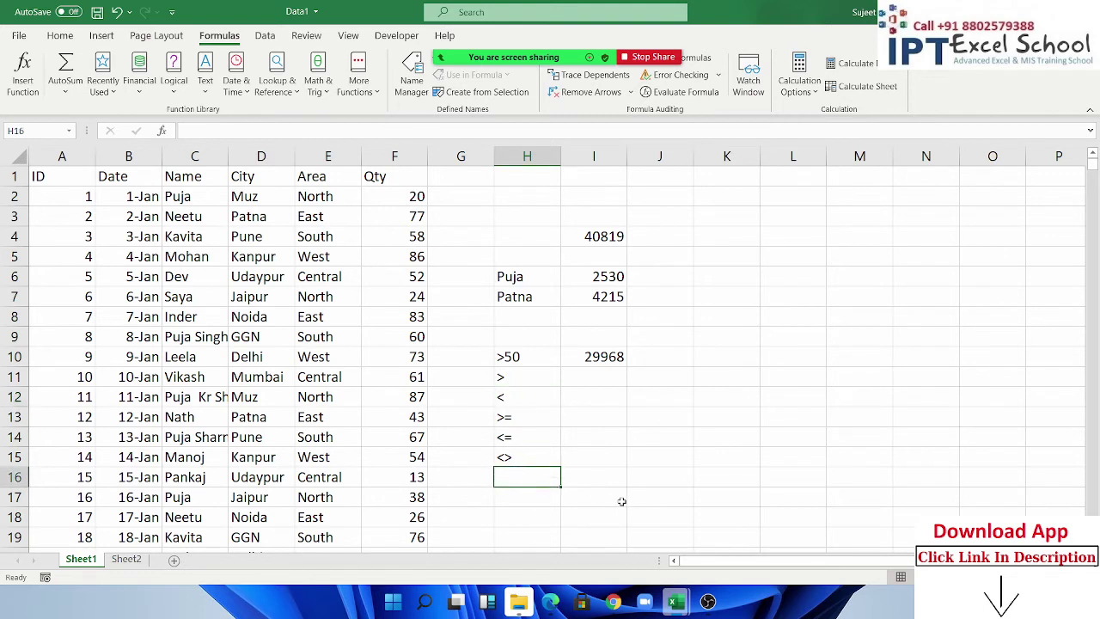
Step: Cancel the stray * entry and compare the longer Name entries with the I6 total
{"action": "type", "text": "*"}
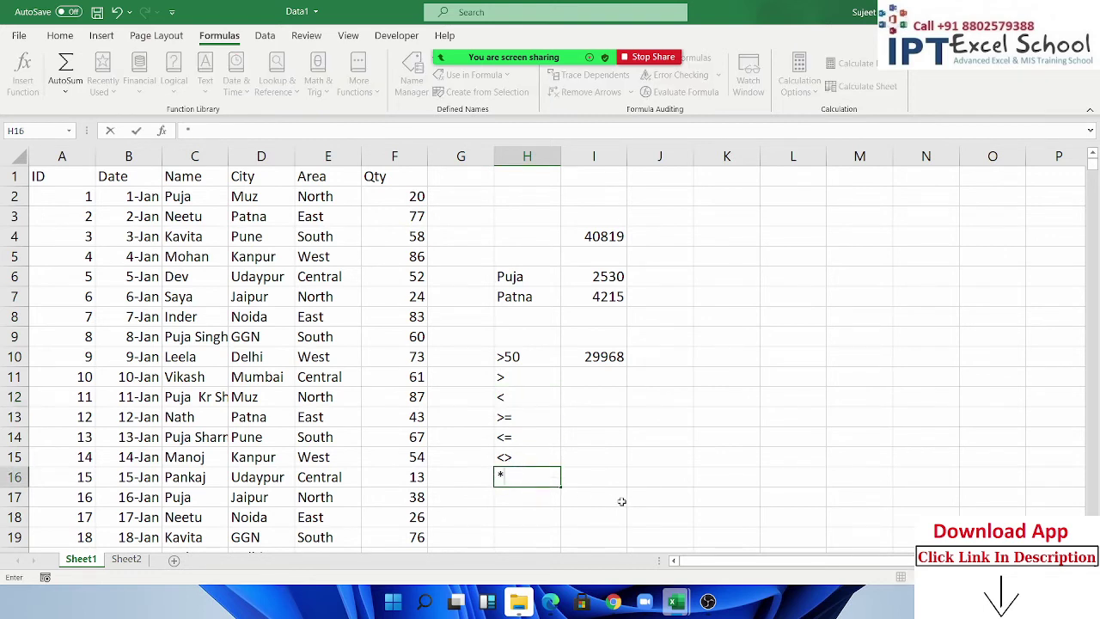
{"action": "key", "text": "Escape"}
{"action": "left_click", "coordinate": [212, 398]}
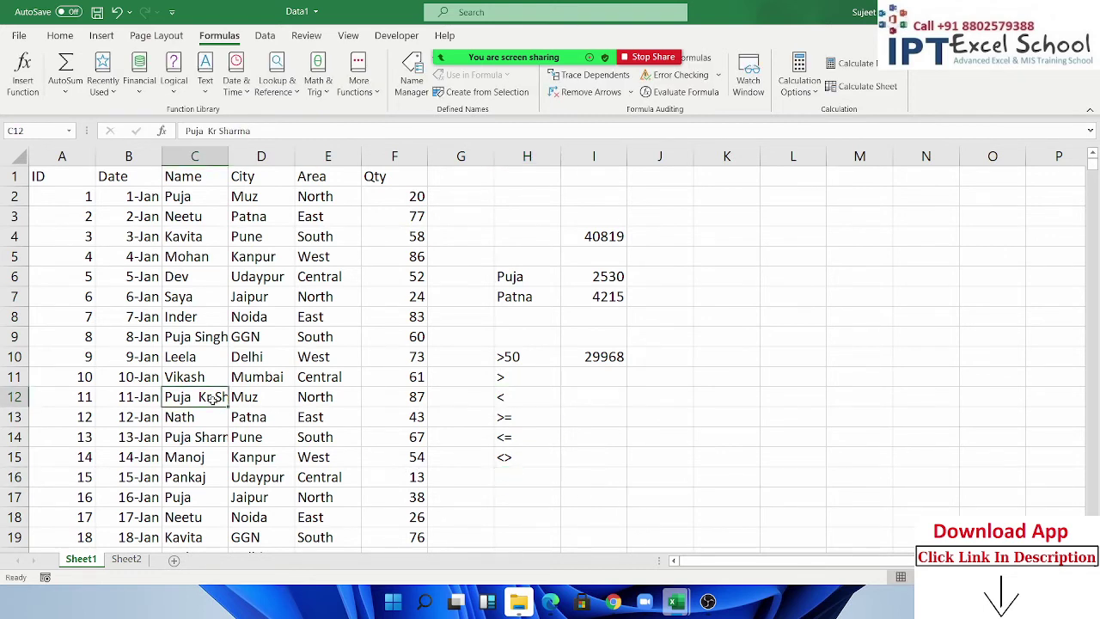
{"action": "left_click", "coordinate": [195, 338]}
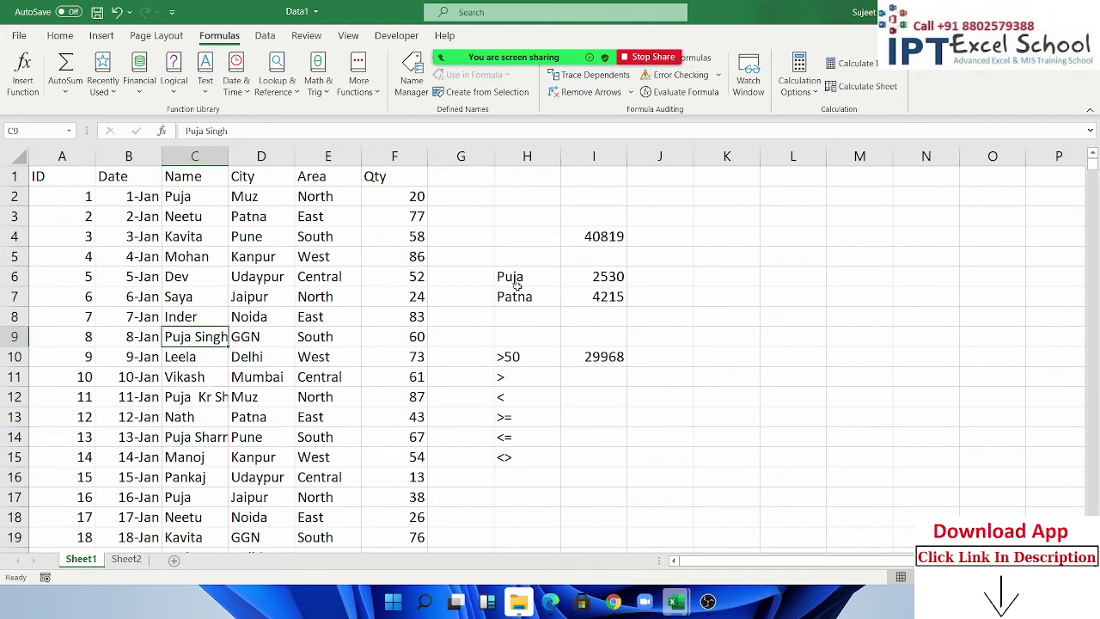
{"action": "left_click", "coordinate": [595, 276]}
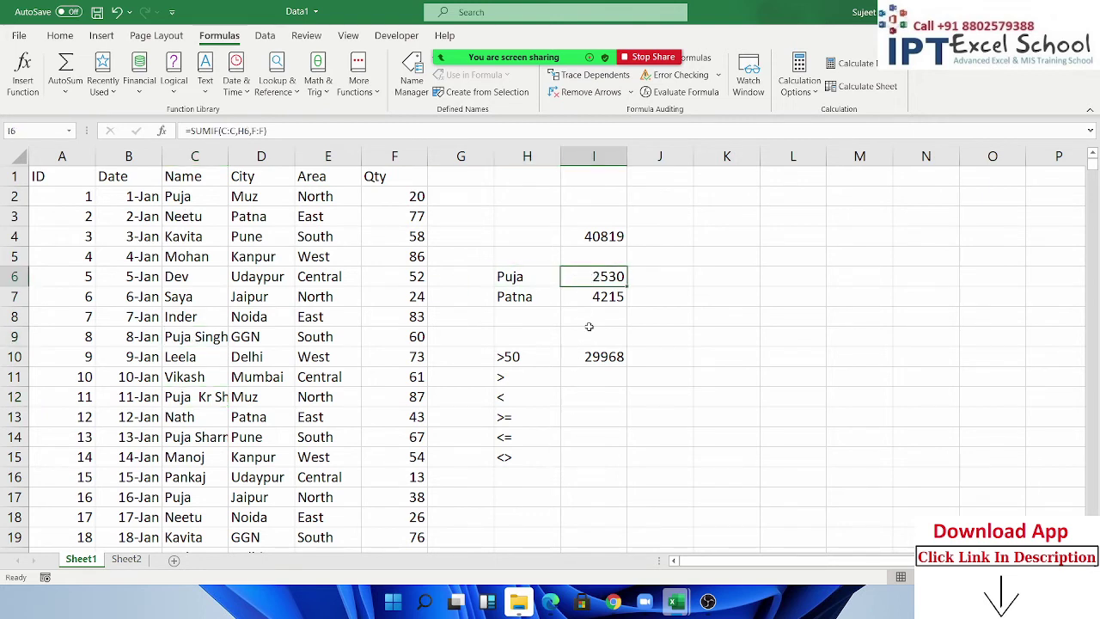
{"action": "left_click", "coordinate": [200, 341]}
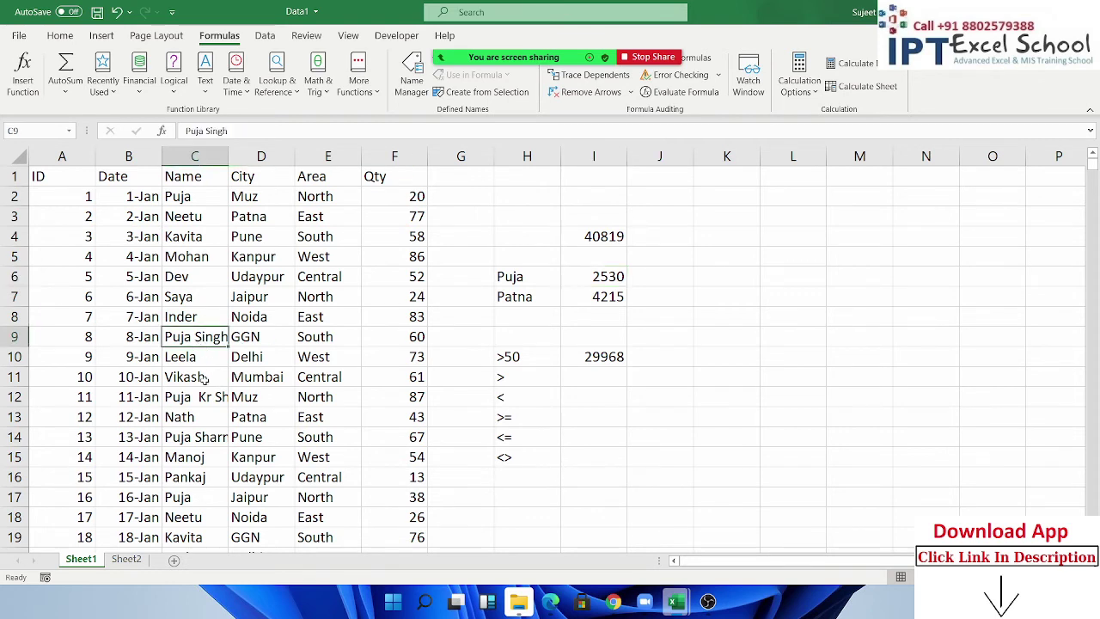
{"action": "left_click", "coordinate": [204, 402]}
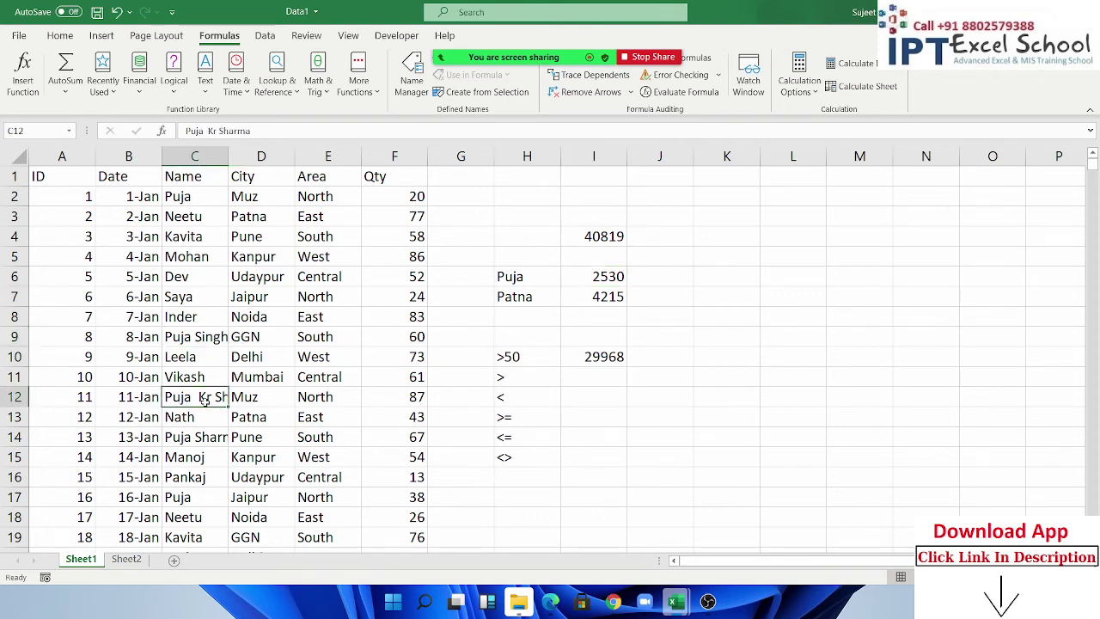
Step: Edit the H6 criterion through *Puja* and *Puja, ending with Puja*
{"action": "double_click", "coordinate": [516, 279]}
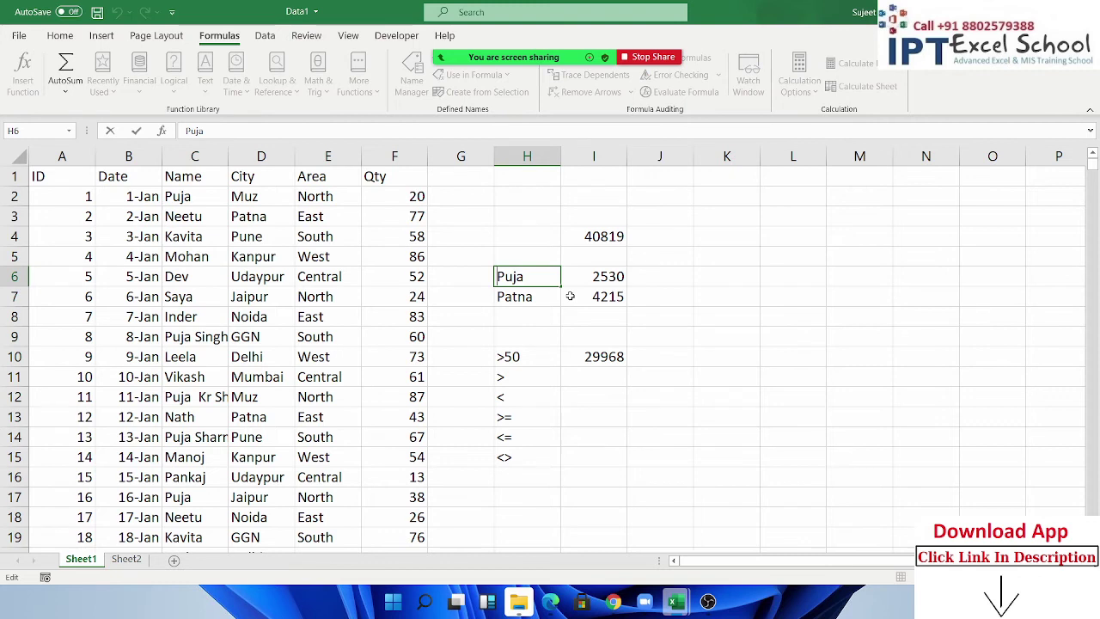
{"action": "type", "text": "*"}
{"action": "key", "text": "Right"}
{"action": "key", "text": "Right"}
{"action": "type", "text": "*"}
{"action": "key", "text": "Return"}
{"action": "key", "text": "Up"}
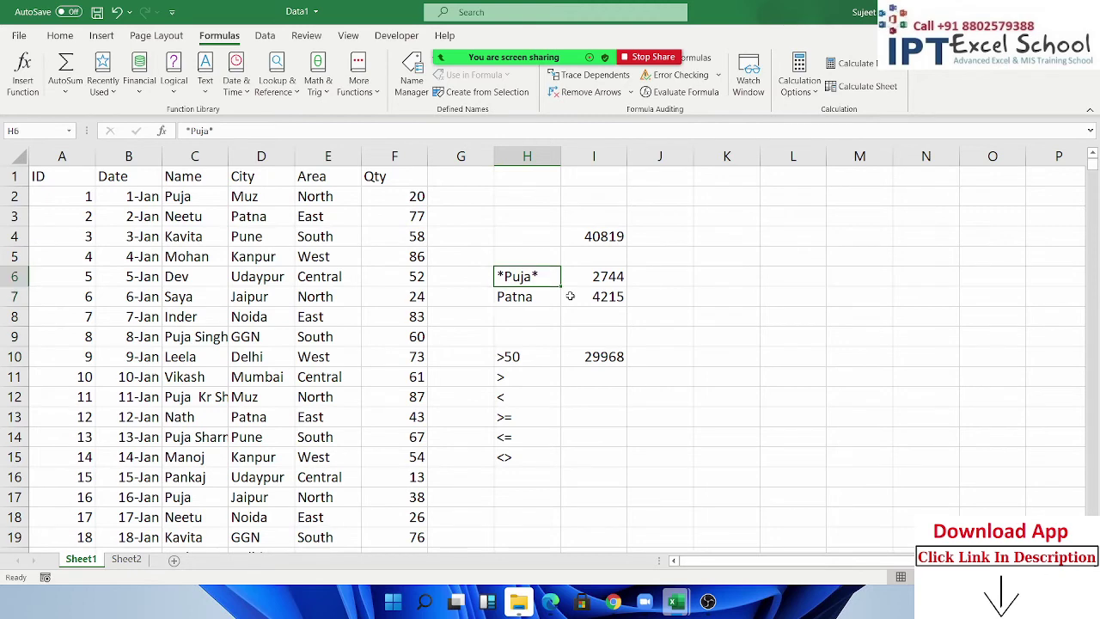
{"action": "double_click", "coordinate": [555, 278]}
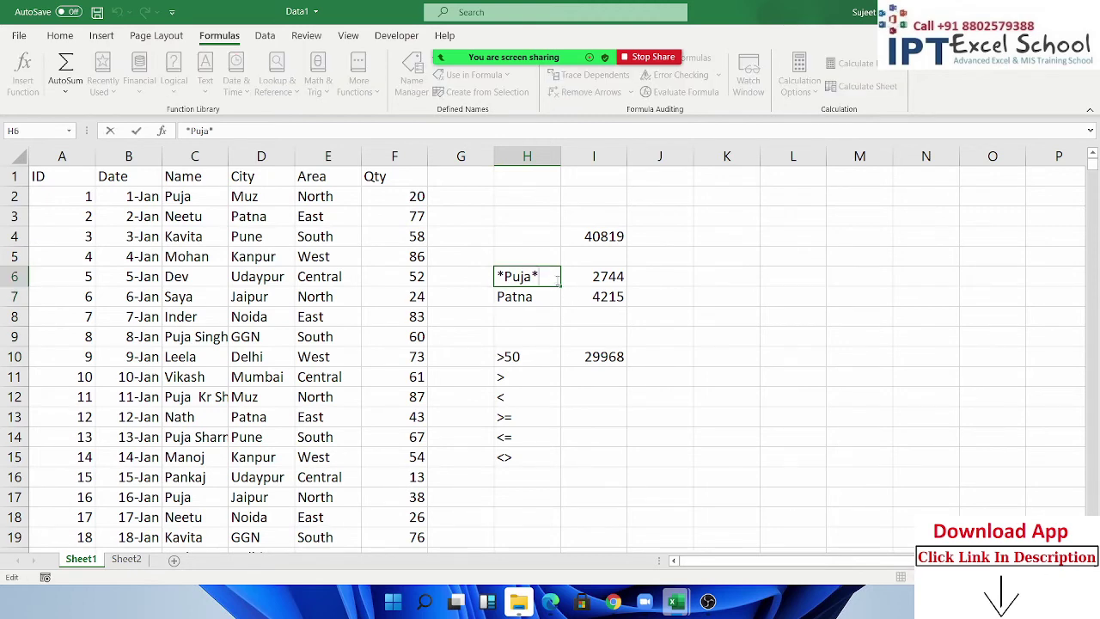
{"action": "key", "text": "BackSpace"}
{"action": "key", "text": "Return"}
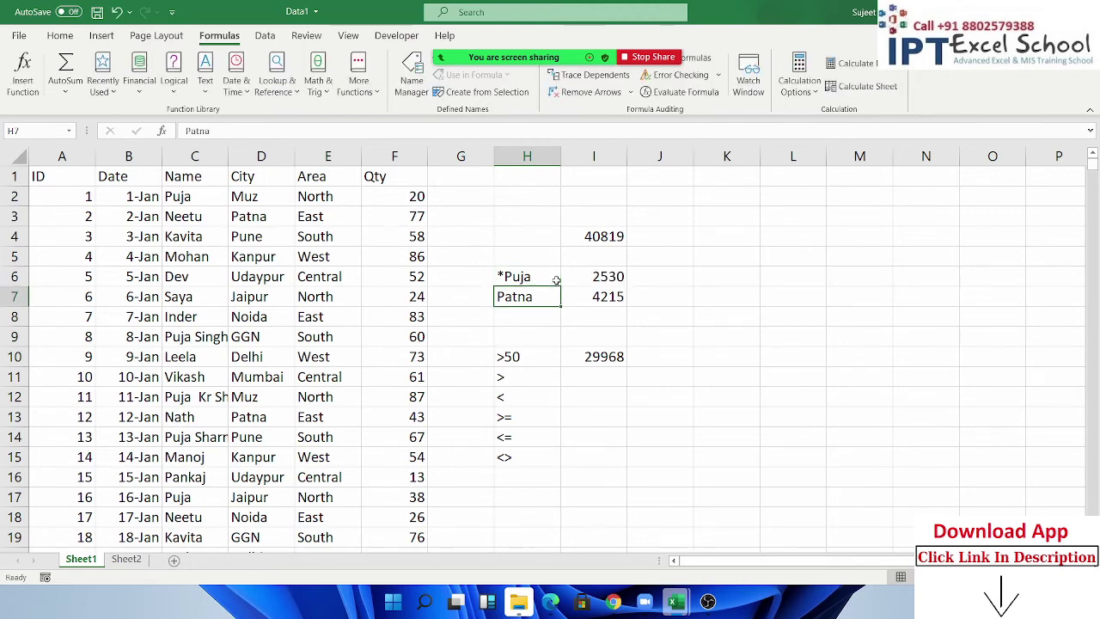
{"action": "double_click", "coordinate": [506, 275]}
{"action": "key", "text": "BackSpace"}
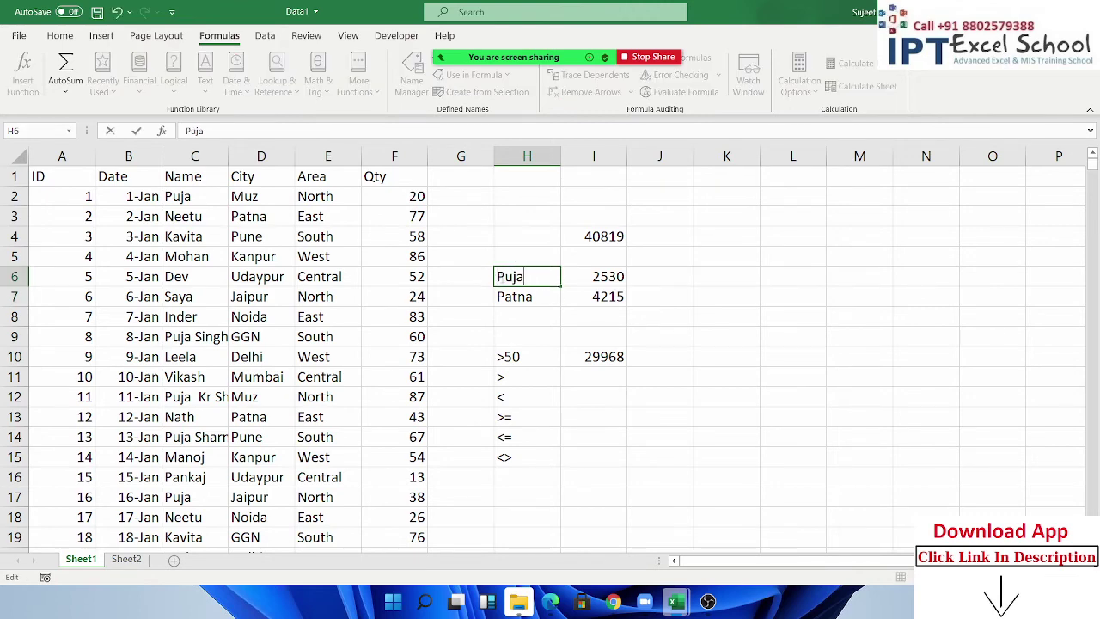
{"action": "type", "text": "*"}
{"action": "key", "text": "Return"}
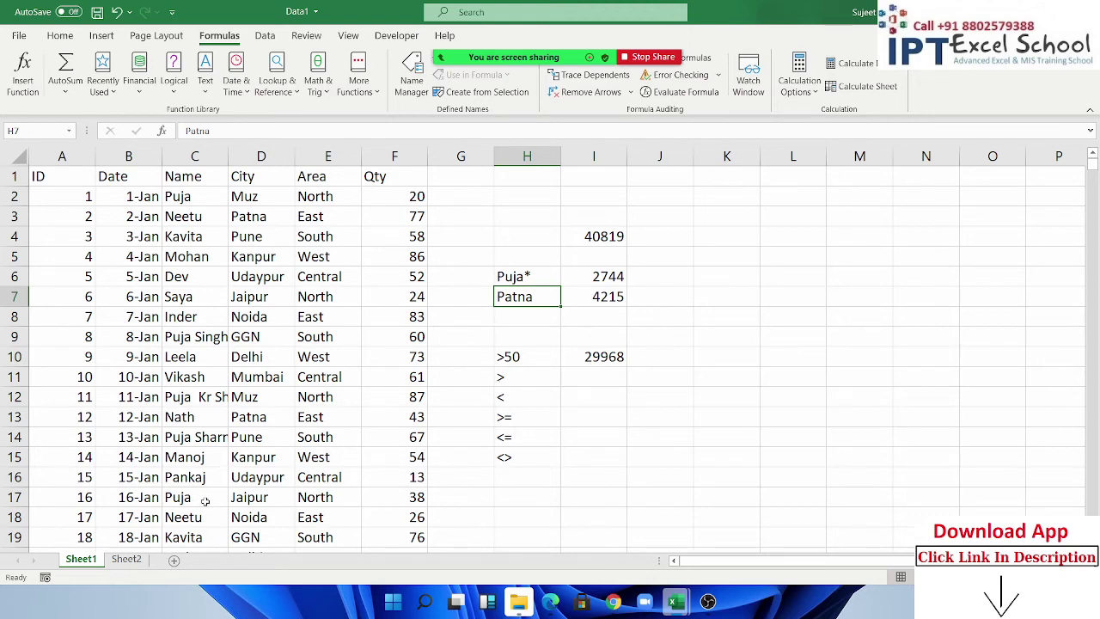
Step: Point out the two-letter name GK further down the Name column
{"action": "scroll", "coordinate": [205, 501], "scroll_direction": "down", "scroll_amount": 3}
{"action": "scroll", "coordinate": [205, 500], "scroll_direction": "down", "scroll_amount": 3}
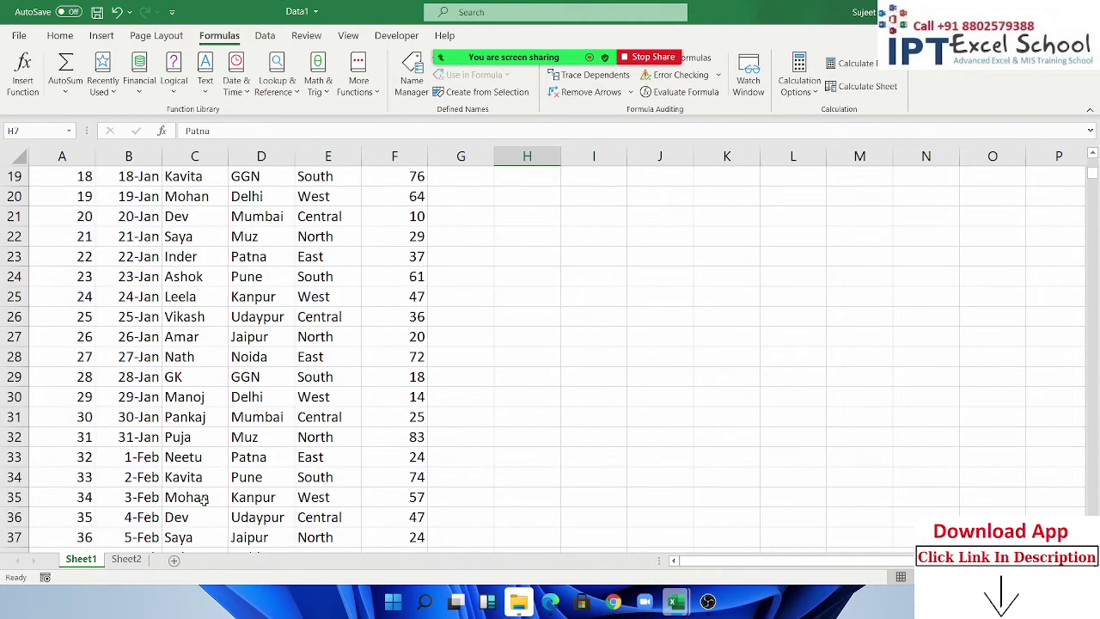
{"action": "left_click", "coordinate": [196, 381]}
{"action": "scroll", "coordinate": [393, 426], "scroll_direction": "up", "scroll_amount": 5}
{"action": "scroll", "coordinate": [519, 469], "scroll_direction": "up", "scroll_amount": 1}
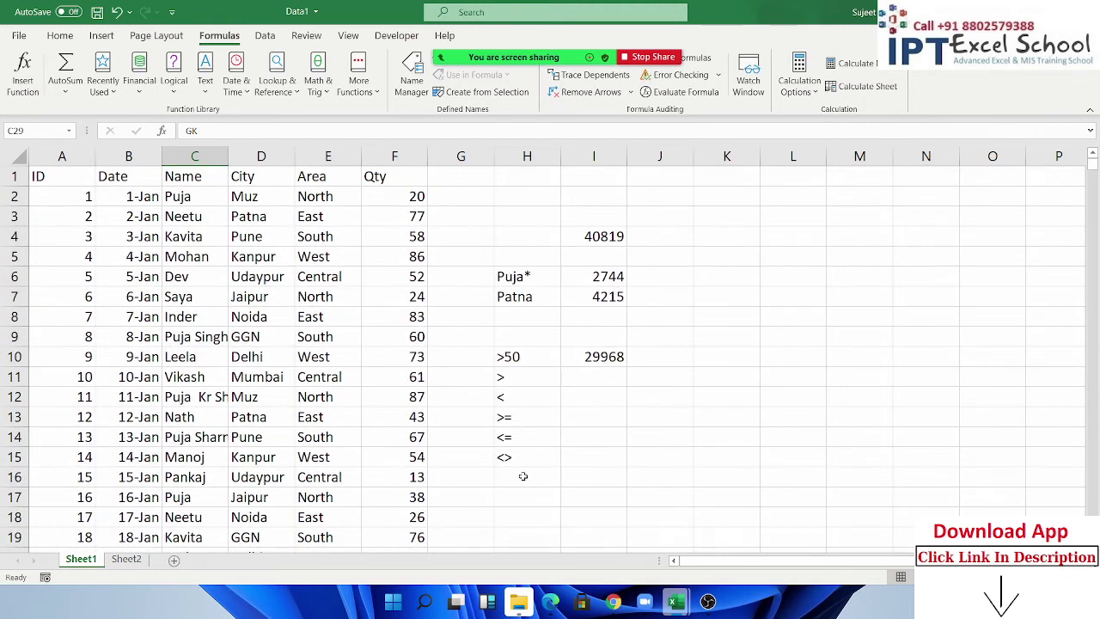
{"action": "left_click", "coordinate": [523, 476]}
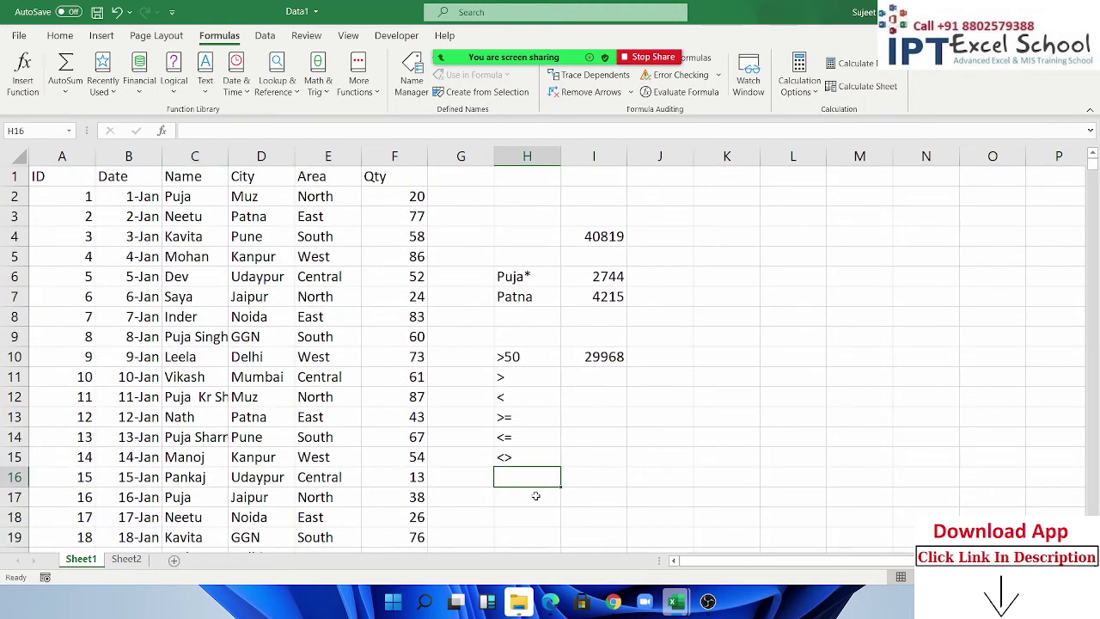
Step: Type ?? in H16 and enter =SUMIF(C:C,H16,F:F) in I16, giving 2414
{"action": "type", "text": "??"}
{"action": "key", "text": "Tab"}
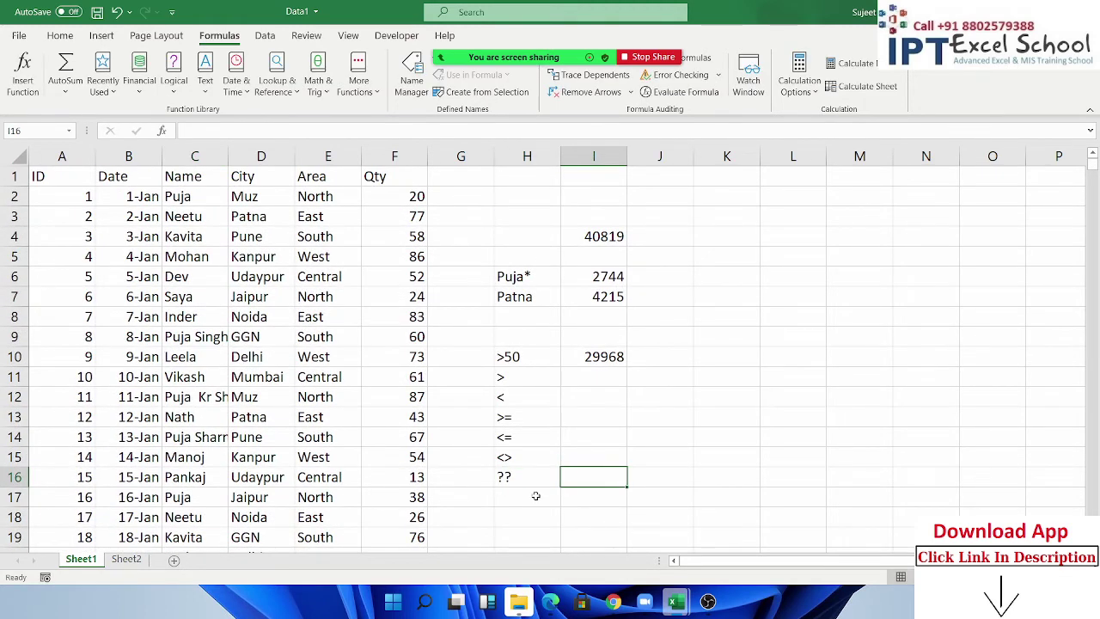
{"action": "type", "text": "=sum"}
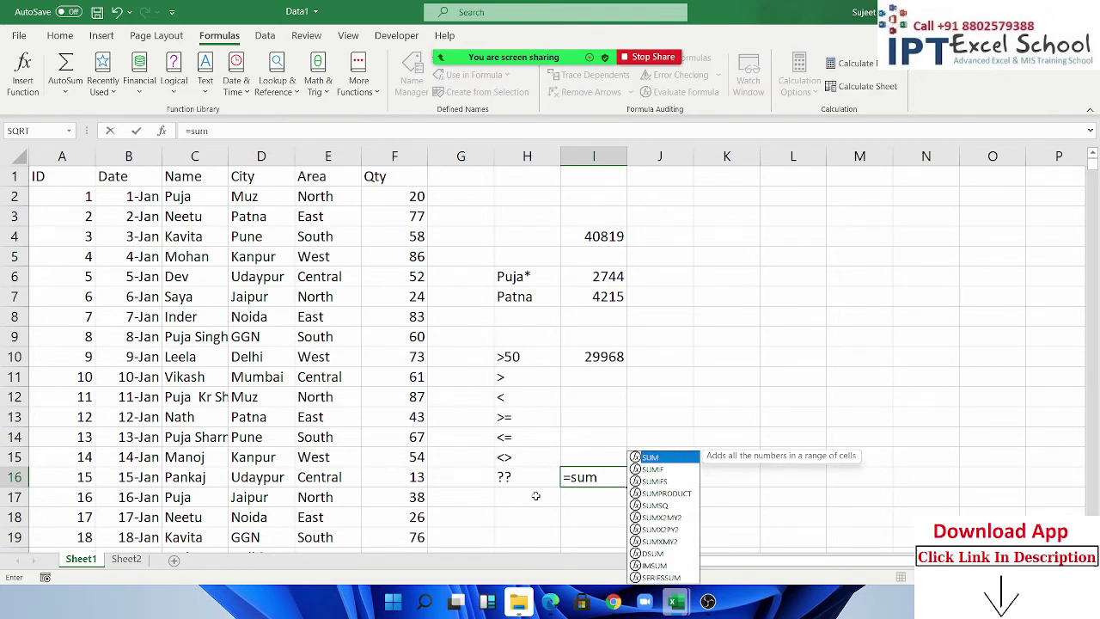
{"action": "type", "text": "i"}
{"action": "key", "text": "Tab"}
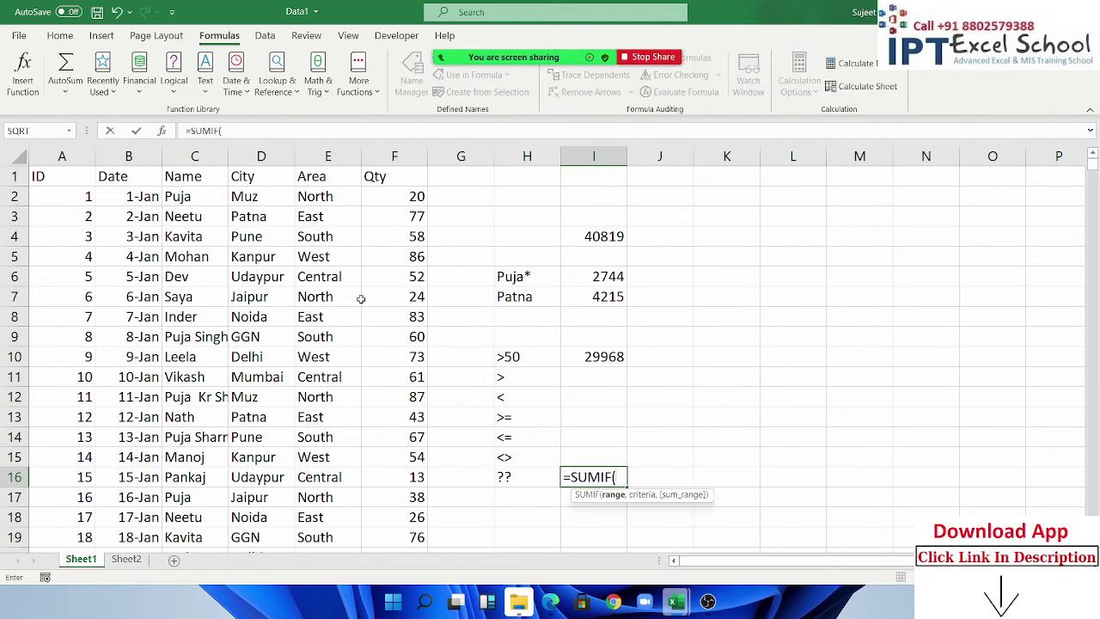
{"action": "left_click", "coordinate": [204, 156]}
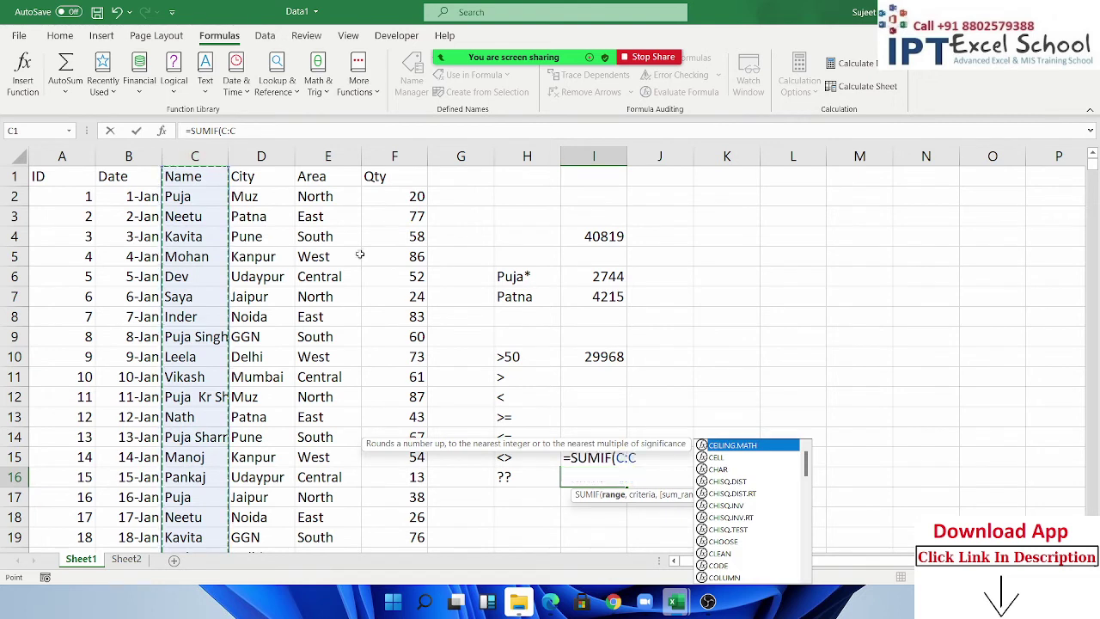
{"action": "type", "text": ","}
{"action": "left_click", "coordinate": [517, 475]}
{"action": "type", "text": ","}
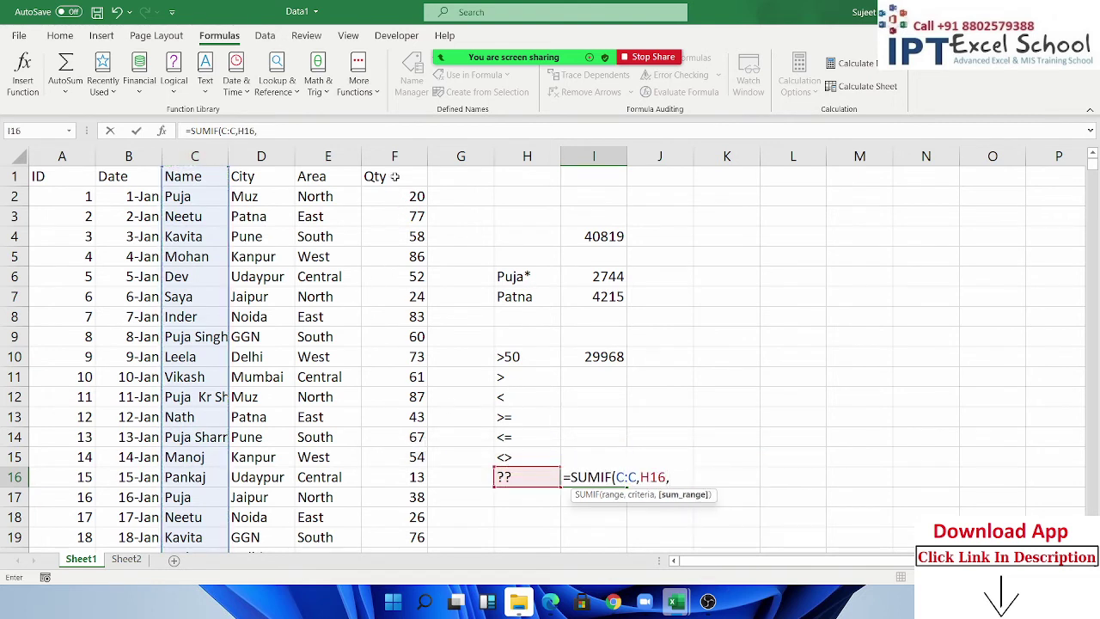
{"action": "left_click", "coordinate": [395, 157]}
{"action": "key", "text": "Return"}
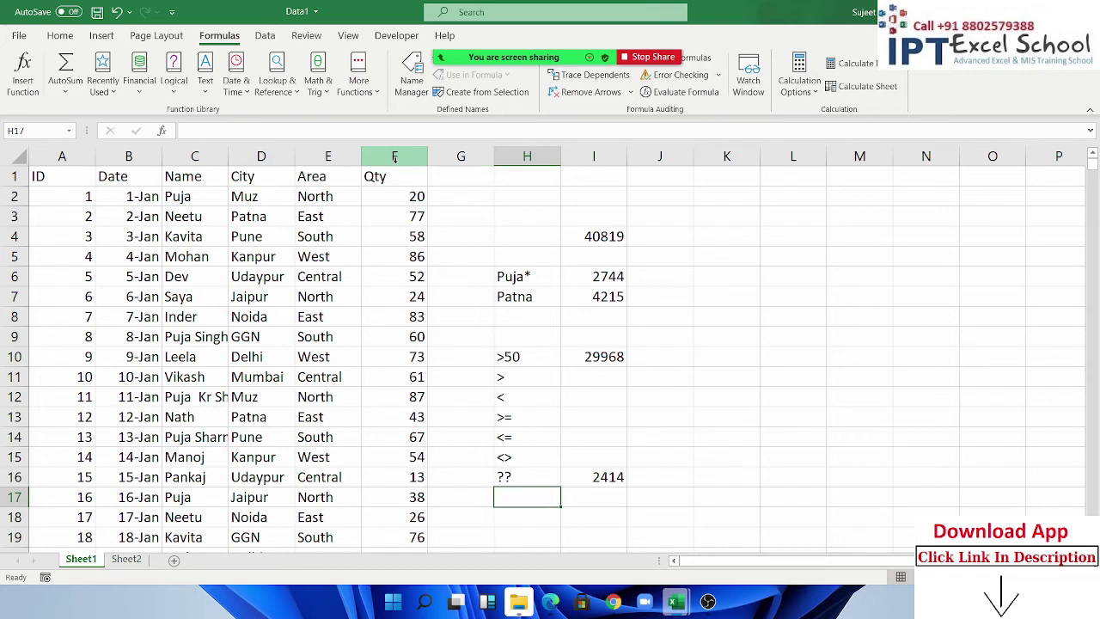
Step: Enter ???* in H17 and fill the SUMIF down into I17, returning 38405
{"action": "type", "text": "??"}
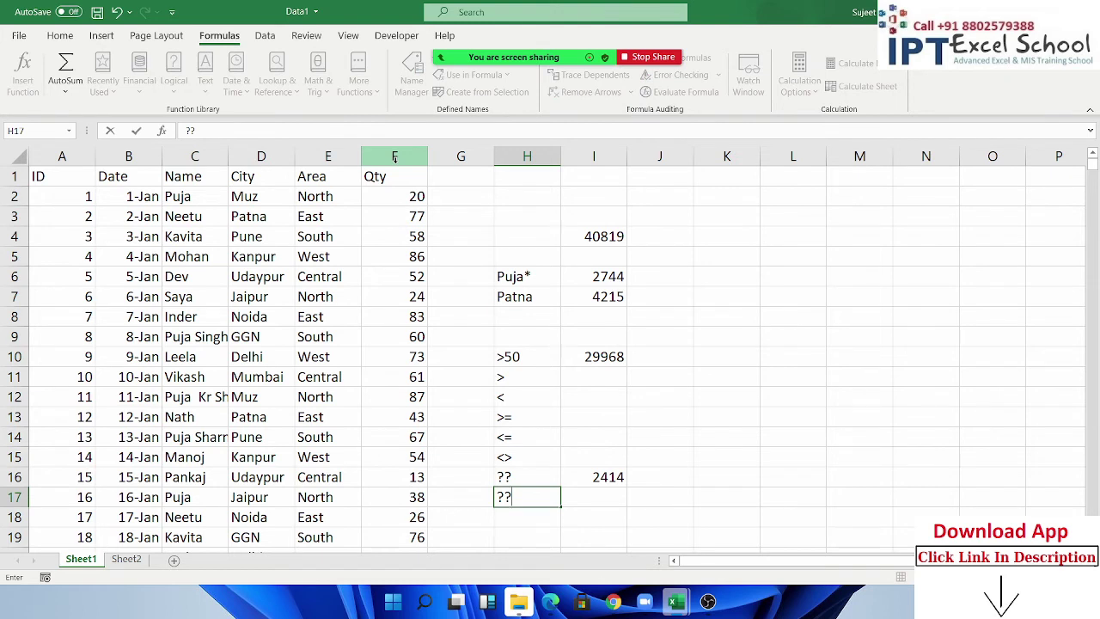
{"action": "type", "text": "*"}
{"action": "key", "text": "BackSpace"}
{"action": "type", "text": "?*"}
{"action": "key", "text": "Return"}
{"action": "key", "text": "Up"}
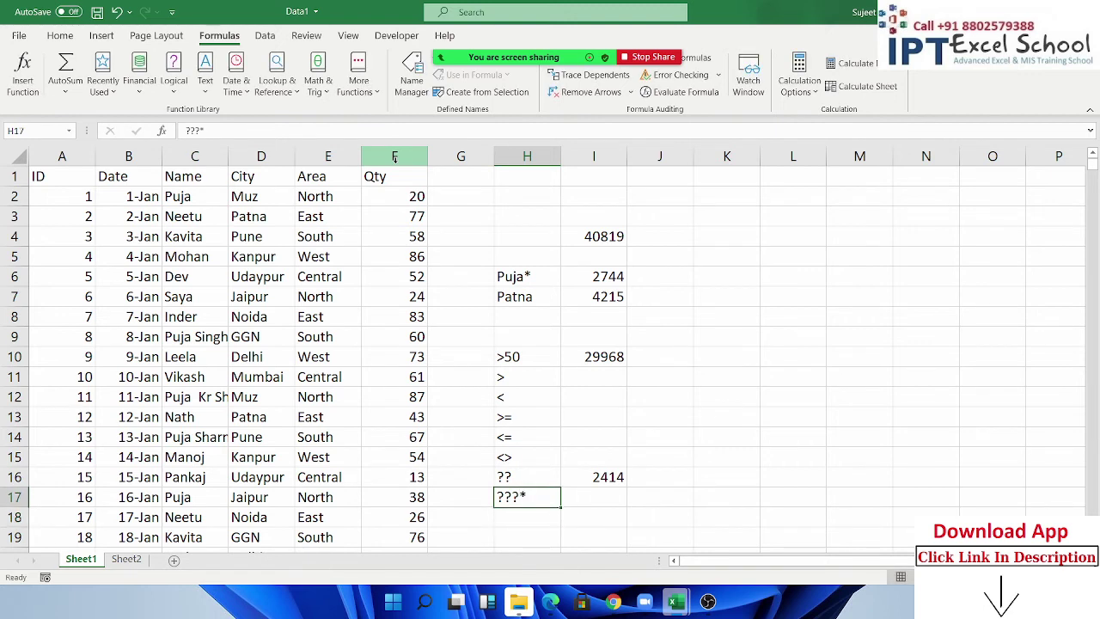
{"action": "key", "text": "Right"}
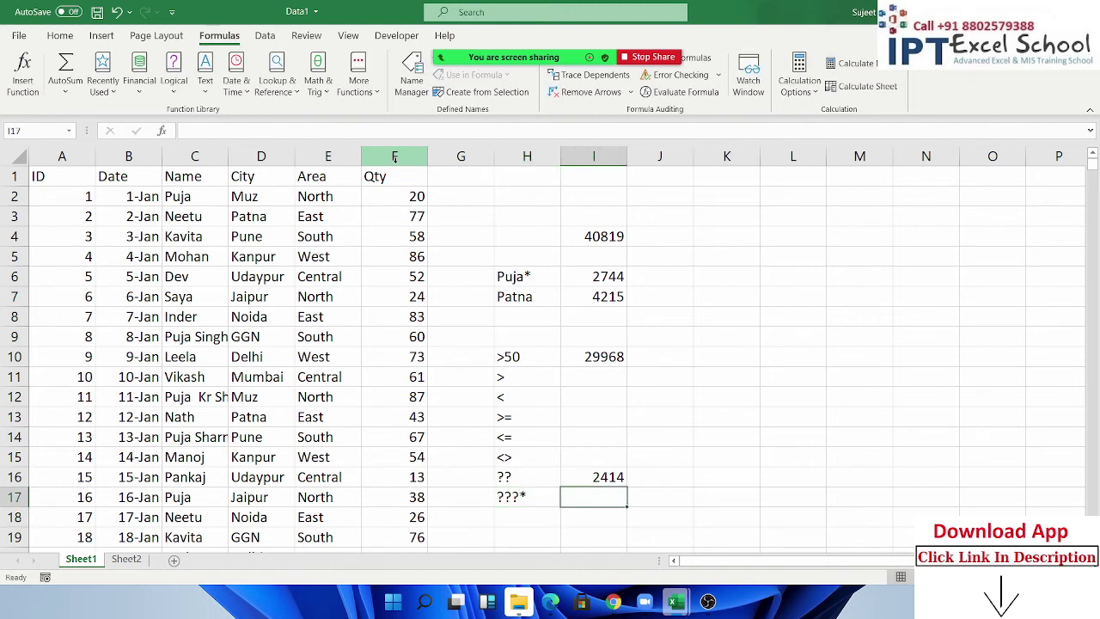
{"action": "key", "text": "ctrl+d"}
{"action": "key", "text": "F2"}
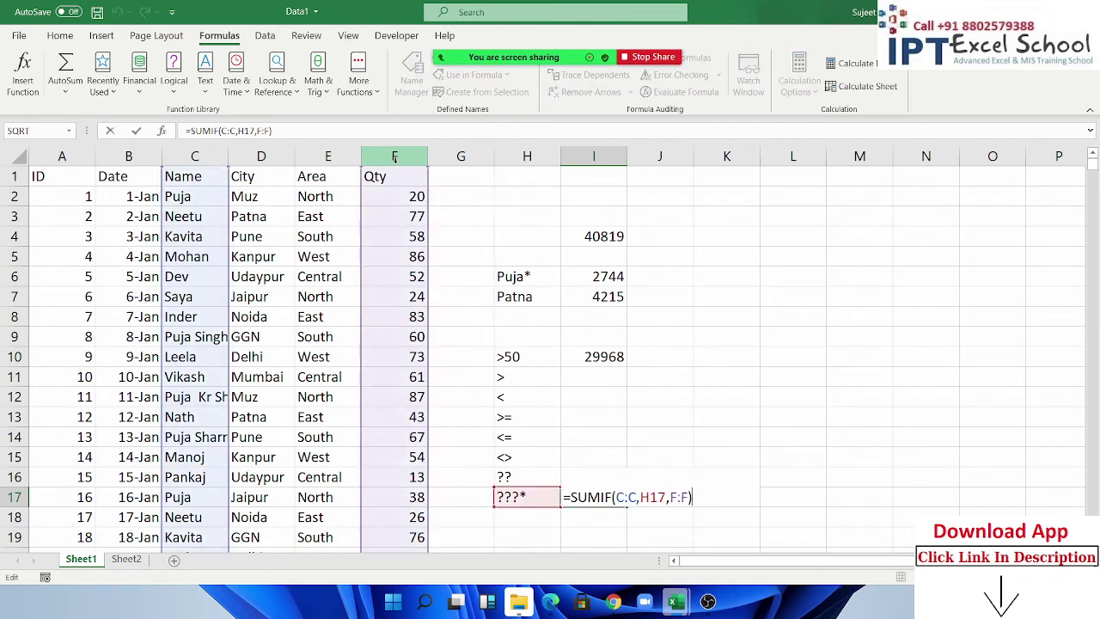
{"action": "key", "text": "Escape"}
{"action": "key", "text": "Up"}
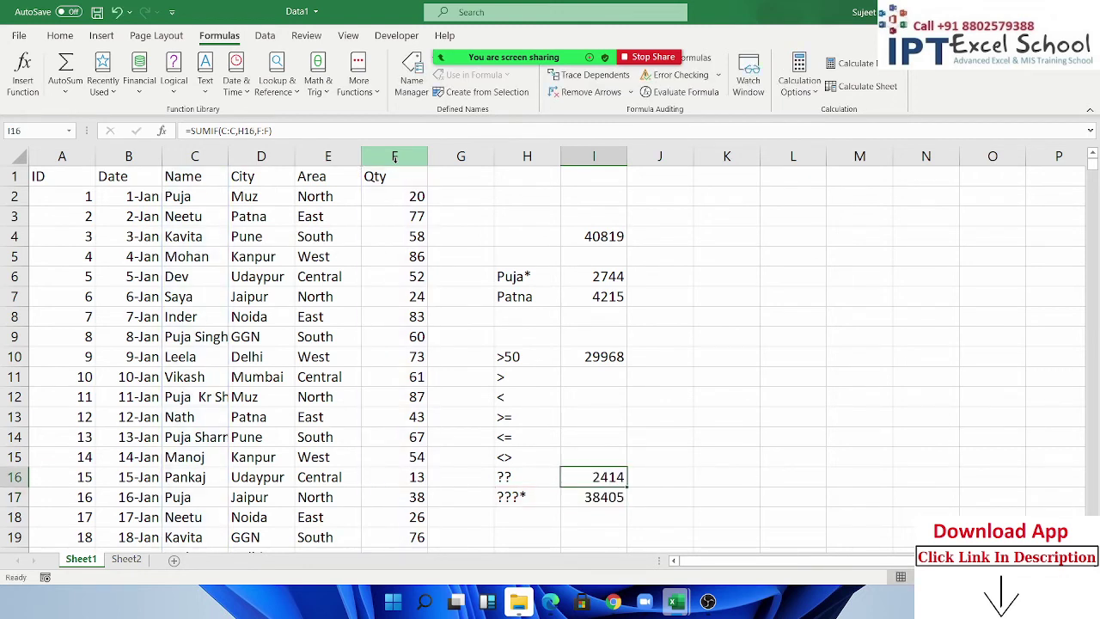
{"action": "key", "text": "Down"}
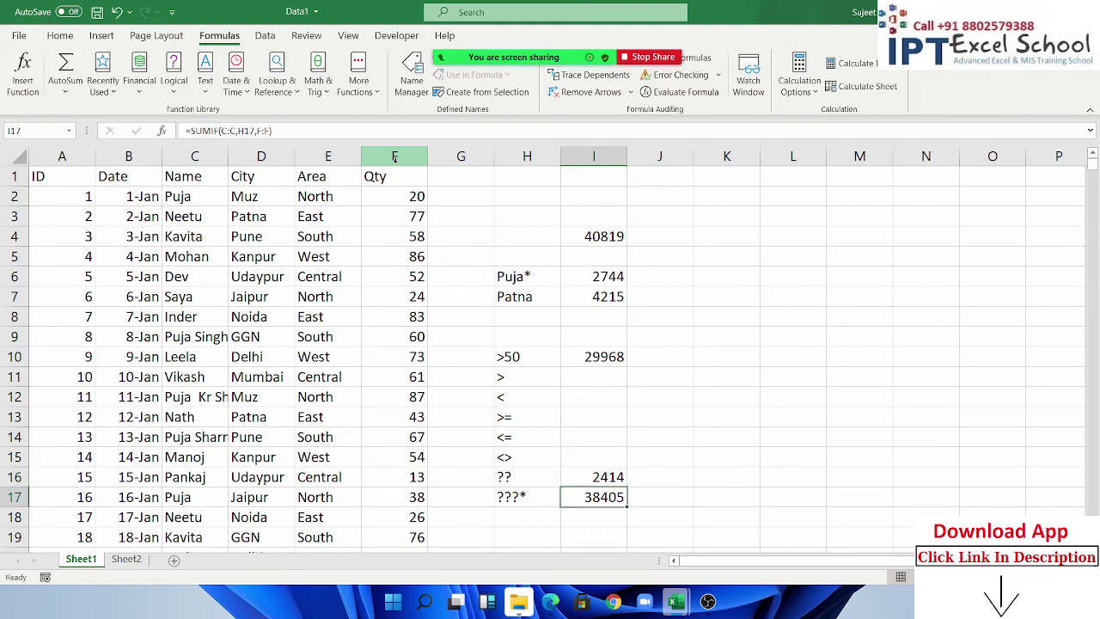
{"action": "key", "text": "Left"}
{"action": "key", "text": "Up"}
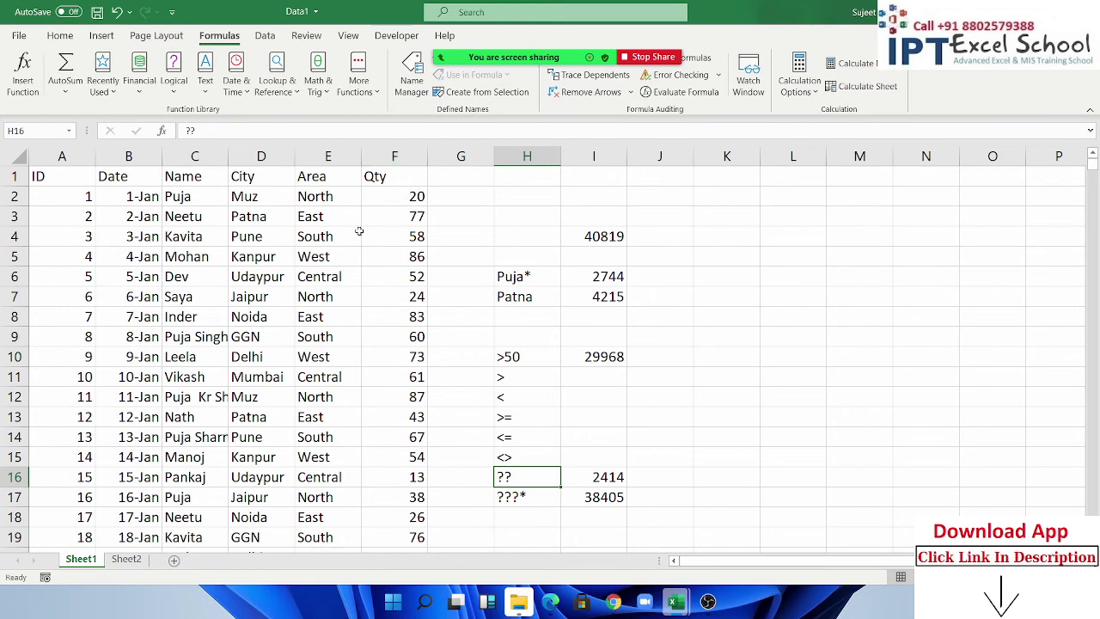
Step: Copy Kavita, Pune and South from C4:E4 into H20:J20 as new criteria cells
{"action": "scroll", "coordinate": [666, 312], "scroll_direction": "down", "scroll_amount": 2}
{"action": "scroll", "coordinate": [666, 311], "scroll_direction": "up", "scroll_amount": 2}
{"action": "scroll", "coordinate": [665, 322], "scroll_direction": "down", "scroll_amount": 1}
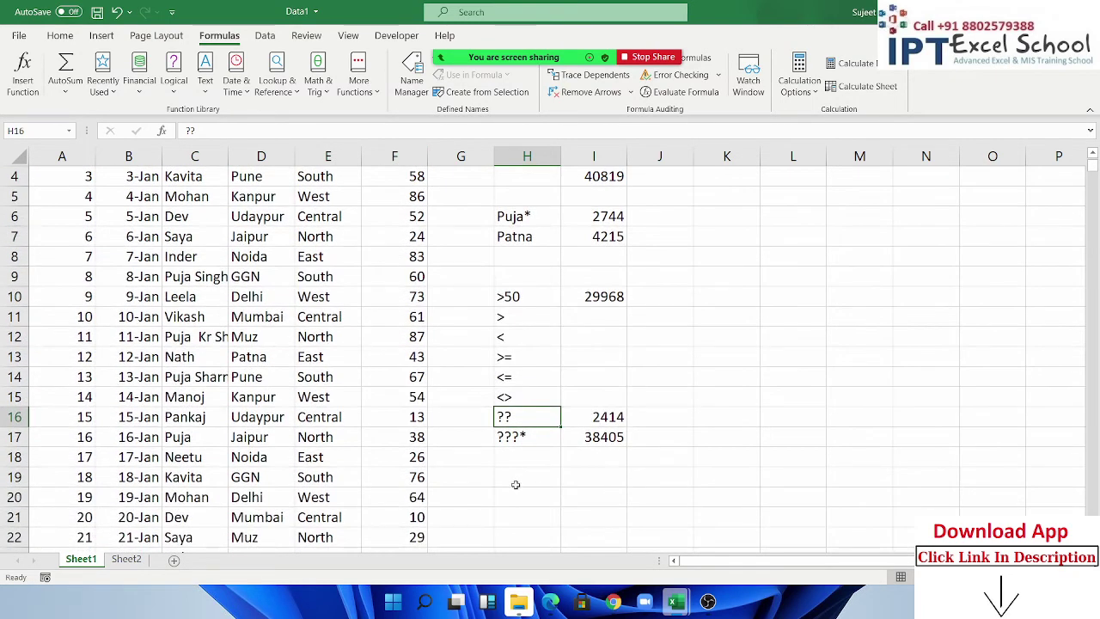
{"action": "scroll", "coordinate": [224, 343], "scroll_direction": "up", "scroll_amount": 1}
{"action": "left_click", "coordinate": [183, 236]}
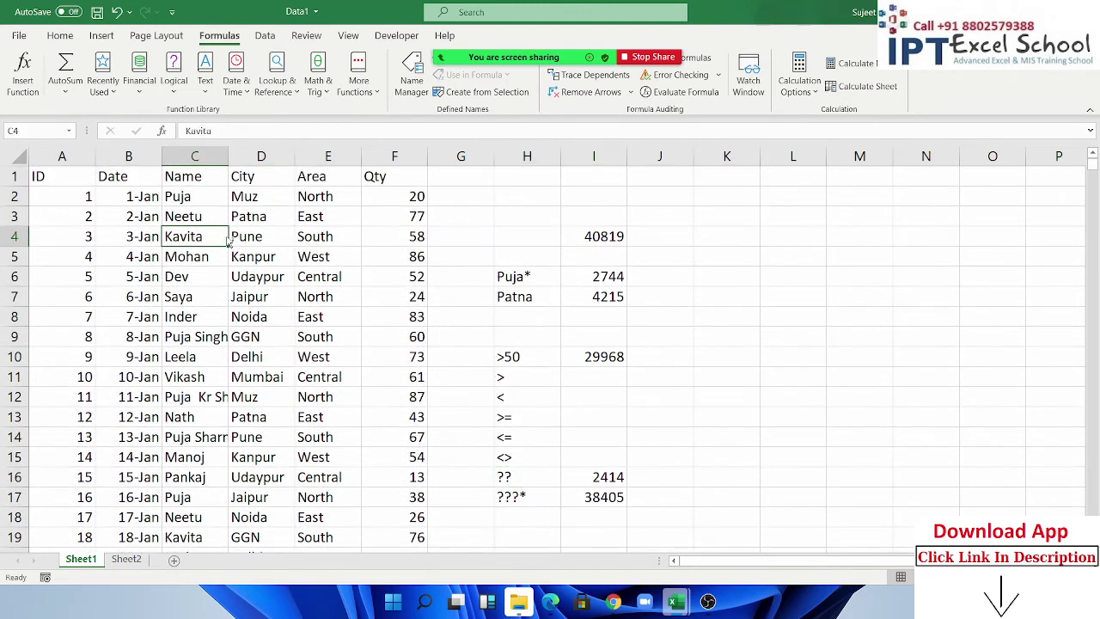
{"action": "left_click", "coordinate": [245, 236], "text": "ctrl"}
{"action": "left_click", "coordinate": [305, 237], "text": "ctrl"}
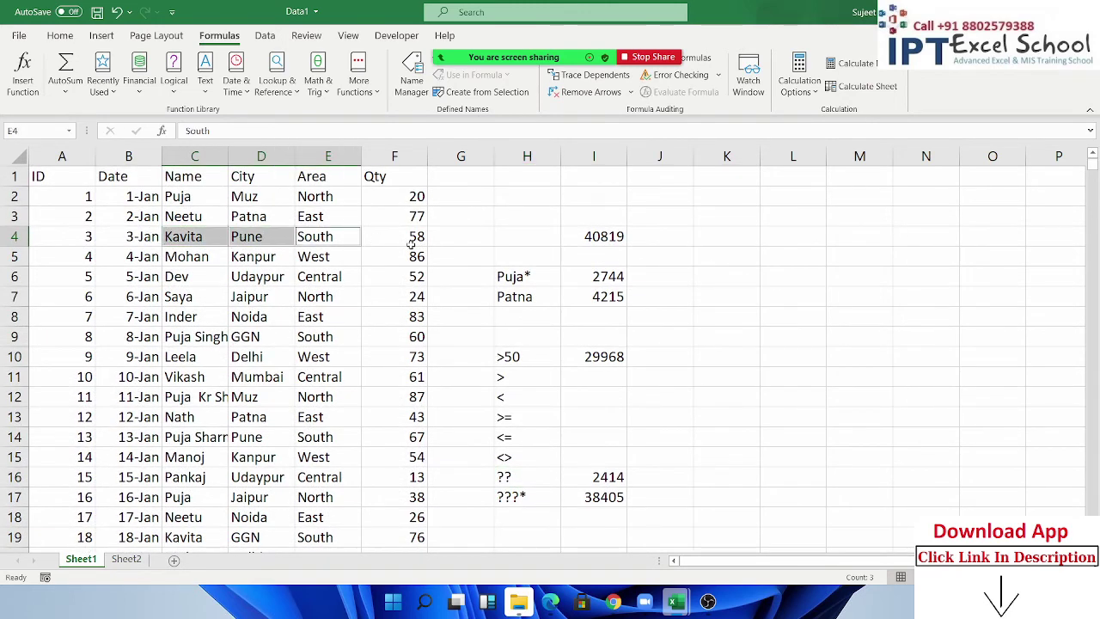
{"action": "key", "text": "ctrl+c"}
{"action": "scroll", "coordinate": [500, 405], "scroll_direction": "down", "scroll_amount": 2}
{"action": "left_click", "coordinate": [520, 434]}
{"action": "key", "text": "ctrl+v"}
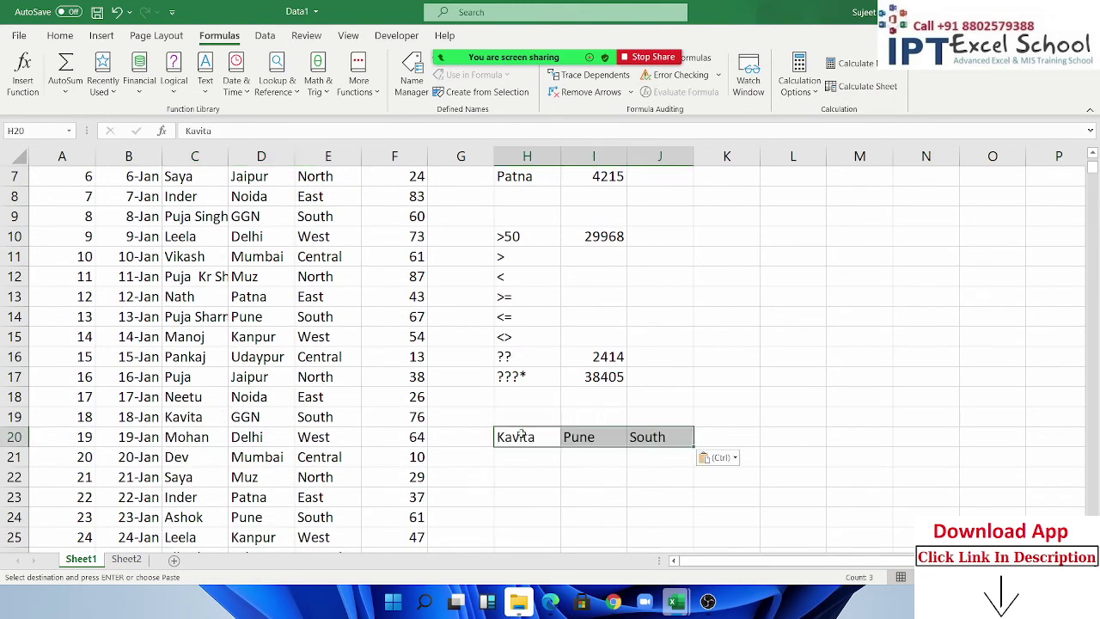
{"action": "key", "text": "Escape"}
{"action": "left_click", "coordinate": [740, 437]}
Step: Start a SUMIFS in K20 summing column F where column C matches Kavita in H20
{"action": "type", "text": "="}
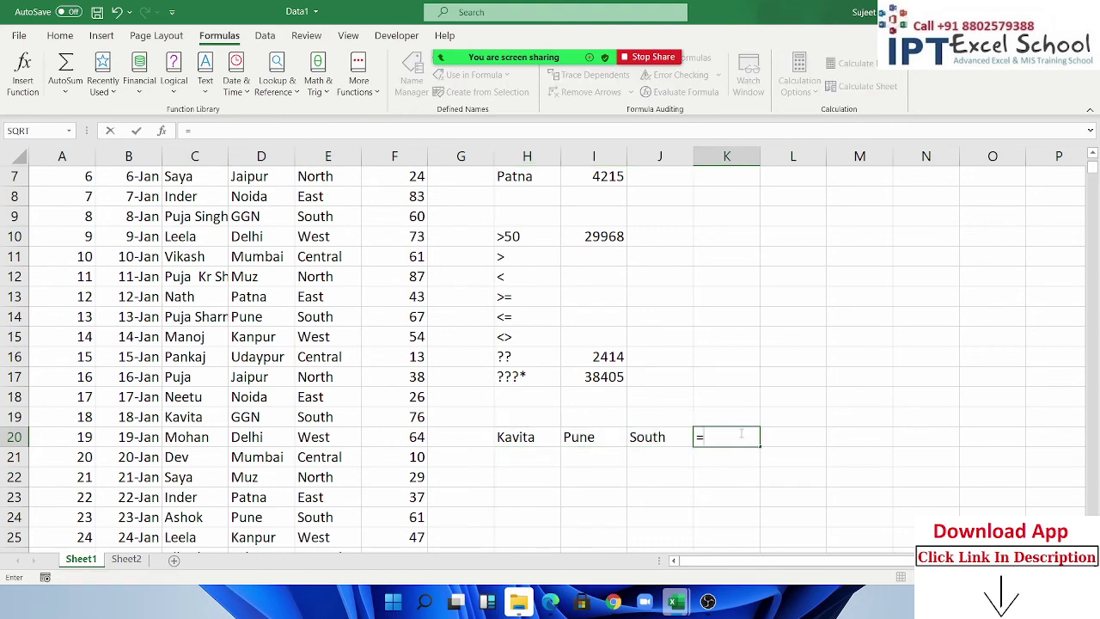
{"action": "type", "text": "sum"}
{"action": "key", "text": "Down"}
{"action": "key", "text": "Down"}
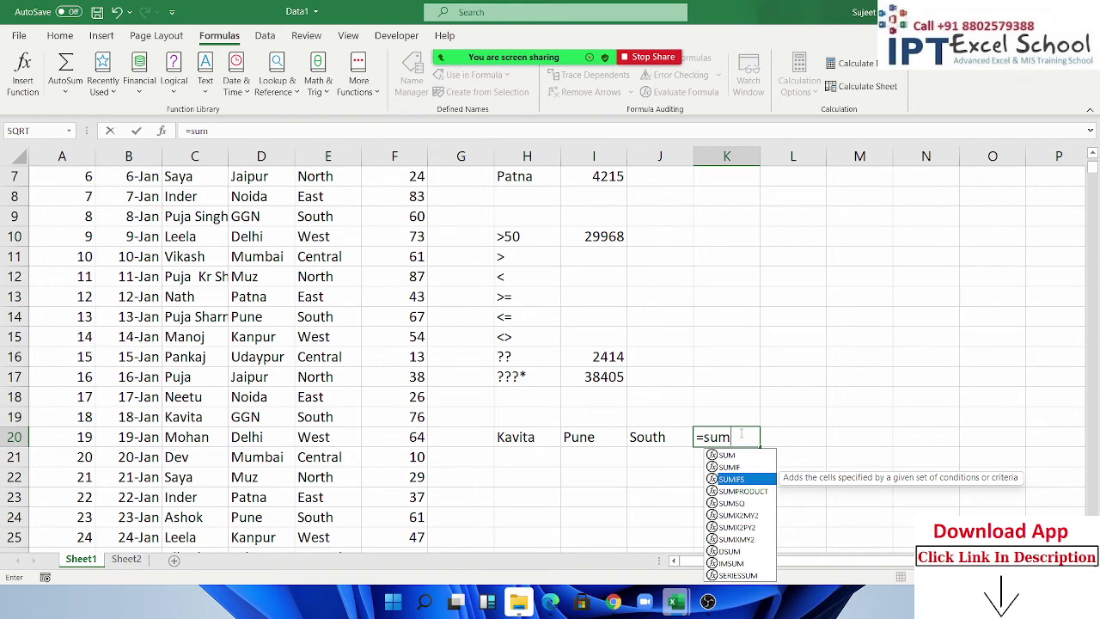
{"action": "key", "text": "Tab"}
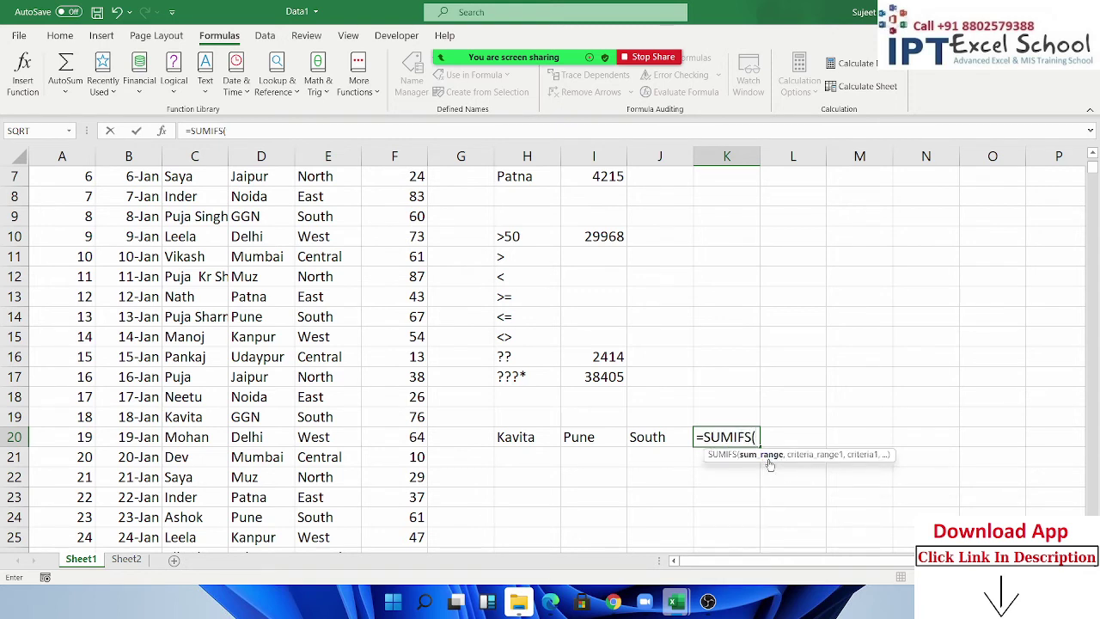
{"action": "left_click", "coordinate": [391, 148]}
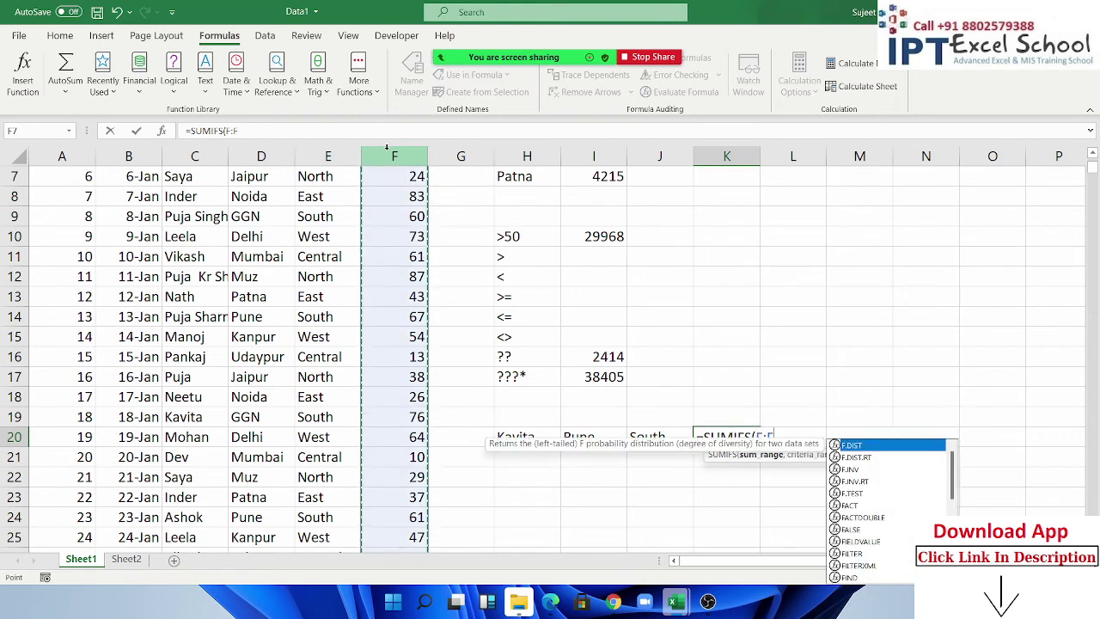
{"action": "type", "text": ","}
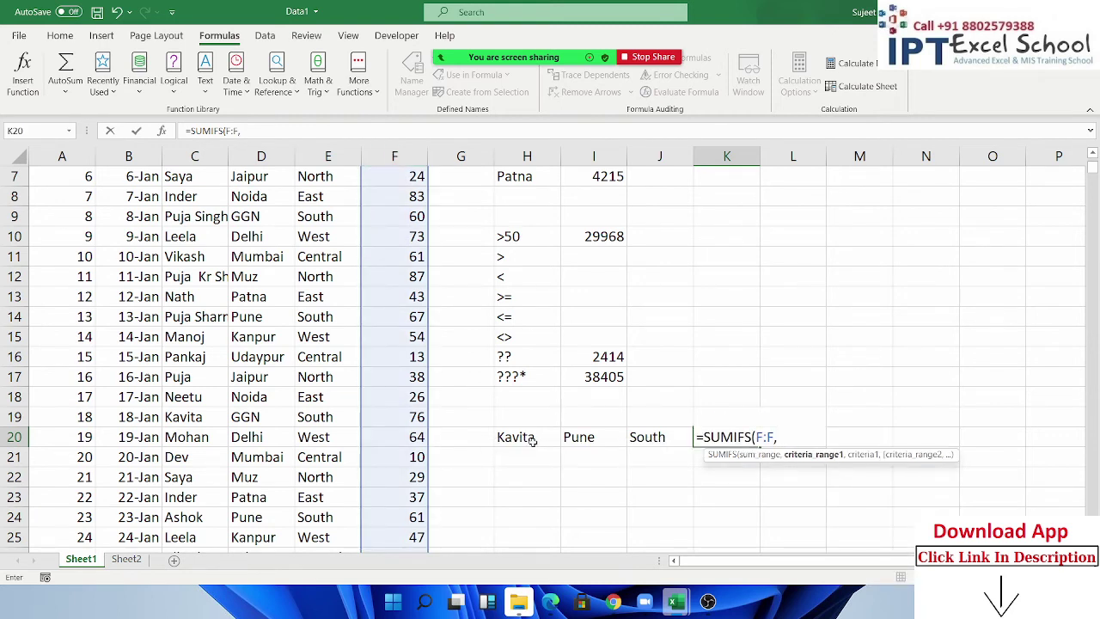
{"action": "left_click", "coordinate": [193, 156]}
{"action": "type", "text": ","}
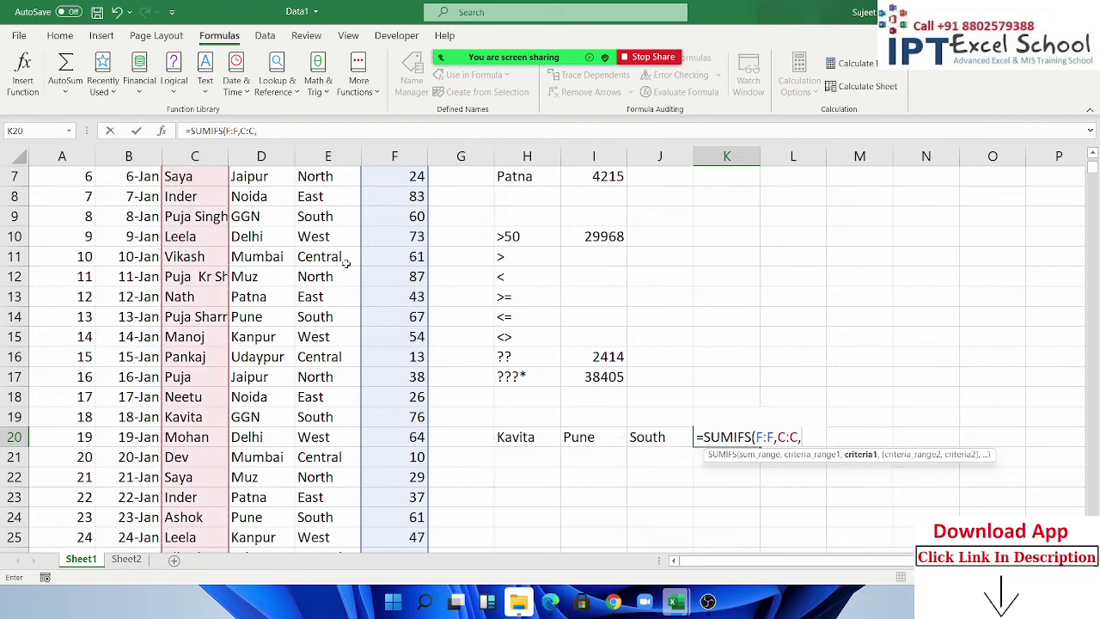
{"action": "left_click", "coordinate": [508, 438]}
Step: Add the D:D = I20 (Pune) and E:E = J20 (South) criteria and commit, giving 1424
{"action": "type", "text": ","}
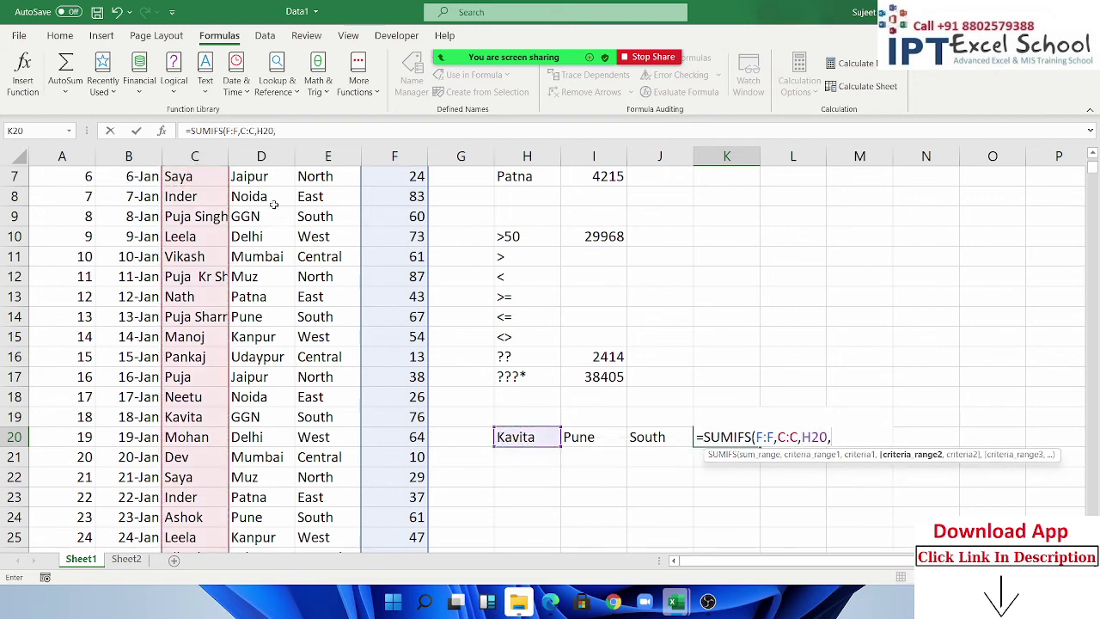
{"action": "left_click", "coordinate": [269, 156]}
{"action": "type", "text": ","}
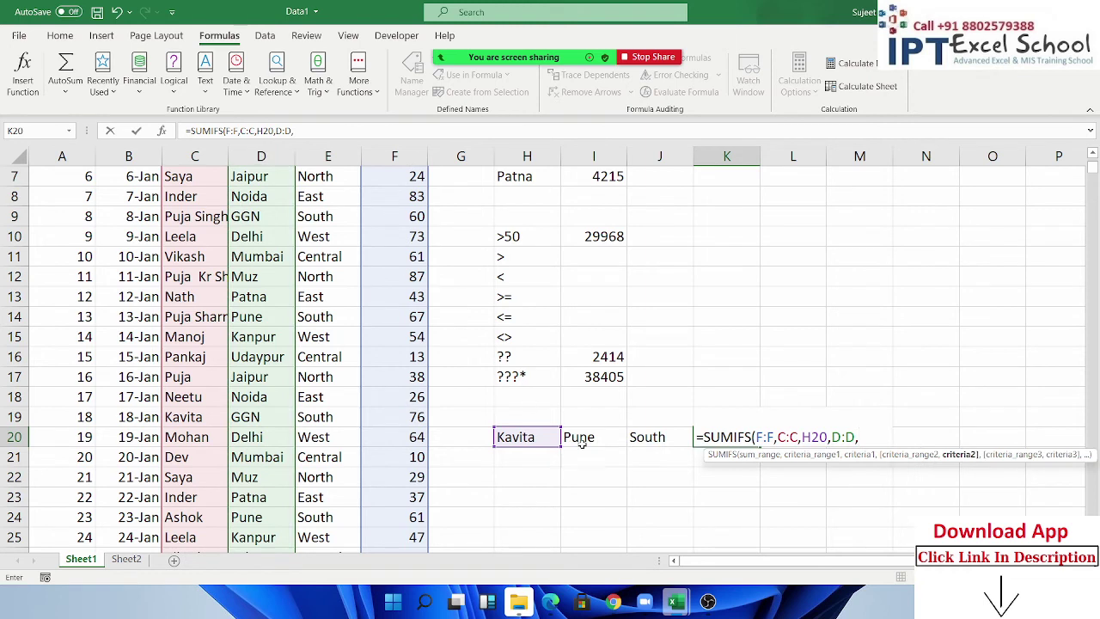
{"action": "left_click", "coordinate": [584, 437]}
{"action": "type", "text": ","}
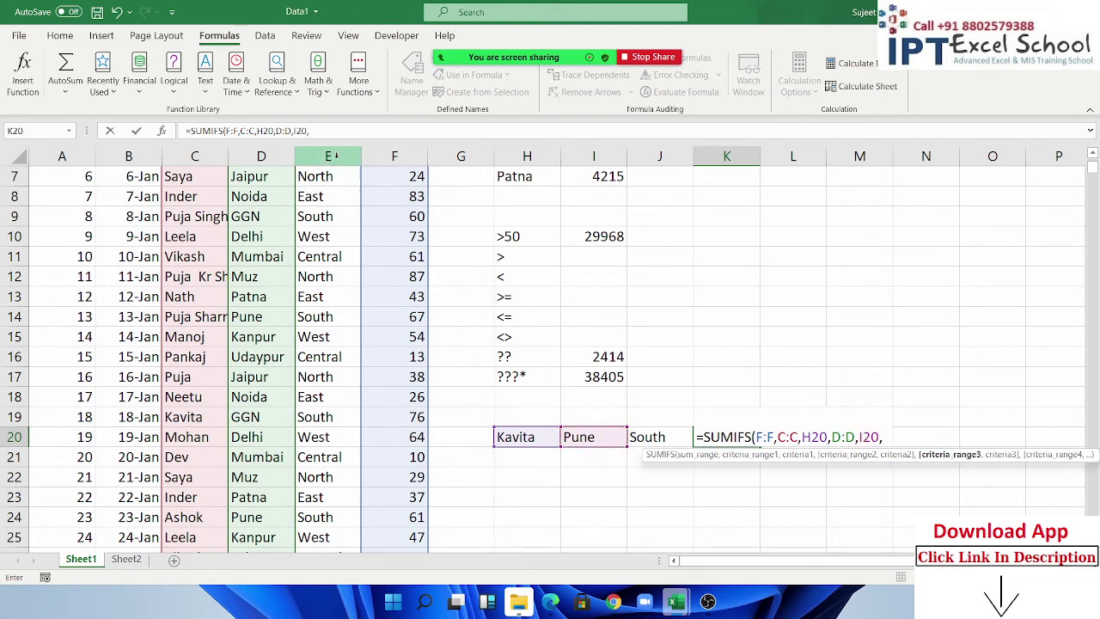
{"action": "left_click", "coordinate": [331, 156]}
{"action": "type", "text": ","}
{"action": "left_click", "coordinate": [646, 437]}
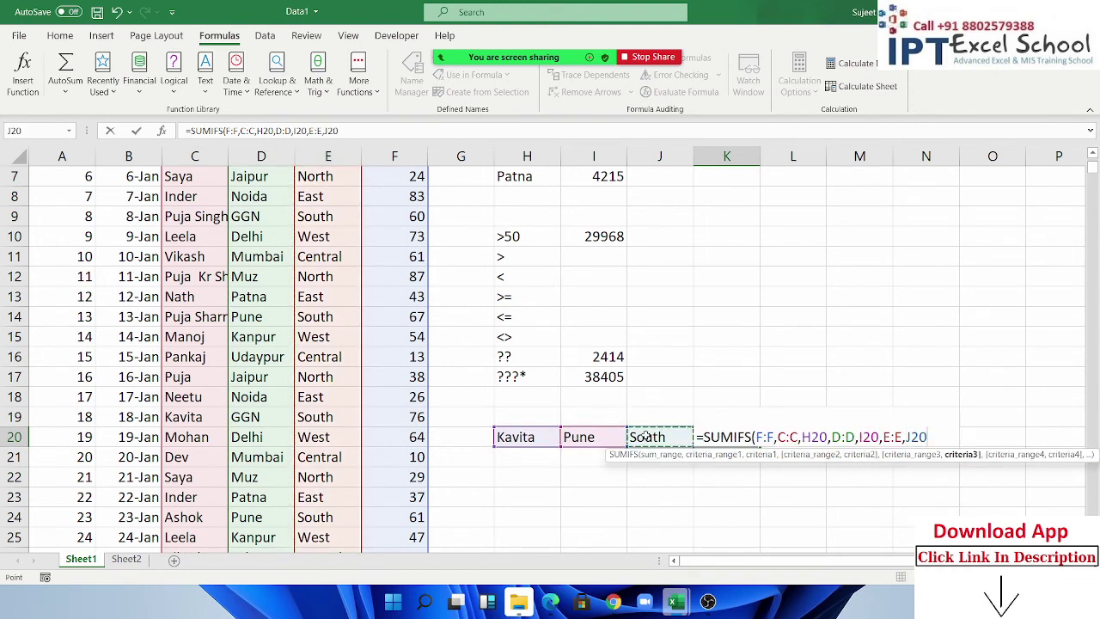
{"action": "key", "text": "Return"}
Step: Review K20's SUMIFS formula and the comparison criteria cells in column H
{"action": "key", "text": "Up"}
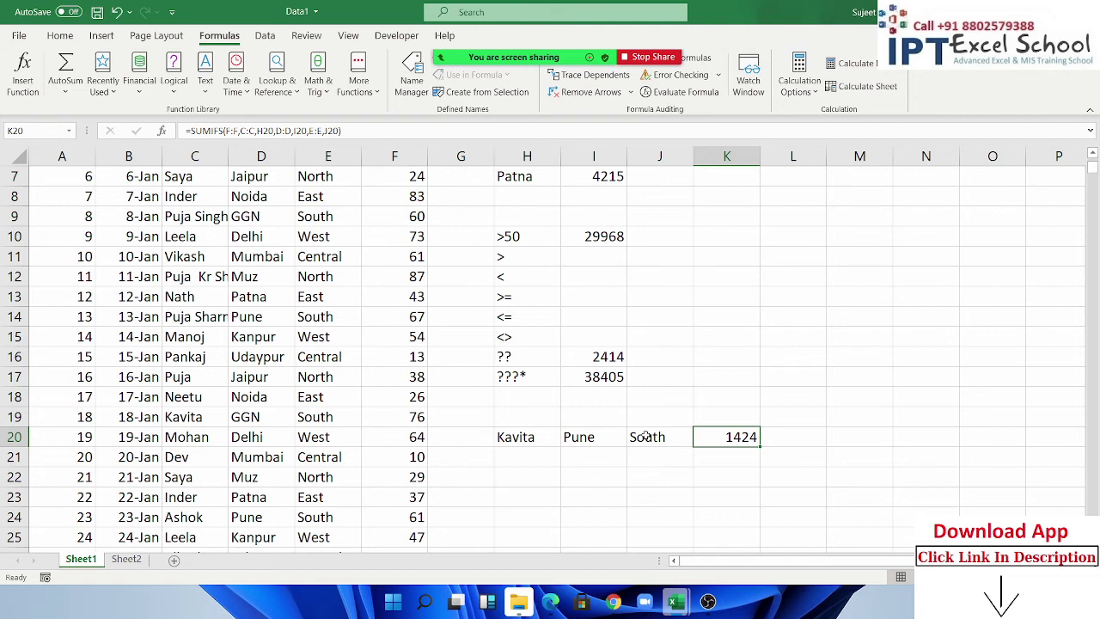
{"action": "left_click_drag", "start_coordinate": [521, 379], "coordinate": [511, 236]}
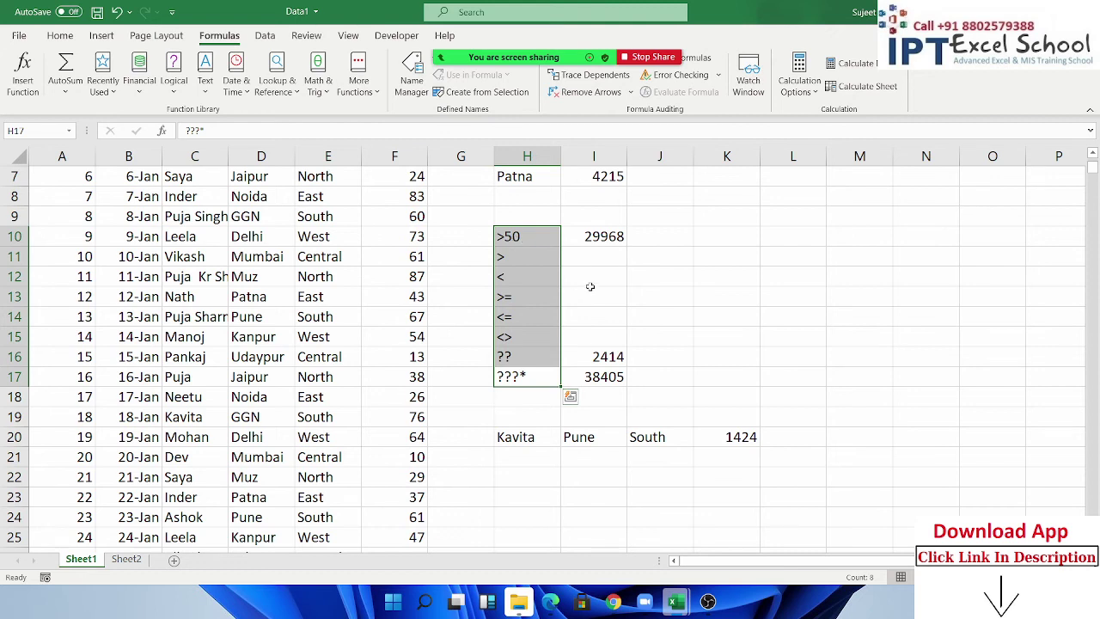
{"action": "scroll", "coordinate": [681, 340], "scroll_direction": "up", "scroll_amount": 2}
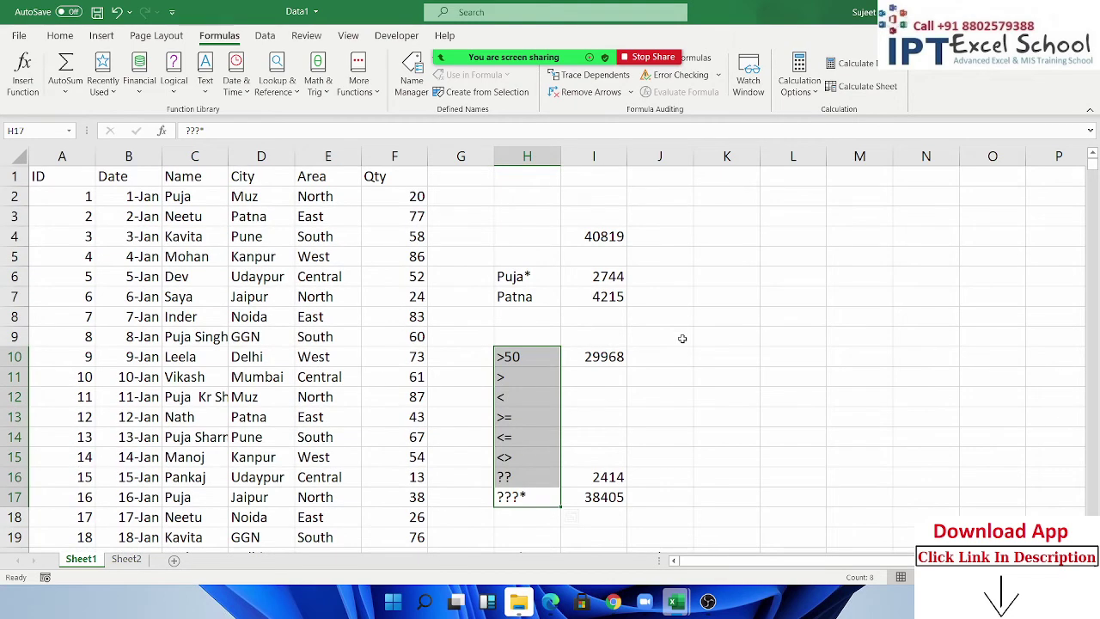
{"action": "scroll", "coordinate": [662, 348], "scroll_direction": "down", "scroll_amount": 1}
{"action": "scroll", "coordinate": [662, 348], "scroll_direction": "down", "scroll_amount": 1}
{"action": "left_click", "coordinate": [535, 452]}
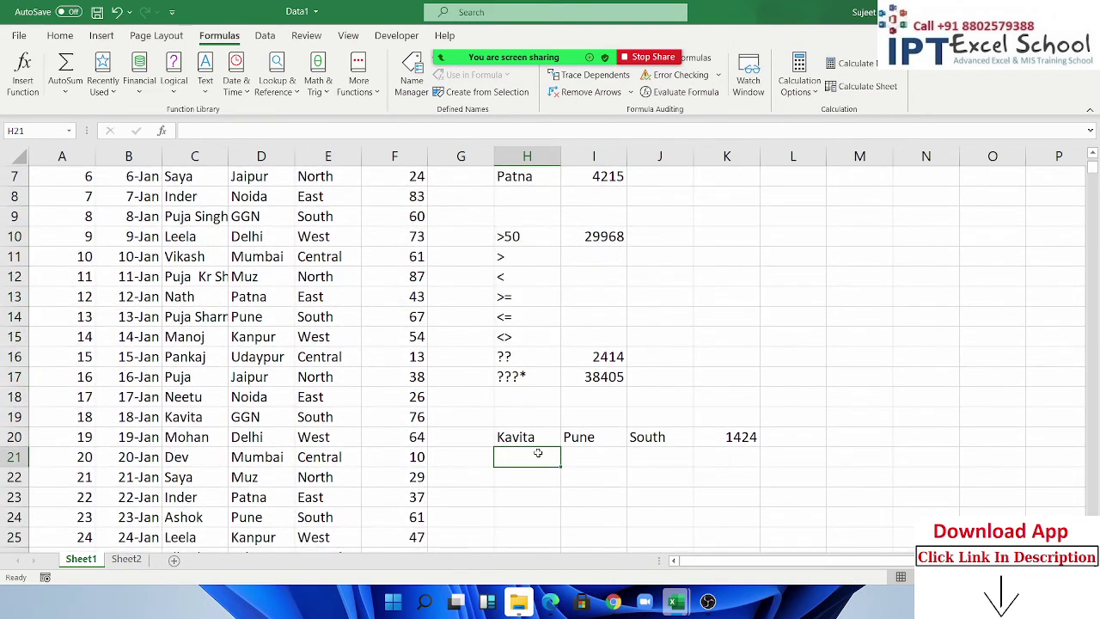
{"action": "scroll", "coordinate": [539, 470], "scroll_direction": "up", "scroll_amount": 1}
{"action": "scroll", "coordinate": [539, 470], "scroll_direction": "up", "scroll_amount": 2}
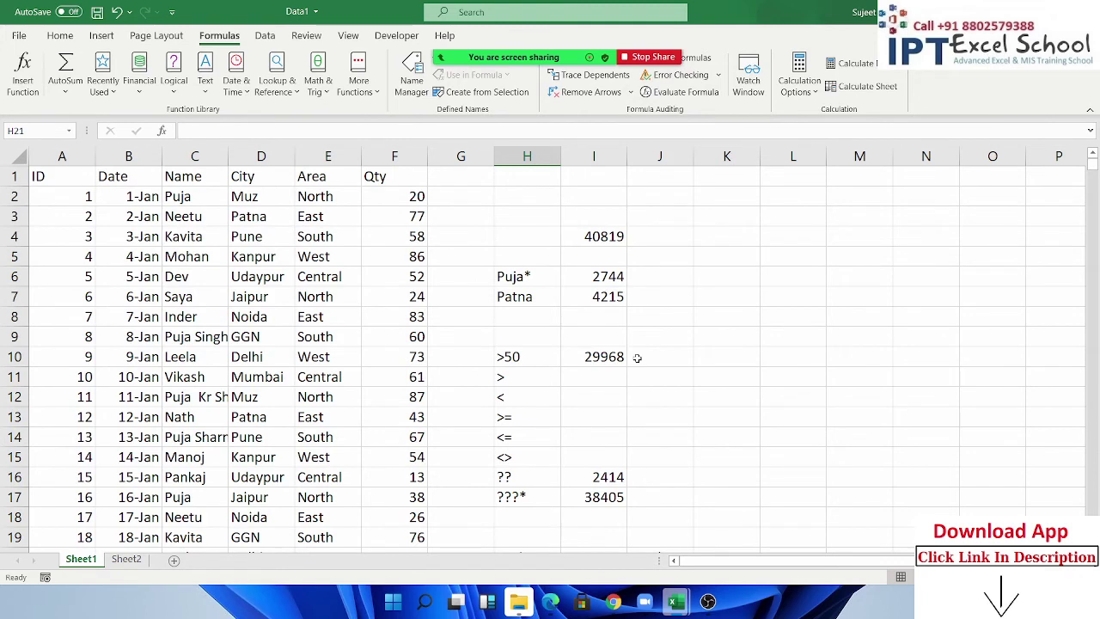
{"action": "left_click", "coordinate": [647, 284]}
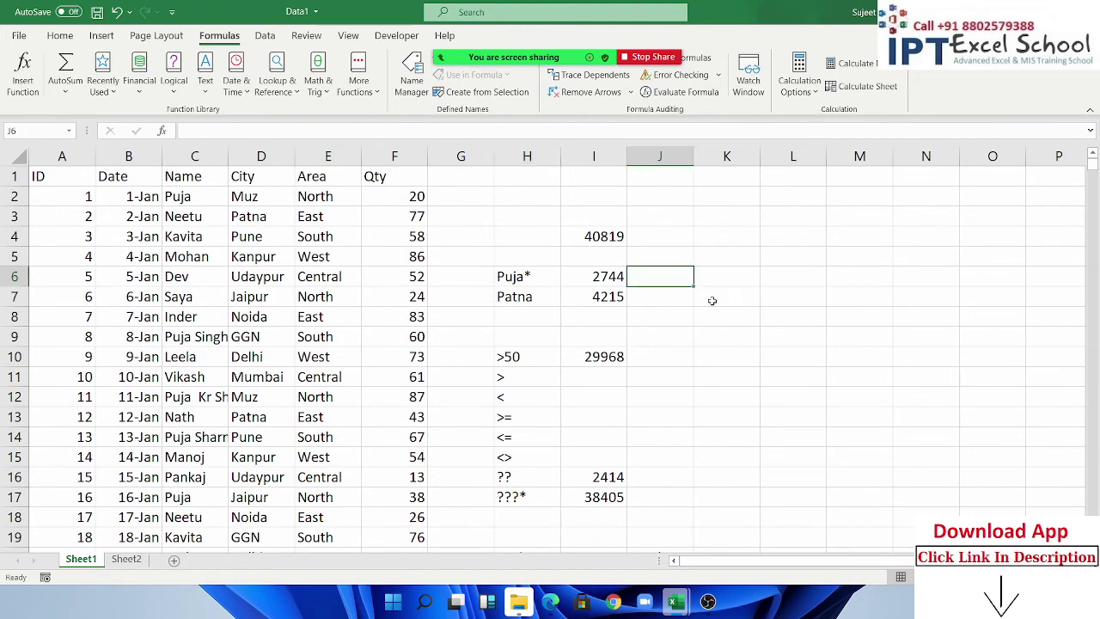
Step: Enter =AVERAGE(F:F) in J4, giving an overall average Qty of 51.2802
{"action": "left_click", "coordinate": [682, 237]}
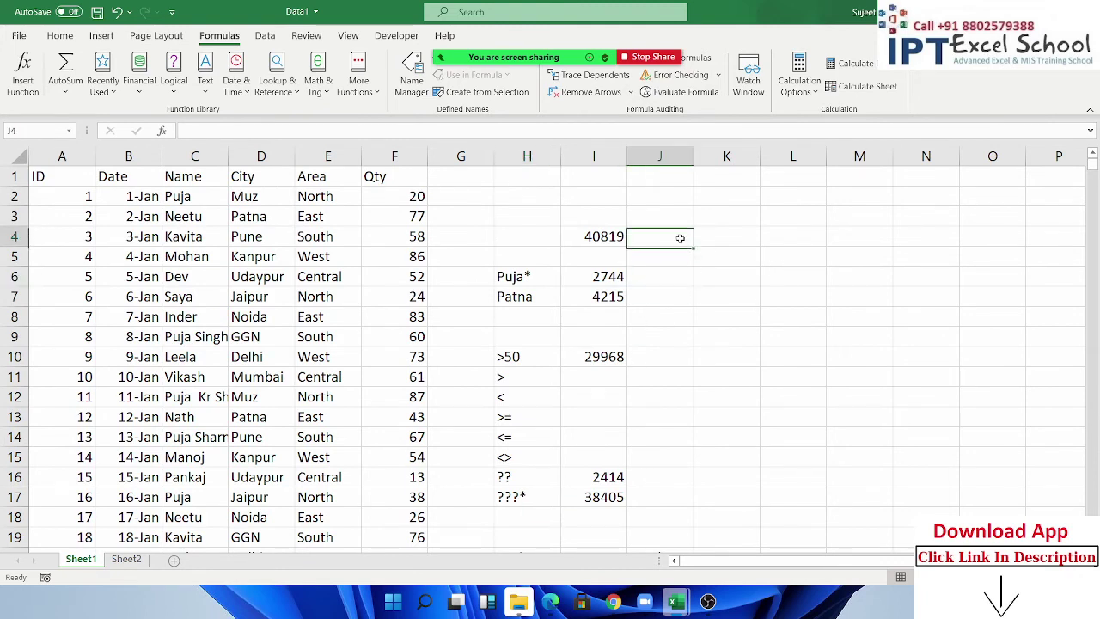
{"action": "type", "text": "=av"}
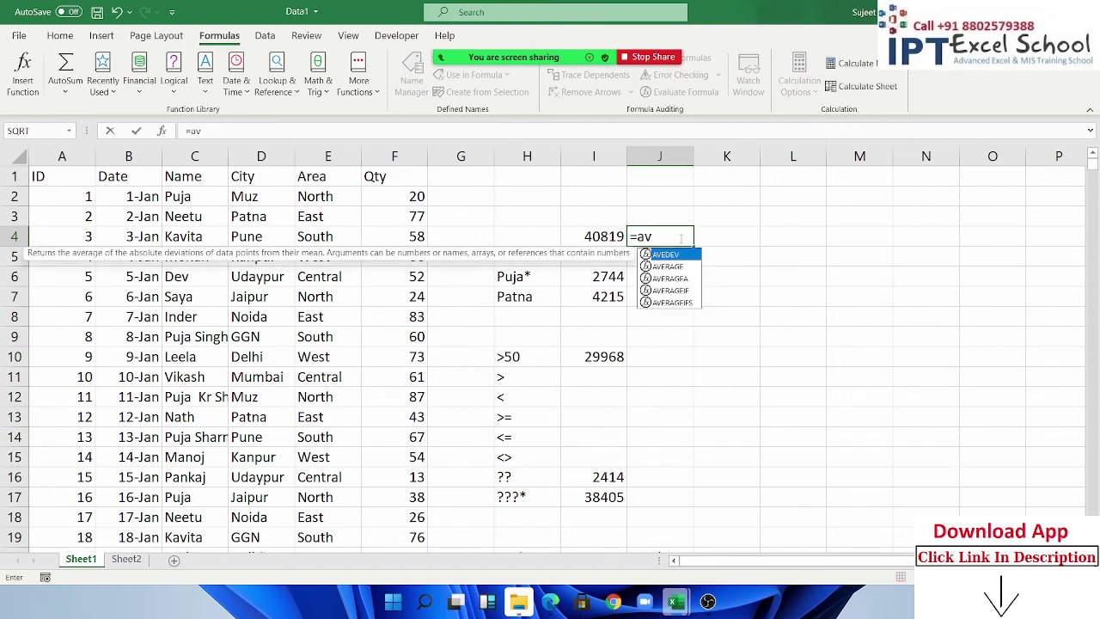
{"action": "key", "text": "Down"}
{"action": "key", "text": "Down"}
{"action": "key", "text": "Tab"}
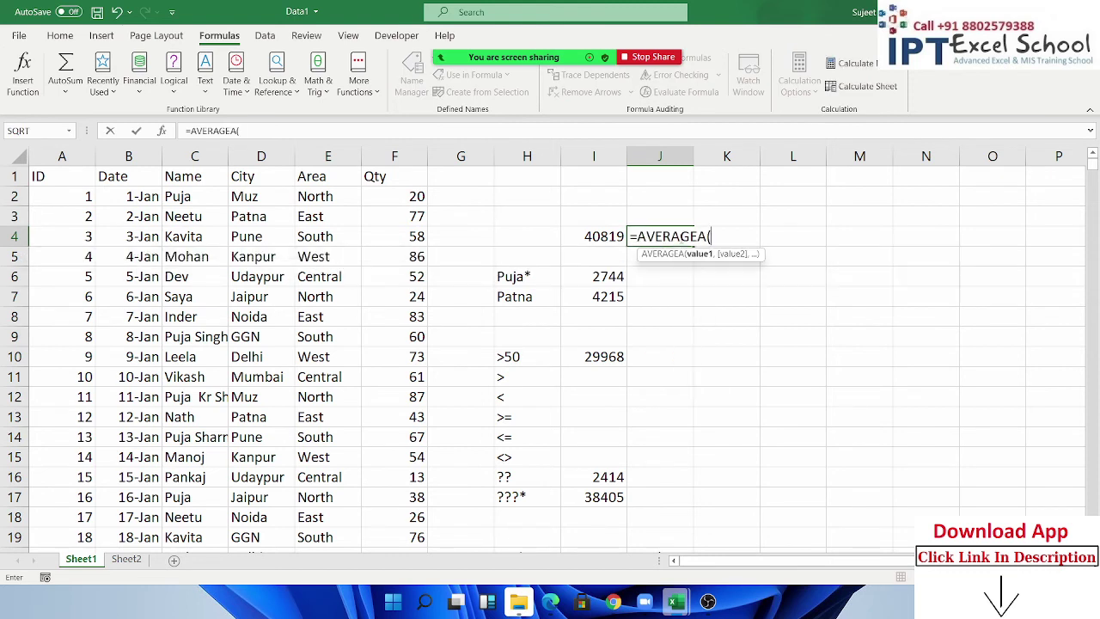
{"action": "key", "text": "BackSpace"}
{"action": "key", "text": "BackSpace"}
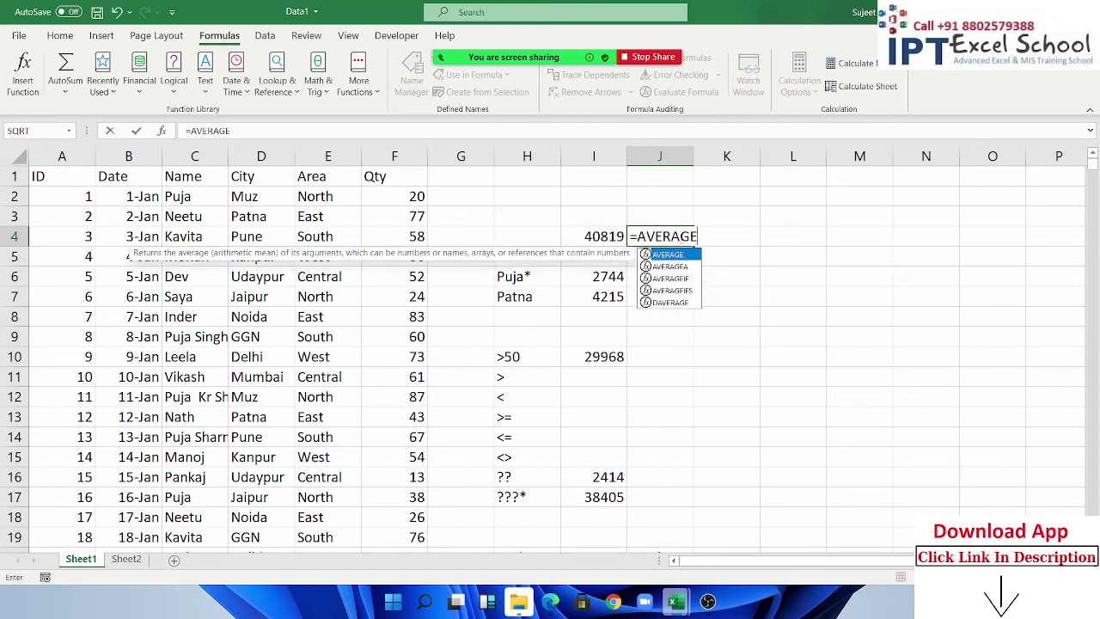
{"action": "key", "text": "Down"}
{"action": "key", "text": "Up"}
{"action": "key", "text": "Tab"}
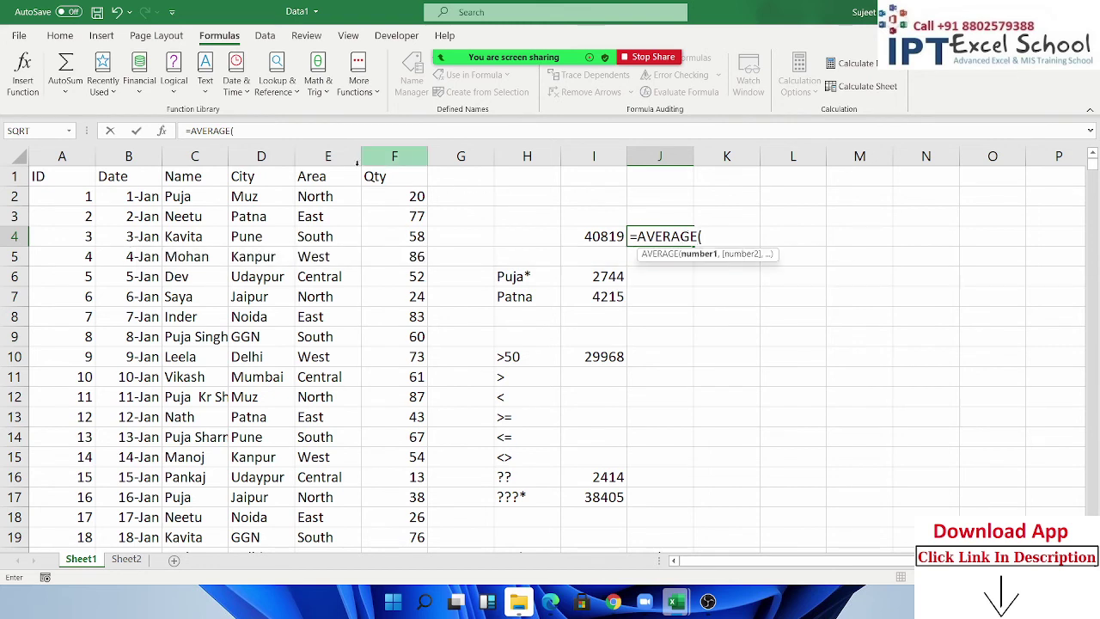
{"action": "left_click", "coordinate": [409, 157]}
{"action": "key", "text": "Return"}
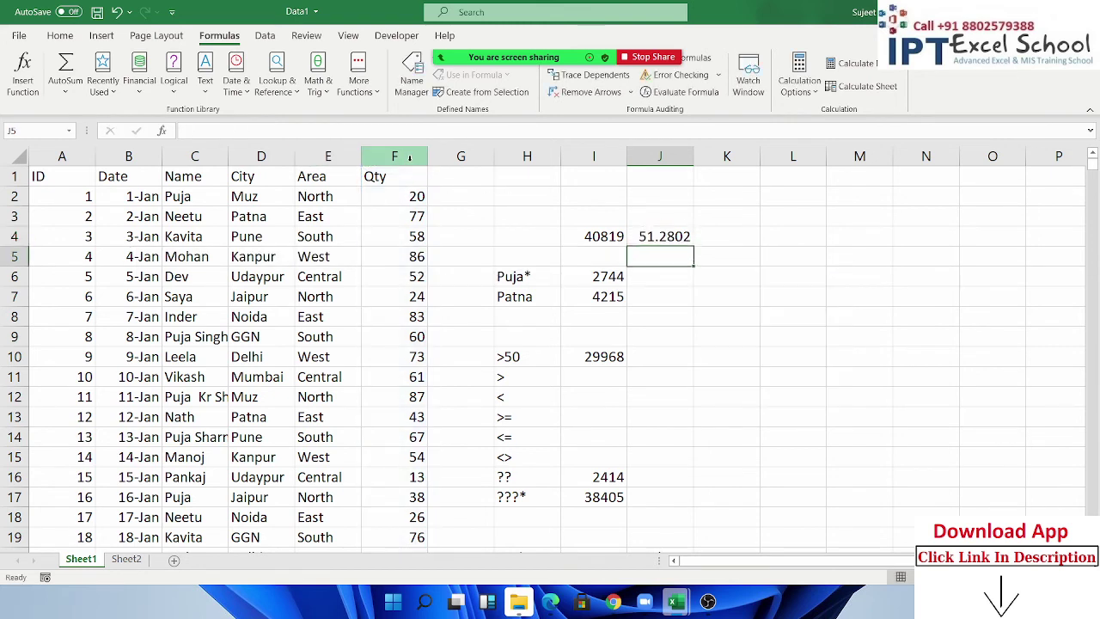
Step: Enter =AVERAGEIF(C:C,H6,F:F) in J6 to average Qty for Puja* names, giving 48.1404
{"action": "key", "text": "Down"}
{"action": "key", "text": "Left"}
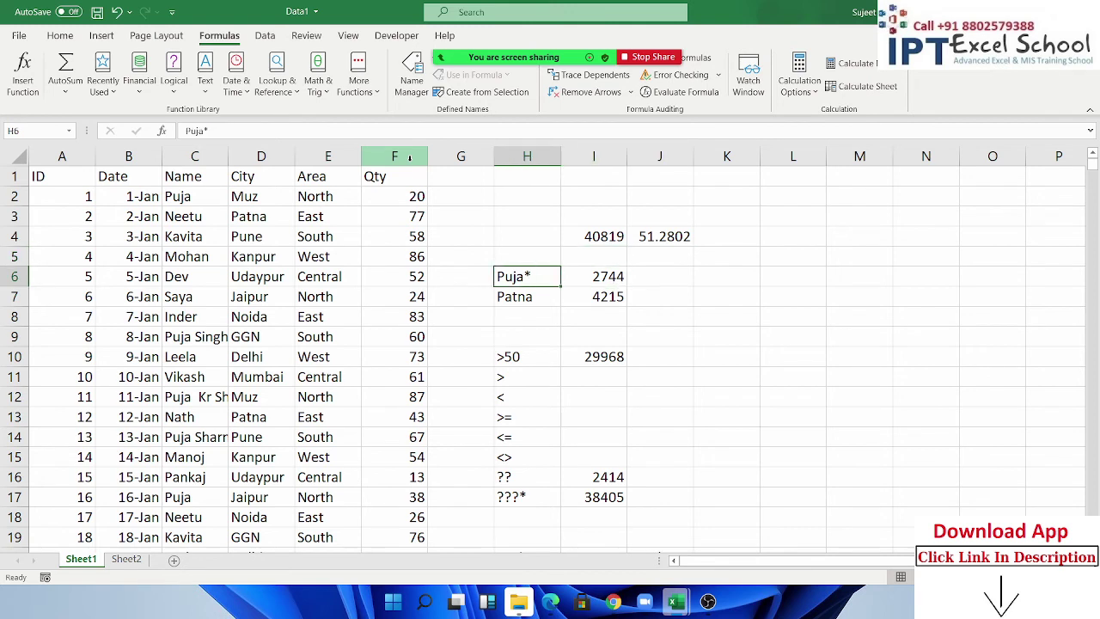
{"action": "key", "text": "Right"}
{"action": "key", "text": "Right"}
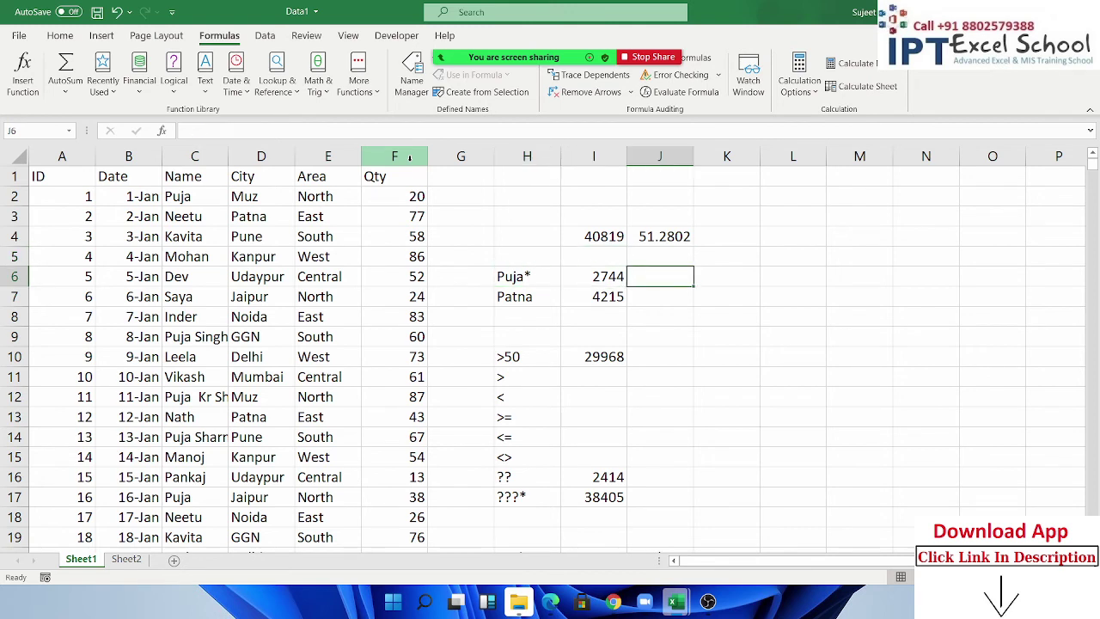
{"action": "type", "text": "=av"}
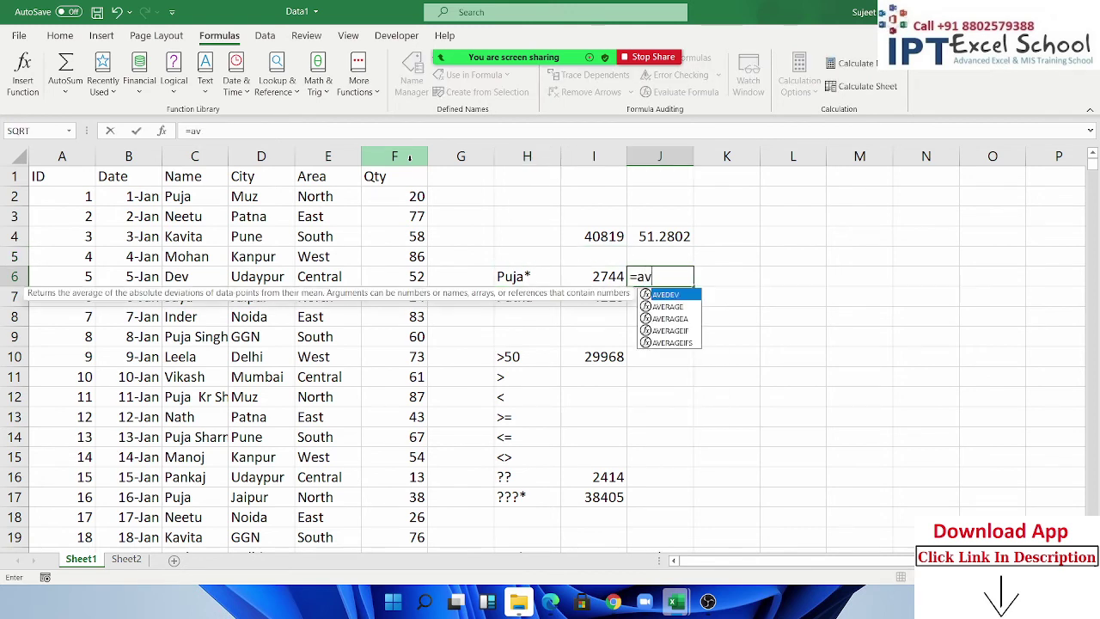
{"action": "key", "text": "Down"}
{"action": "key", "text": "Down"}
{"action": "key", "text": "Down"}
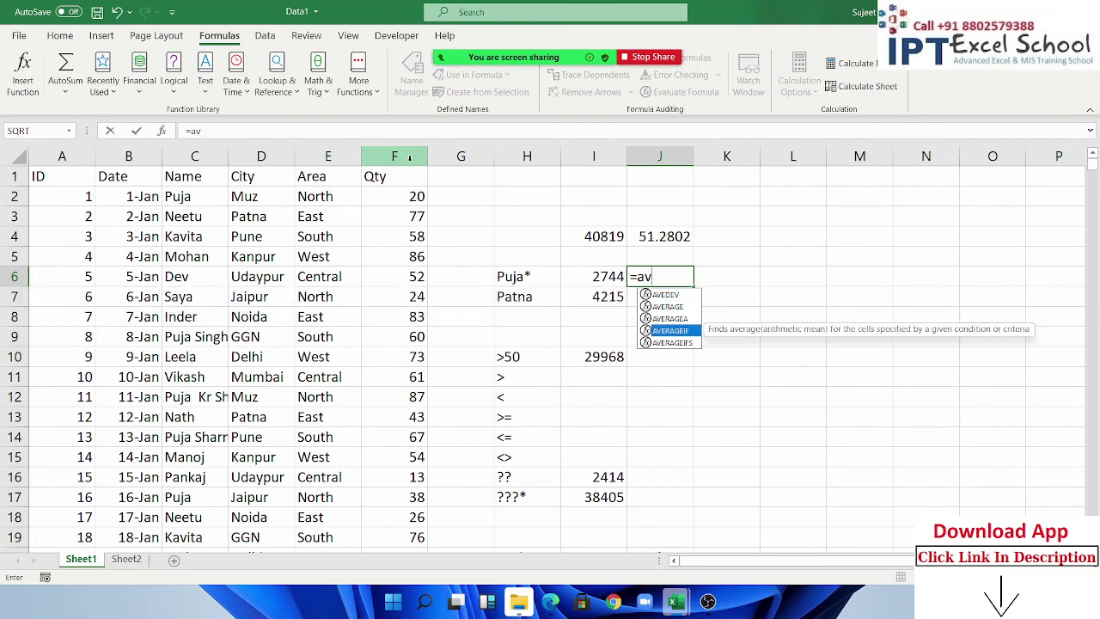
{"action": "key", "text": "Tab"}
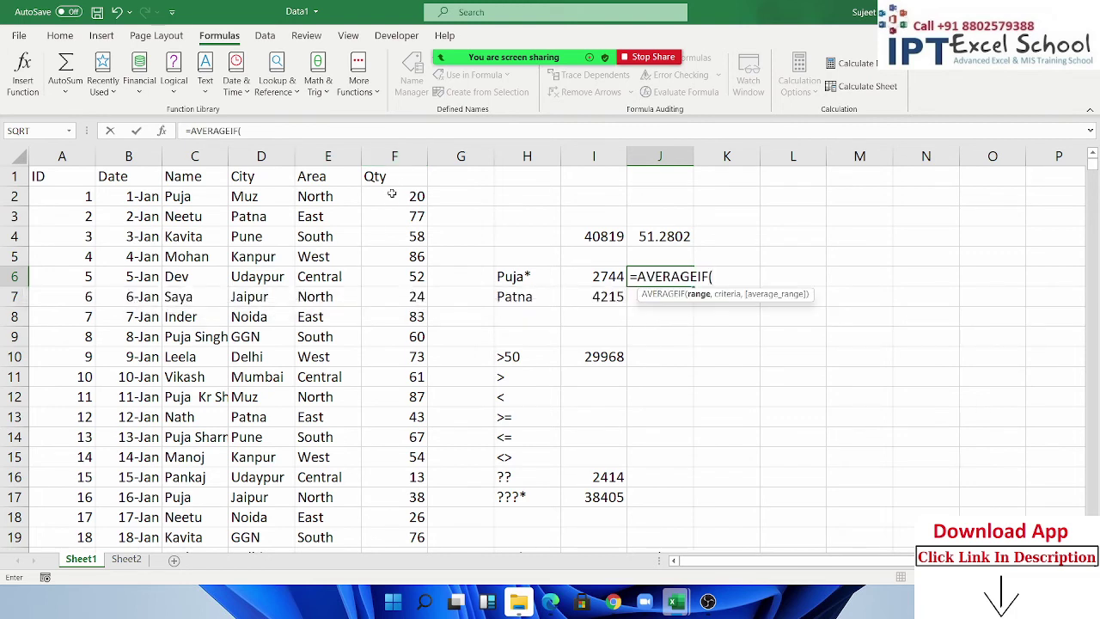
{"action": "left_click", "coordinate": [196, 156]}
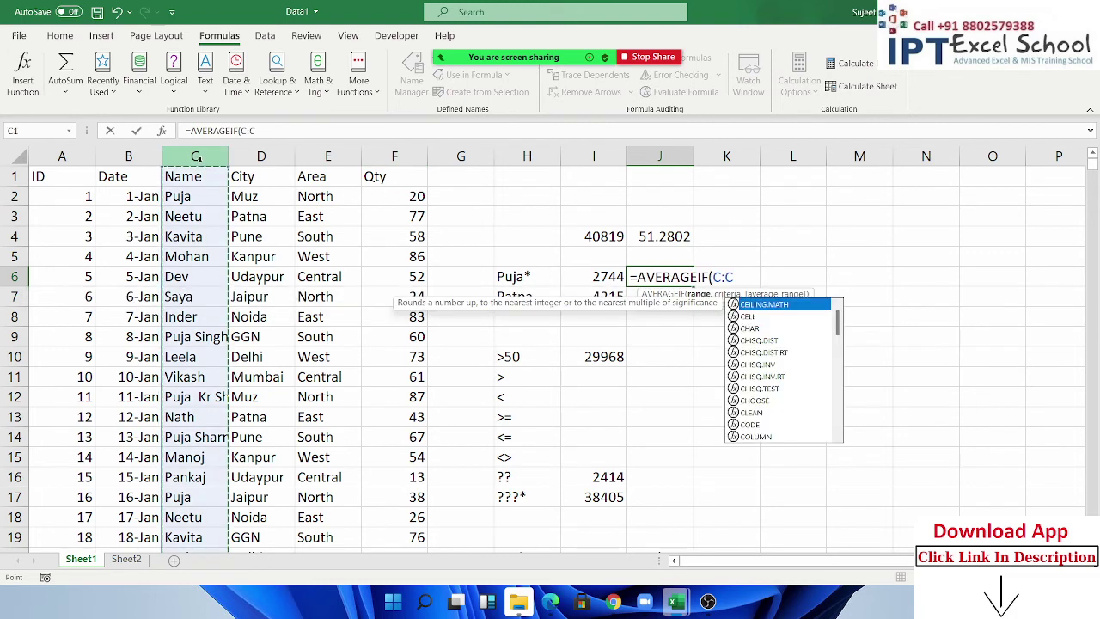
{"action": "type", "text": ","}
{"action": "left_click", "coordinate": [512, 278]}
{"action": "type", "text": ","}
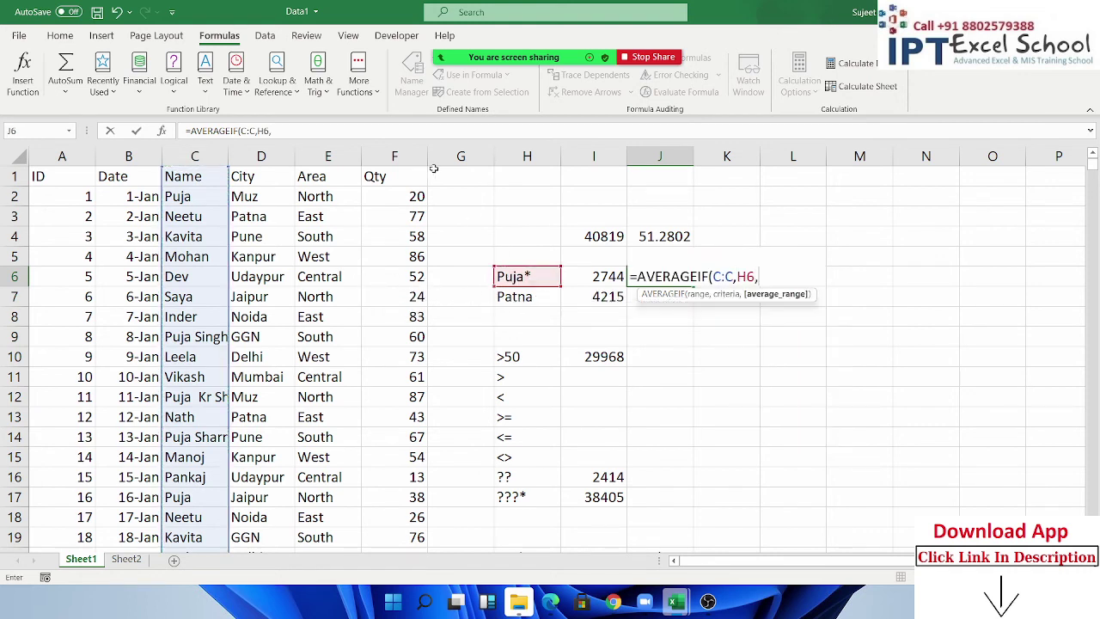
{"action": "left_click", "coordinate": [413, 157]}
{"action": "key", "text": "Return"}
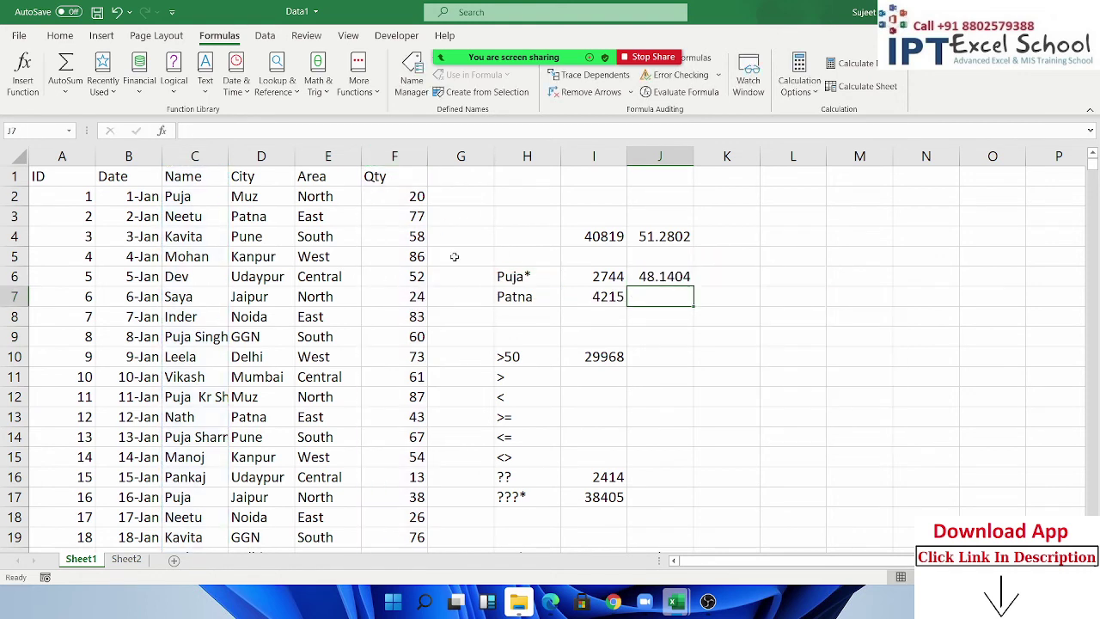
Step: Select J10 and the cells below it beside the >50 criterion
{"action": "left_click", "coordinate": [651, 355]}
{"action": "left_click_drag", "start_coordinate": [652, 354], "coordinate": [656, 498]}
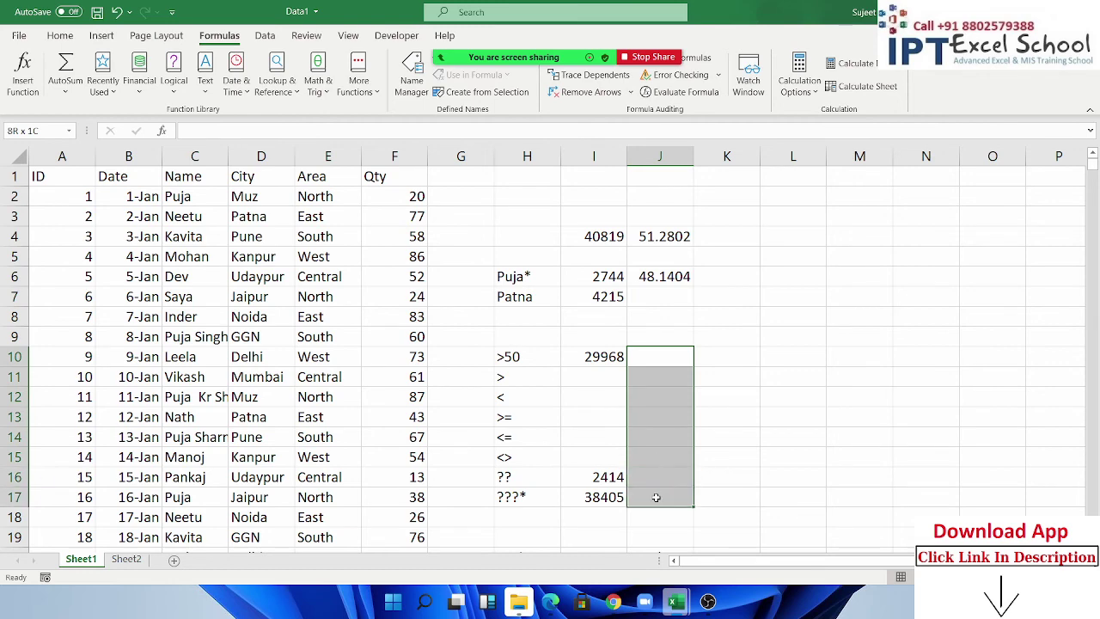
{"action": "scroll", "coordinate": [653, 490], "scroll_direction": "down", "scroll_amount": 2}
{"action": "left_click", "coordinate": [784, 437]}
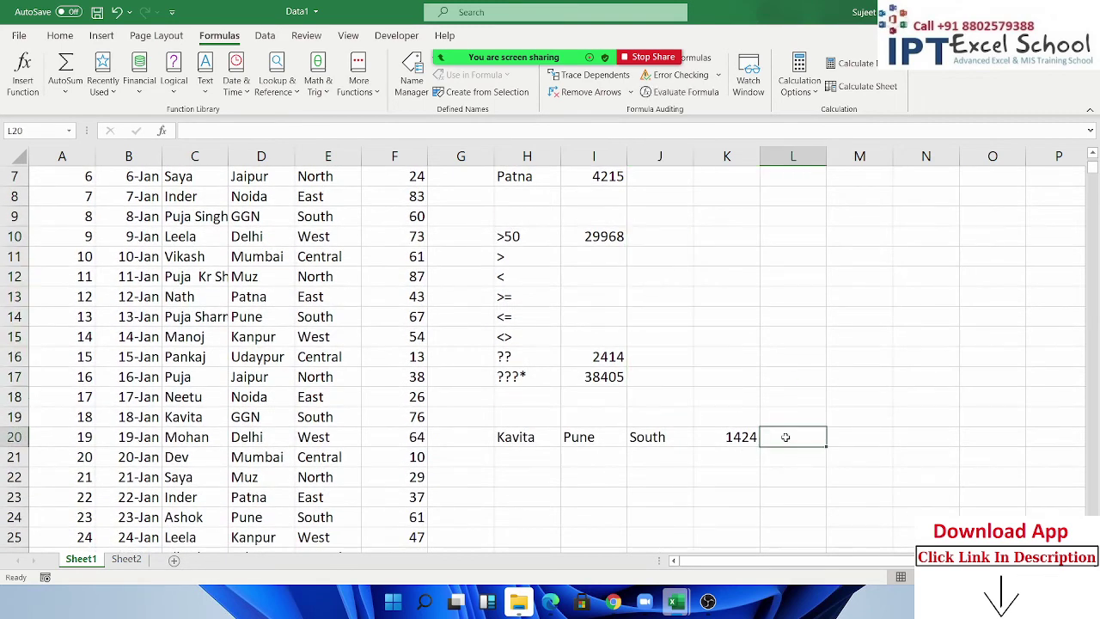
{"action": "type", "text": "=av"}
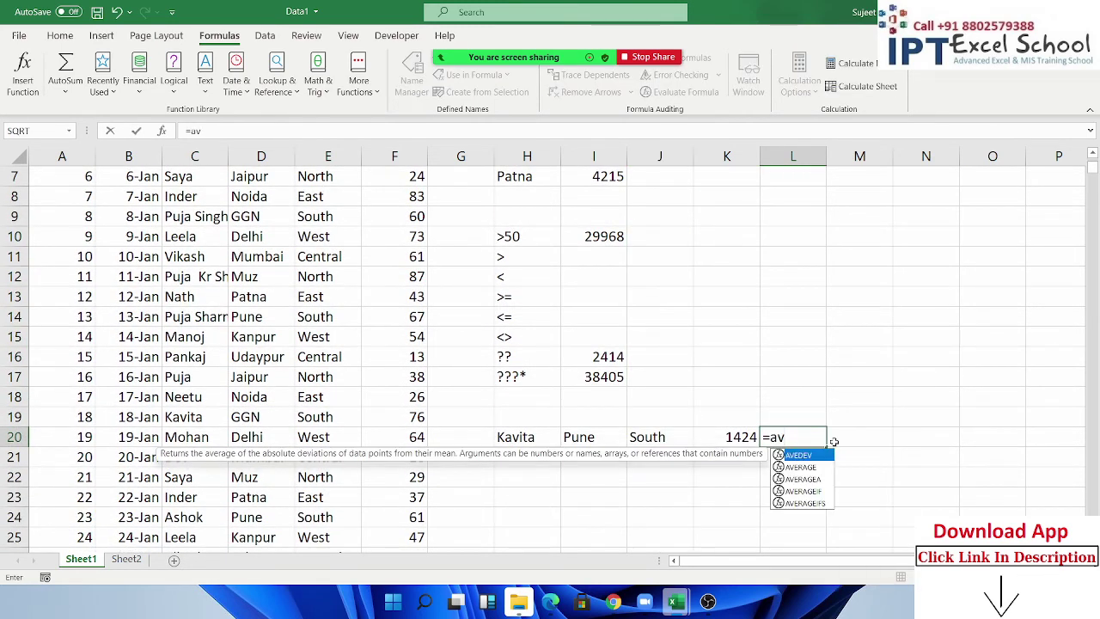
{"action": "key", "text": "Down"}
{"action": "key", "text": "Down"}
{"action": "key", "text": "Down"}
{"action": "key", "text": "Down"}
{"action": "key", "text": "Tab"}
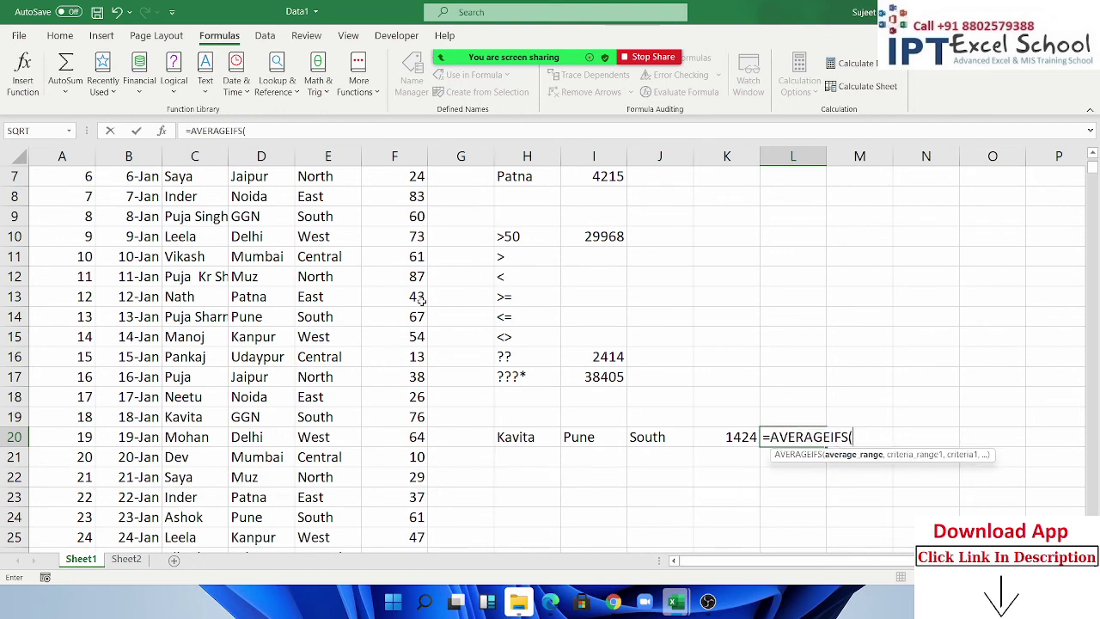
{"action": "scroll", "coordinate": [421, 297], "scroll_direction": "up", "scroll_amount": 2}
{"action": "left_click", "coordinate": [383, 162]}
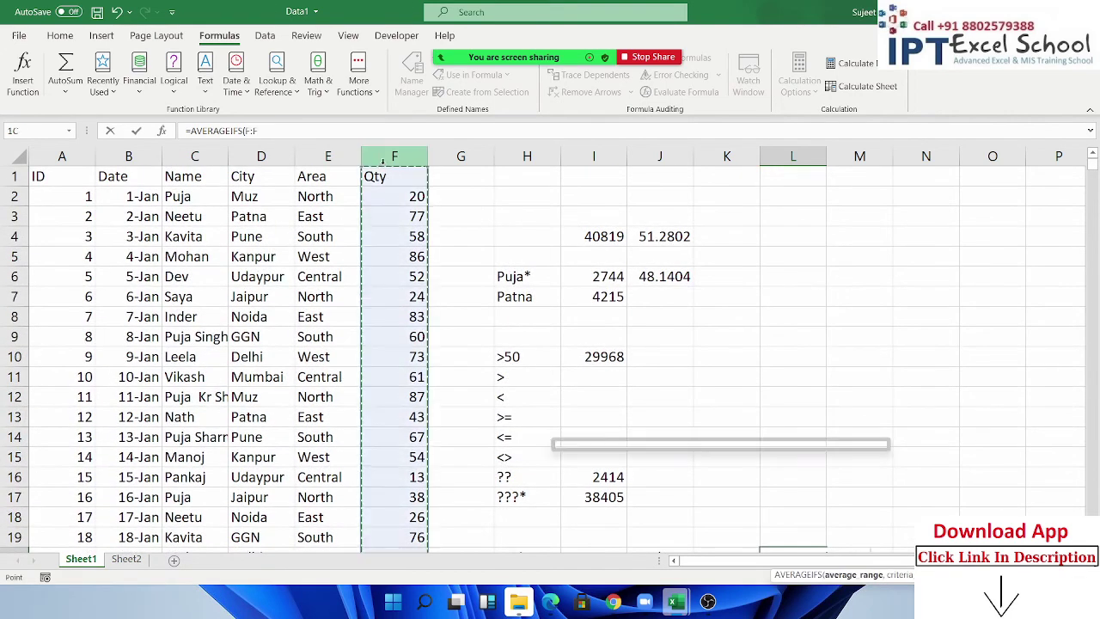
{"action": "type", "text": ","}
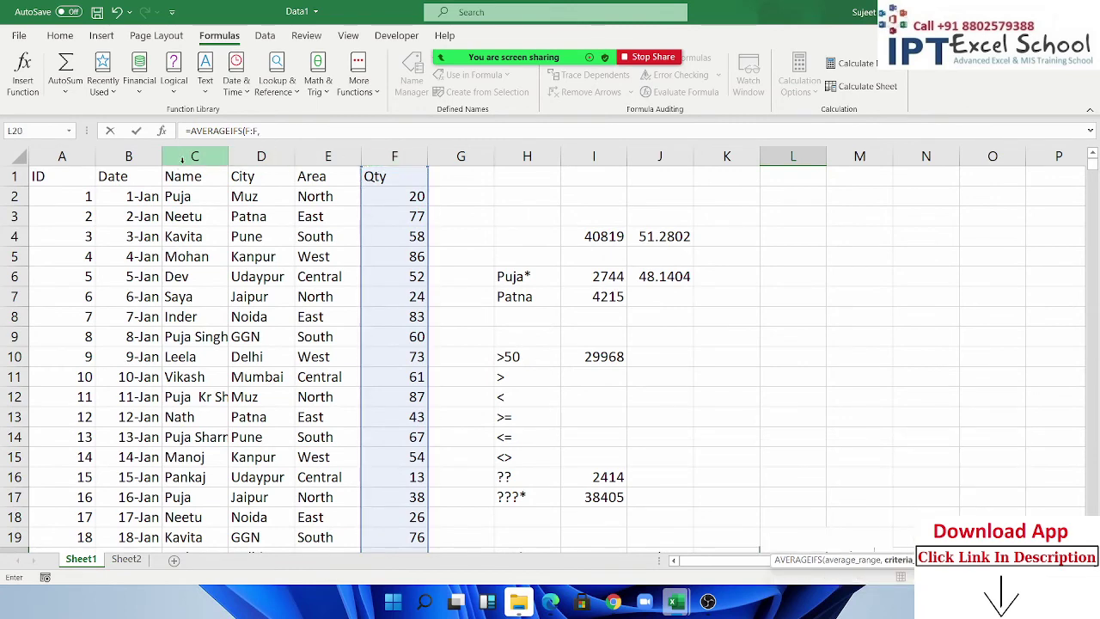
{"action": "left_click", "coordinate": [183, 156]}
{"action": "type", "text": ","}
{"action": "scroll", "coordinate": [521, 421], "scroll_direction": "down", "scroll_amount": 4}
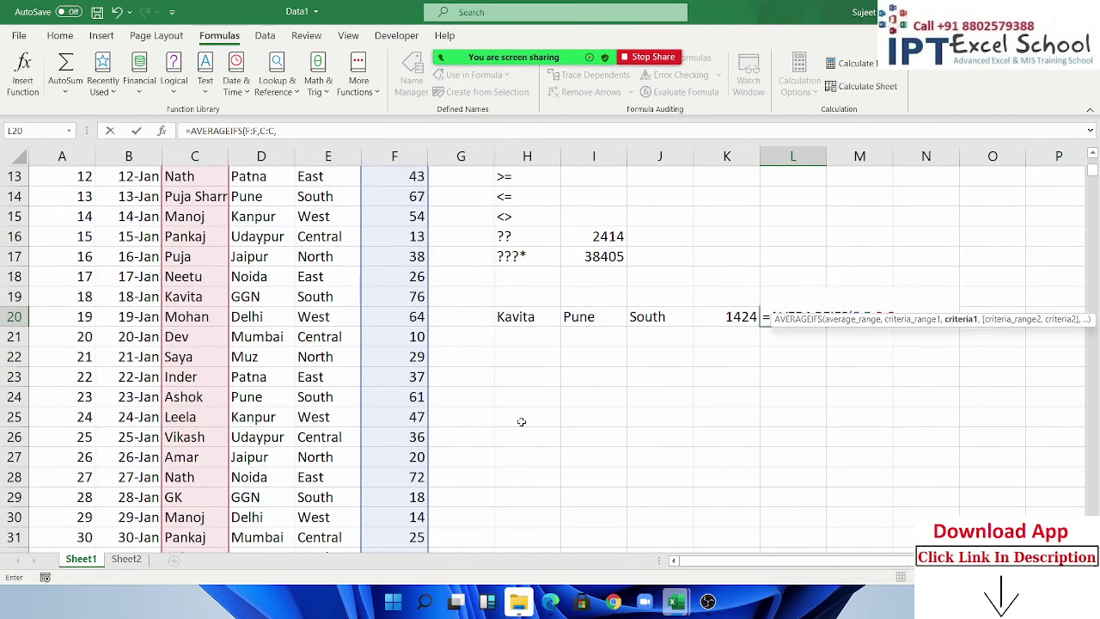
{"action": "left_click", "coordinate": [533, 319]}
{"action": "type", "text": ","}
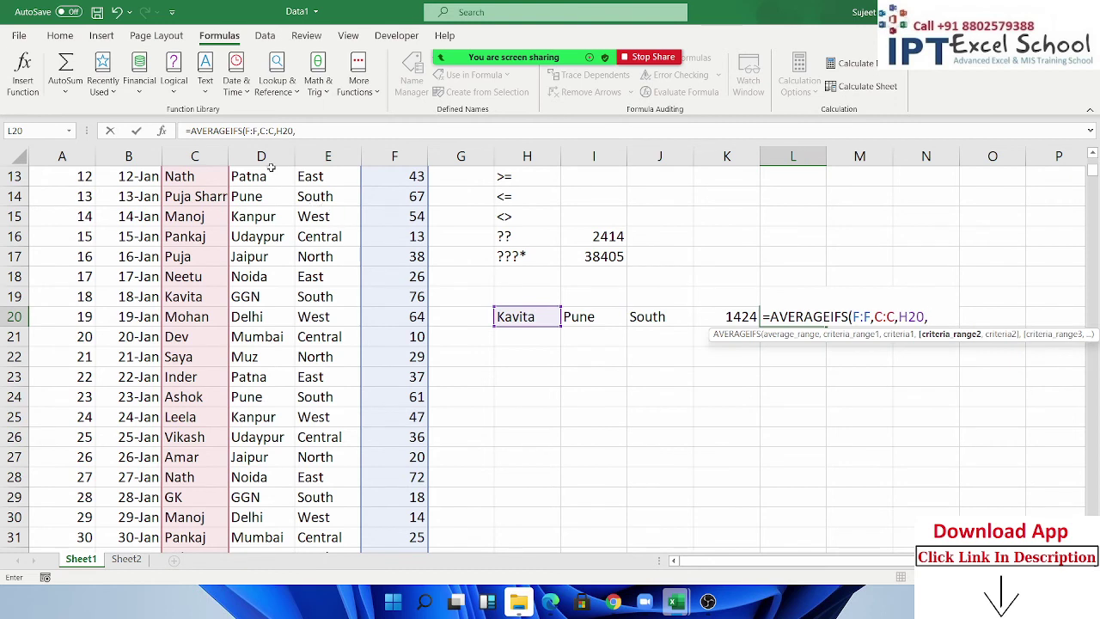
{"action": "left_click", "coordinate": [263, 157]}
{"action": "type", "text": ","}
{"action": "left_click", "coordinate": [581, 317]}
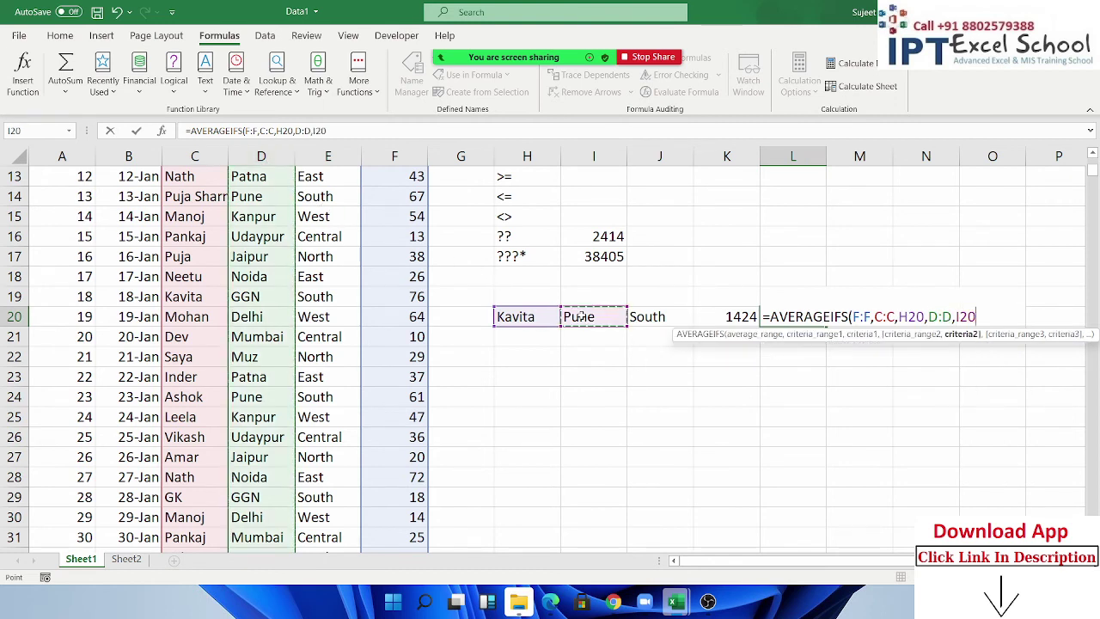
{"action": "type", "text": ","}
{"action": "left_click", "coordinate": [340, 159]}
{"action": "type", "text": ",E:E,"}
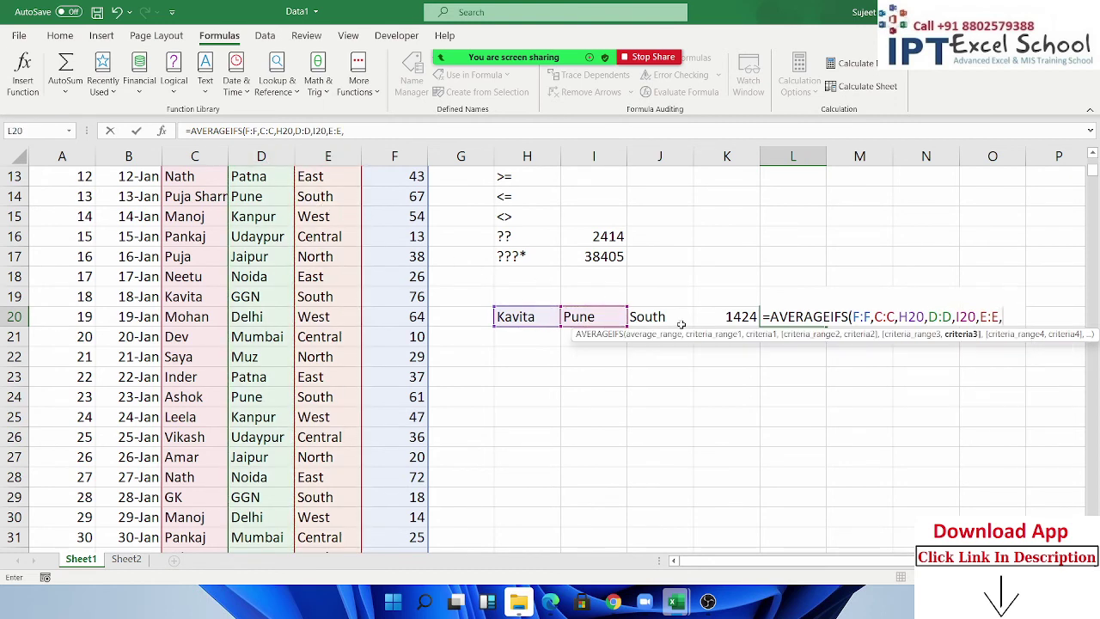
{"action": "left_click", "coordinate": [676, 317]}
{"action": "key", "text": "Return"}
{"action": "key", "text": "Up"}
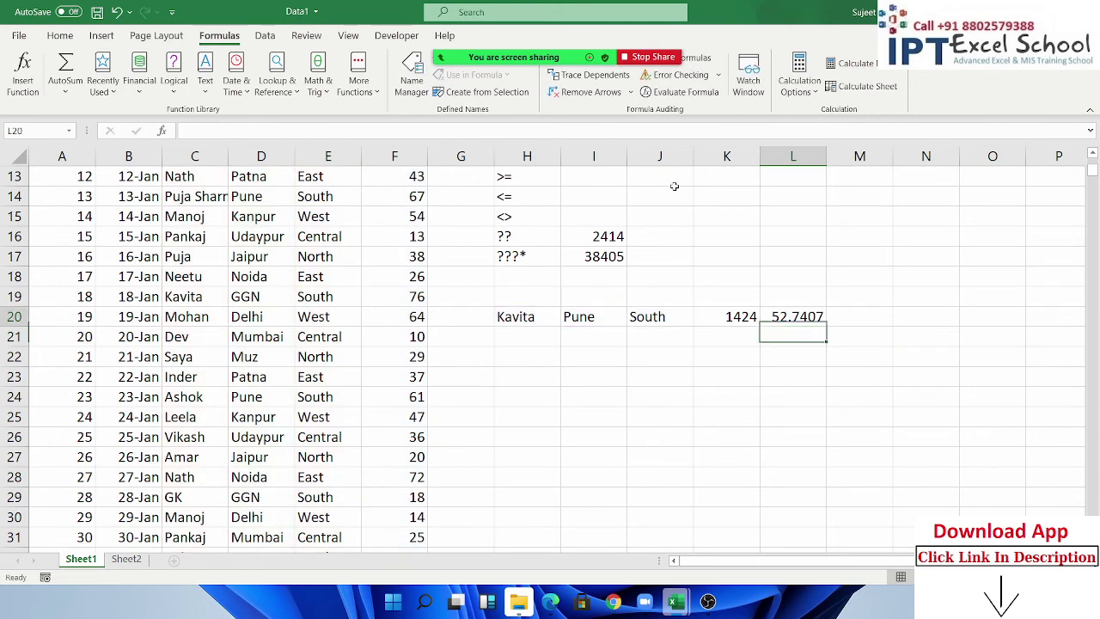
{"action": "scroll", "coordinate": [801, 358], "scroll_direction": "up", "scroll_amount": 3}
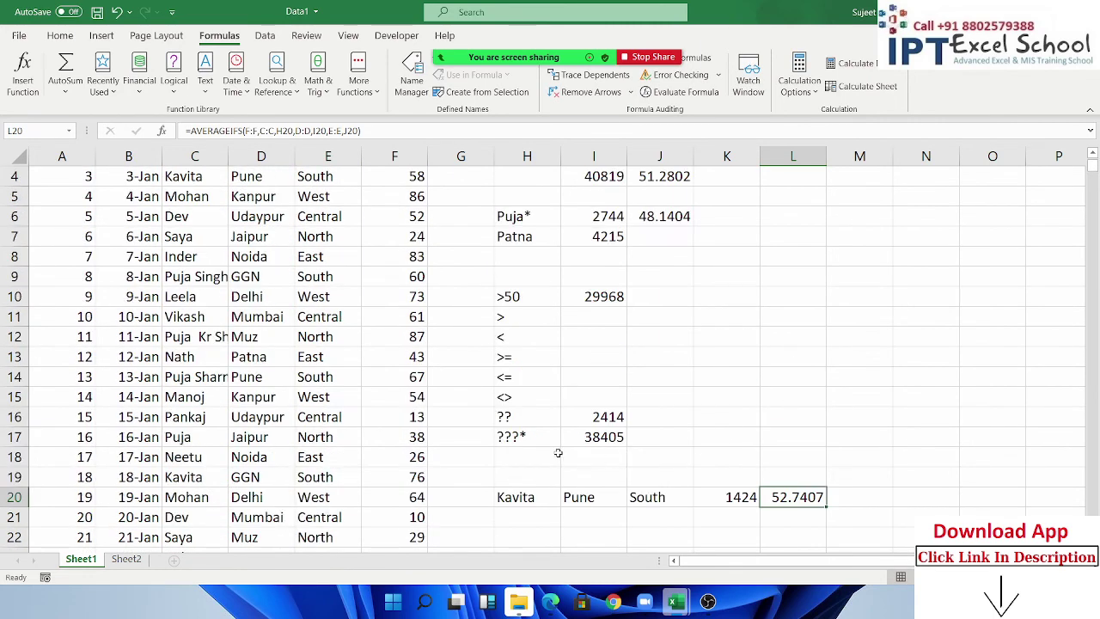
{"action": "left_click_drag", "start_coordinate": [558, 453], "coordinate": [530, 217]}
{"action": "scroll", "coordinate": [834, 395], "scroll_direction": "up", "scroll_amount": 1}
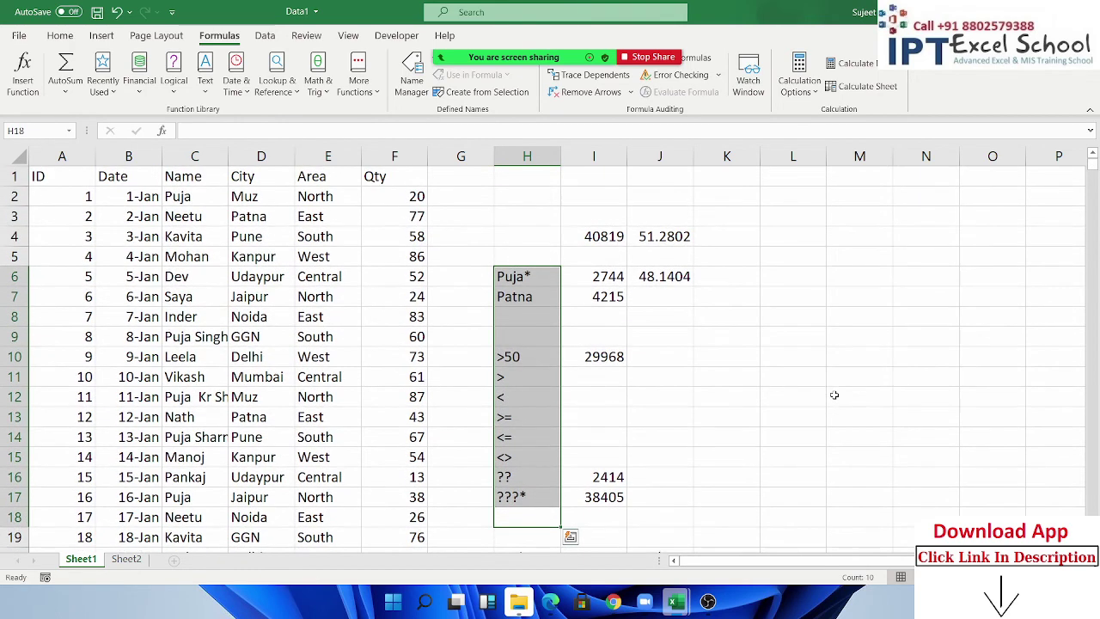
Step: Enter =COUNT(F2:F6) in J1, giving 5
{"action": "left_click", "coordinate": [726, 240]}
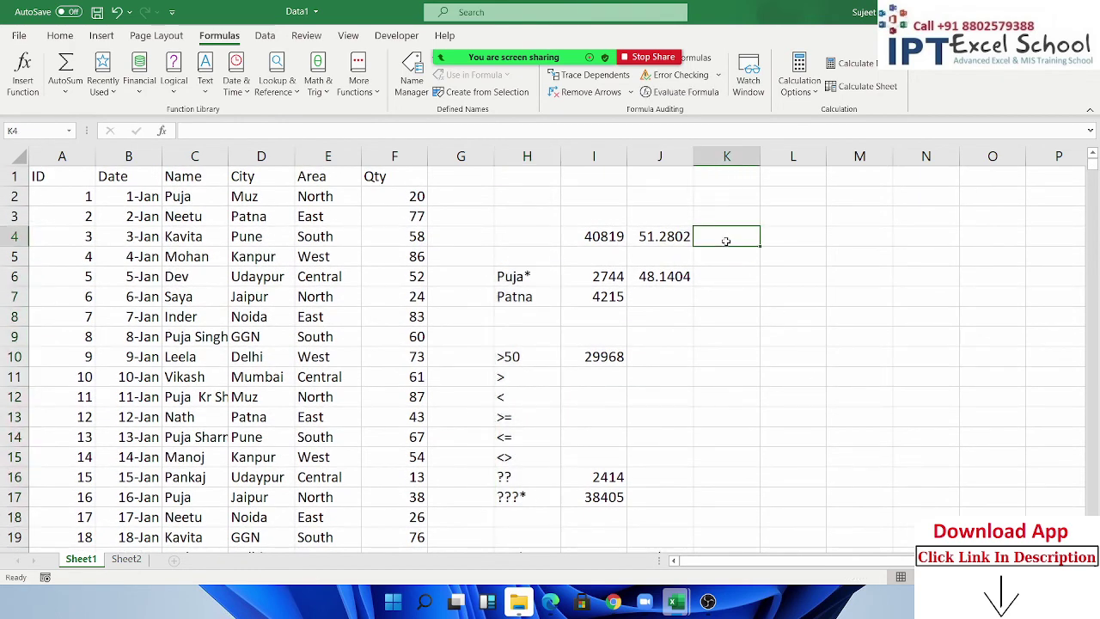
{"action": "left_click", "coordinate": [692, 183]}
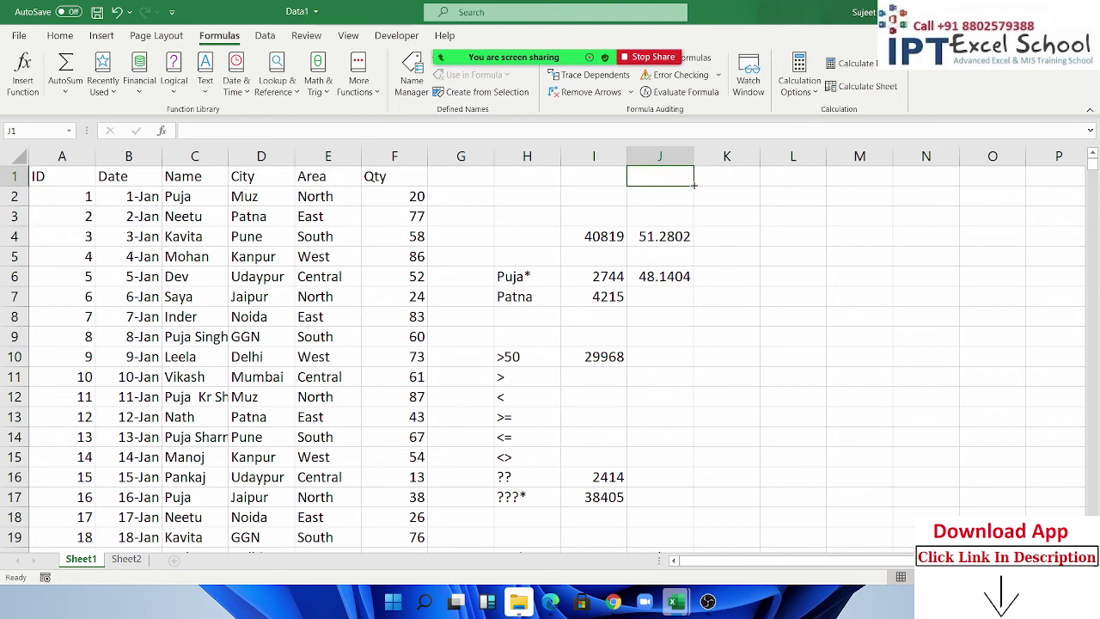
{"action": "type", "text": "=cou"}
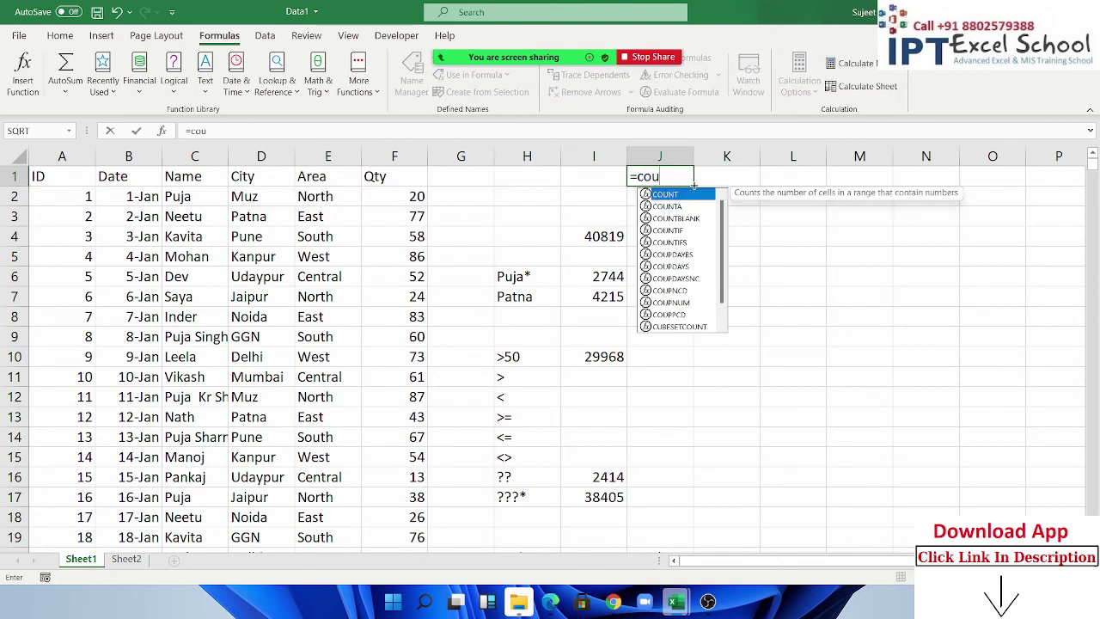
{"action": "key", "text": "Tab"}
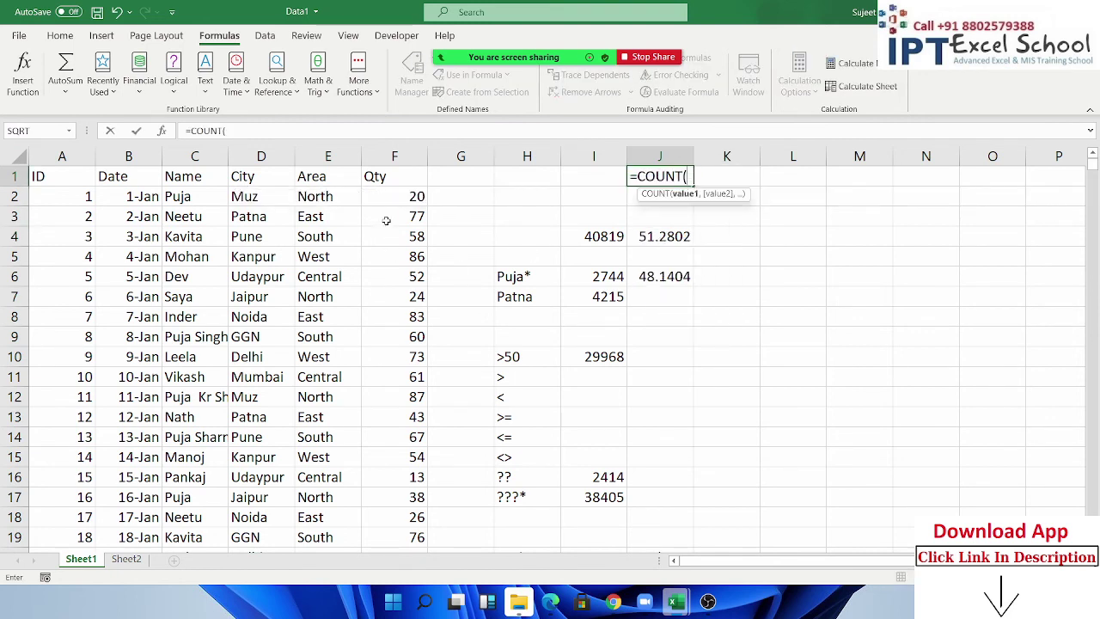
{"action": "left_click_drag", "start_coordinate": [386, 197], "coordinate": [386, 280]}
{"action": "key", "text": "Return"}
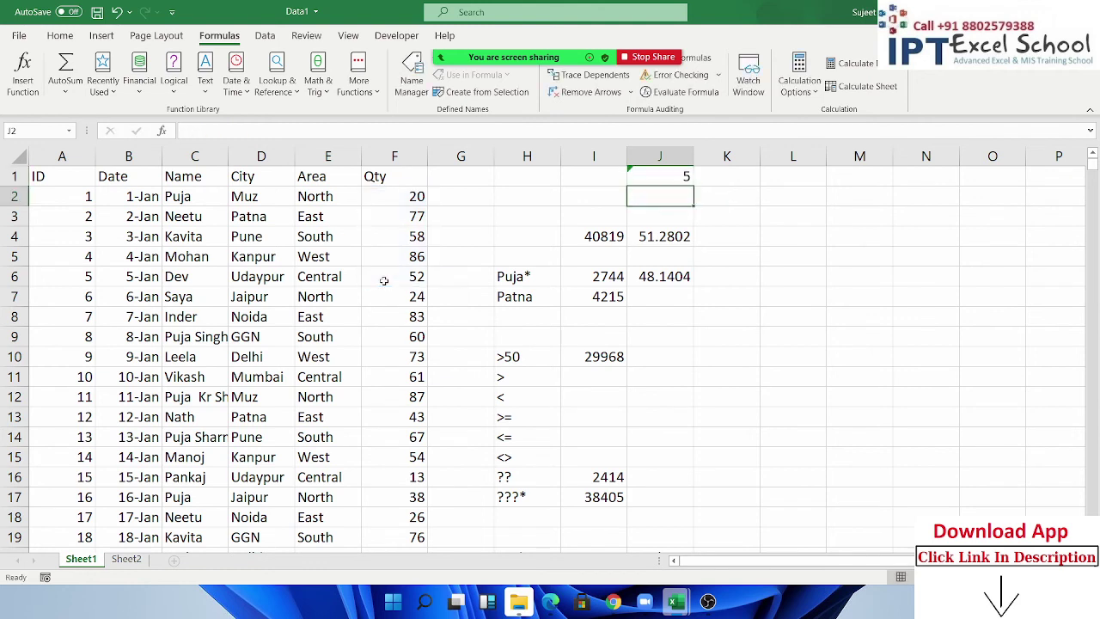
Step: Enter a COUNTA formula in K1 counting the non-empty cells, giving 6
{"action": "key", "text": "Up"}
{"action": "key", "text": "Right"}
{"action": "type", "text": "=cou"}
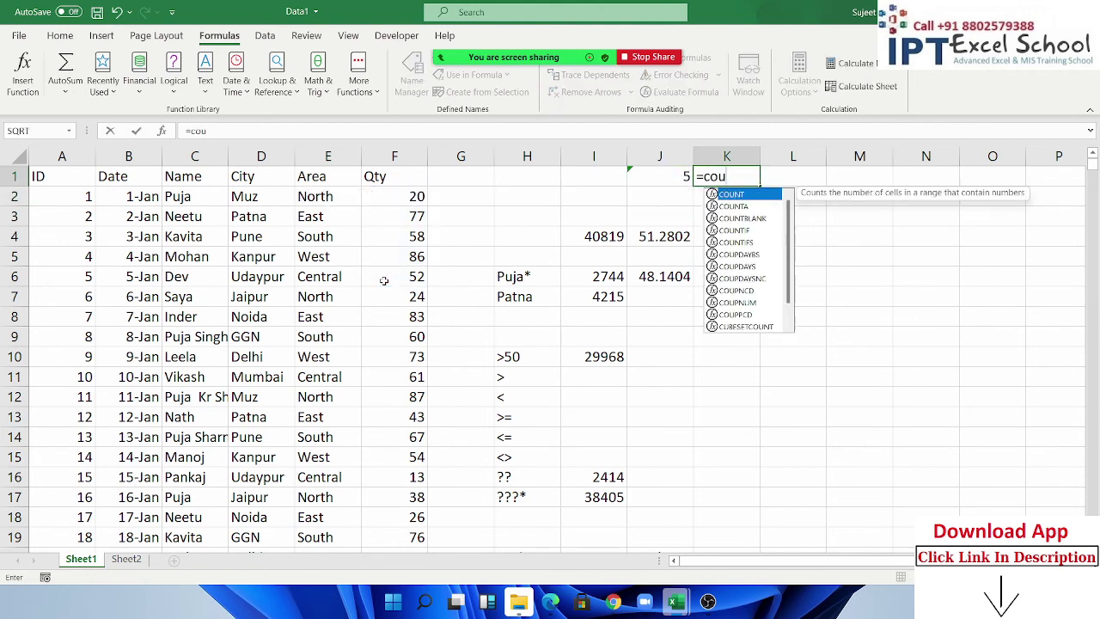
{"action": "key", "text": "Down"}
{"action": "key", "text": "Tab"}
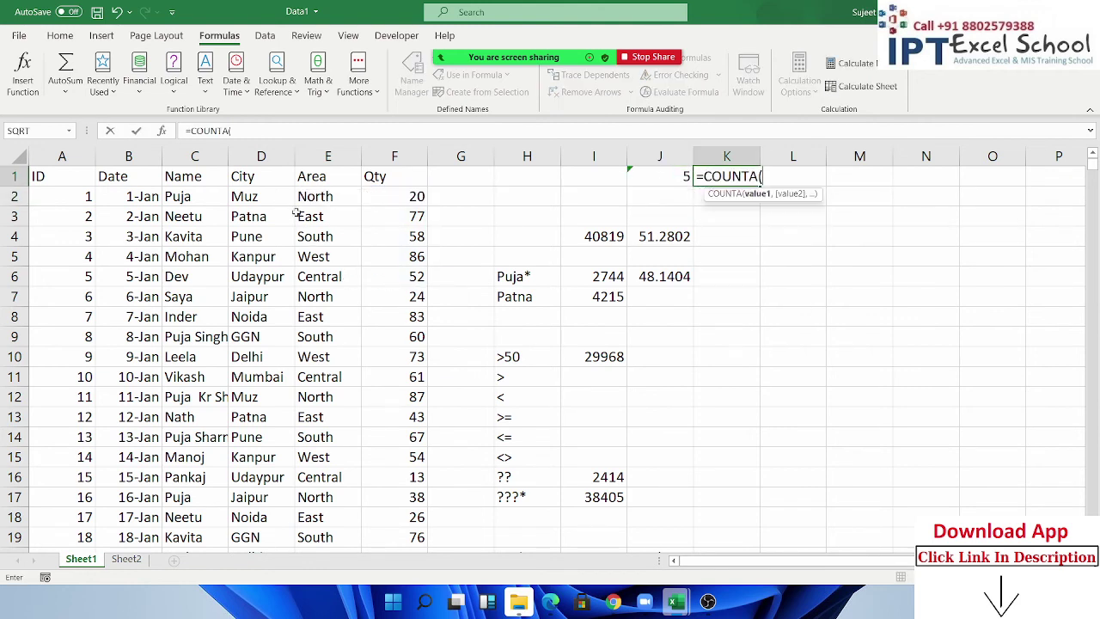
{"action": "left_click_drag", "start_coordinate": [295, 212], "coordinate": [397, 233]}
{"action": "key", "text": "Return"}
Step: Enter =COUNTBLANK(E2:G2) in L1, giving 1
{"action": "key", "text": "Up"}
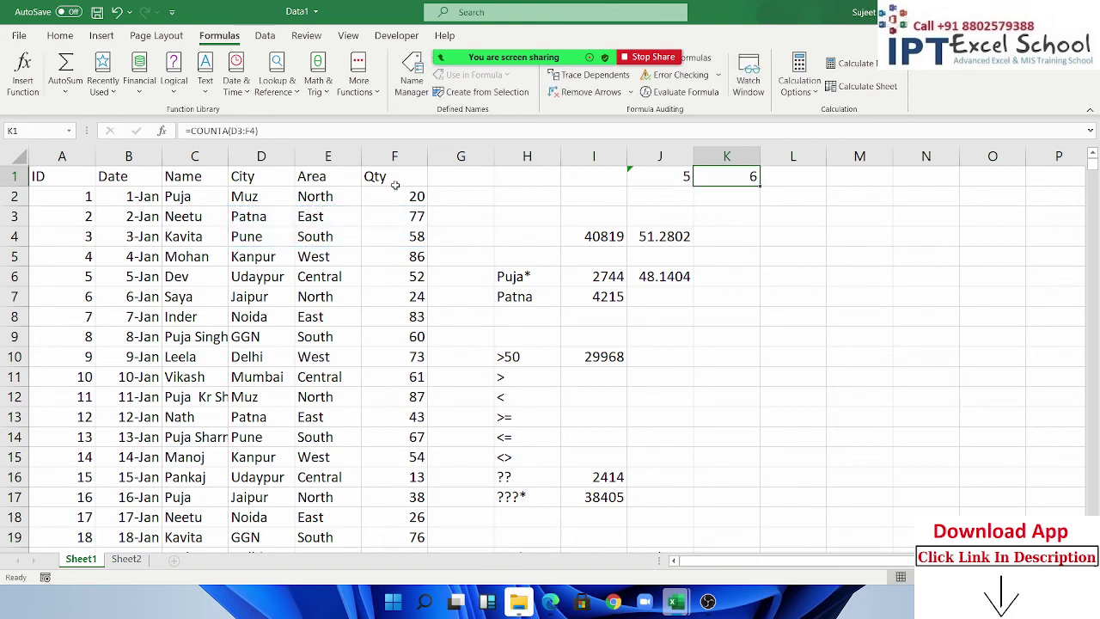
{"action": "key", "text": "Right"}
{"action": "type", "text": "=cou"}
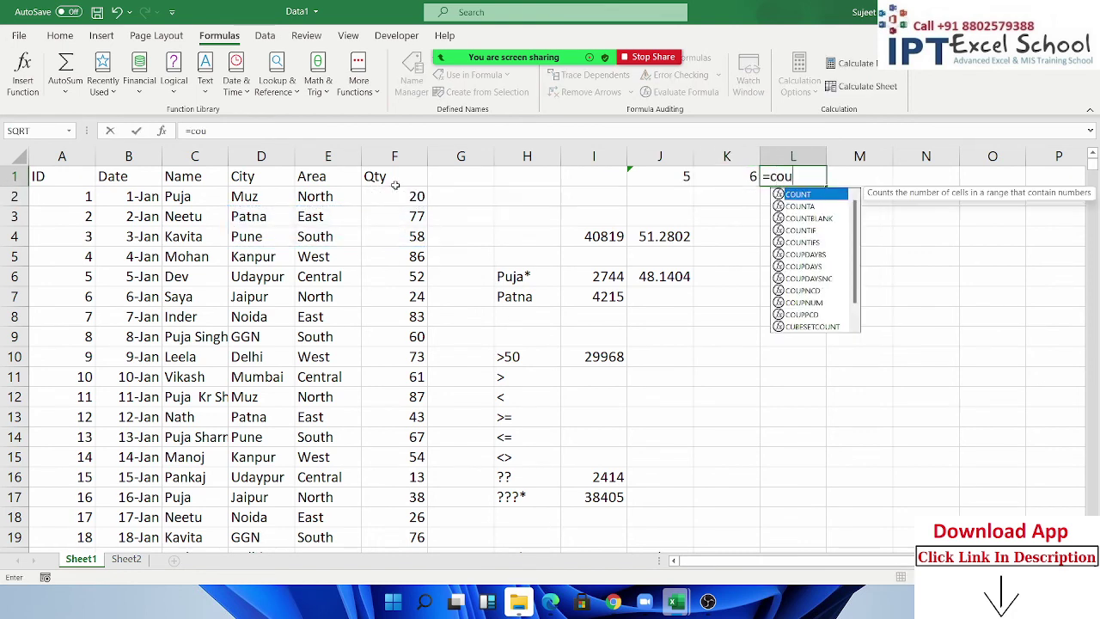
{"action": "key", "text": "Down"}
{"action": "key", "text": "Down"}
{"action": "key", "text": "Tab"}
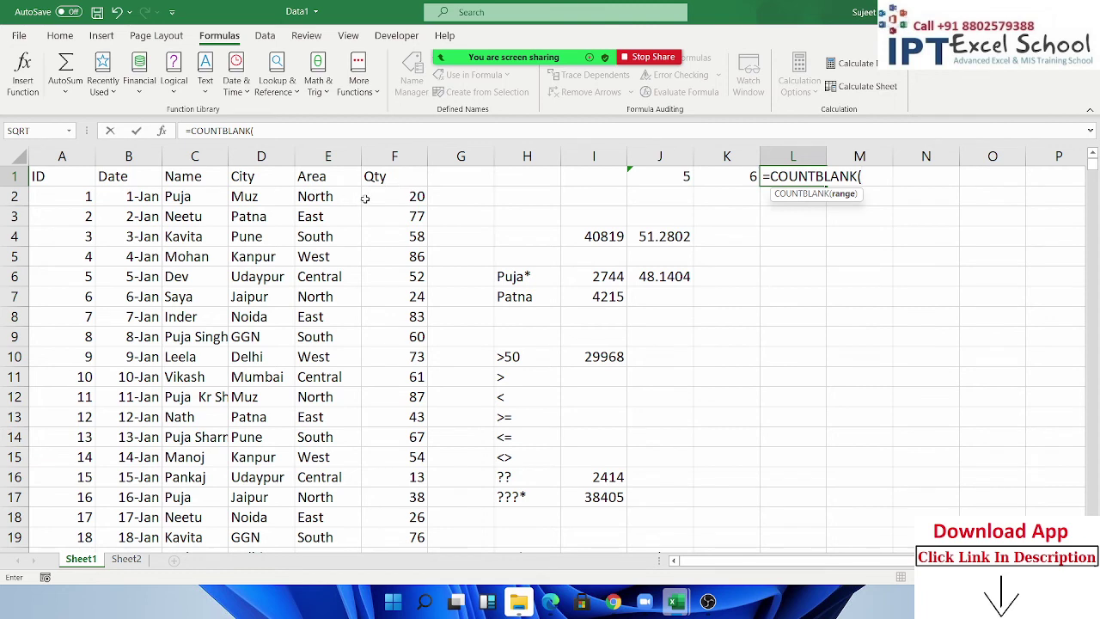
{"action": "left_click_drag", "start_coordinate": [354, 197], "coordinate": [489, 198]}
{"action": "key", "text": "Return"}
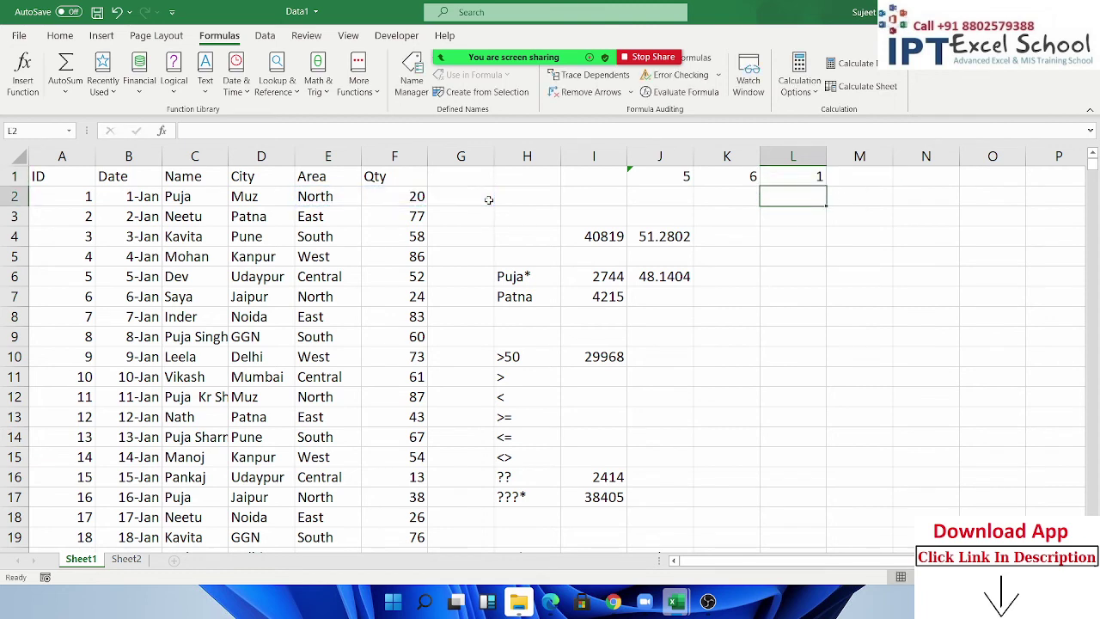
Step: Move to K6 and clear a mistyped entry there
{"action": "key", "text": "Down"}
{"action": "key", "text": "Down"}
{"action": "key", "text": "Left"}
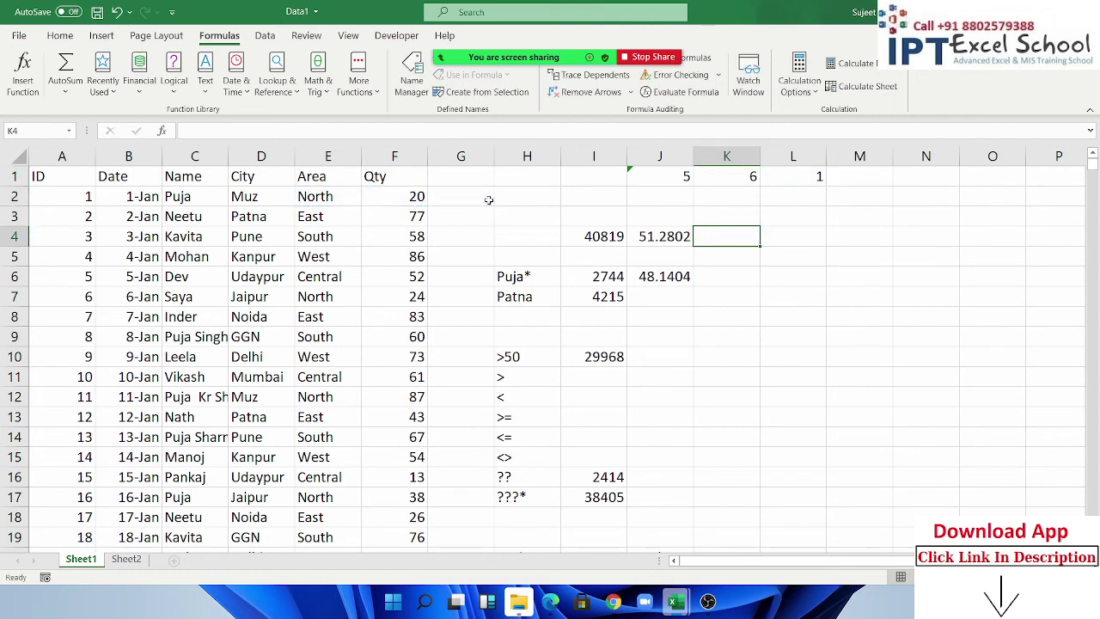
{"action": "key", "text": "Down"}
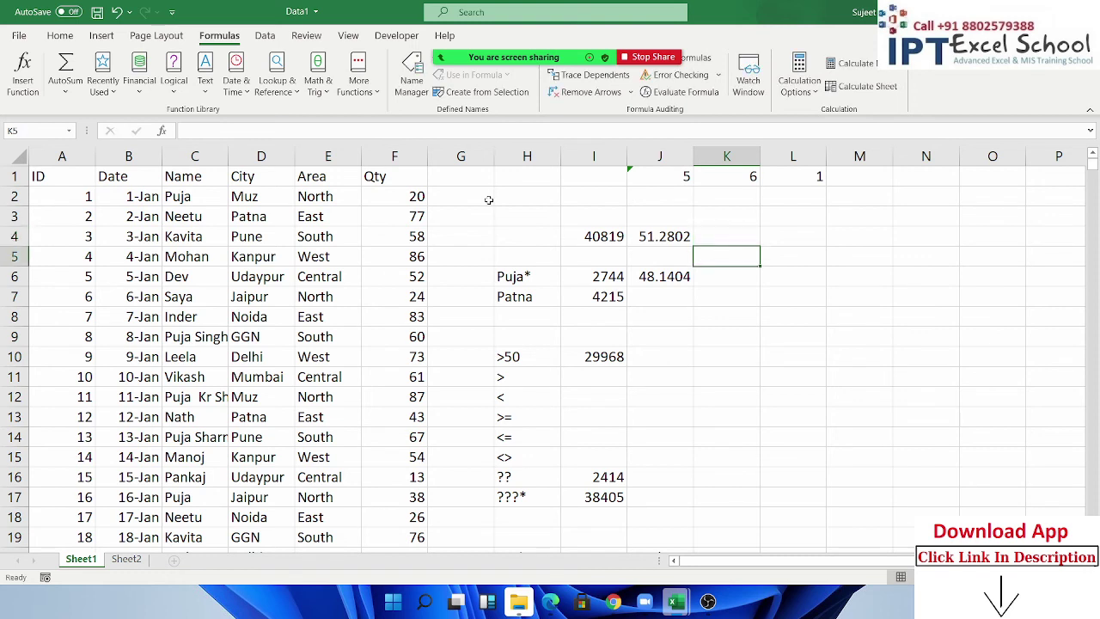
{"action": "key", "text": "Down"}
{"action": "type", "text": "c"}
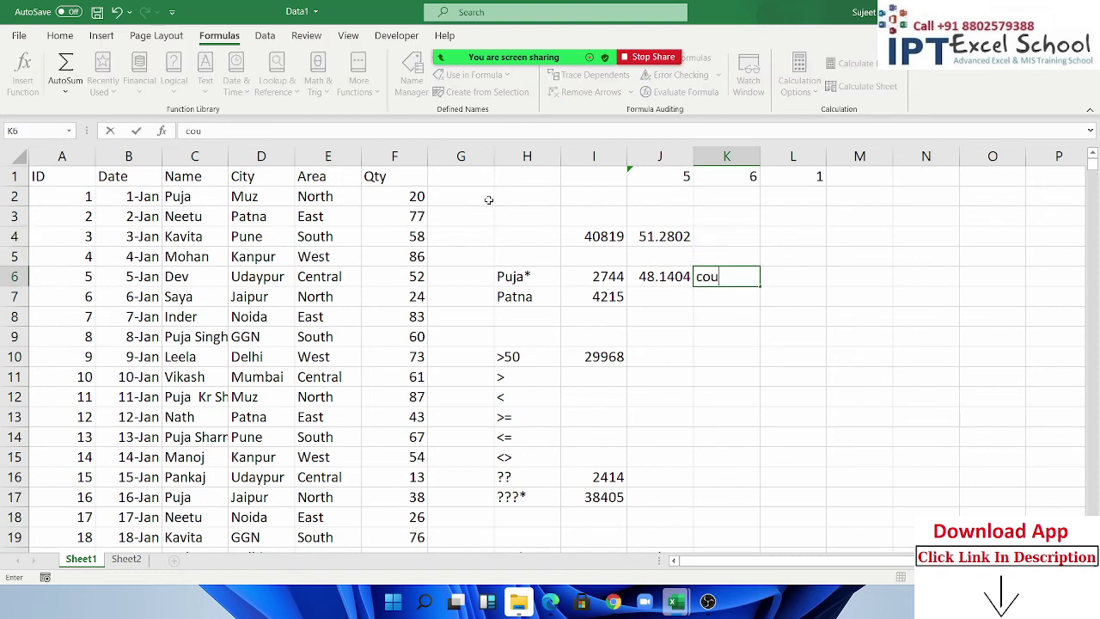
{"action": "key", "text": "BackSpace"}
{"action": "key", "text": "BackSpace"}
{"action": "key", "text": "BackSpace"}
Step: Enter =COUNTIF(C:C,H6) in K6 to count names matching Puja*
{"action": "type", "text": "="}
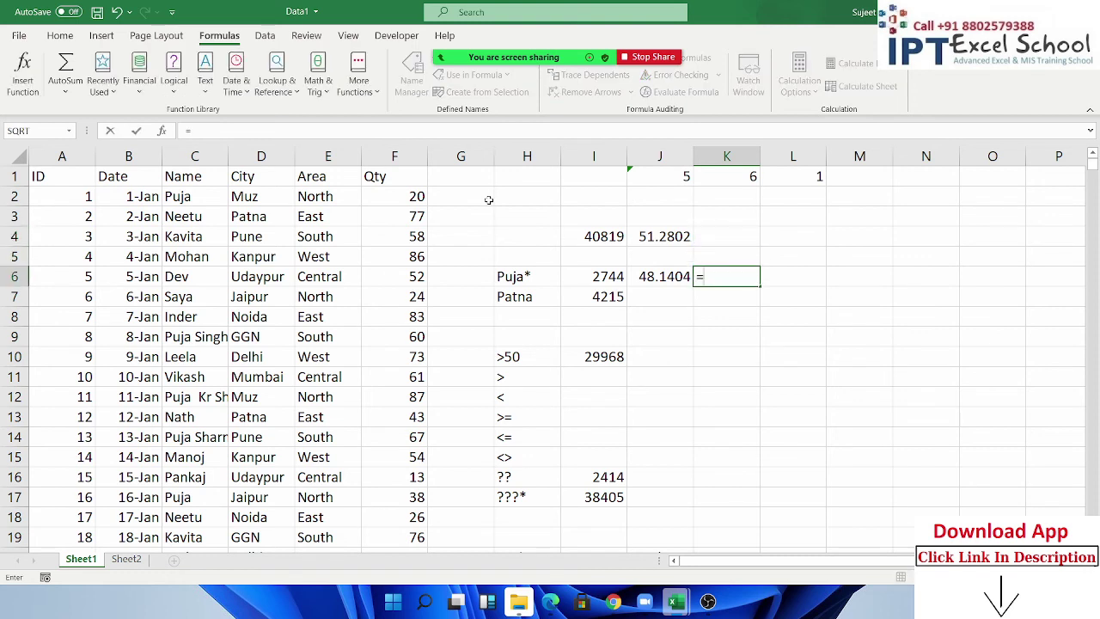
{"action": "type", "text": "cou"}
{"action": "key", "text": "Down"}
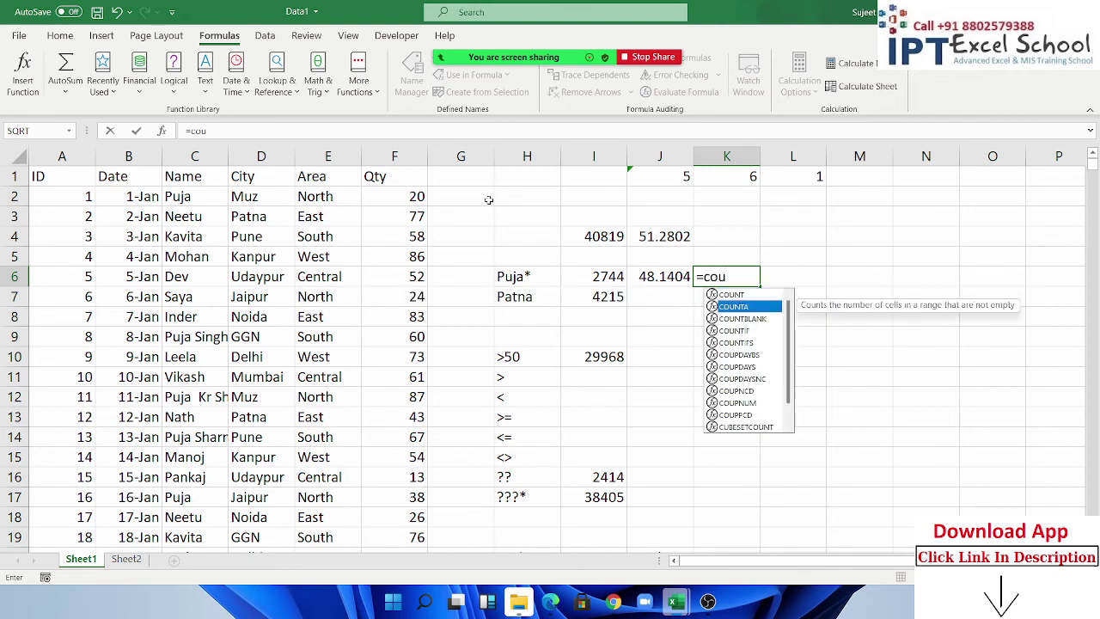
{"action": "key", "text": "Down"}
{"action": "key", "text": "Down"}
{"action": "key", "text": "Tab"}
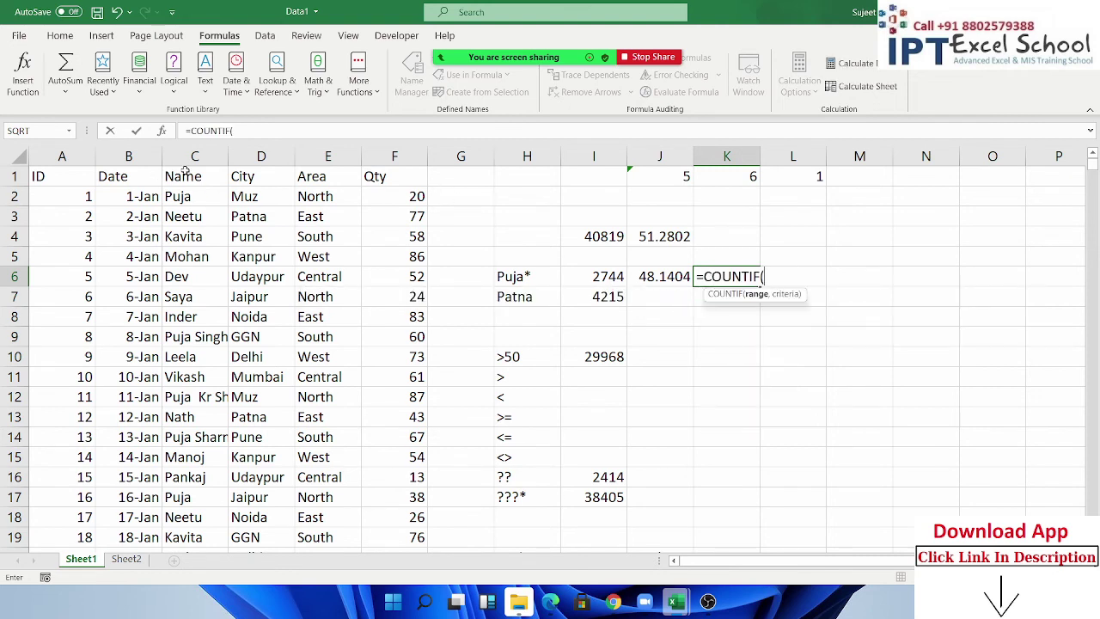
{"action": "left_click", "coordinate": [195, 156]}
{"action": "type", "text": ","}
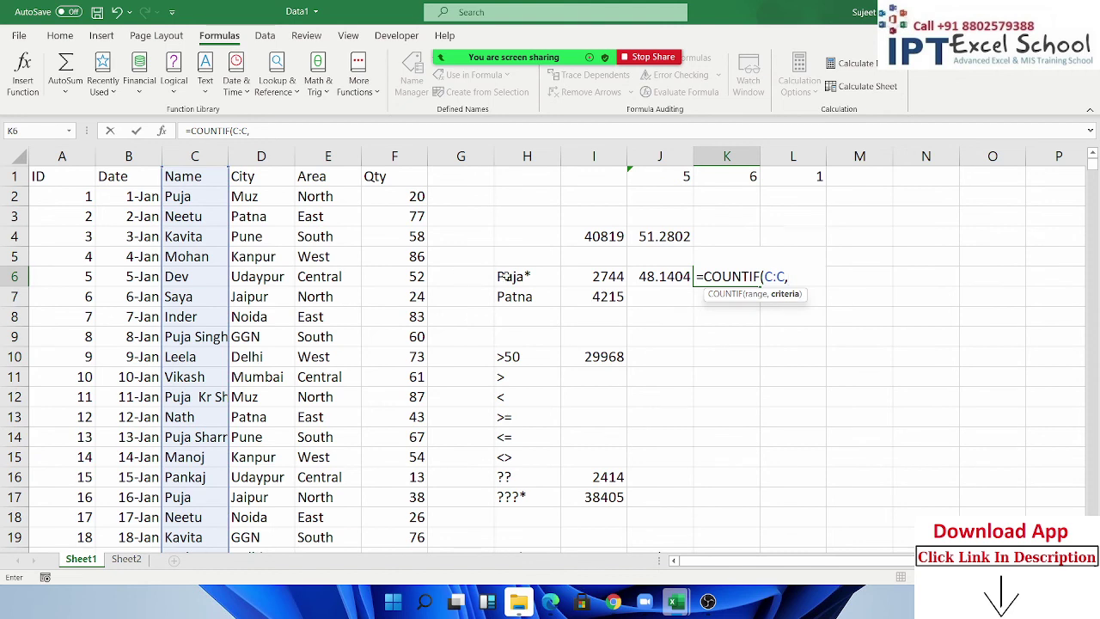
{"action": "left_click", "coordinate": [509, 276]}
{"action": "key", "text": "Return"}
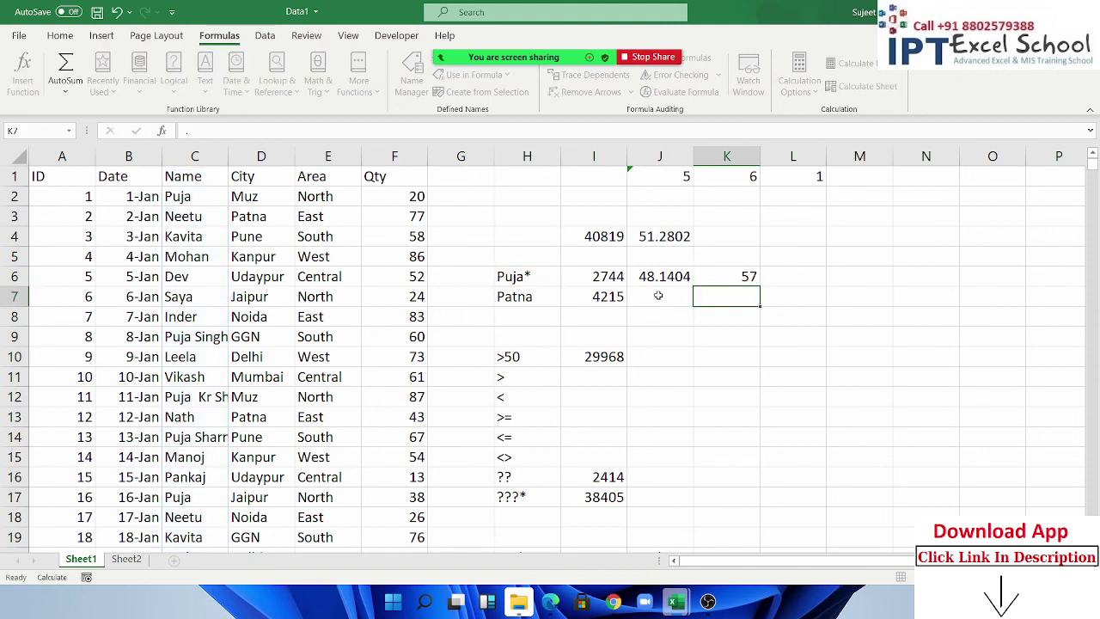
Step: Review K6's COUNTIF formula and the comparison criteria in column H
{"action": "double_click", "coordinate": [743, 277]}
{"action": "key", "text": "Escape"}
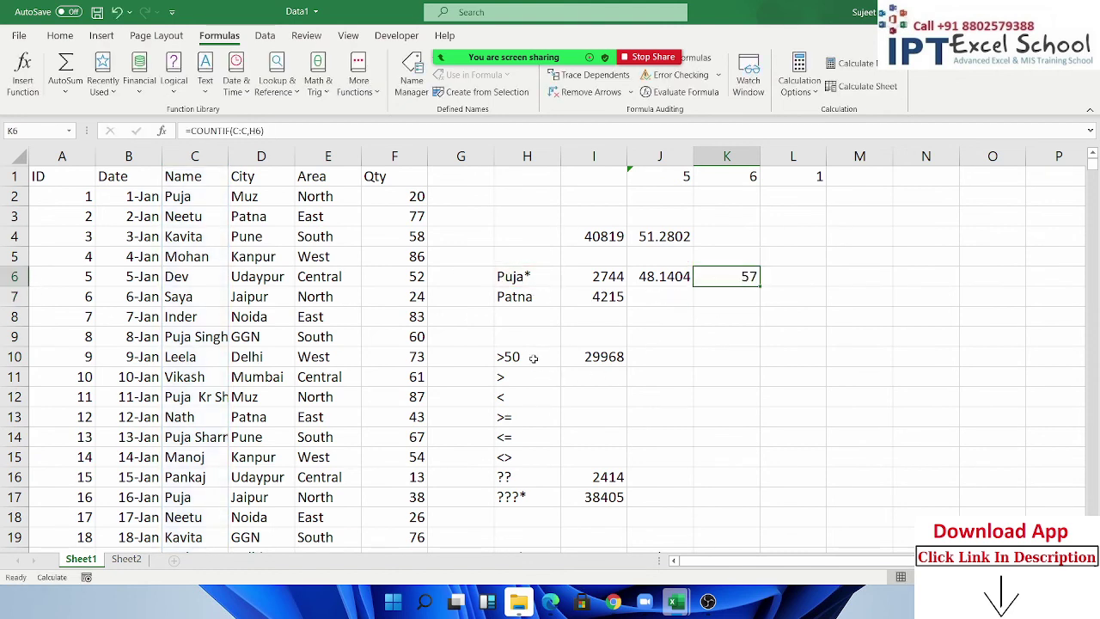
{"action": "left_click_drag", "start_coordinate": [533, 357], "coordinate": [527, 497]}
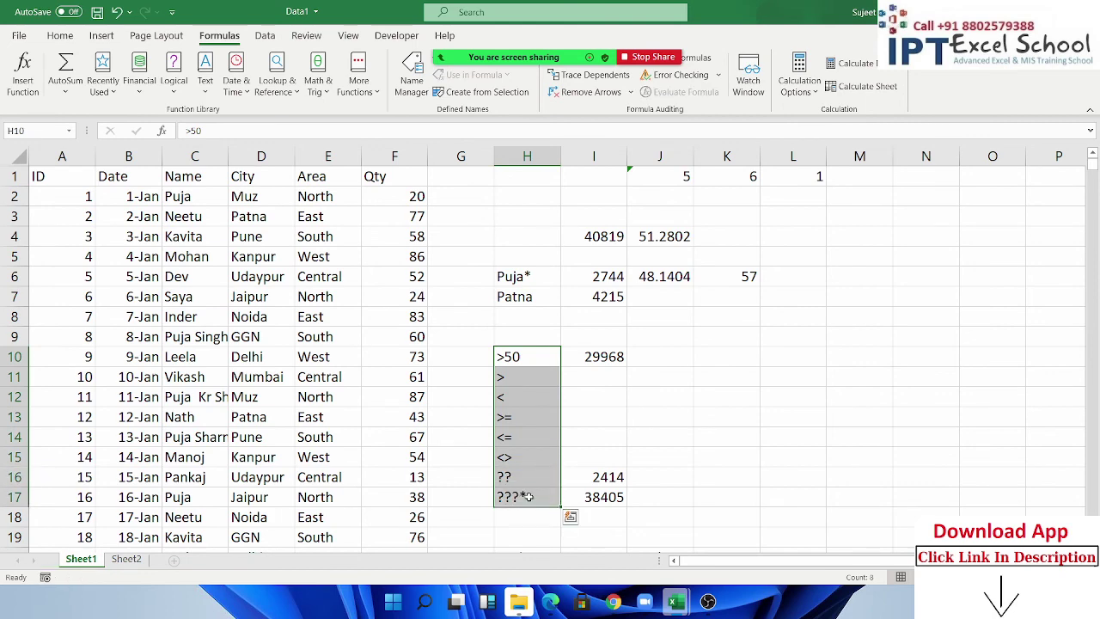
{"action": "scroll", "coordinate": [654, 447], "scroll_direction": "down", "scroll_amount": 3}
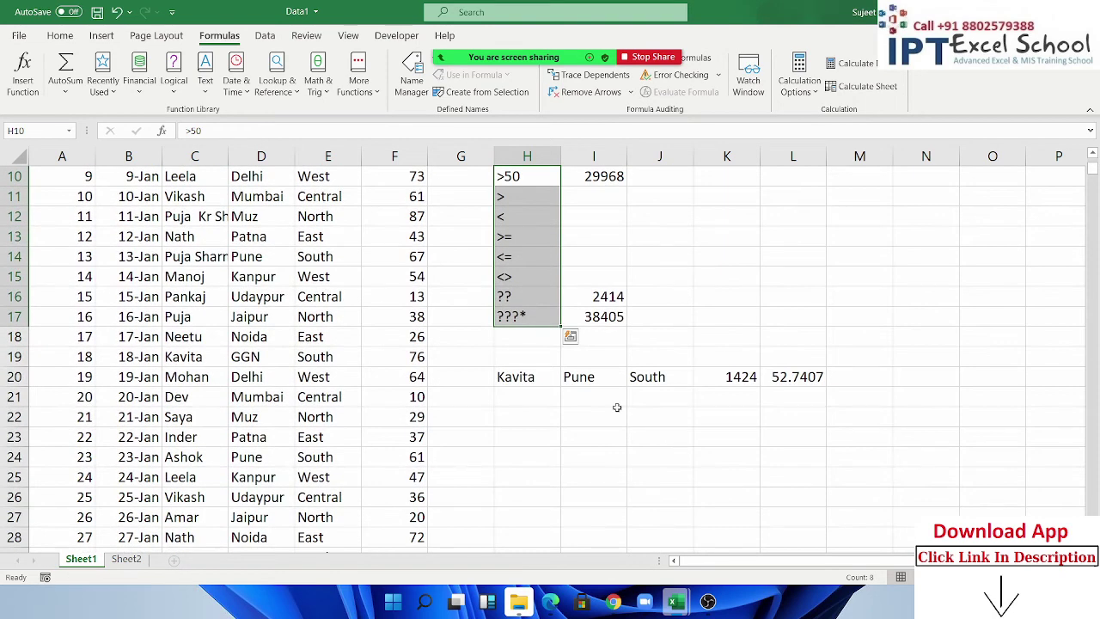
Step: Start a COUNTIFS in M20 matching column C against Kavita in H20
{"action": "left_click", "coordinate": [864, 381]}
{"action": "type", "text": "="}
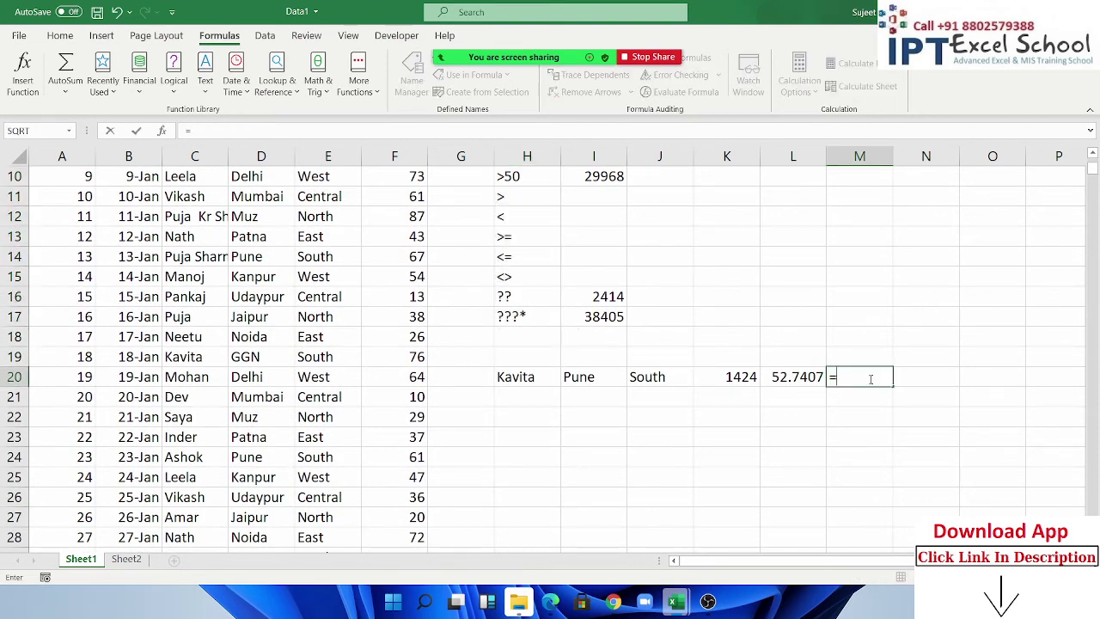
{"action": "type", "text": "acou"}
{"action": "key", "text": "BackSpace"}
{"action": "key", "text": "BackSpace"}
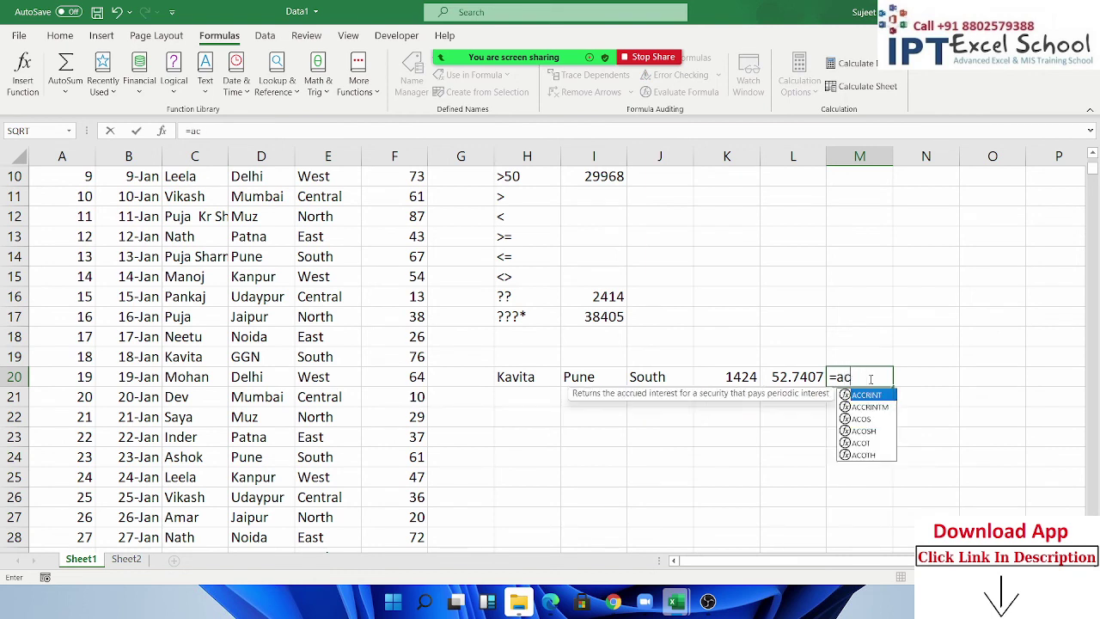
{"action": "key", "text": "BackSpace"}
{"action": "key", "text": "BackSpace"}
{"action": "type", "text": "cou"}
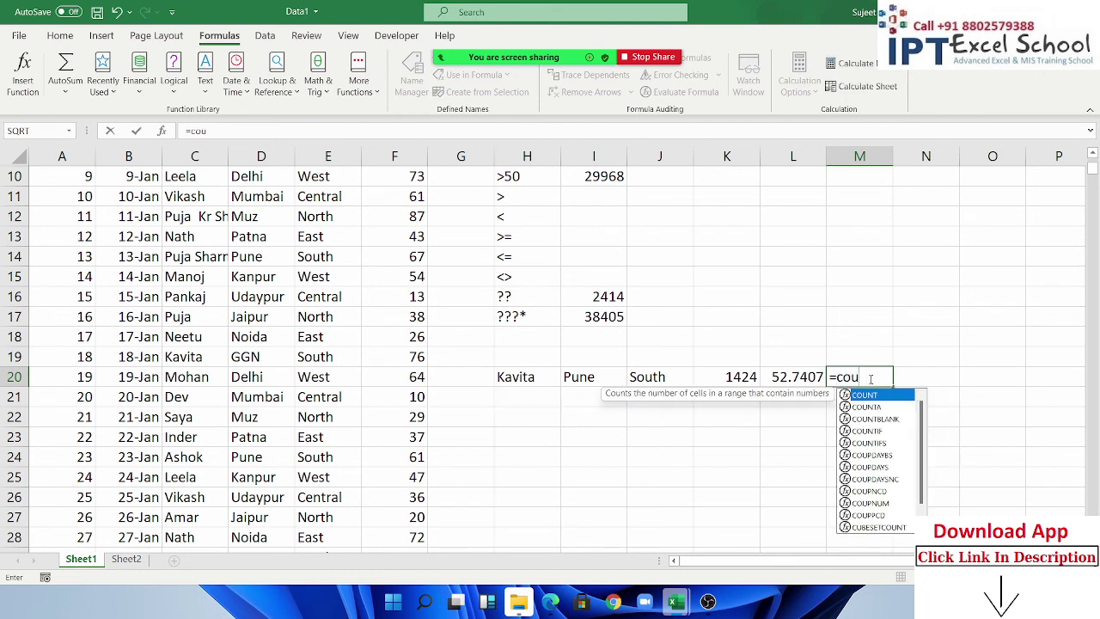
{"action": "key", "text": "Down"}
{"action": "key", "text": "Down"}
{"action": "key", "text": "Down"}
{"action": "key", "text": "Down"}
{"action": "key", "text": "Tab"}
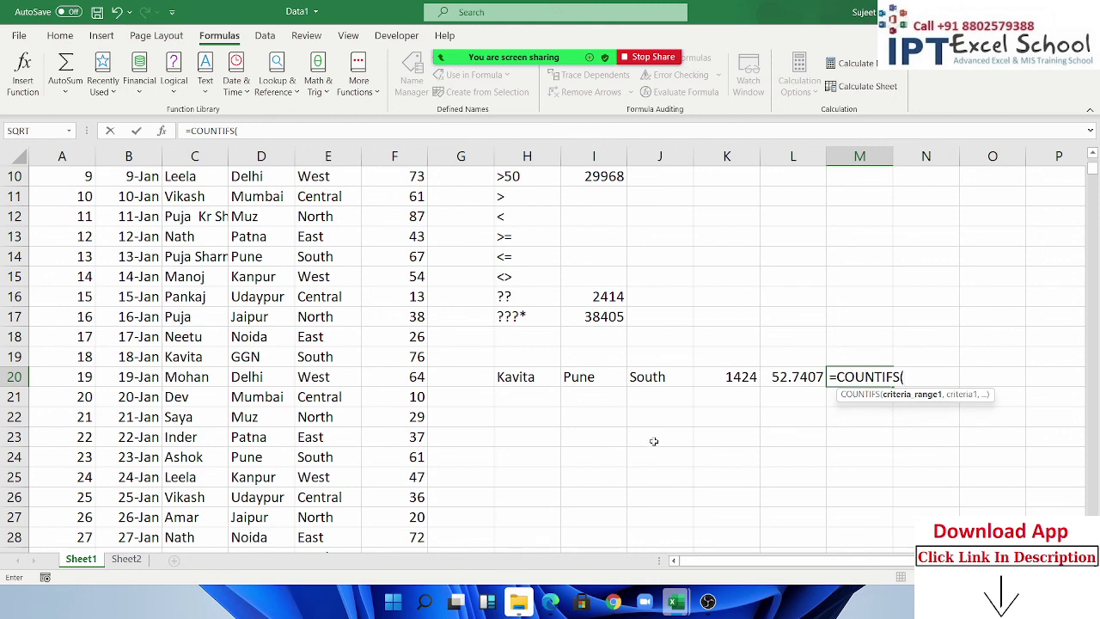
{"action": "scroll", "coordinate": [653, 442], "scroll_direction": "up", "scroll_amount": 2}
{"action": "left_click", "coordinate": [207, 160]}
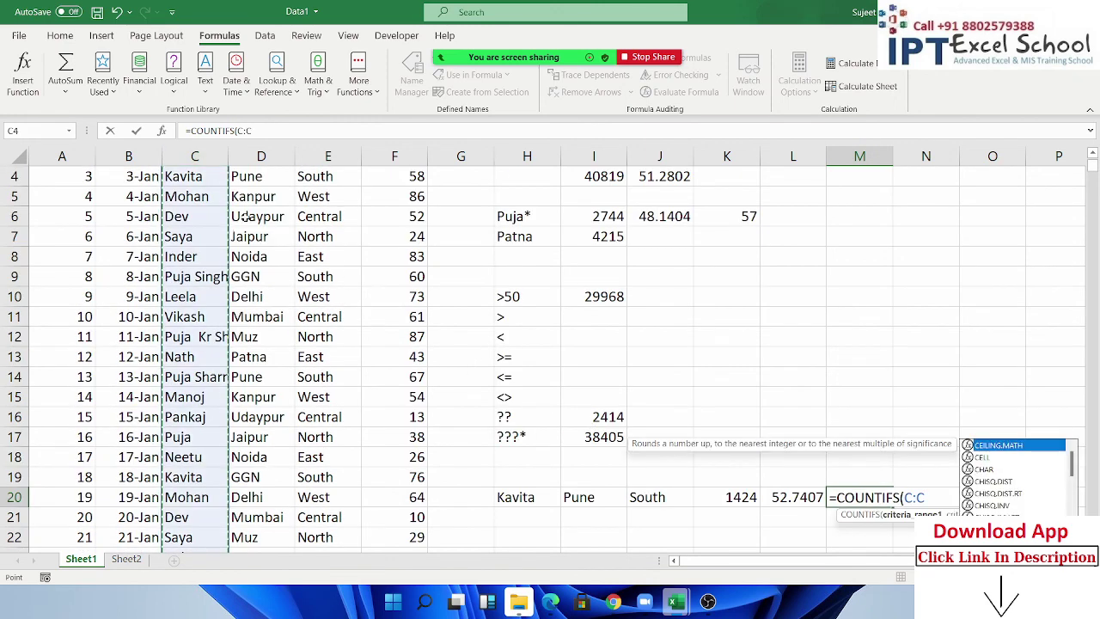
{"action": "type", "text": ","}
{"action": "left_click", "coordinate": [527, 501]}
Step: Add the D:D = I20 (Pune) and E:E = J20 (South) criteria, giving 27
{"action": "type", "text": ","}
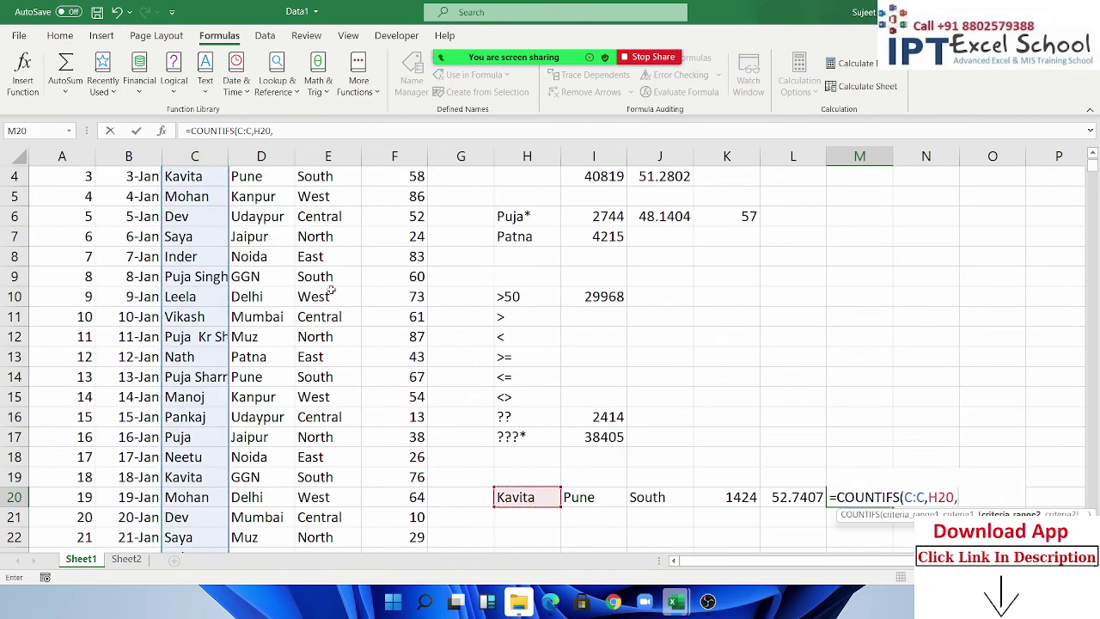
{"action": "type", "text": "D:D,"}
{"action": "left_click", "coordinate": [584, 496]}
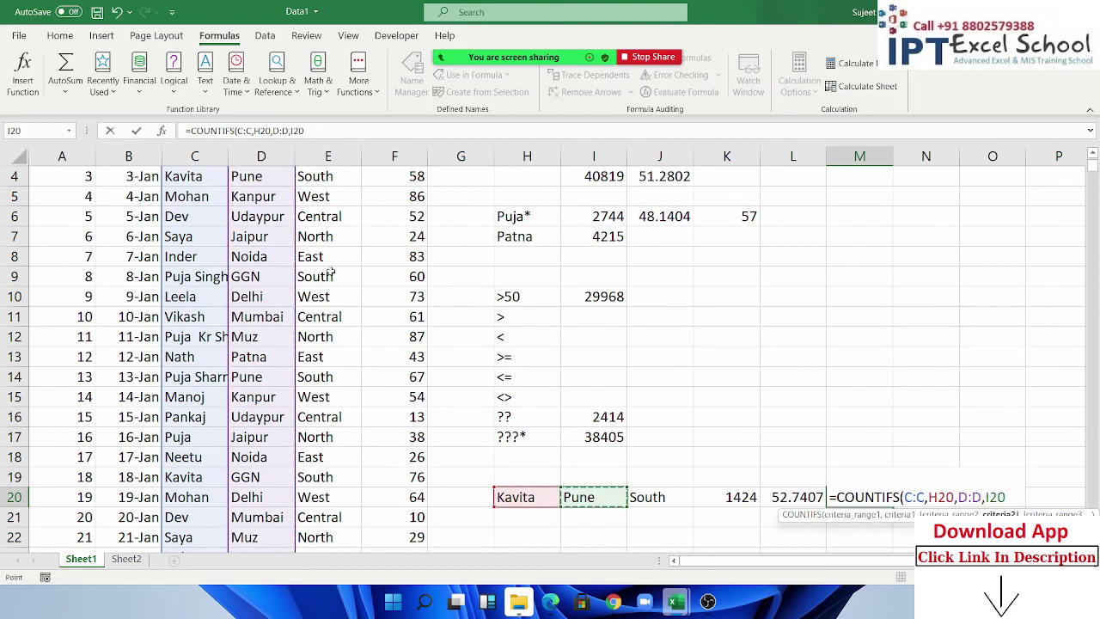
{"action": "type", "text": ","}
{"action": "left_click", "coordinate": [353, 157]}
{"action": "type", "text": ",E:E,"}
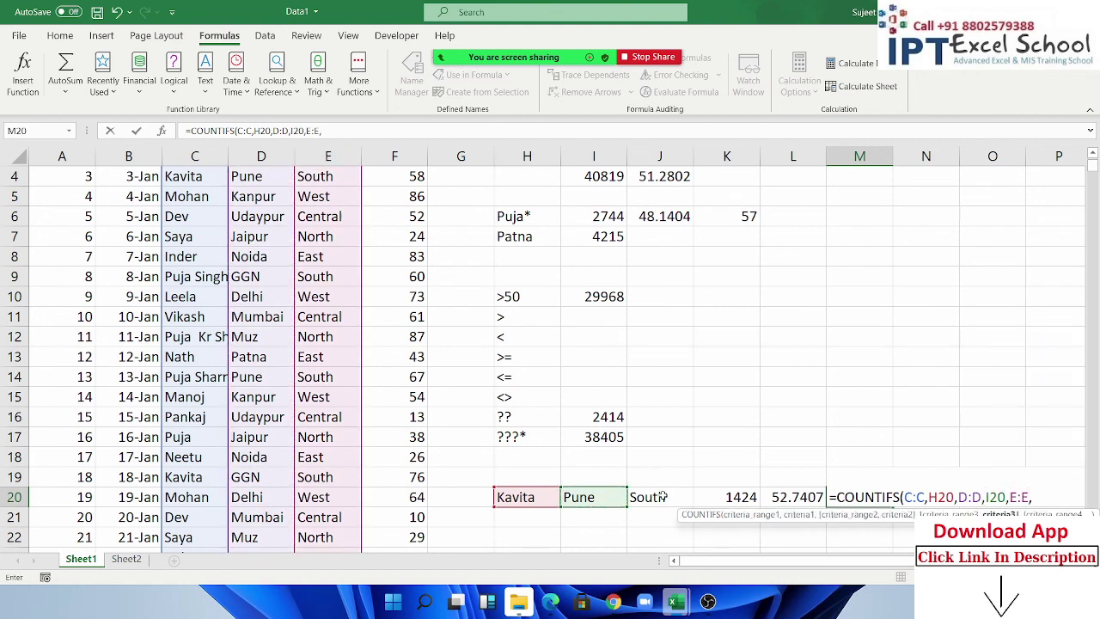
{"action": "left_click", "coordinate": [663, 495]}
{"action": "key", "text": "Return"}
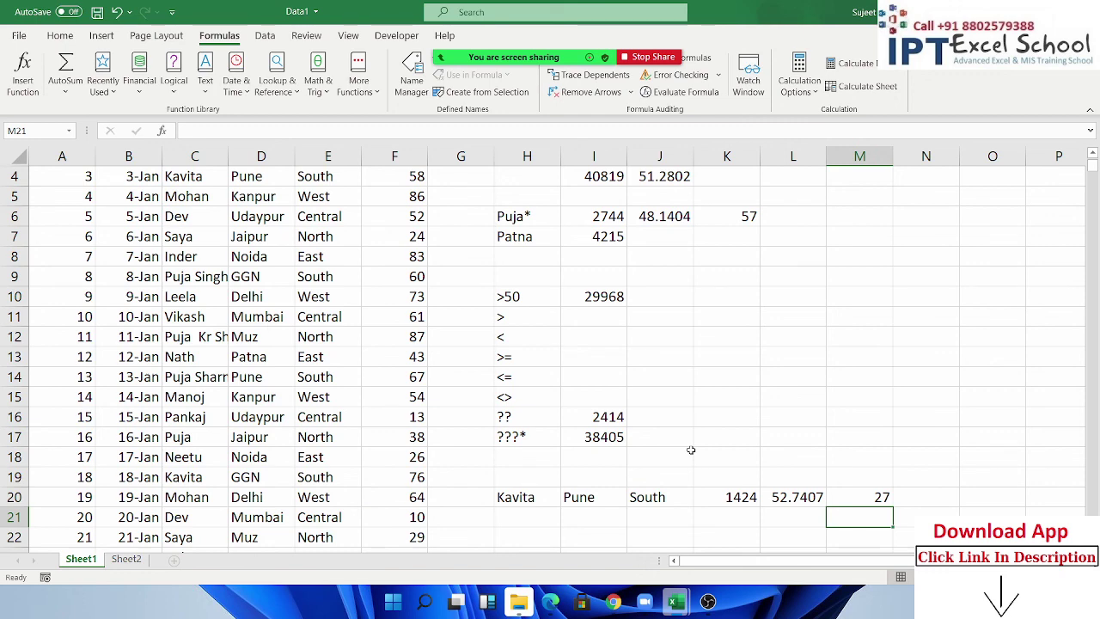
{"action": "left_click", "coordinate": [863, 496]}
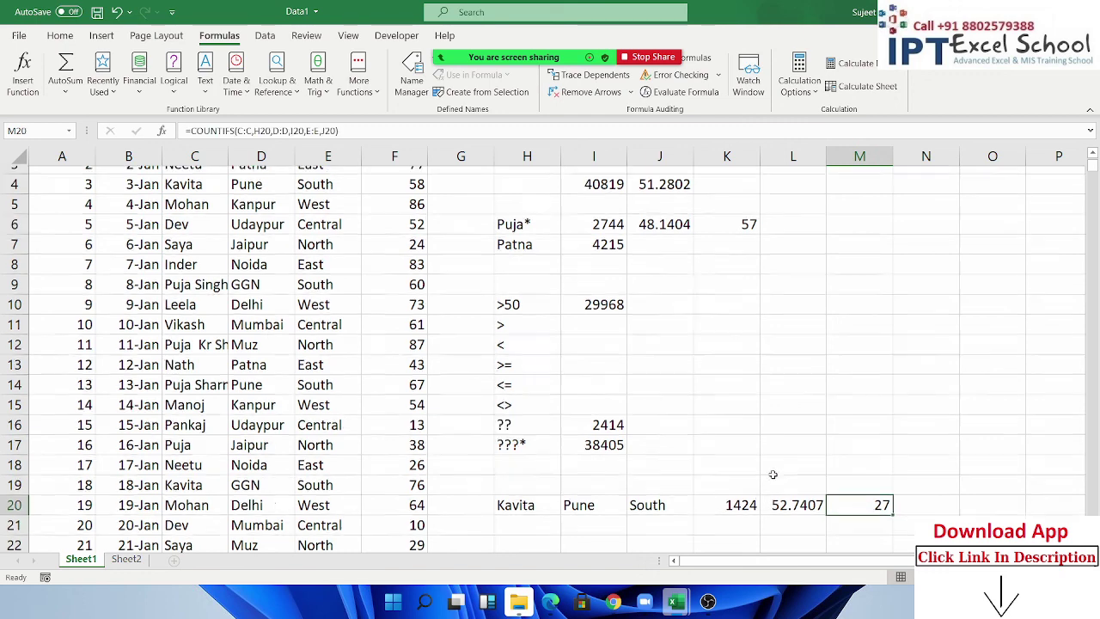
{"action": "scroll", "coordinate": [773, 470], "scroll_direction": "up", "scroll_amount": 1}
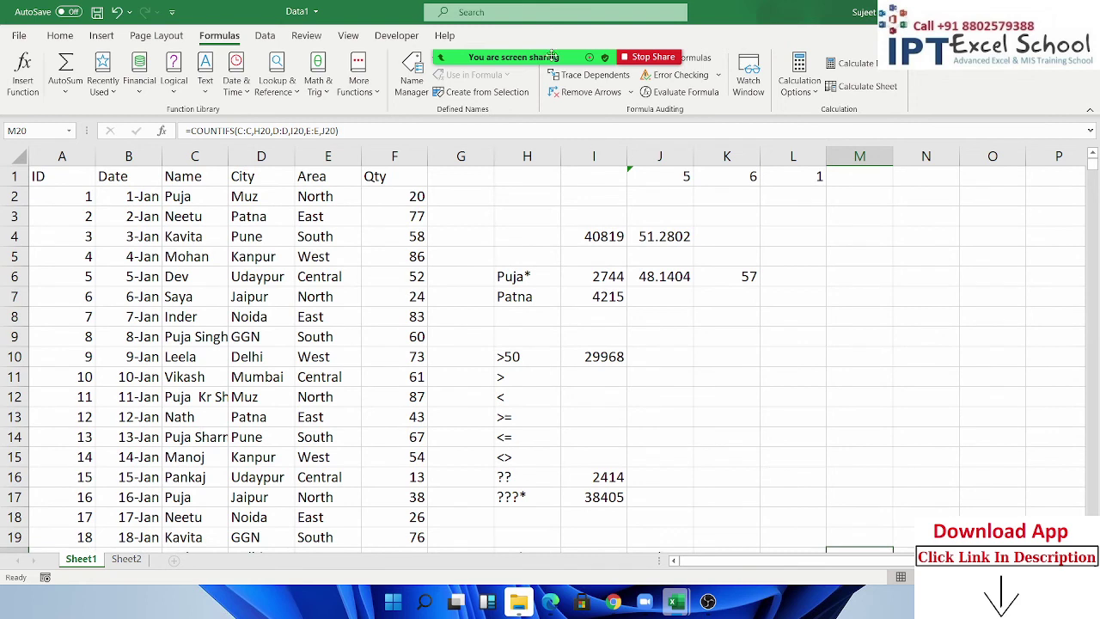
Step: Briefly open and close the Zoom meeting participants list
{"action": "mouse_move", "coordinate": [553, 56]}
{"action": "left_click", "coordinate": [447, 36]}
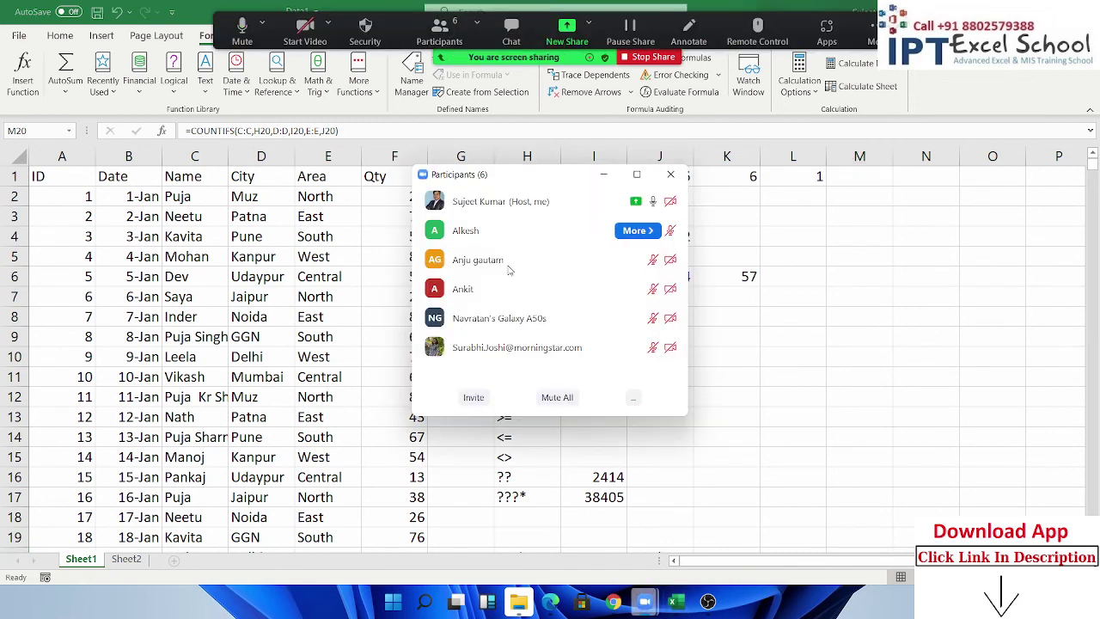
{"action": "left_click", "coordinate": [670, 175]}
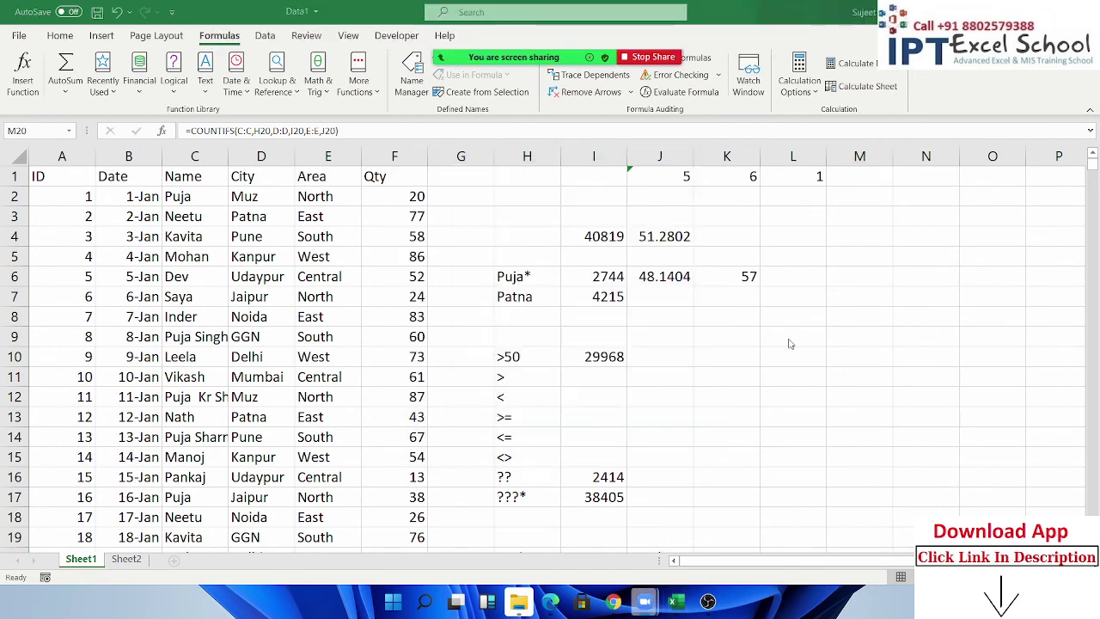
Step: Enter =MAX(F:F) in K4, returning the highest Qty, 90
{"action": "left_click", "coordinate": [734, 234]}
{"action": "type", "text": "="}
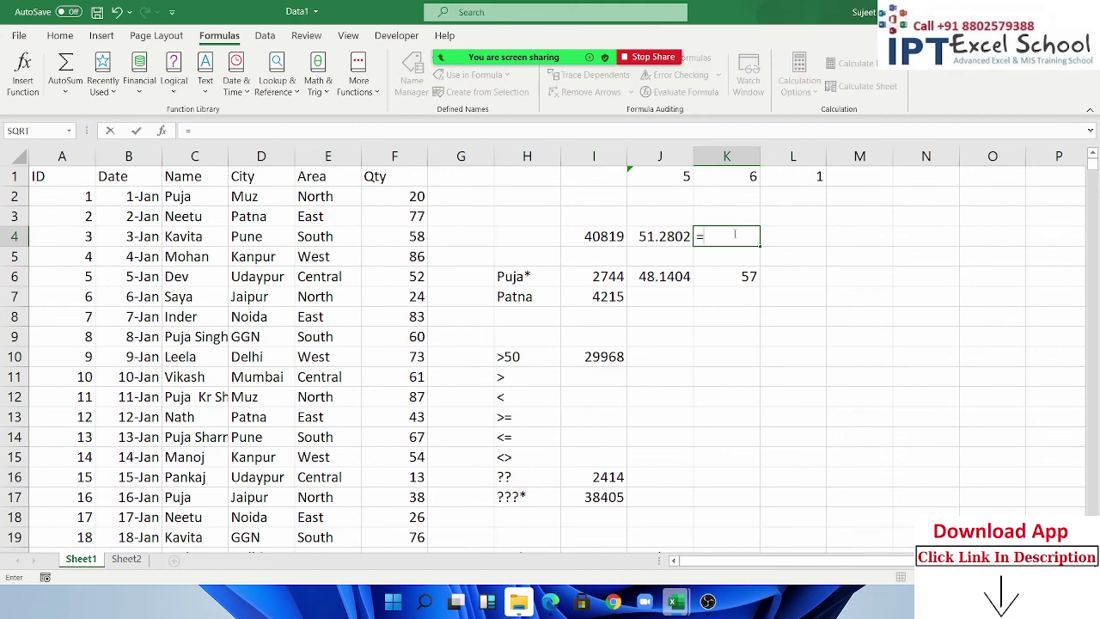
{"action": "type", "text": "a"}
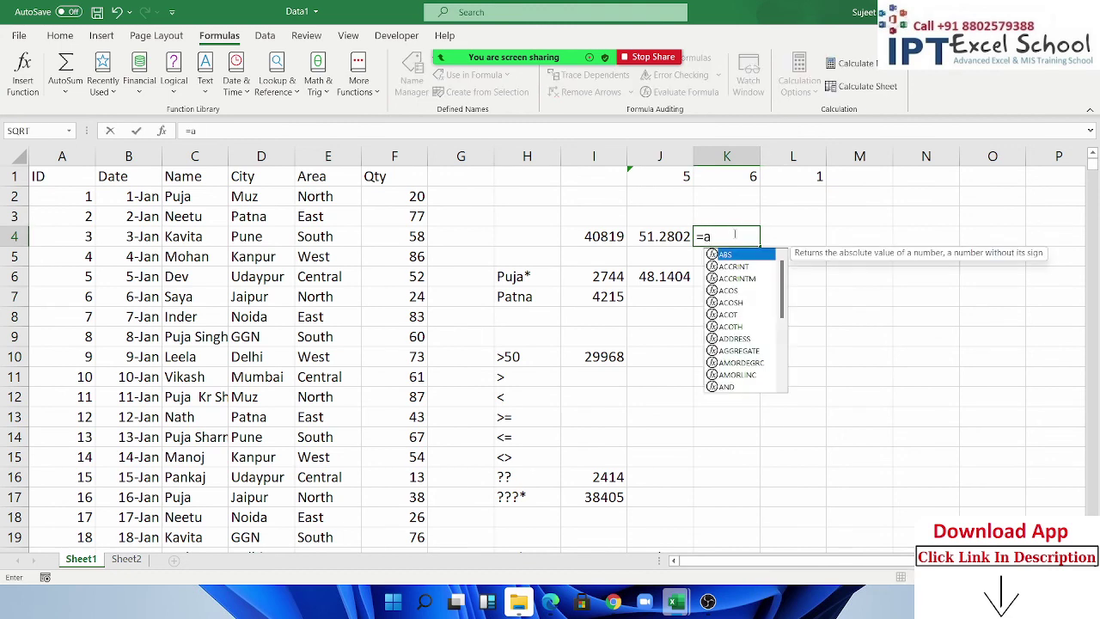
{"action": "key", "text": "BackSpace"}
{"action": "type", "text": "ma"}
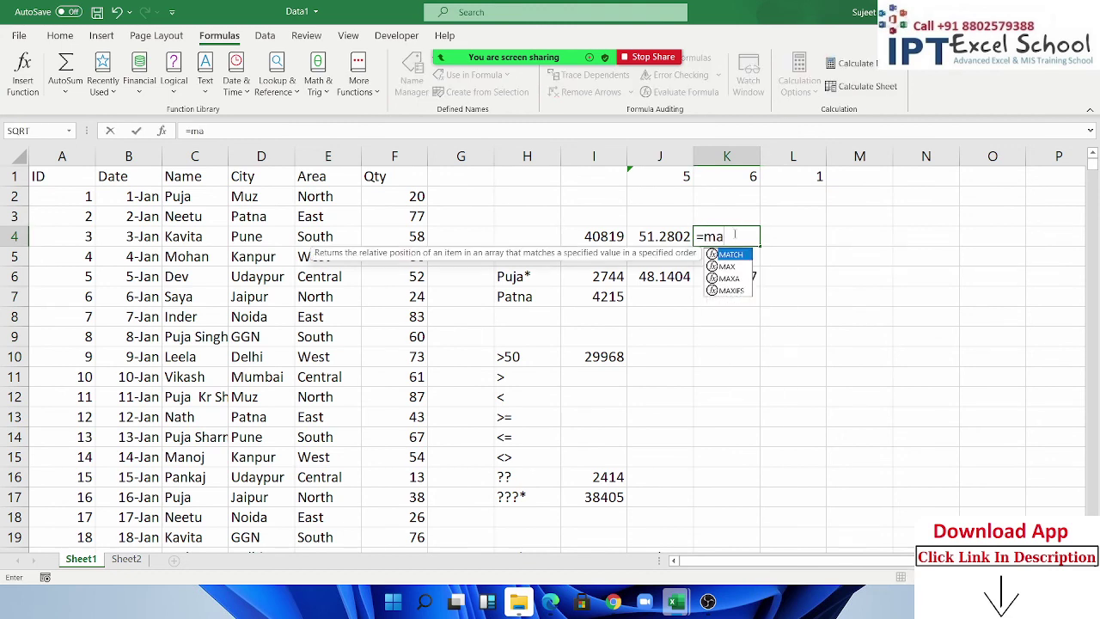
{"action": "type", "text": "x"}
{"action": "key", "text": "Tab"}
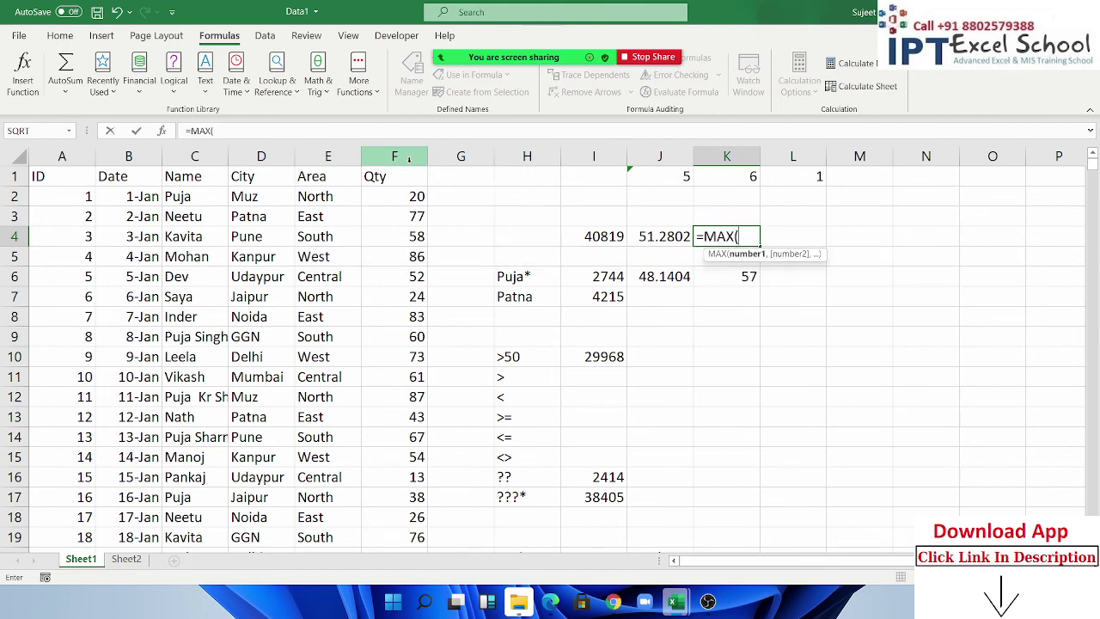
{"action": "left_click", "coordinate": [395, 157]}
{"action": "key", "text": "Return"}
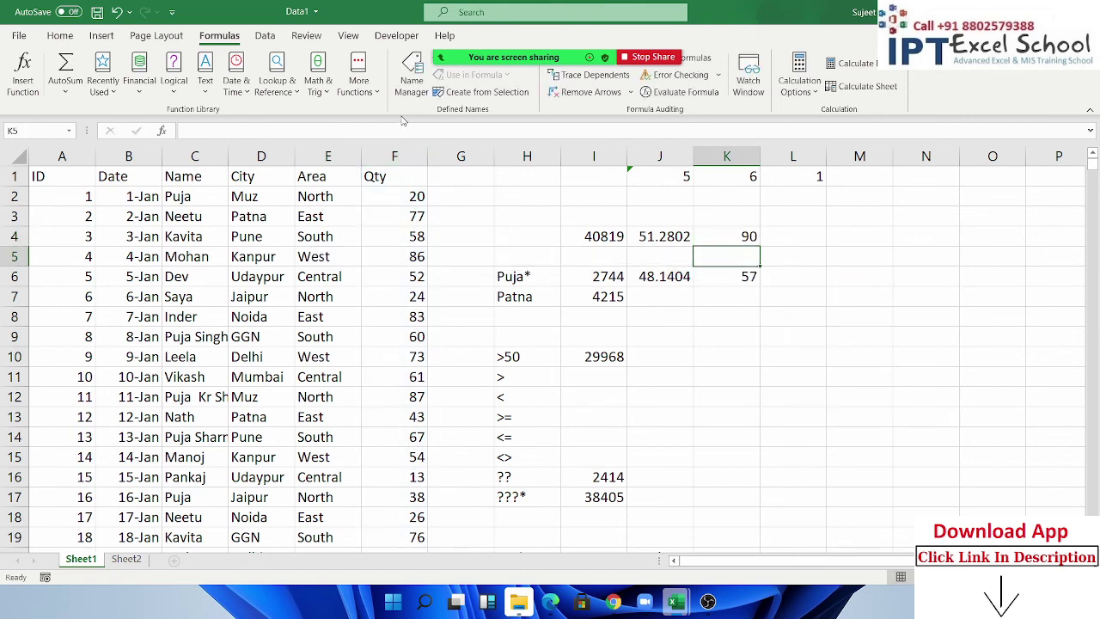
{"action": "left_click", "coordinate": [730, 297]}
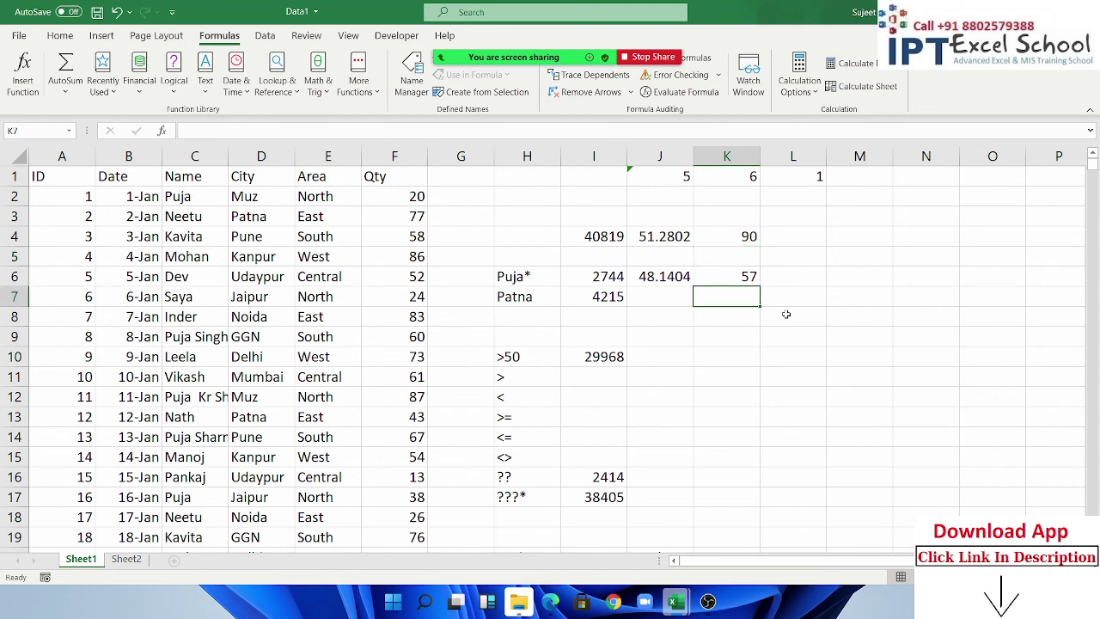
Step: Build a MAXIFS formula in K7 over Qty column F, City column D and Patna in H7
{"action": "type", "text": "=amx"}
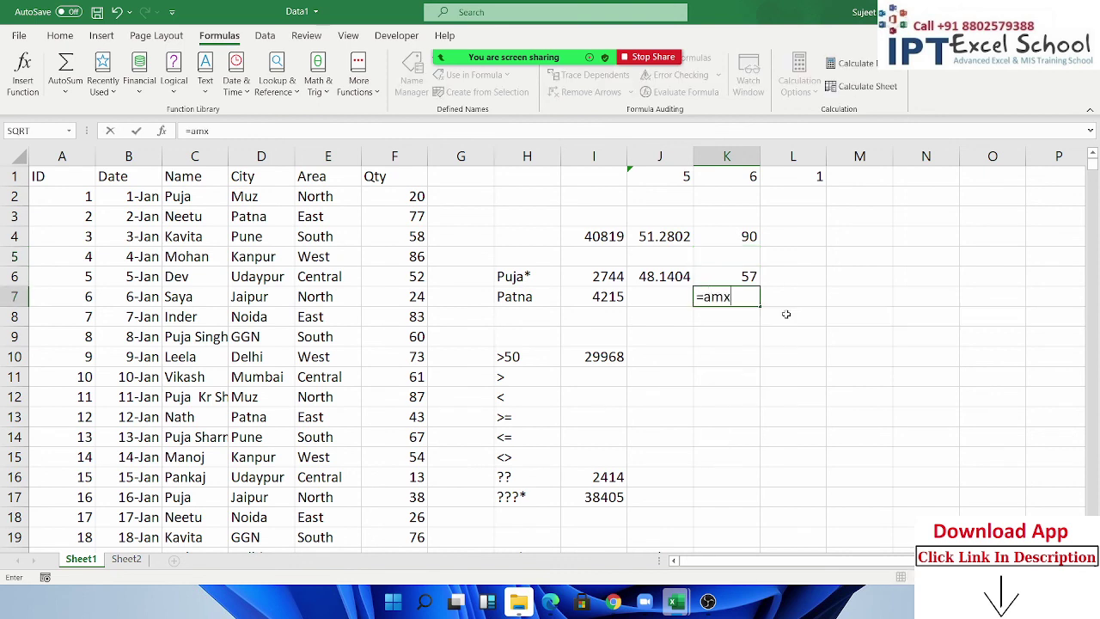
{"action": "key", "text": "BackSpace"}
{"action": "key", "text": "BackSpace"}
{"action": "key", "text": "BackSpace"}
{"action": "type", "text": "ma"}
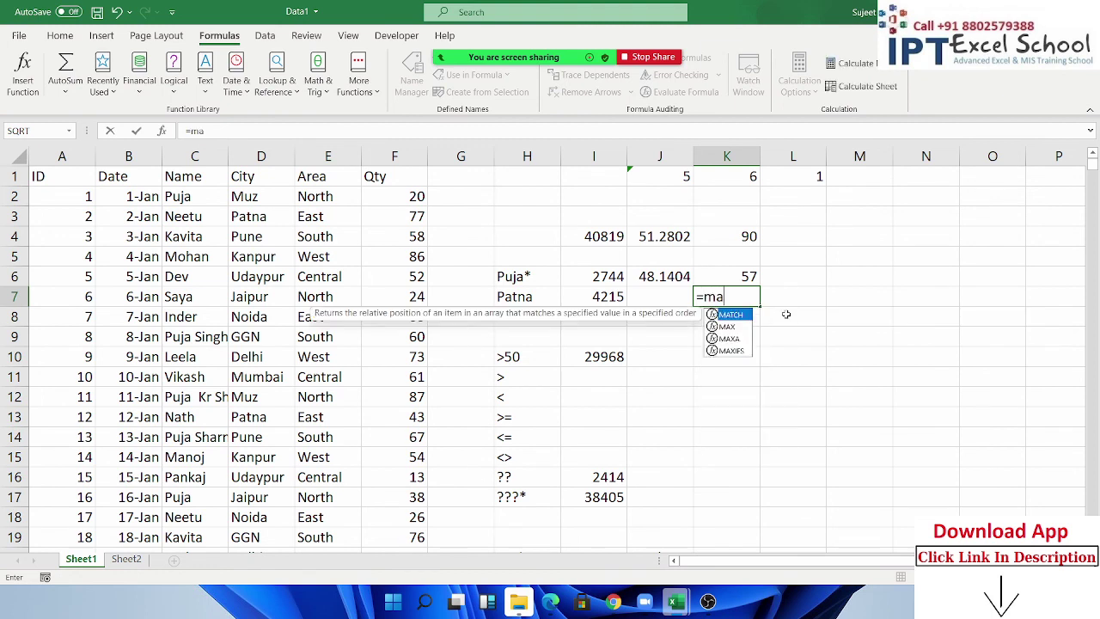
{"action": "type", "text": "x"}
{"action": "key", "text": "Down"}
{"action": "key", "text": "Down"}
{"action": "key", "text": "Tab"}
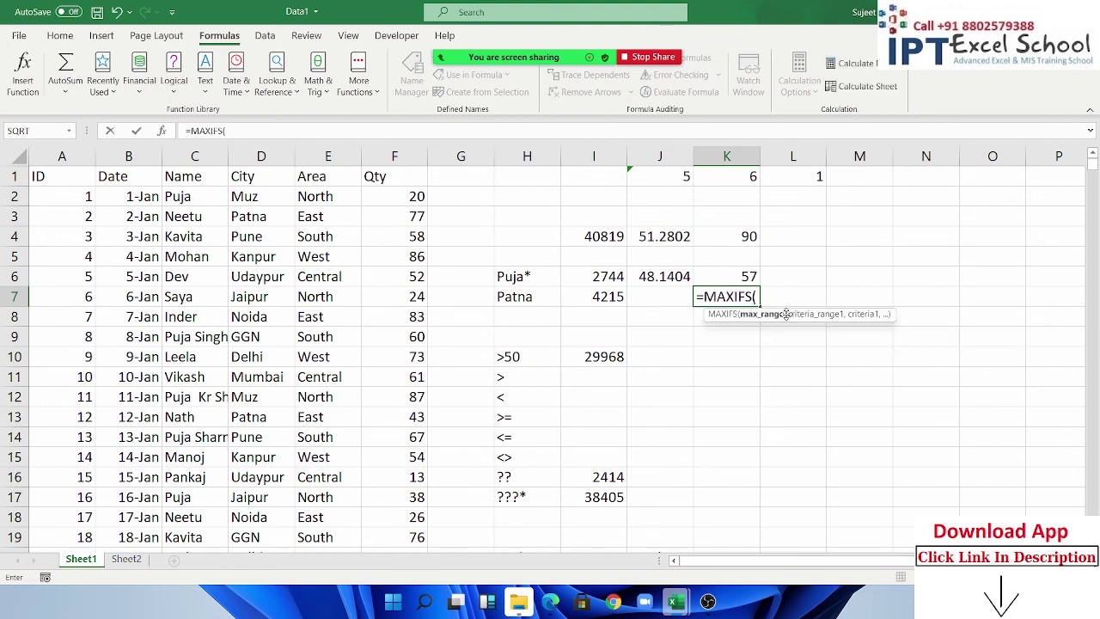
{"action": "left_click", "coordinate": [395, 156]}
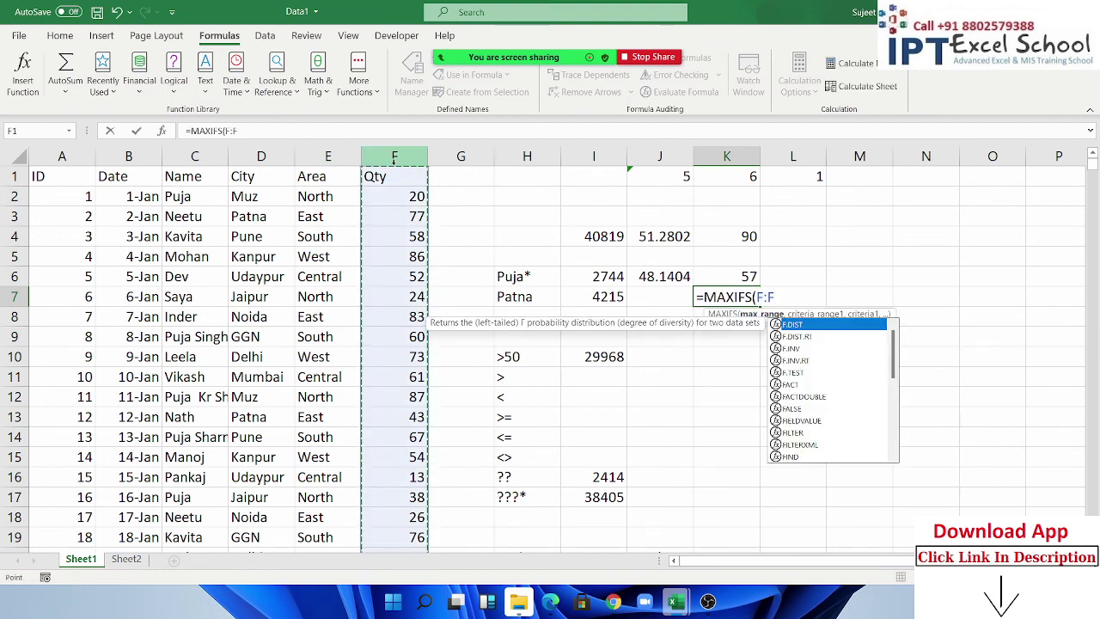
{"action": "type", "text": ","}
{"action": "left_click", "coordinate": [242, 155]}
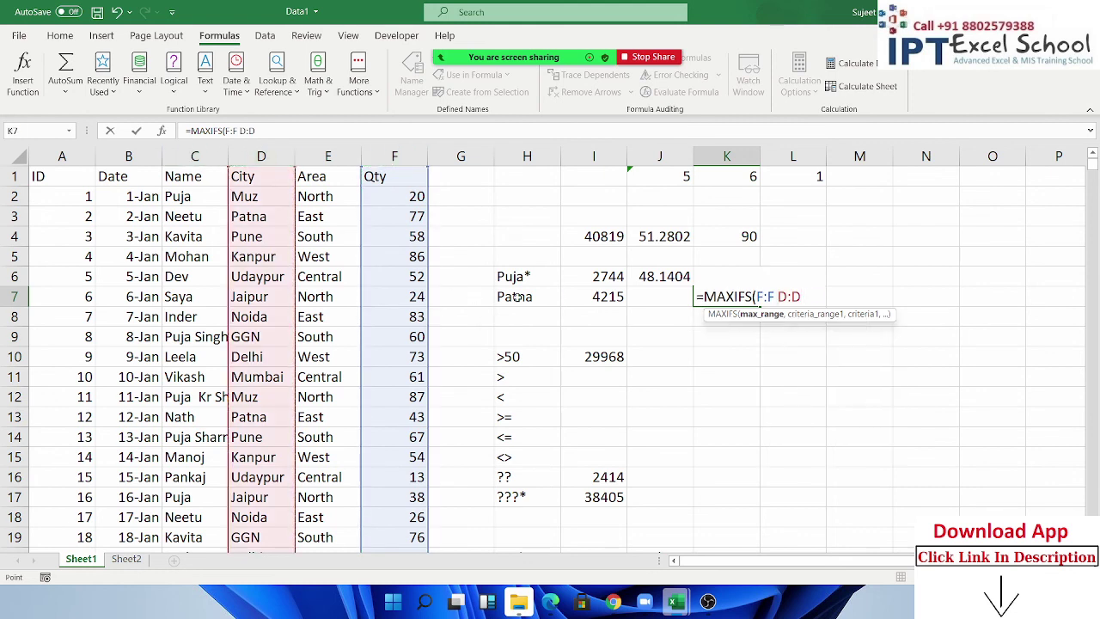
{"action": "type", "text": ","}
{"action": "left_click", "coordinate": [517, 298]}
{"action": "key", "text": "Return"}
{"action": "key", "text": "Return"}
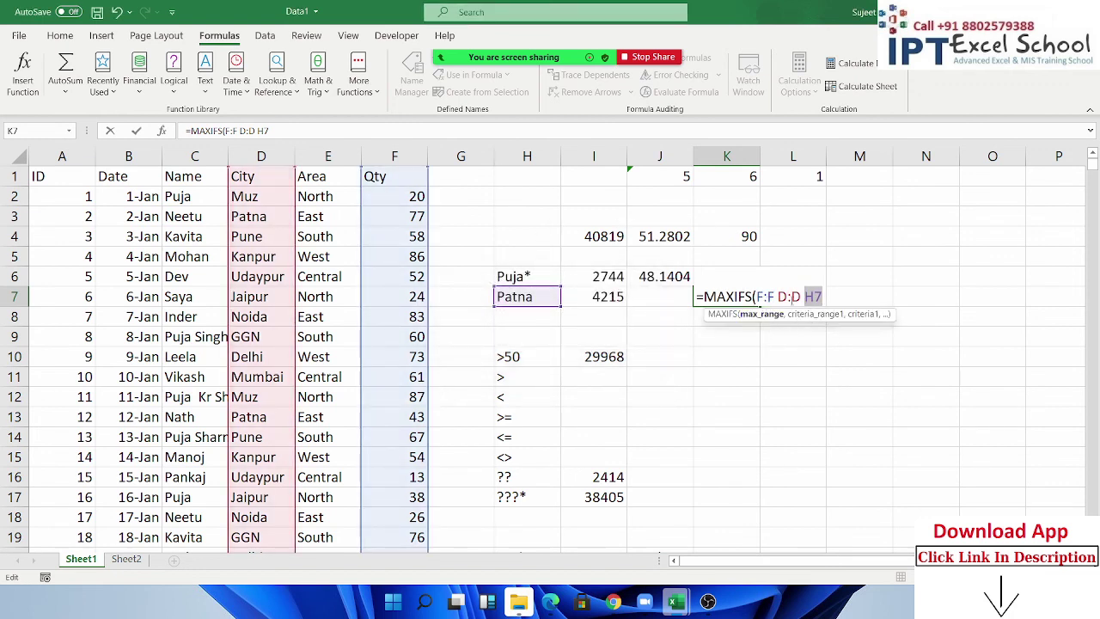
Step: Insert the missing comma after F:F so K7 returns 89, then recheck the formula
{"action": "left_click", "coordinate": [778, 297]}
{"action": "type", "text": ","}
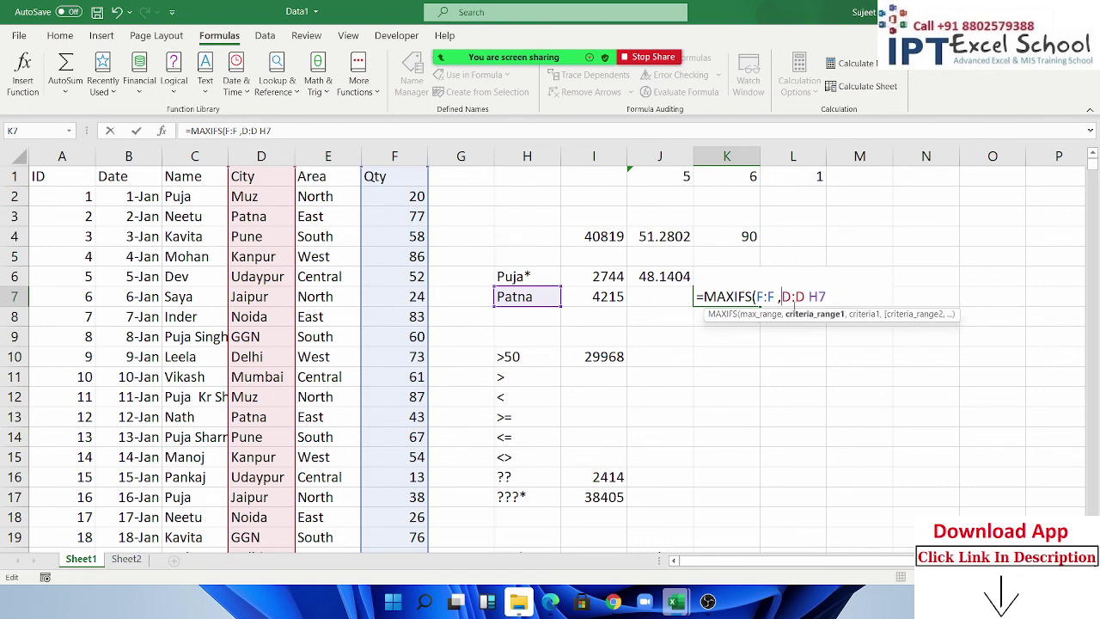
{"action": "key", "text": "Return"}
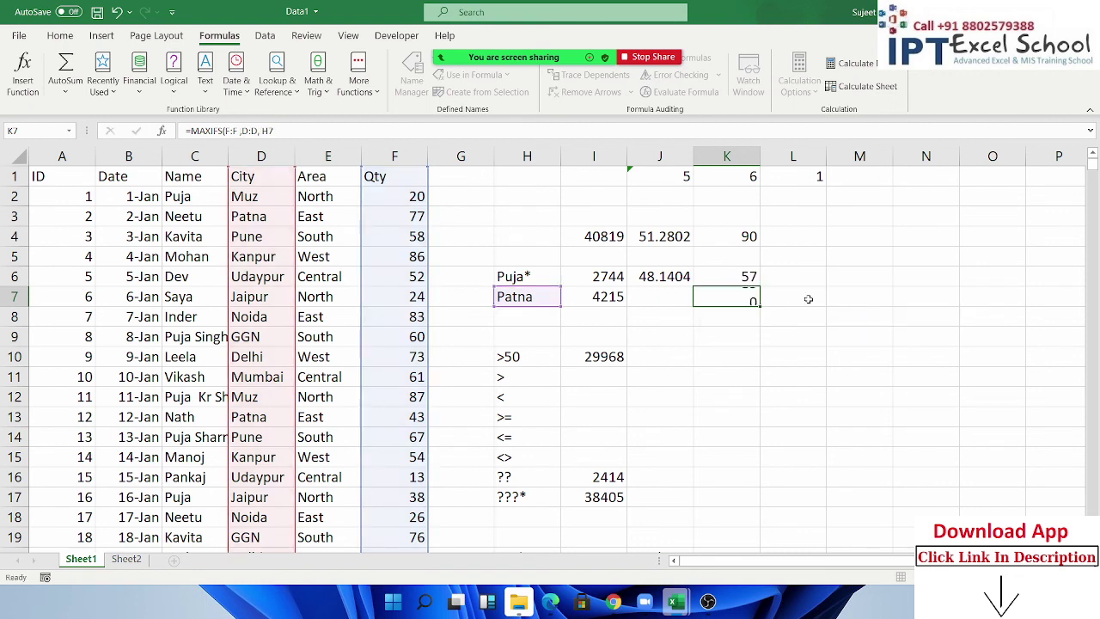
{"action": "left_click", "coordinate": [746, 301]}
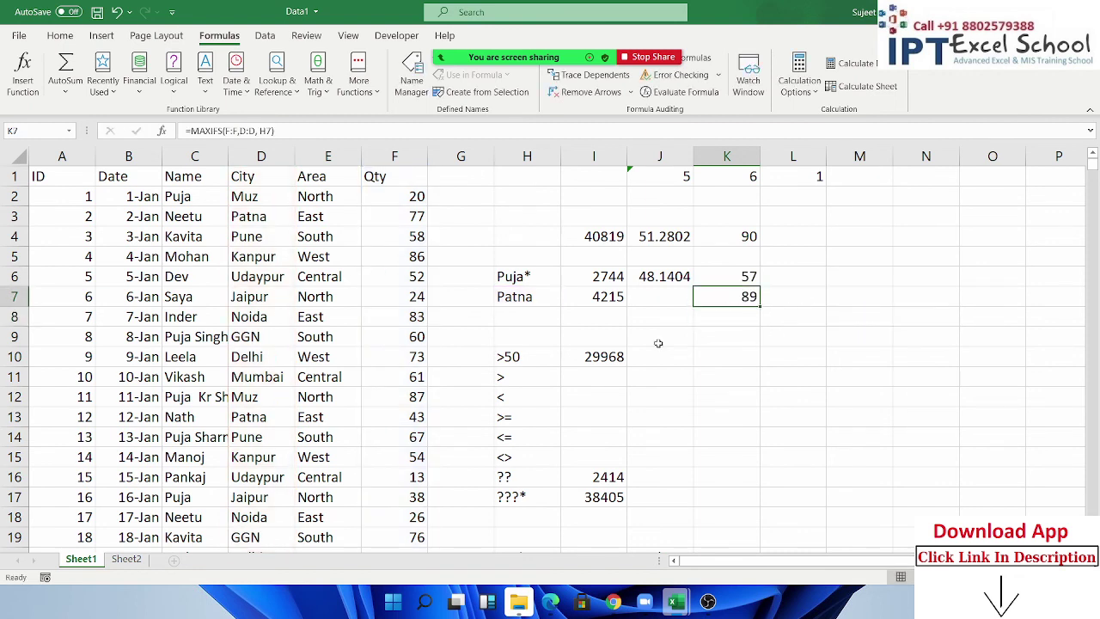
{"action": "left_click_drag", "start_coordinate": [511, 356], "coordinate": [510, 499]}
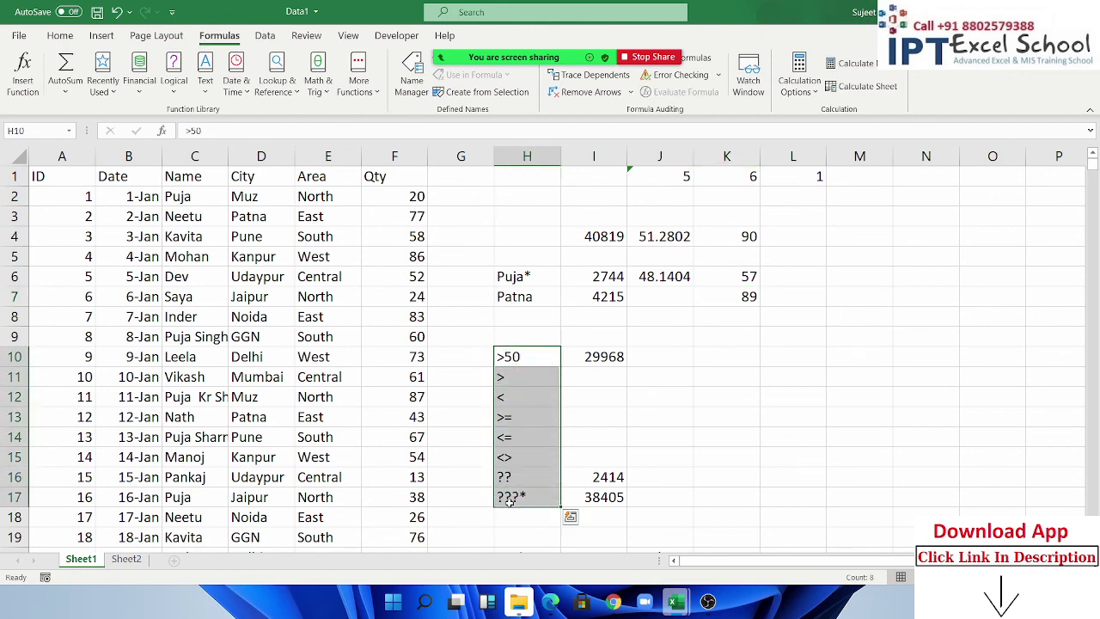
Step: Begin a MAXIFS formula in N20 over Qty column F, matching Name column C to Kavita in H20
{"action": "scroll", "coordinate": [508, 499], "scroll_direction": "down", "scroll_amount": 4}
{"action": "left_click_drag", "start_coordinate": [516, 317], "coordinate": [572, 316]}
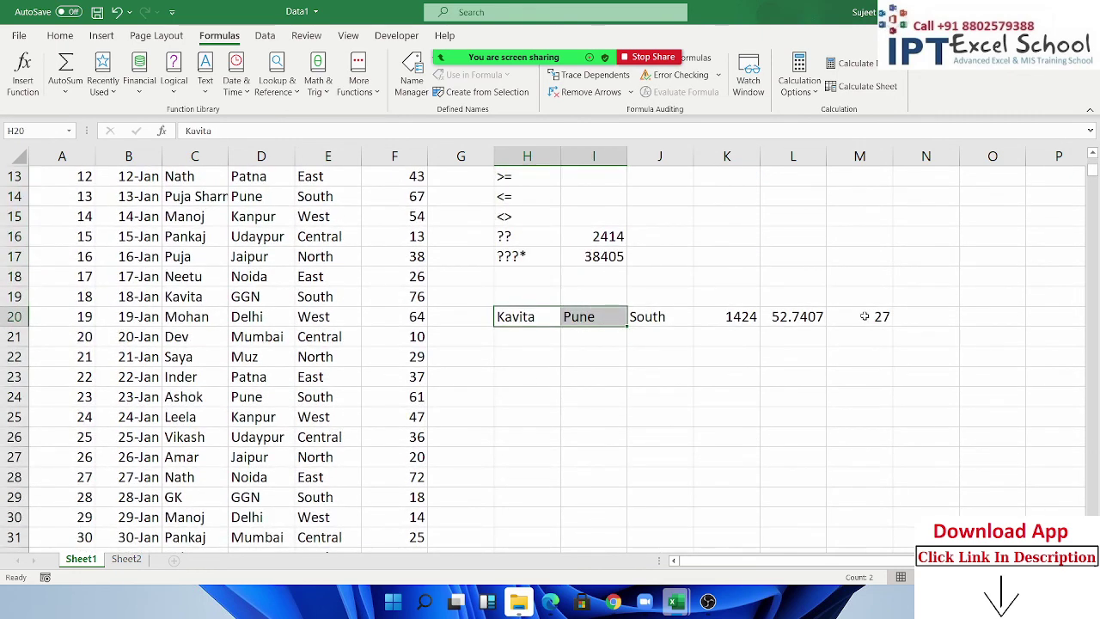
{"action": "left_click", "coordinate": [925, 323]}
{"action": "type", "text": "=m"}
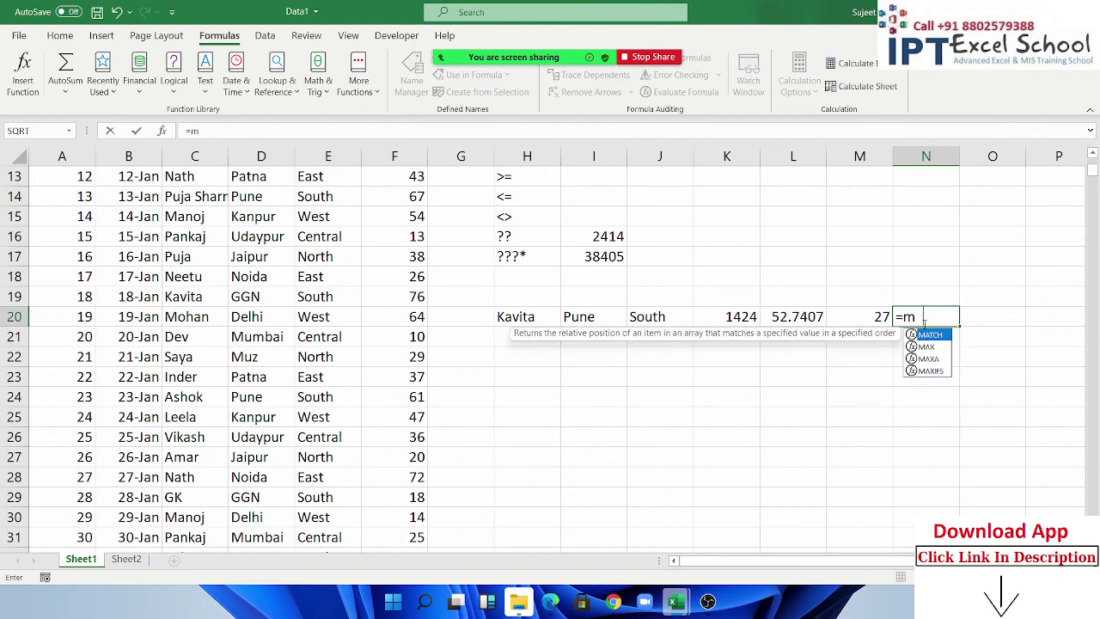
{"action": "type", "text": "ax"}
{"action": "key", "text": "Down"}
{"action": "key", "text": "Tab"}
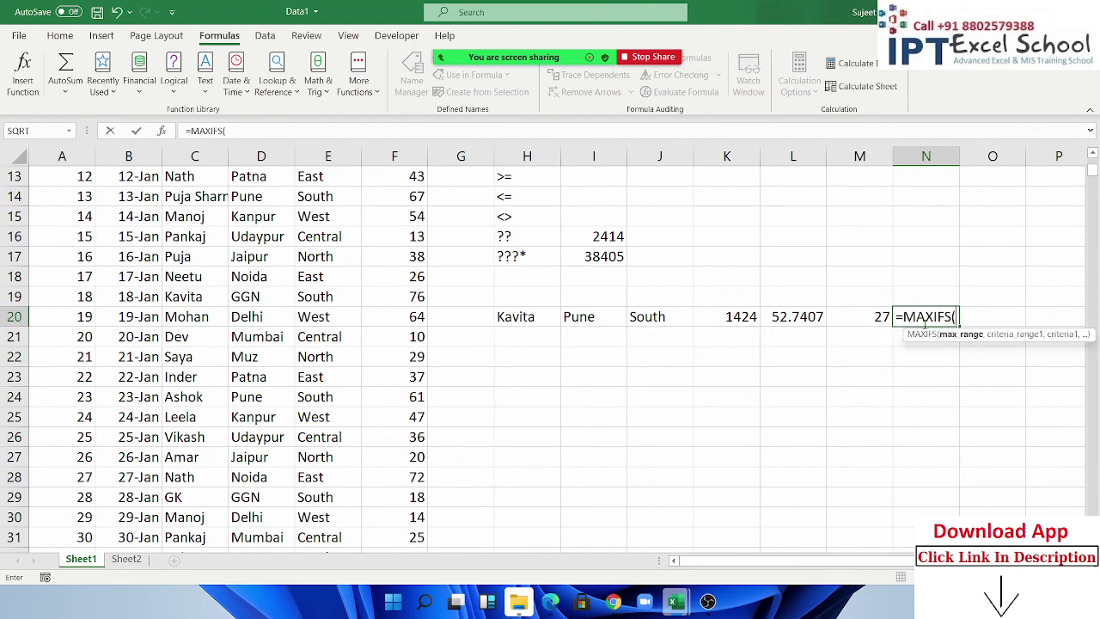
{"action": "scroll", "coordinate": [545, 312], "scroll_direction": "up", "scroll_amount": 3}
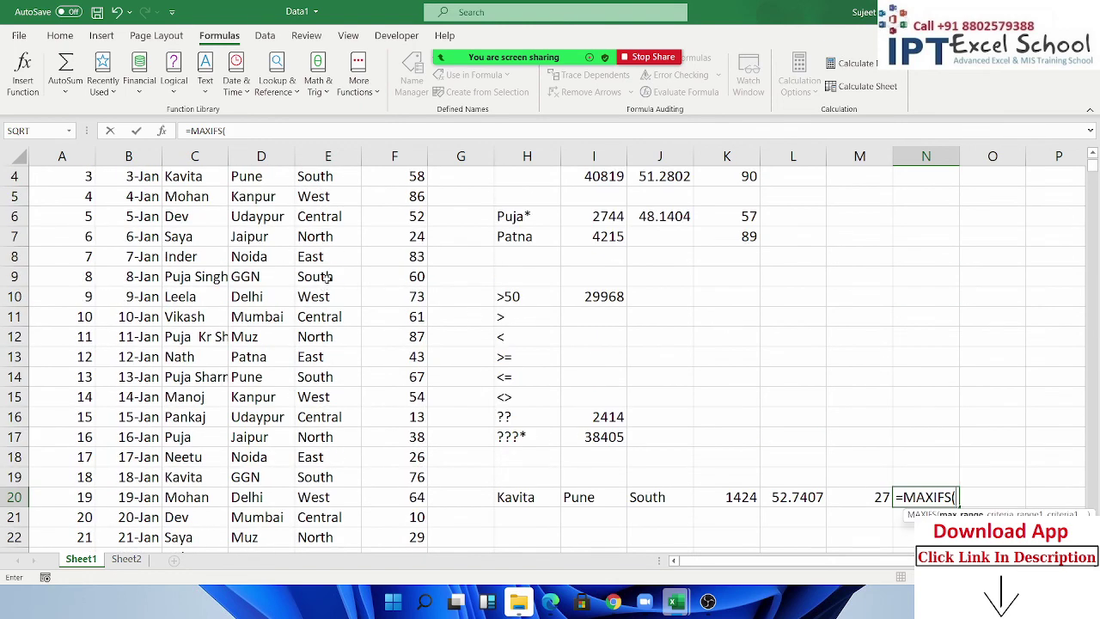
{"action": "left_click", "coordinate": [410, 160]}
{"action": "type", "text": ","}
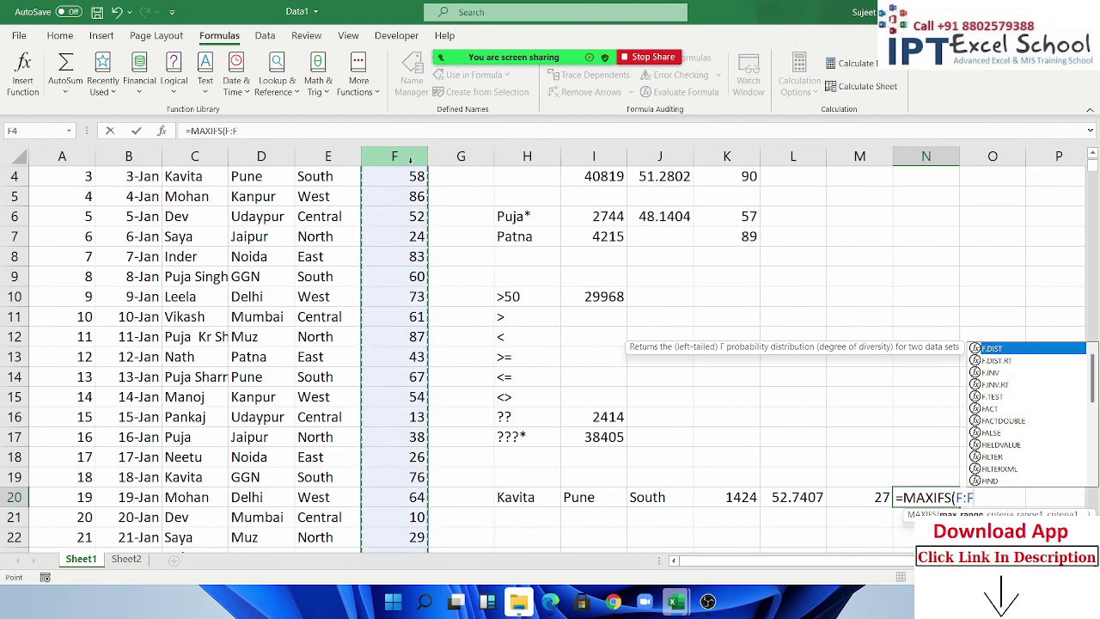
{"action": "left_click", "coordinate": [187, 163]}
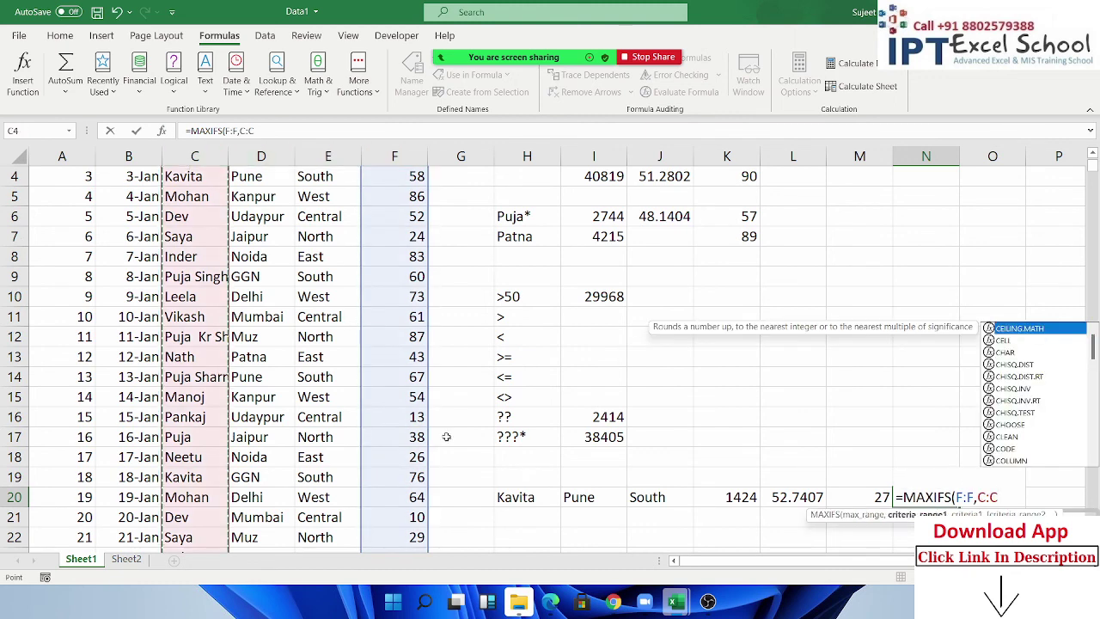
{"action": "type", "text": ","}
{"action": "left_click", "coordinate": [516, 496]}
Step: Add City = Pune (I20) and Area = South (J20) criteria, giving 89 in N20
{"action": "type", "text": ","}
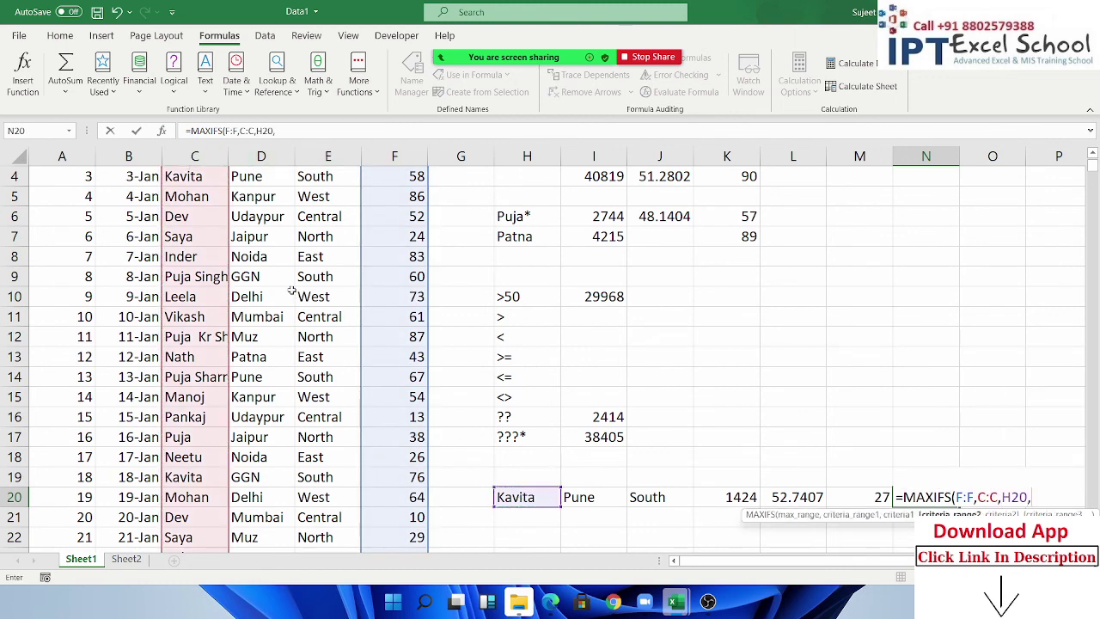
{"action": "left_click", "coordinate": [261, 157]}
{"action": "type", "text": ","}
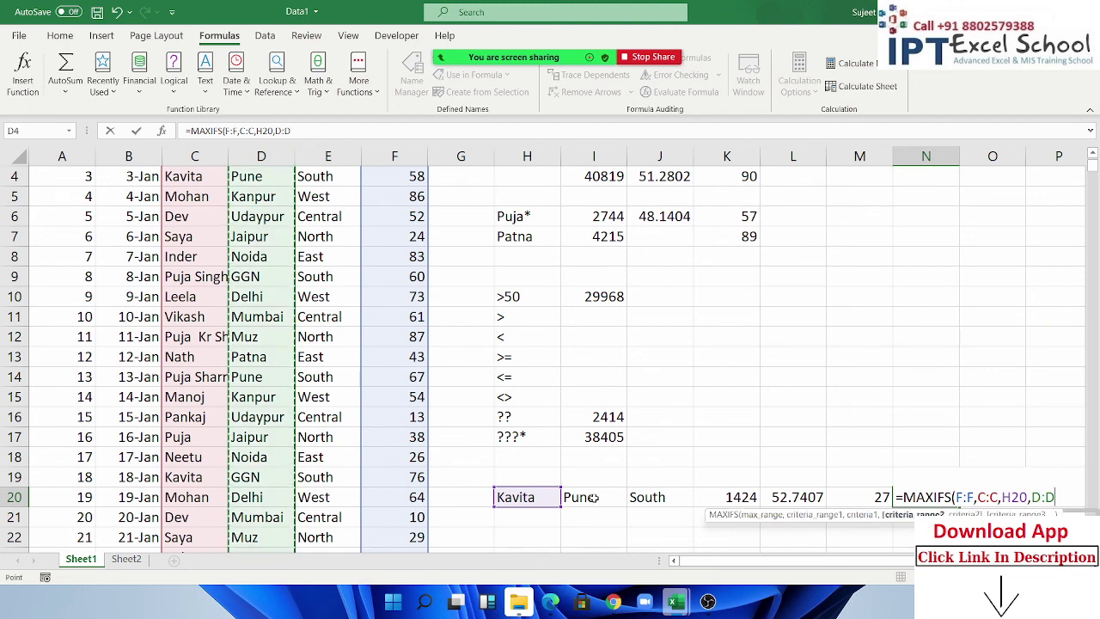
{"action": "left_click", "coordinate": [593, 497]}
{"action": "type", "text": ","}
{"action": "left_click", "coordinate": [328, 156]}
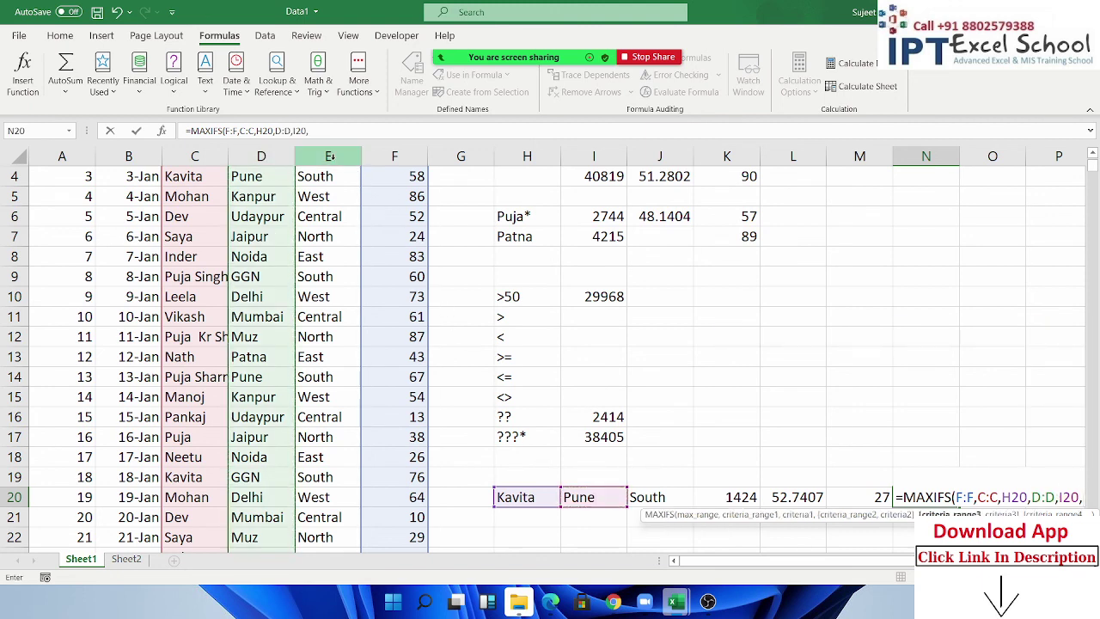
{"action": "type", "text": "E:E,"}
{"action": "left_click", "coordinate": [672, 500]}
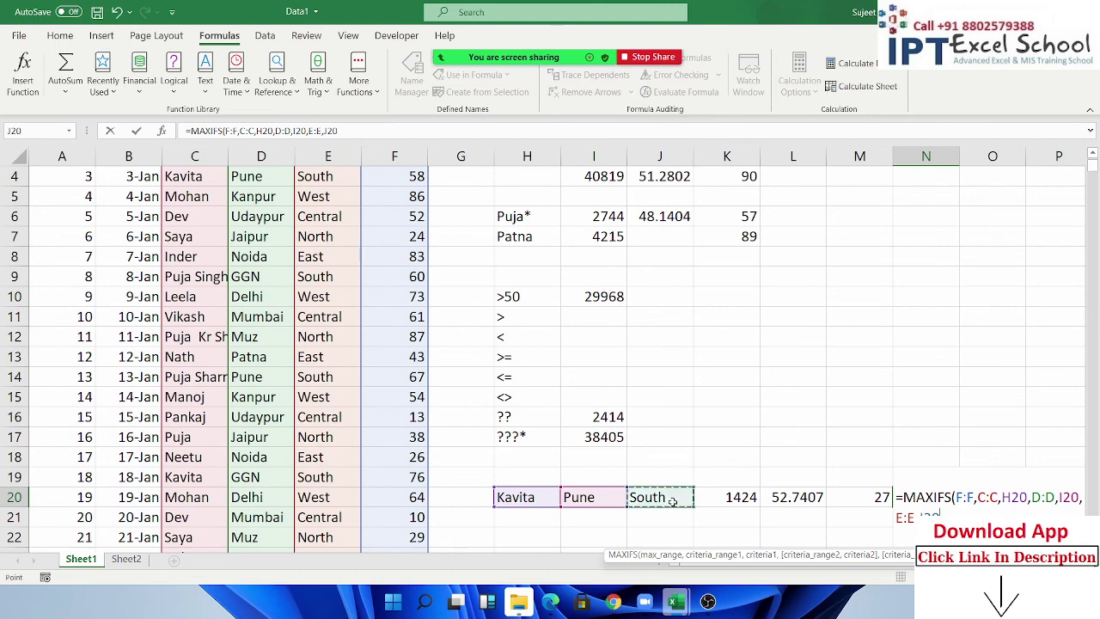
{"action": "key", "text": "Return"}
{"action": "key", "text": "Up"}
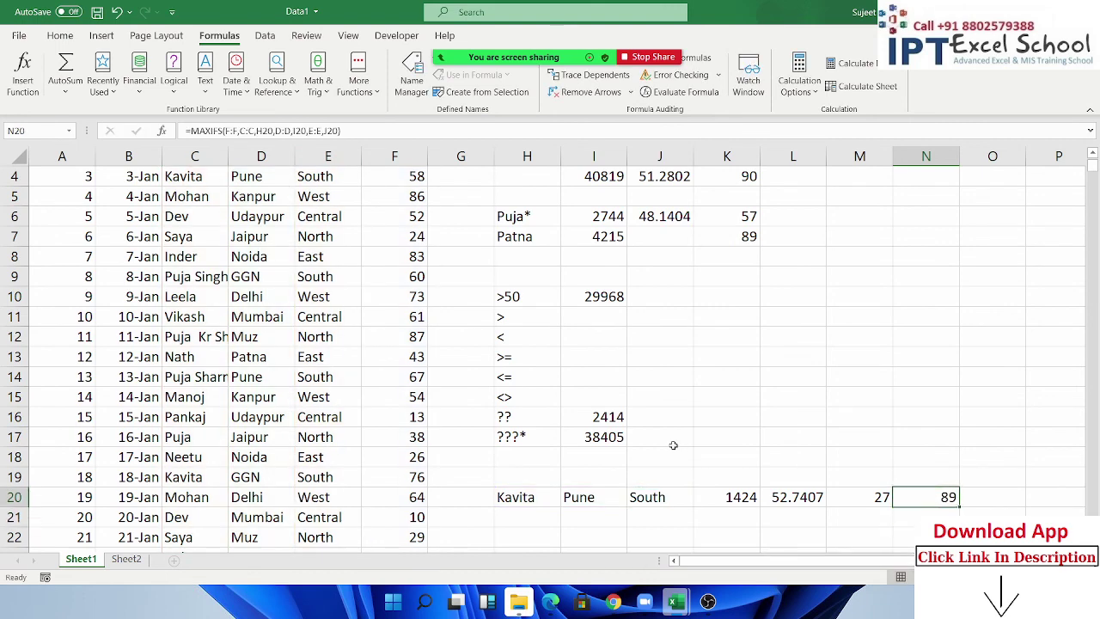